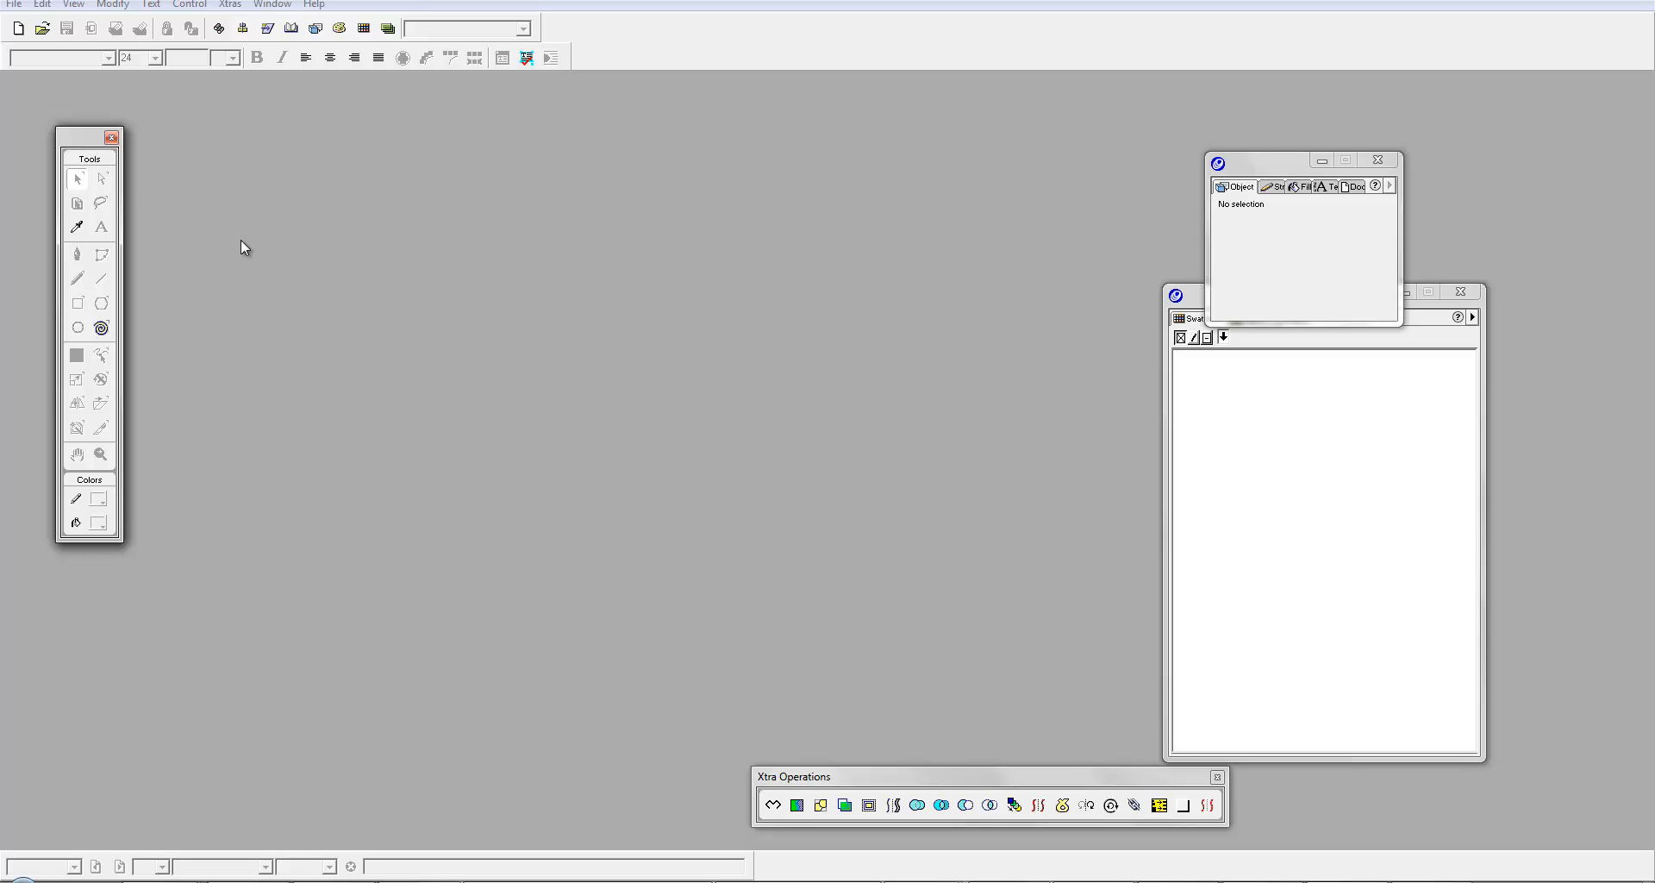
Step: Create a new blank document and dismiss the Windows color scheme prompt, keeping the current scheme and hiding the message for good
click(19, 29)
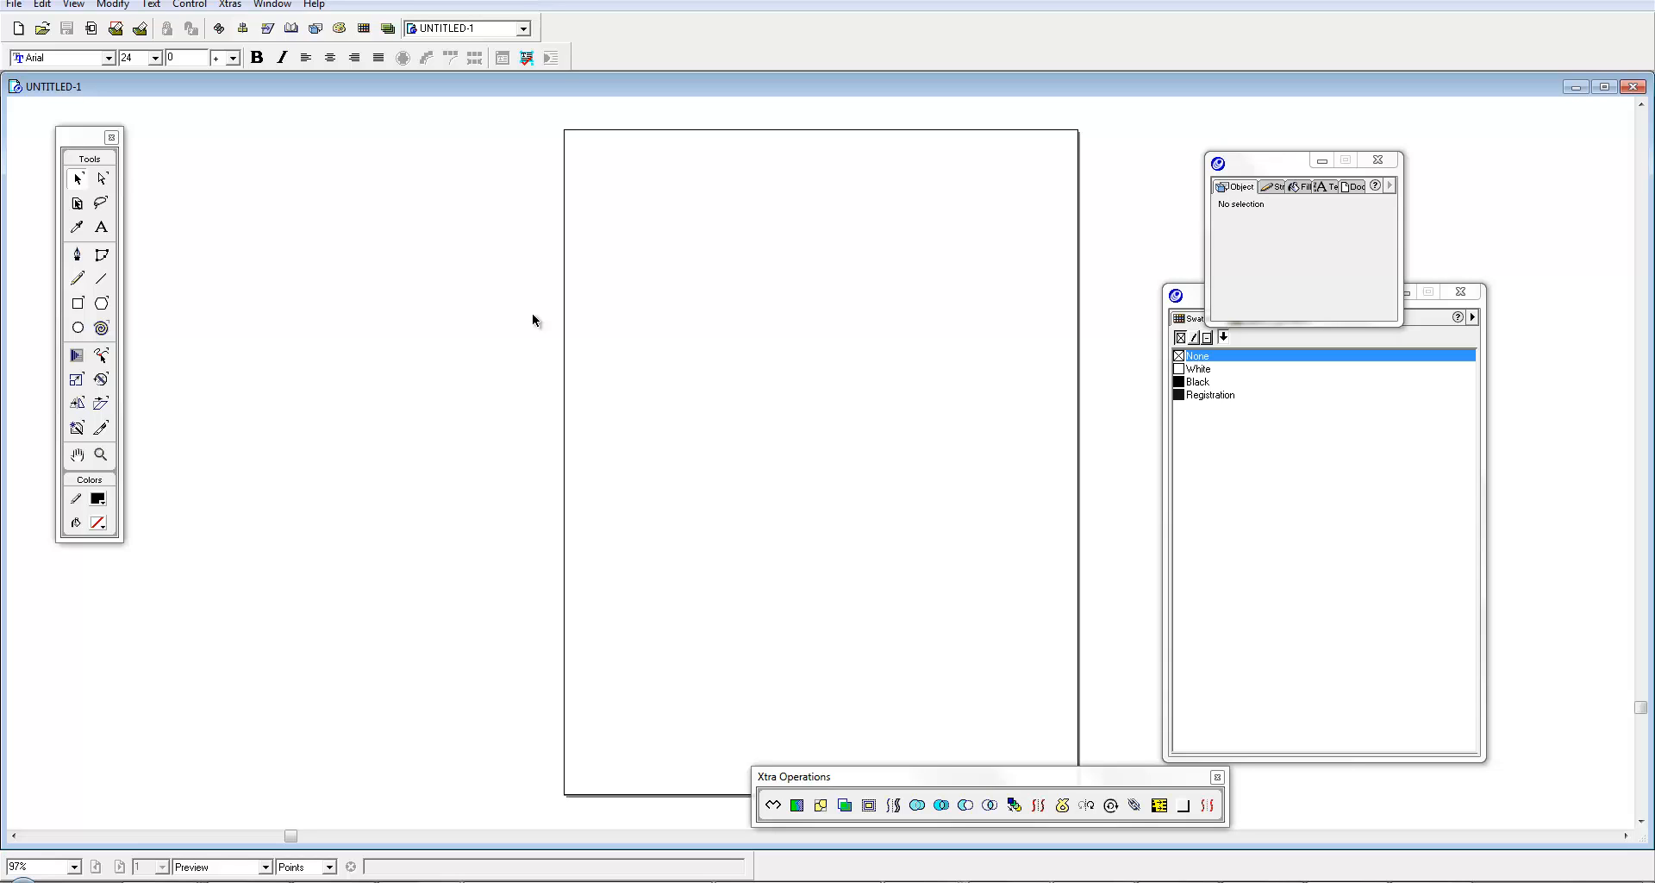
click(99, 230)
key(ctrl+space)
click(702, 336)
drag(727, 307, 336, 431)
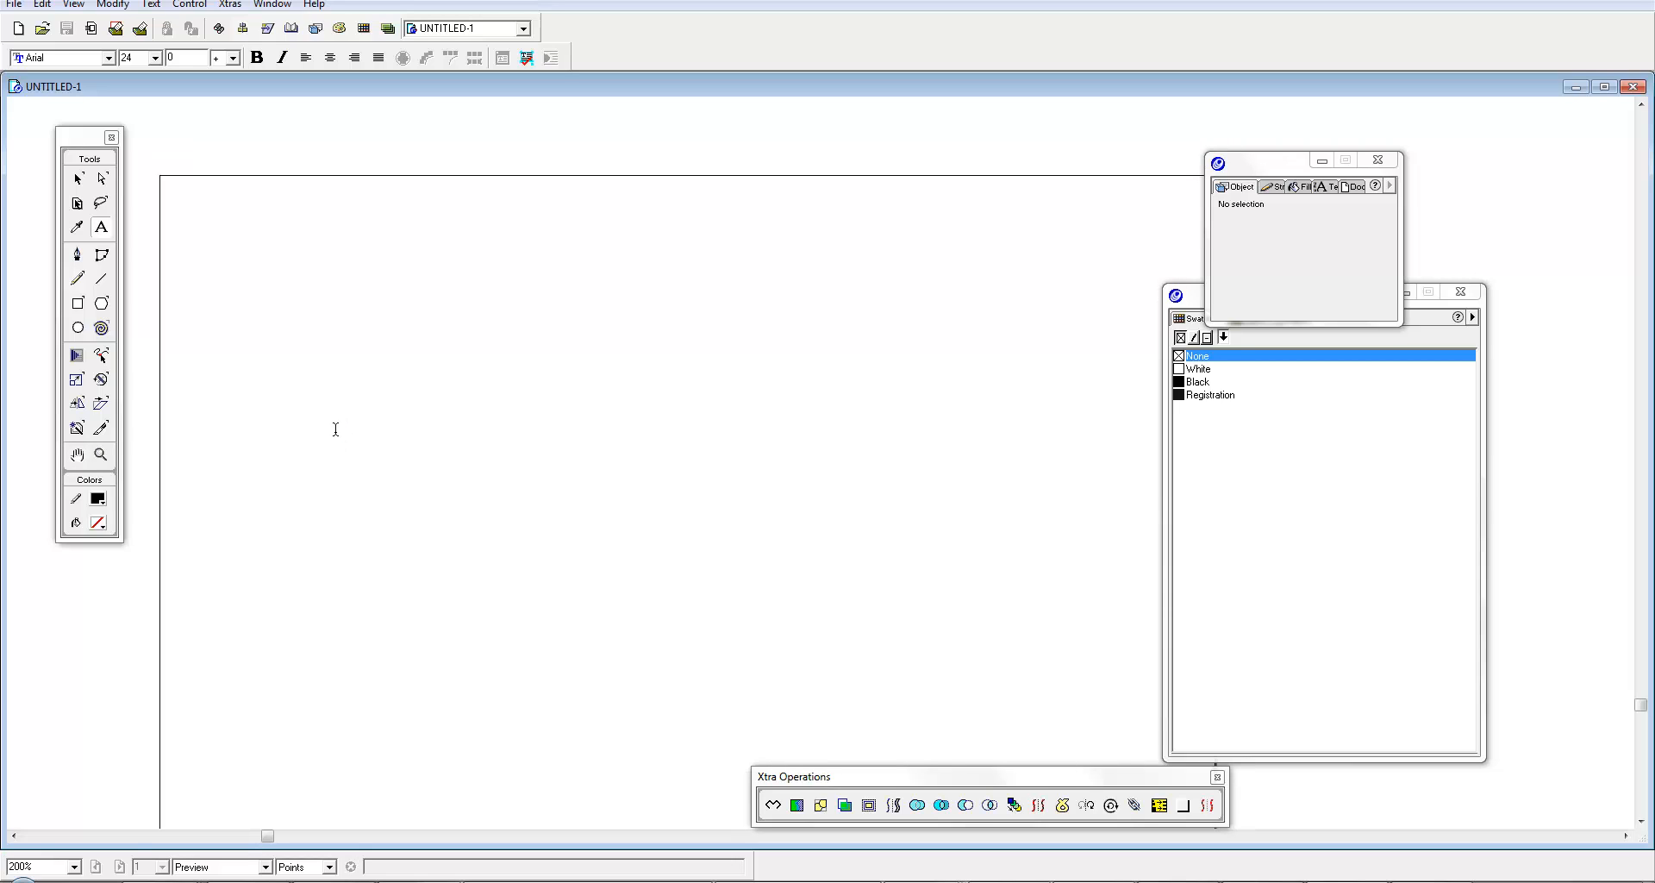
click(78, 179)
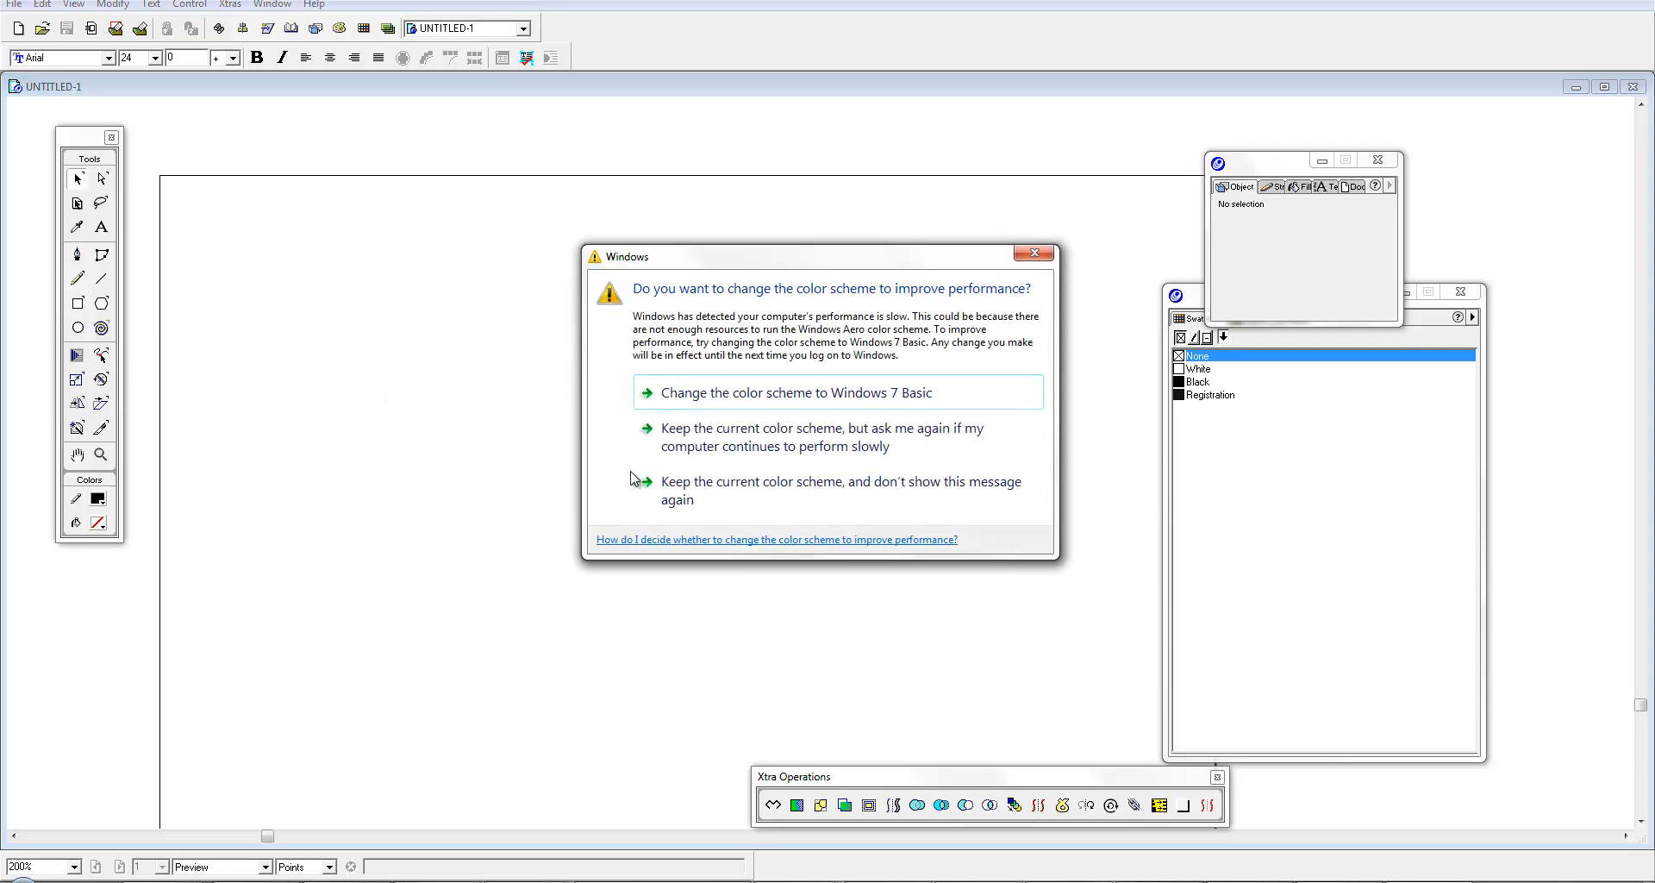
click(721, 484)
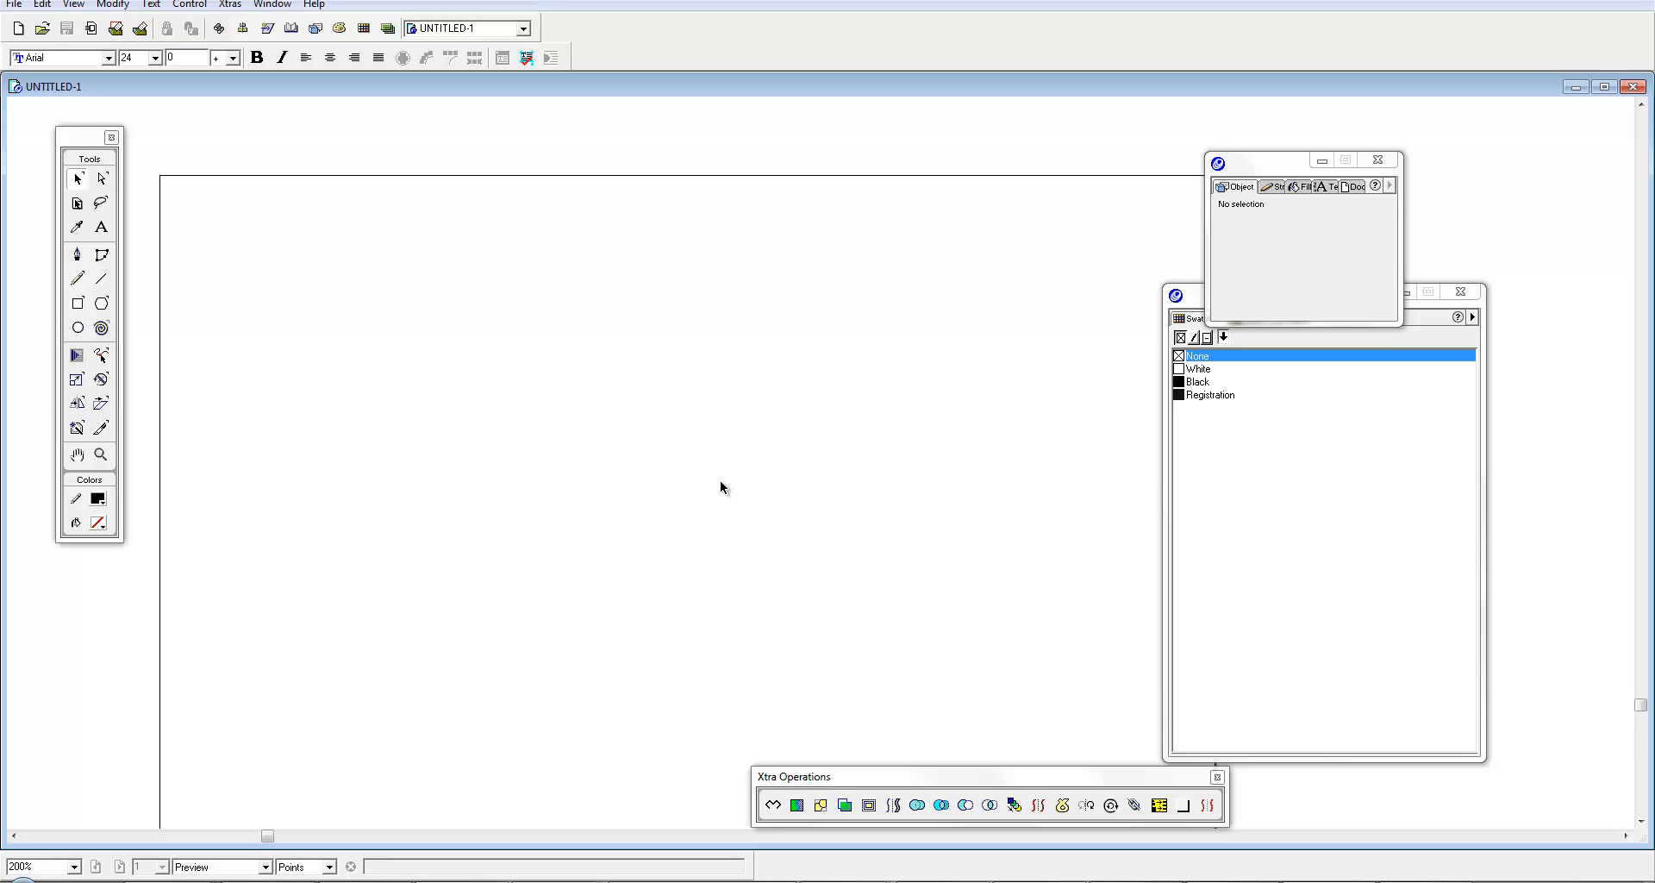
Step: Switch to the blank tab in Chrome and open dribbble.com
click(559, 881)
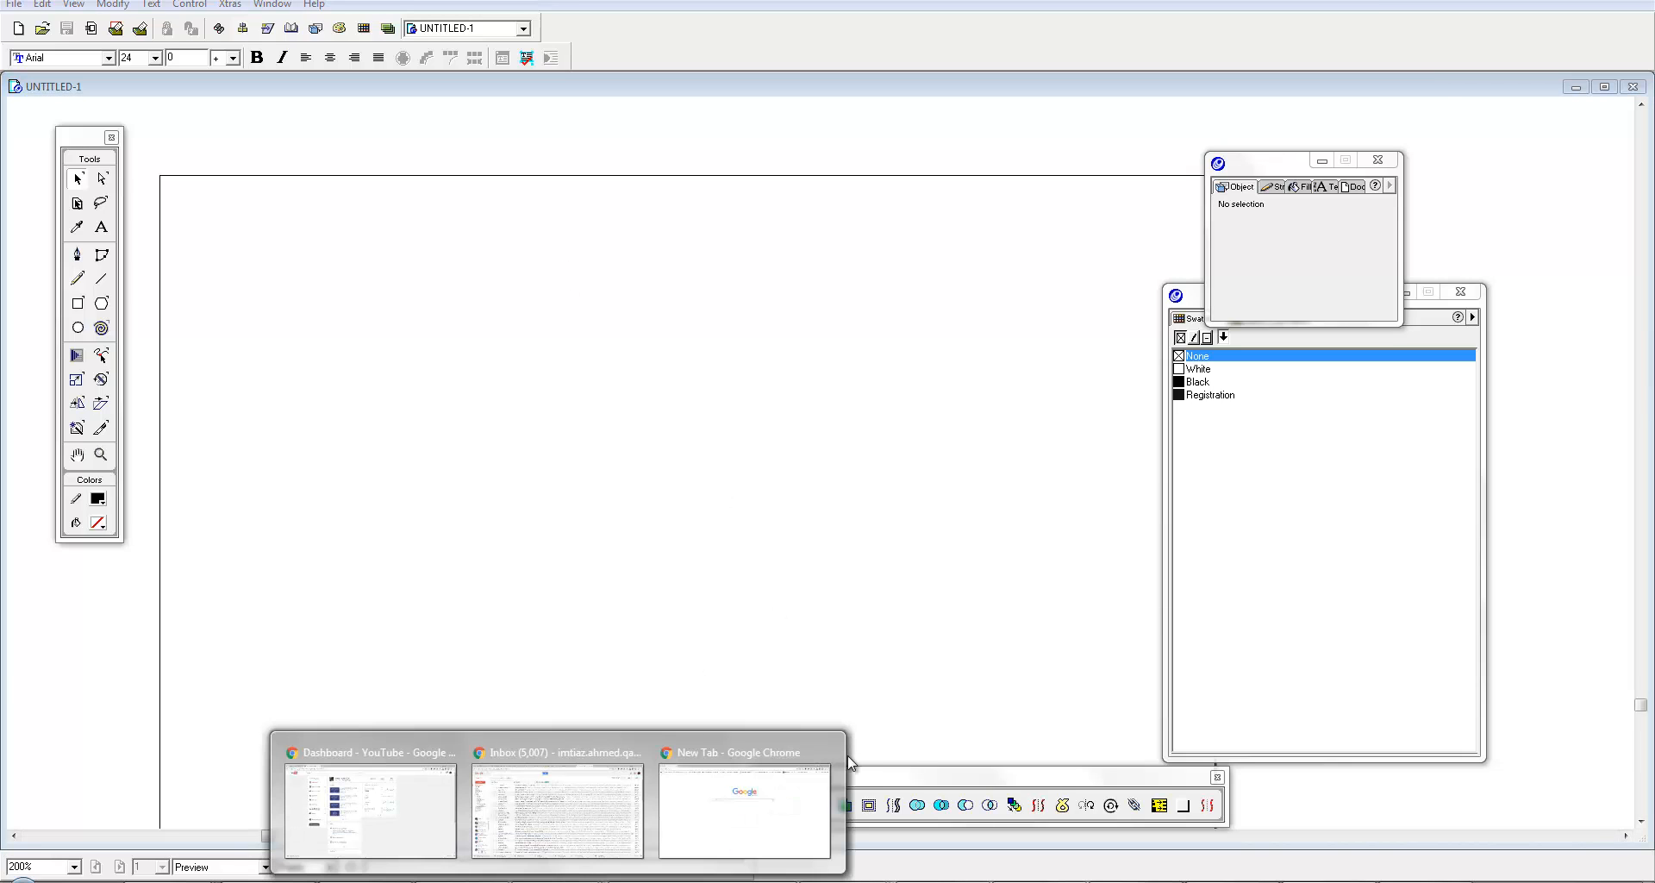
click(823, 811)
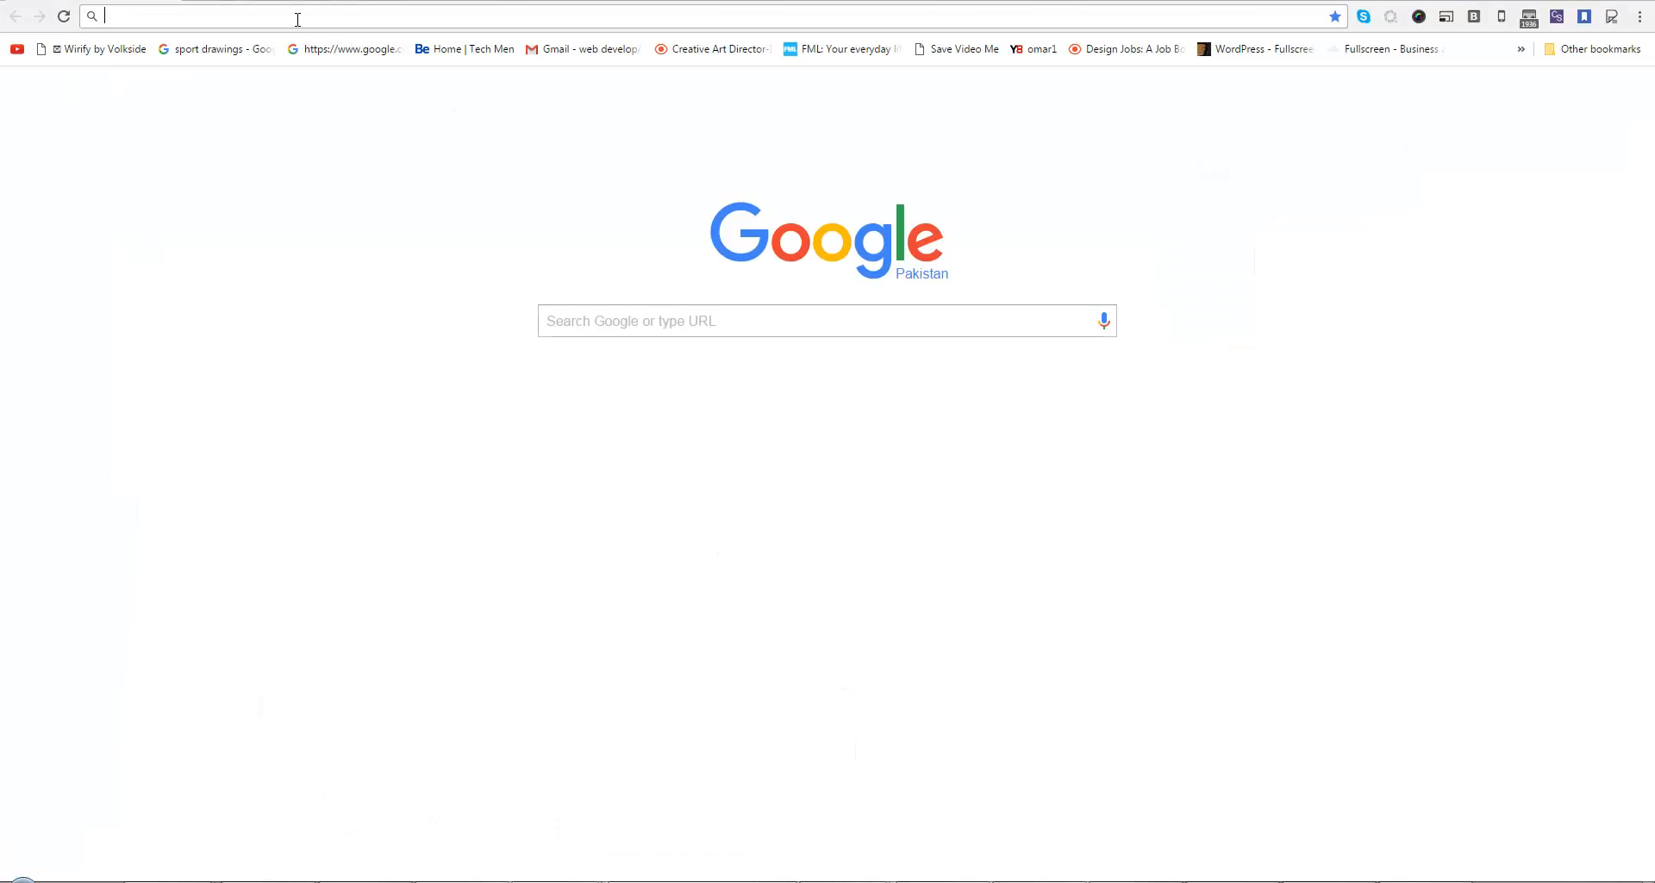
text(dribbble.com)
key(Return)
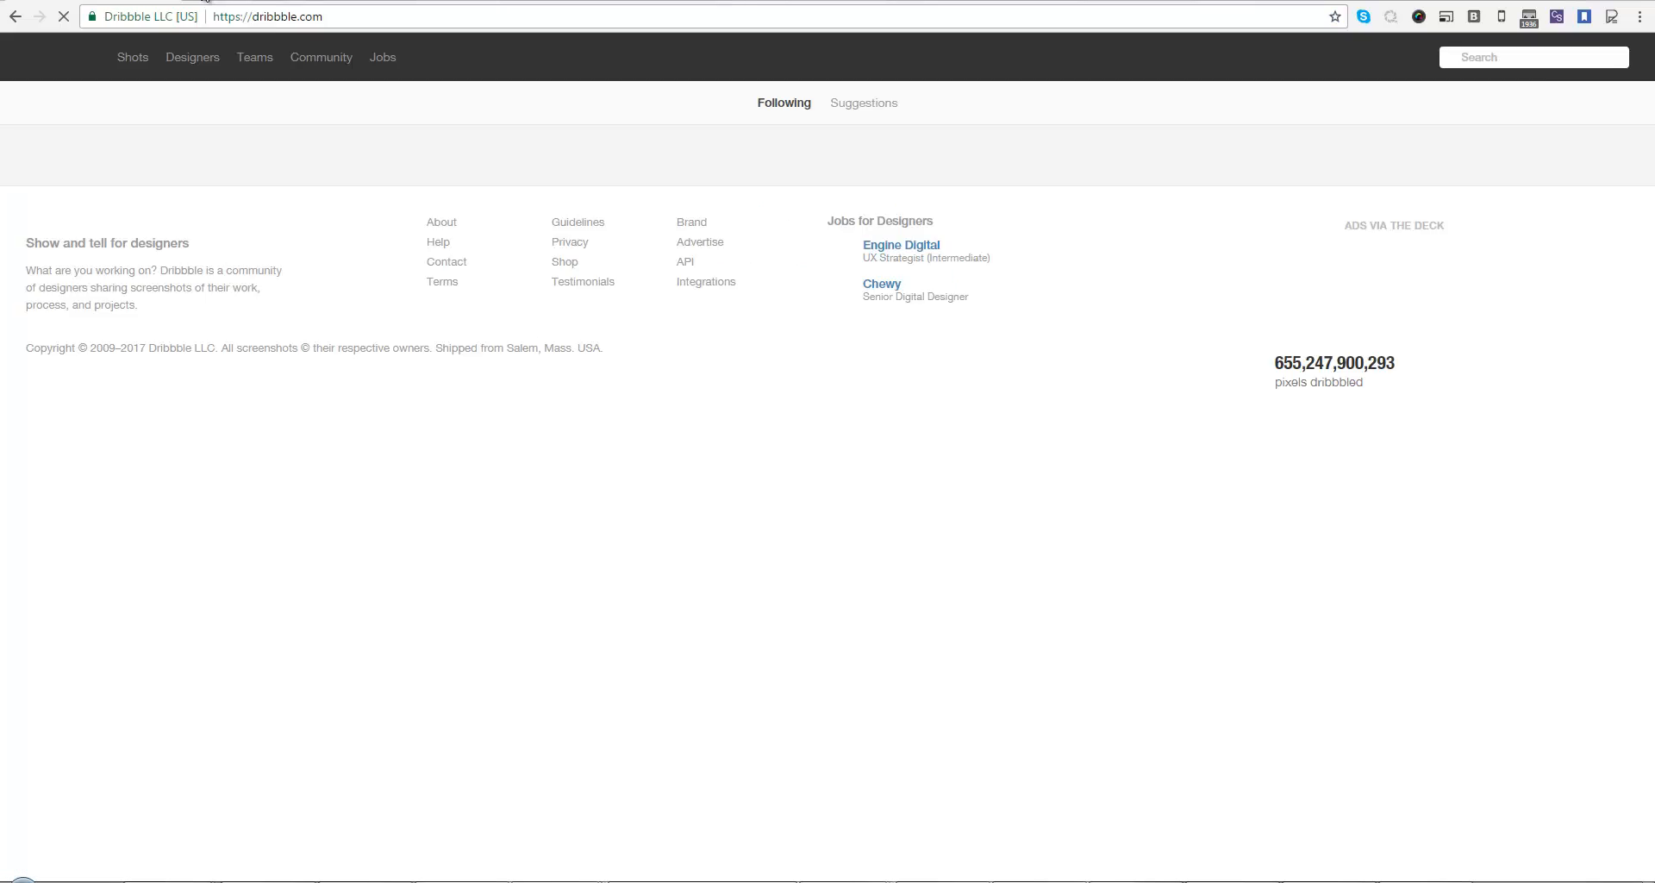
Step: Open logopond.com in a new browser tab
click(200, 1)
text(logo)
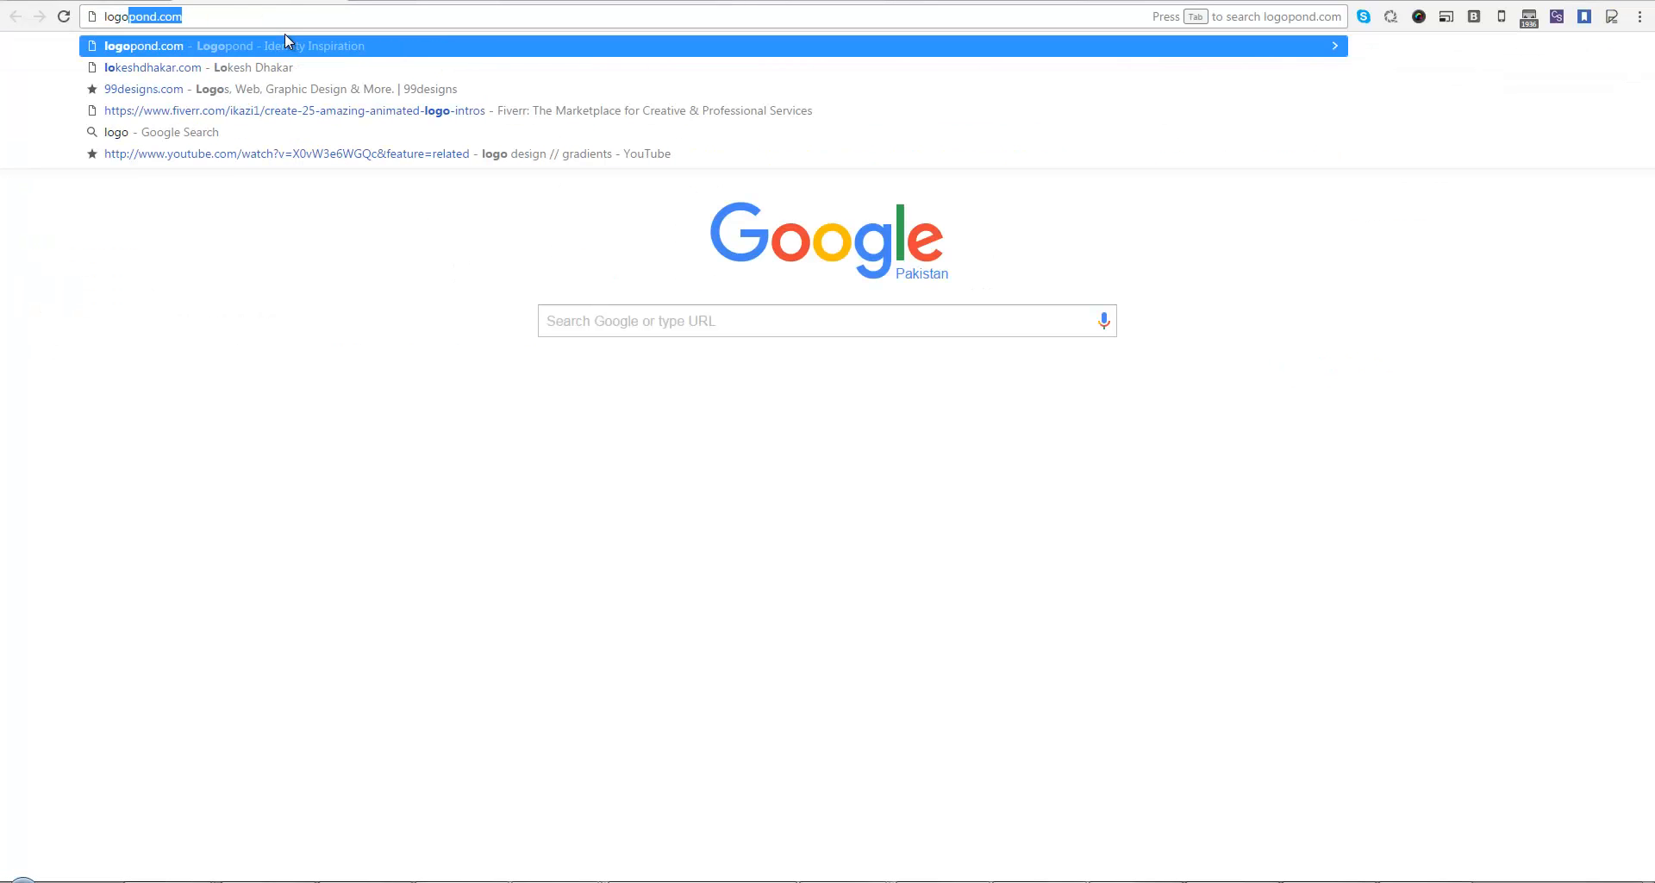
key(Return)
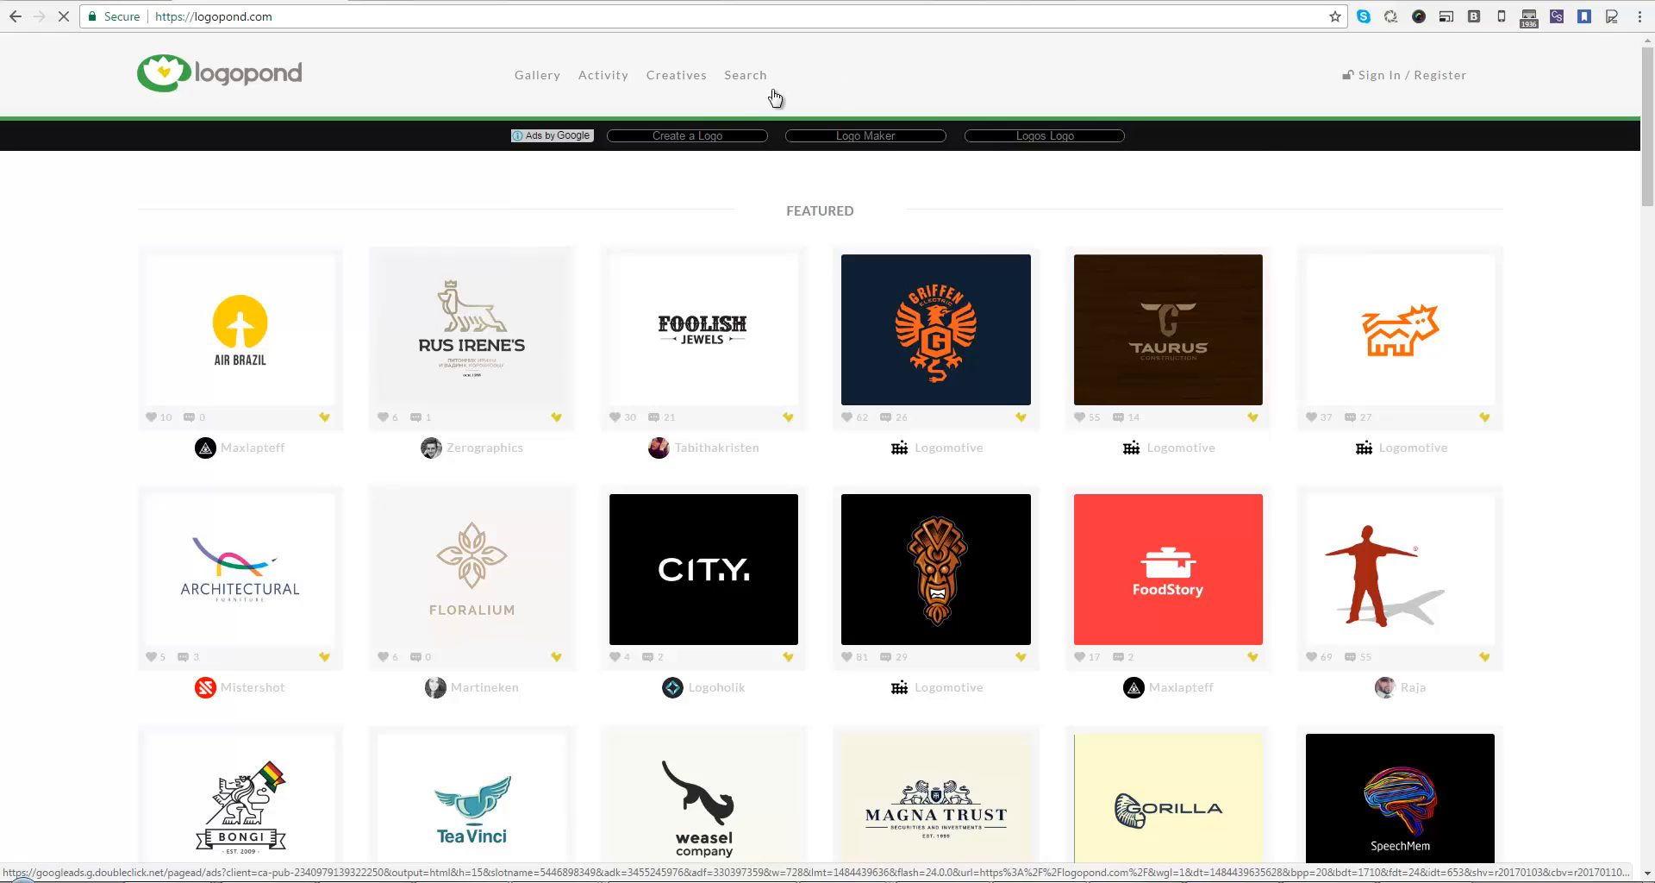
Step: Search Logopond for logos using the term "law"
click(746, 77)
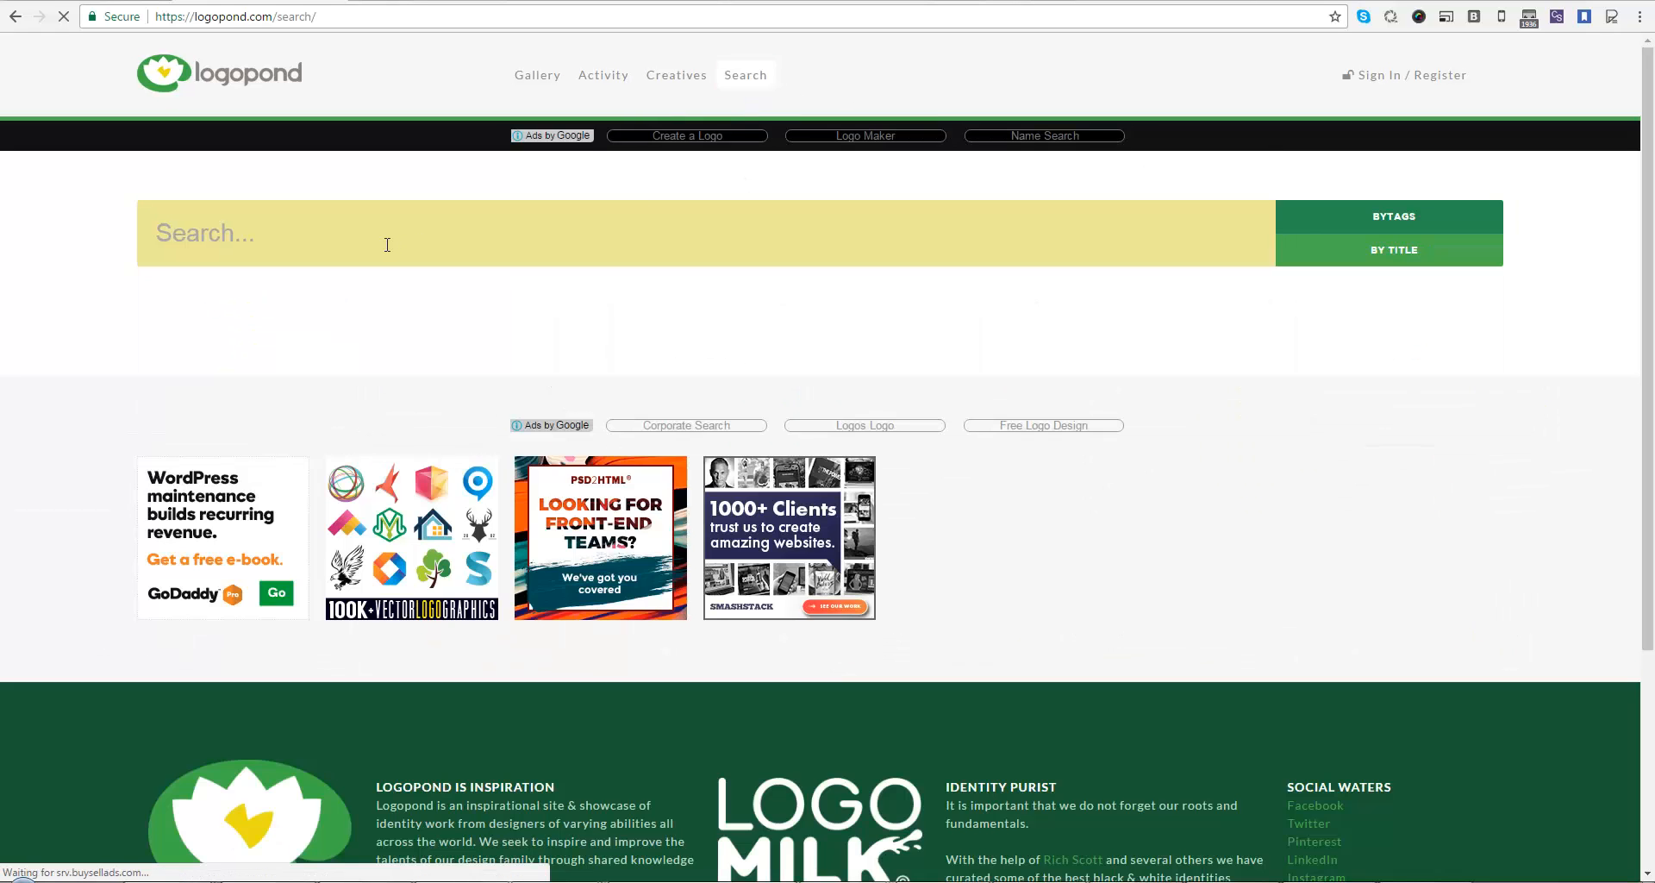
click(387, 245)
text(law)
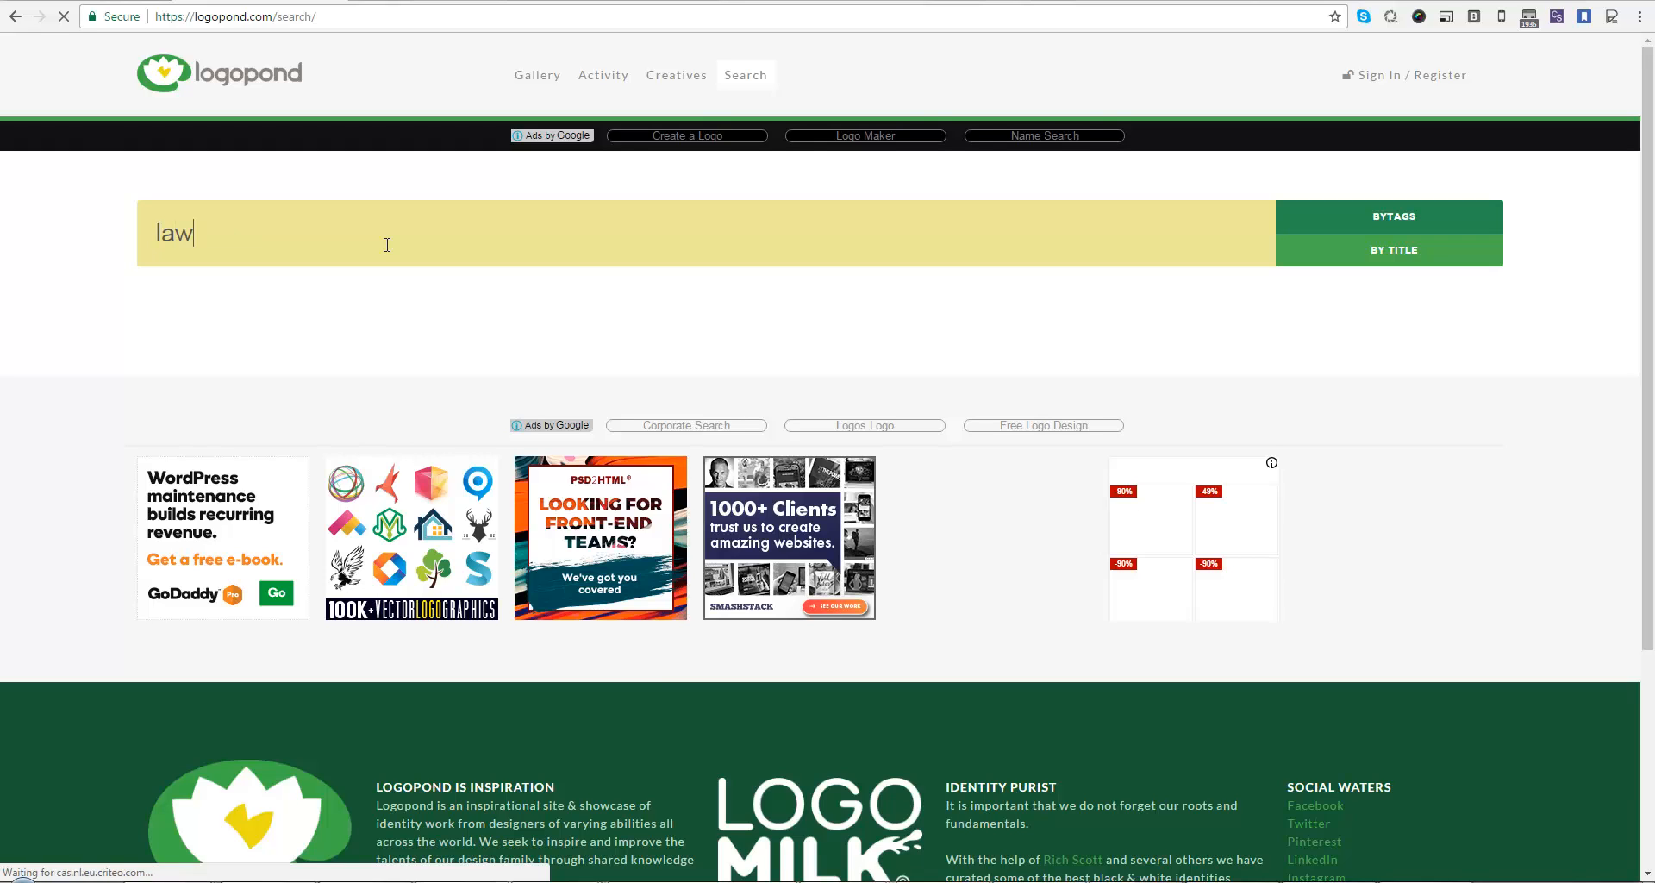
key(Return)
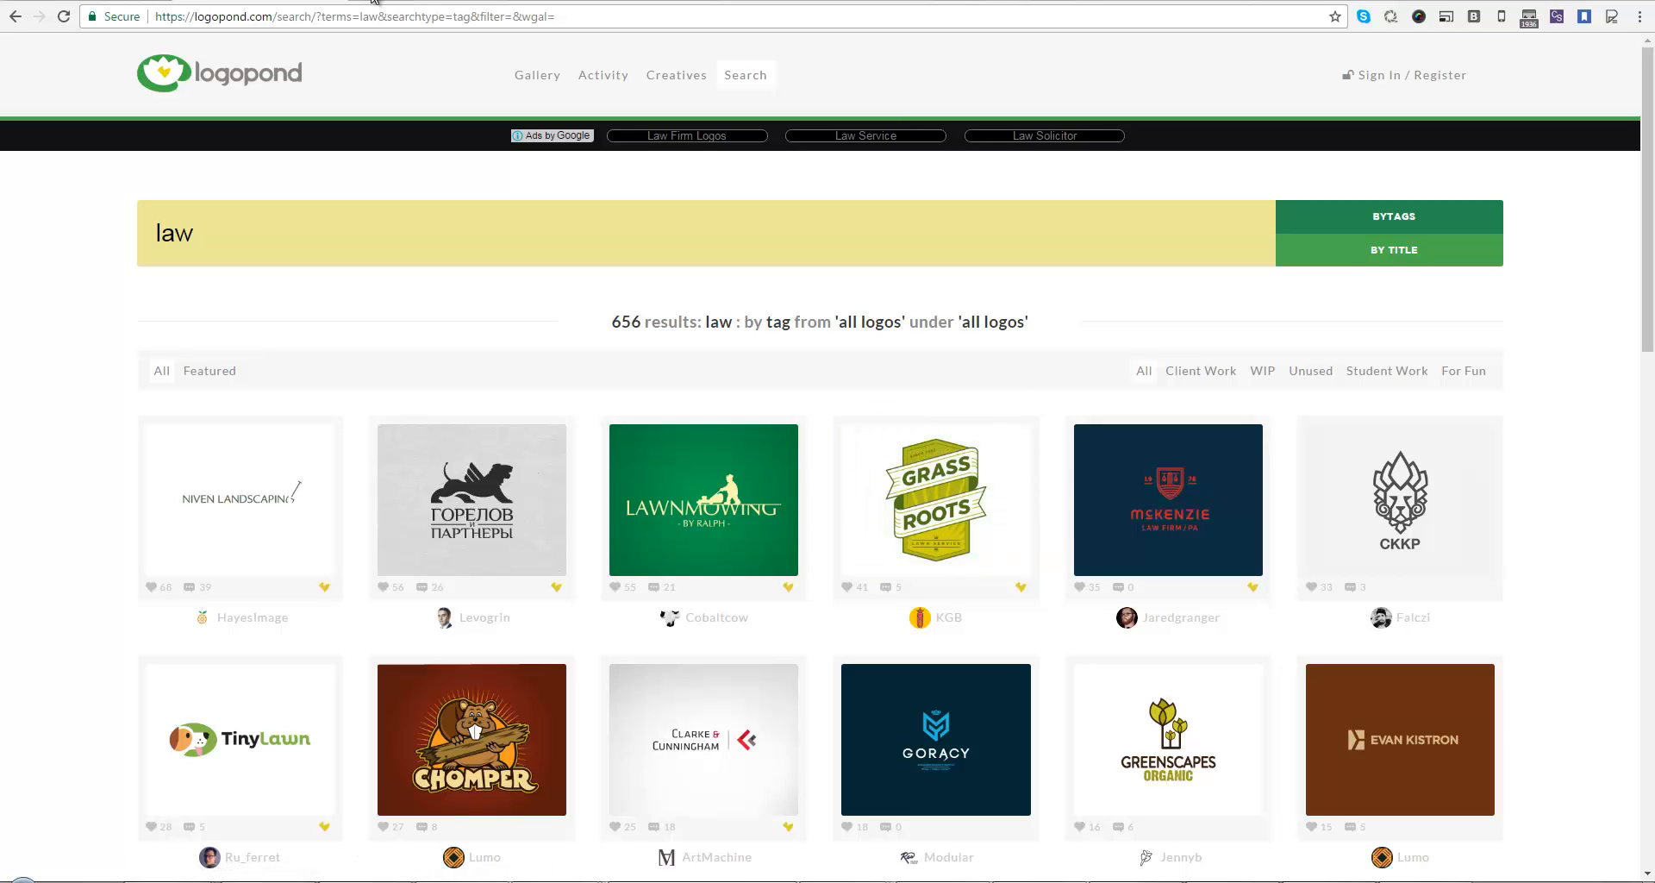
Step: Open microsoft.com in a new browser tab
key(ctrl+t)
text(micro)
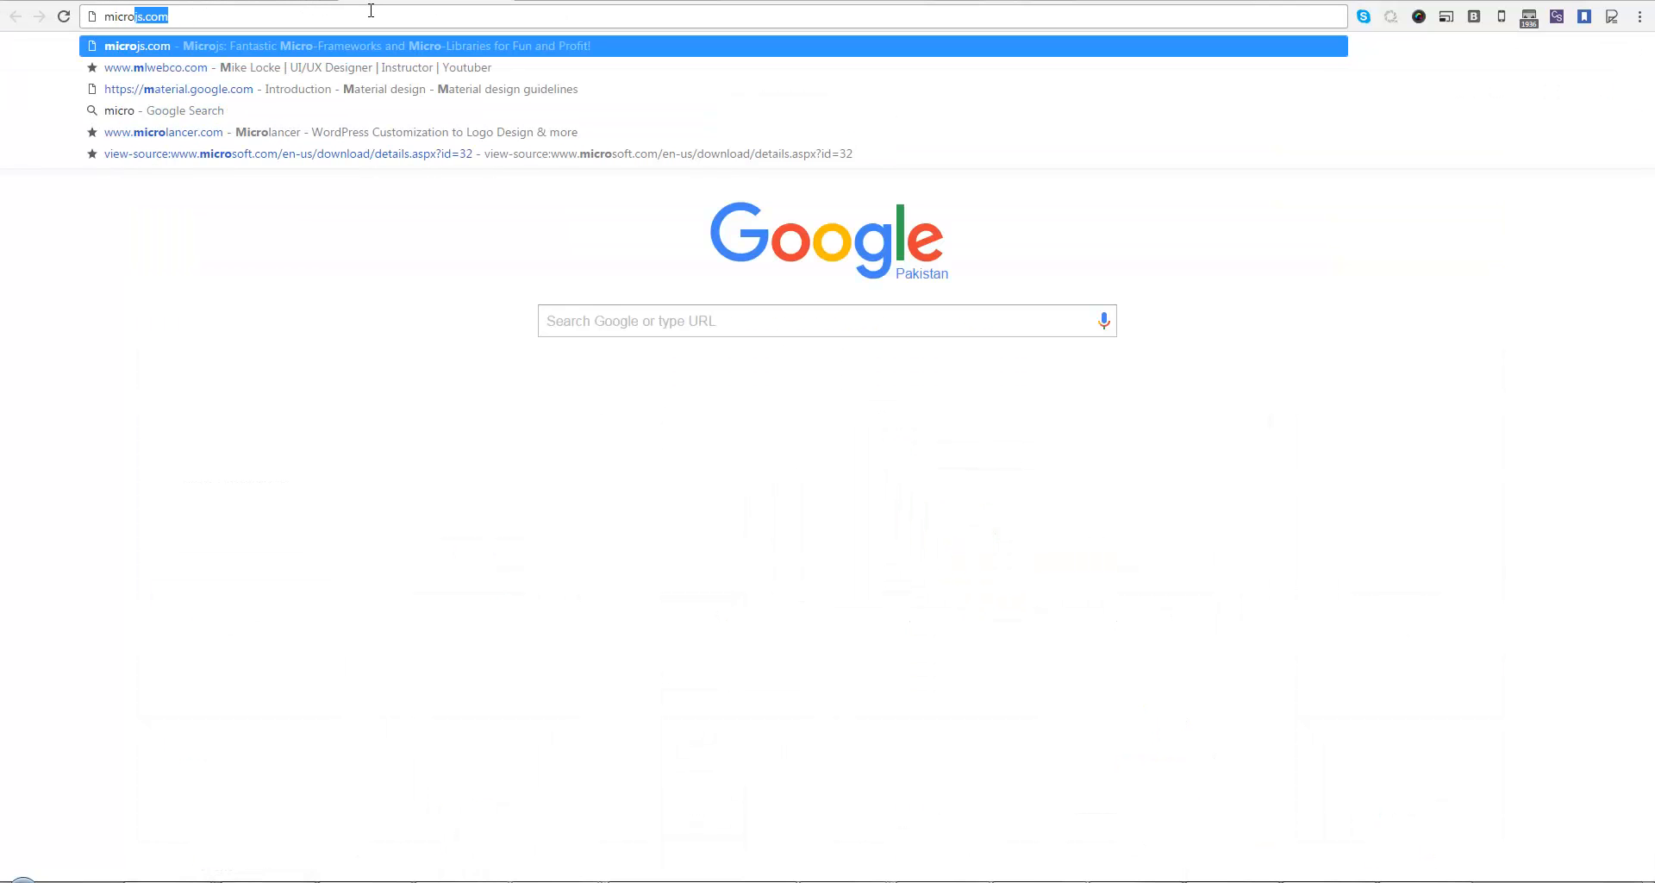
text(soft.com)
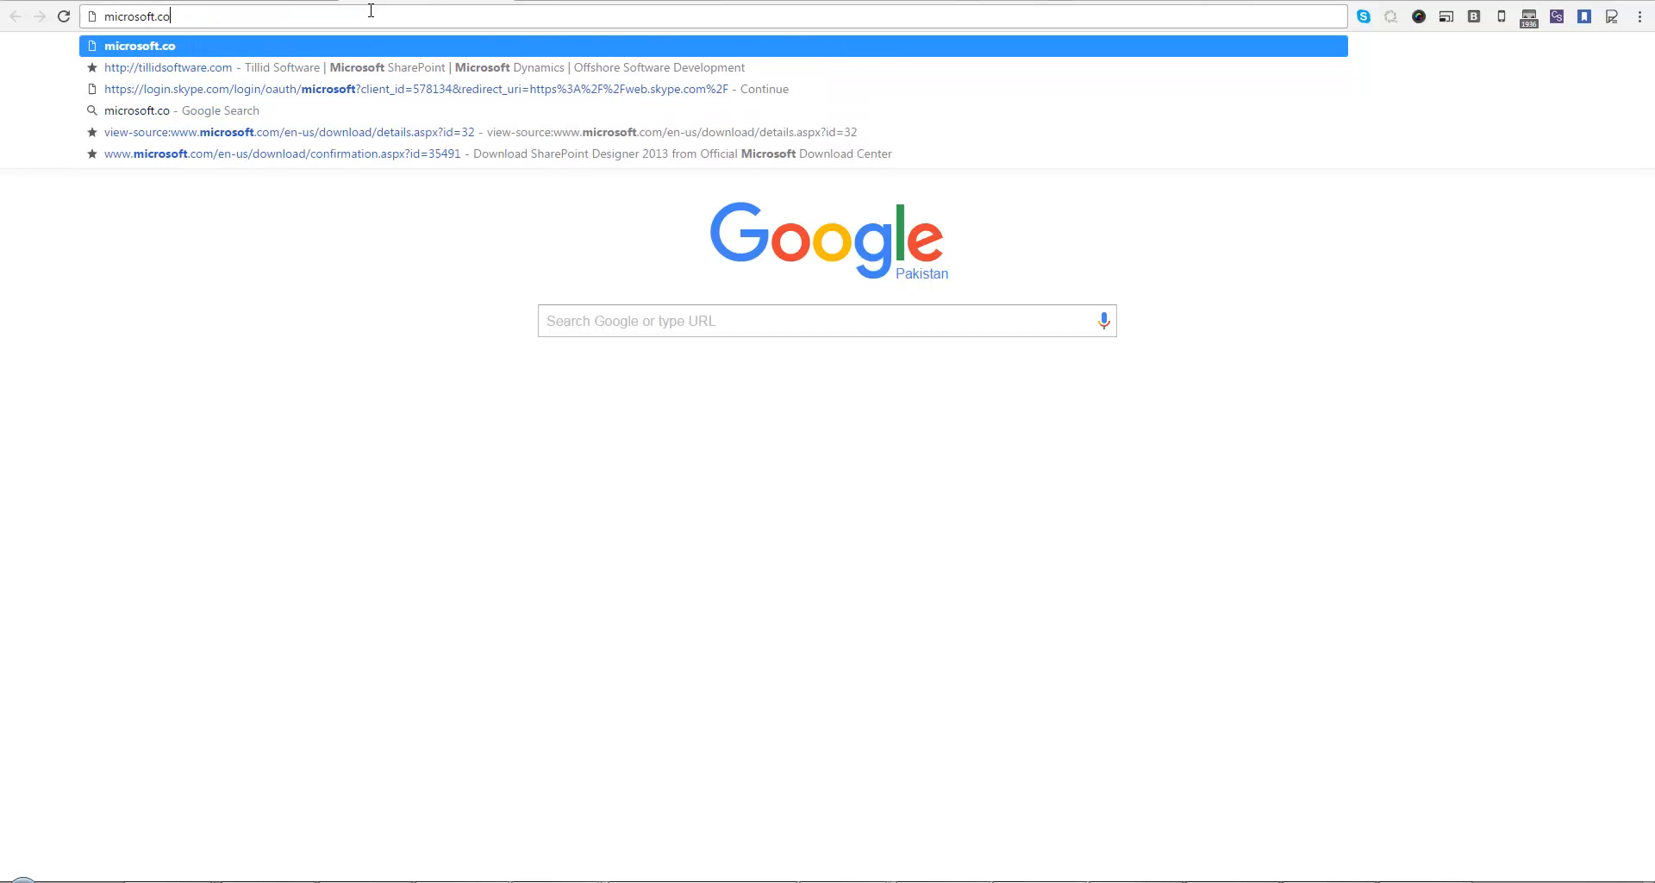
key(Return)
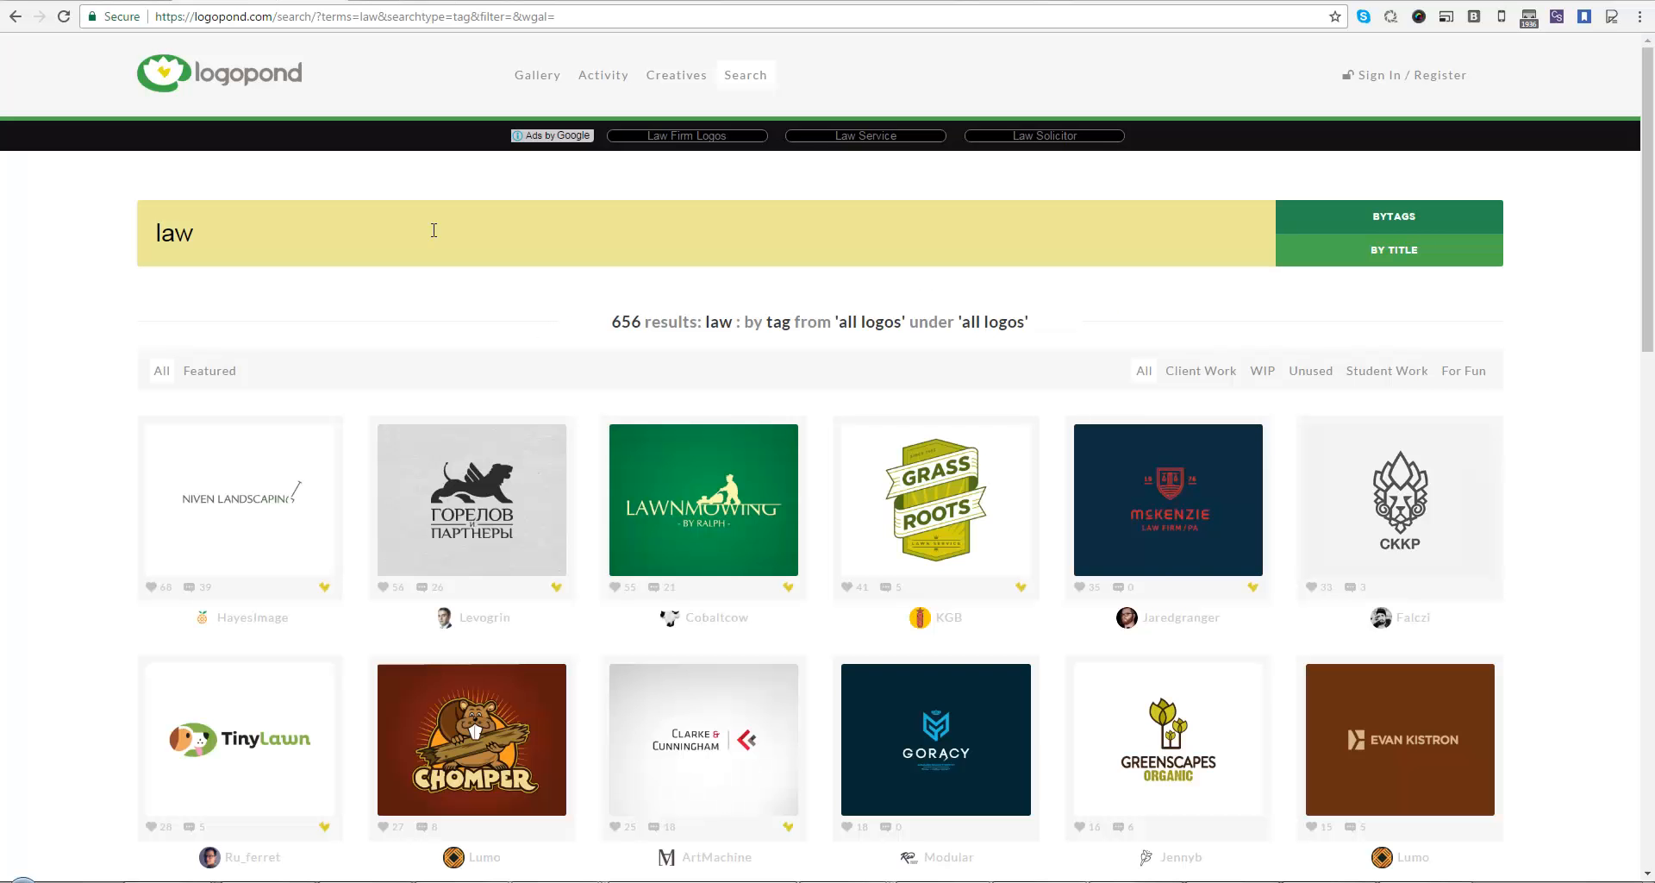
Step: Look through the law logo results on Logopond and open the Google home page in a new tab
scroll(497, 499, down, 1)
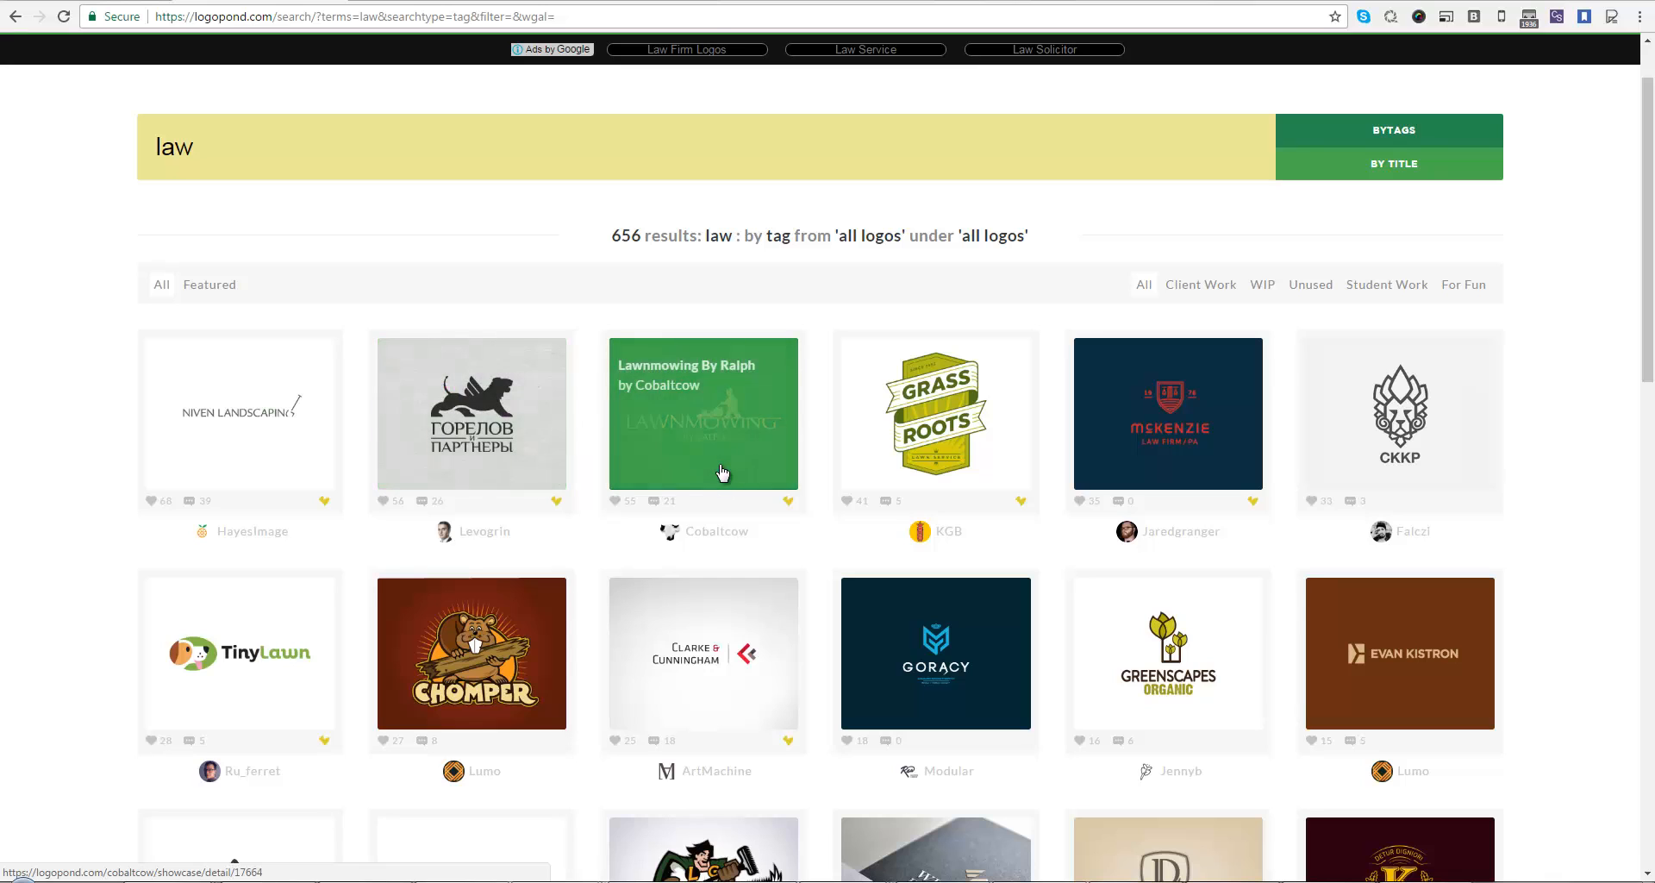
scroll(845, 473, down, 3)
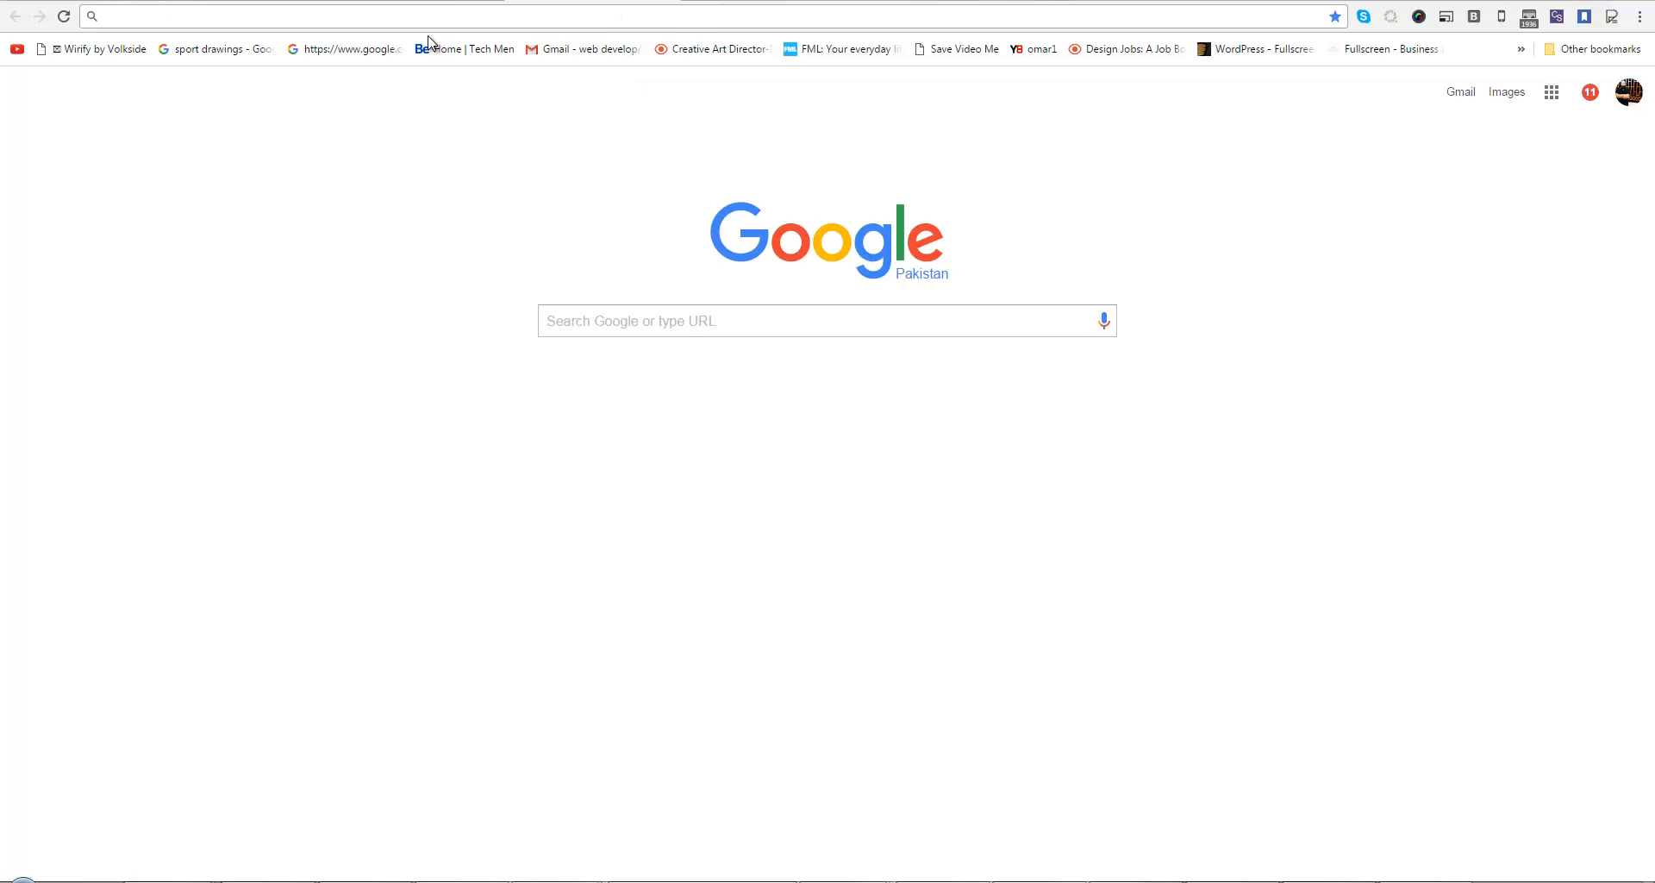
text(google.c)
key(Return)
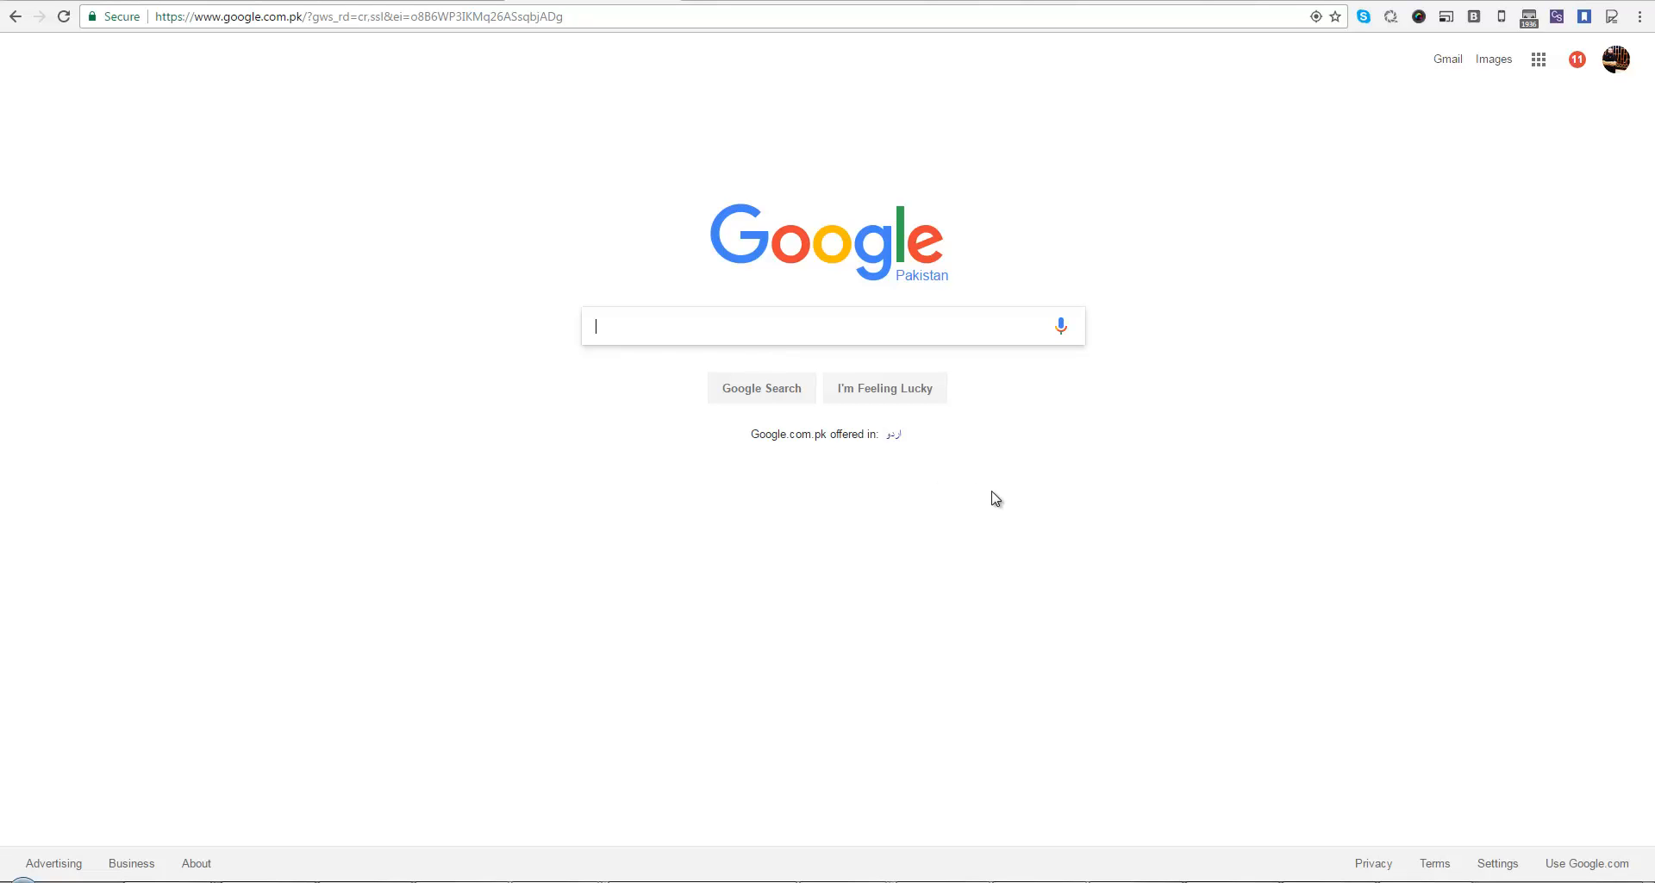
Step: View the Google logo at a very small page scale and restore the page to its default size
key(ctrl+minus)
key(ctrl+minus)
key(ctrl+minus)
key(ctrl+minus)
key(ctrl+minus)
key(ctrl+minus)
key(ctrl+minus)
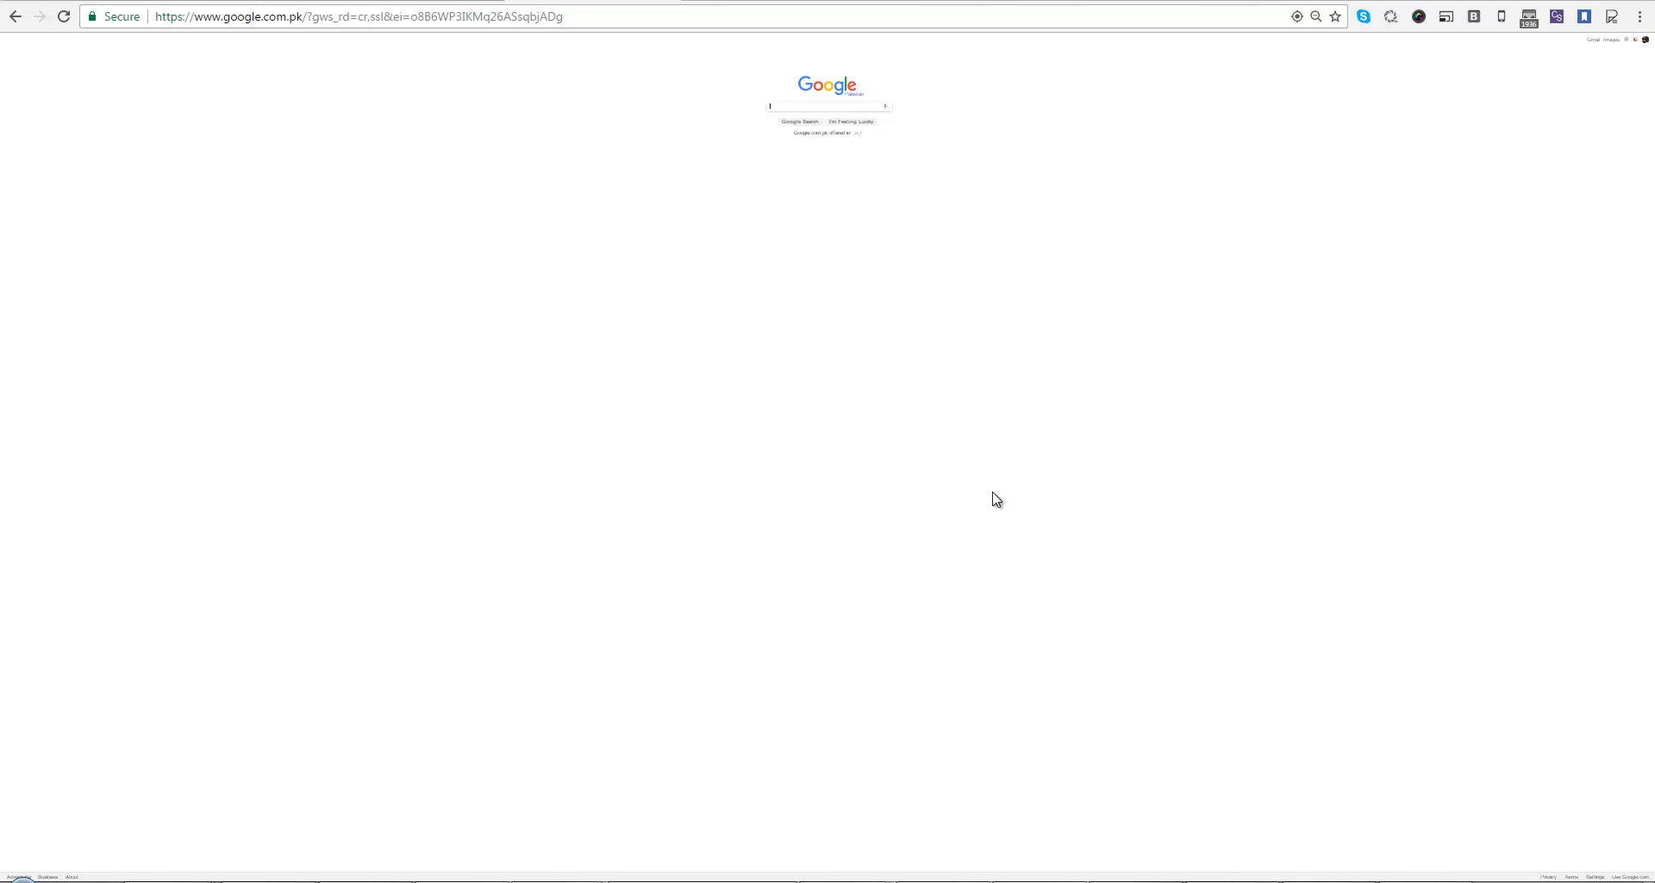
key(ctrl+0)
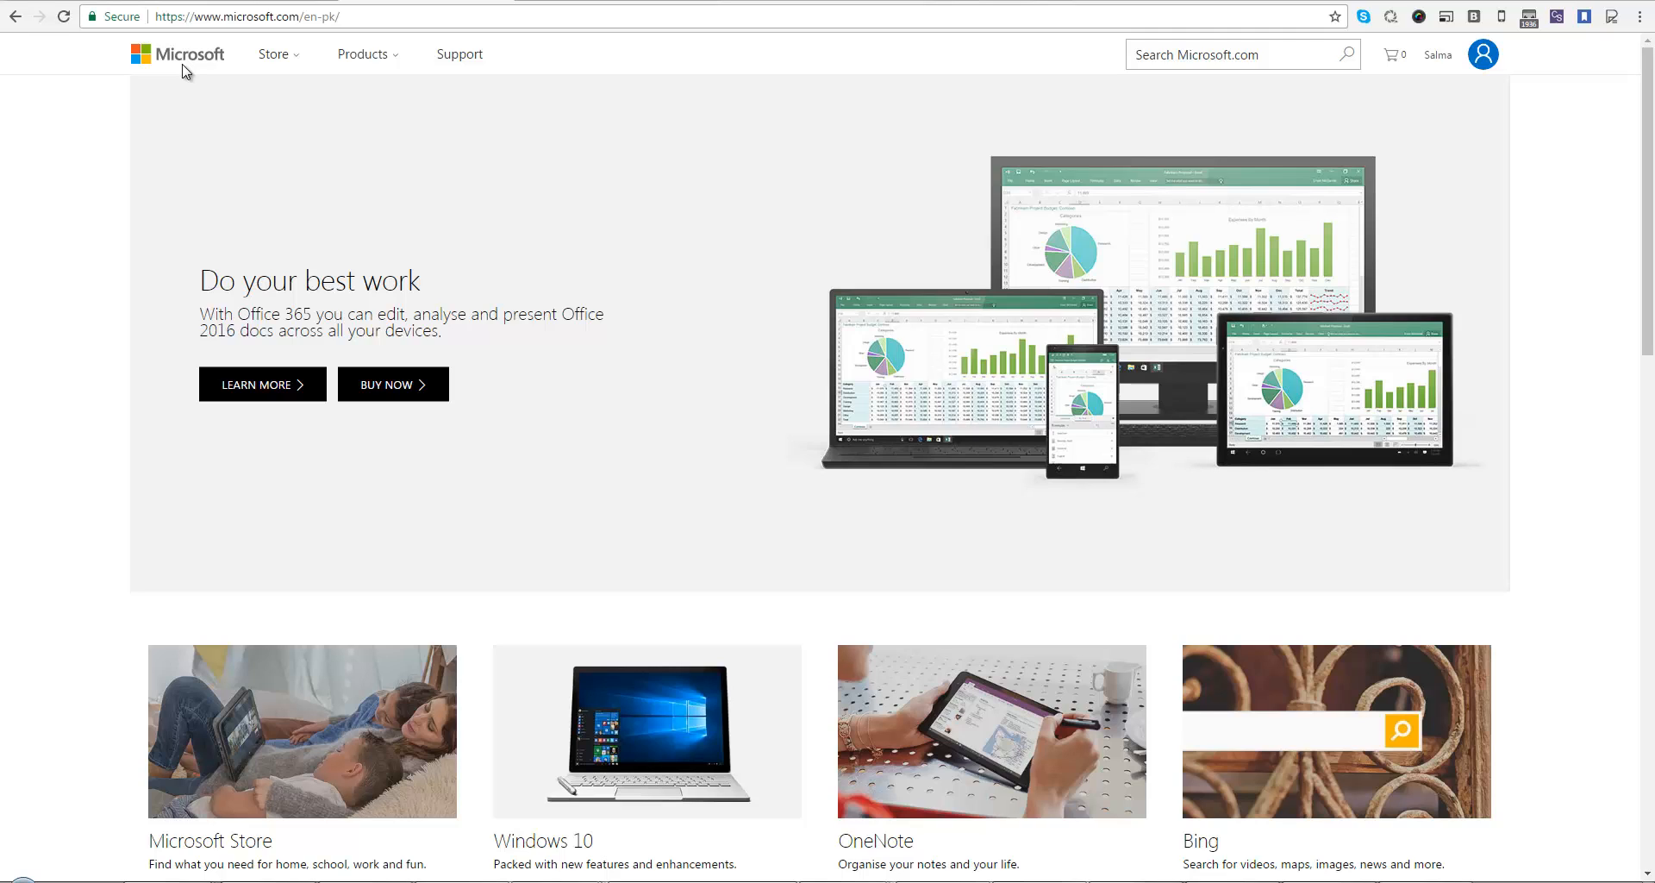
Step: Examine the Microsoft logo strongly enlarged on the Microsoft home page and restore the page to its default size
click(283, 17)
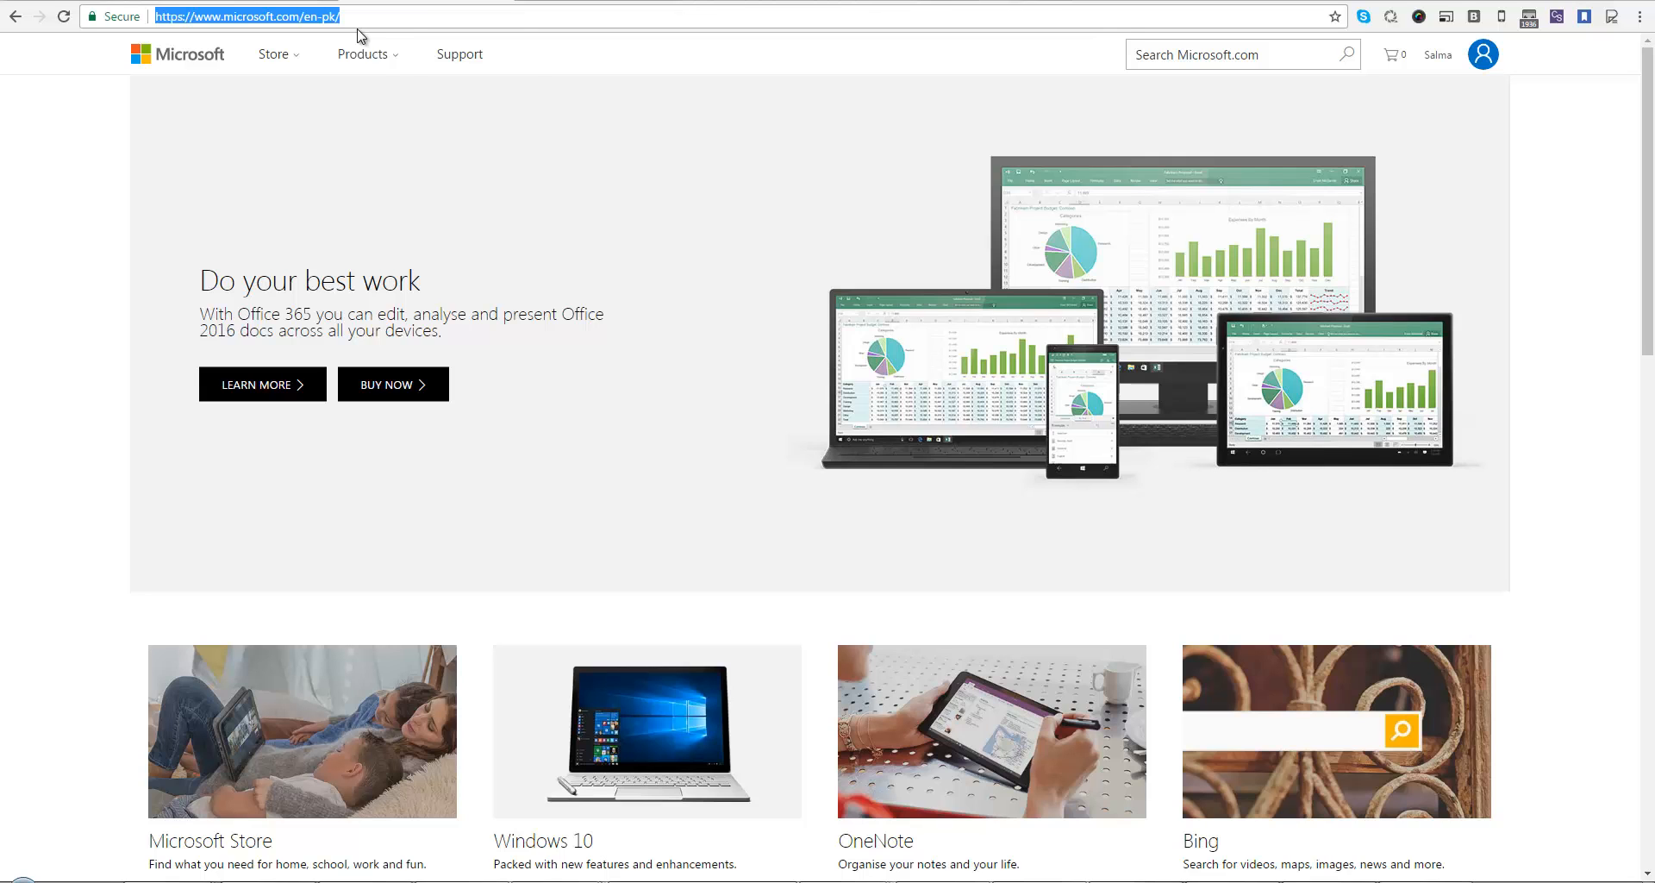
key(ctrl+plus)
key(ctrl+plus)
key(ctrl+plus)
key(ctrl+plus)
key(ctrl+plus)
key(ctrl+plus)
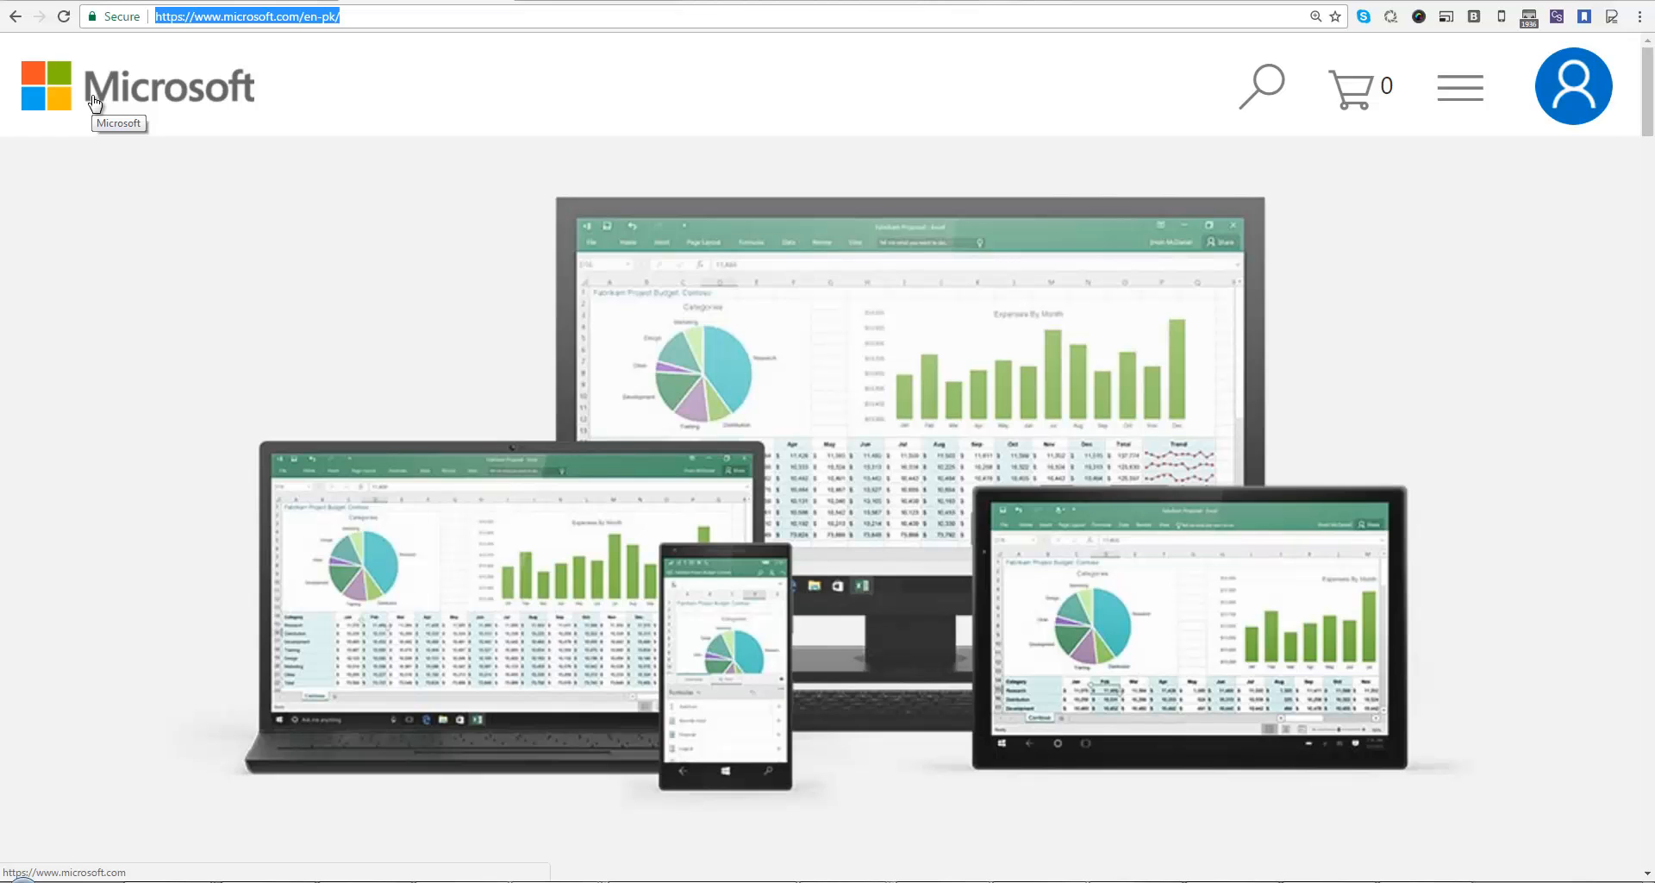
key(ctrl+0)
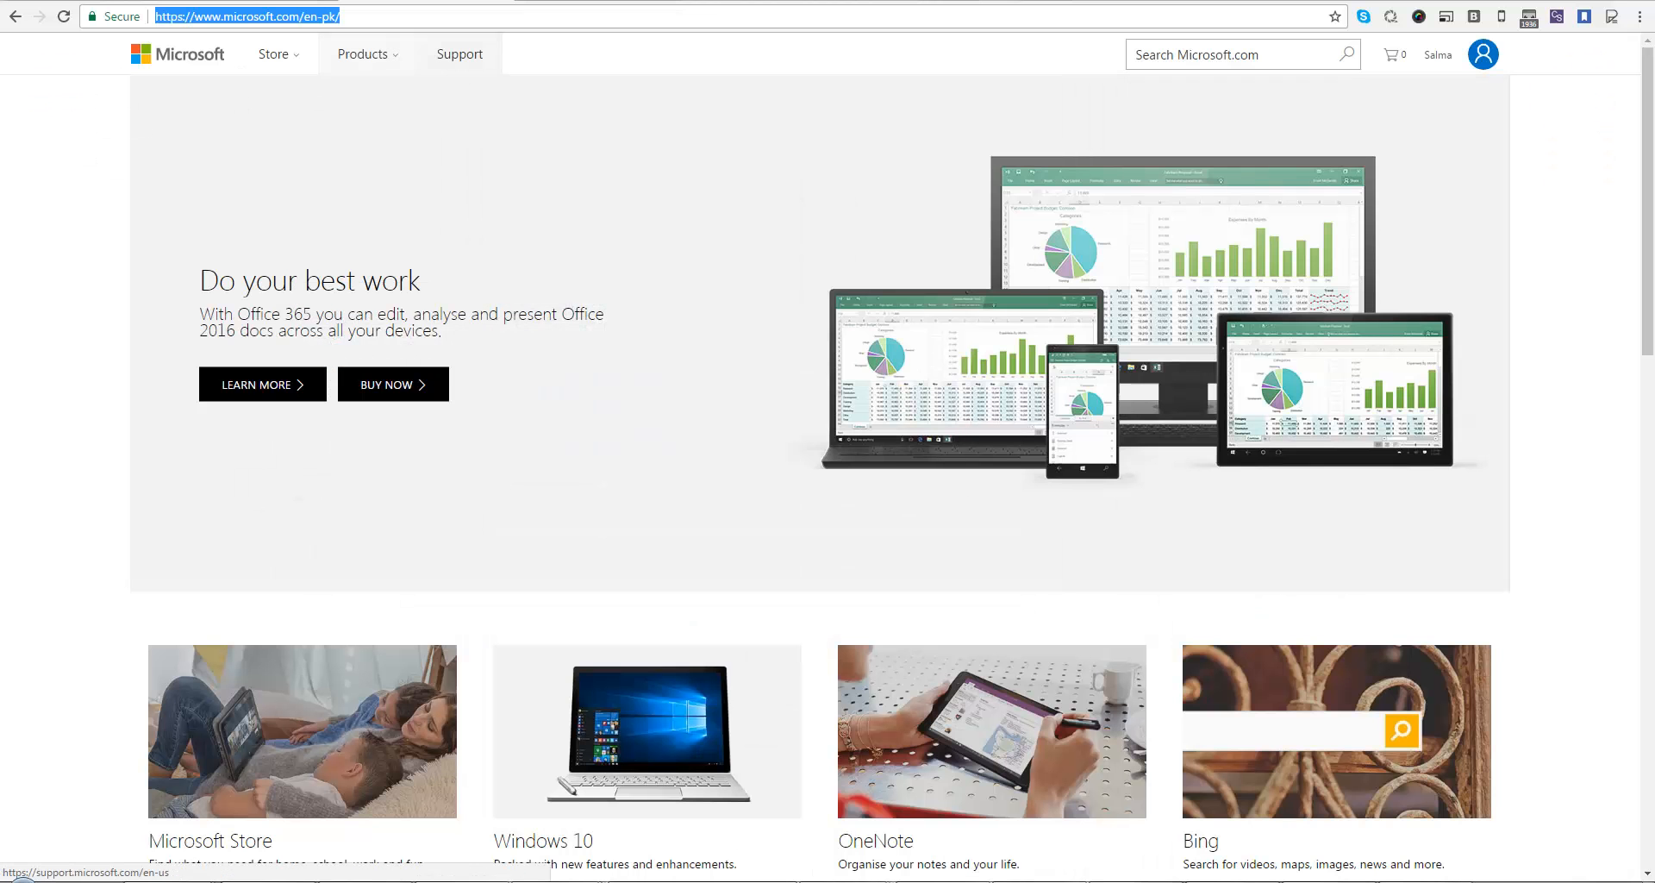
Step: Return to the Google page and pull it into a separate window over the Microsoft page to compare both logos
key(alt+Home)
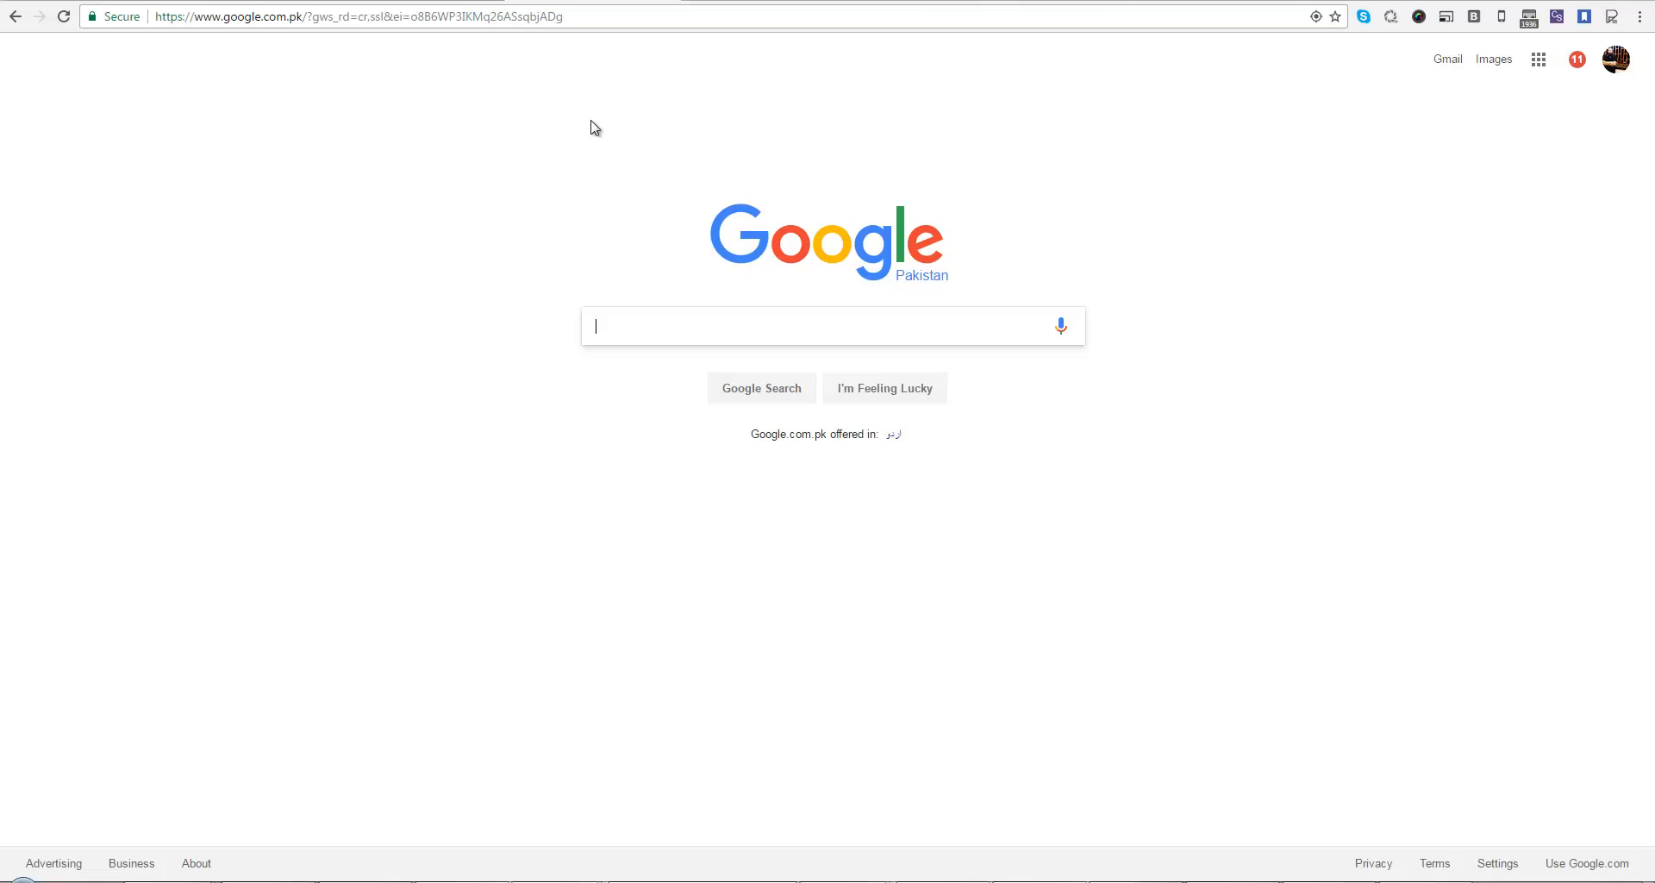
key(ctrl+plus)
key(ctrl+plus)
key(ctrl+plus)
key(ctrl+0)
key(F11)
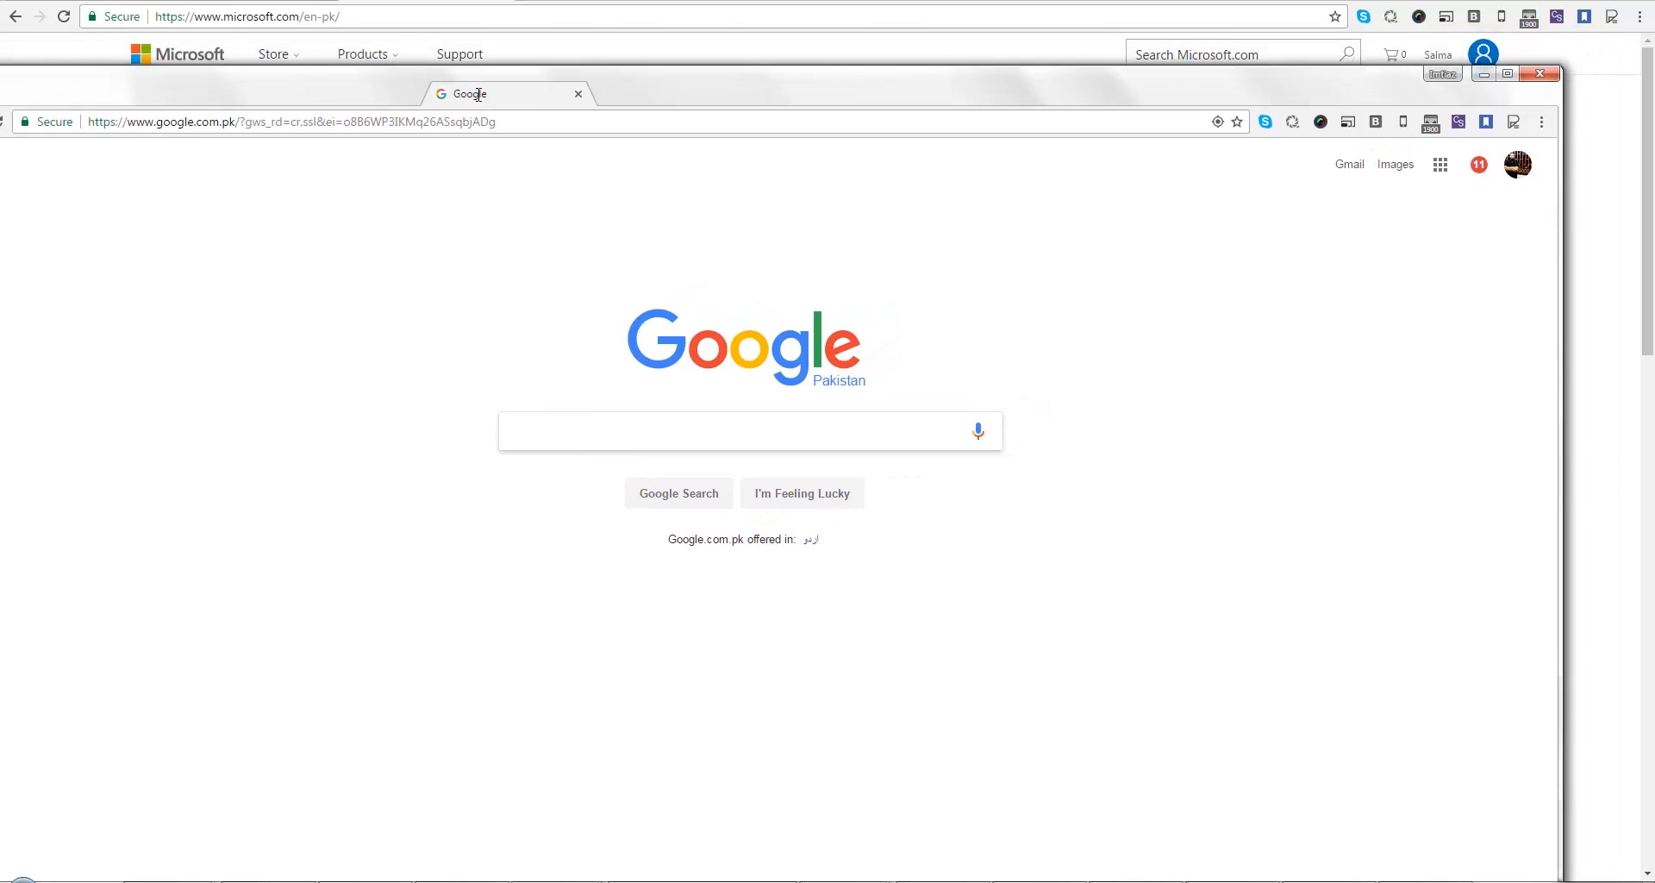
key(F11)
key(F11)
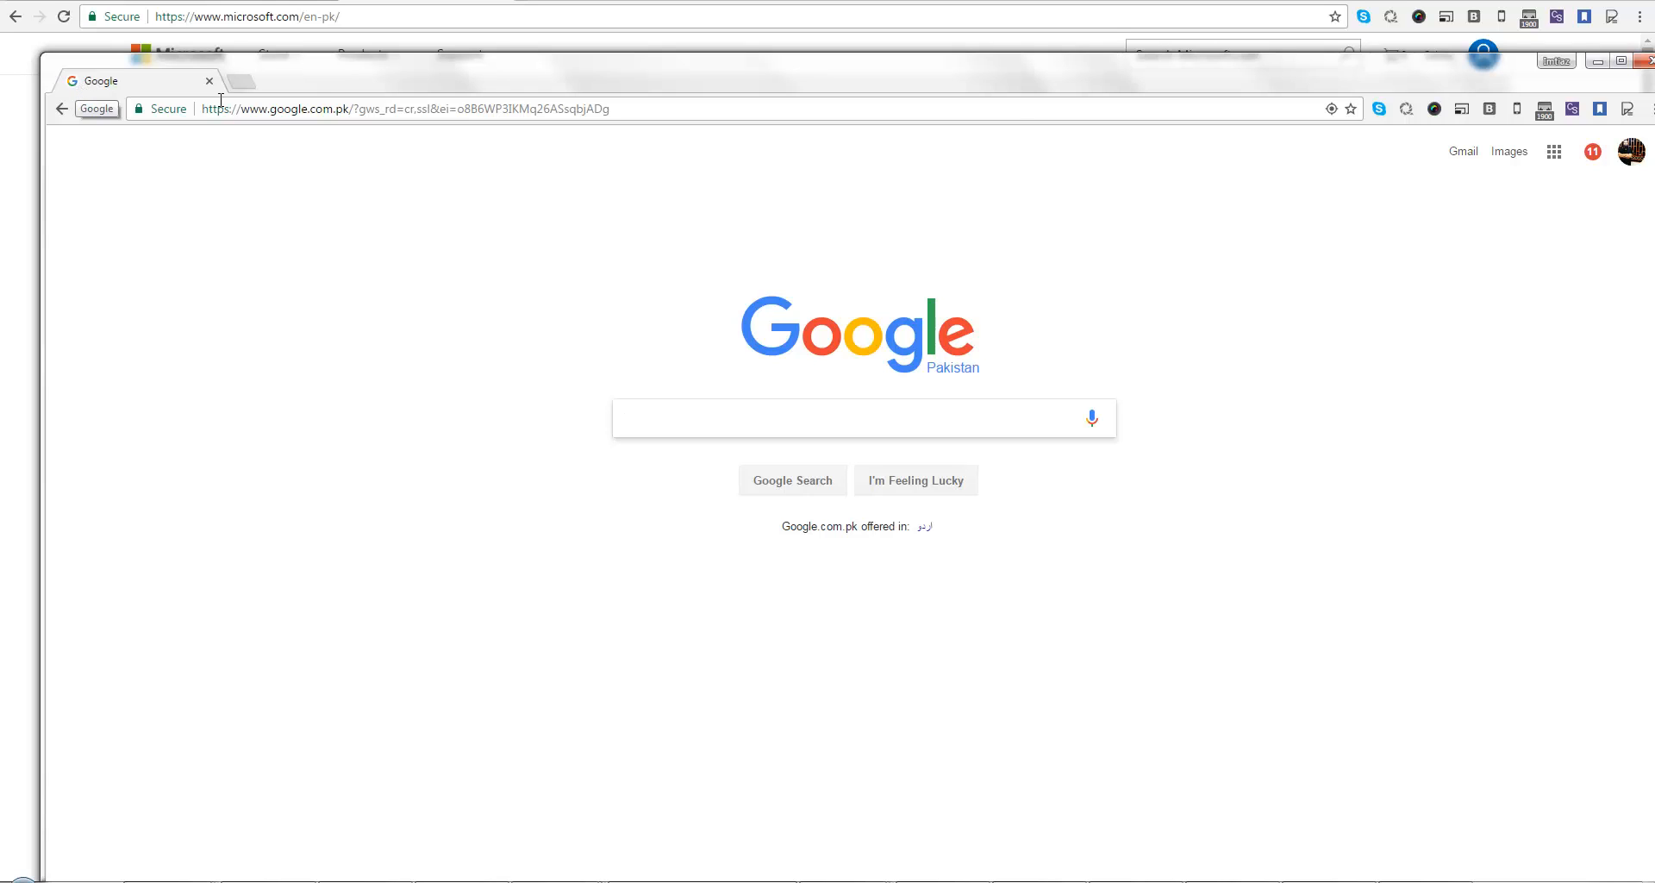
Step: Enter compaq.com as the address and look through the Google image results for "compaq logo"
click(248, 16)
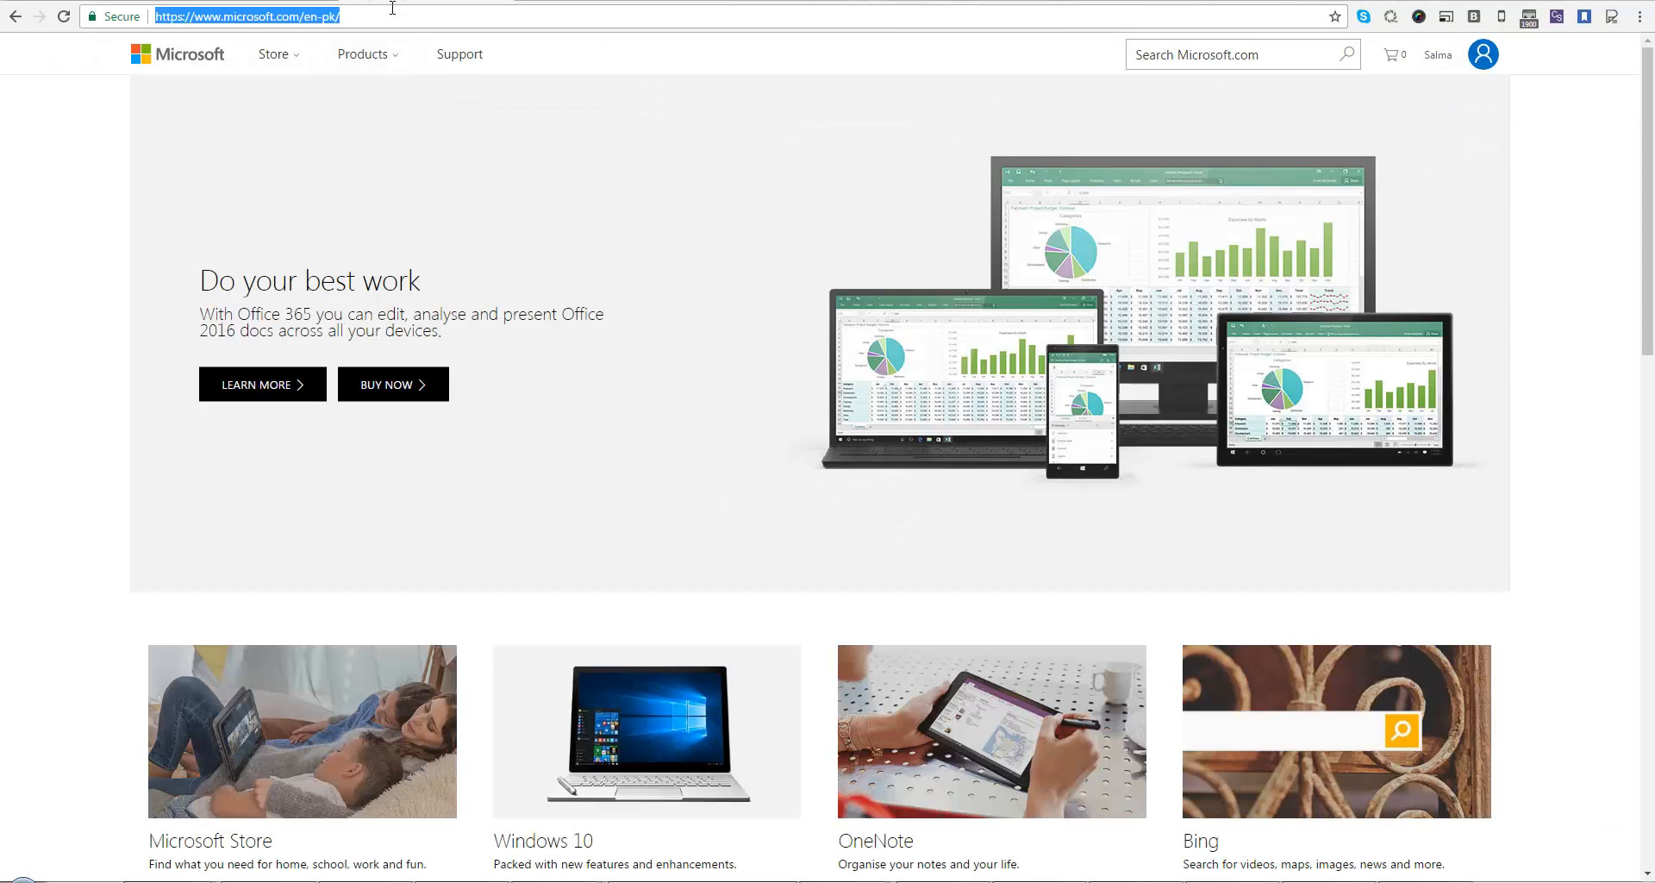
text(comp)
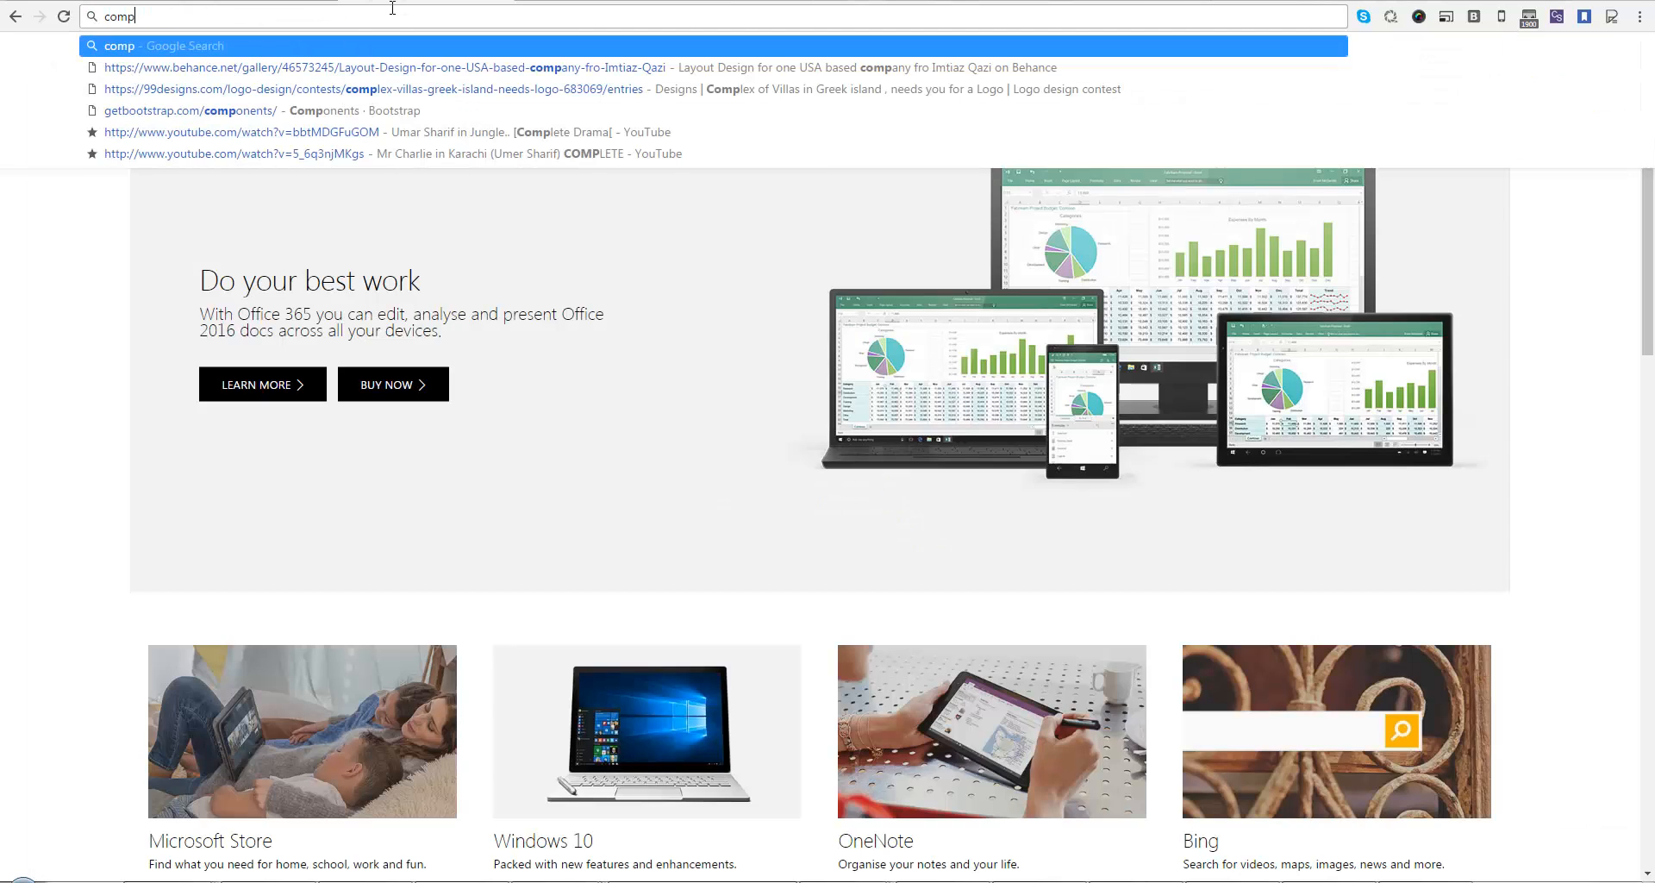
text(aq.com)
key(Return)
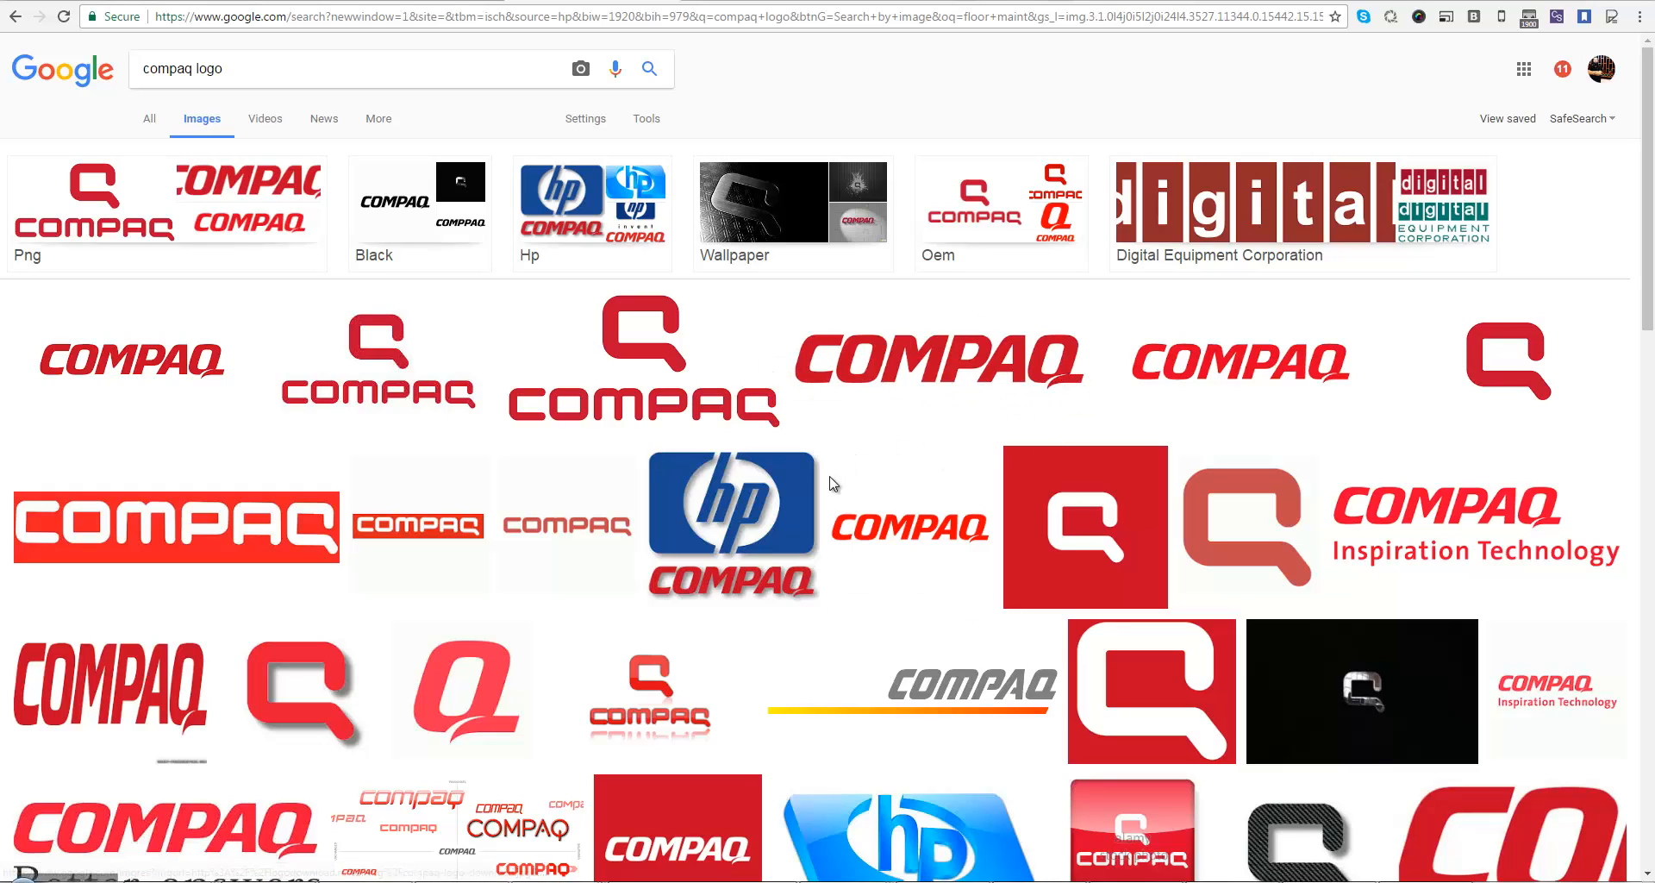
scroll(832, 484, down, 2)
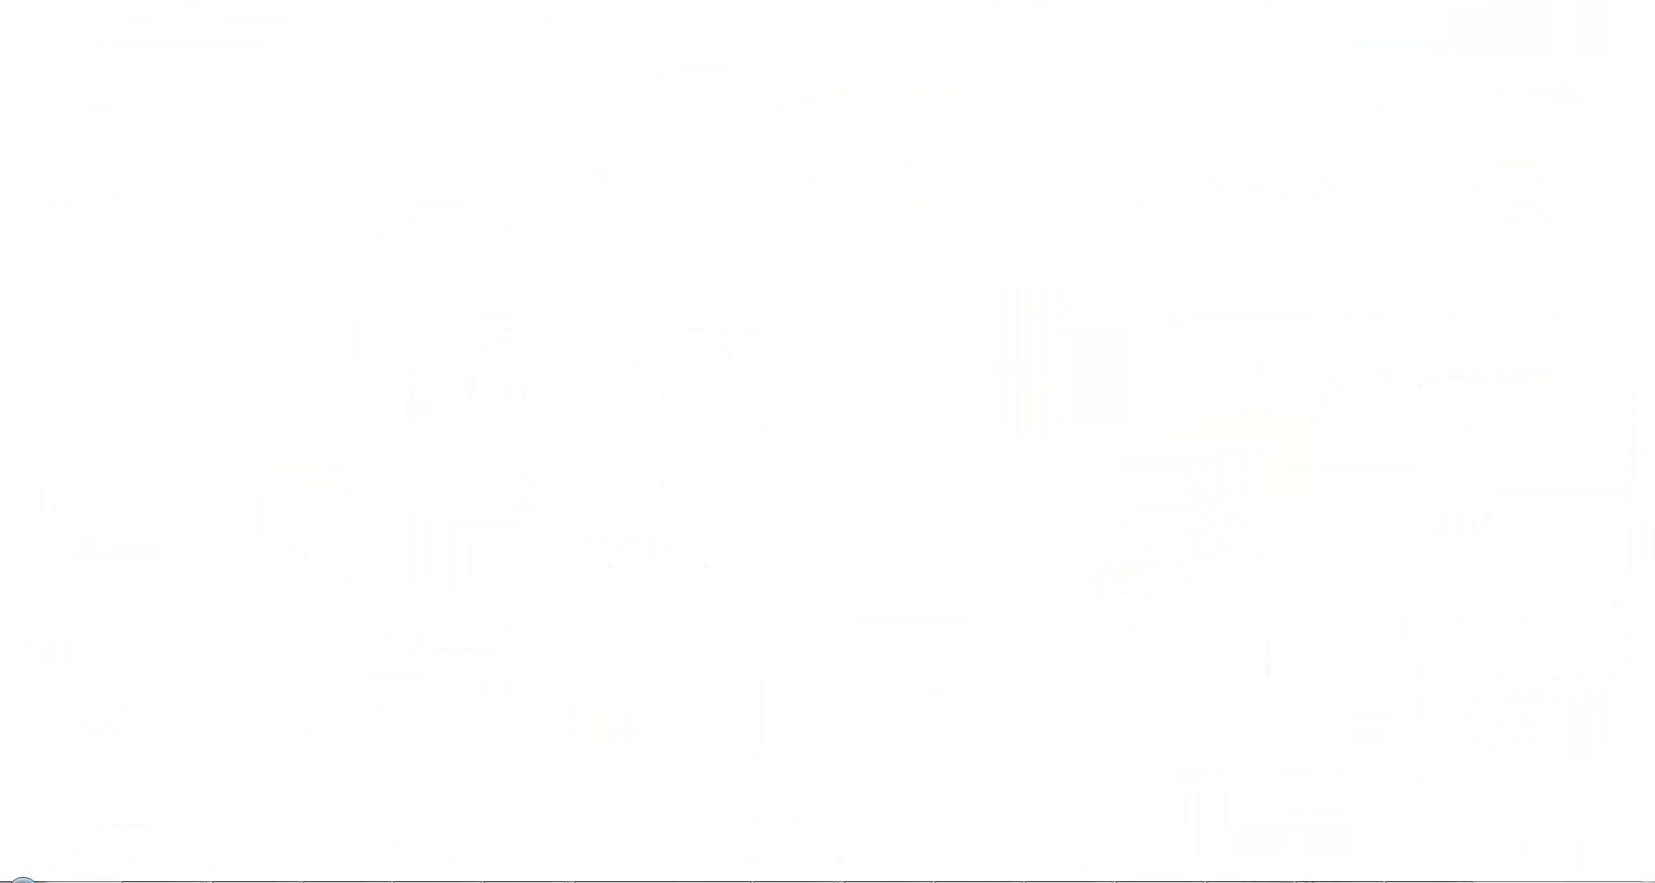
Step: Minimize the screen recorder window and switch back to the UNTITLED-1 drawing in FreeHand
click(1326, 880)
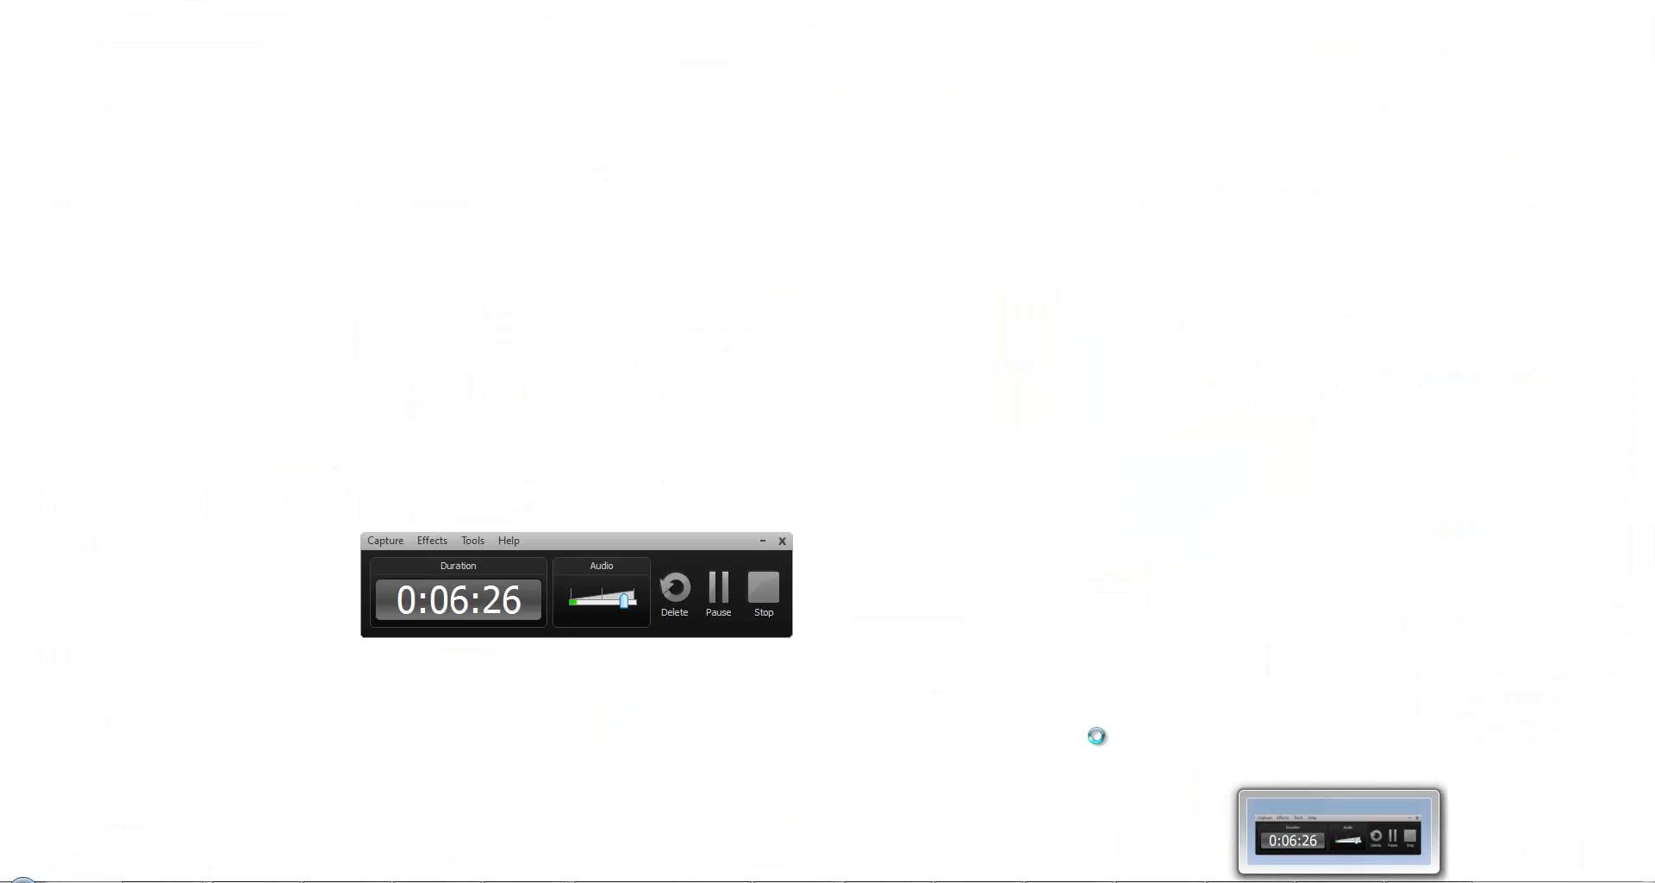
click(762, 541)
click(1281, 880)
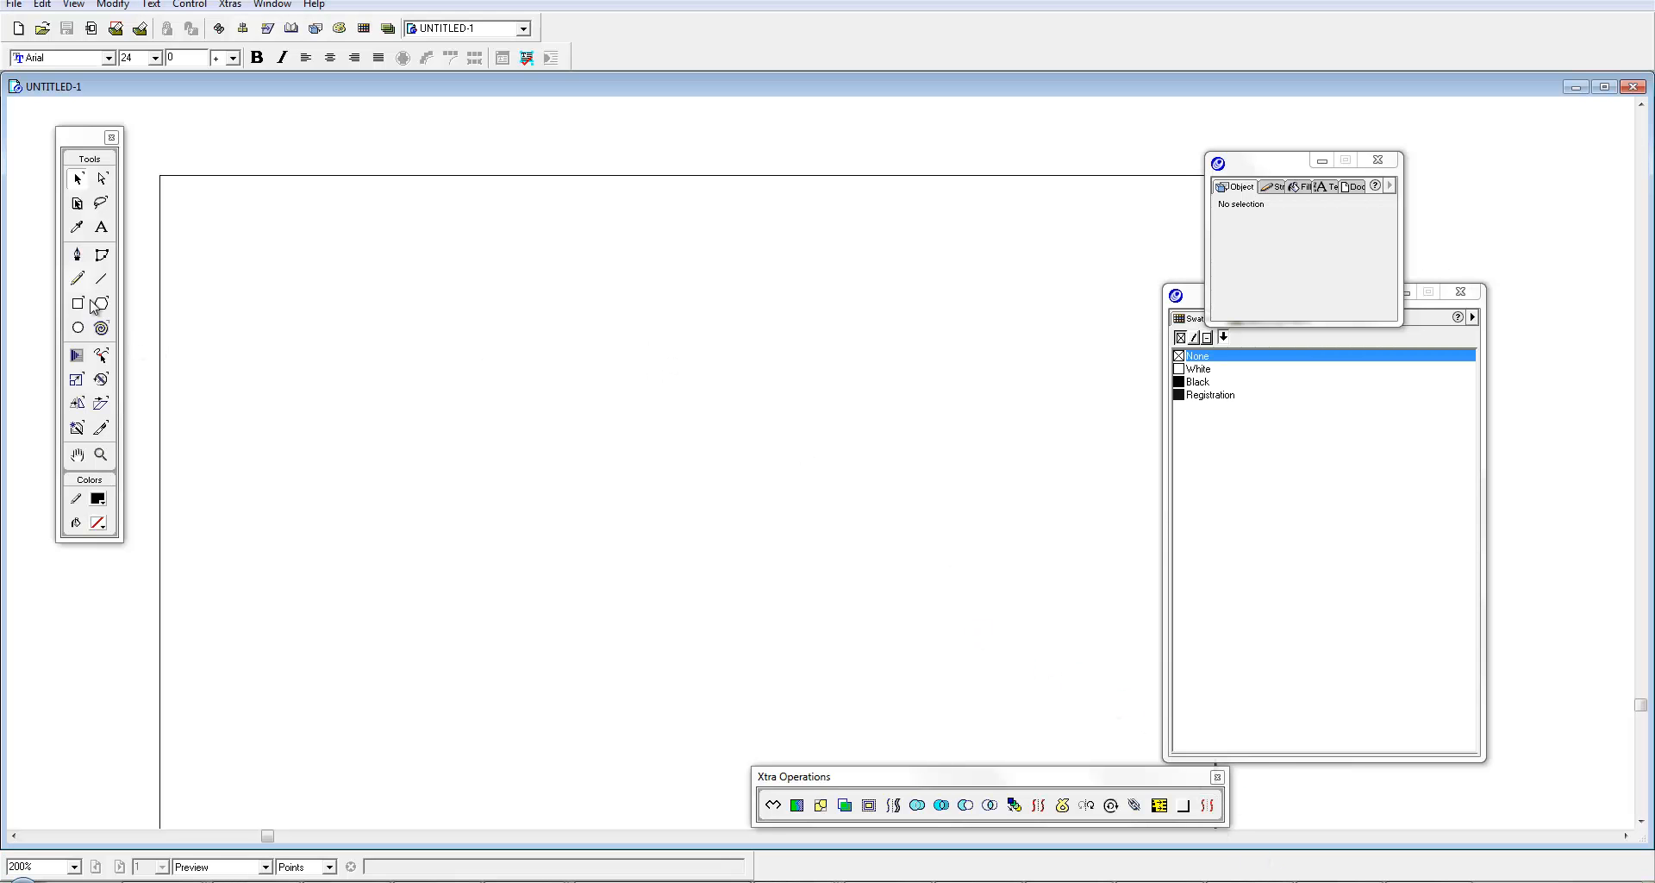
Step: Add the text "Health" in Arial 24 to the upper-left area of the page
click(102, 228)
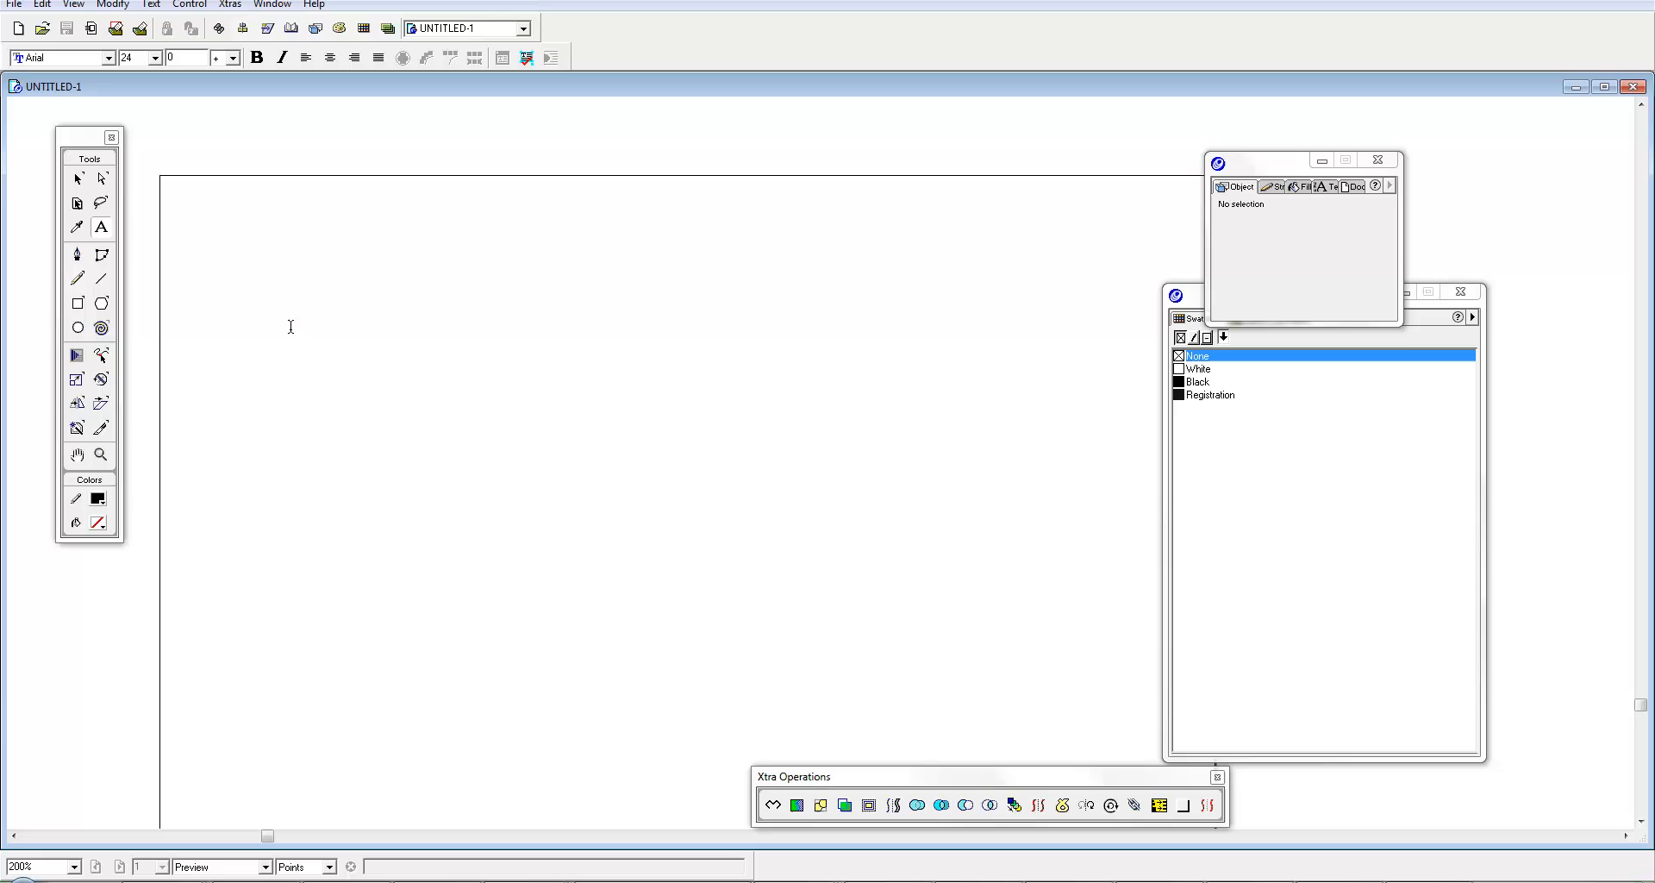
click(377, 339)
text(He)
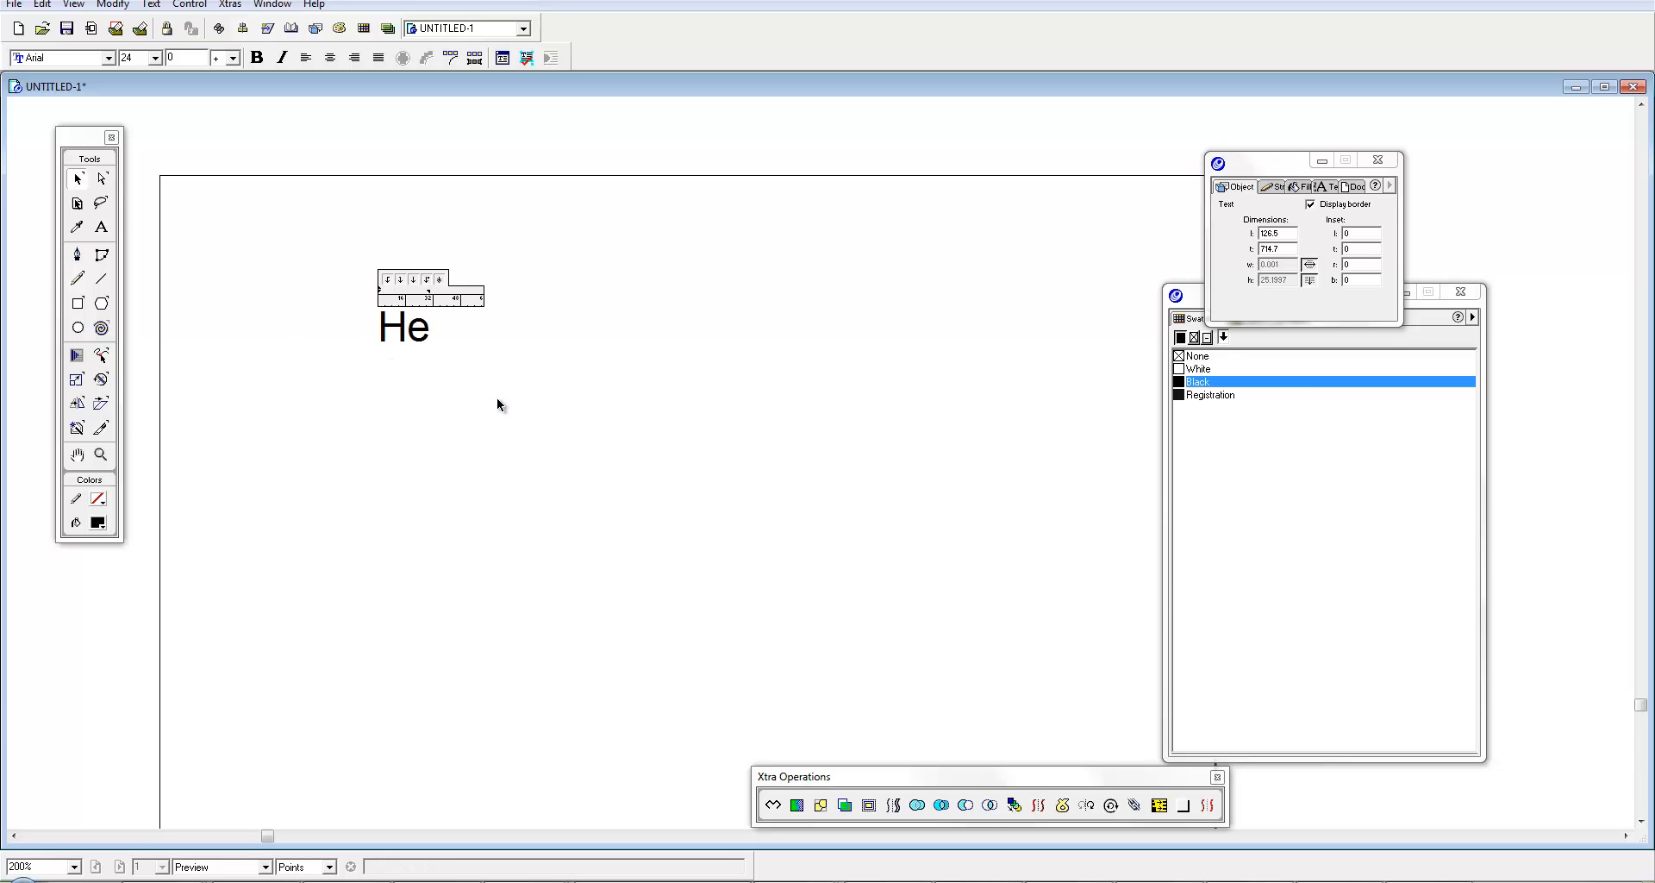
text(alth)
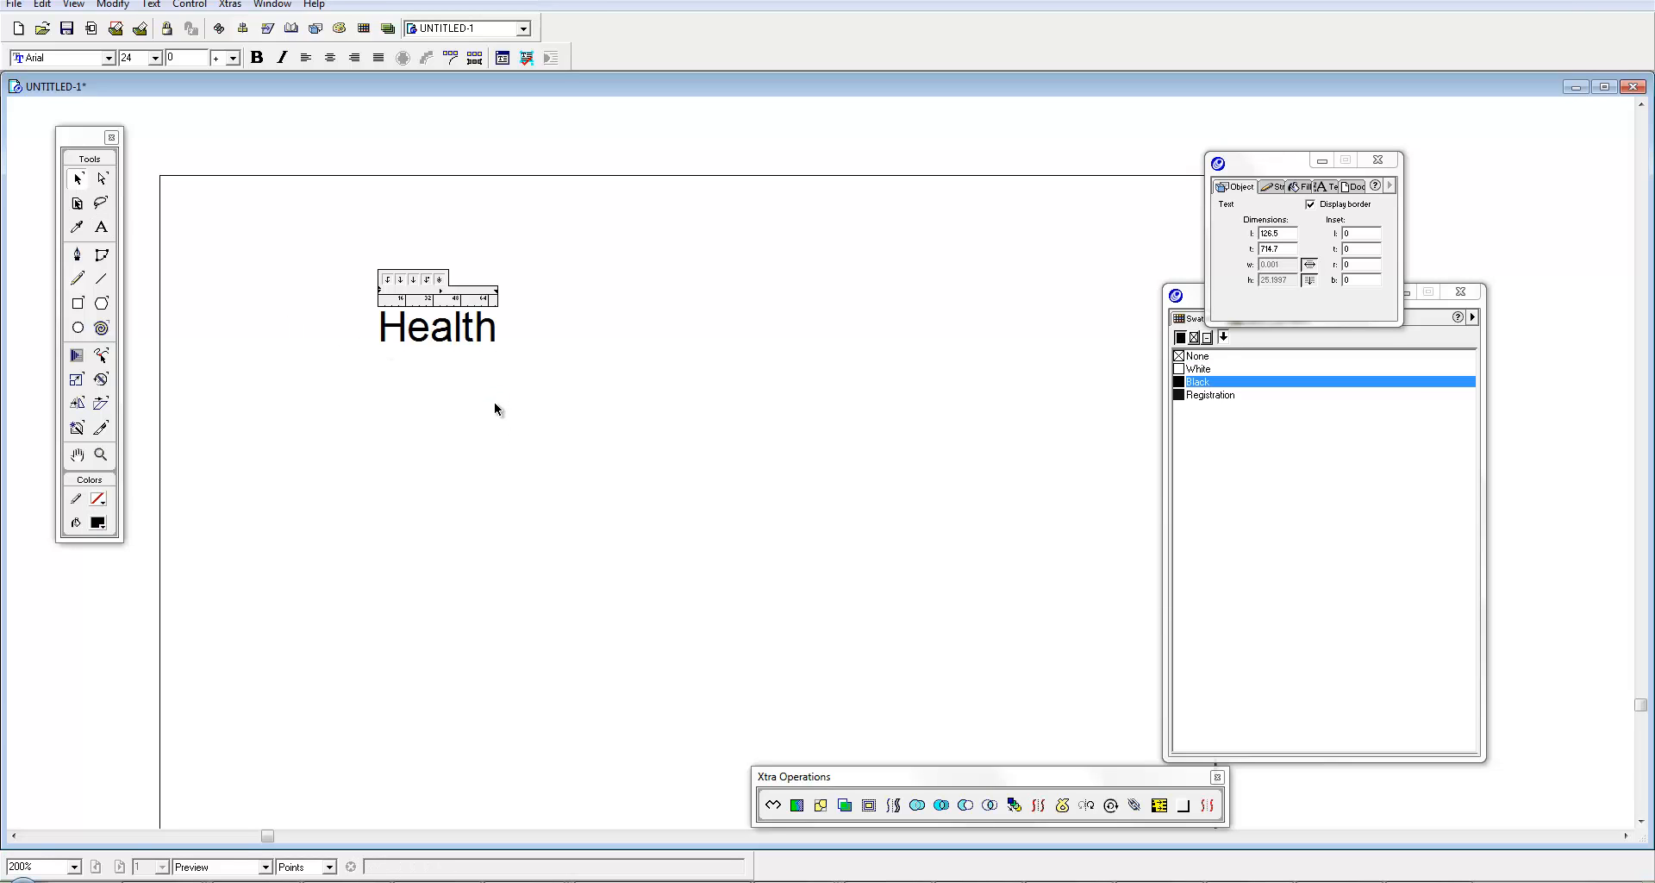
Step: Extend the text to "Health Fitness" and finish editing the text block
text( Fitness)
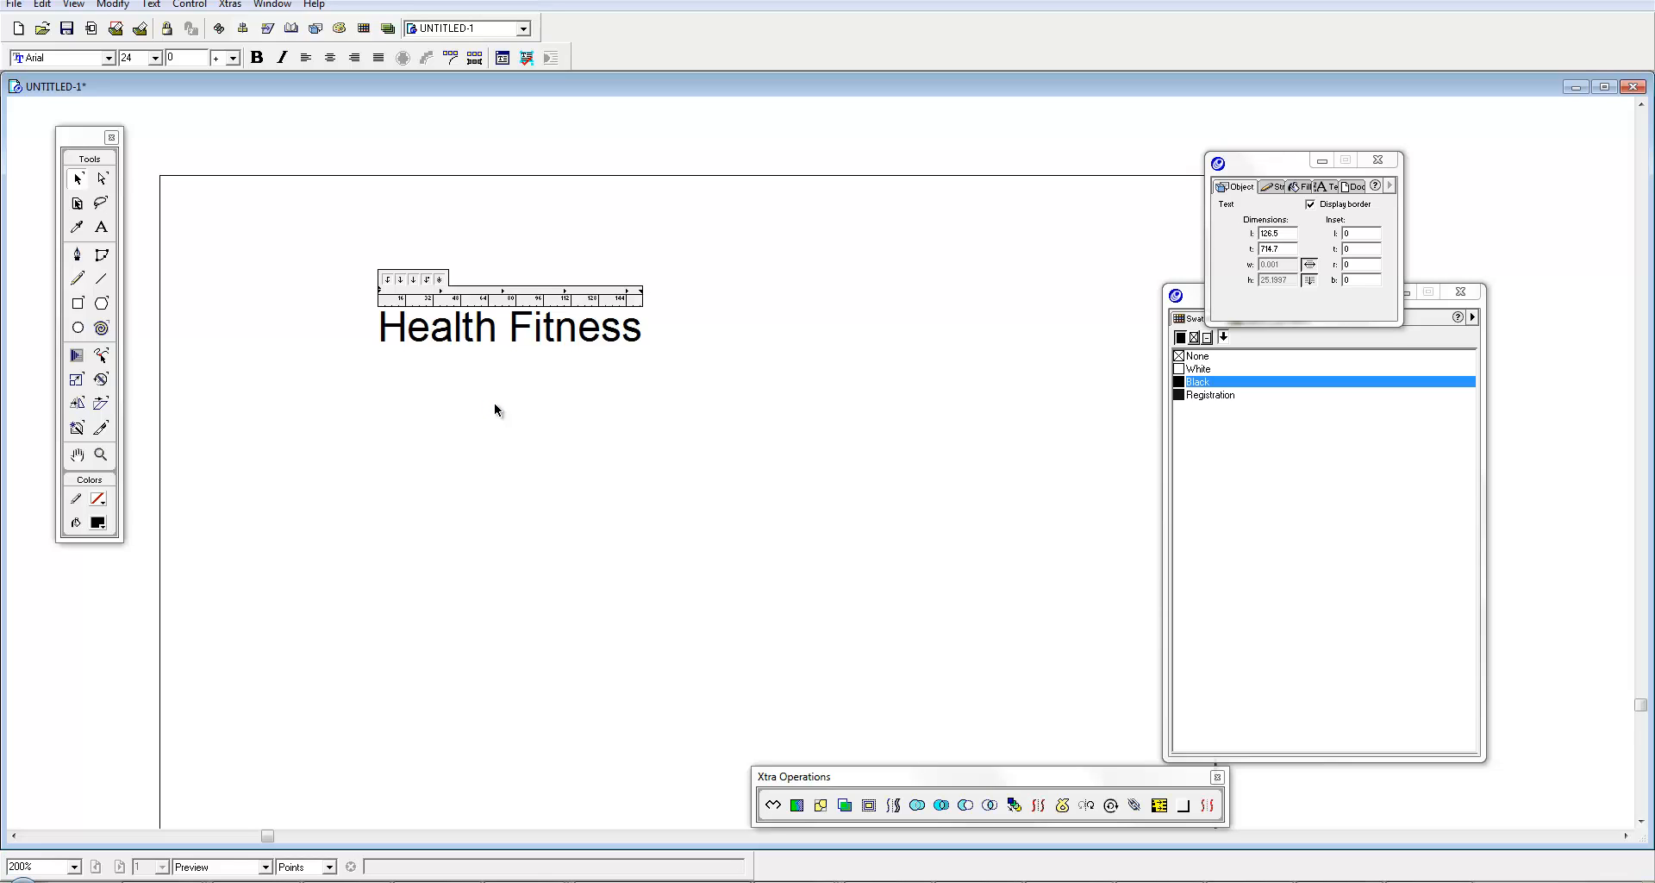
text(s)
key(BackSpace)
key(Escape)
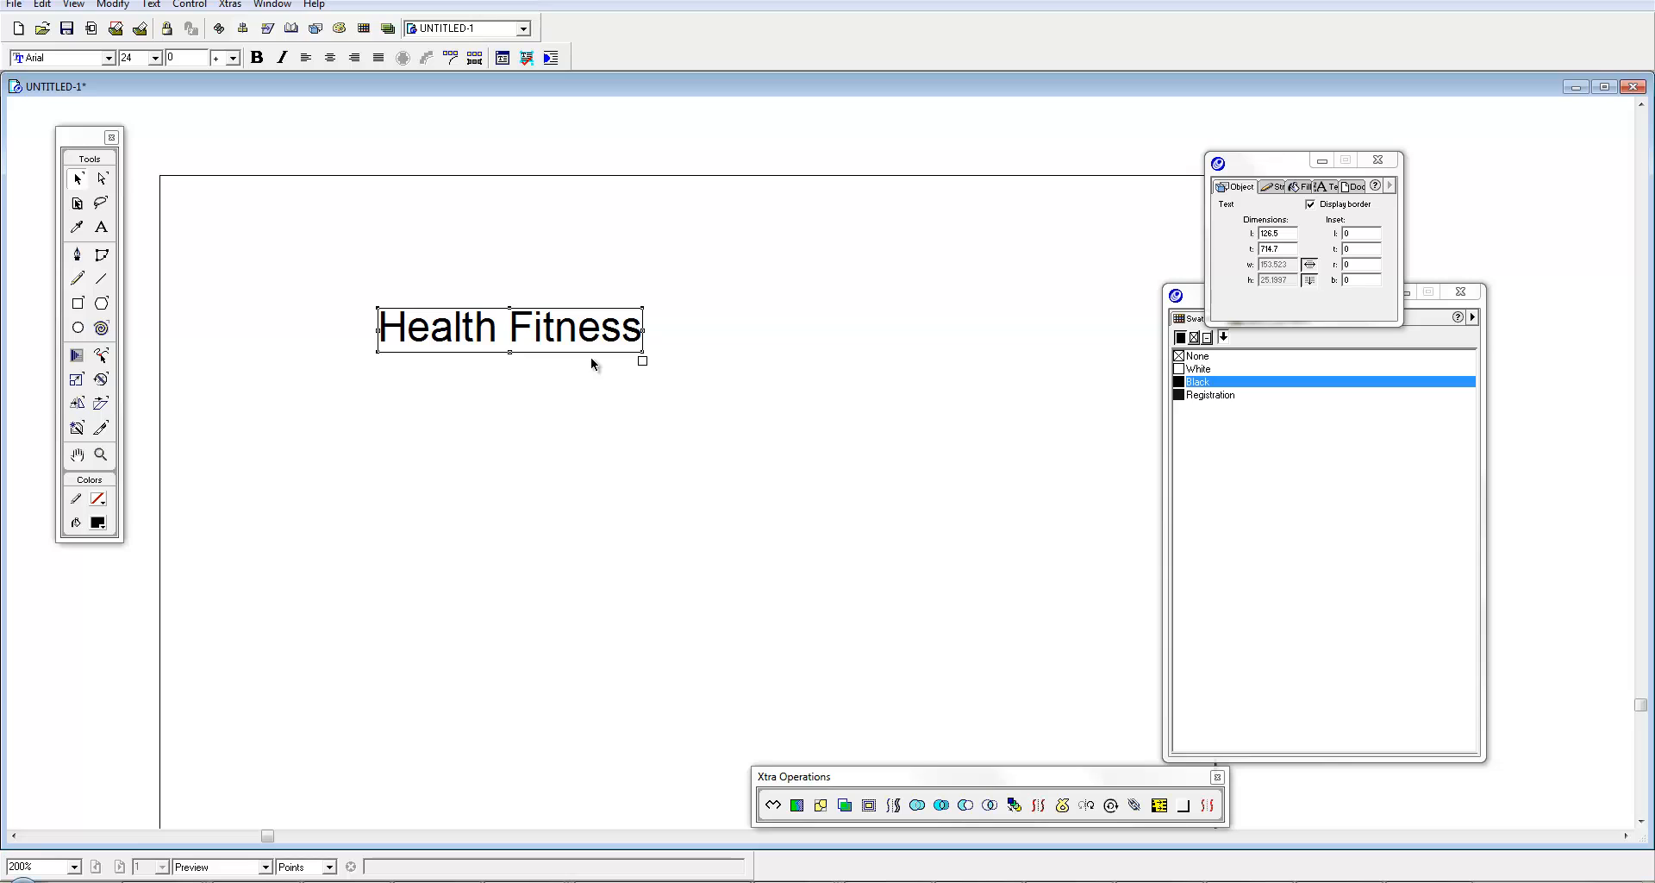
Step: Browse the Helvetica variants and set the "Health Fitness" text in Helvetica87-CondensedHeavy
click(591, 364)
ctrl+click(601, 362)
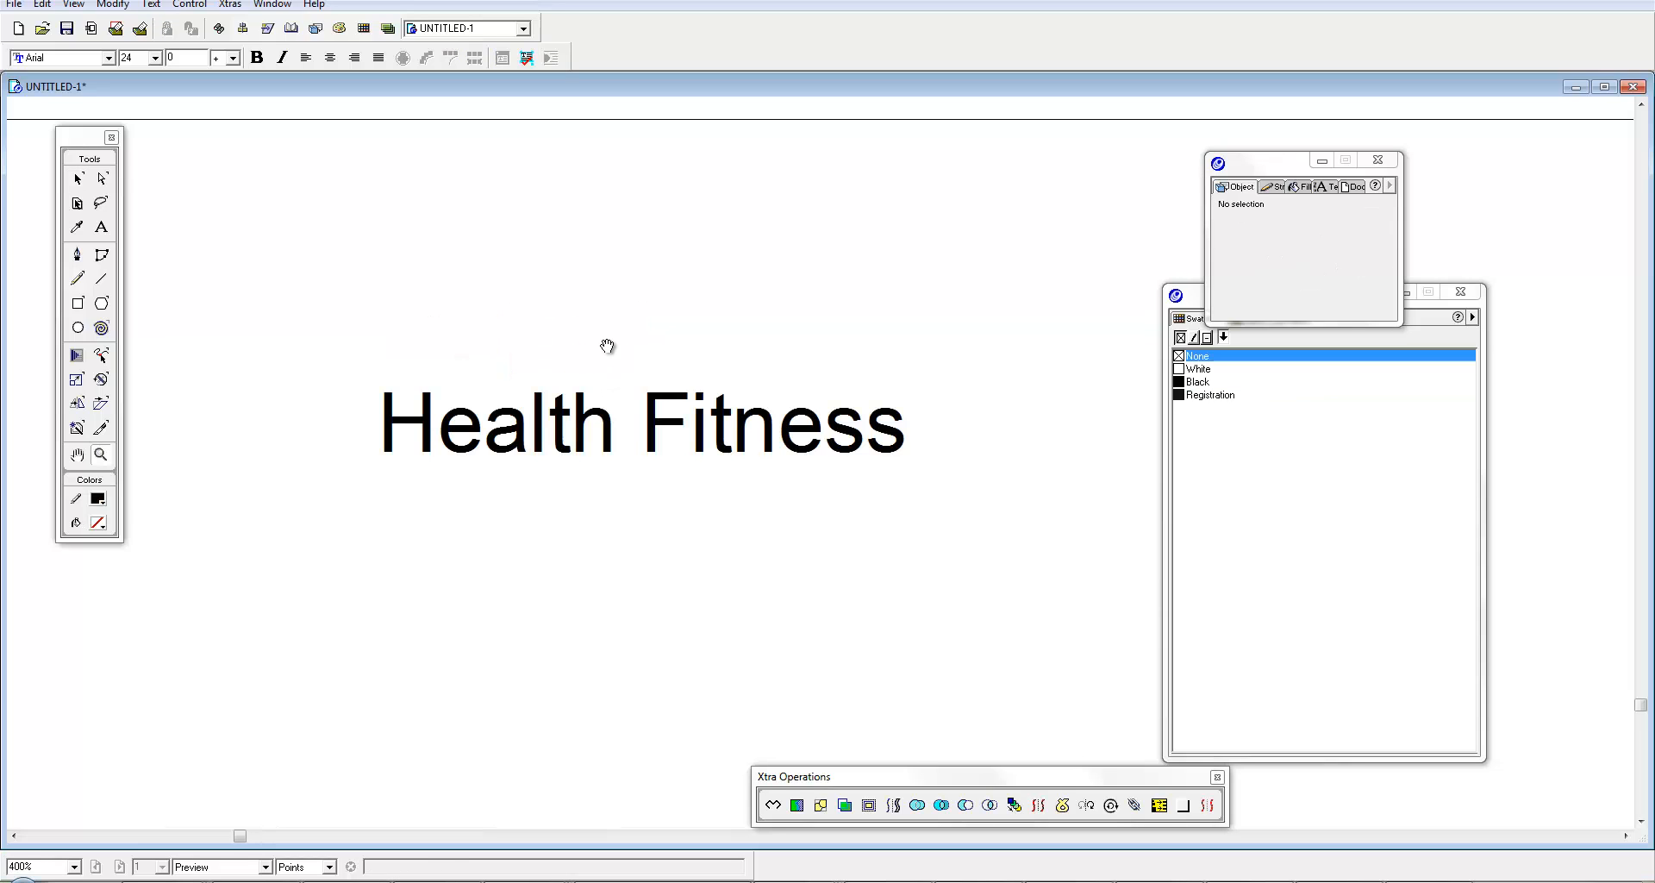
drag(606, 344, 675, 392)
click(727, 446)
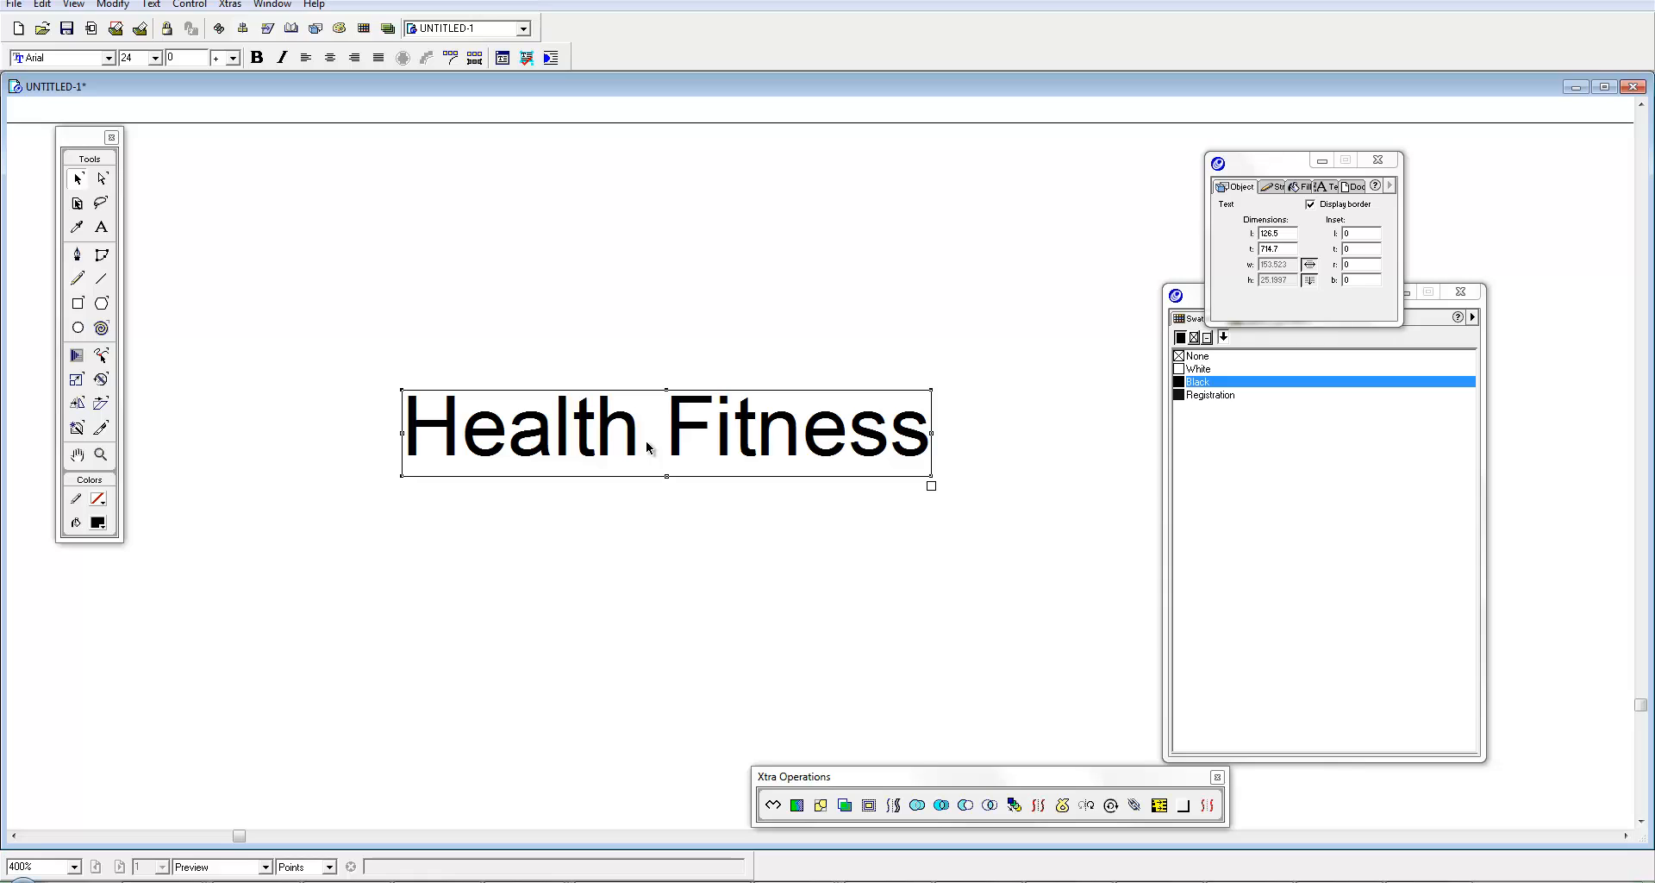
key(ctrl+t)
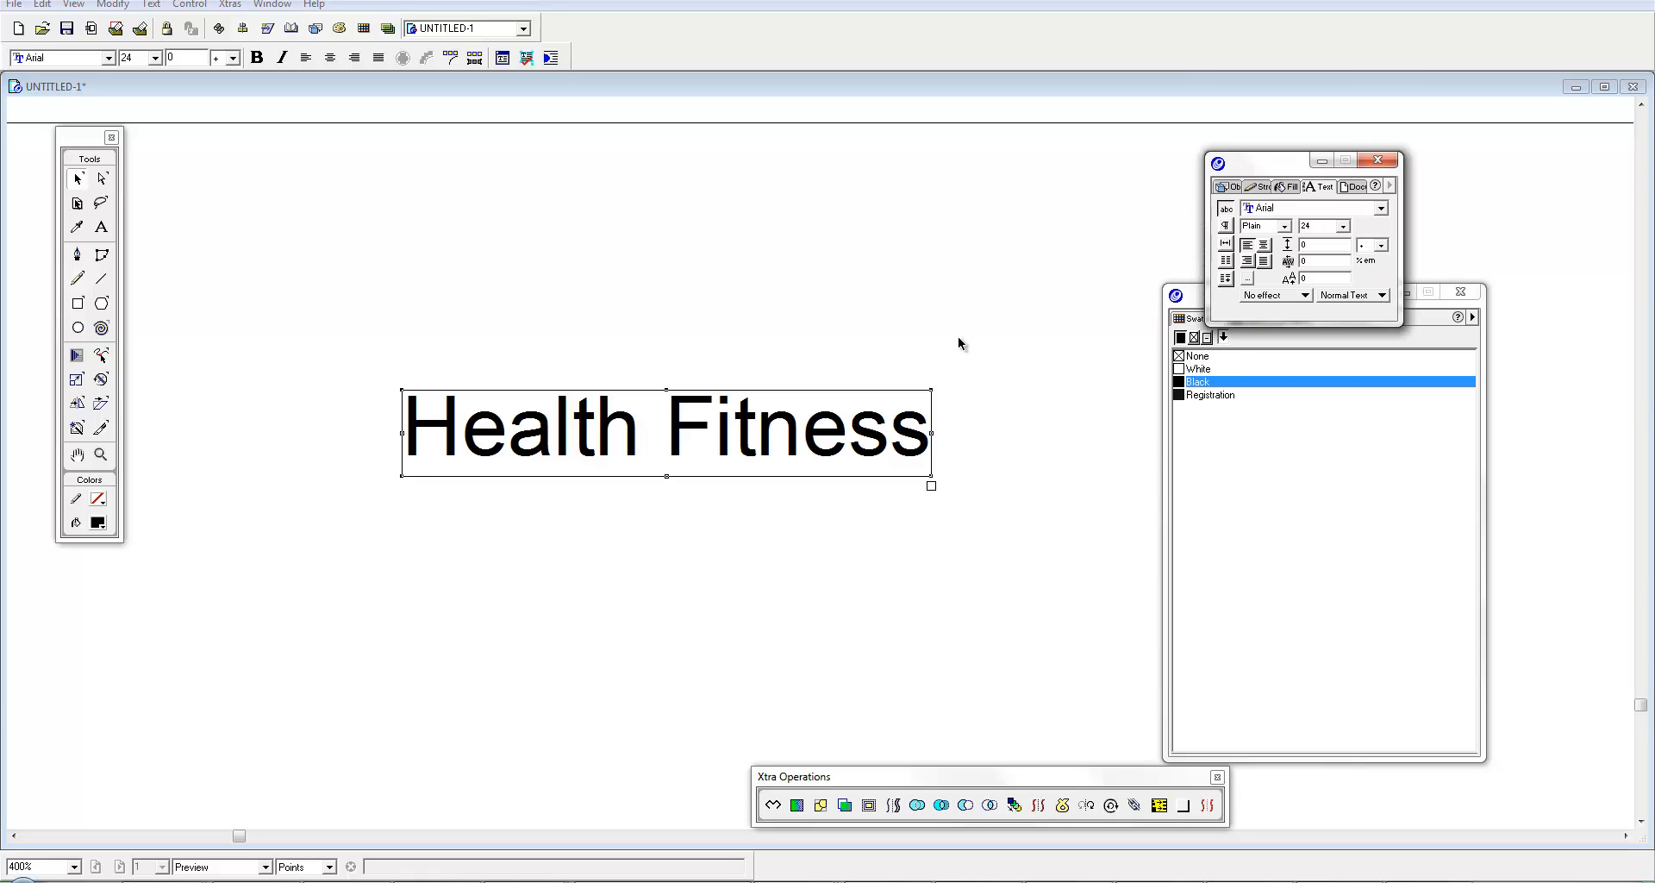
click(1299, 211)
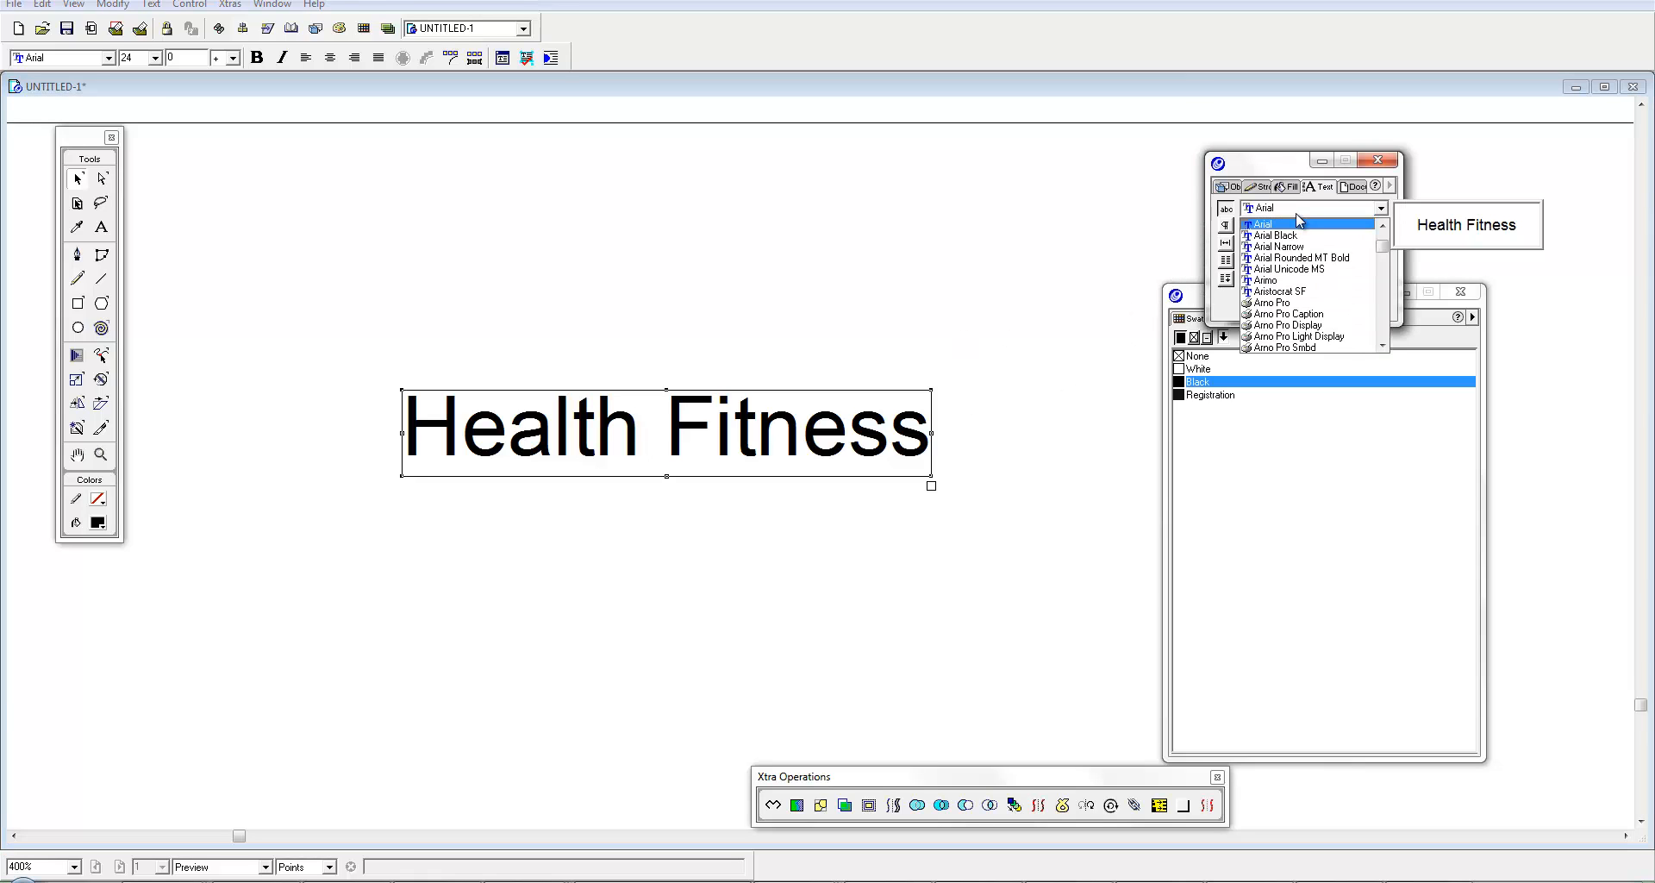
text(helv)
key(Down)
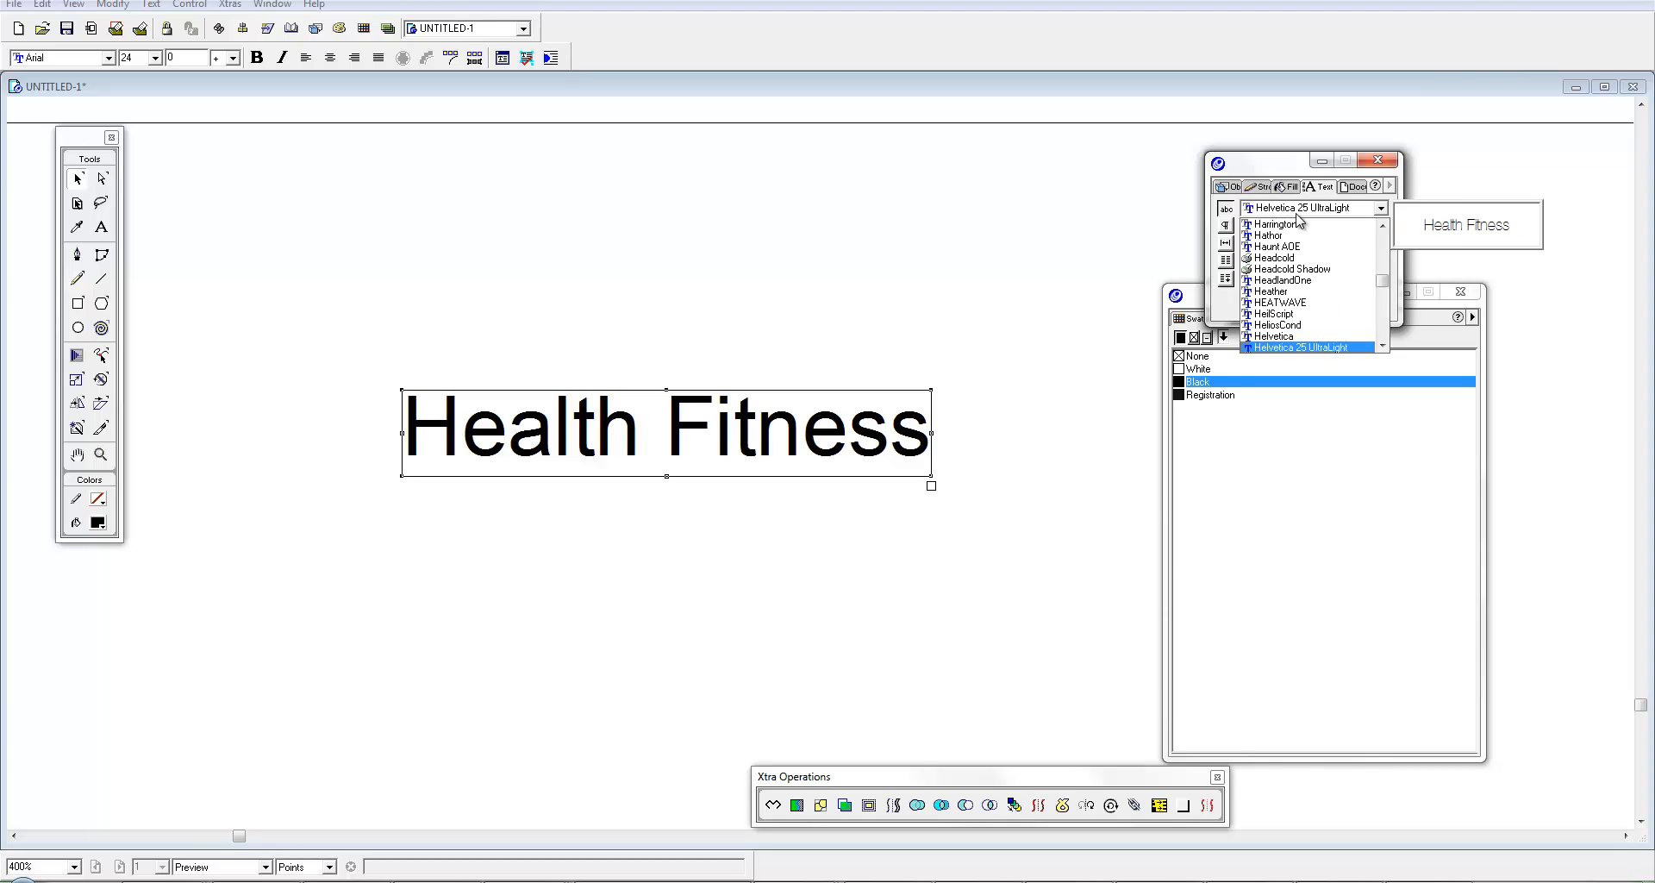
key(Up)
key(Down)
key(Down)
key(Down)
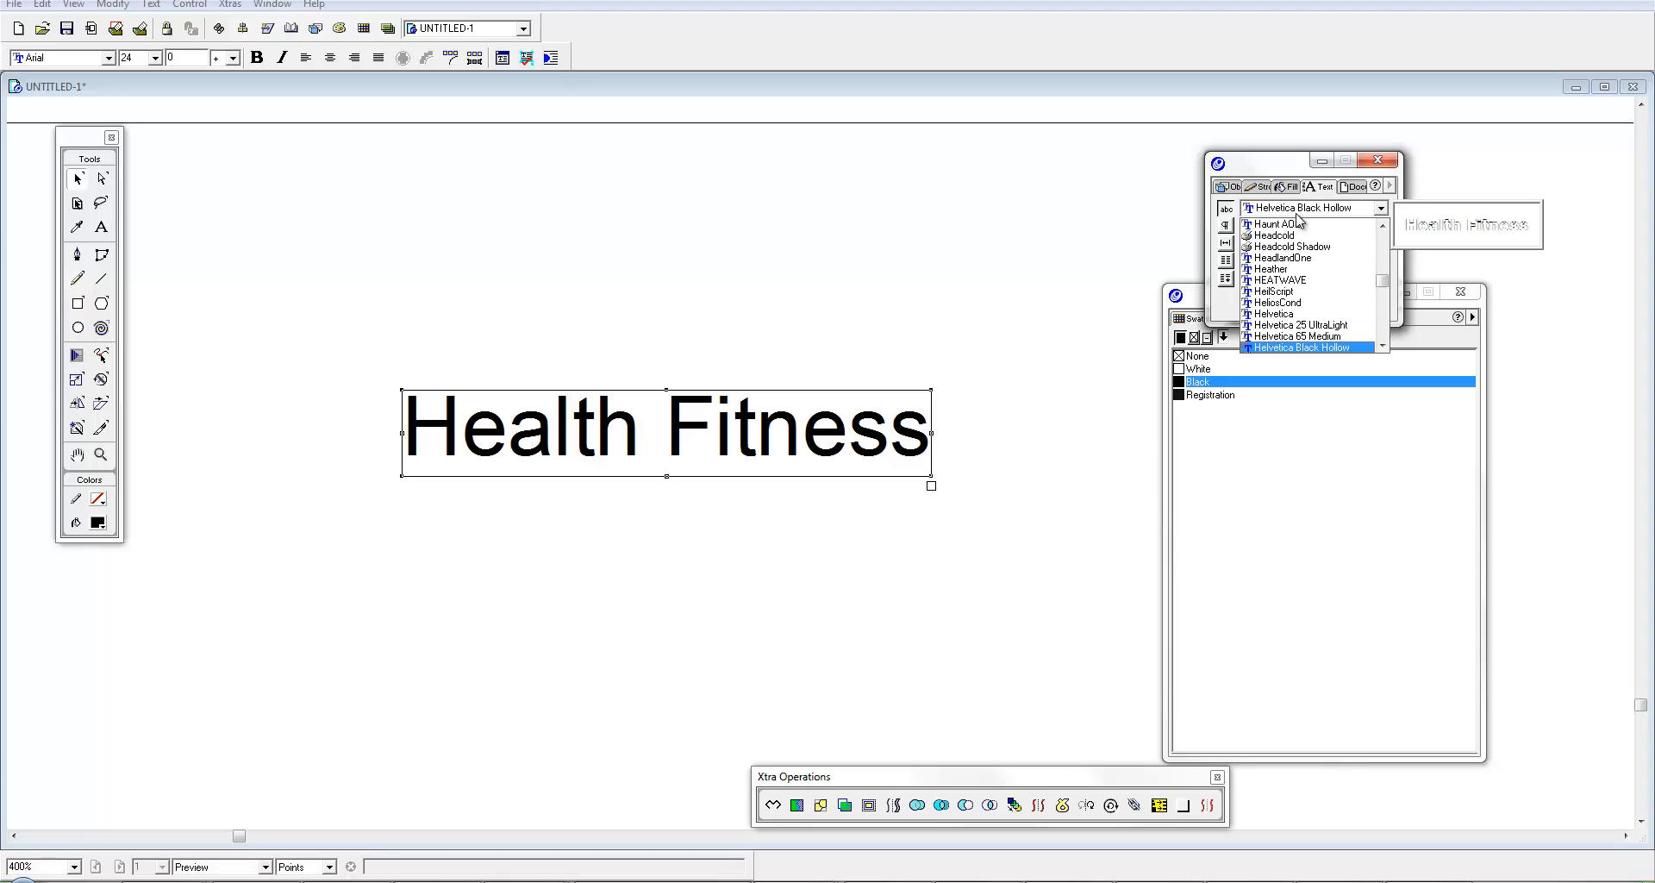
key(Down)
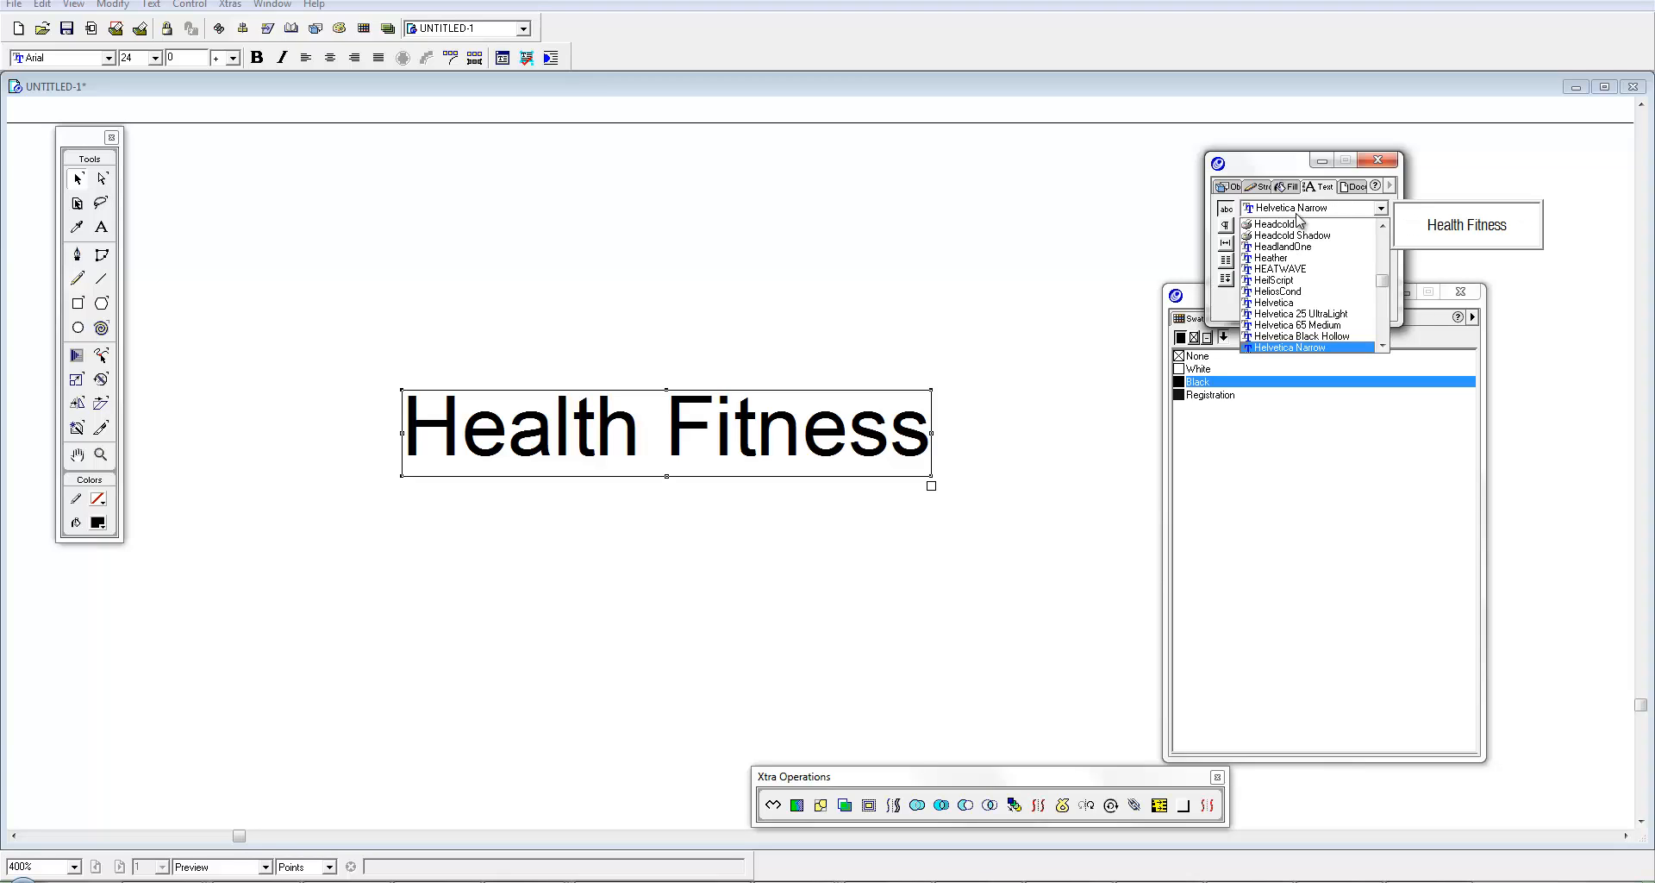
key(Down)
key(Down)
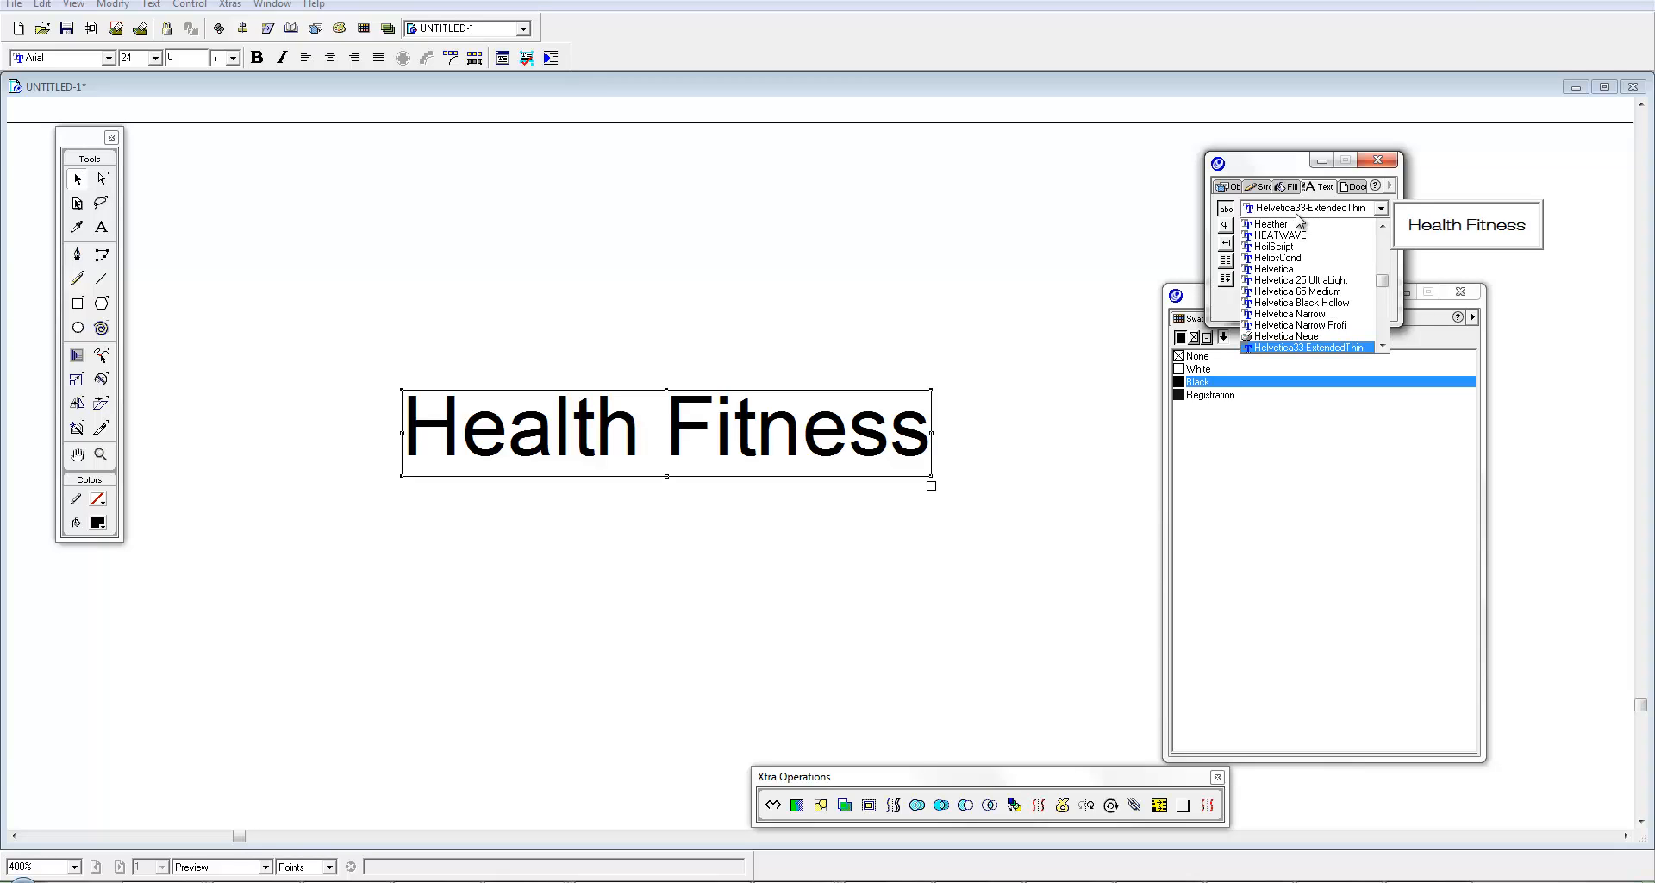
key(Down)
key(Down)
key(Down)
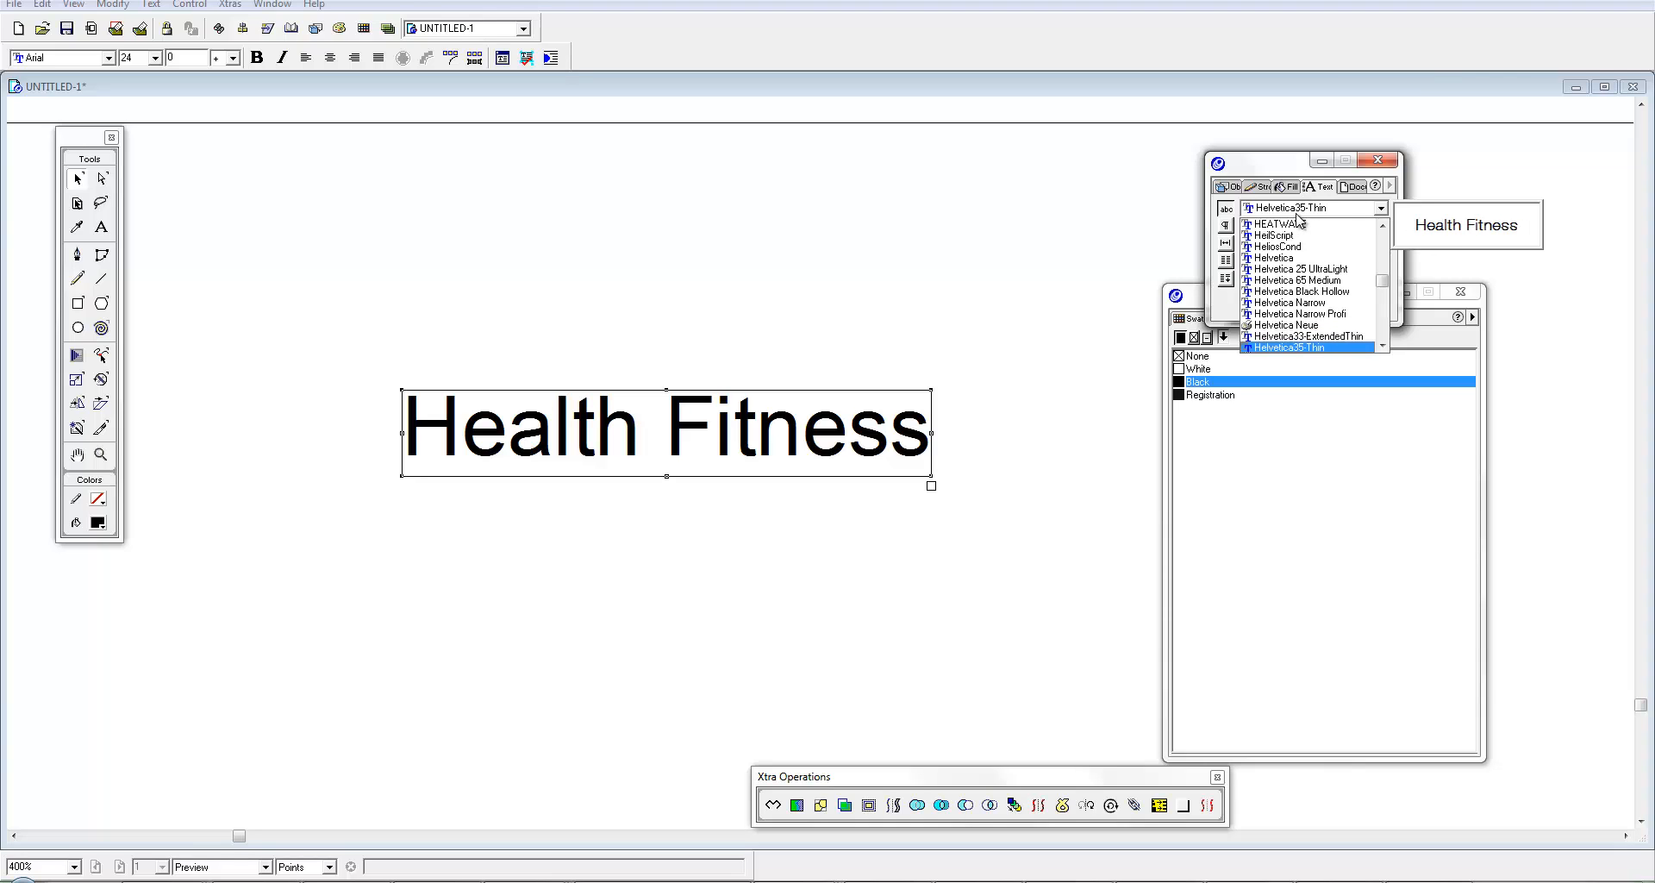
key(Down)
key(Down)
key(Down)
key(Down)
key(Down)
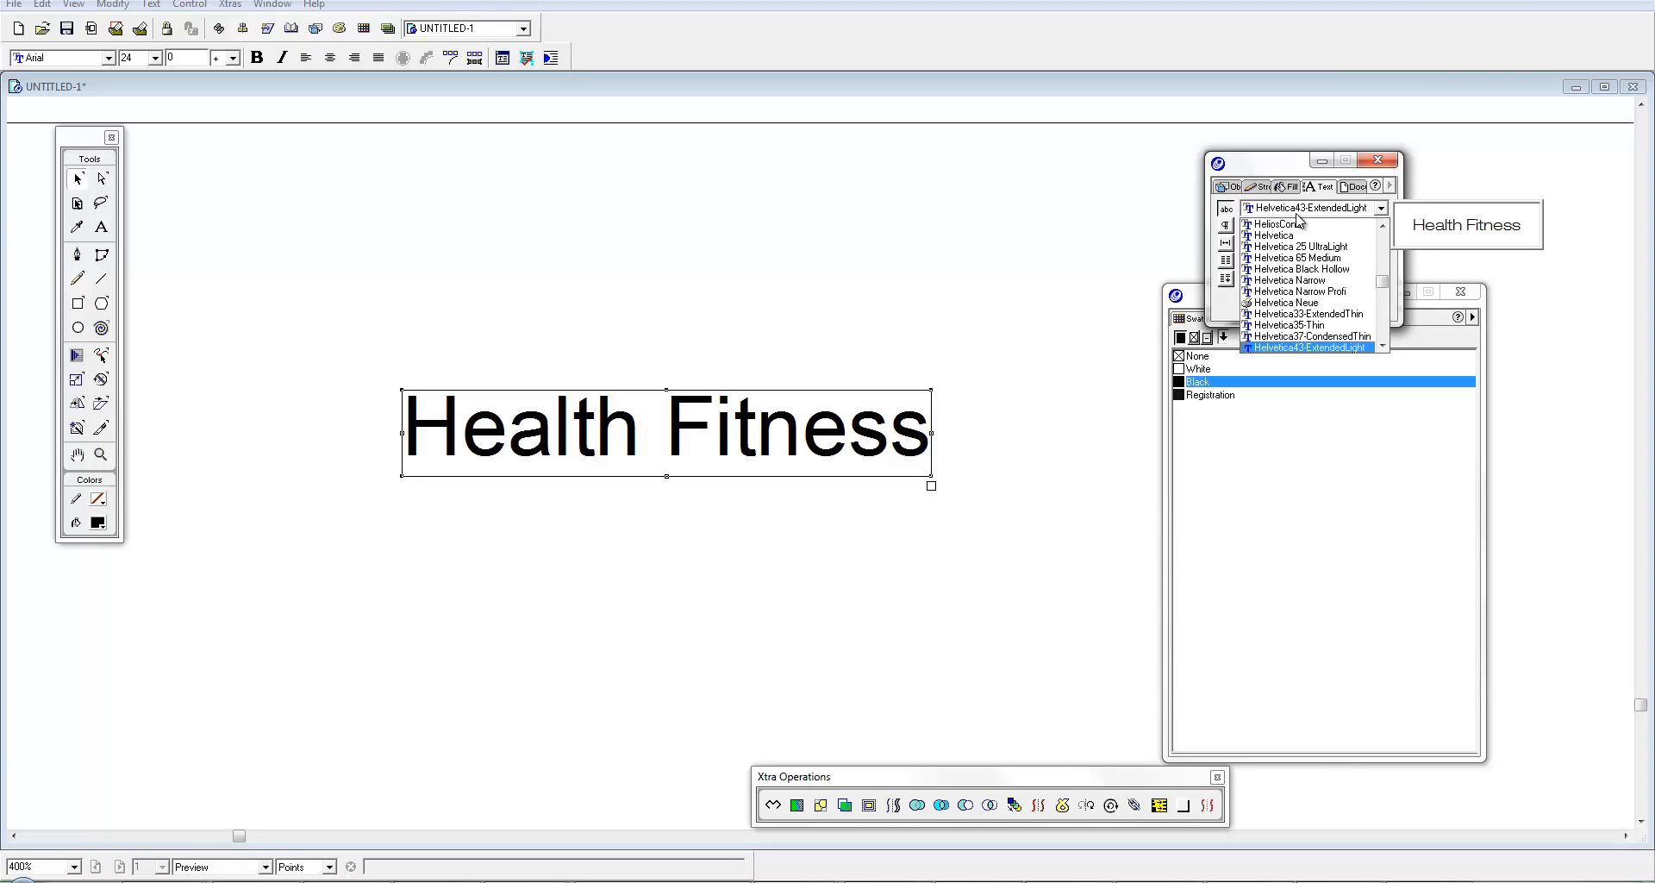
key(Down)
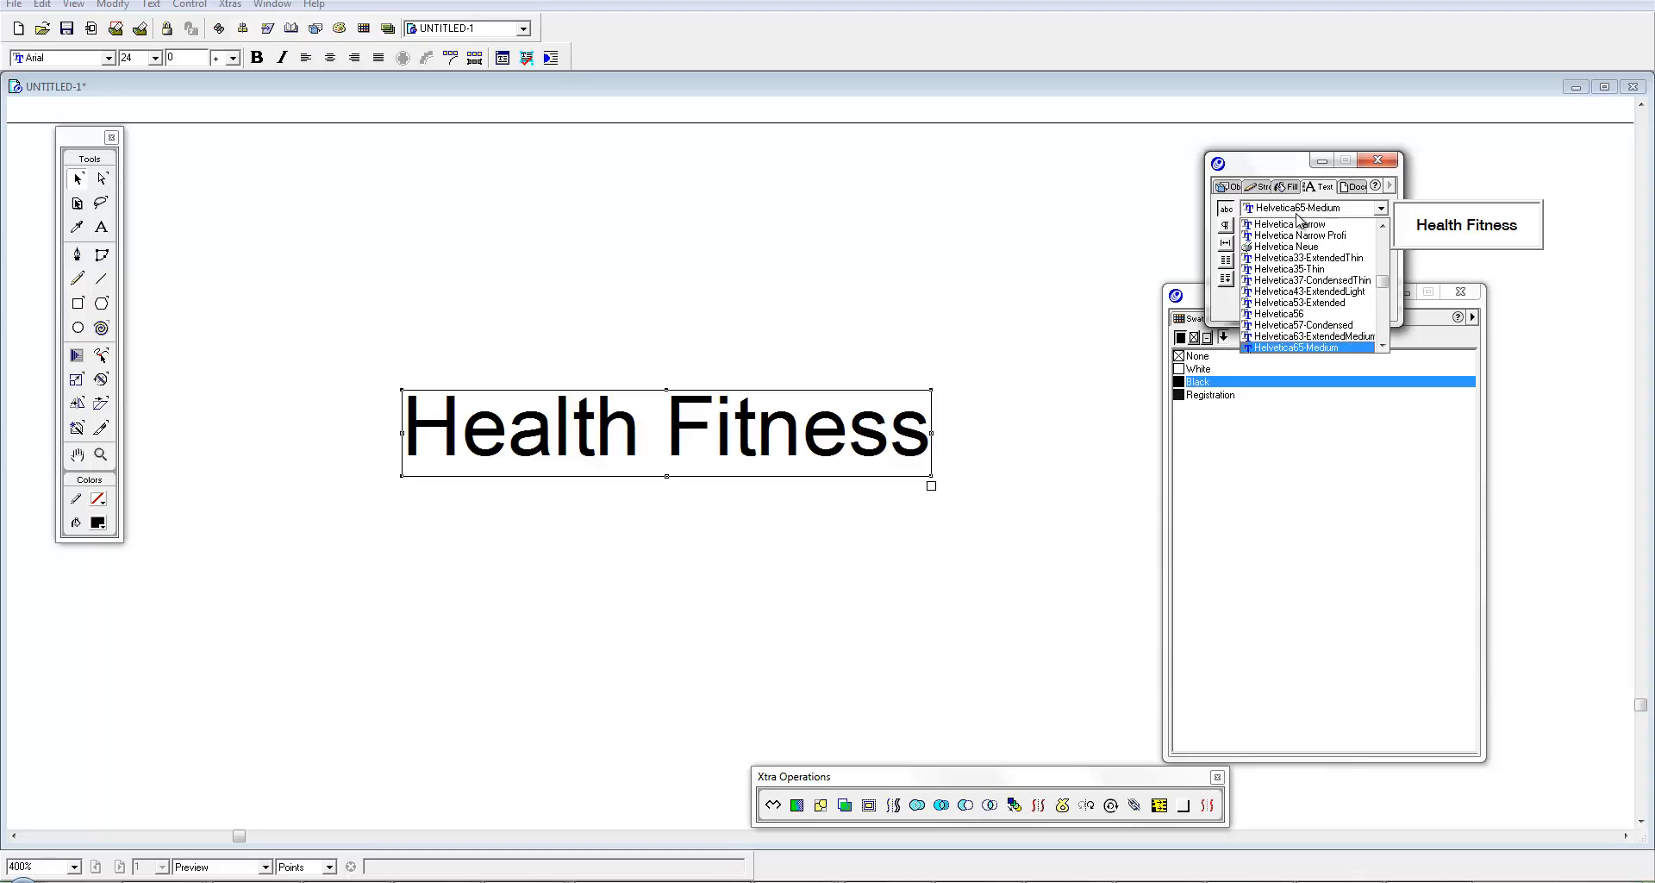
key(Down)
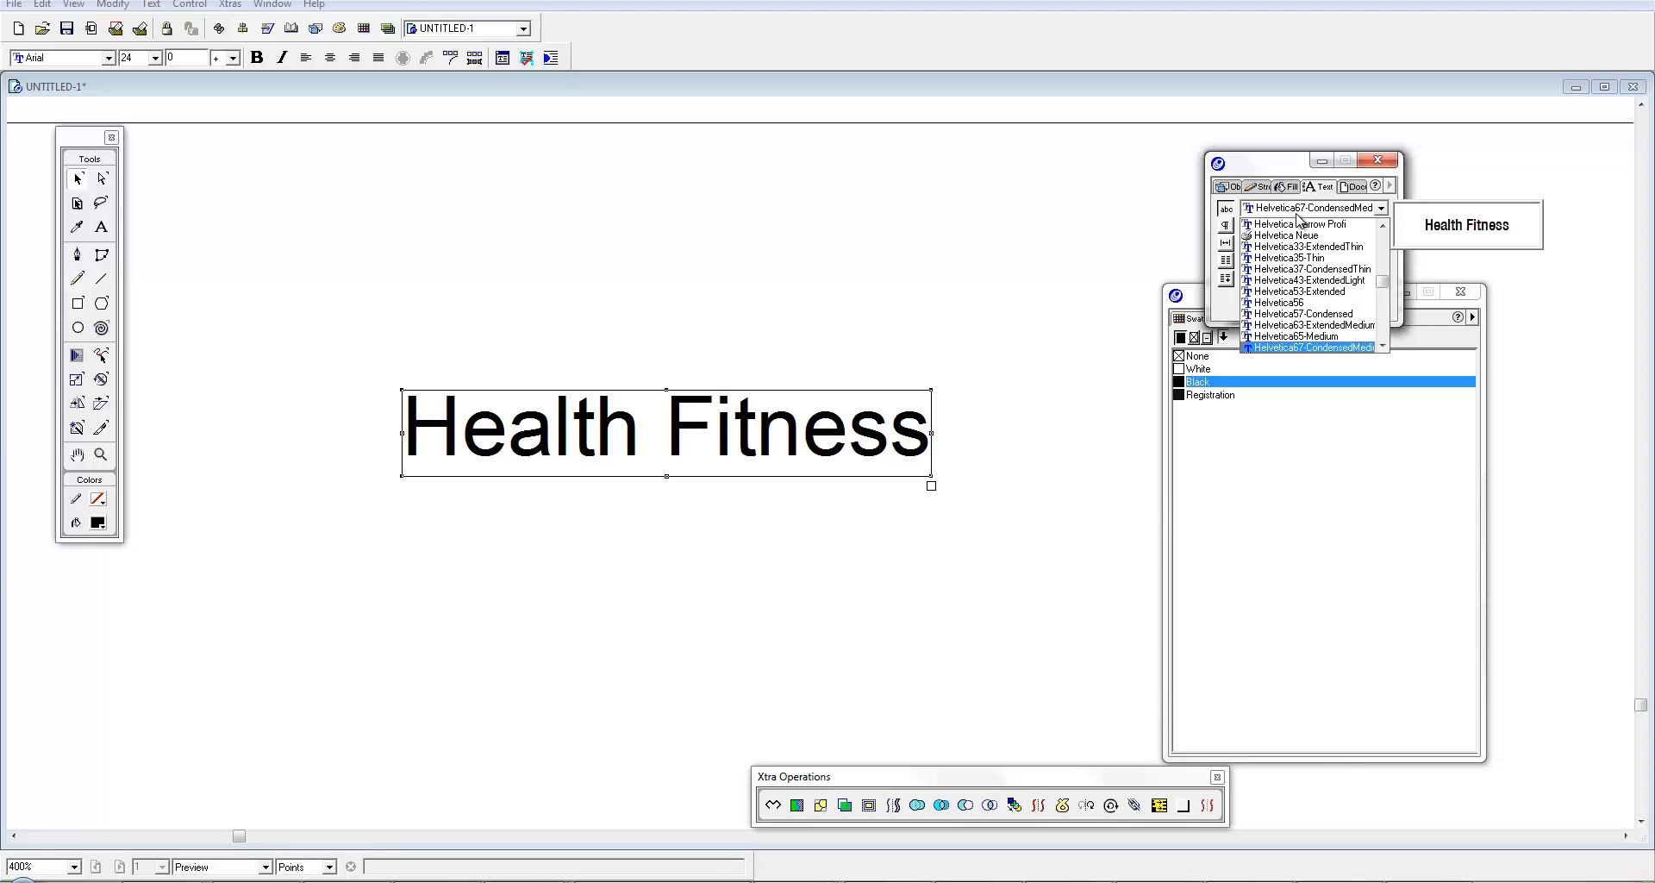
key(Down)
key(Down)
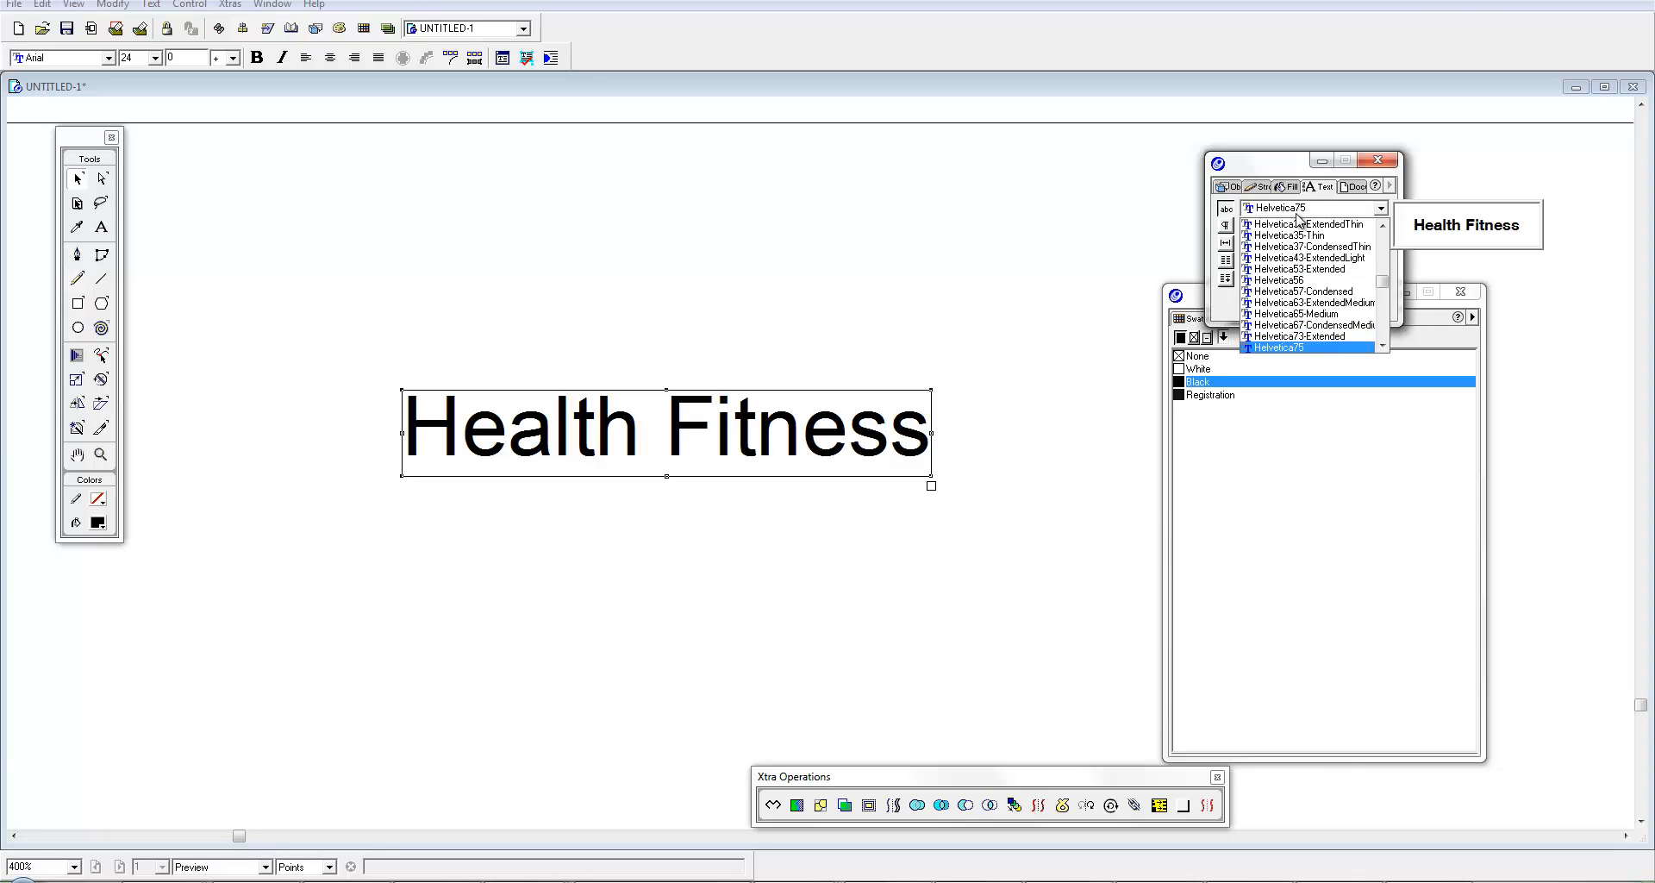
key(Up)
key(Up)
key(Up)
key(Down)
key(Down)
key(Down)
key(Down)
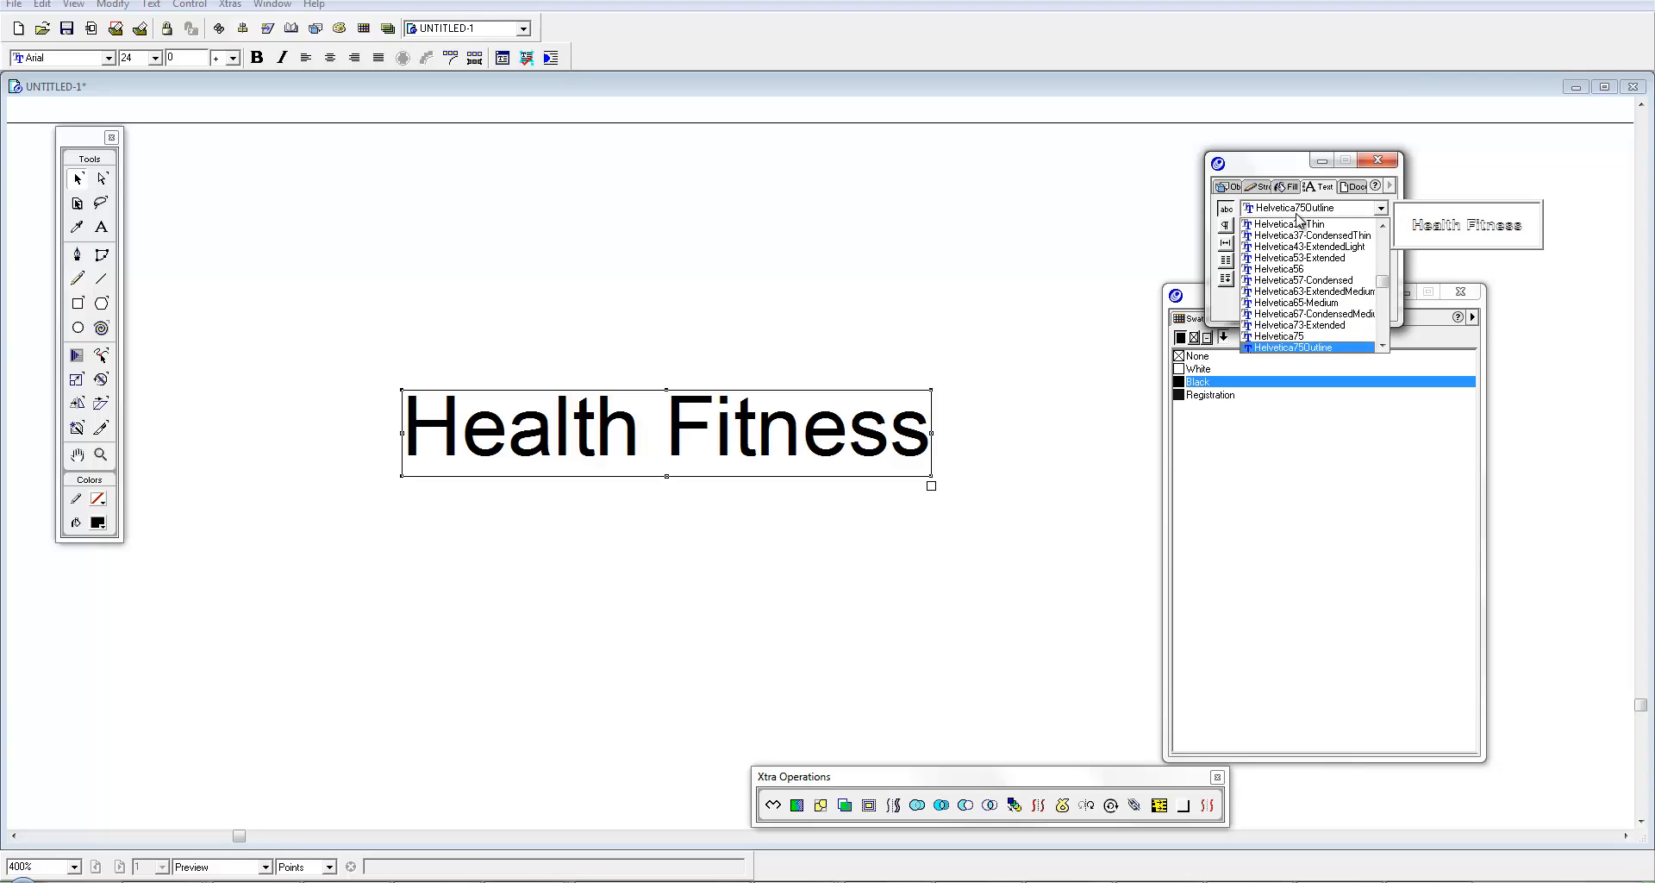
key(Down)
key(Down)
key(Down)
key(Down)
key(Return)
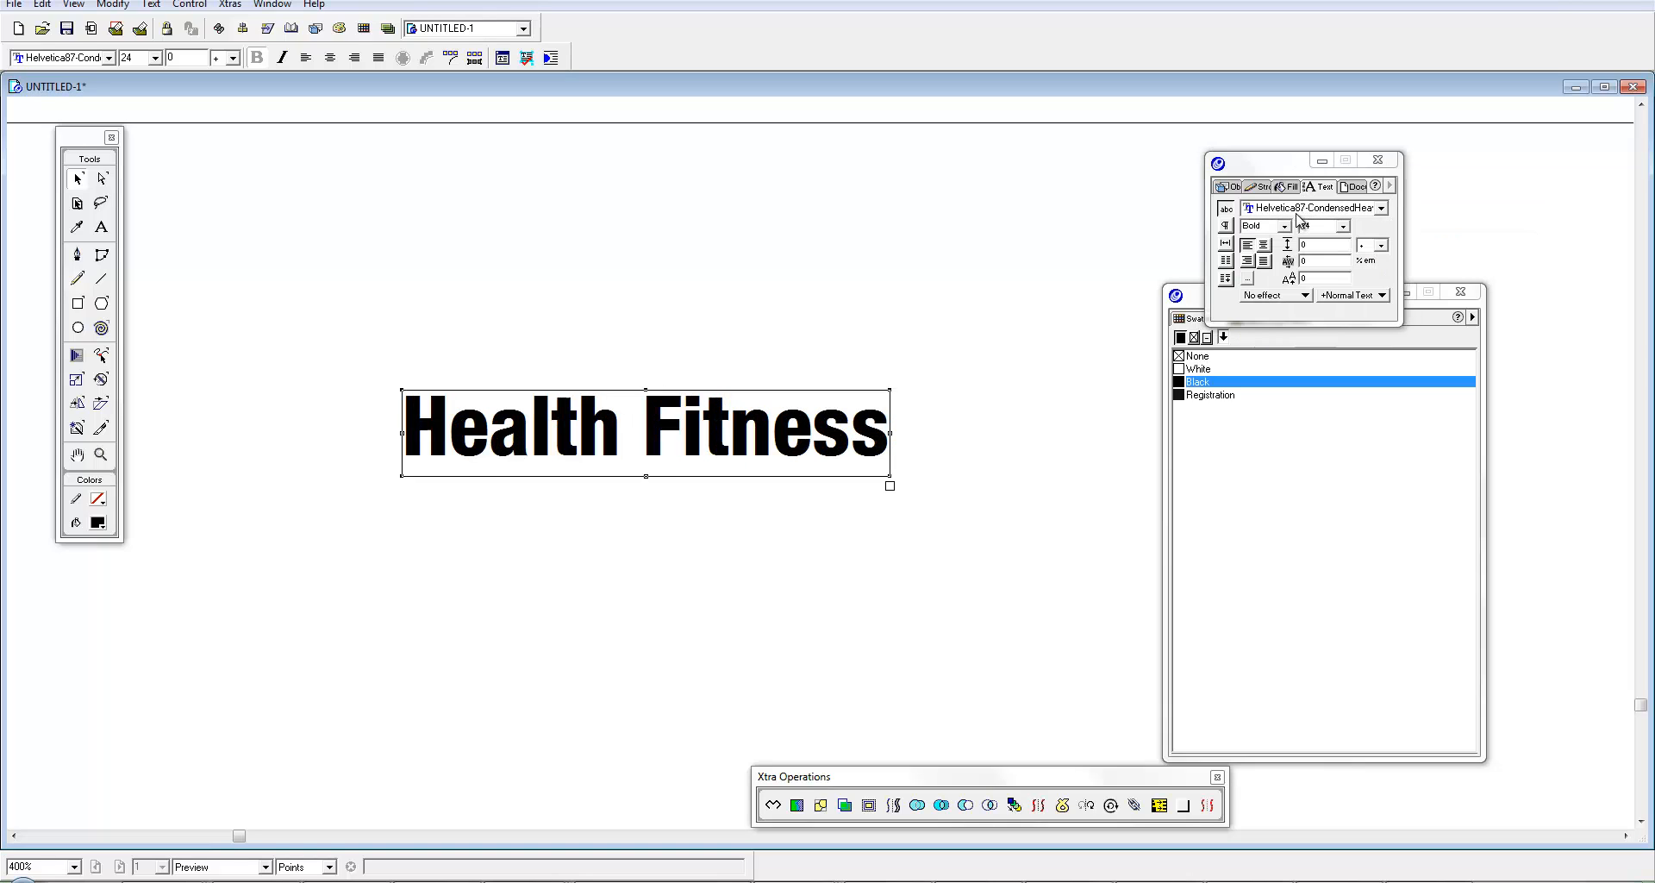
key(Tab)
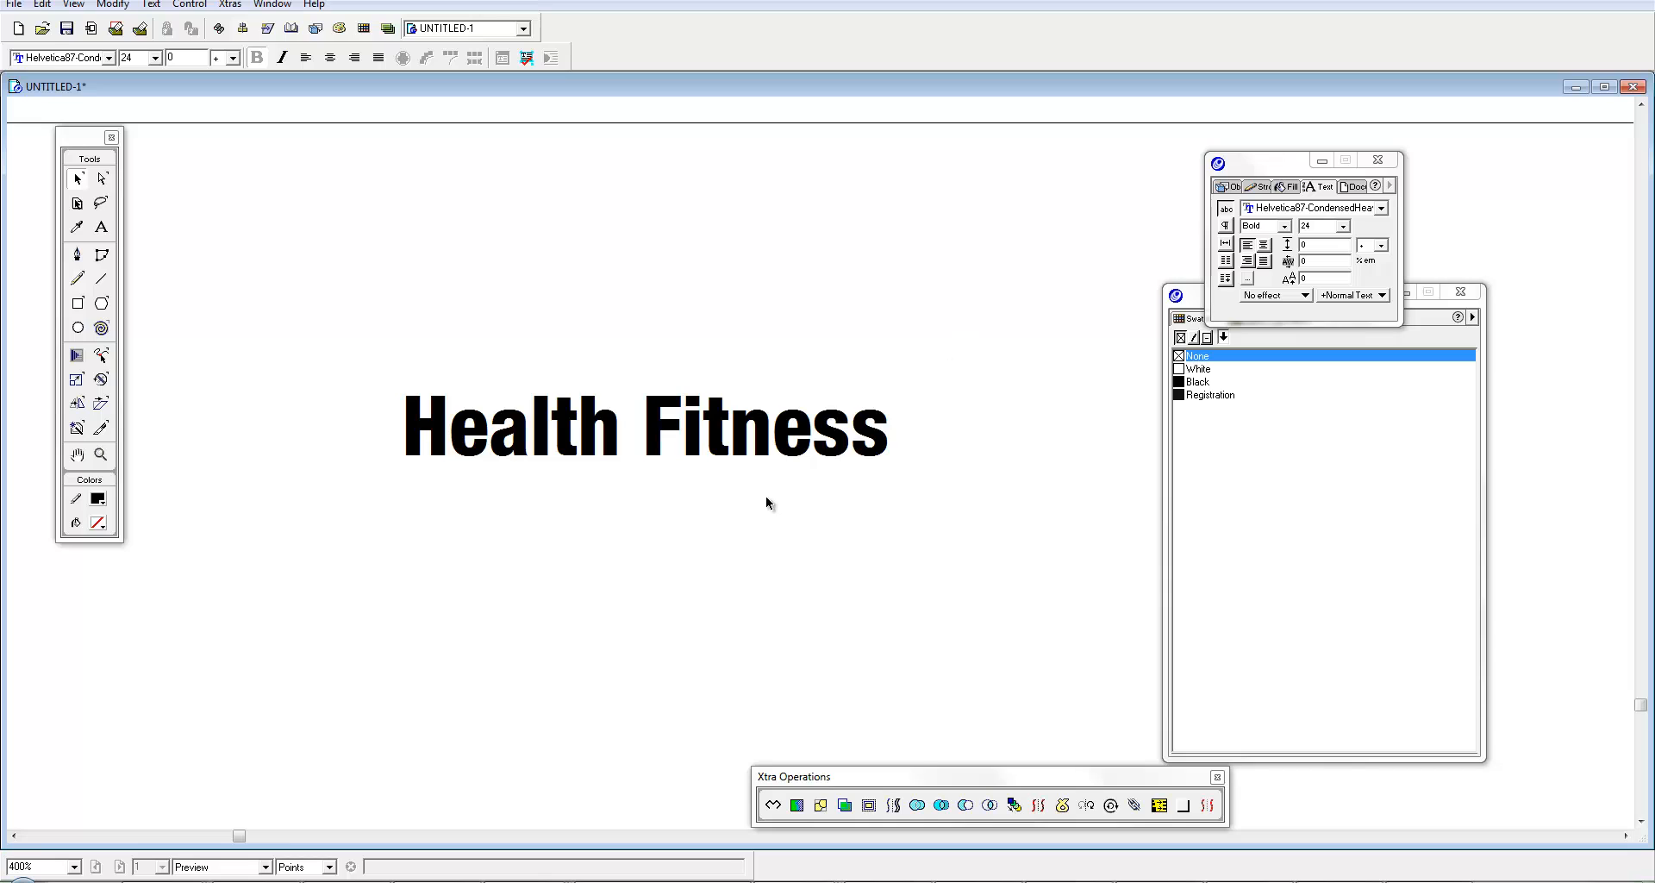
Step: Move the "Health Fitness" text slightly up the page and set the view mode to Flash Anti-alias
mouse_move(635, 437)
mouse_down()
mouse_move(720, 361)
mouse_move(645, 361)
mouse_up()
click(259, 867)
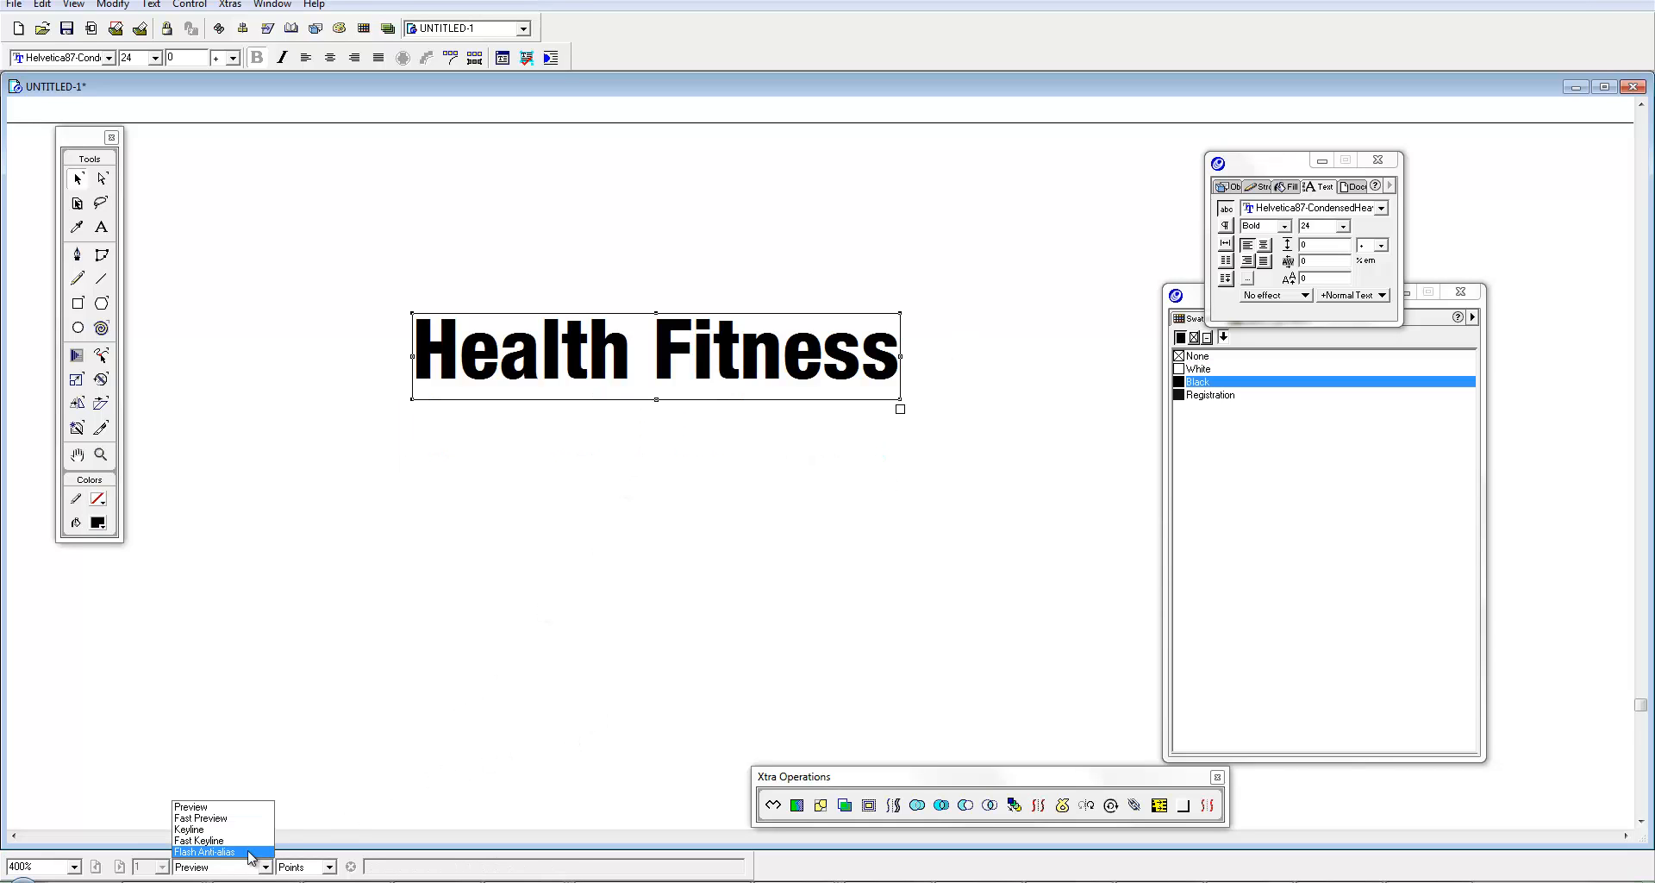
click(211, 854)
click(556, 637)
Step: Place a copy of the "Health Fitness" text below the original and convert the copy to paths
drag(655, 465, 693, 463)
drag(790, 361, 836, 297)
drag(835, 298, 711, 510)
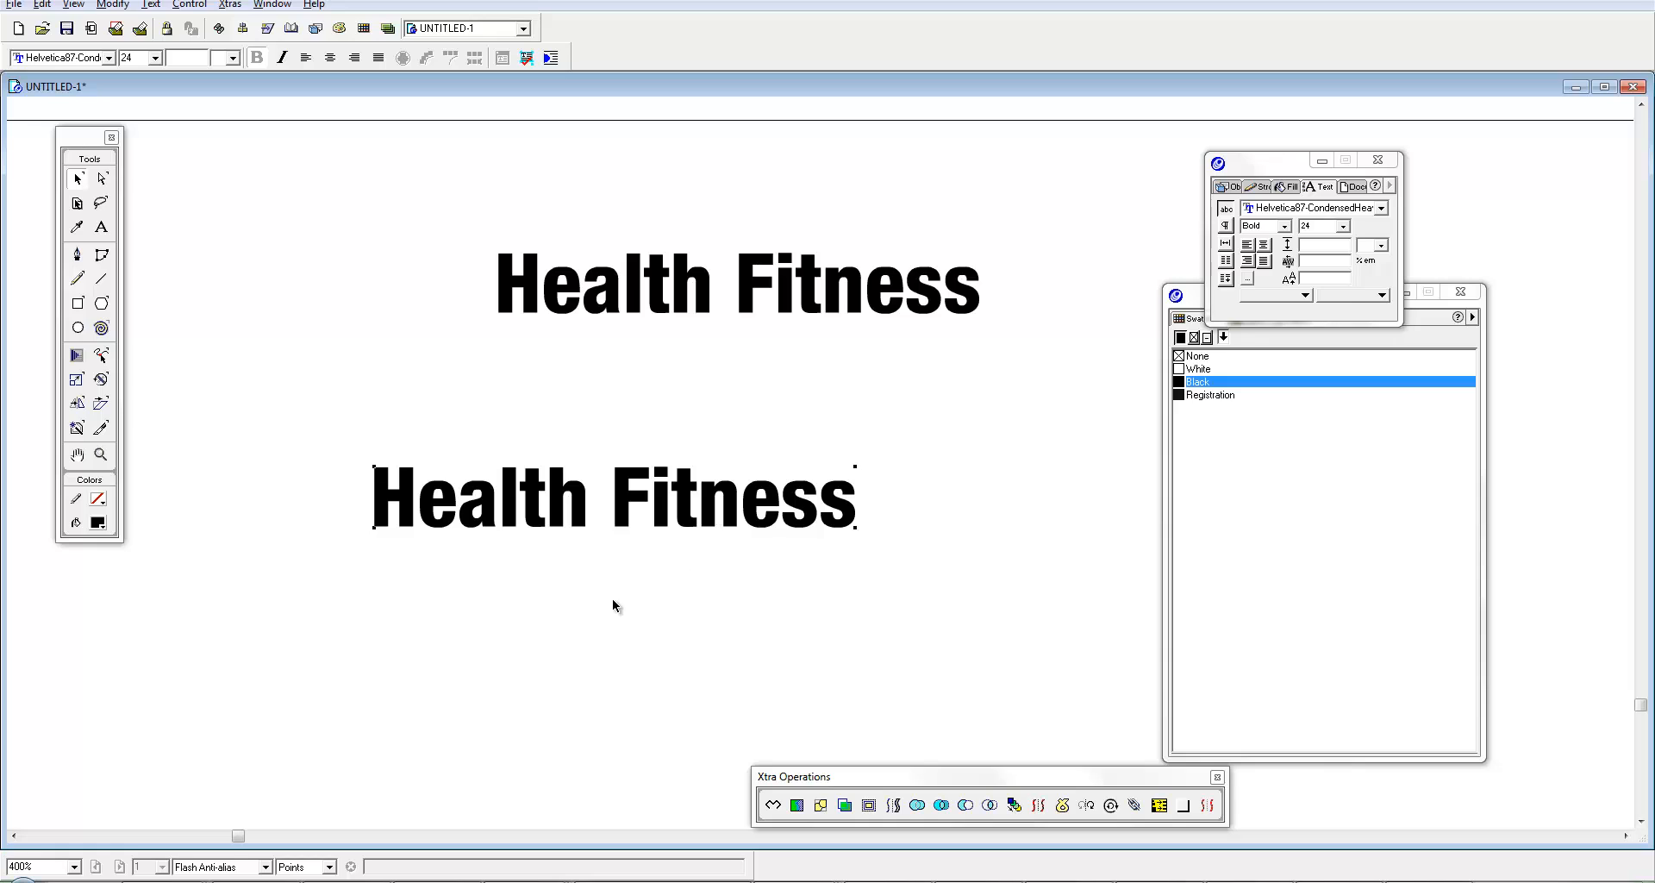
click(612, 598)
Step: Ungroup the lower "Health Fitness" copy into separate letter shapes
ctrl+click(677, 515)
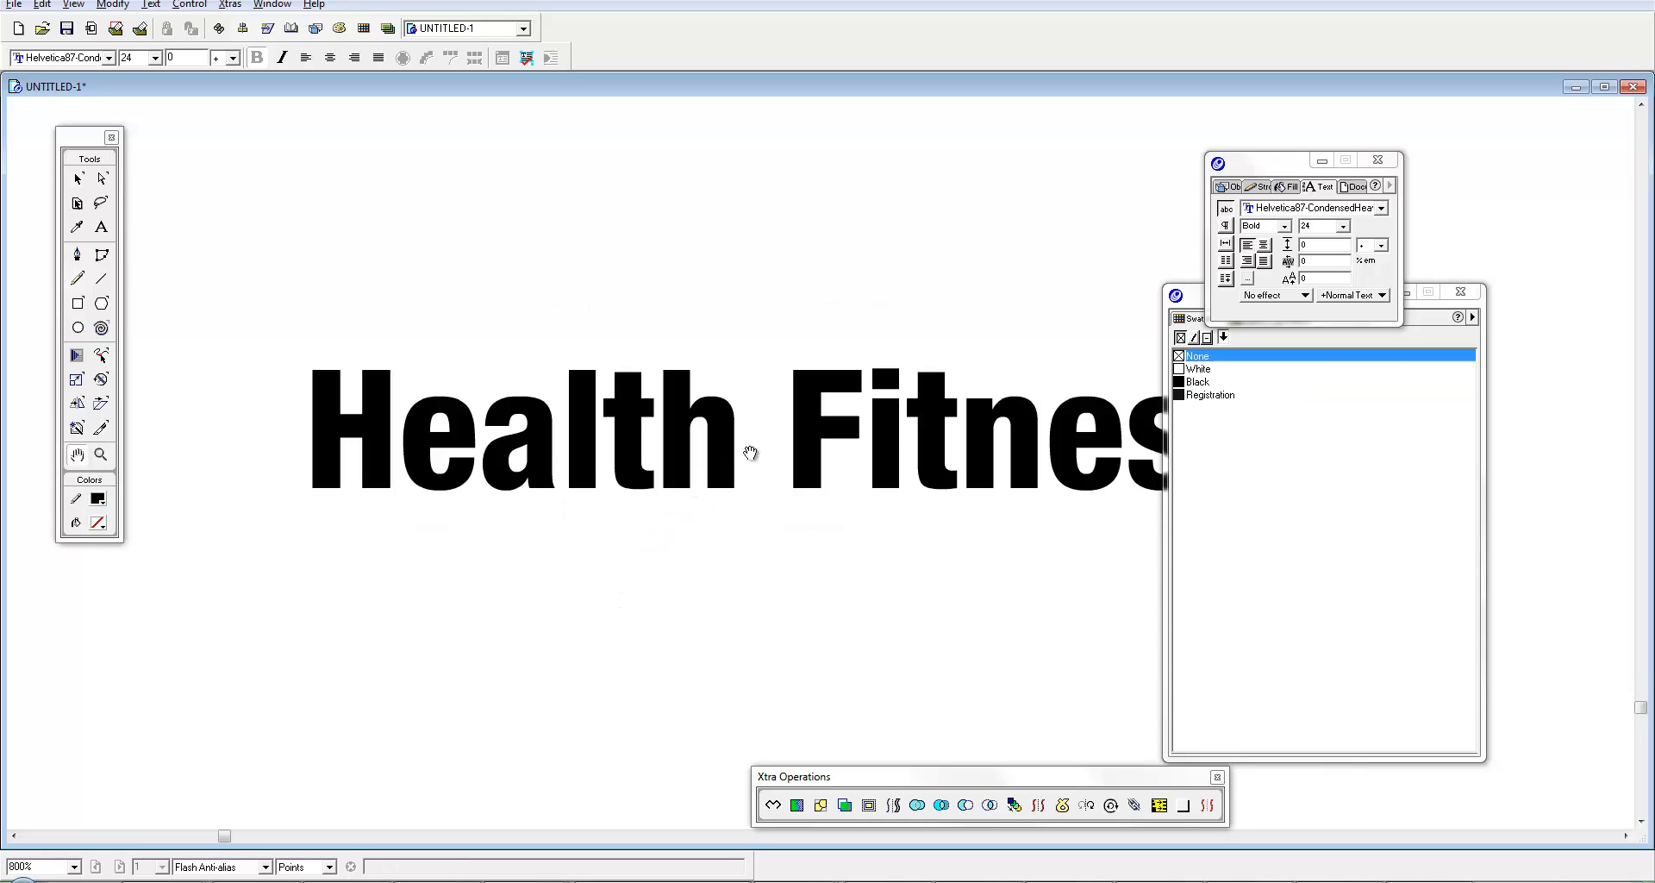
drag(750, 450, 681, 623)
ctrl+click(737, 183)
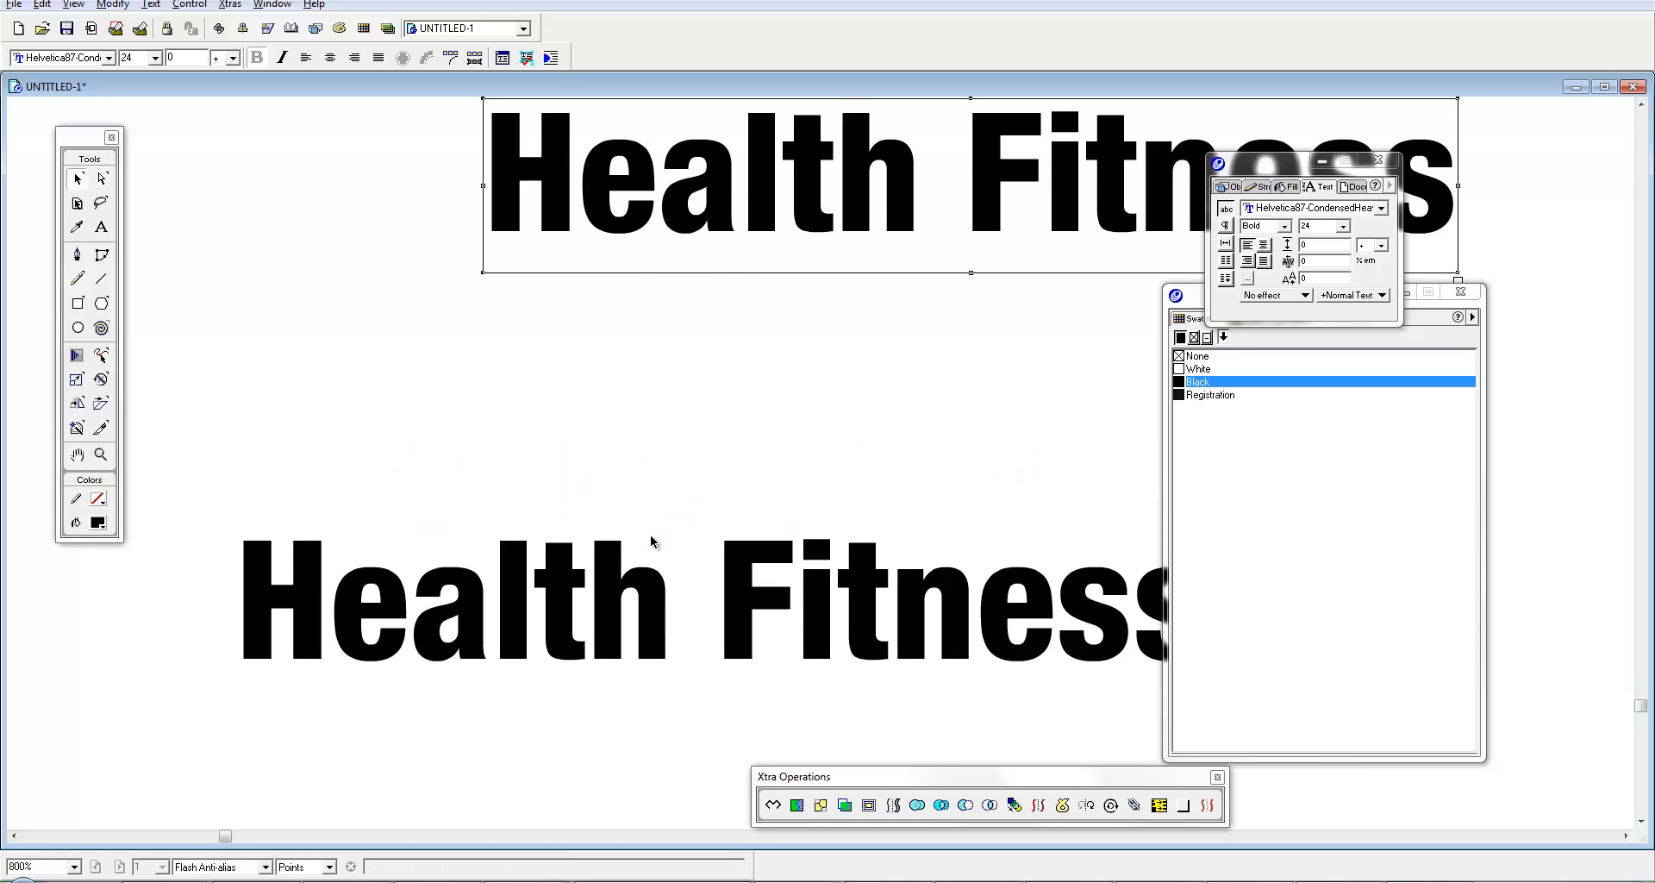
click(648, 582)
drag(648, 583, 649, 489)
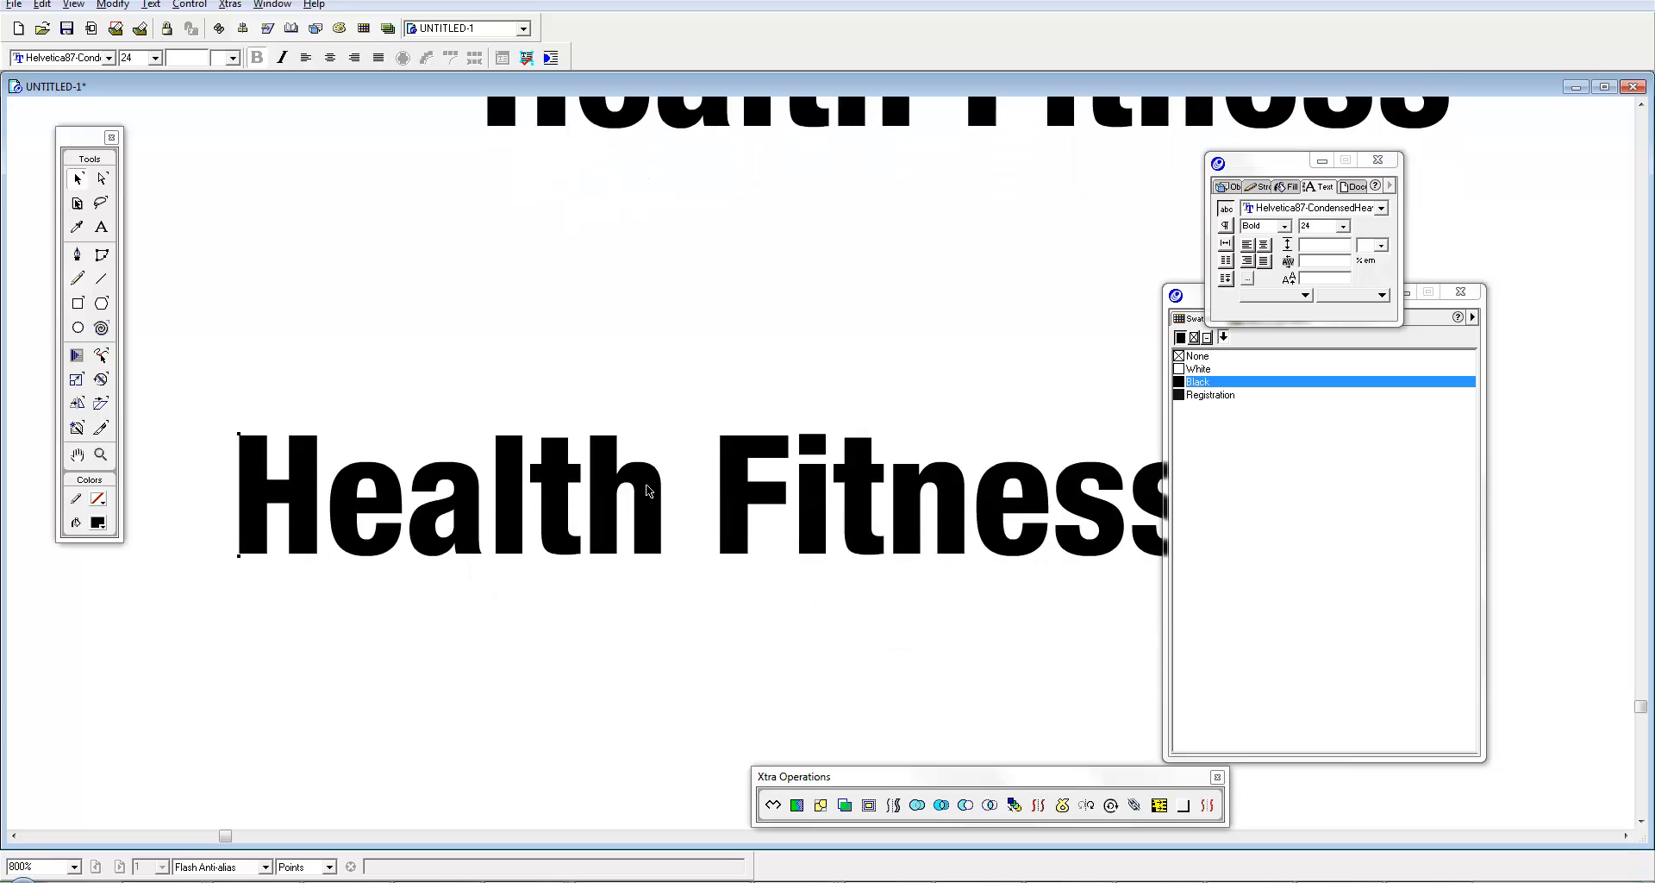
key(ctrl+u)
key(Tab)
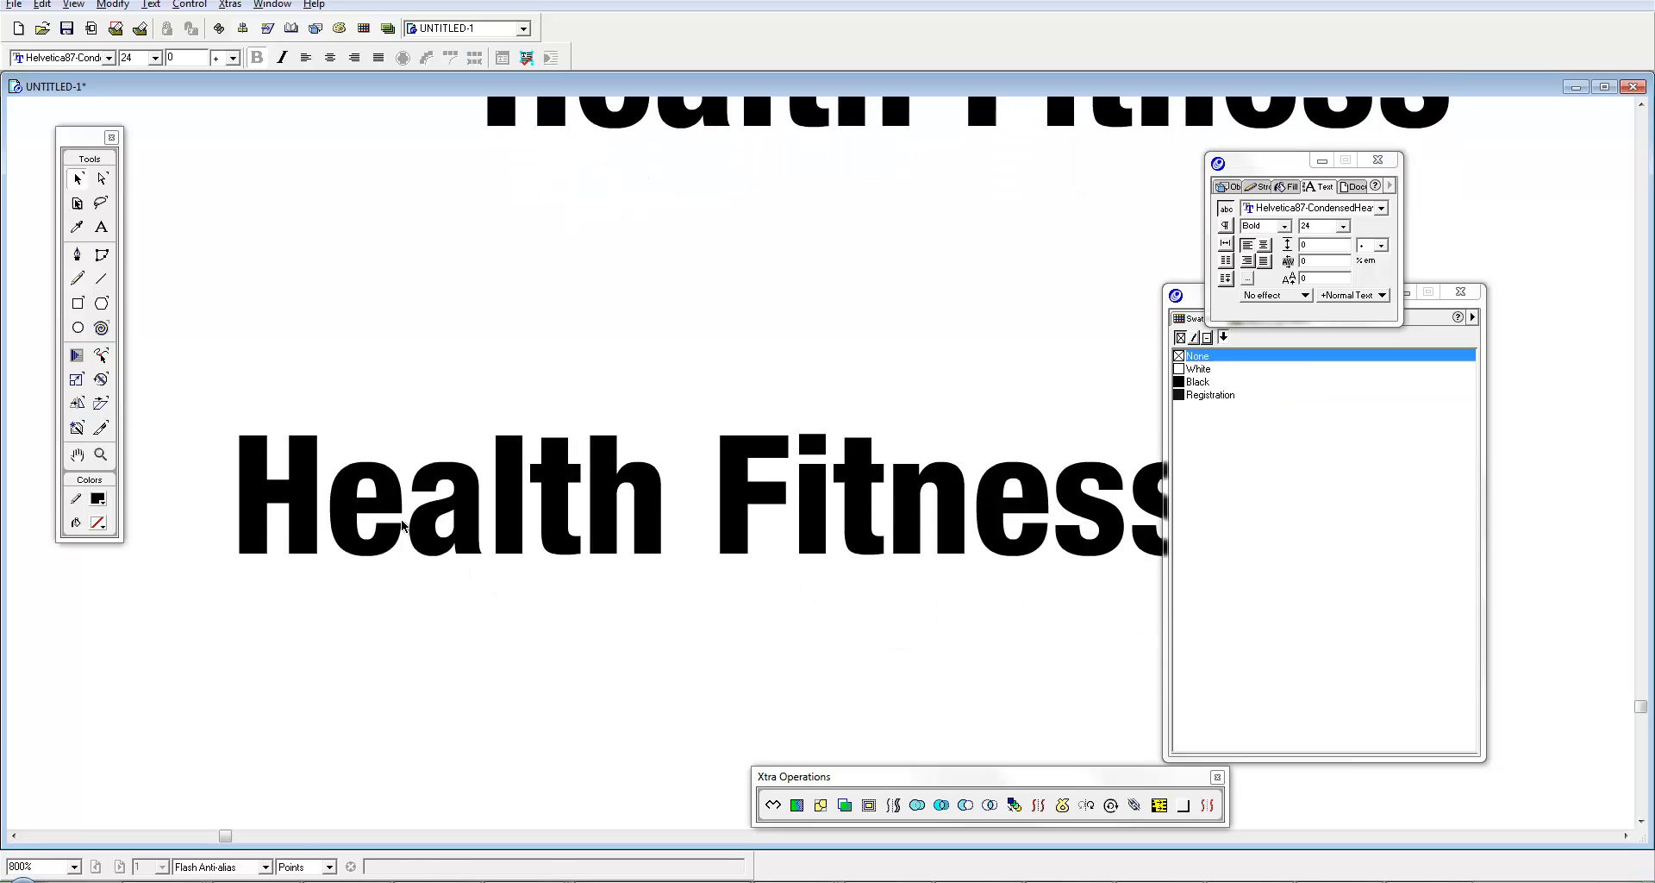
Step: Move the letters e, a, l, t and h of the lower "Health" closer together to tighten the spacing
click(395, 508)
drag(394, 512, 505, 517)
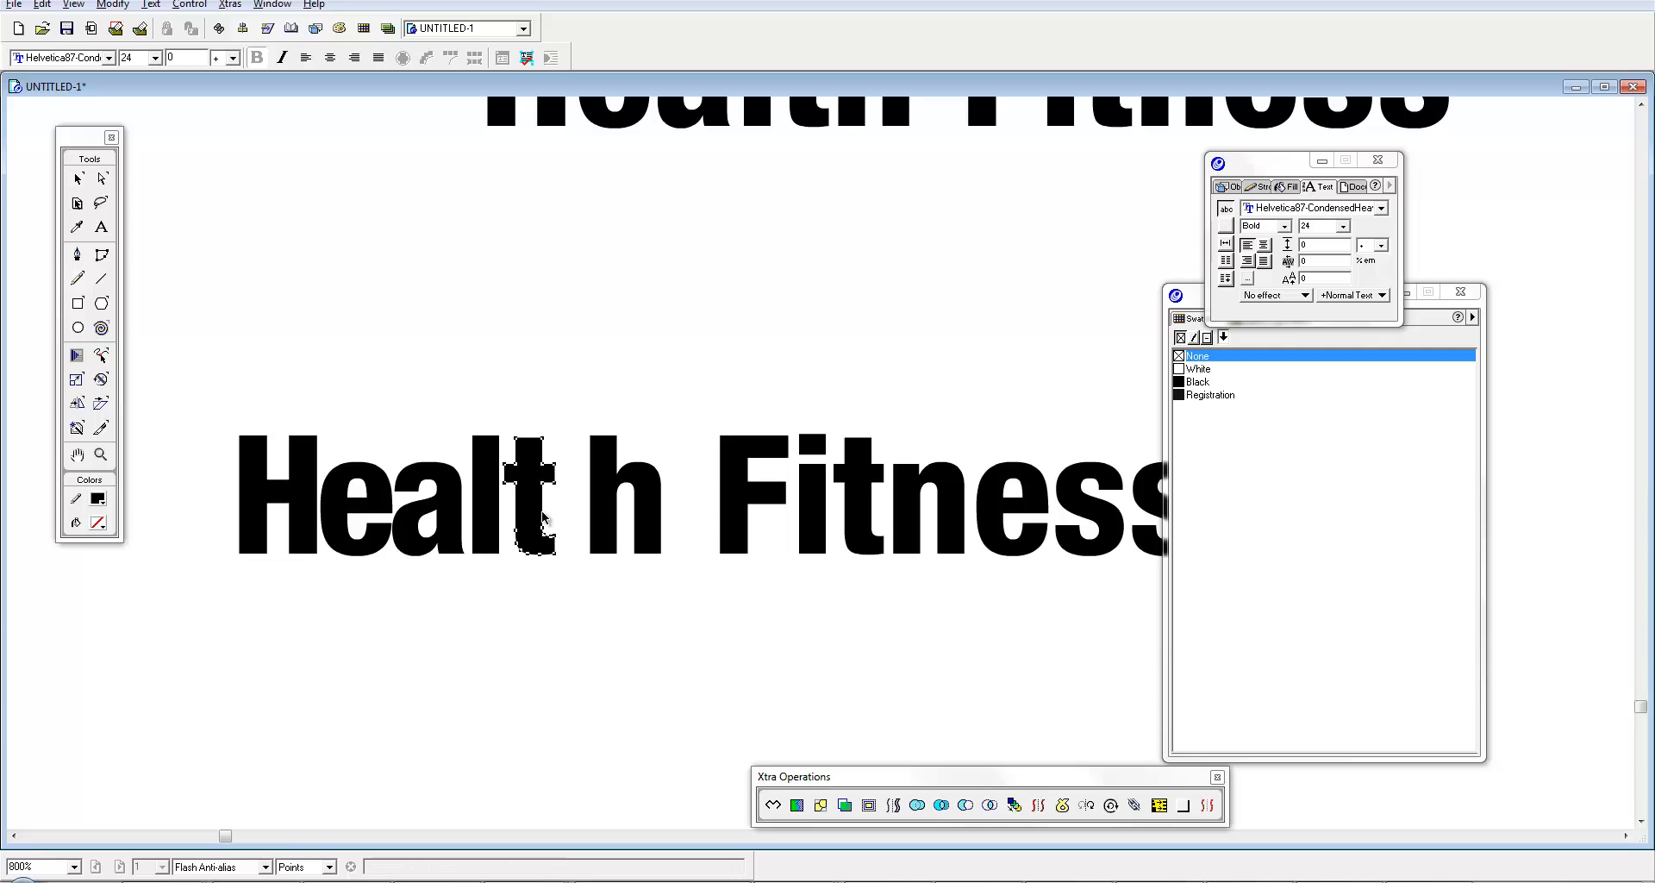
mouse_move(613, 493)
mouse_down()
mouse_move(529, 491)
mouse_move(602, 487)
mouse_up()
key(Tab)
click(793, 580)
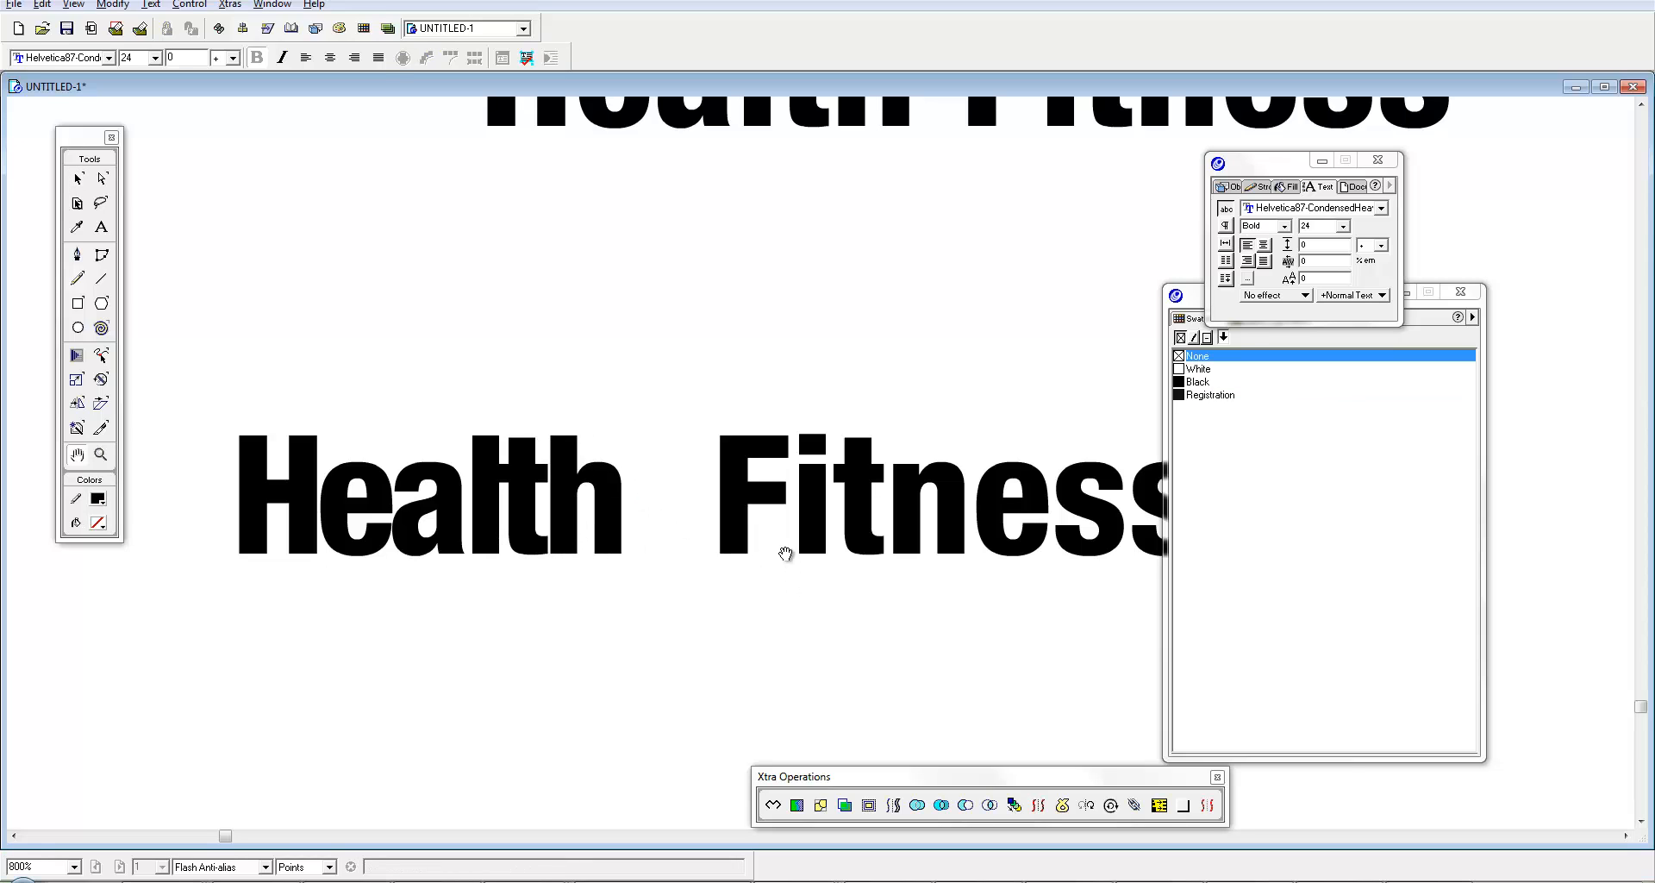
Step: Mix a red of 0c 100m 100y 0k, add it to the swatches and fill the lower word "Health" with it
key(ctrl+alt+space)
click(791, 549)
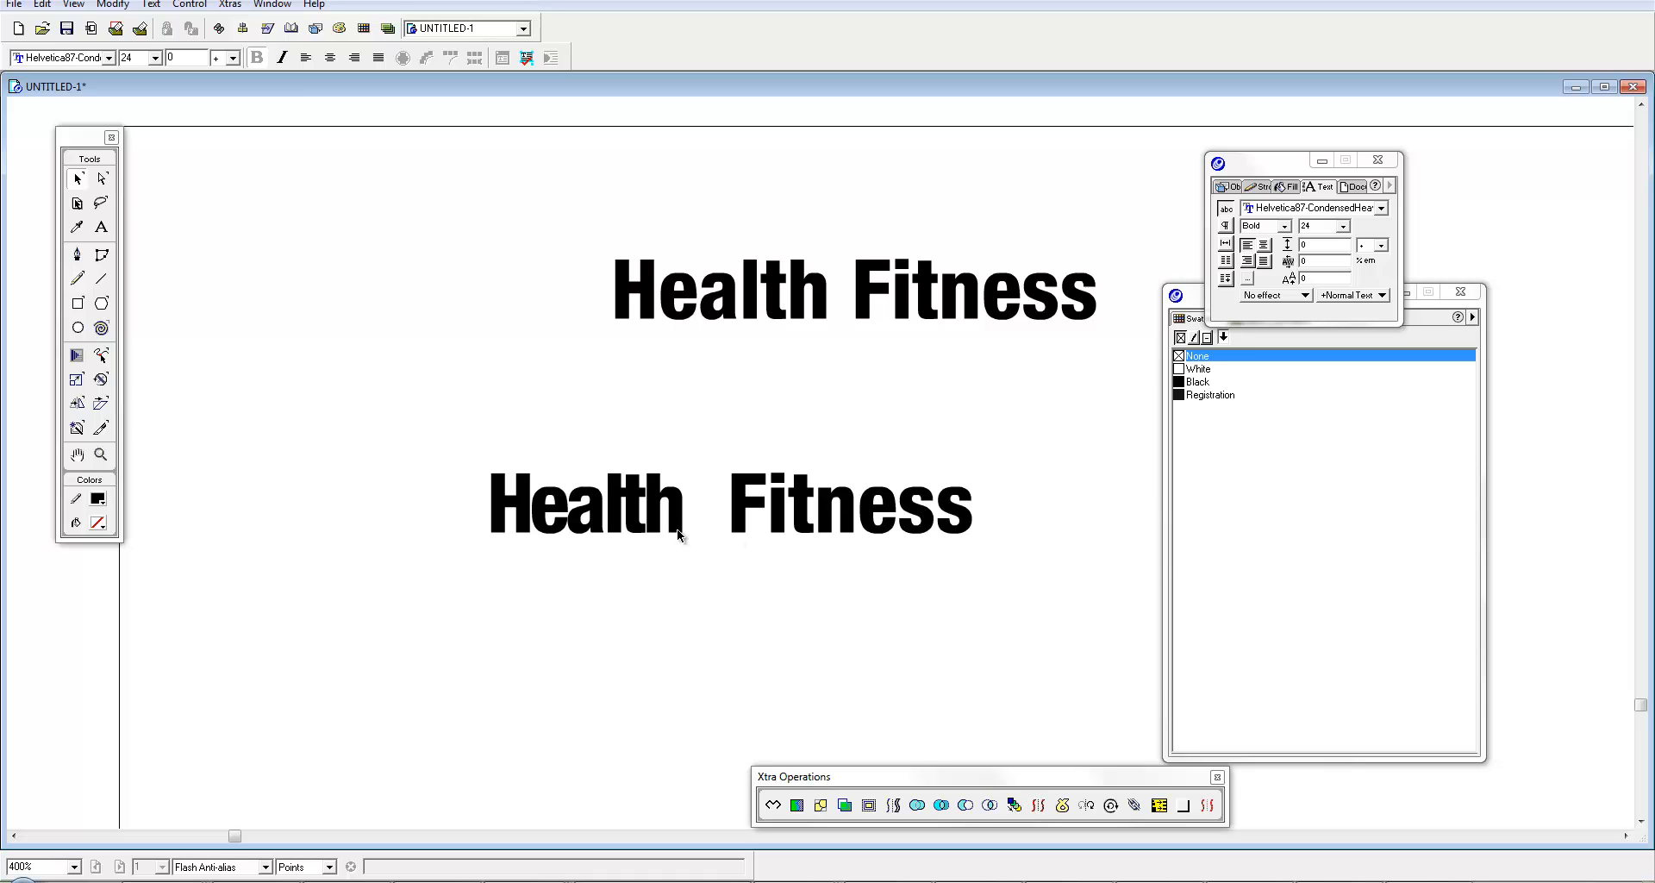
mouse_move(411, 417)
mouse_down()
mouse_move(738, 602)
mouse_move(693, 591)
mouse_up()
key(ctrl+F9)
key(ctrl+F9)
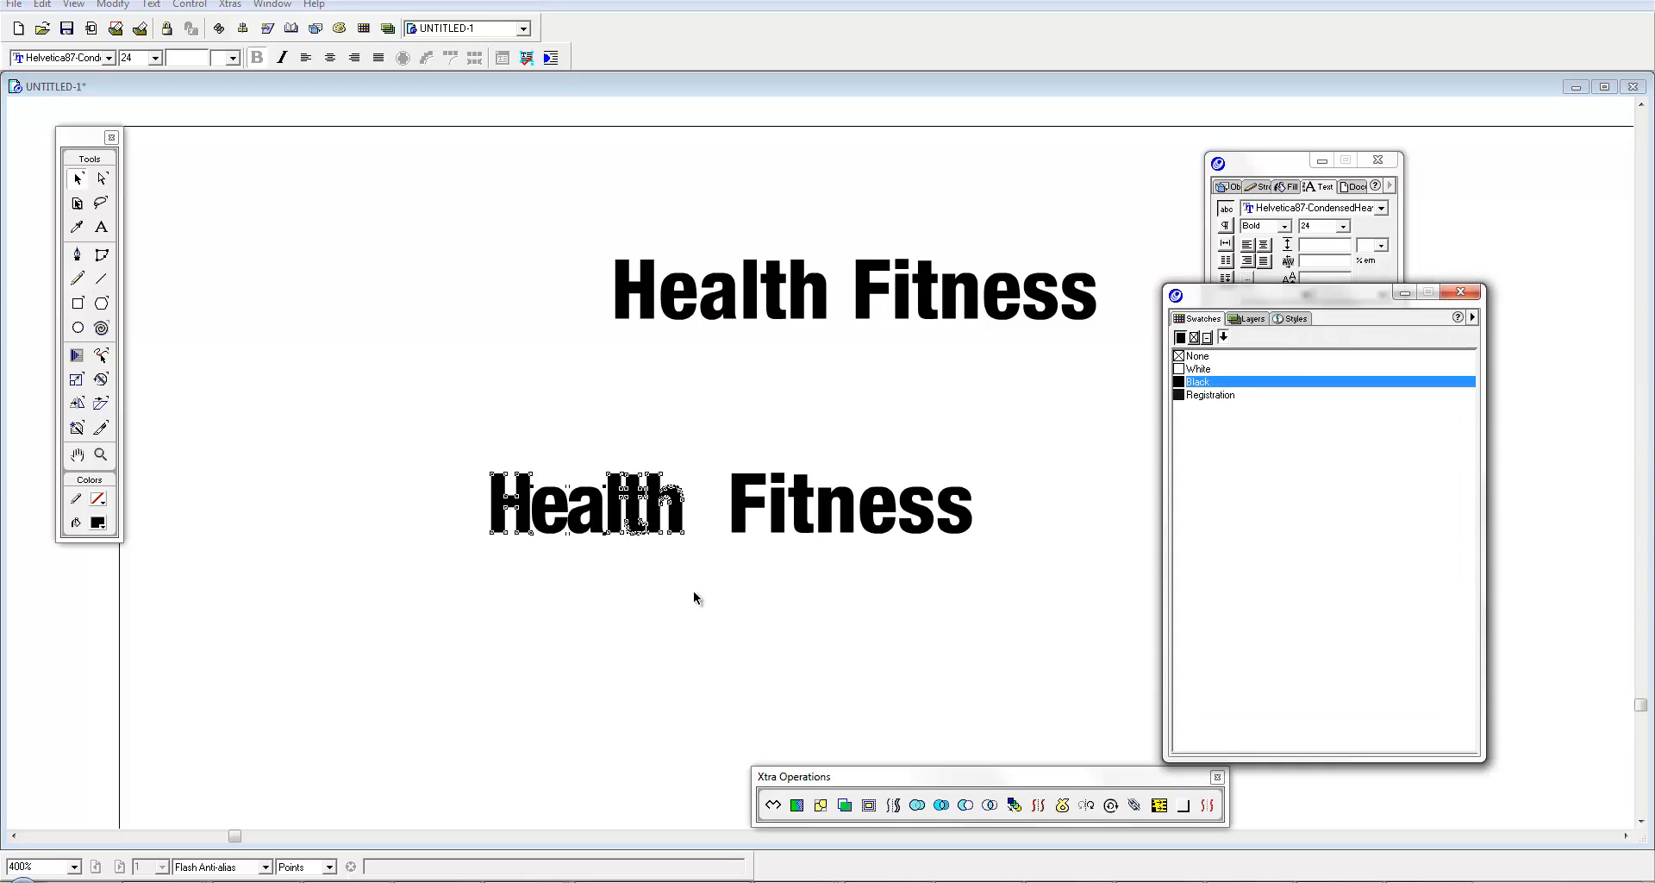
key(shift+F9)
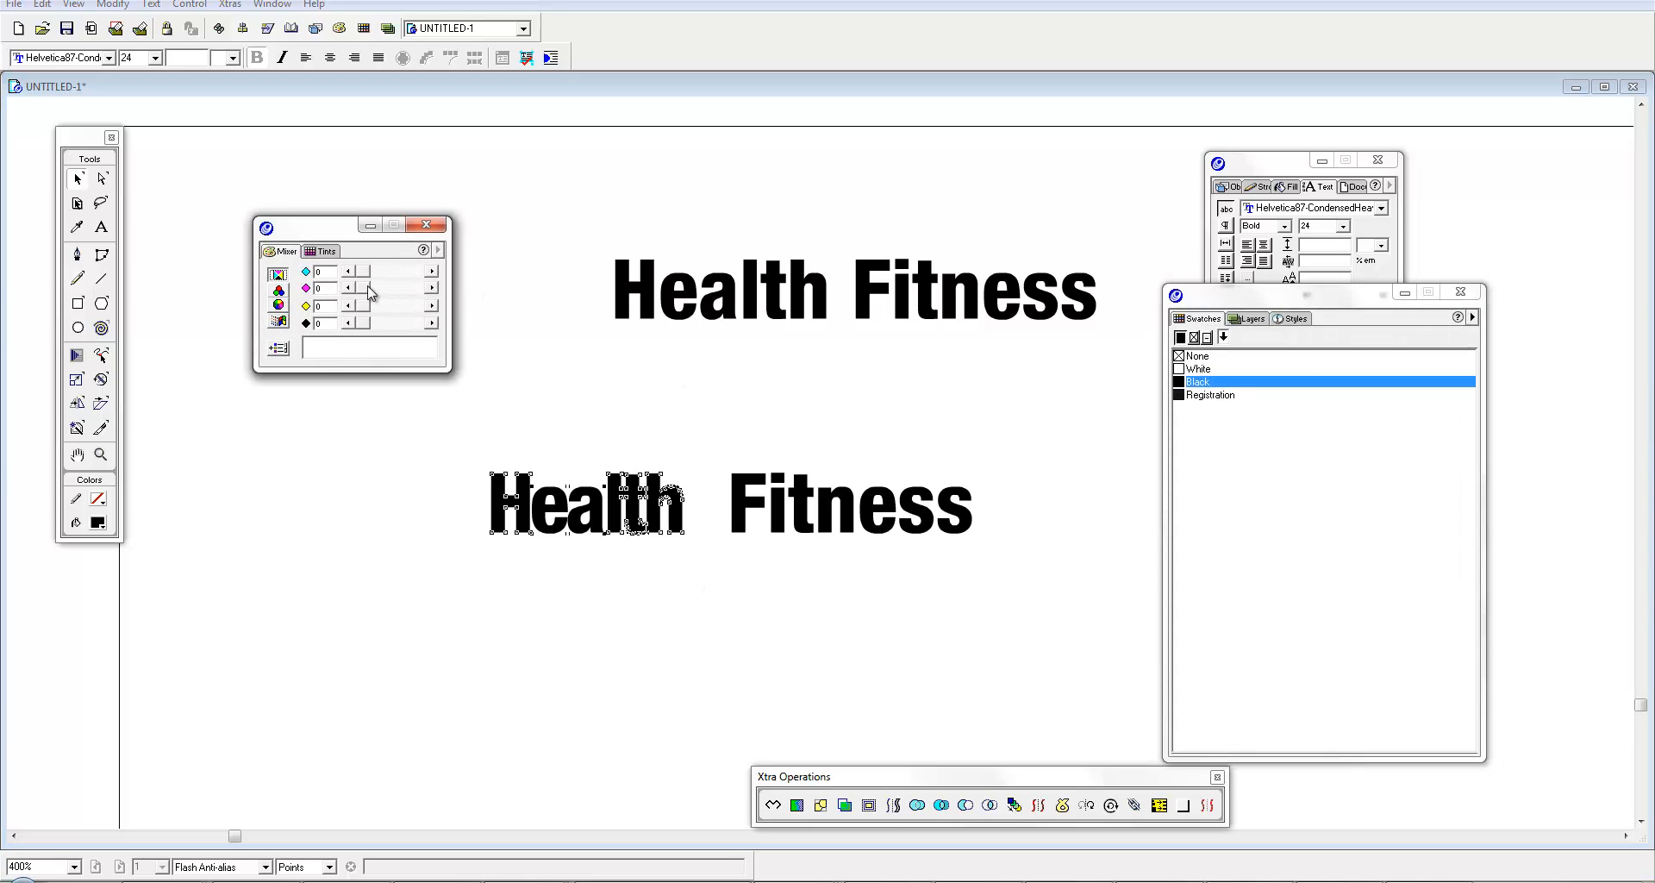
drag(366, 289, 1297, 536)
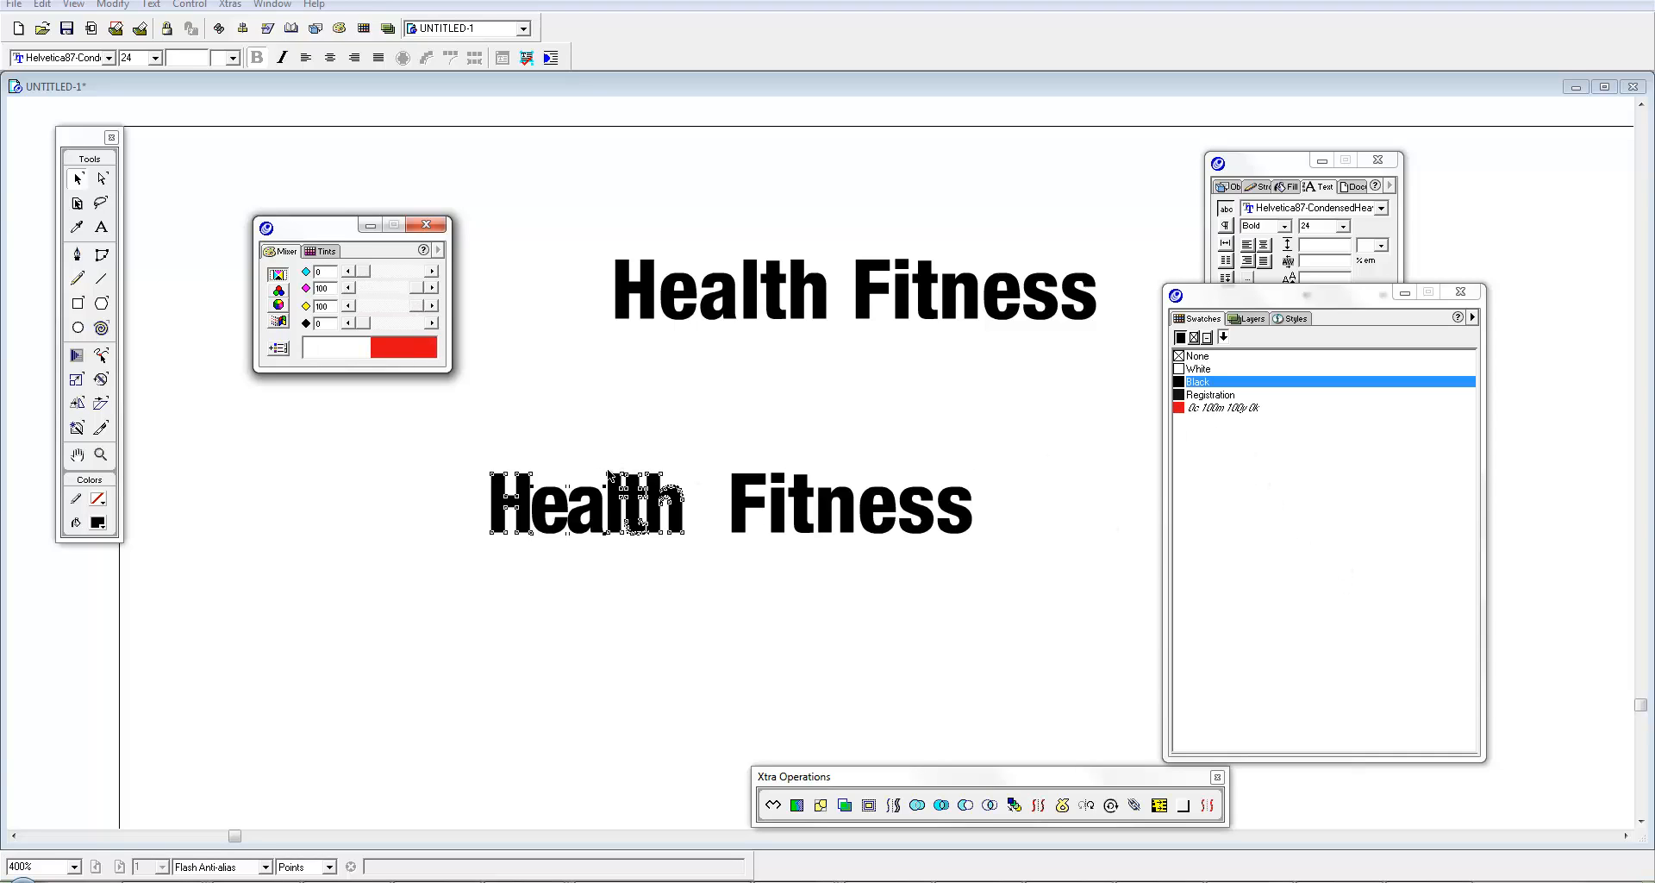
click(1224, 408)
click(805, 431)
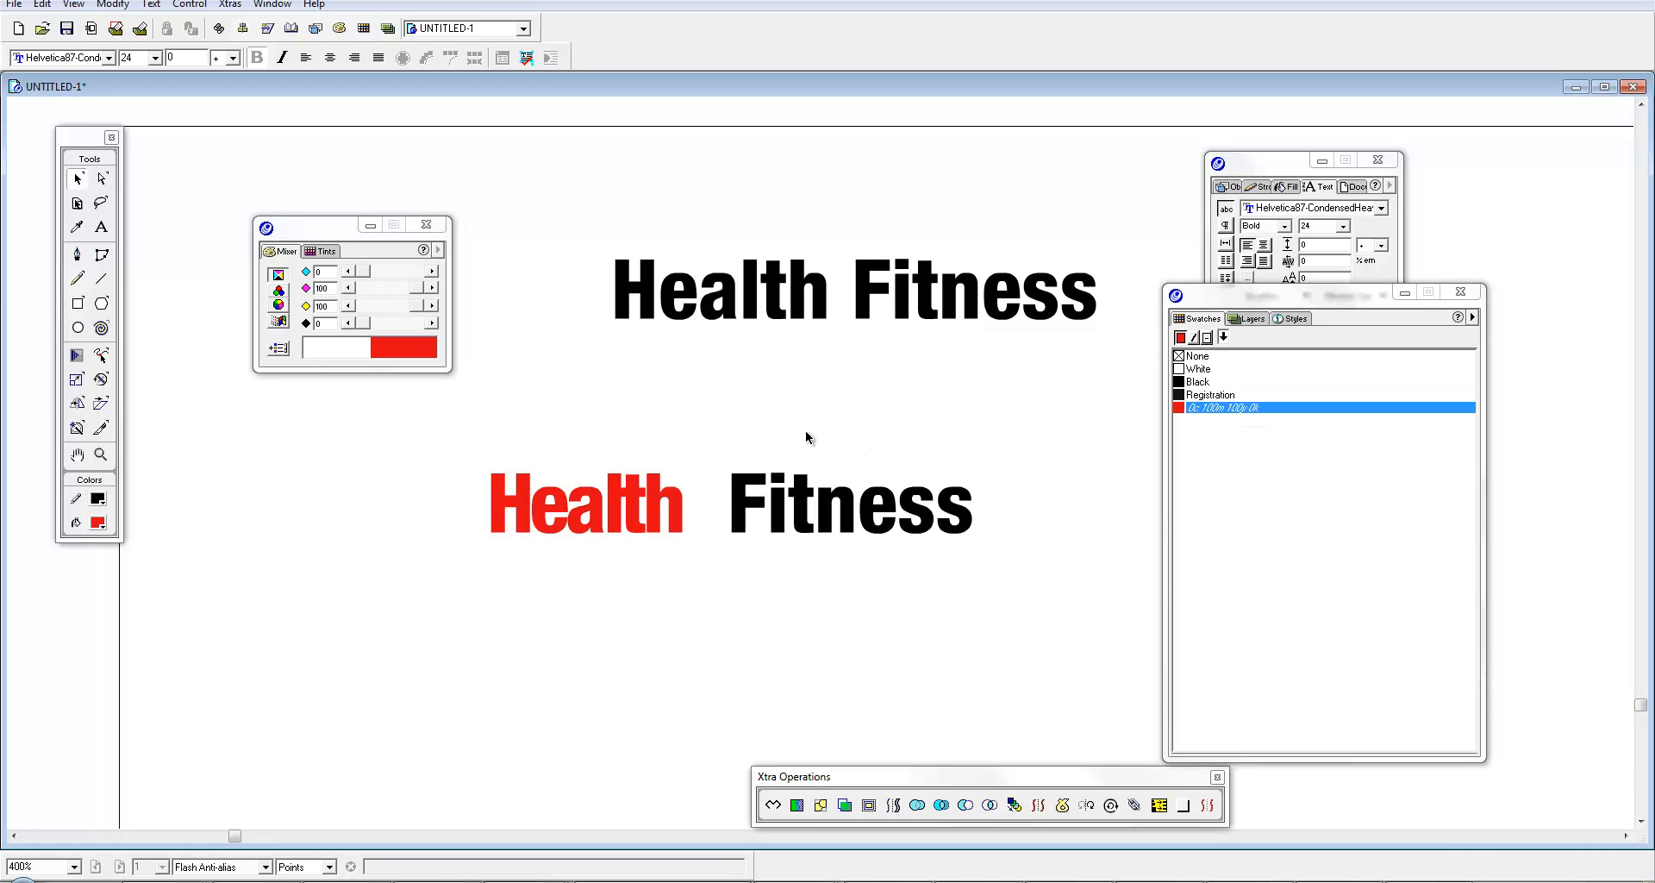
Step: Nudge the t and h of the red "Health" closer to their neighbouring letters
key(space)
drag(842, 466, 921, 457)
click(825, 492)
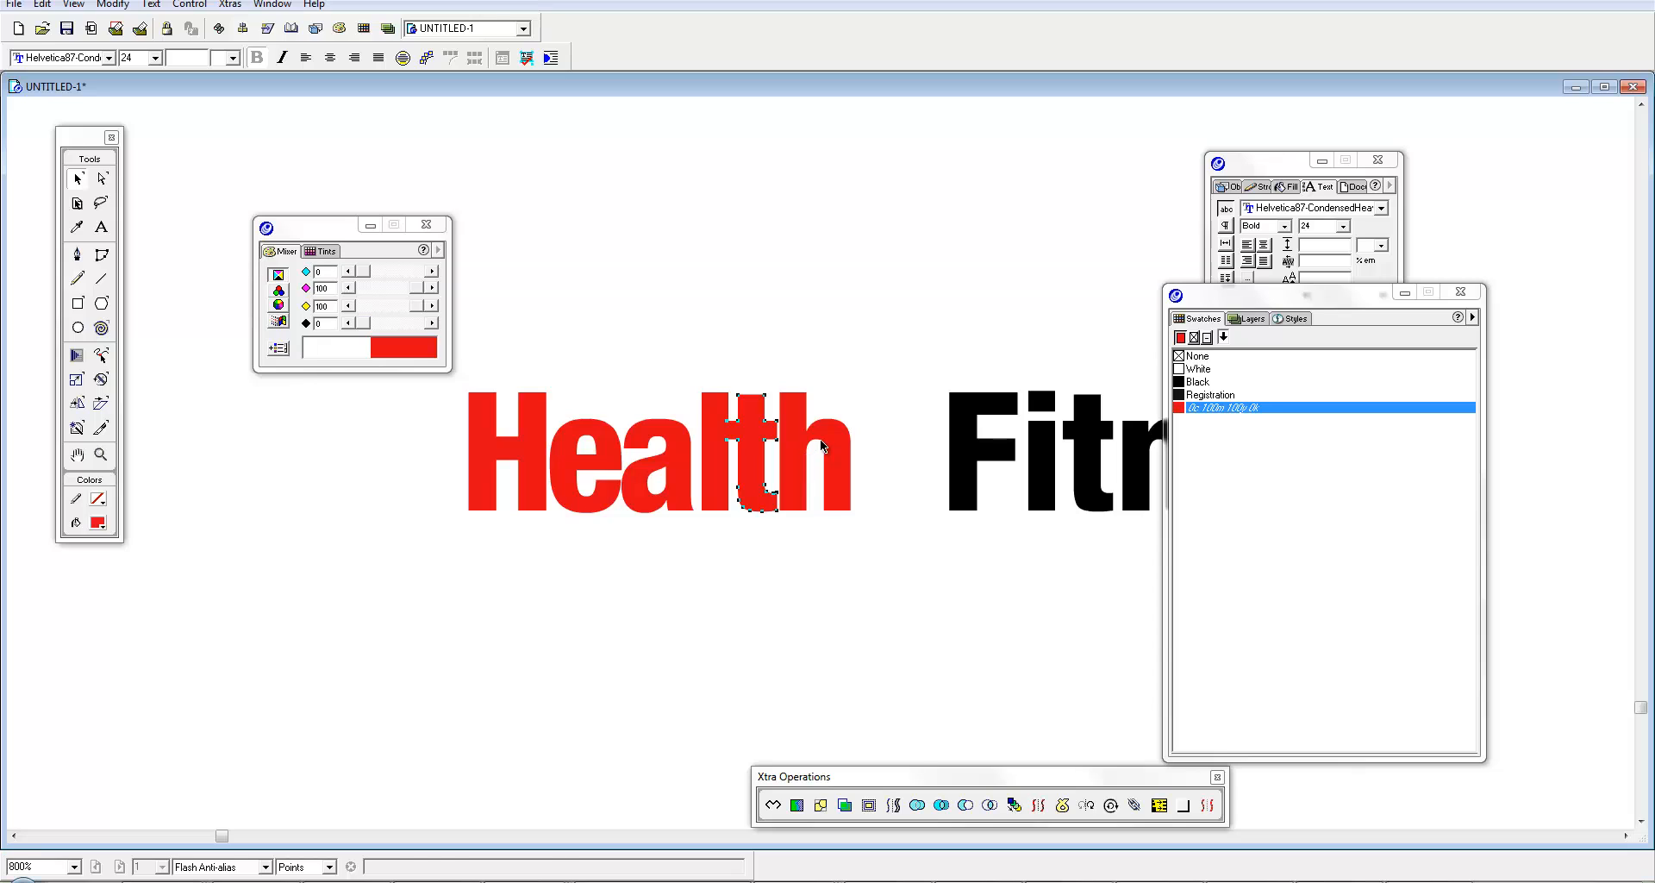
drag(819, 440, 817, 440)
key(Tab)
Step: Shift the l, t and h together against the a, and close the remaining gaps between the H, e and a
click(714, 467)
shift+click(752, 450)
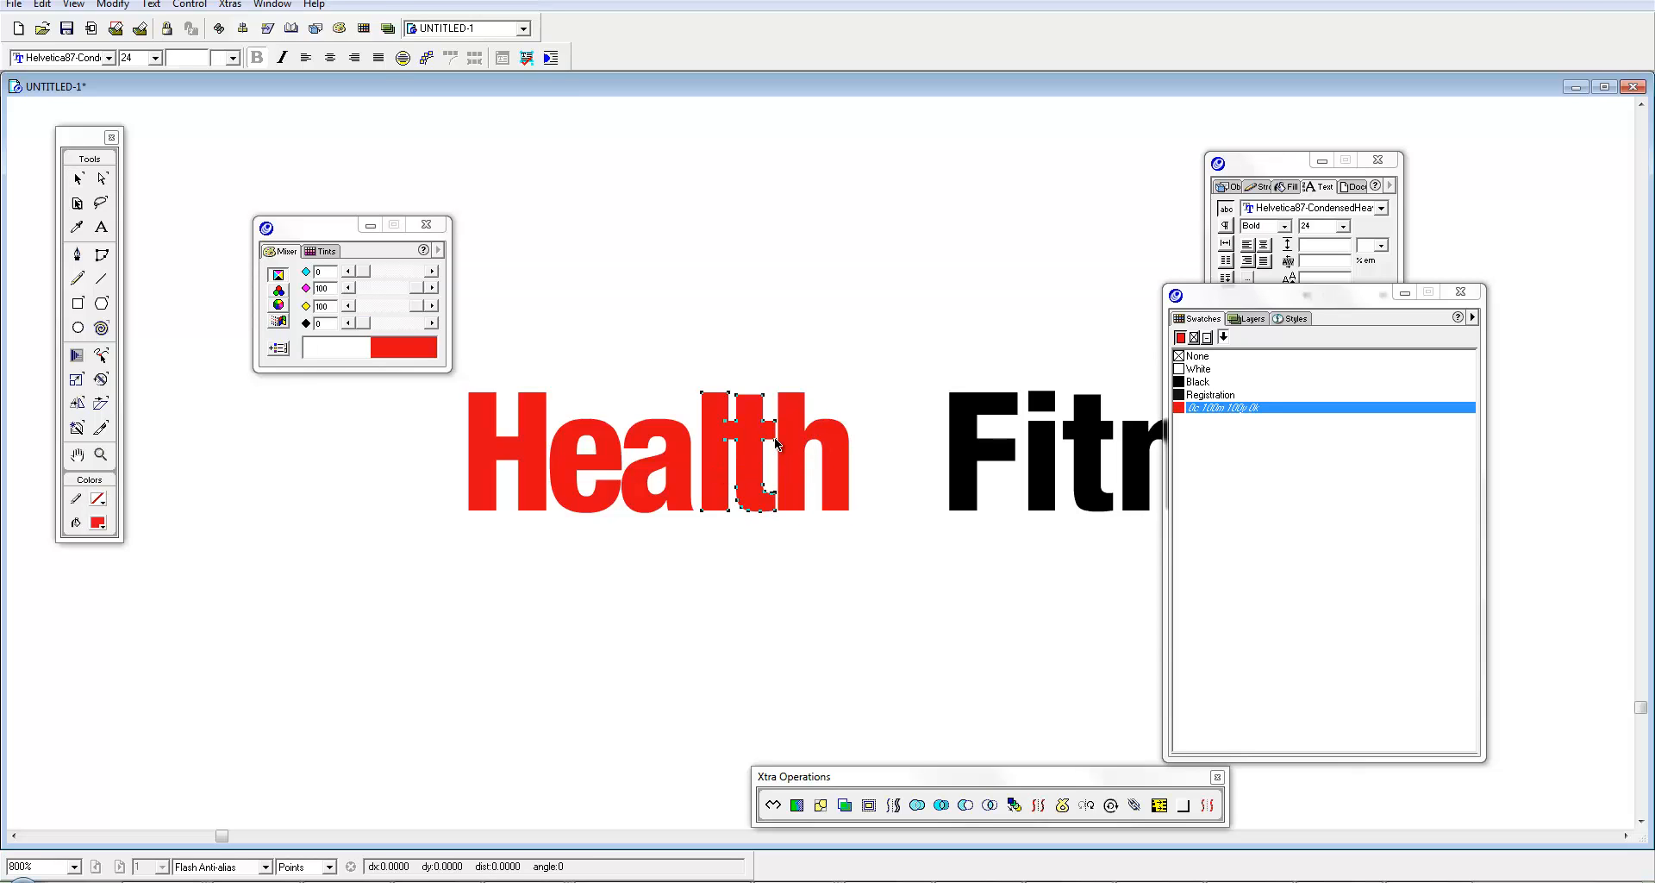
shift+click(806, 414)
drag(808, 420, 799, 420)
shift+click(679, 448)
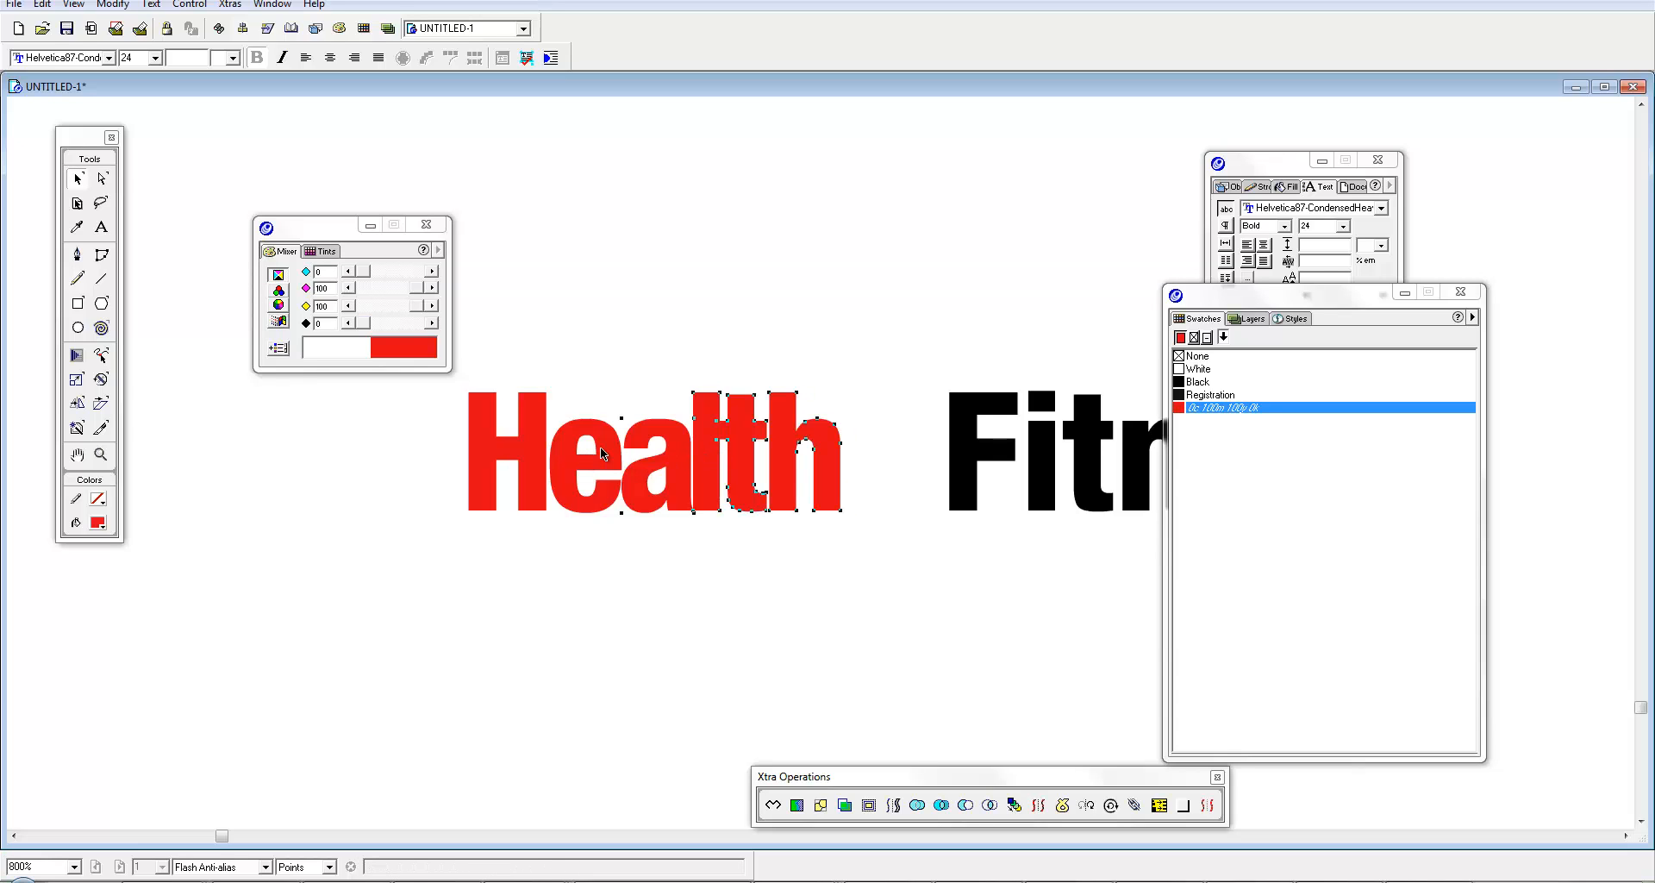
drag(600, 448, 595, 448)
click(837, 577)
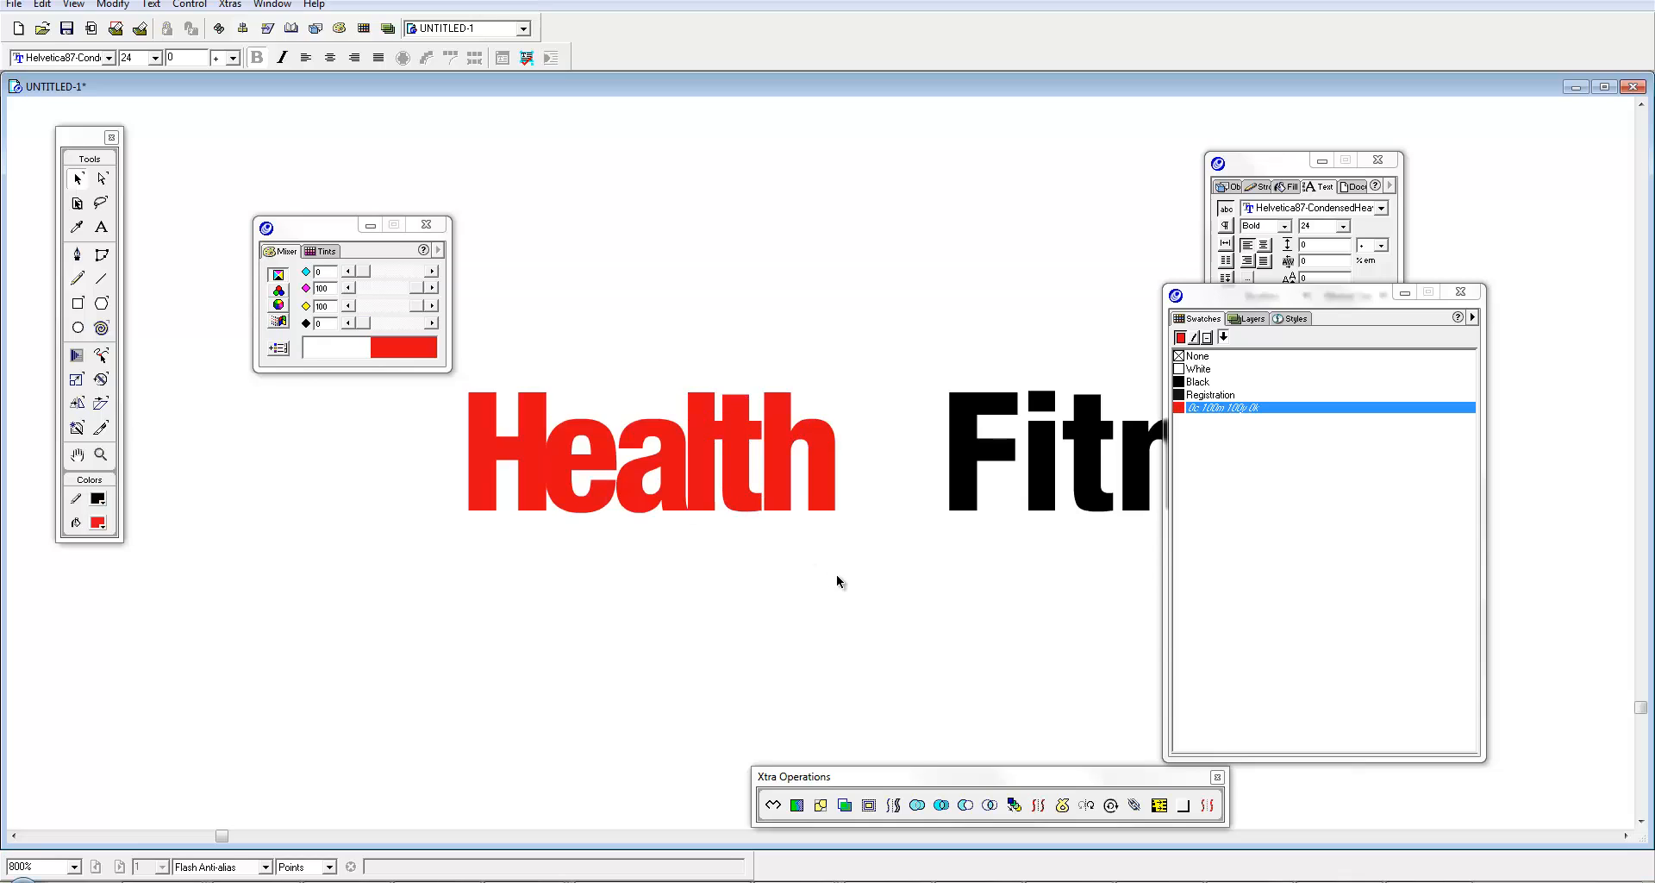
Step: Place a copy of the black "Health Fitness" text below the red and black wordmark and tighten the copy's letter spacing
key(ctrl+alt+space)
click(800, 506)
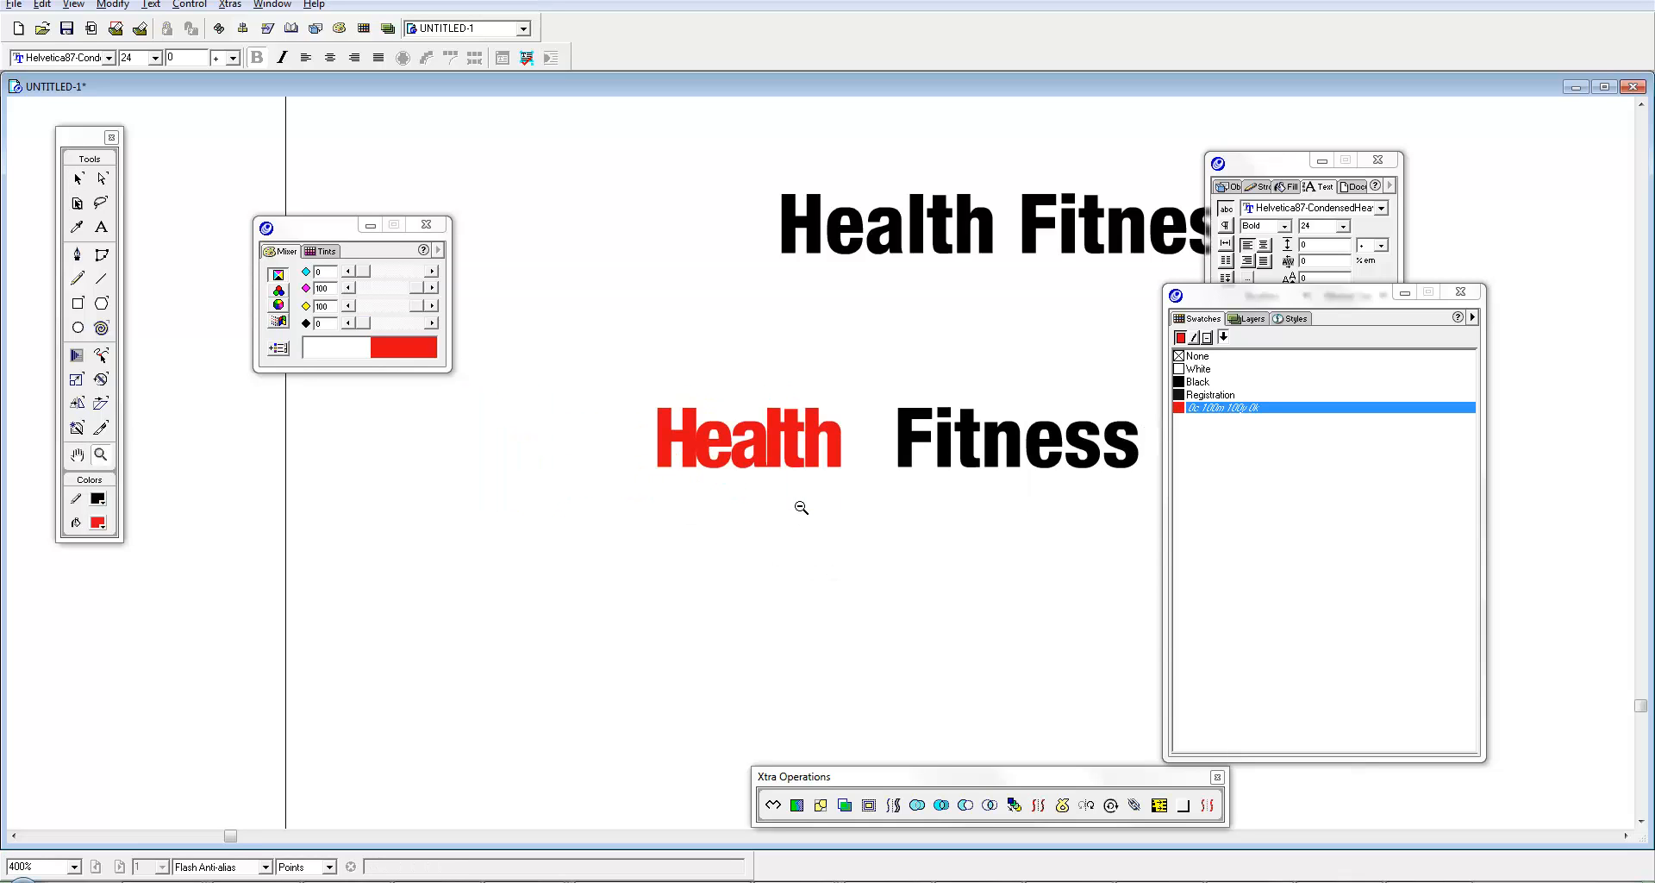
drag(805, 443, 731, 517)
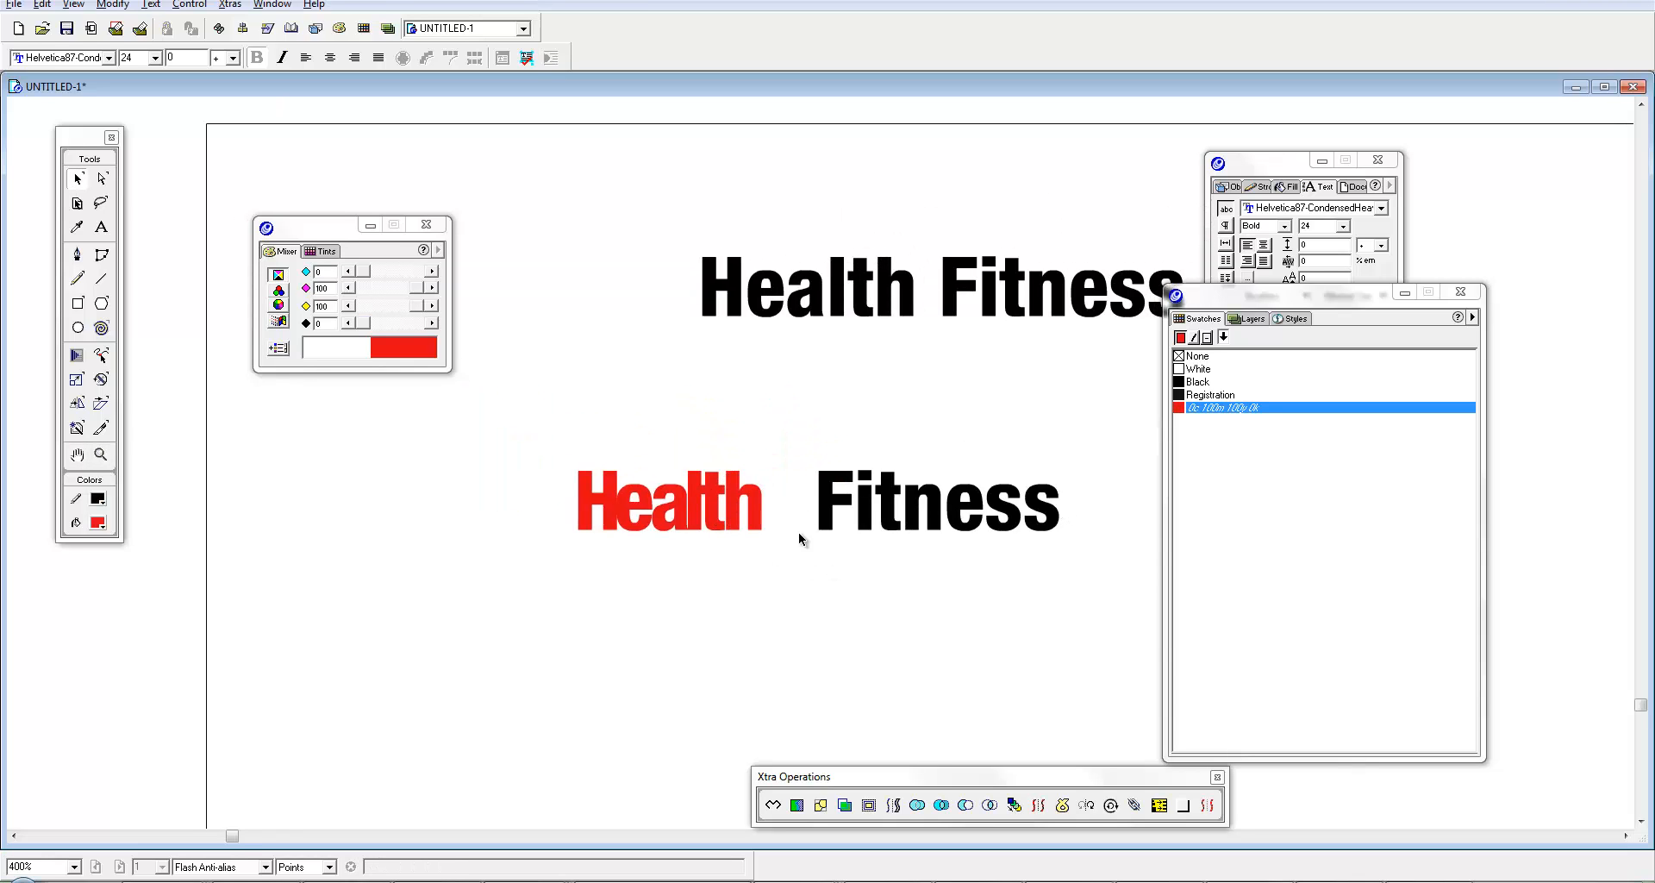
drag(813, 445, 1071, 572)
click(1015, 564)
key(space)
drag(810, 515, 800, 477)
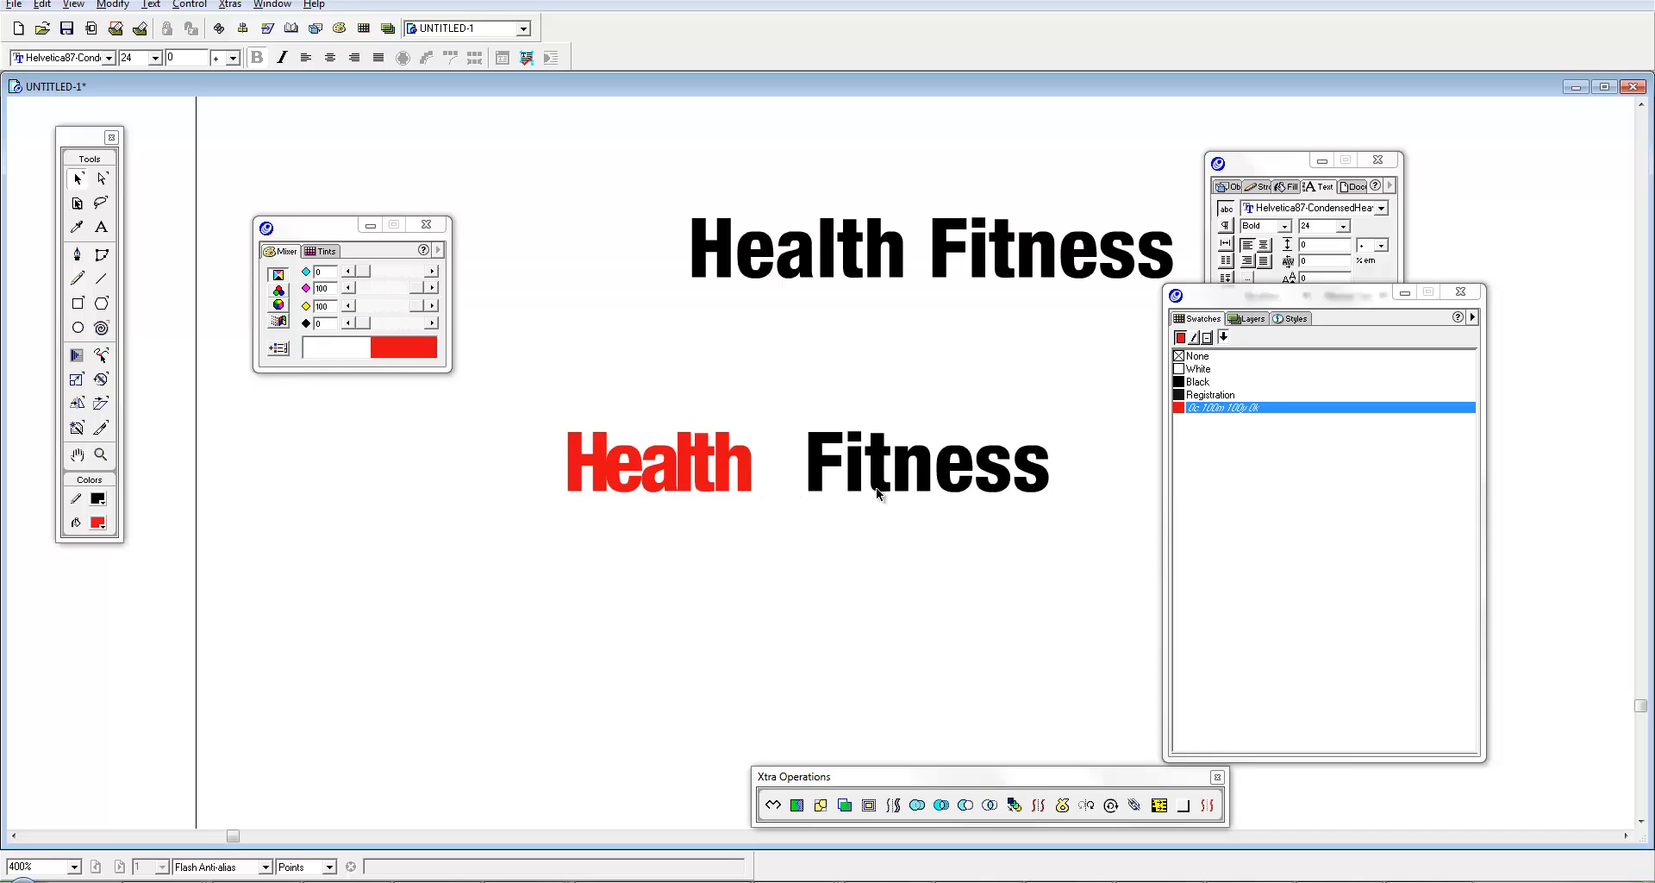
drag(905, 258, 683, 621)
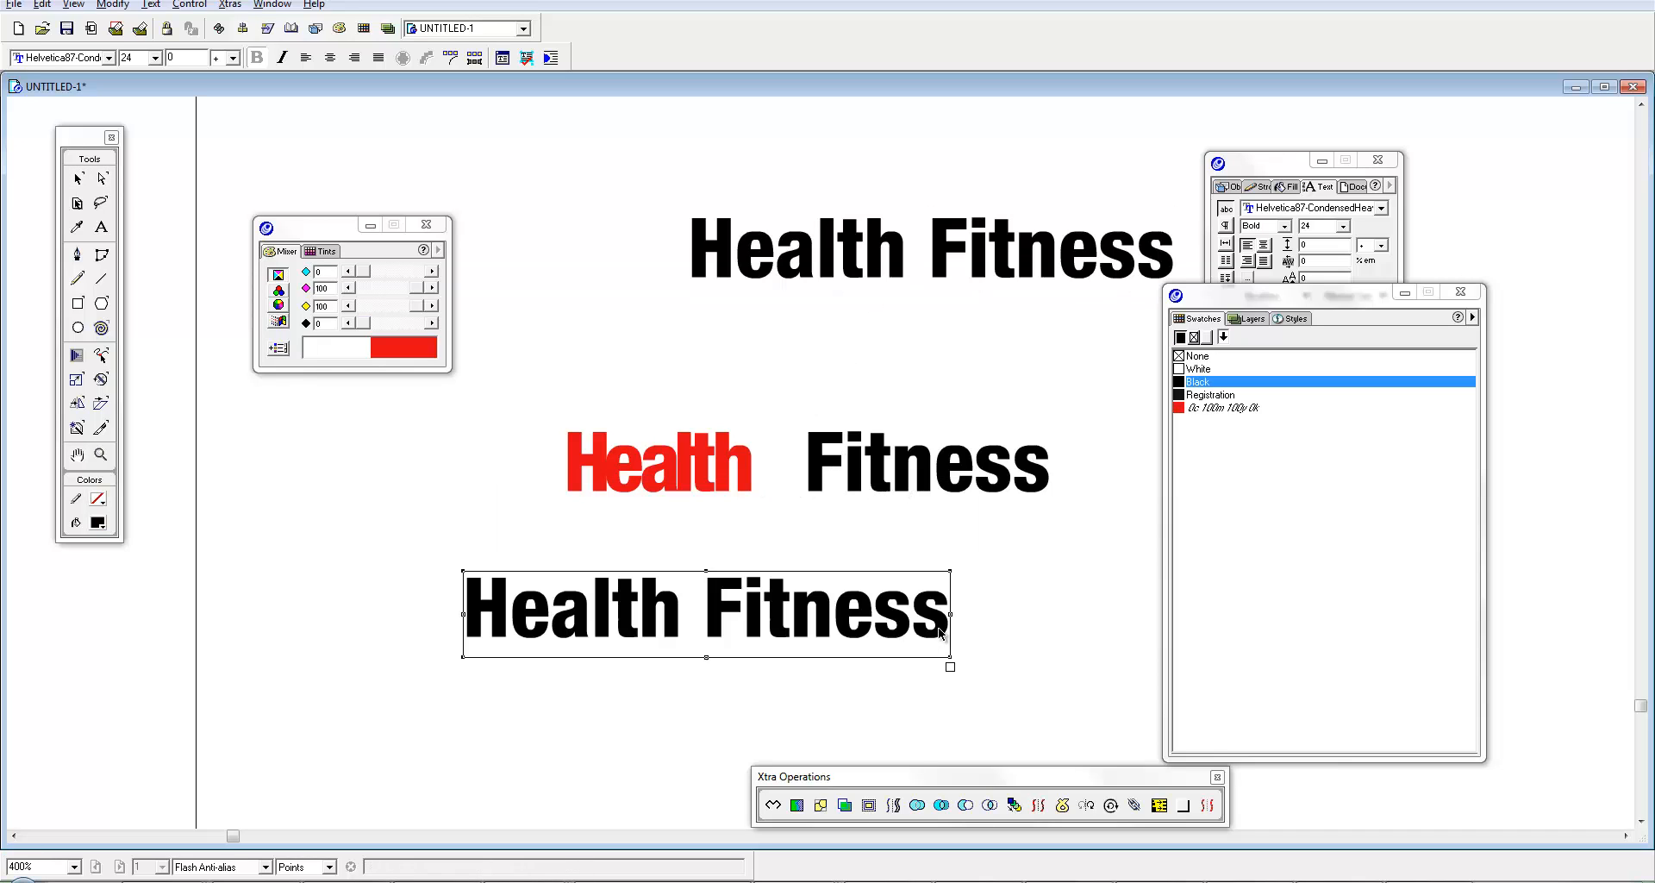
mouse_move(949, 613)
mouse_down()
mouse_move(857, 613)
mouse_move(876, 613)
mouse_up()
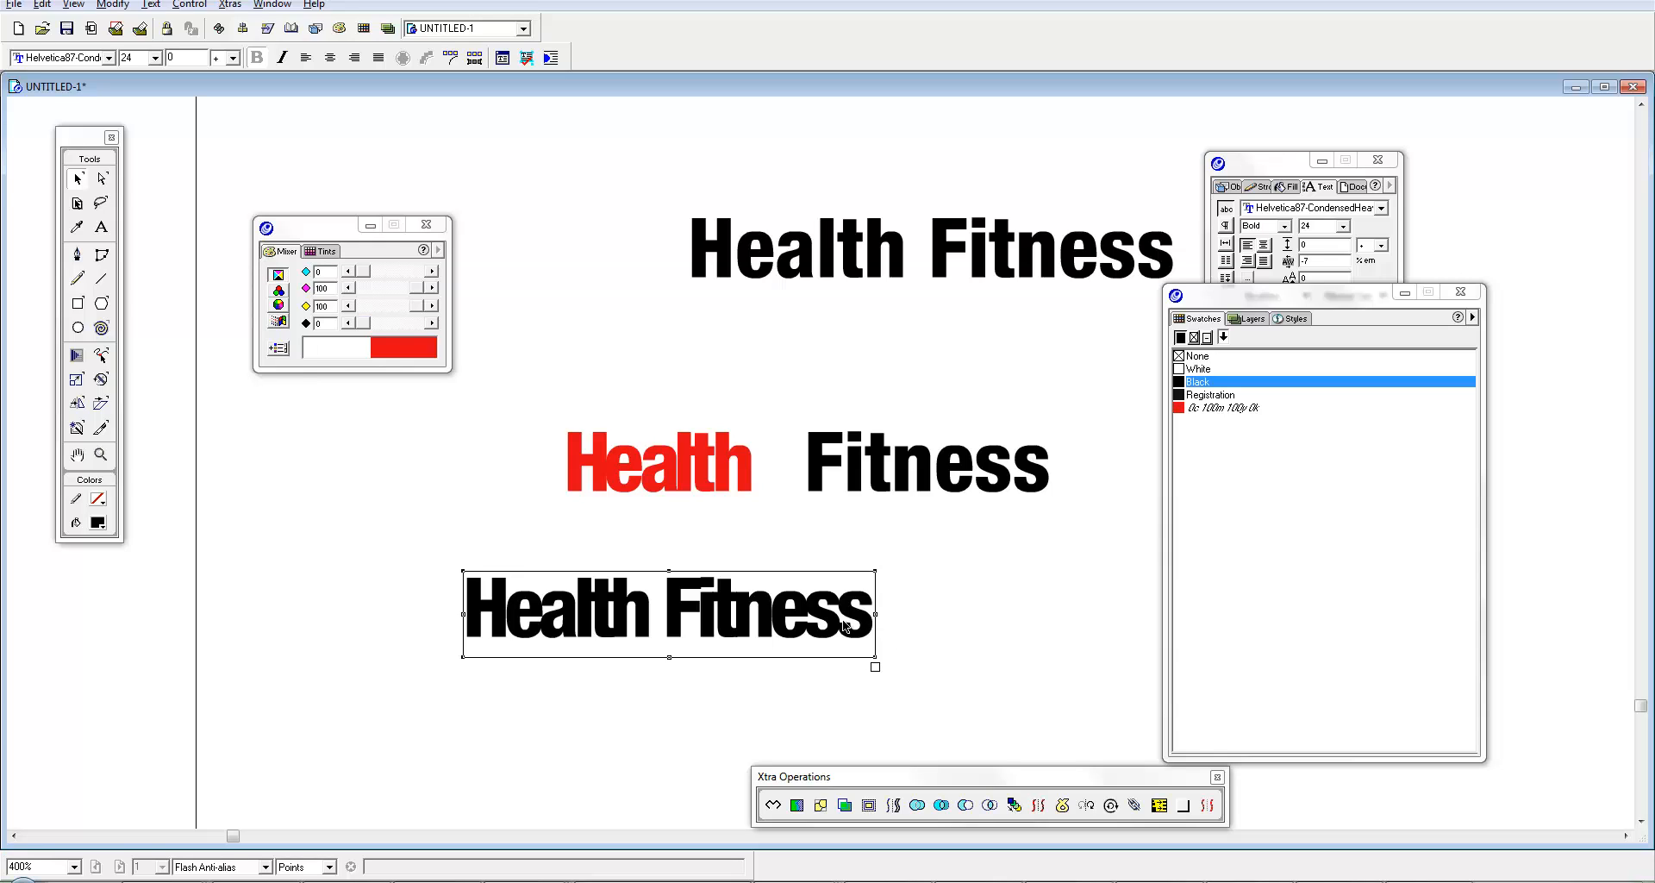
drag(876, 613, 784, 697)
Step: Move the i of the "Fitness" beside the red "Health" slightly closer to its F
click(939, 468)
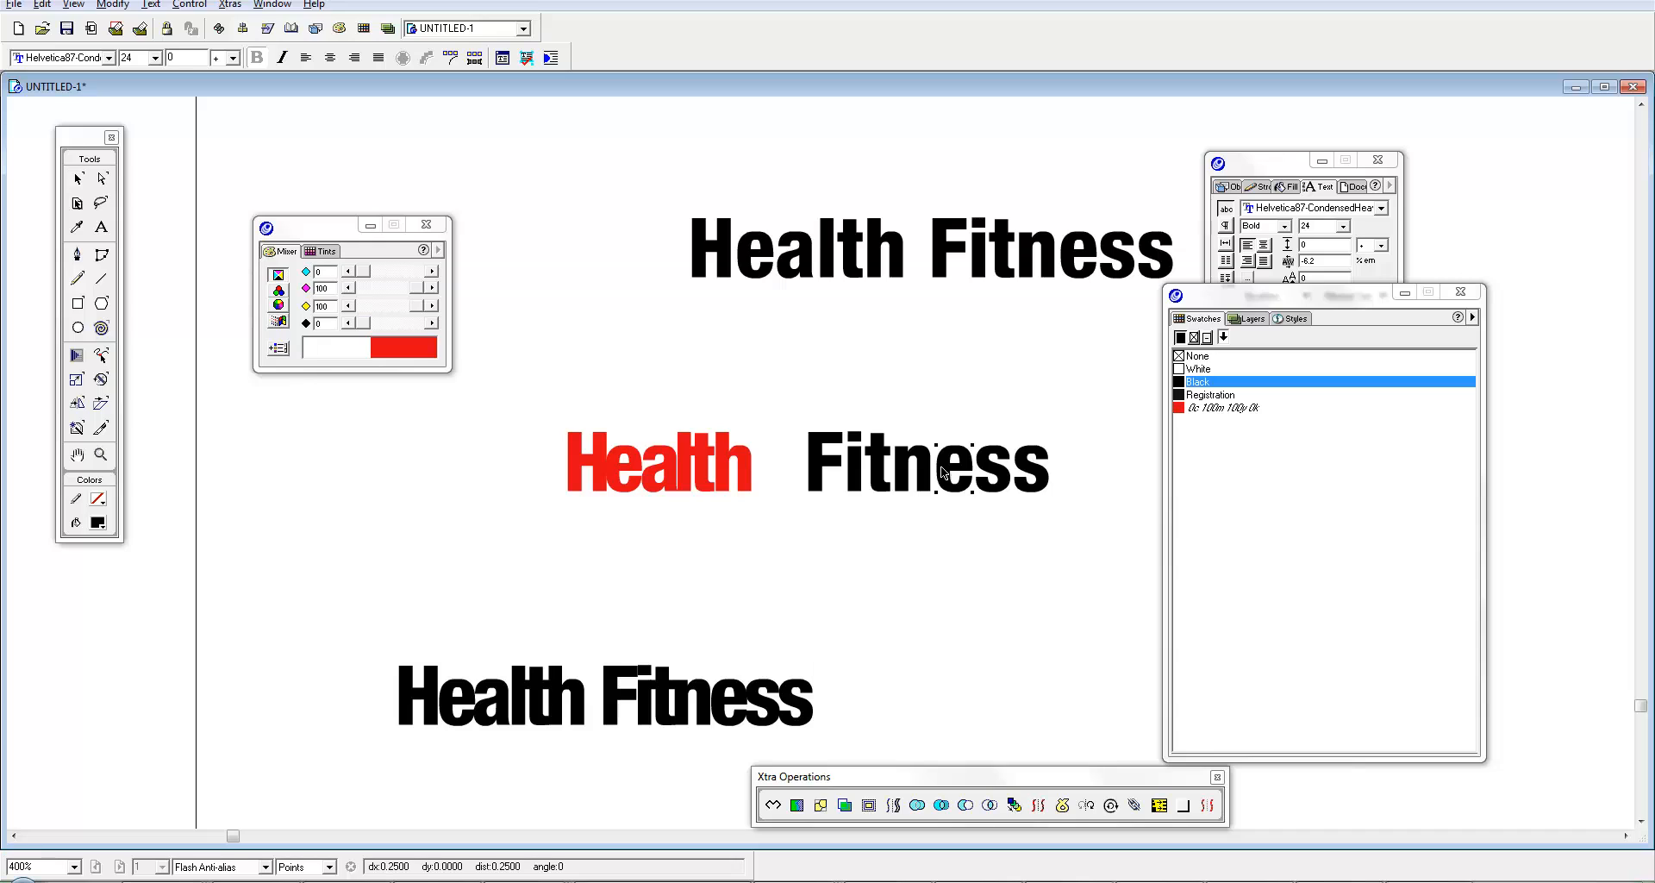
key(ctrl+space)
ctrl+click(928, 488)
key(Tab)
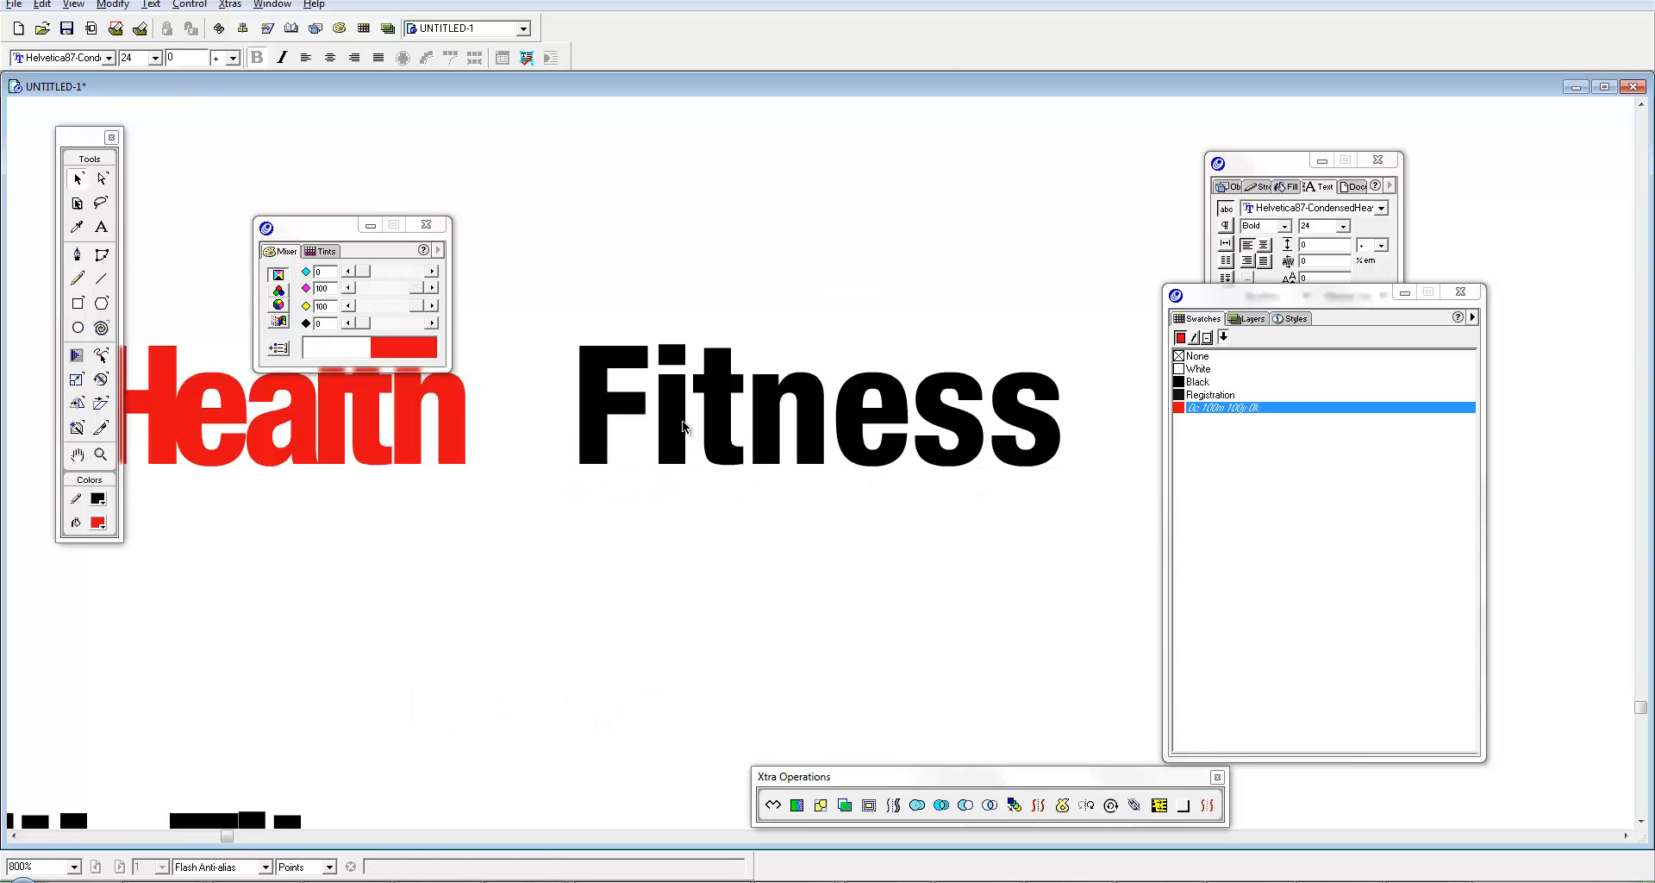
click(681, 426)
drag(681, 425, 675, 426)
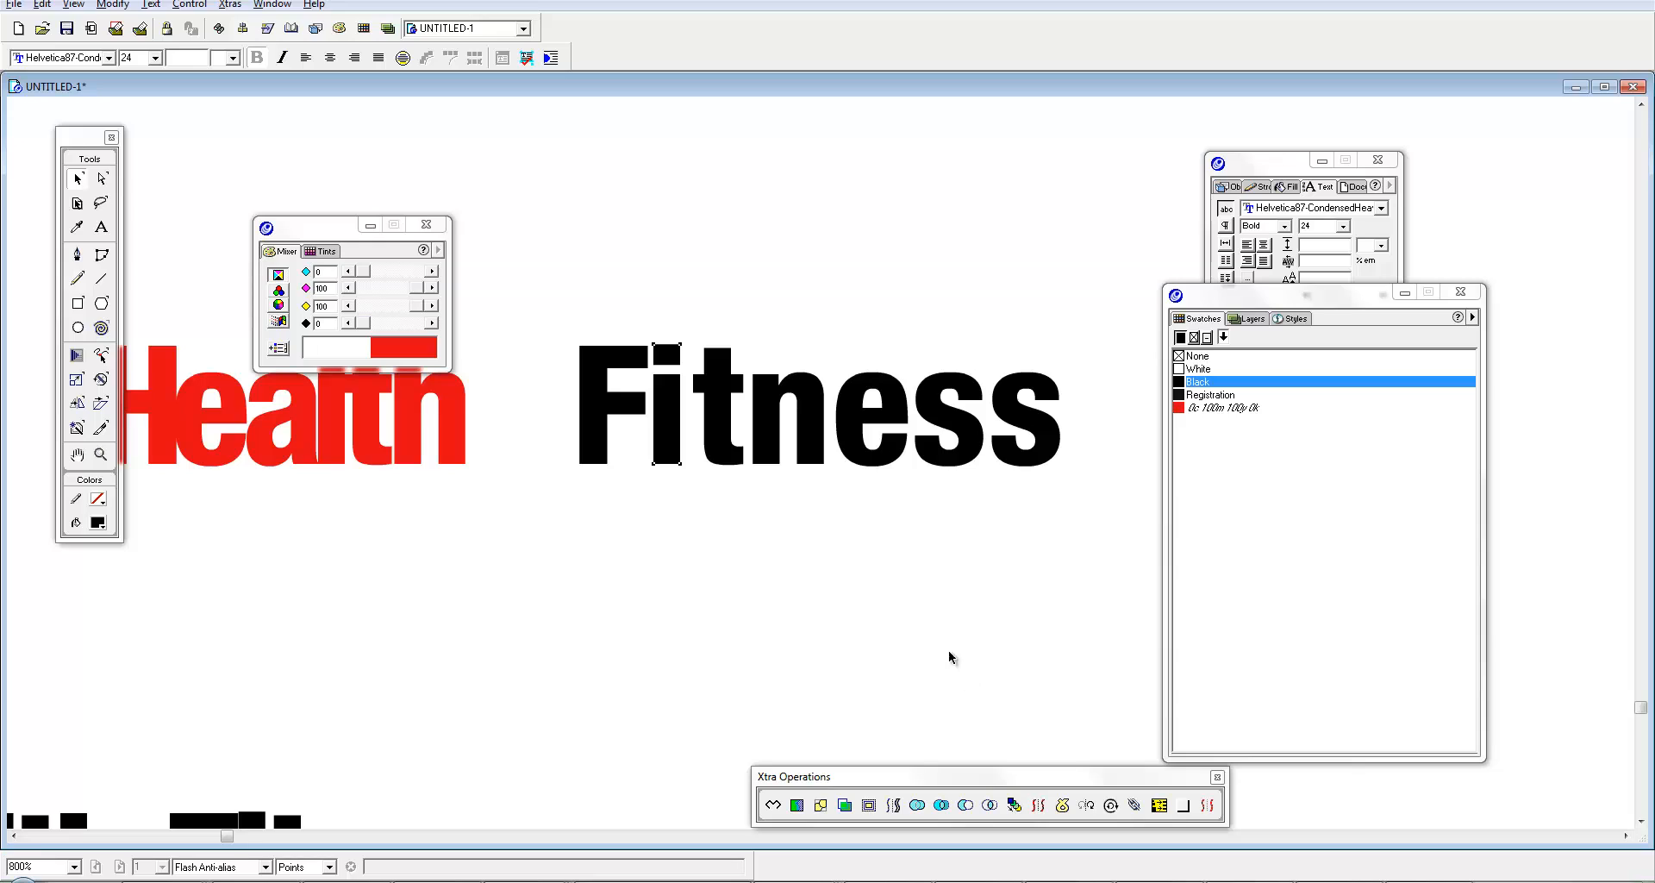
Step: Move all the letters of "Fitness" together until the word sits close beside the red "Health"
click(678, 366)
click(674, 355)
shift+click(669, 405)
drag(630, 405, 573, 403)
key(ctrl+z)
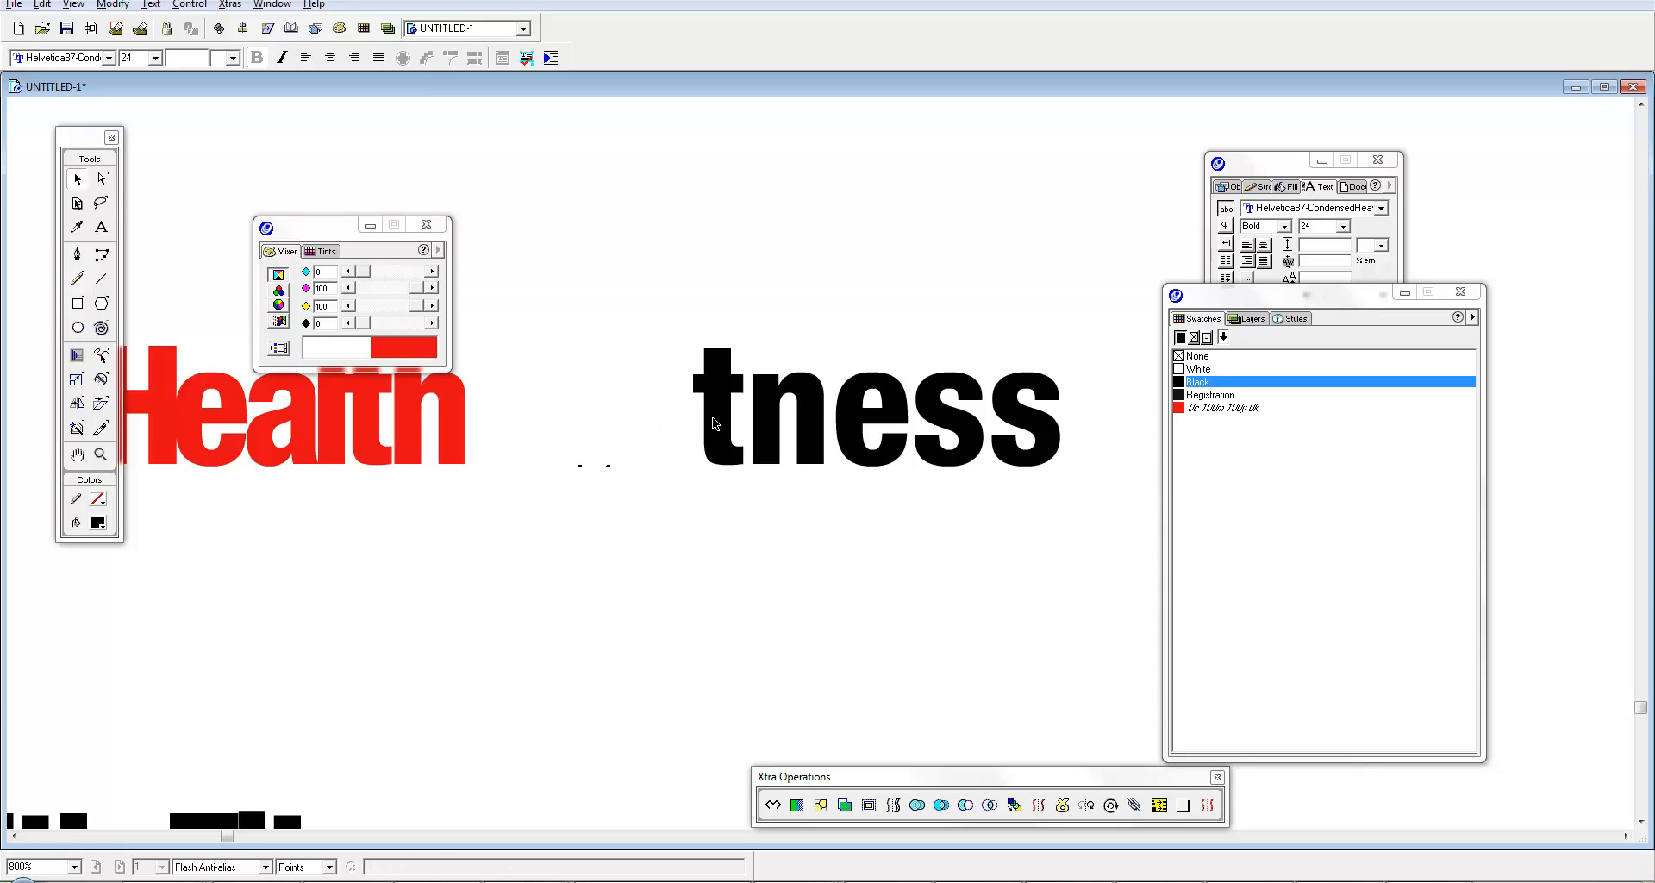
shift+click(712, 415)
shift+click(808, 387)
shift+click(863, 396)
shift+click(952, 408)
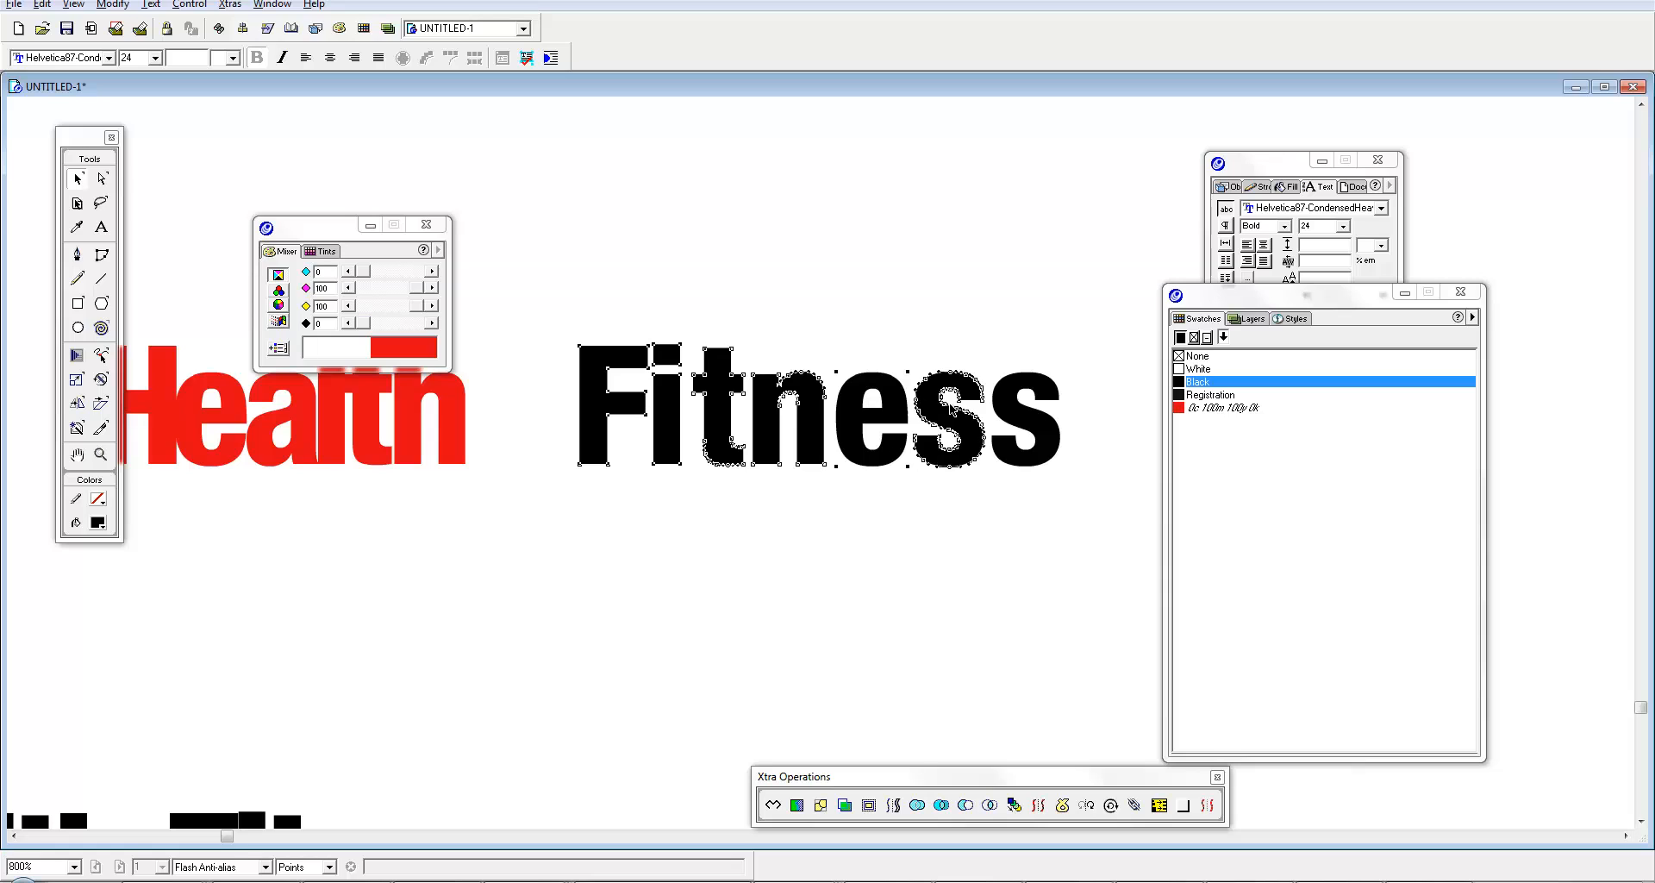
drag(1046, 420, 950, 419)
key(space)
mouse_move(673, 504)
mouse_down()
mouse_move(702, 572)
mouse_move(798, 582)
mouse_up()
Step: Nudge the i against the F of "Fitness" and shift the t and n together against the i
drag(701, 445, 691, 434)
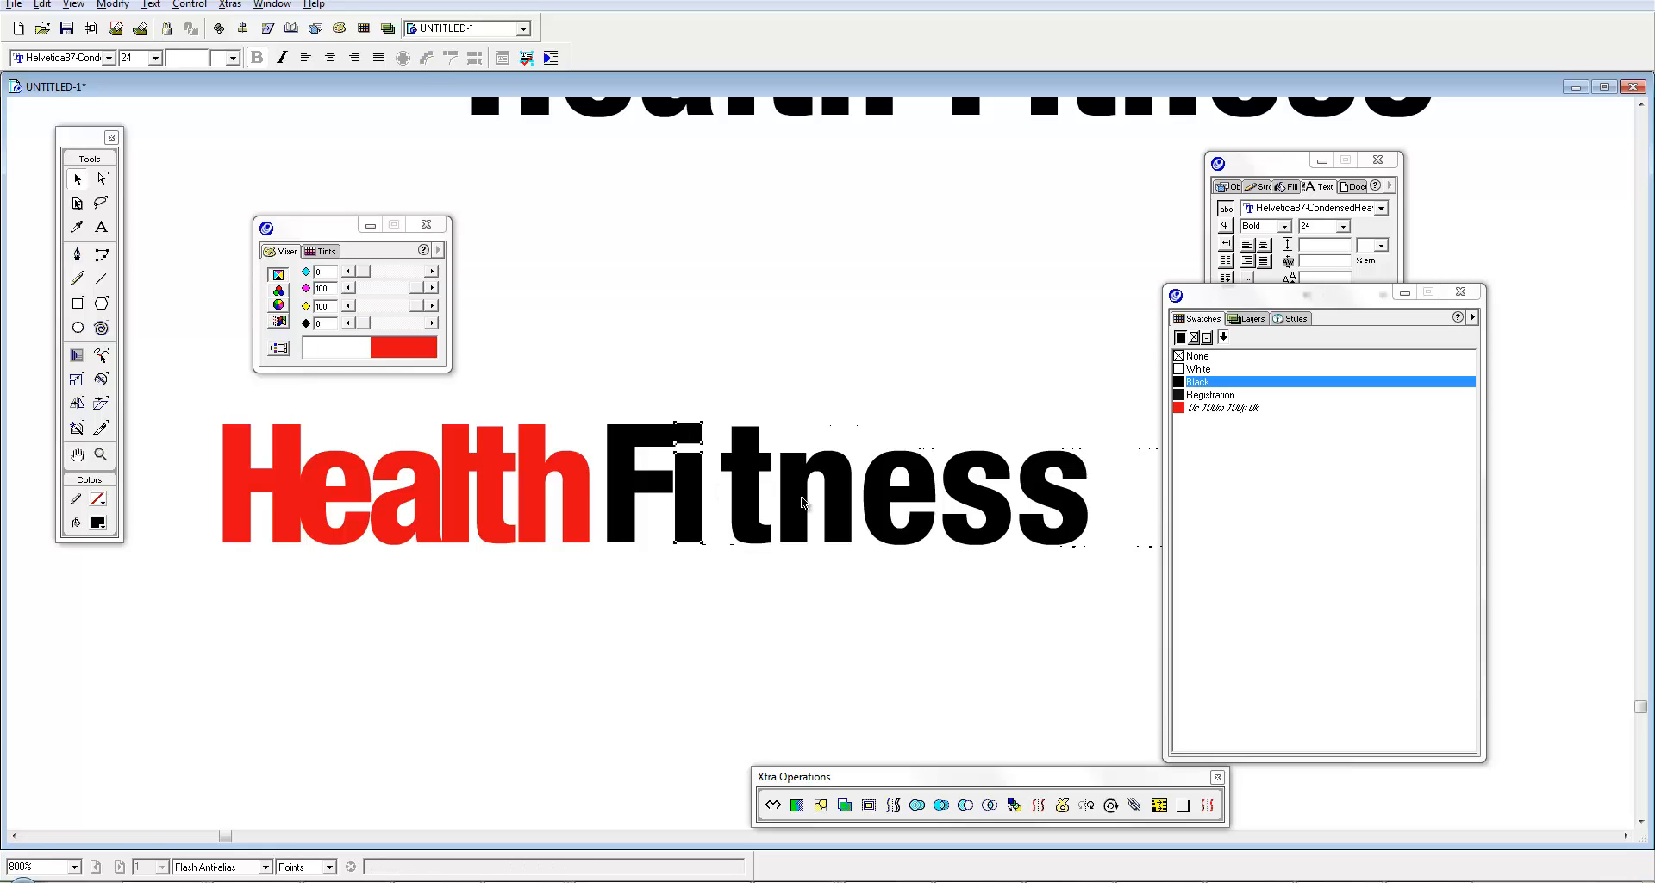
key(Left)
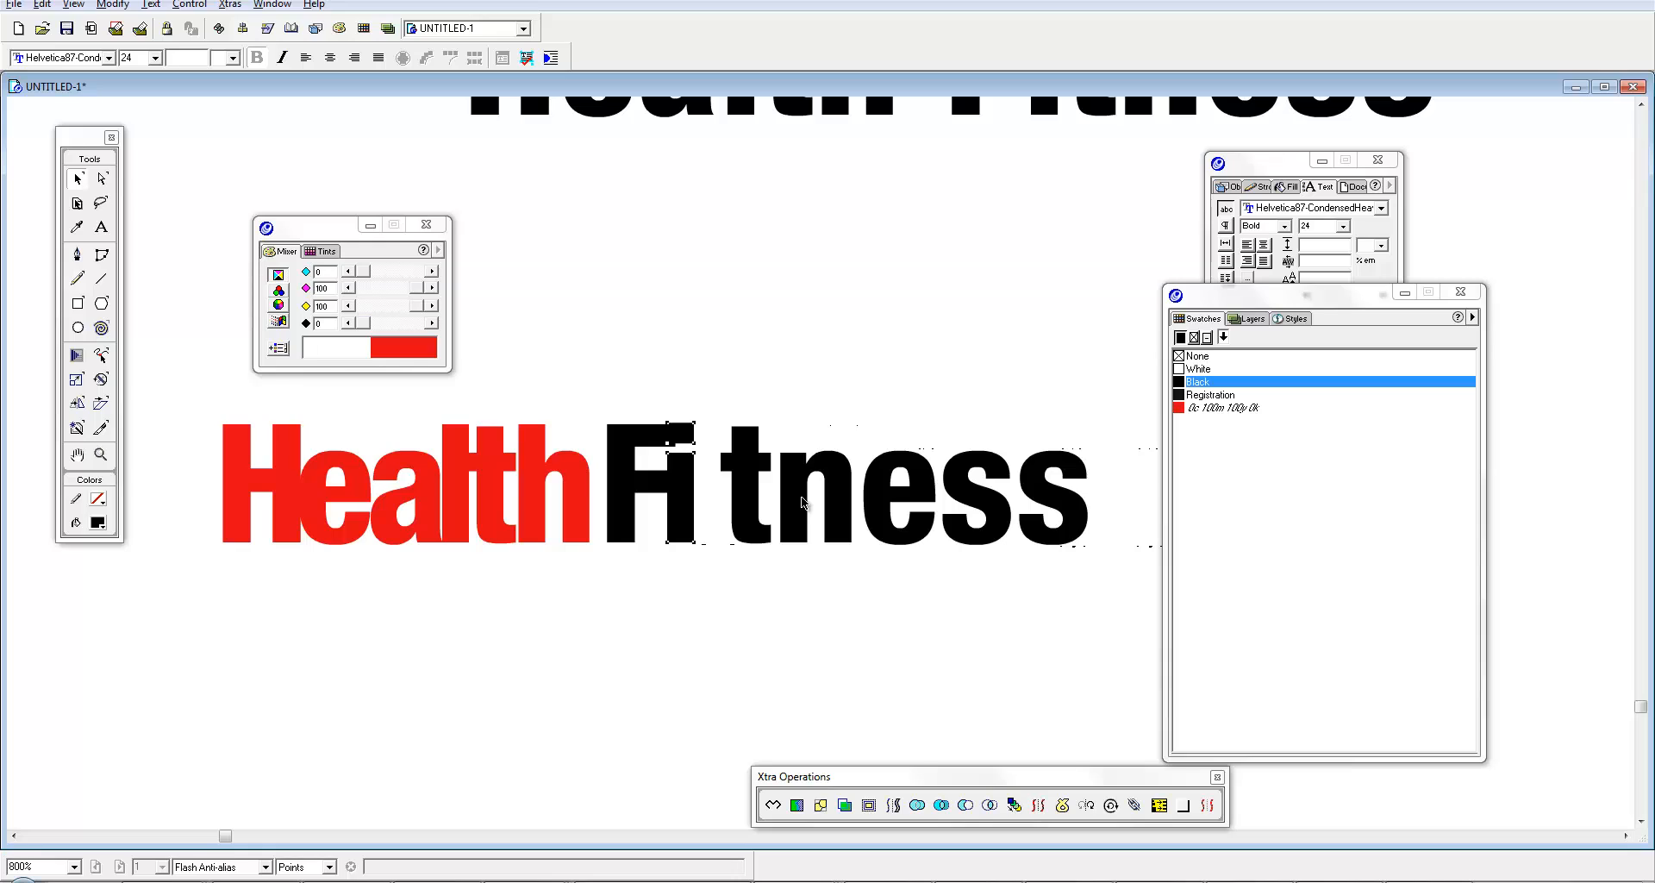
key(Right)
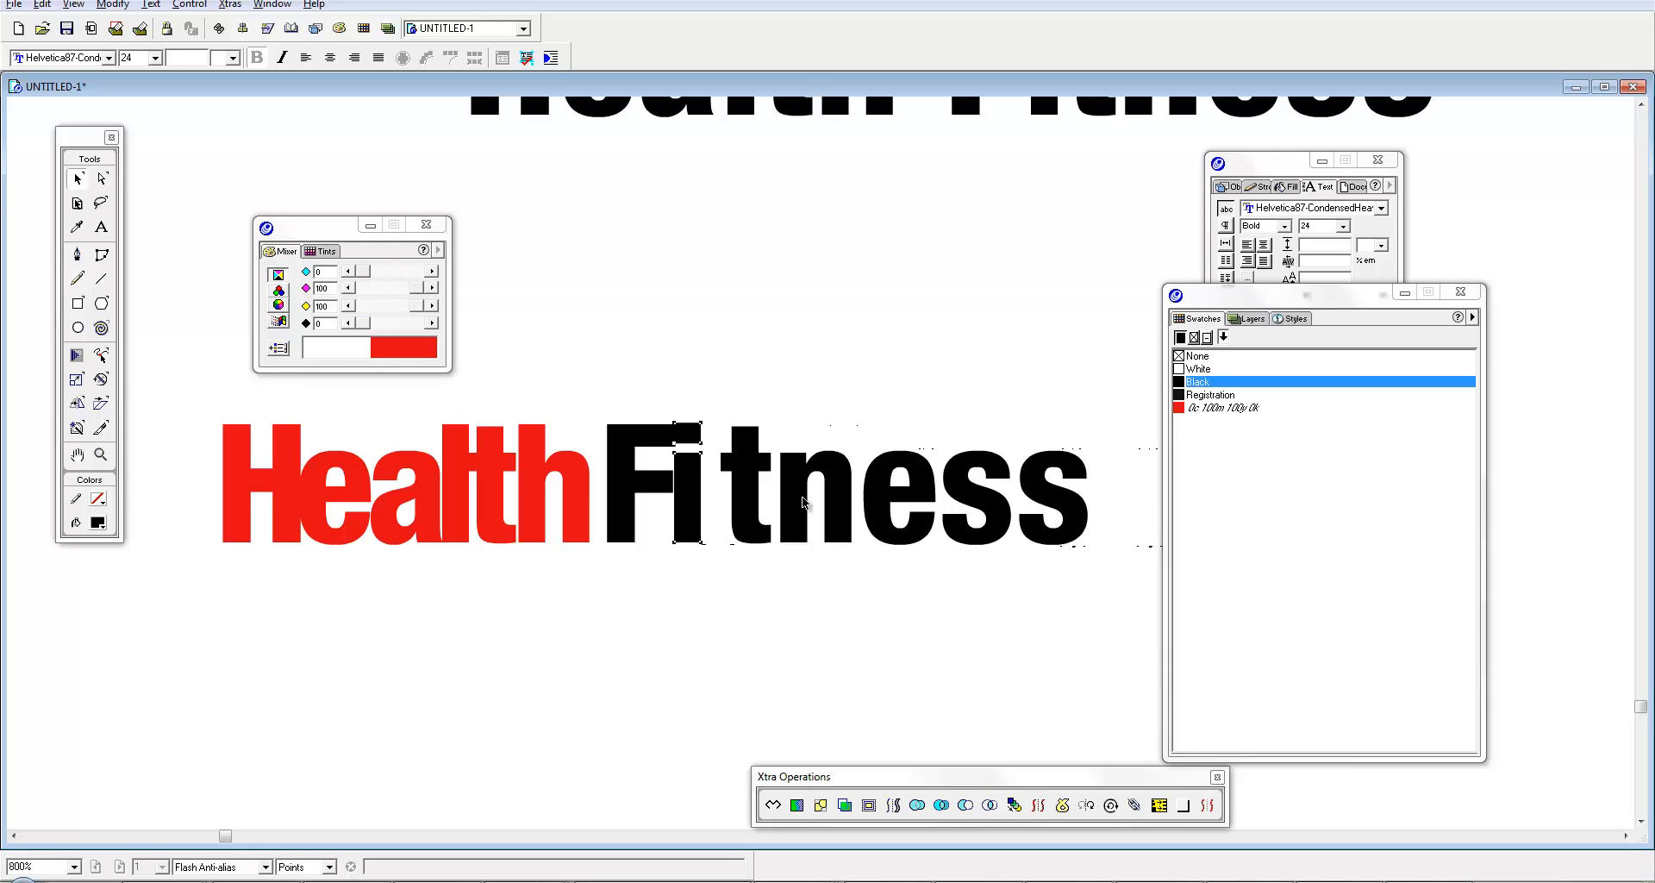
key(Tab)
click(748, 474)
shift+click(824, 461)
drag(819, 462, 784, 461)
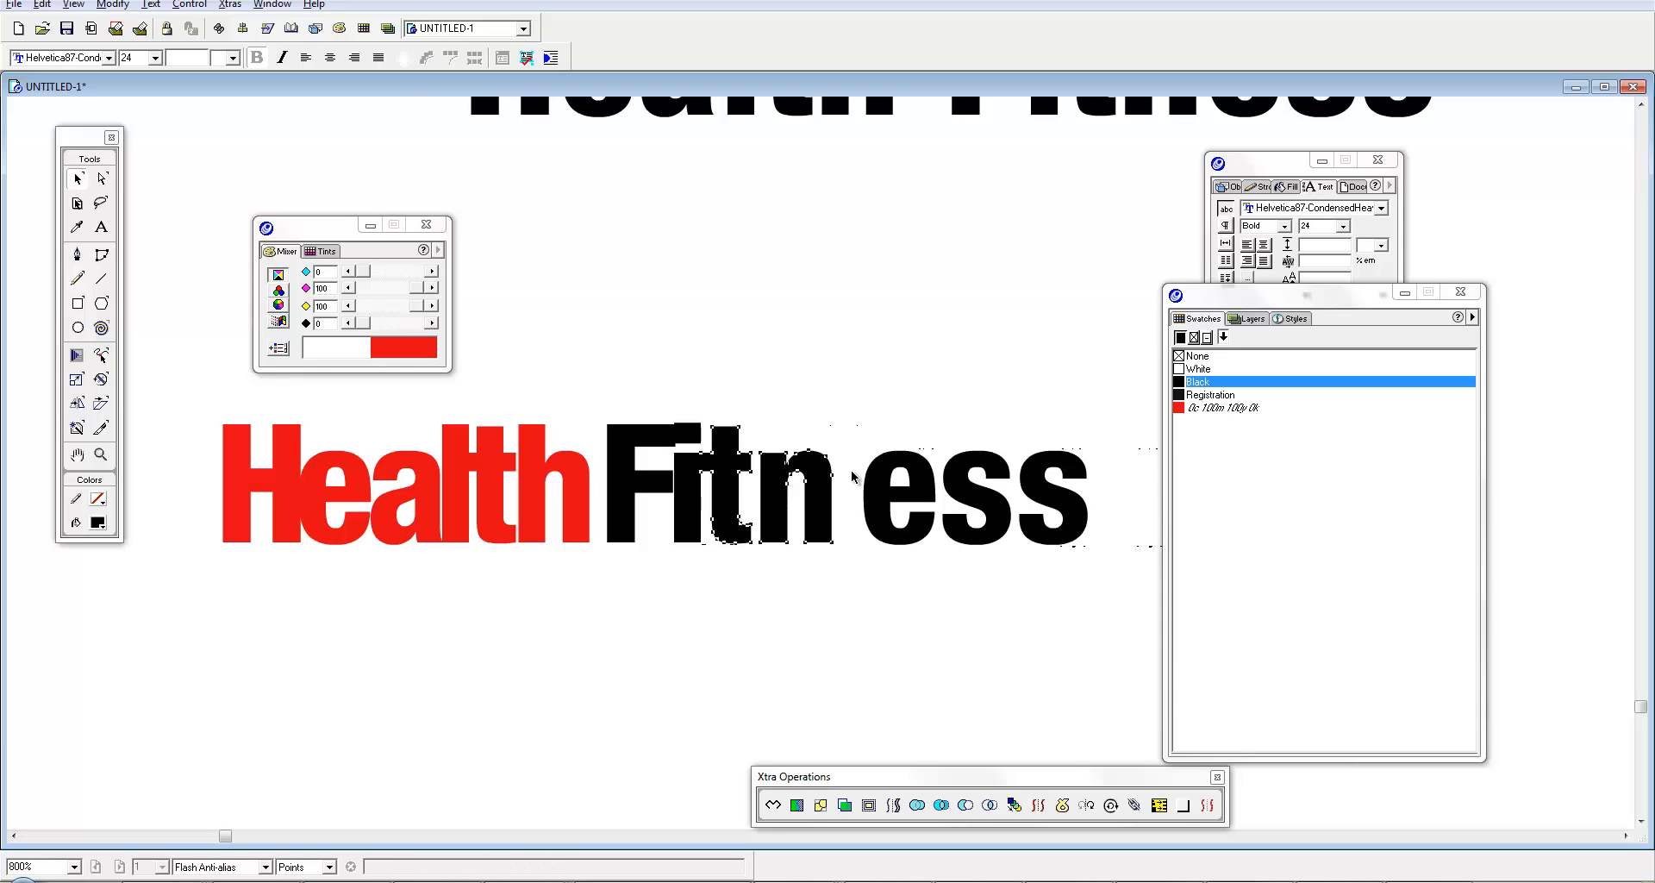
Step: Shift the e and both s letters of "Fitness" against the n and close the remaining gaps between them
click(902, 481)
shift+click(992, 492)
shift+click(1051, 498)
drag(1050, 504, 1005, 517)
key(Tab)
click(974, 508)
key(Tab)
click(1024, 516)
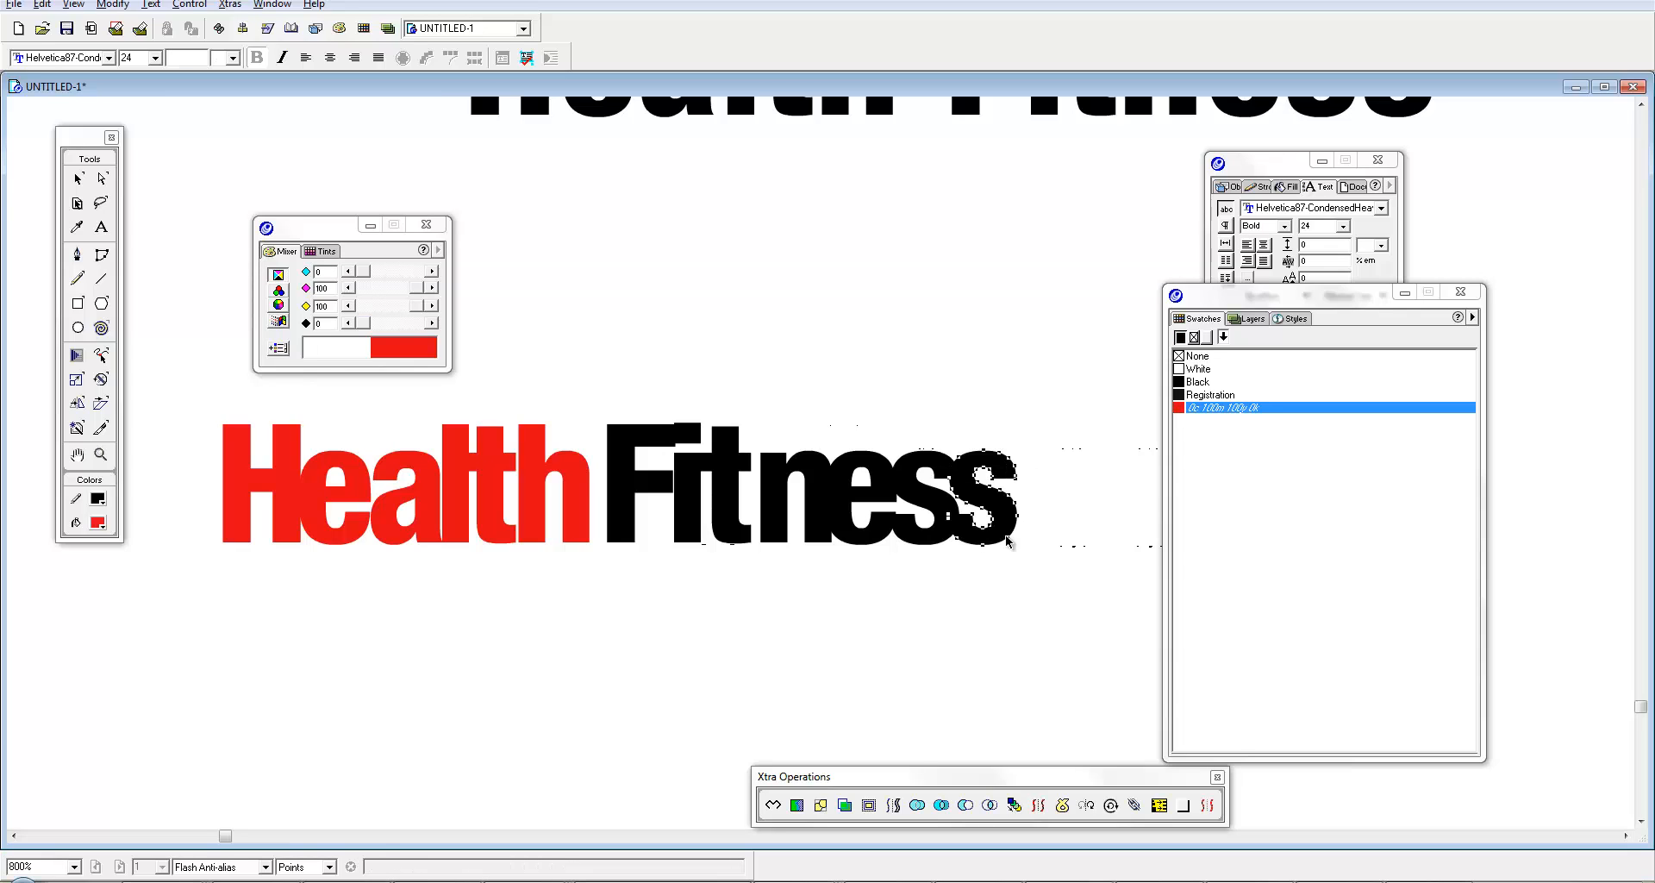
key(Tab)
Step: Delete the square dot above the i of the "Fitness" beside the red "Health"
key(space)
drag(866, 512, 889, 542)
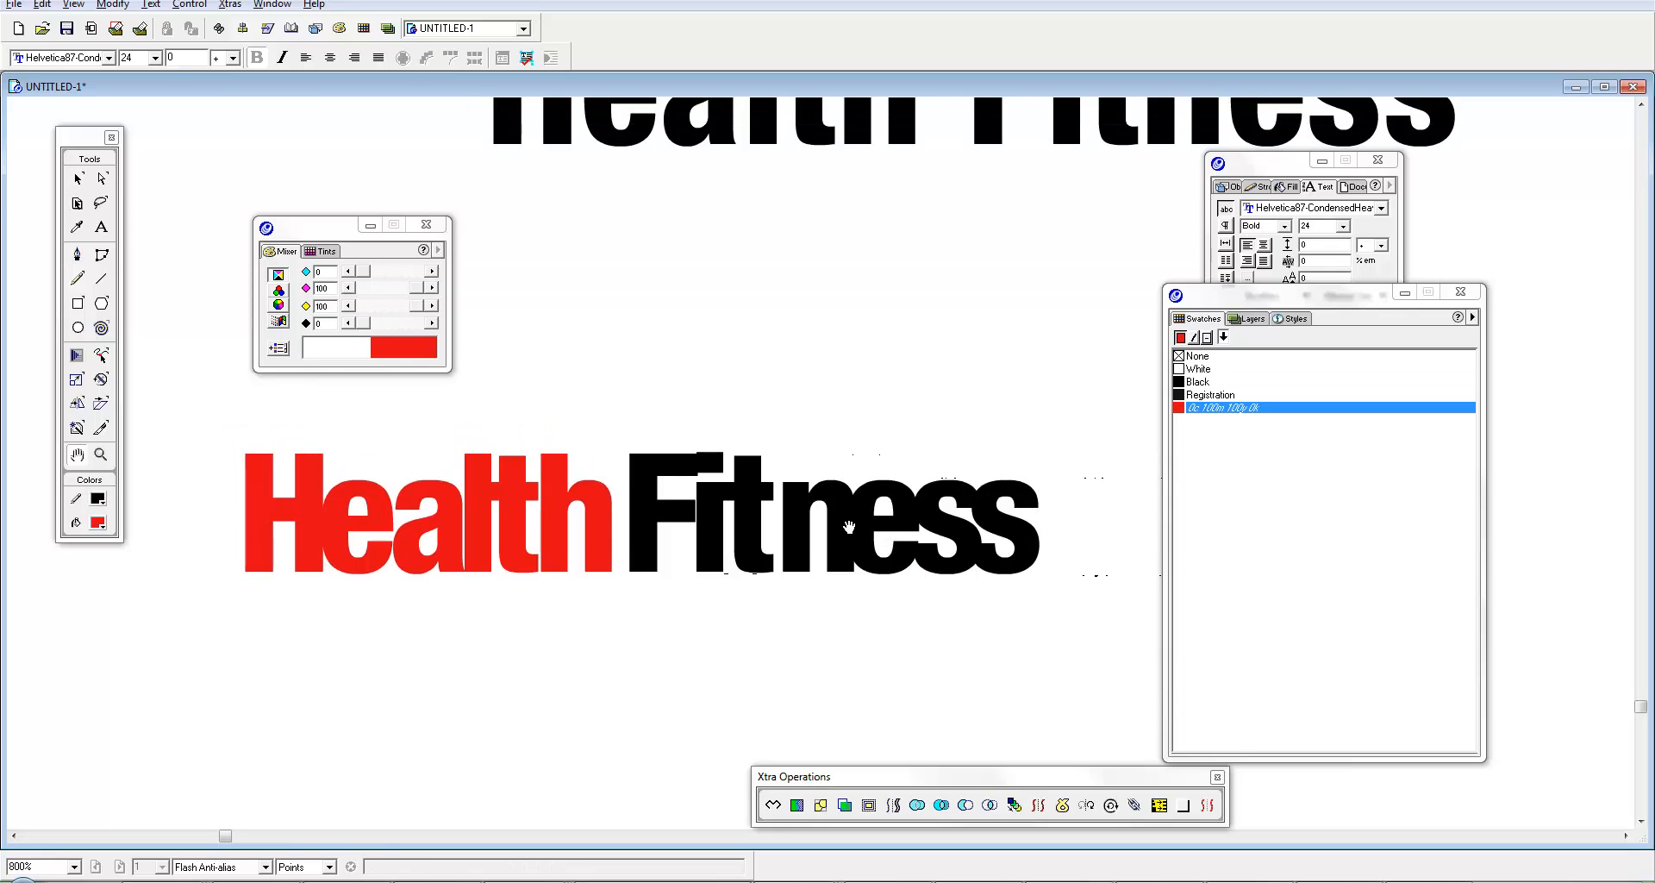
click(717, 462)
drag(716, 465, 862, 433)
key(Tab)
key(space)
click(774, 420)
key(Tab)
key(space)
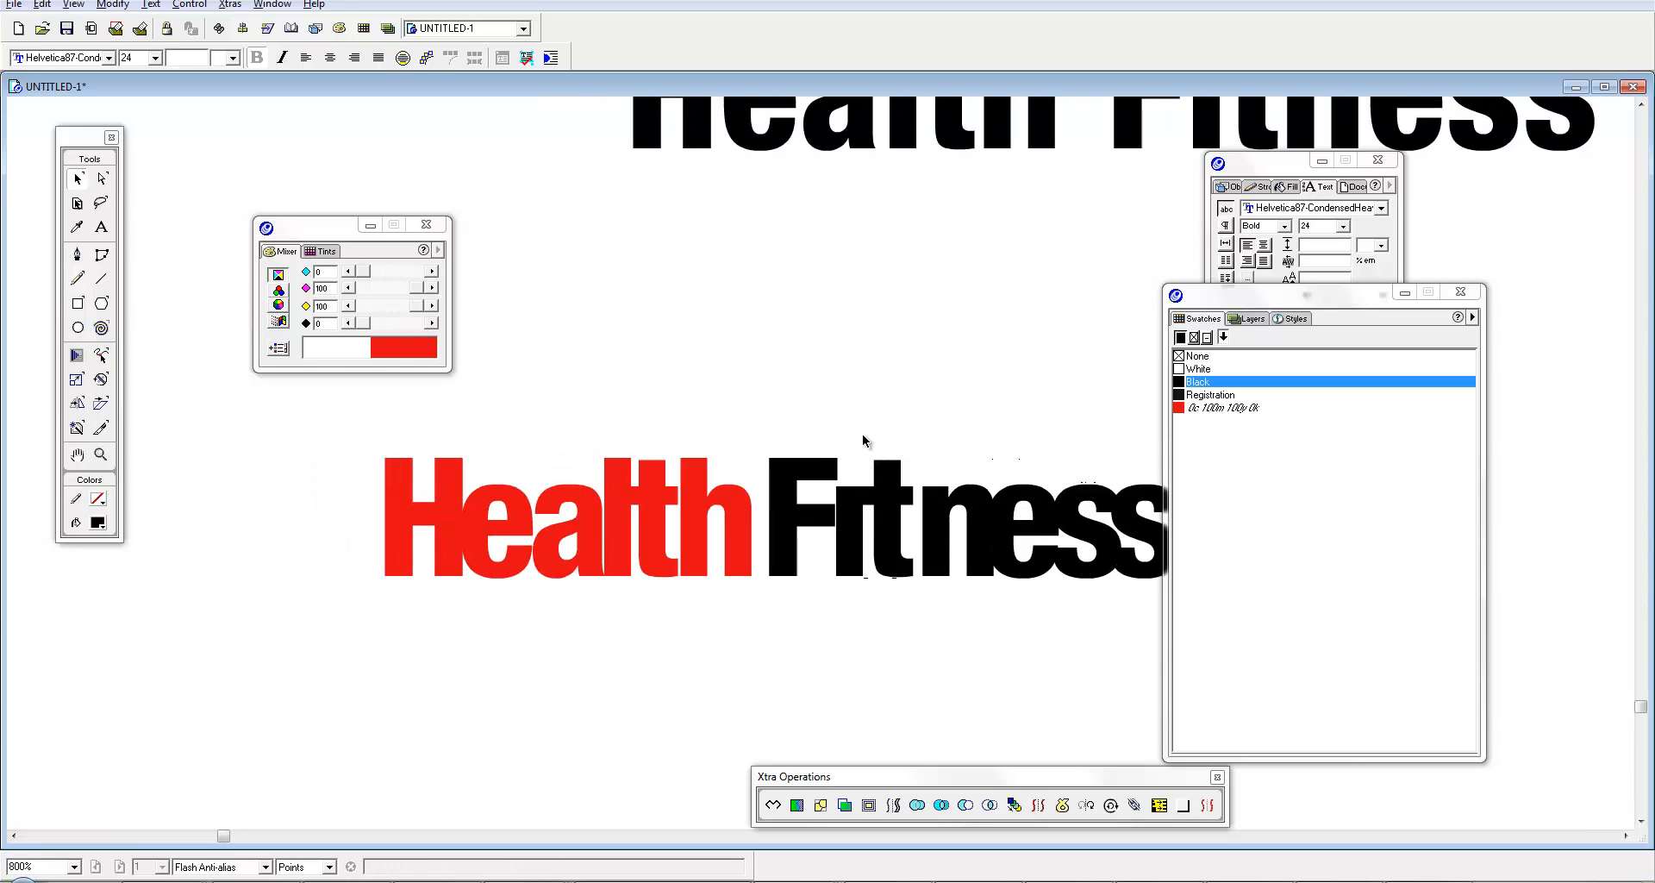
click(863, 435)
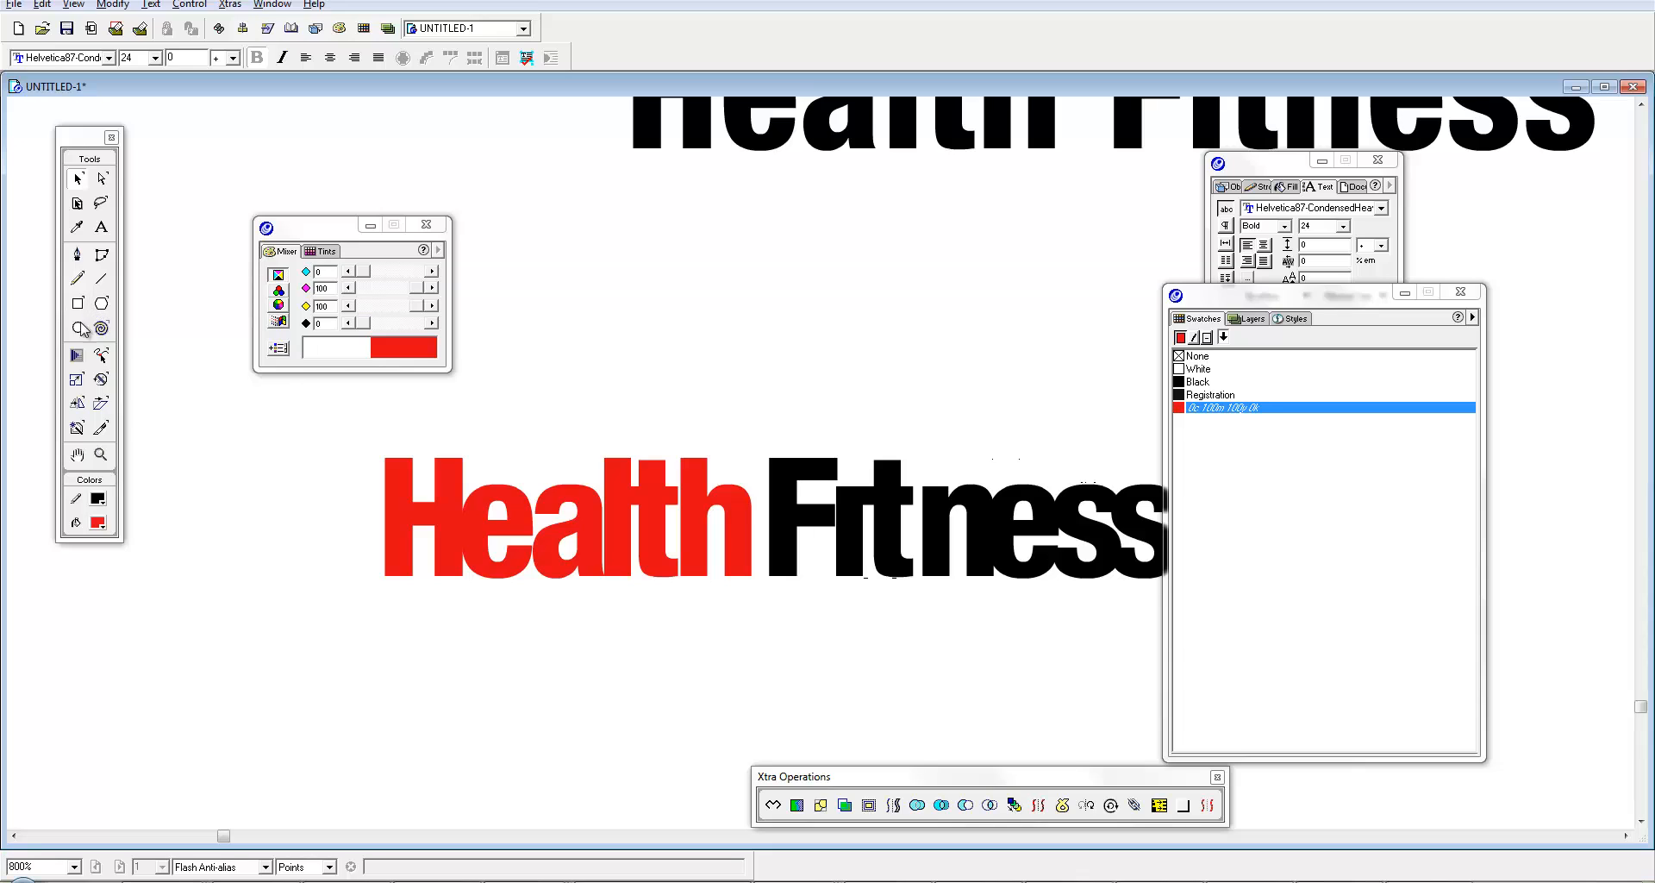
Step: Draw a small circle above the stem of the i in "Fitness" as its new dot
click(79, 328)
drag(839, 436, 868, 457)
key(Tab)
key(v)
click(863, 460)
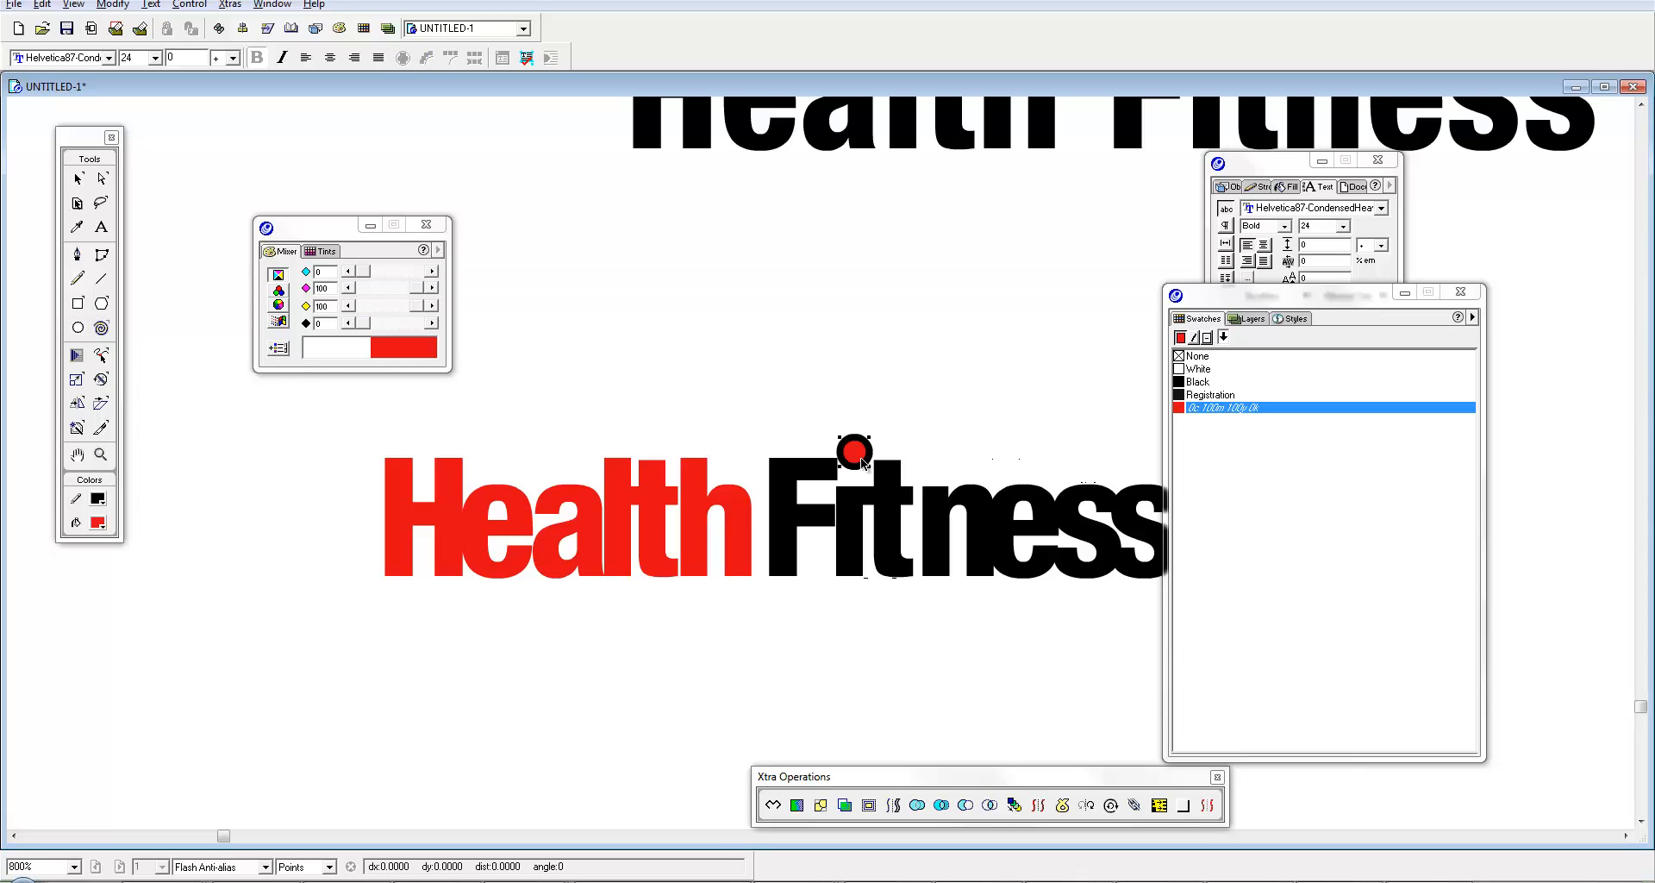
Step: Remove the stroke from the circle above the i and fill it with black
click(1178, 338)
click(1188, 355)
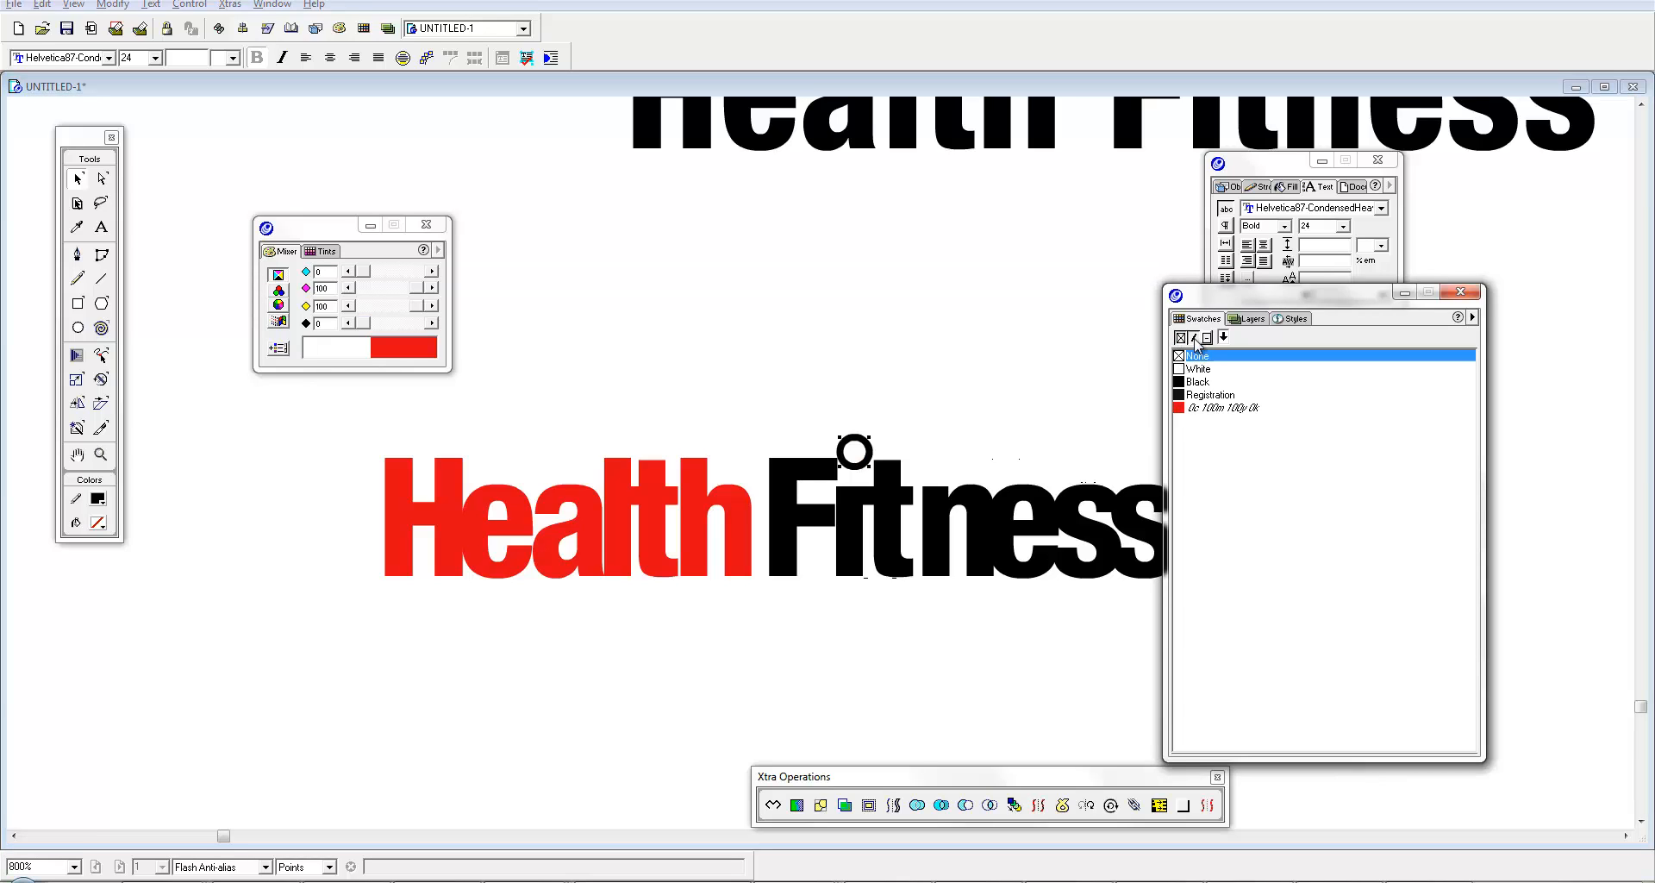
click(1194, 337)
click(1191, 355)
click(1180, 337)
click(1197, 381)
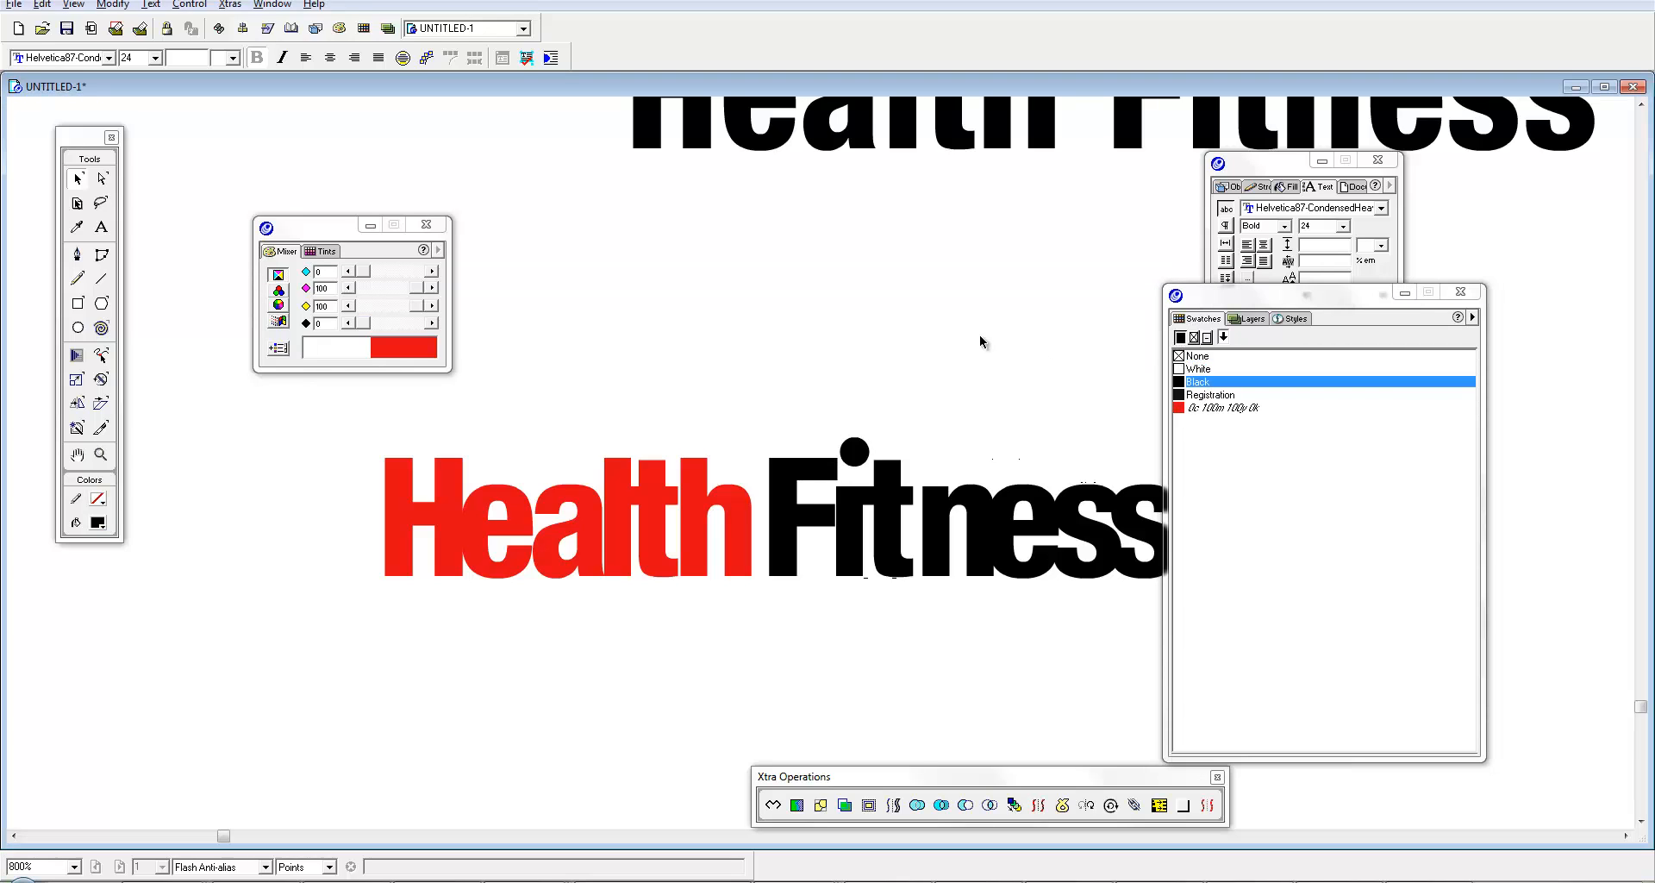
Step: Shift the letters "ness" of "Fitness" closer to the t, and duplicate the red and black logo directly below itself
key(ctrl+alt+space)
ctrl+alt+click(927, 443)
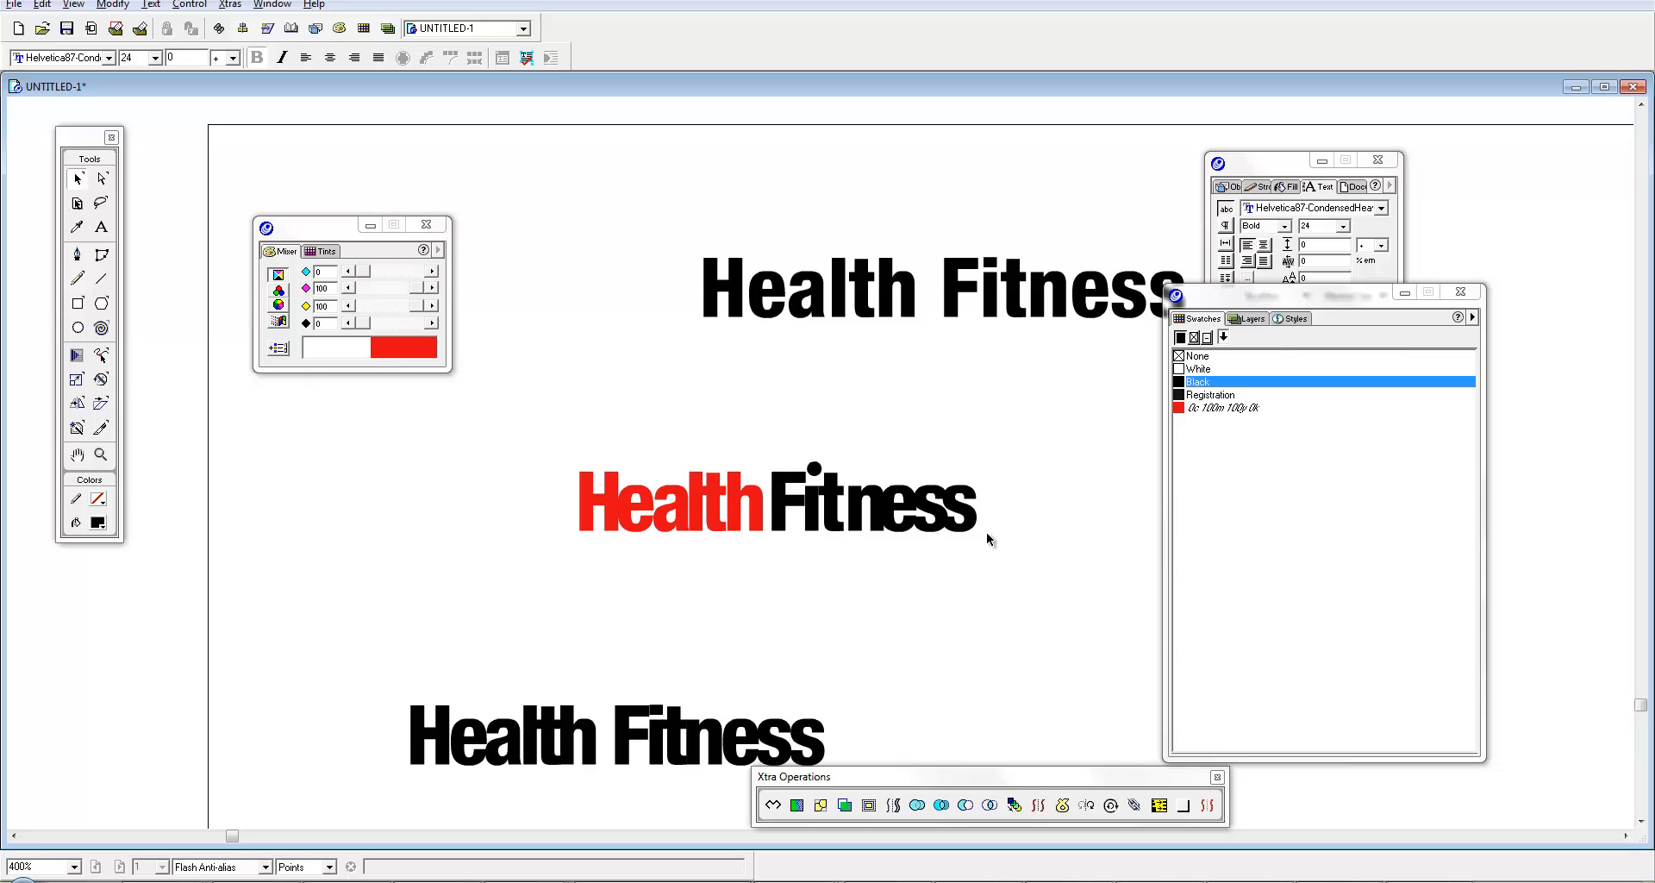
click(888, 498)
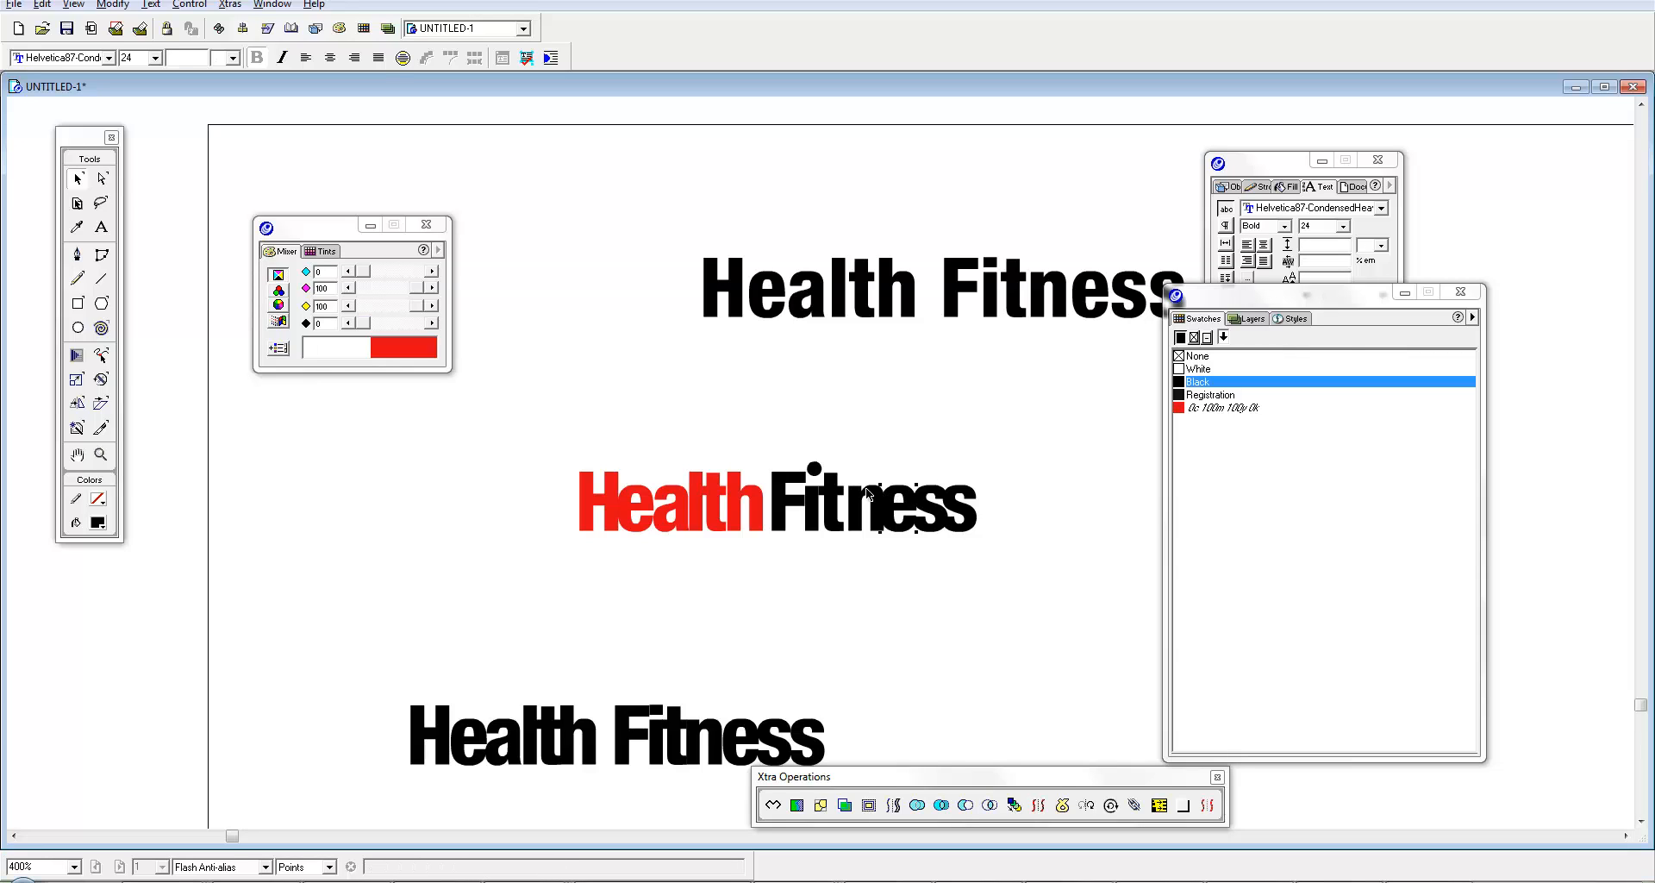
drag(868, 493, 966, 513)
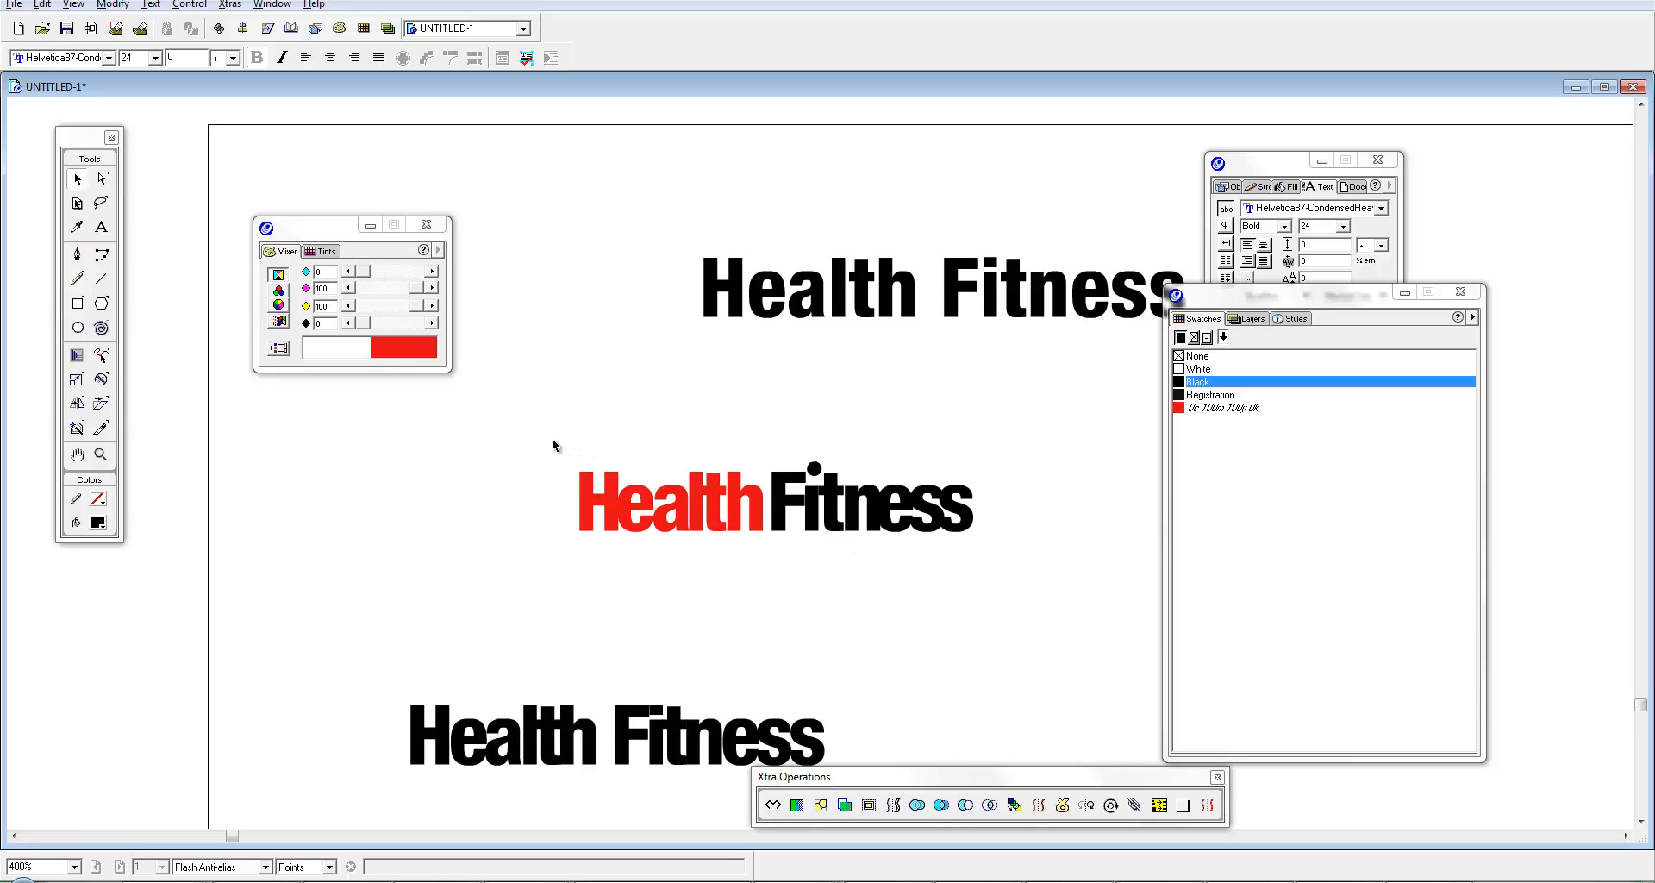
drag(552, 438, 1013, 565)
mouse_move(623, 543)
mouse_down()
mouse_move(641, 389)
mouse_move(650, 488)
mouse_up()
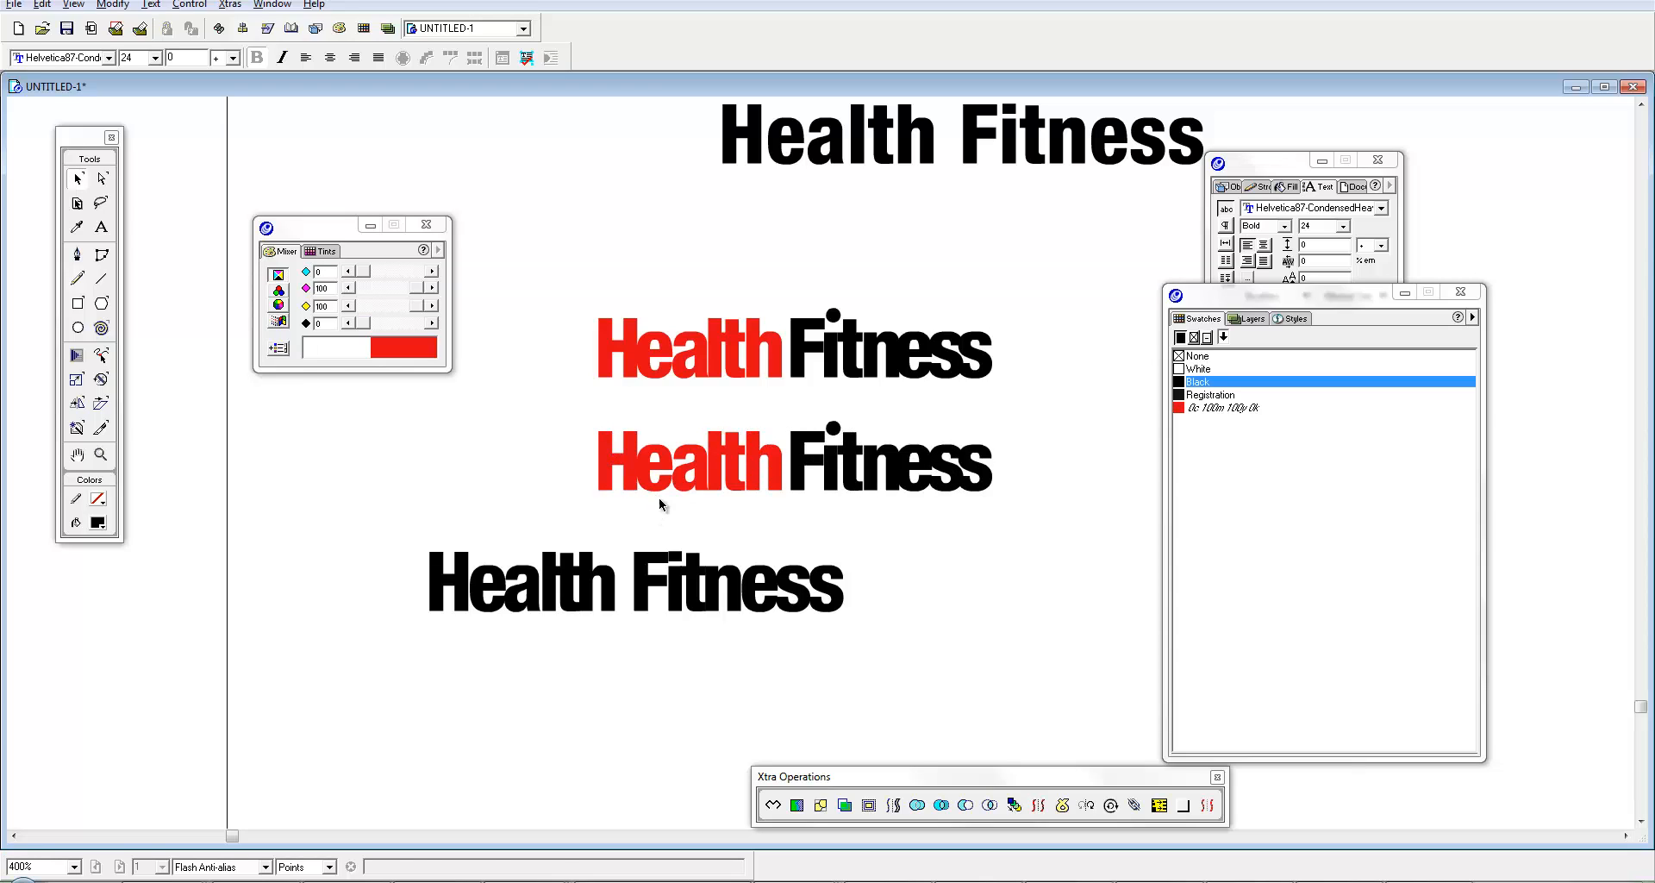
Step: Give all letters of the duplicated red and black logo a white stroke with a width of 0.25
click(659, 484)
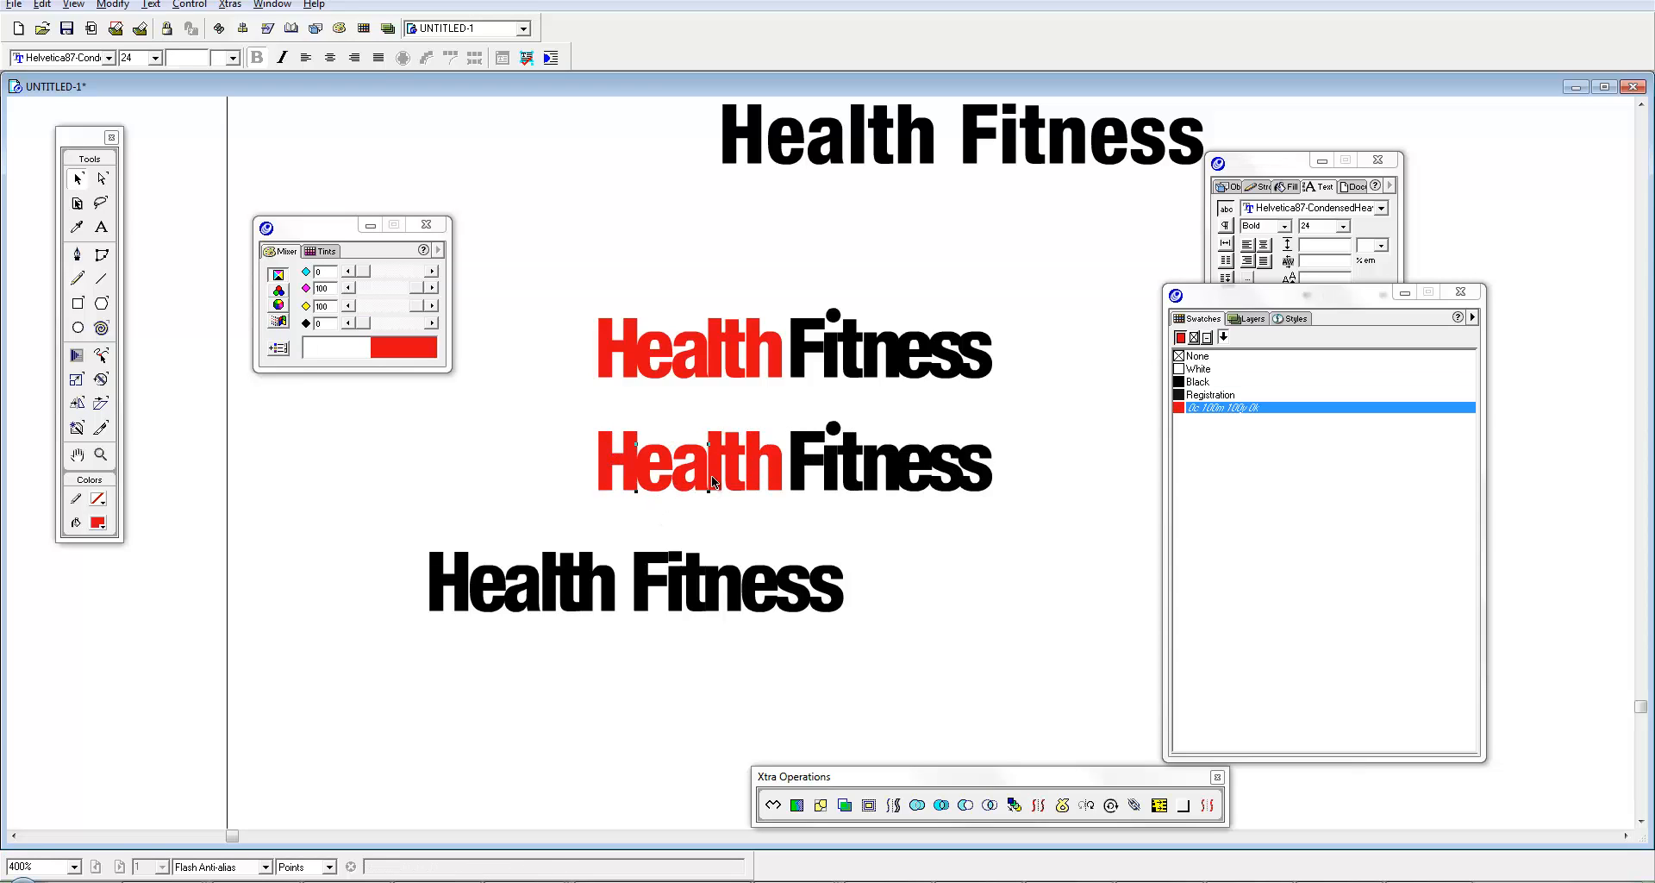
drag(712, 478, 800, 463)
click(565, 443)
drag(1007, 510, 1010, 512)
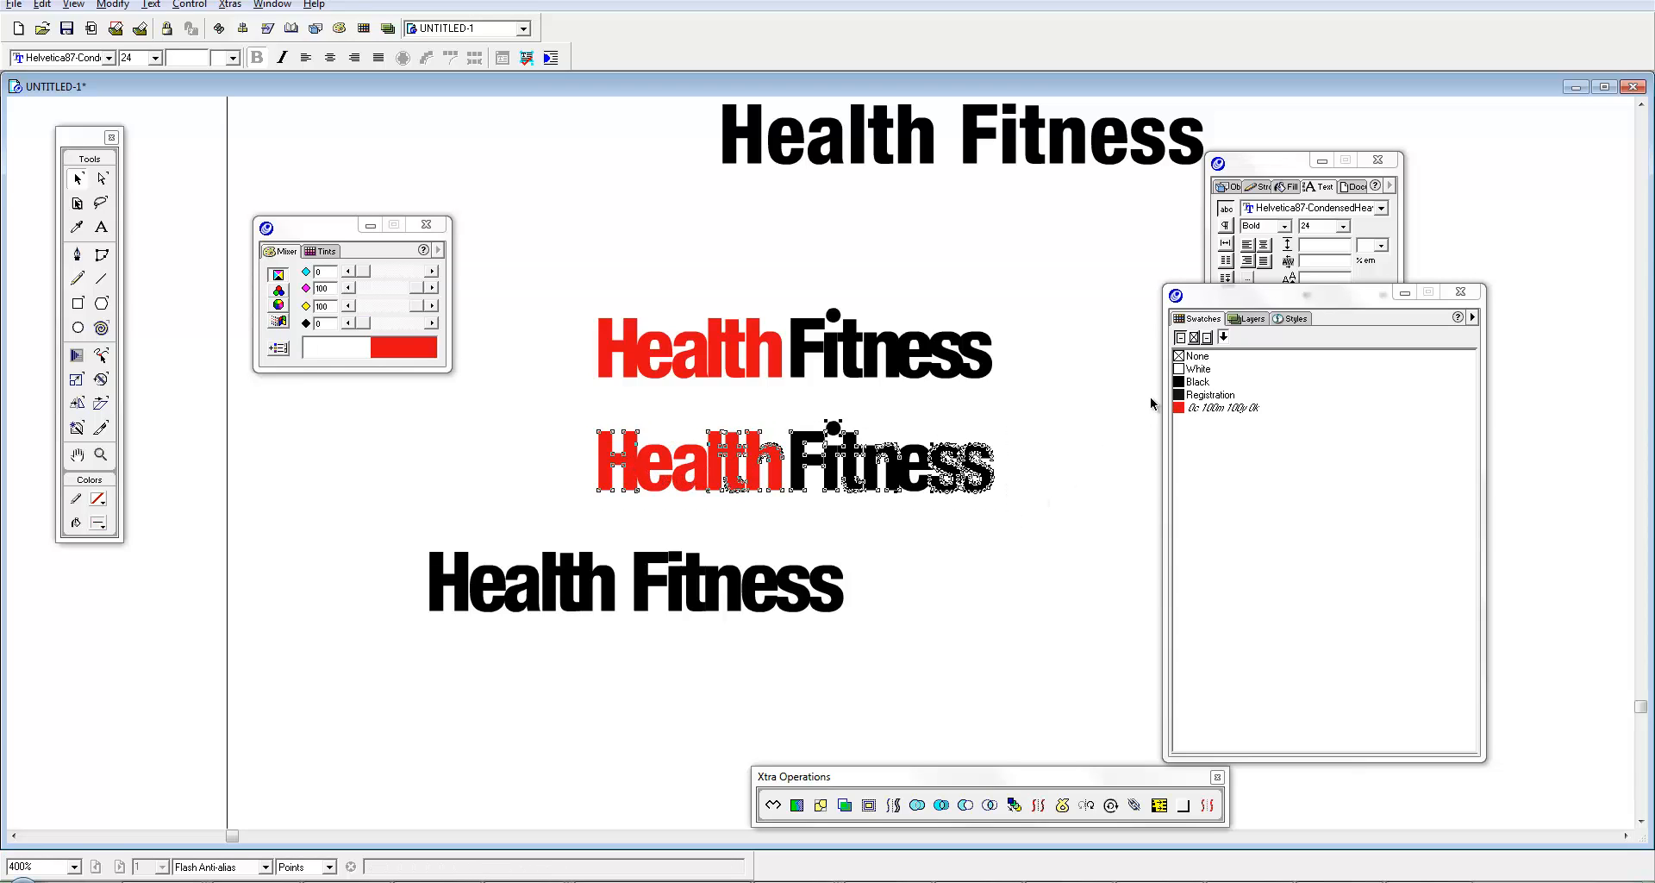
click(1195, 336)
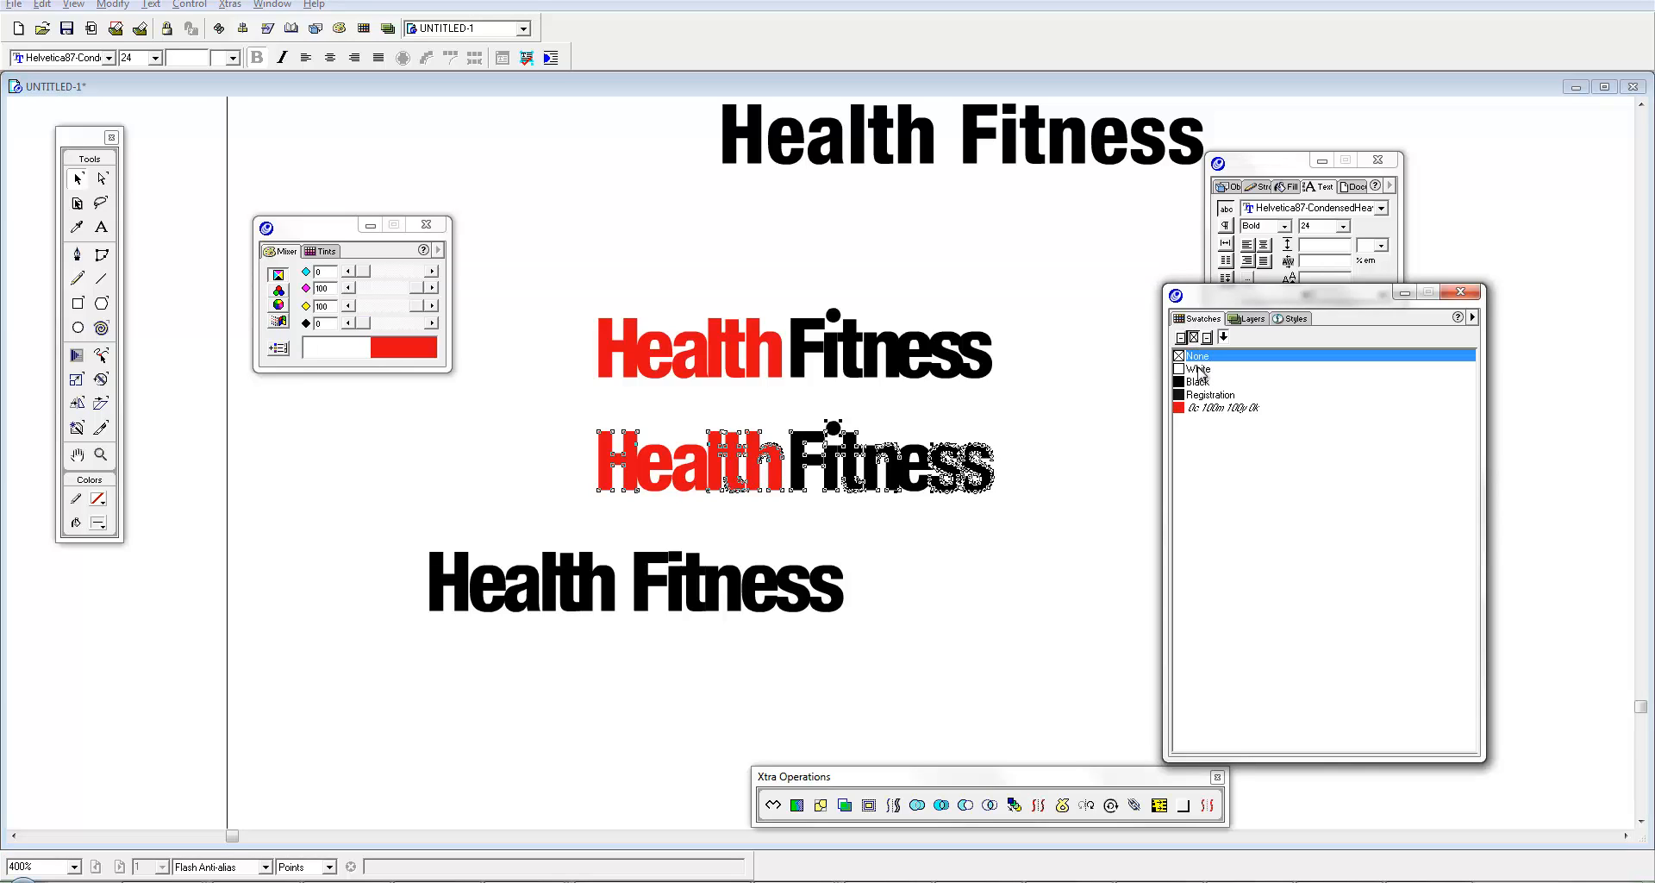
click(1203, 369)
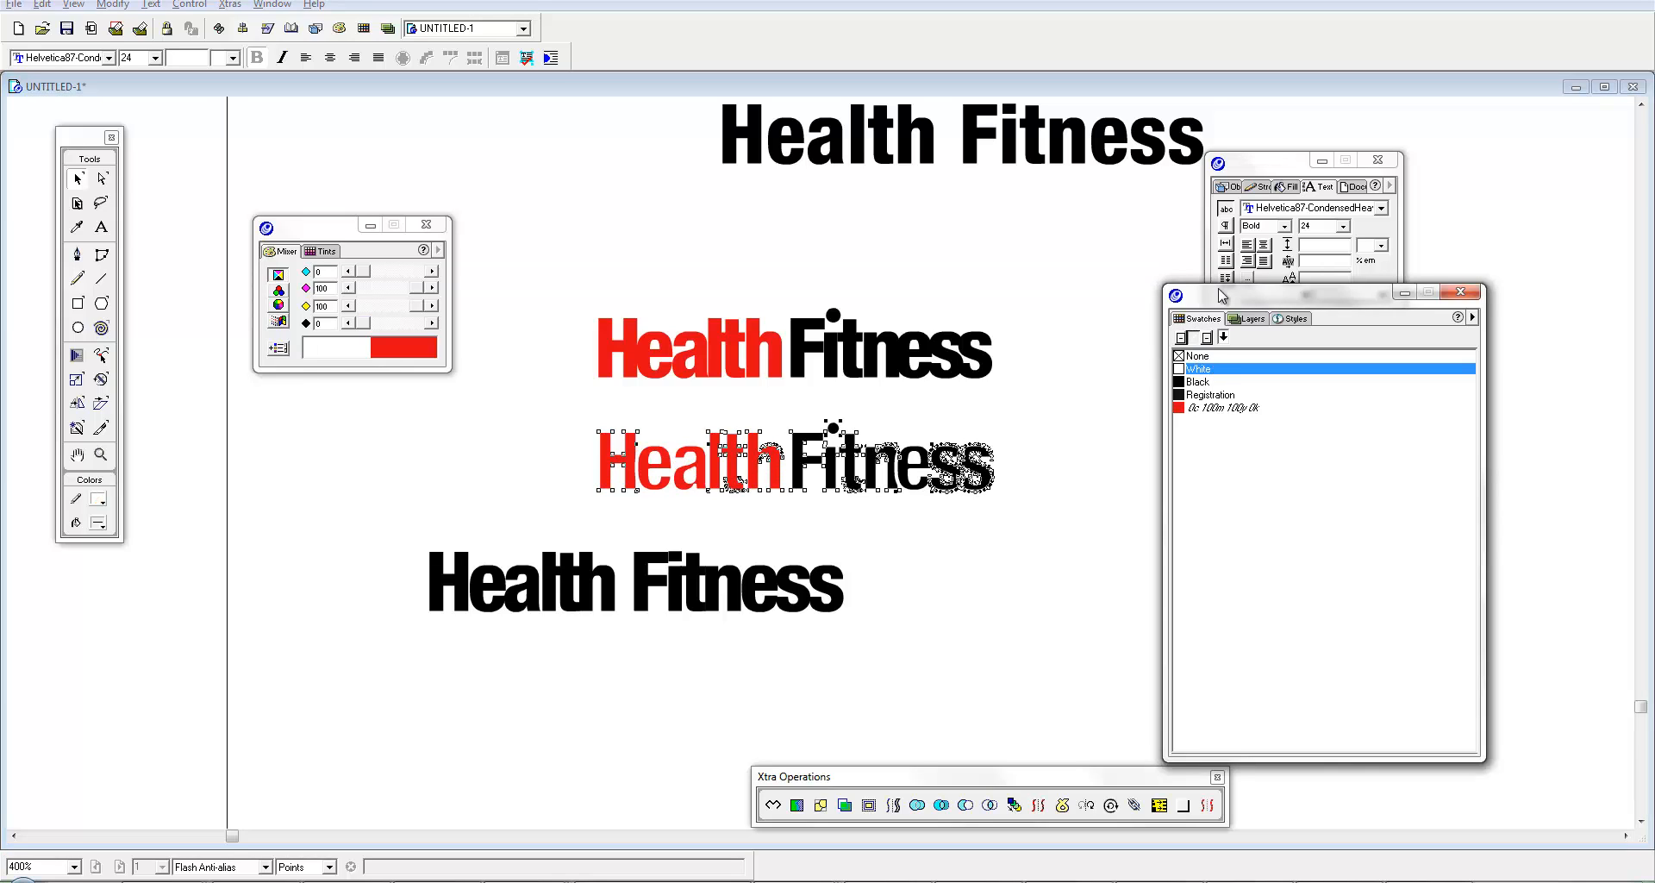
click(1260, 189)
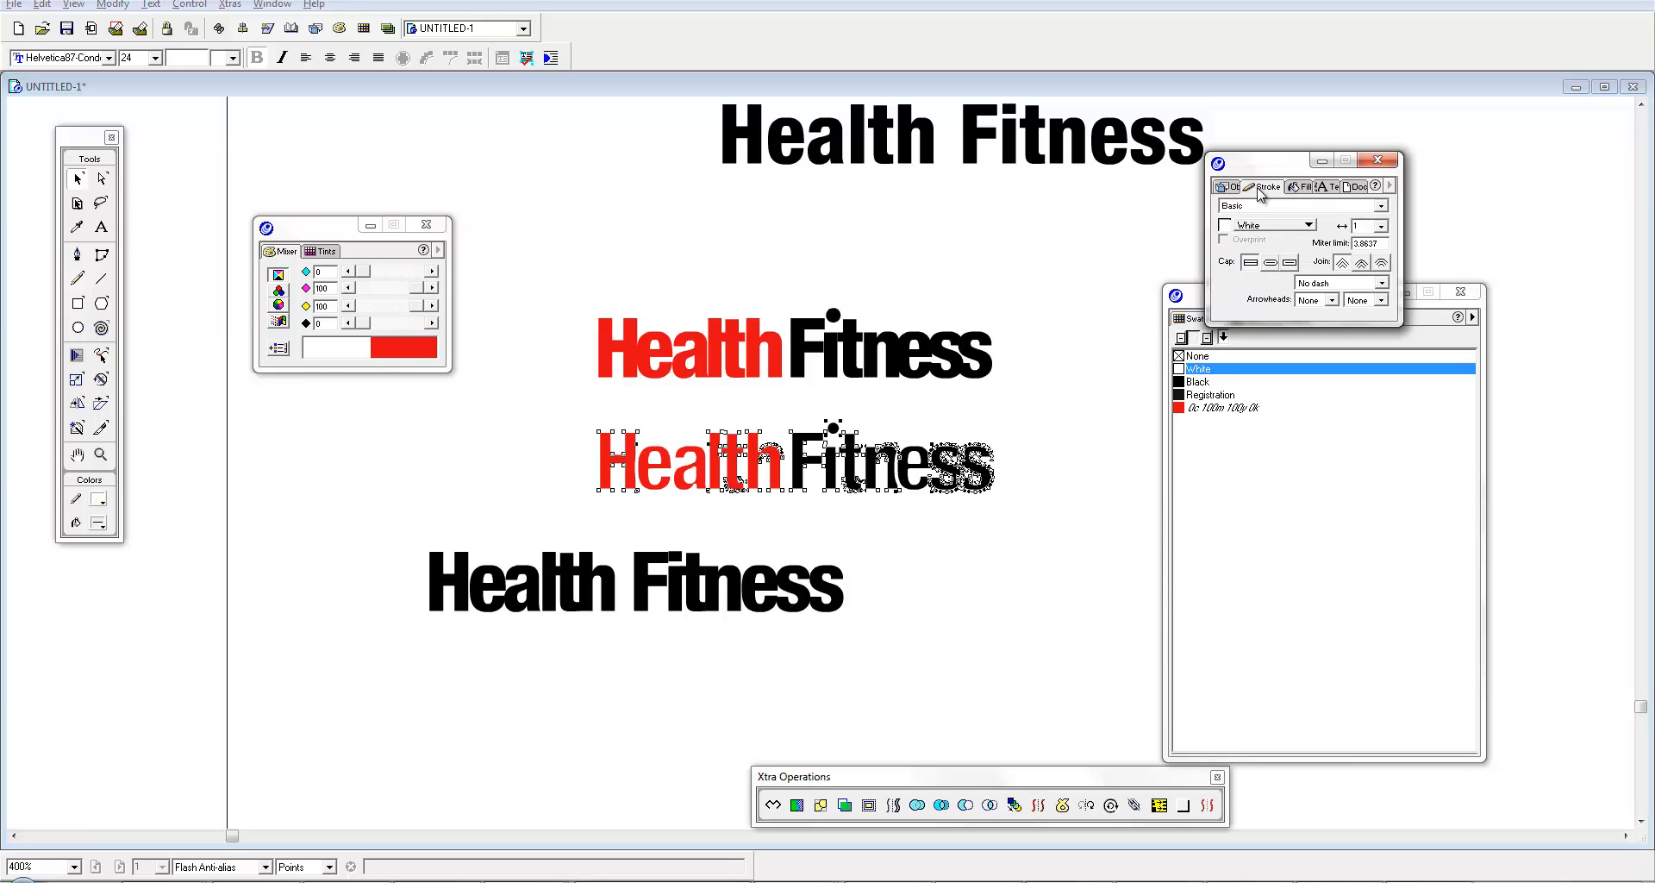
click(1381, 226)
click(1379, 243)
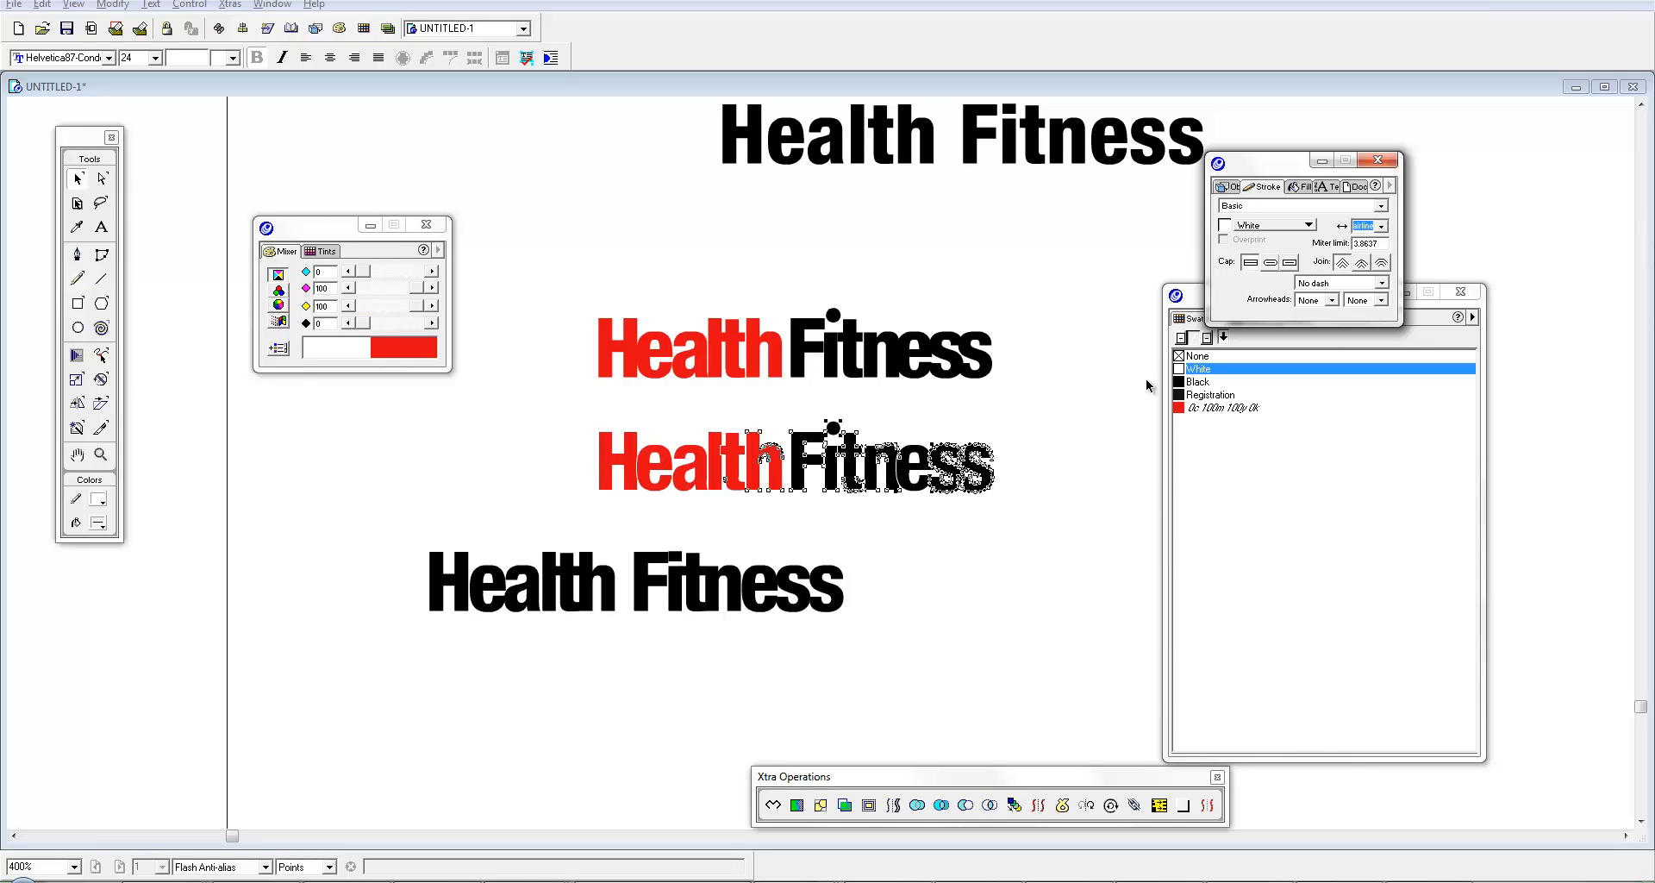
Step: Examine the white outlines between the overlapping letters of the duplicated logo and compare them with the logo above
click(1064, 520)
key(ctrl+space)
click(897, 491)
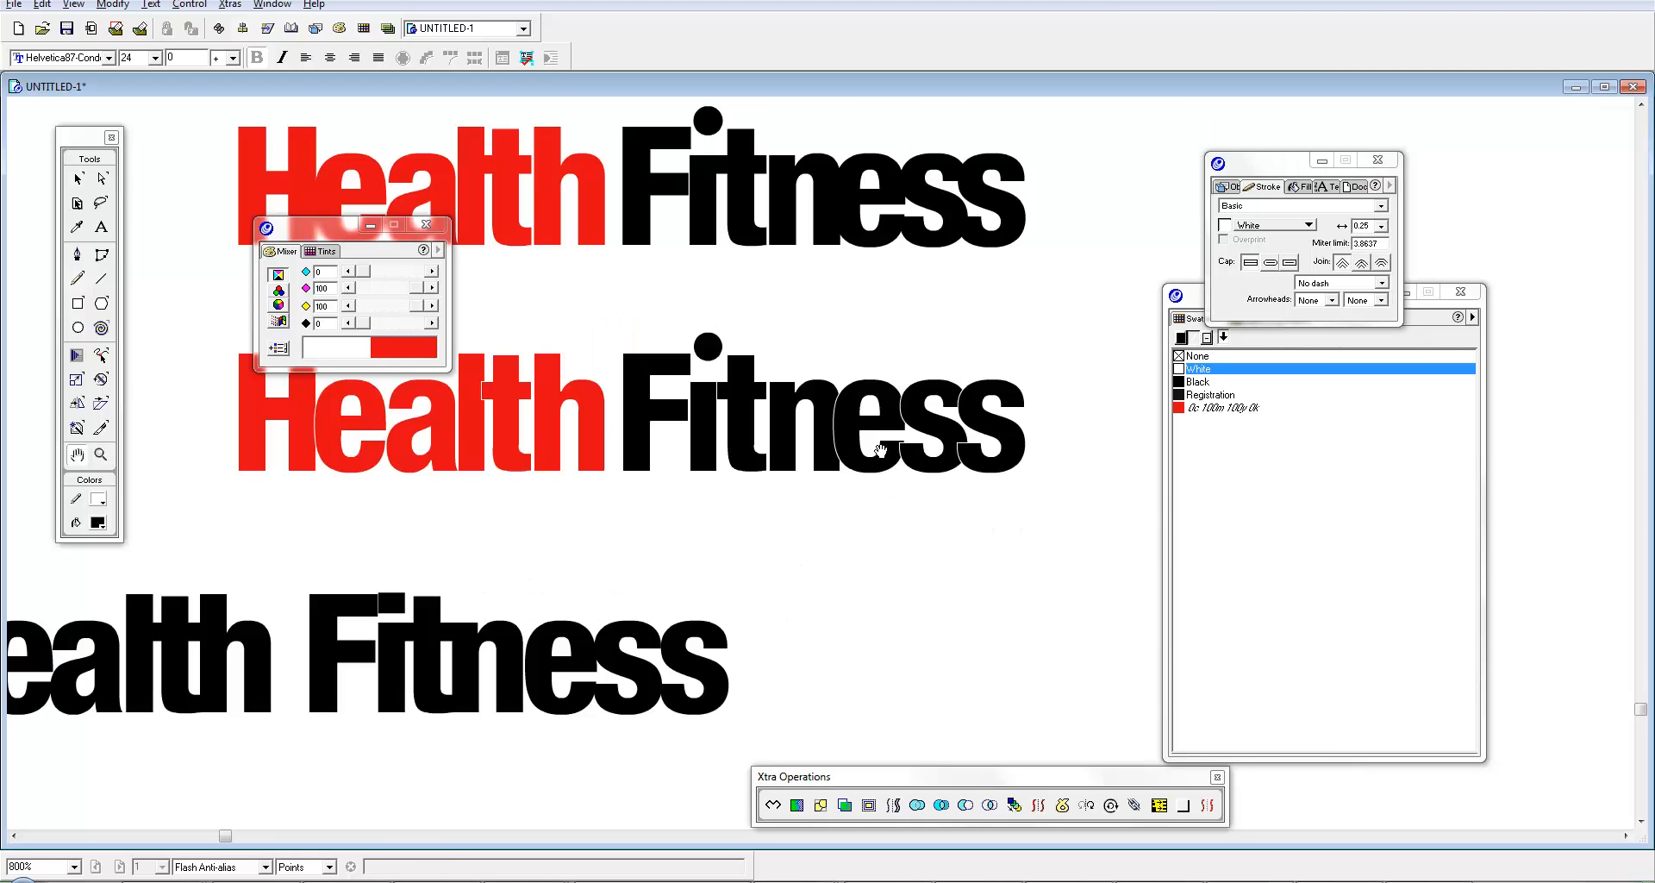
drag(897, 484, 1028, 452)
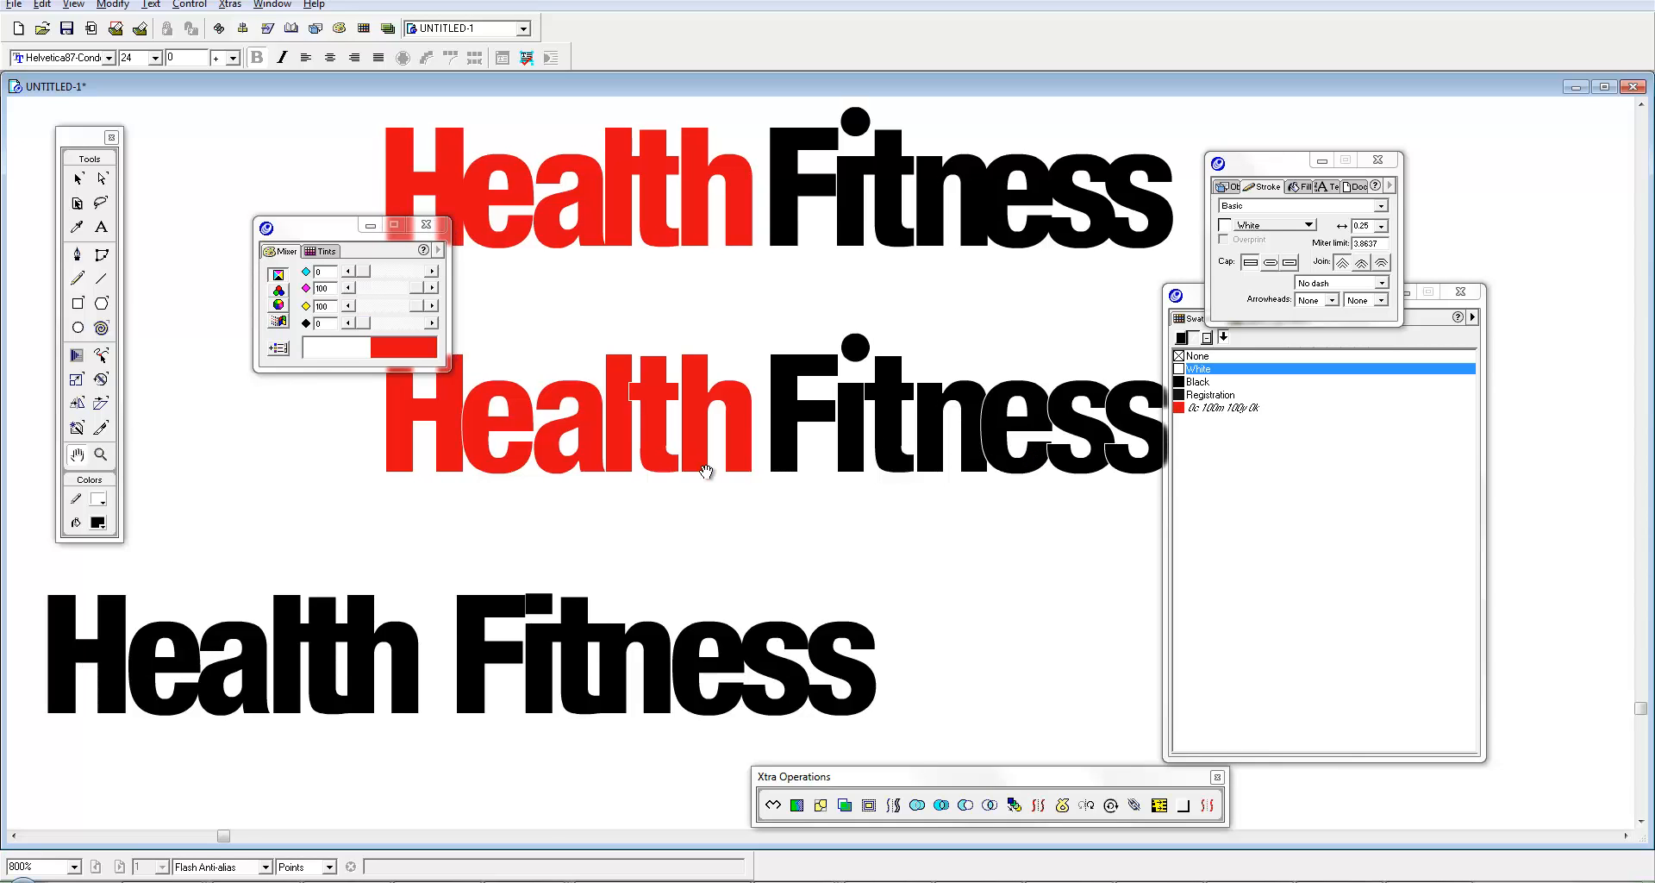
drag(706, 475, 739, 568)
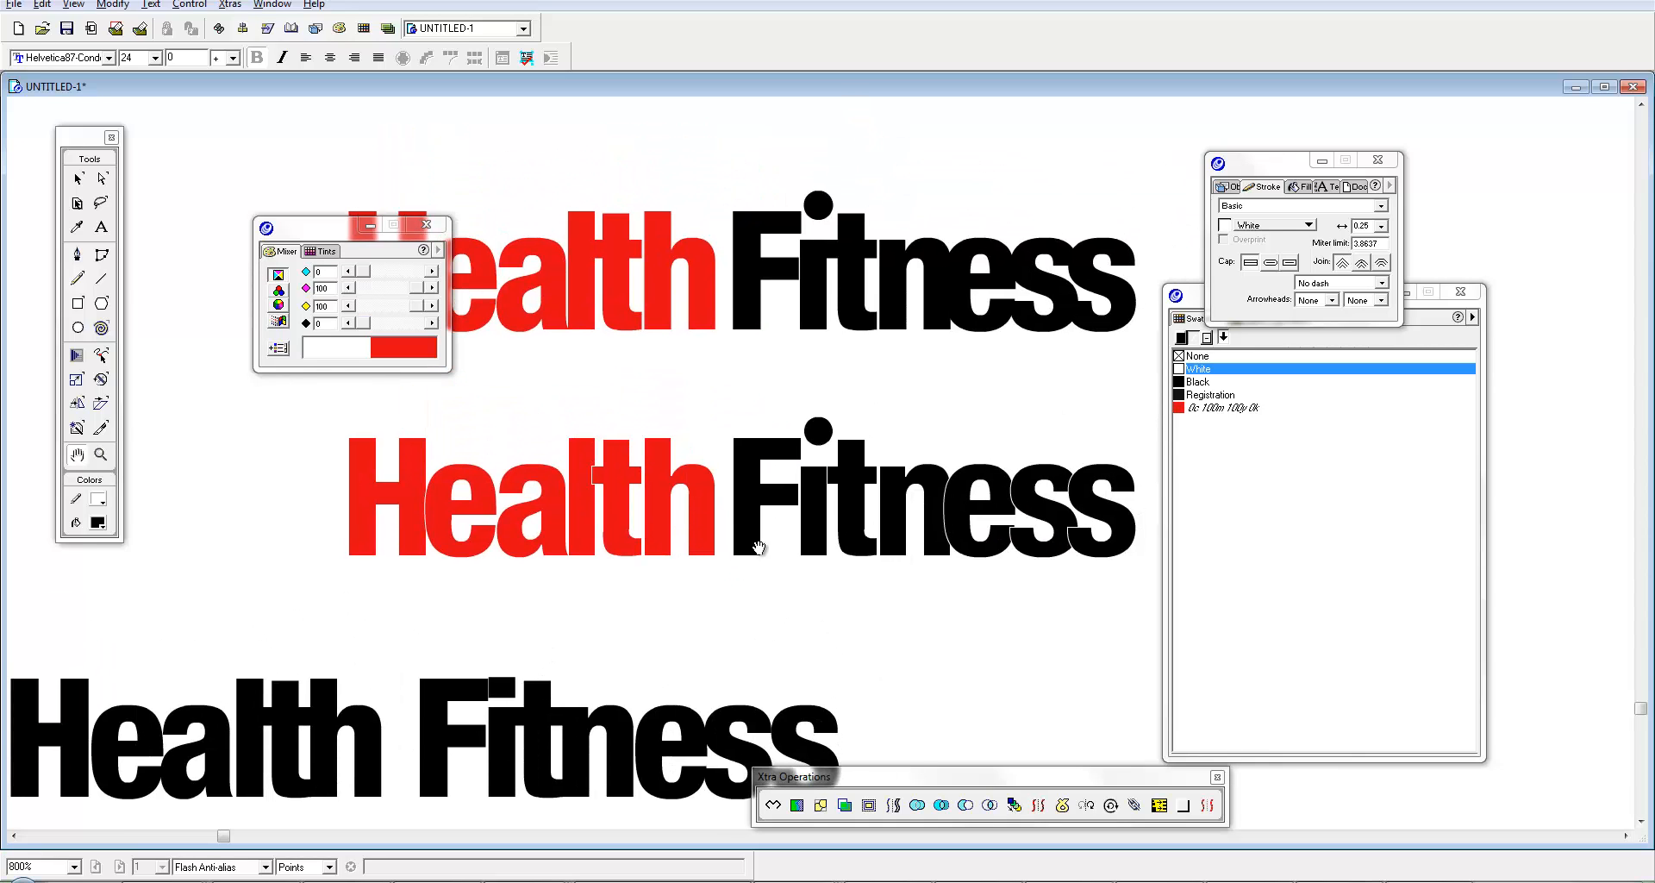
key(ctrl+space)
ctrl+alt+click(821, 519)
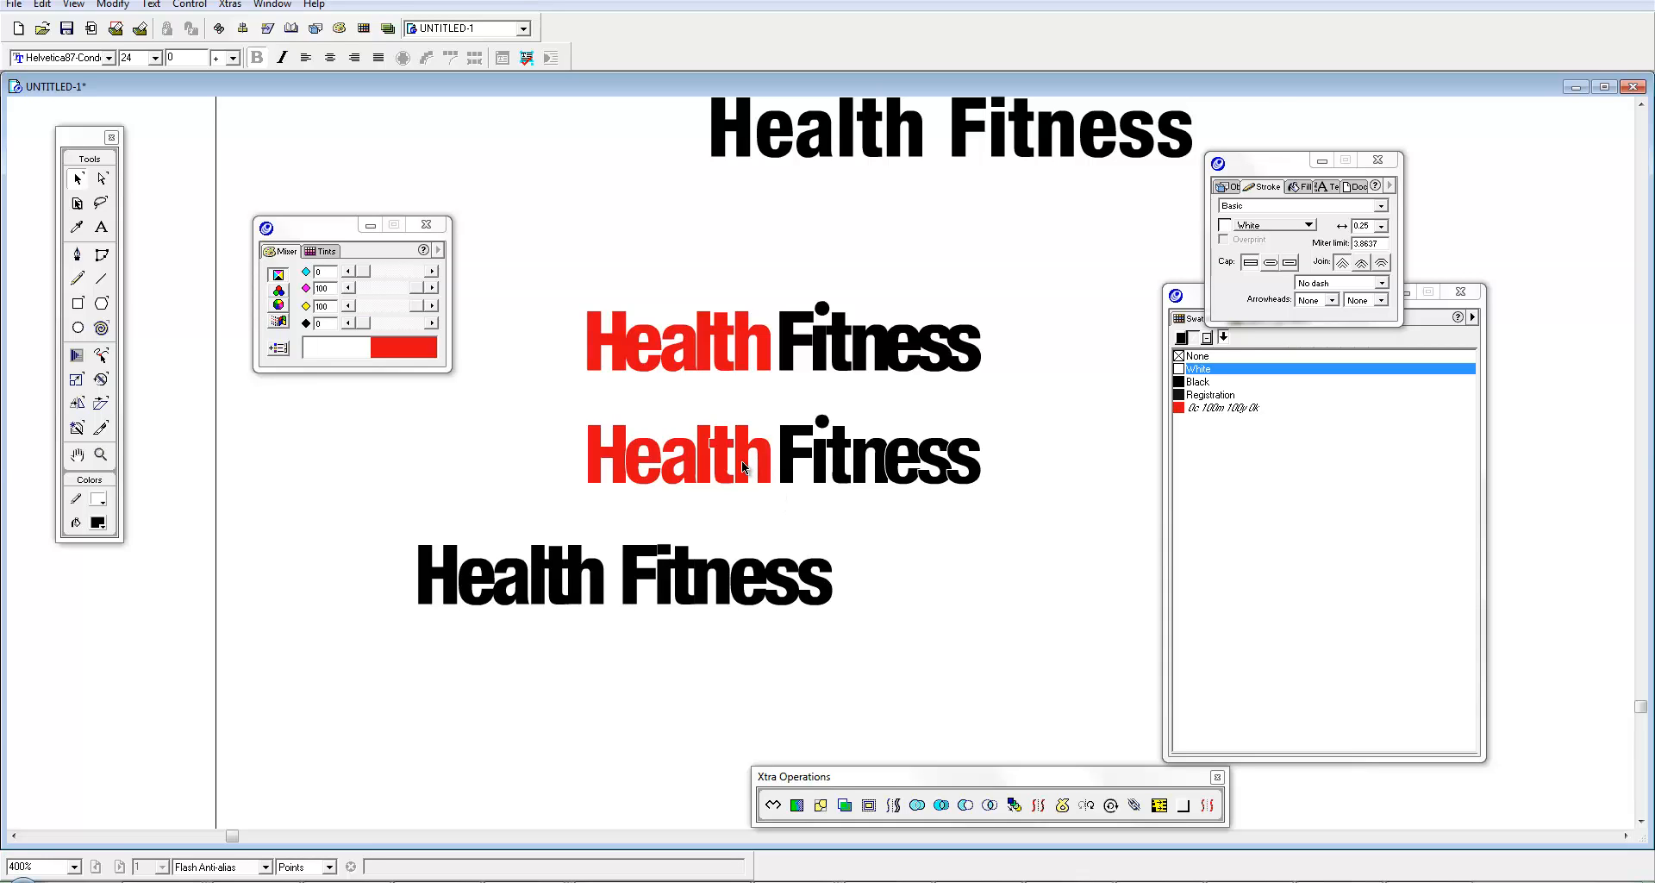
click(77, 277)
click(427, 226)
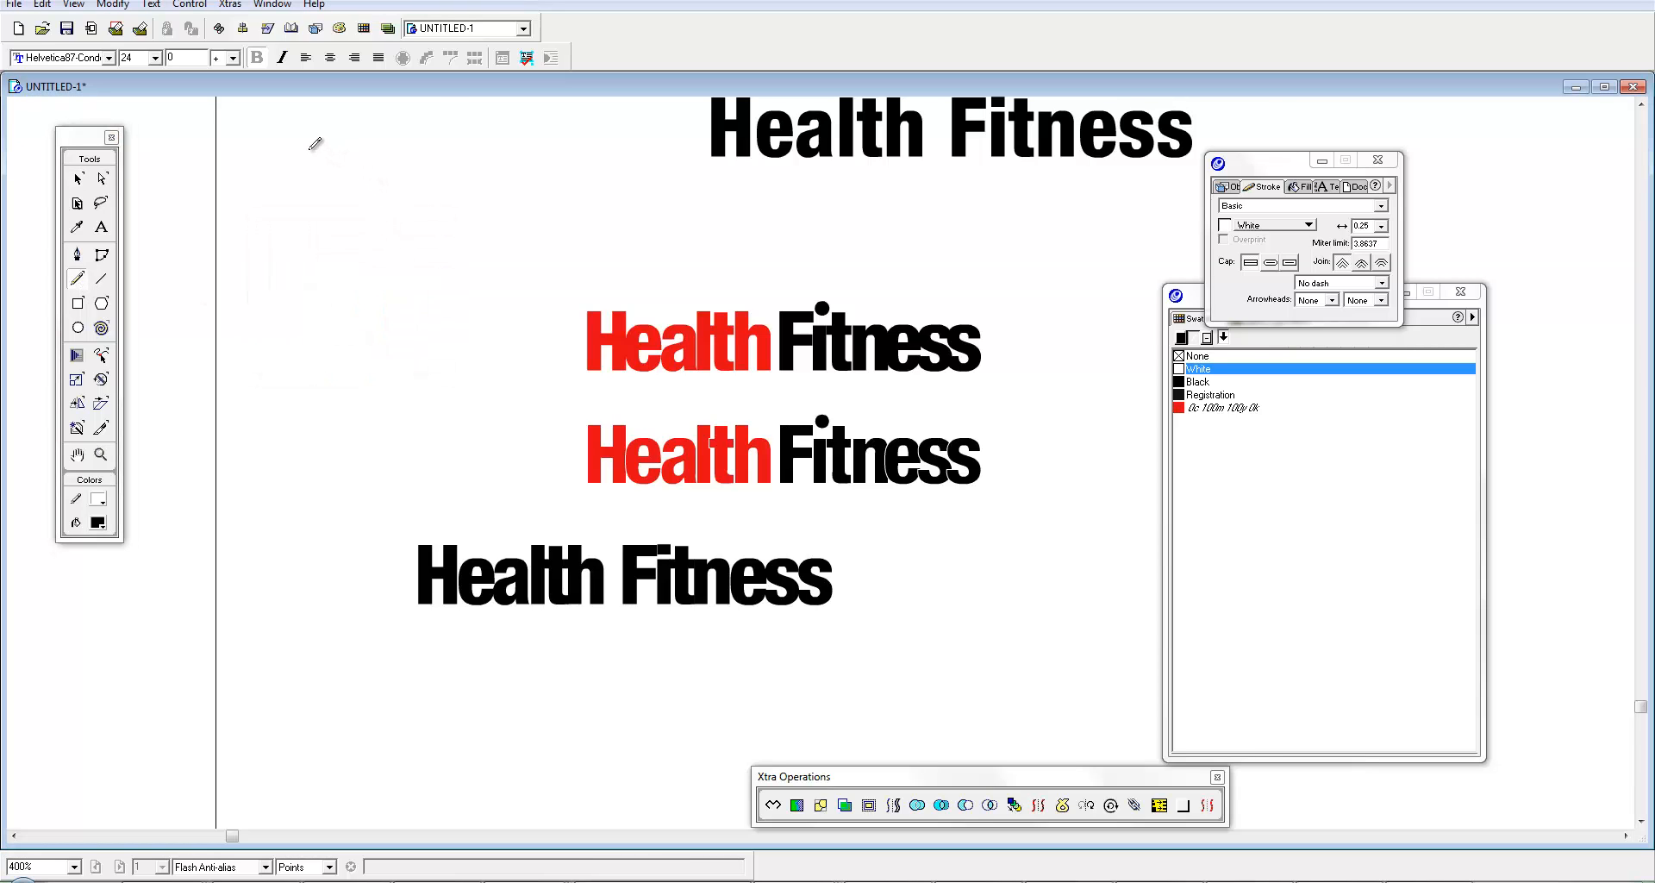
mouse_move(305, 145)
mouse_down()
mouse_move(390, 275)
mouse_move(528, 387)
mouse_move(722, 437)
mouse_move(934, 433)
mouse_up()
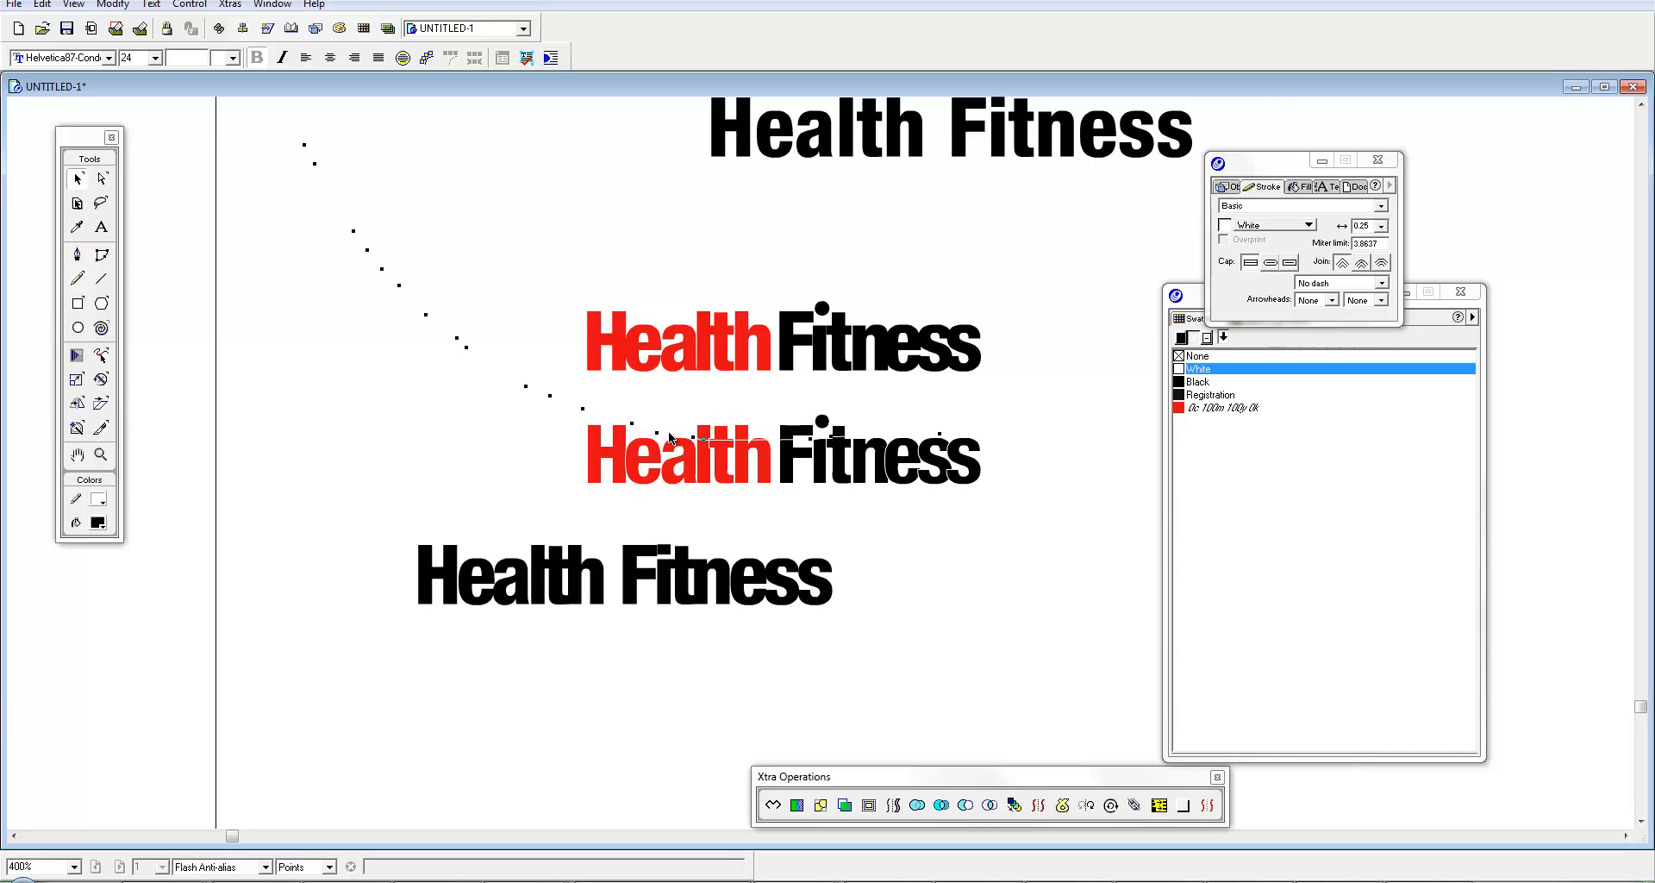
key(ctrl+z)
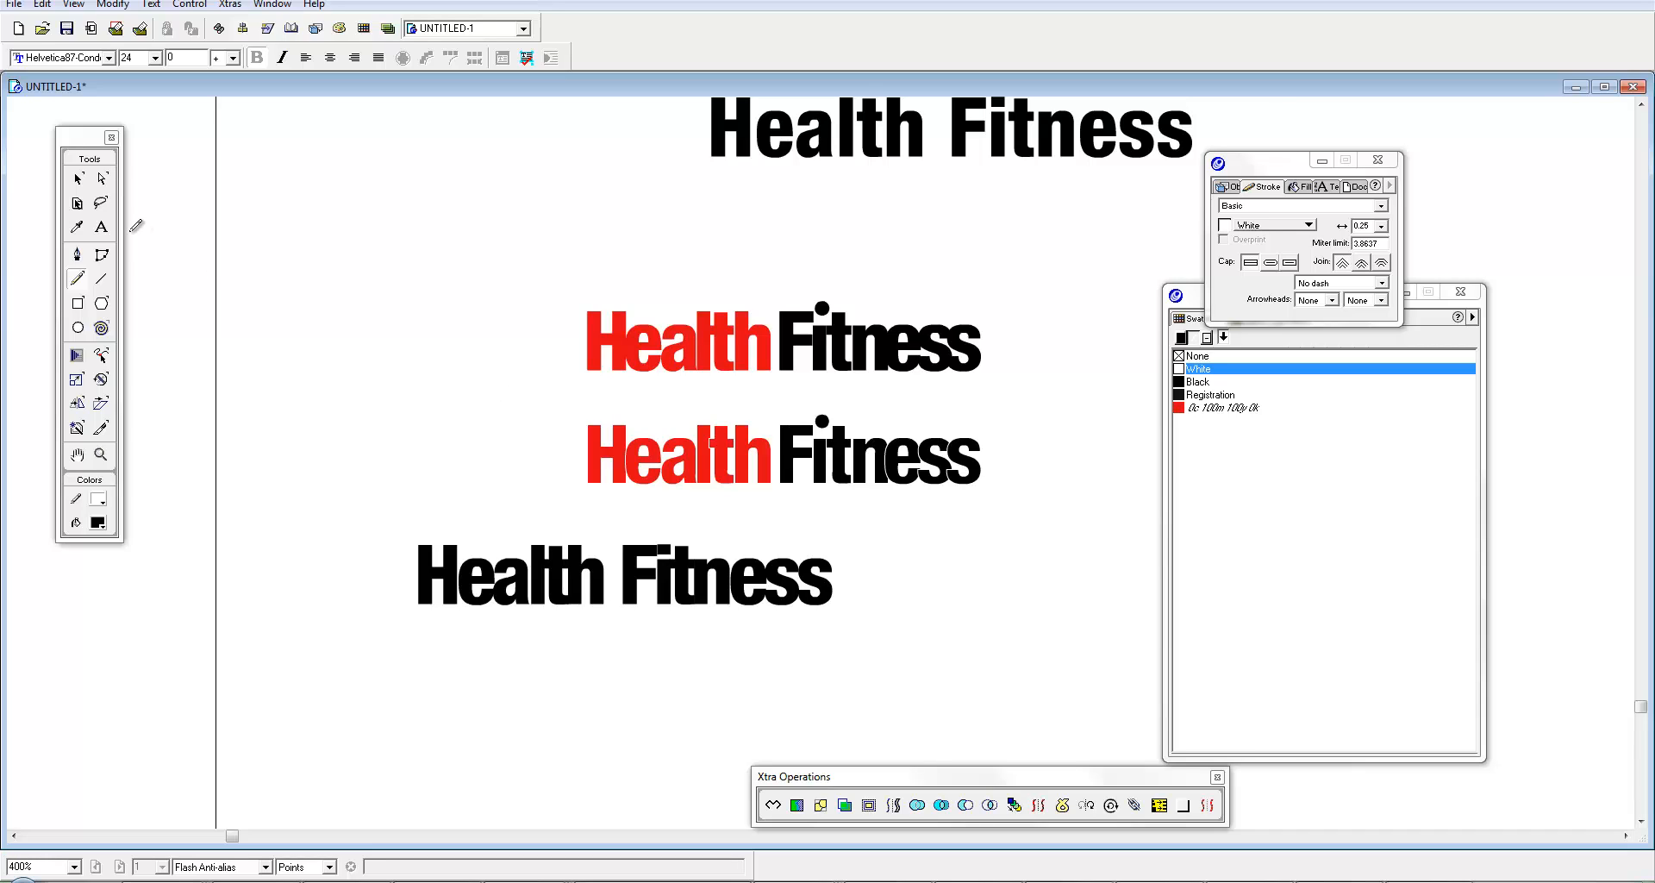
click(77, 179)
Step: Switch to the Chrome window with the logo searches and open the Goracy logo from the Logopond law results in a new tab
click(527, 881)
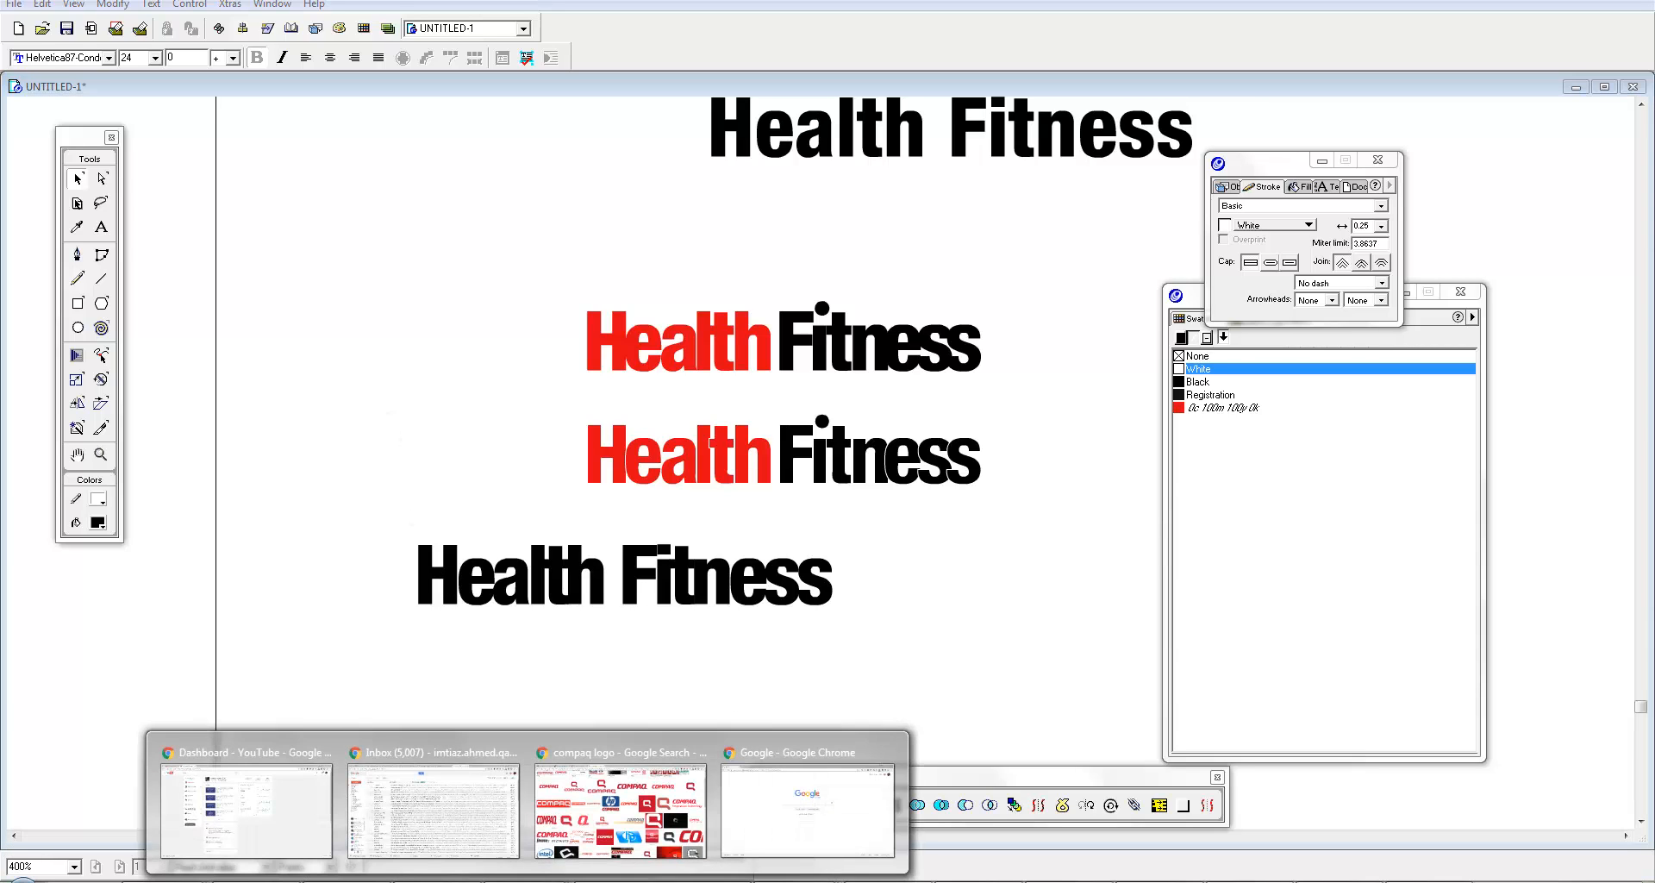
click(620, 805)
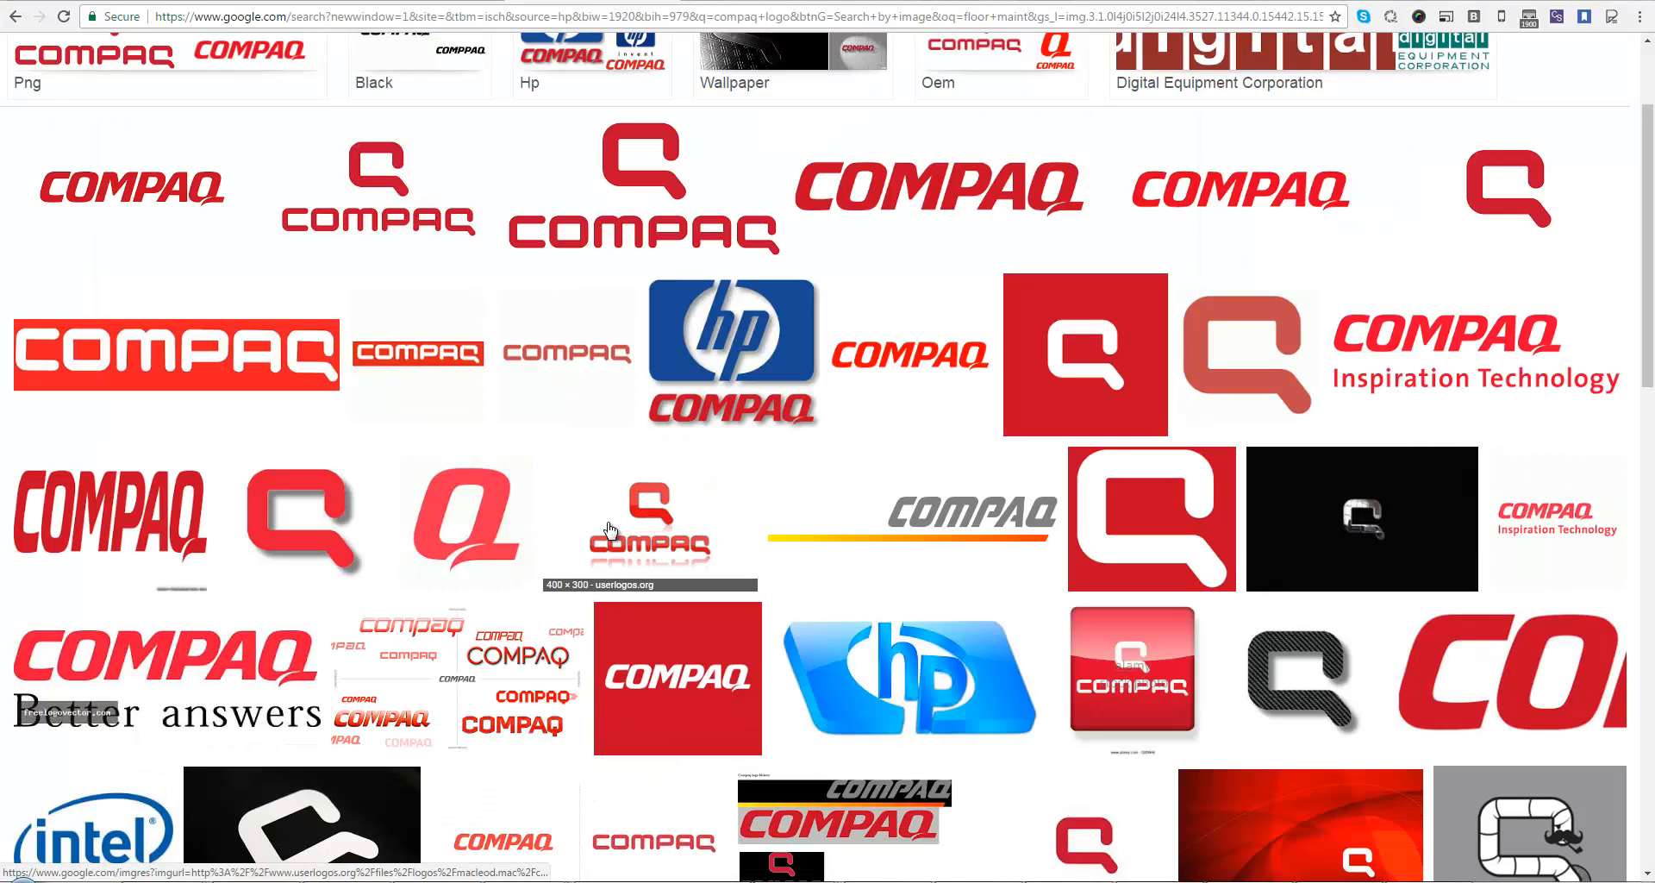
click(301, 2)
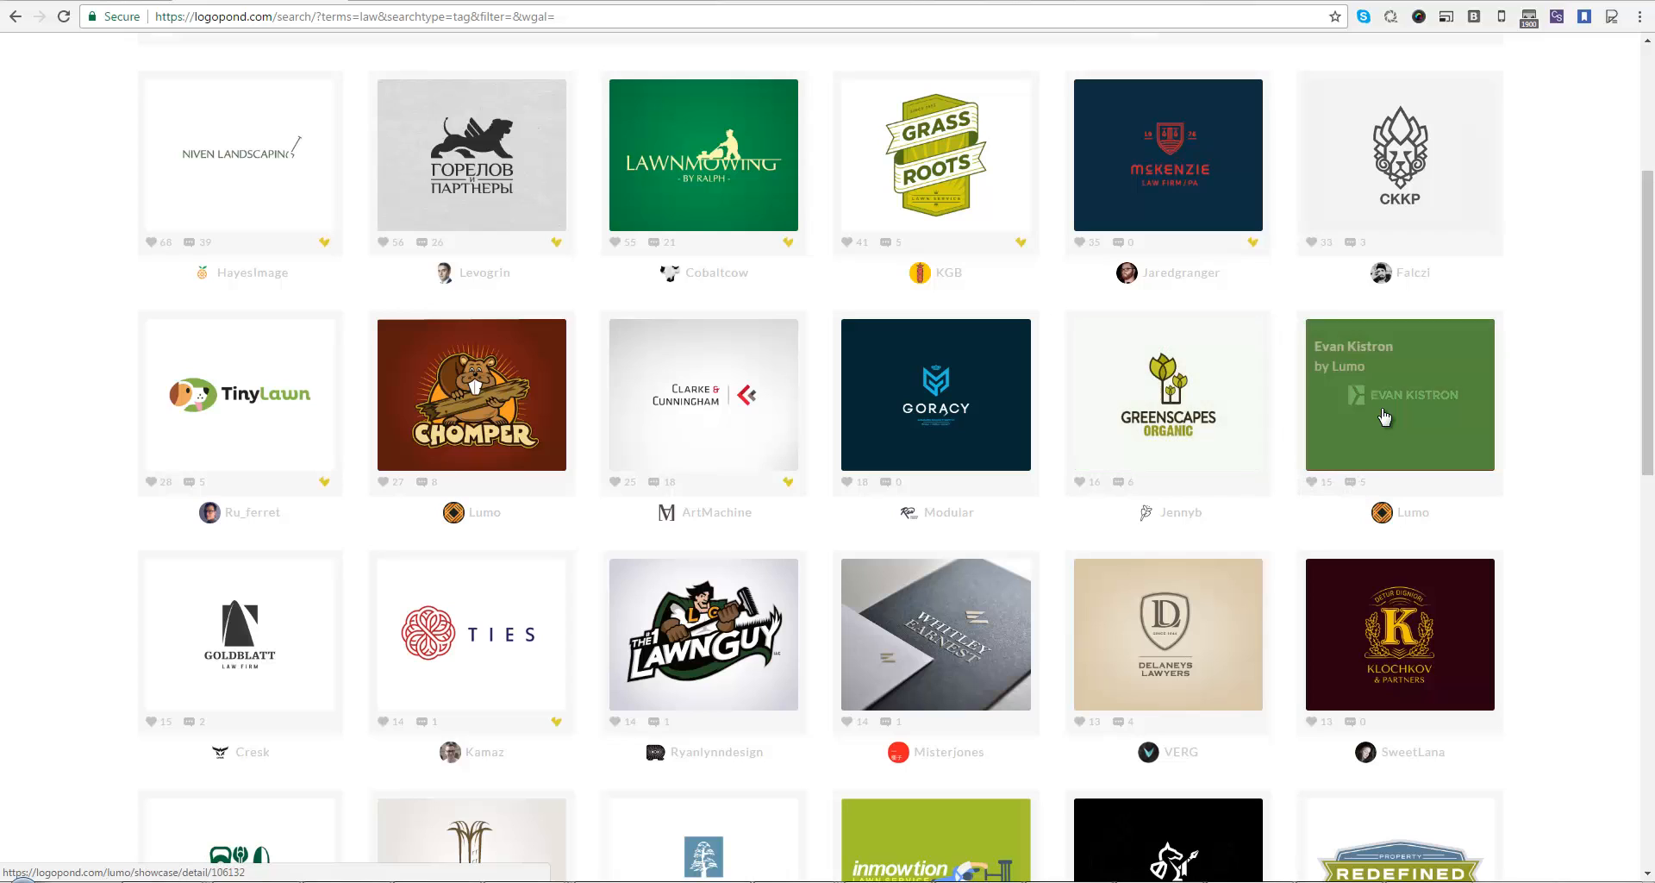
right_click(998, 419)
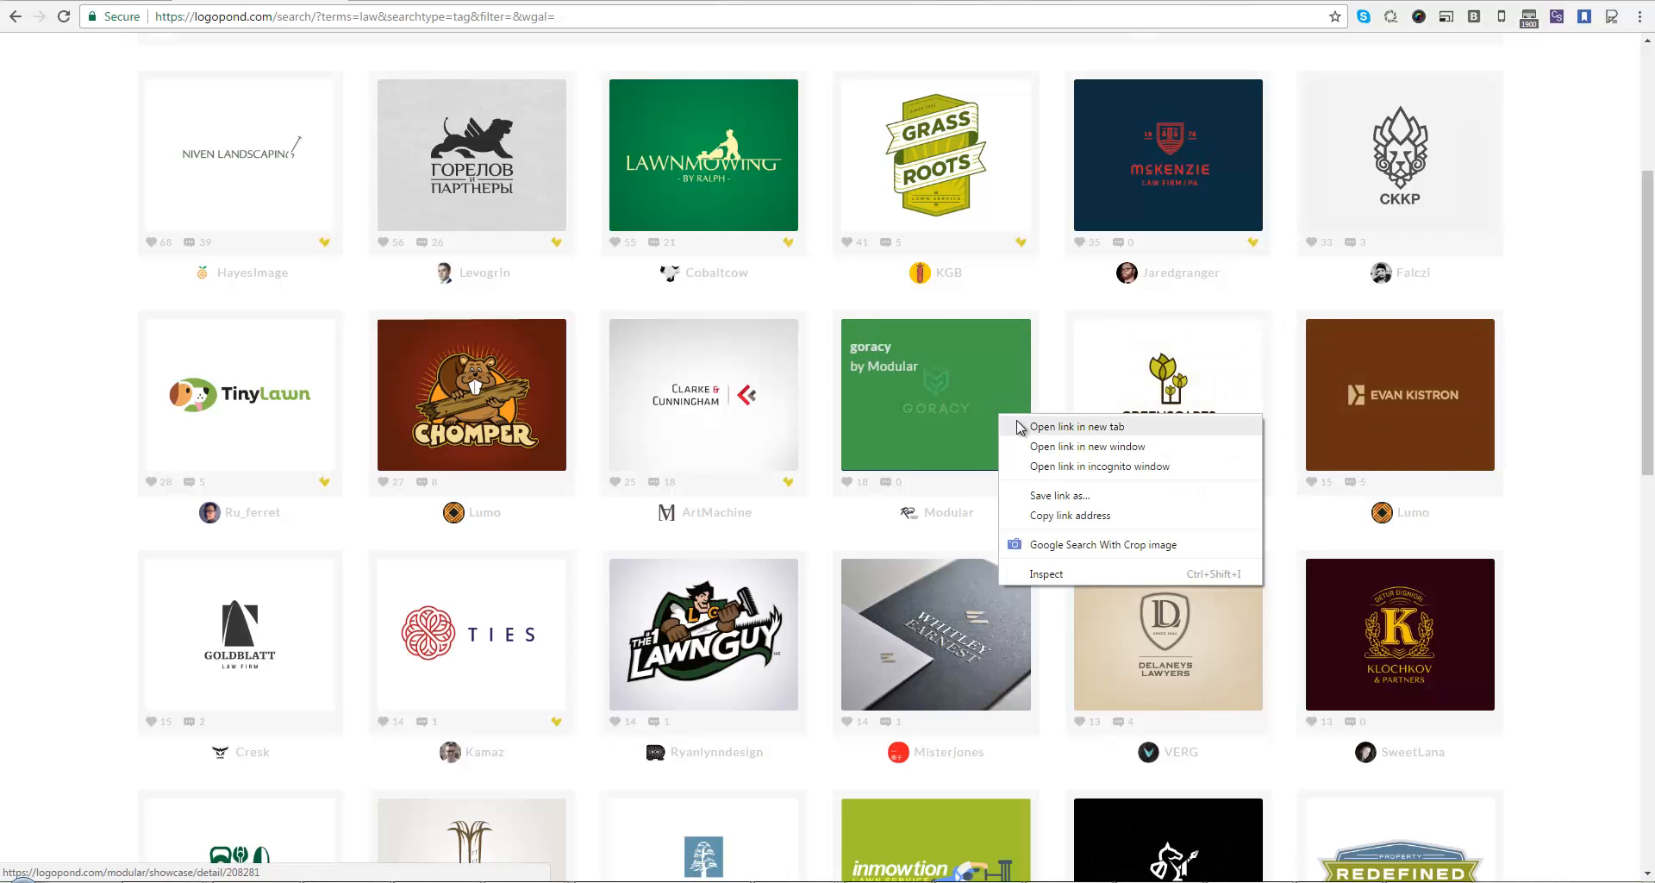
click(1034, 431)
click(599, 2)
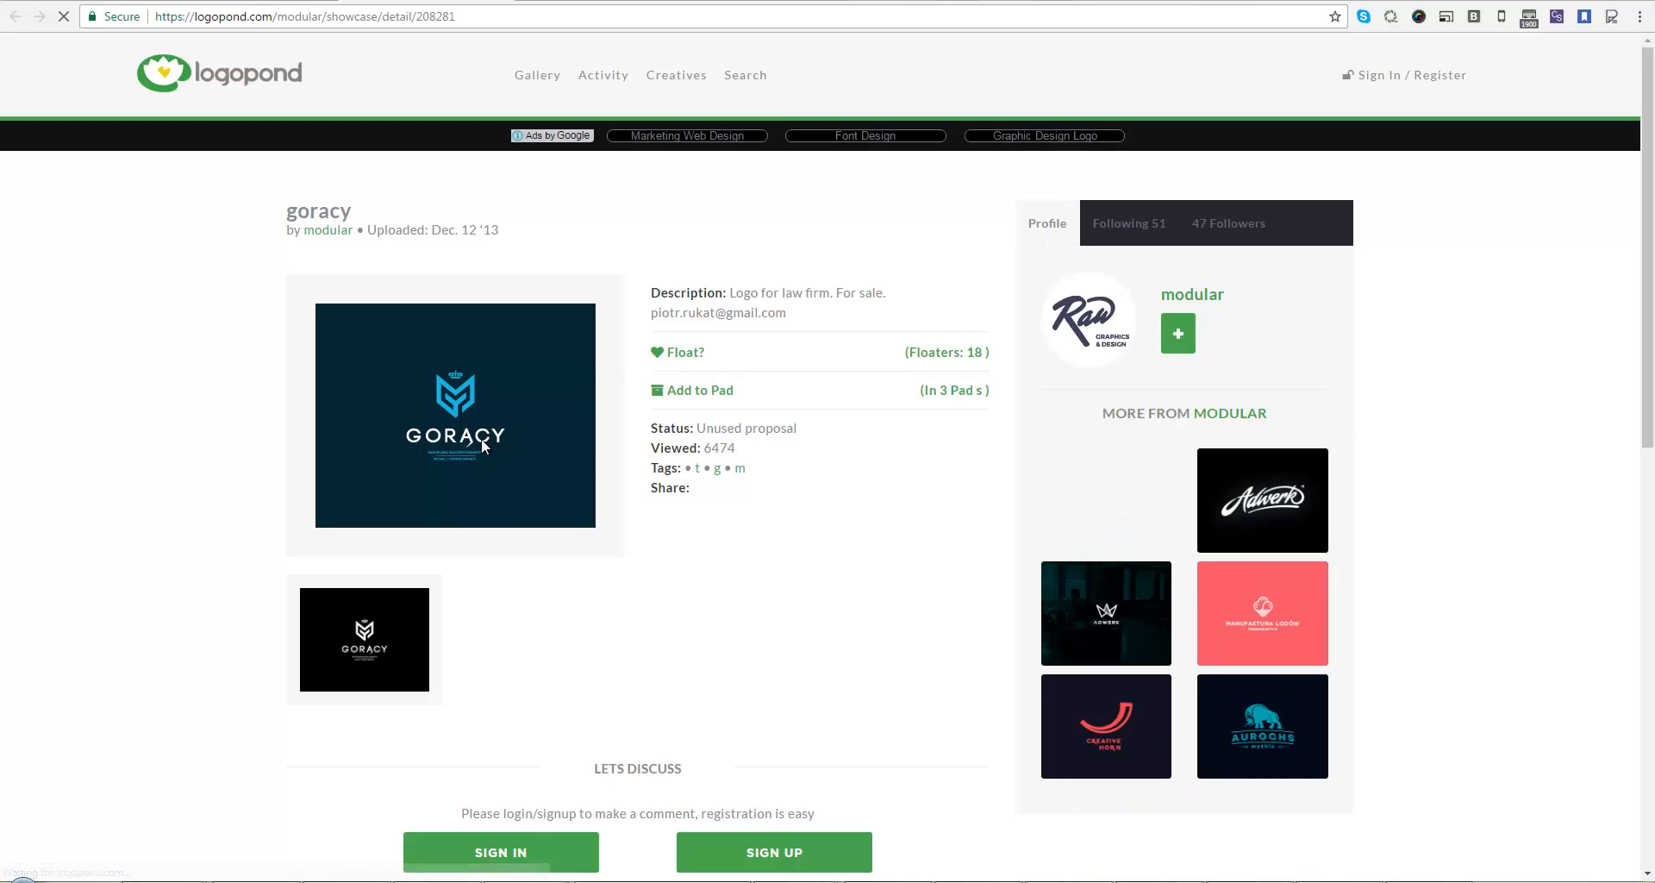
Step: Open the Goracy logo image on its own and enlarge it to examine its symbol and lettering
right_click(482, 404)
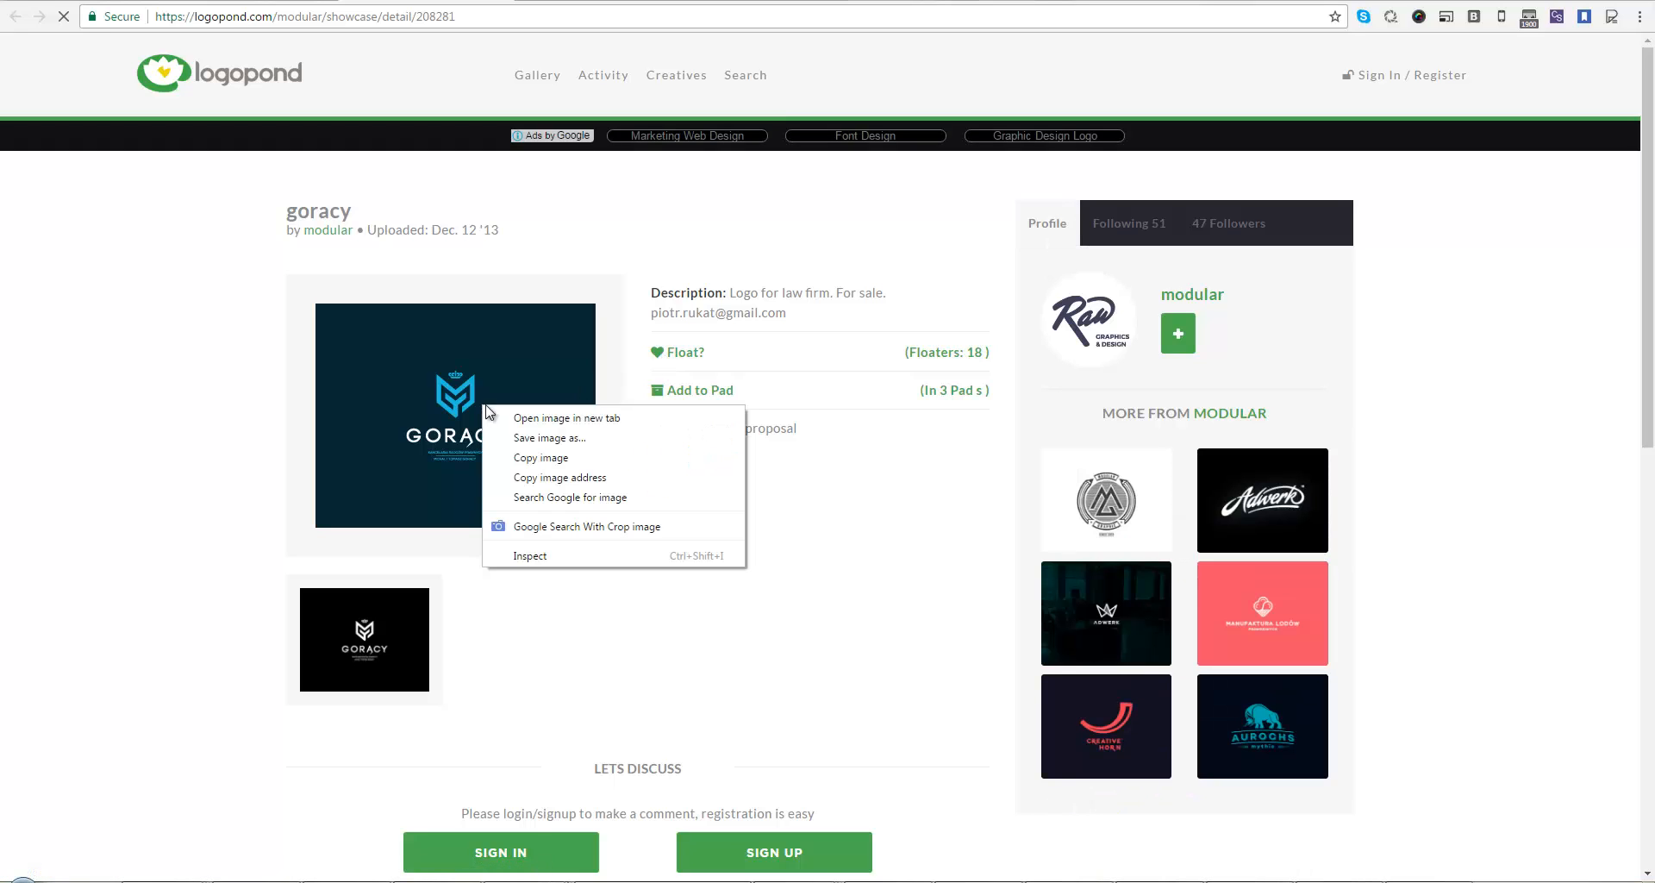
click(517, 418)
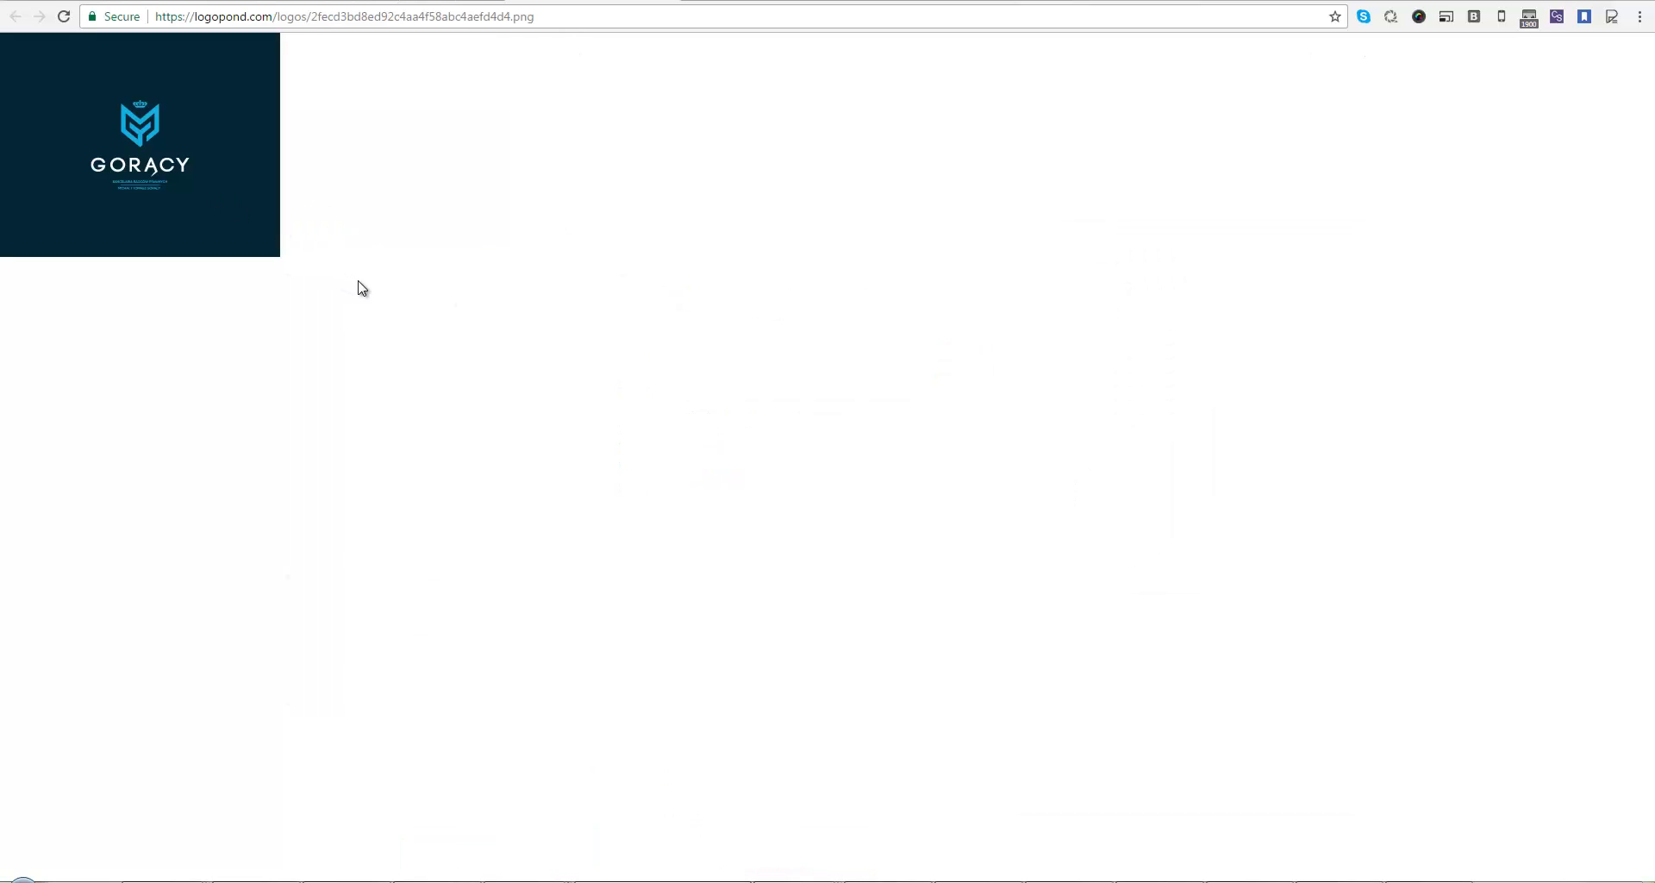
key(ctrl+plus)
key(ctrl+plus)
key(ctrl+plus)
key(ctrl+plus)
key(ctrl+plus)
key(ctrl+plus)
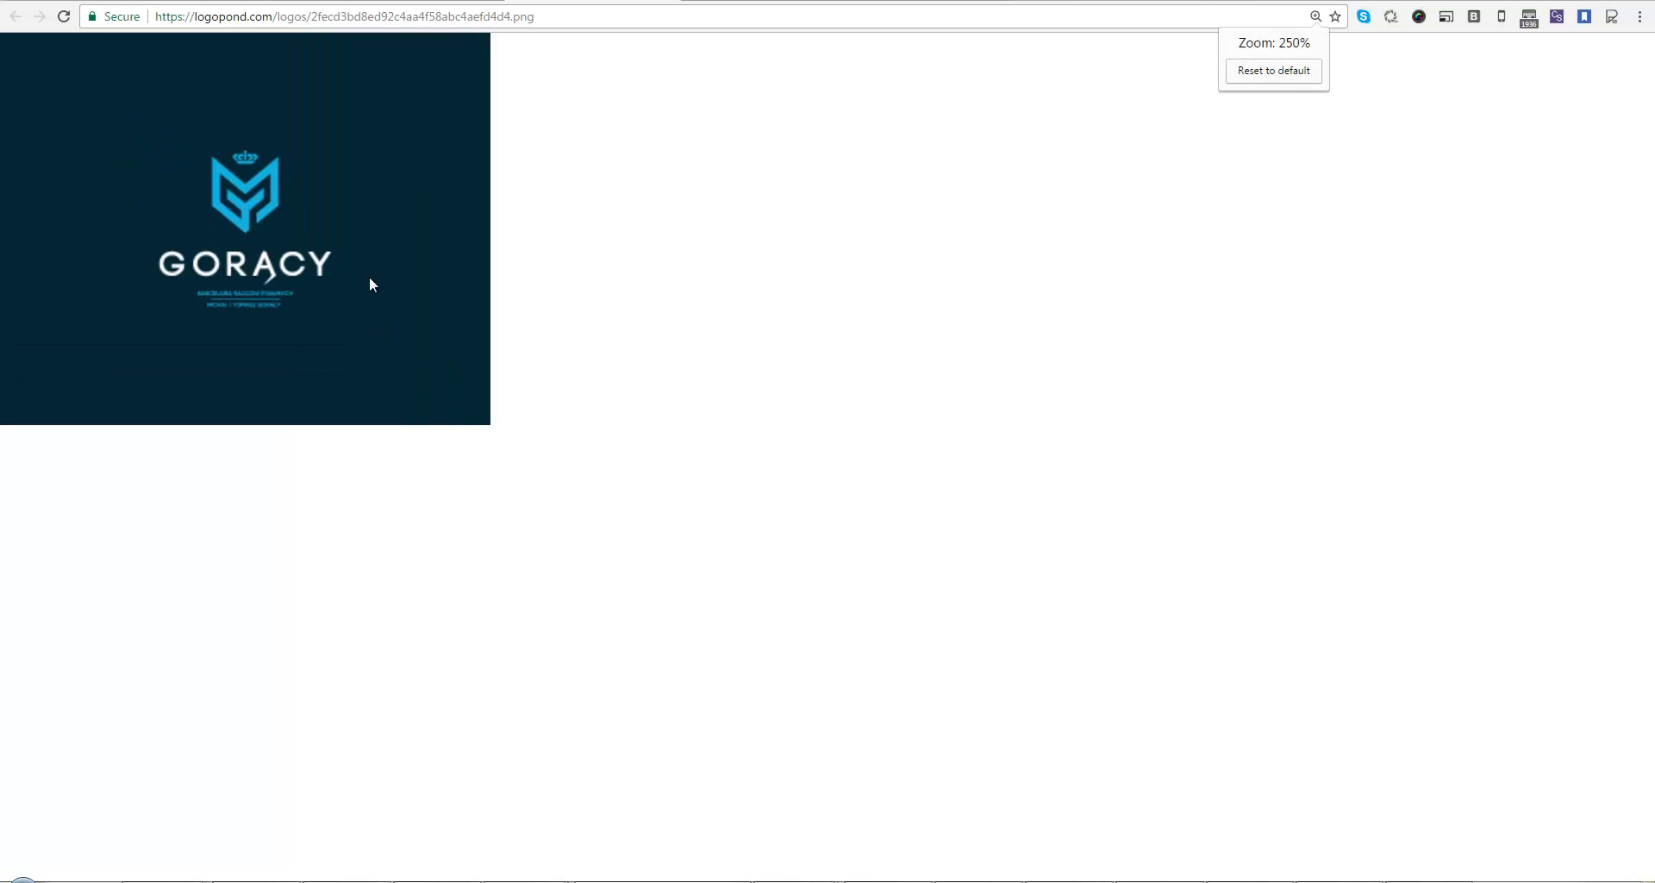
key(ctrl+plus)
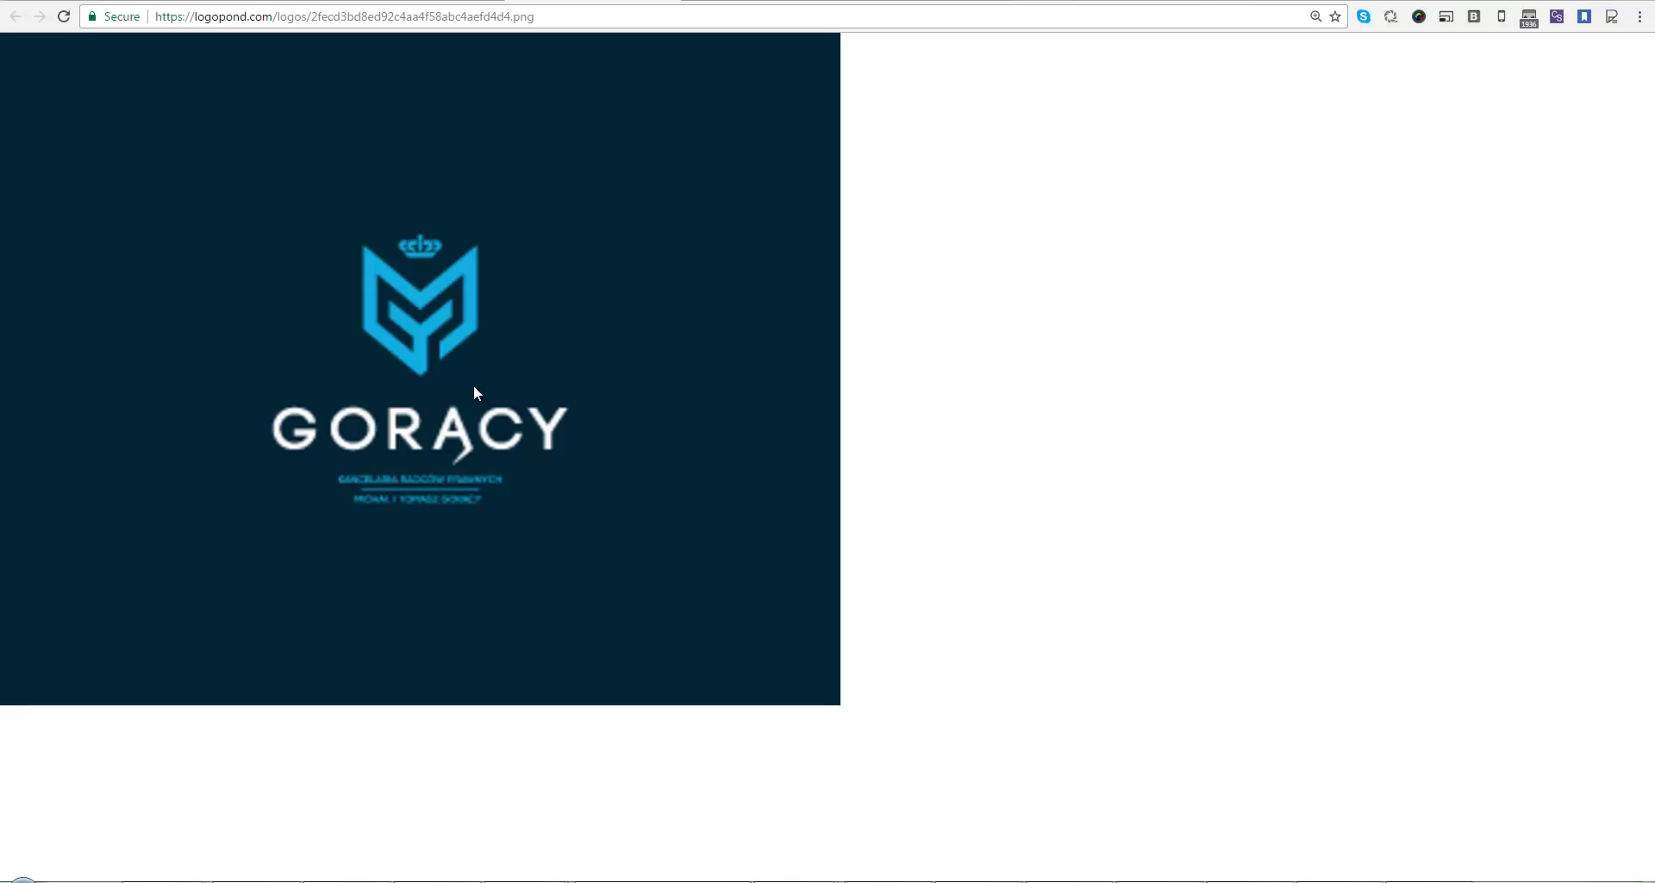
Step: Search Logopond's logos by the tag "health" and browse the first page of results for design ideas
click(434, 2)
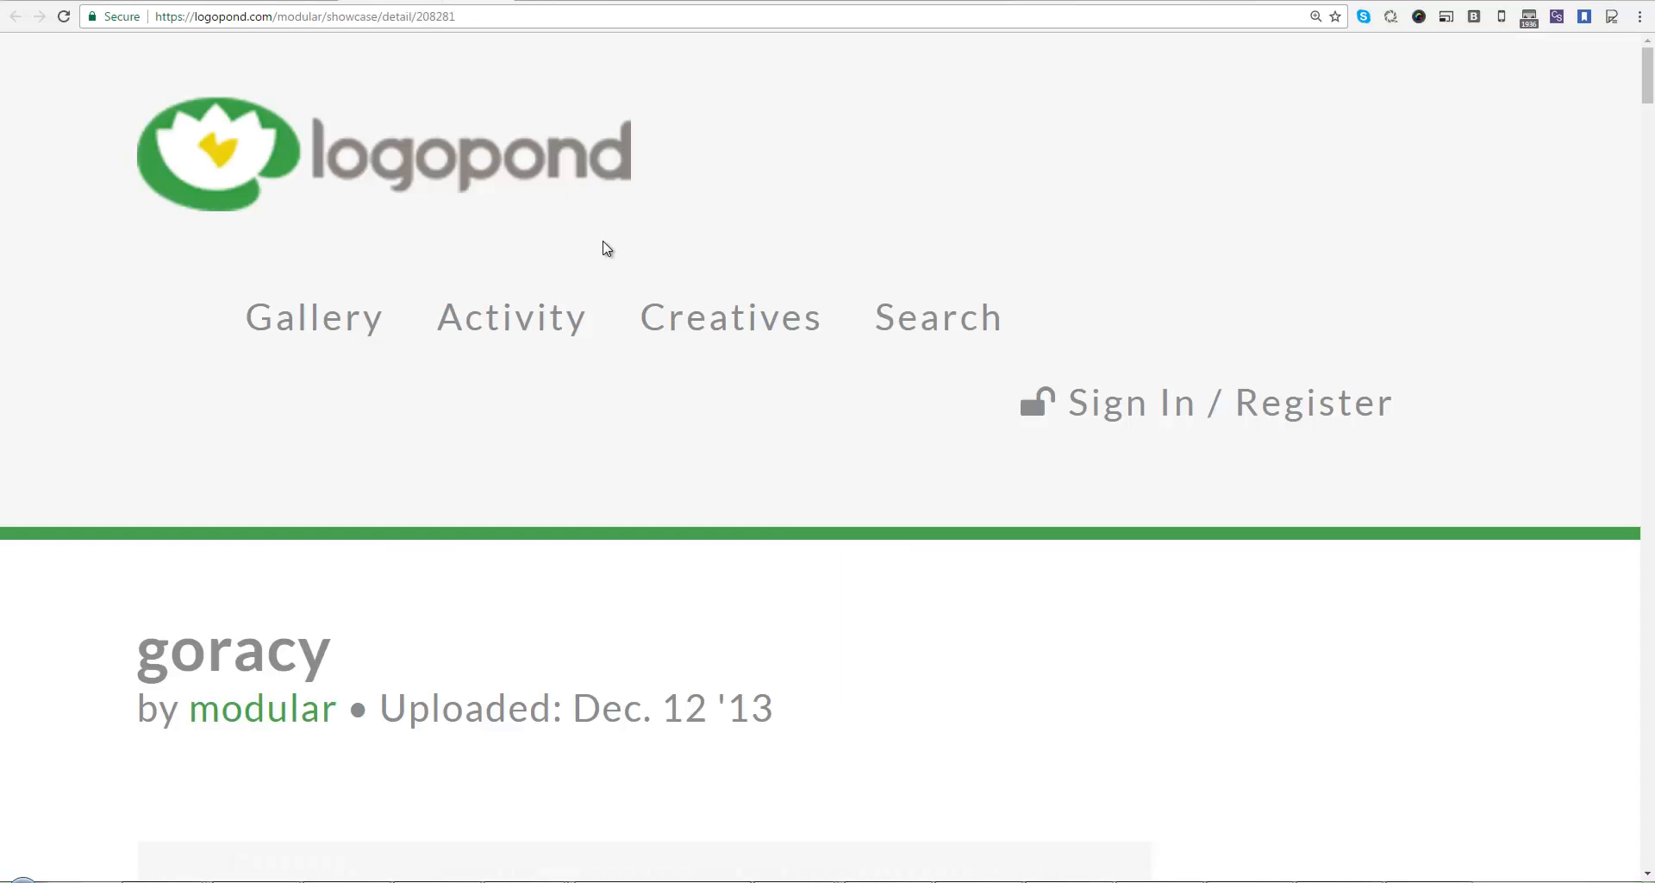
key(ctrl+0)
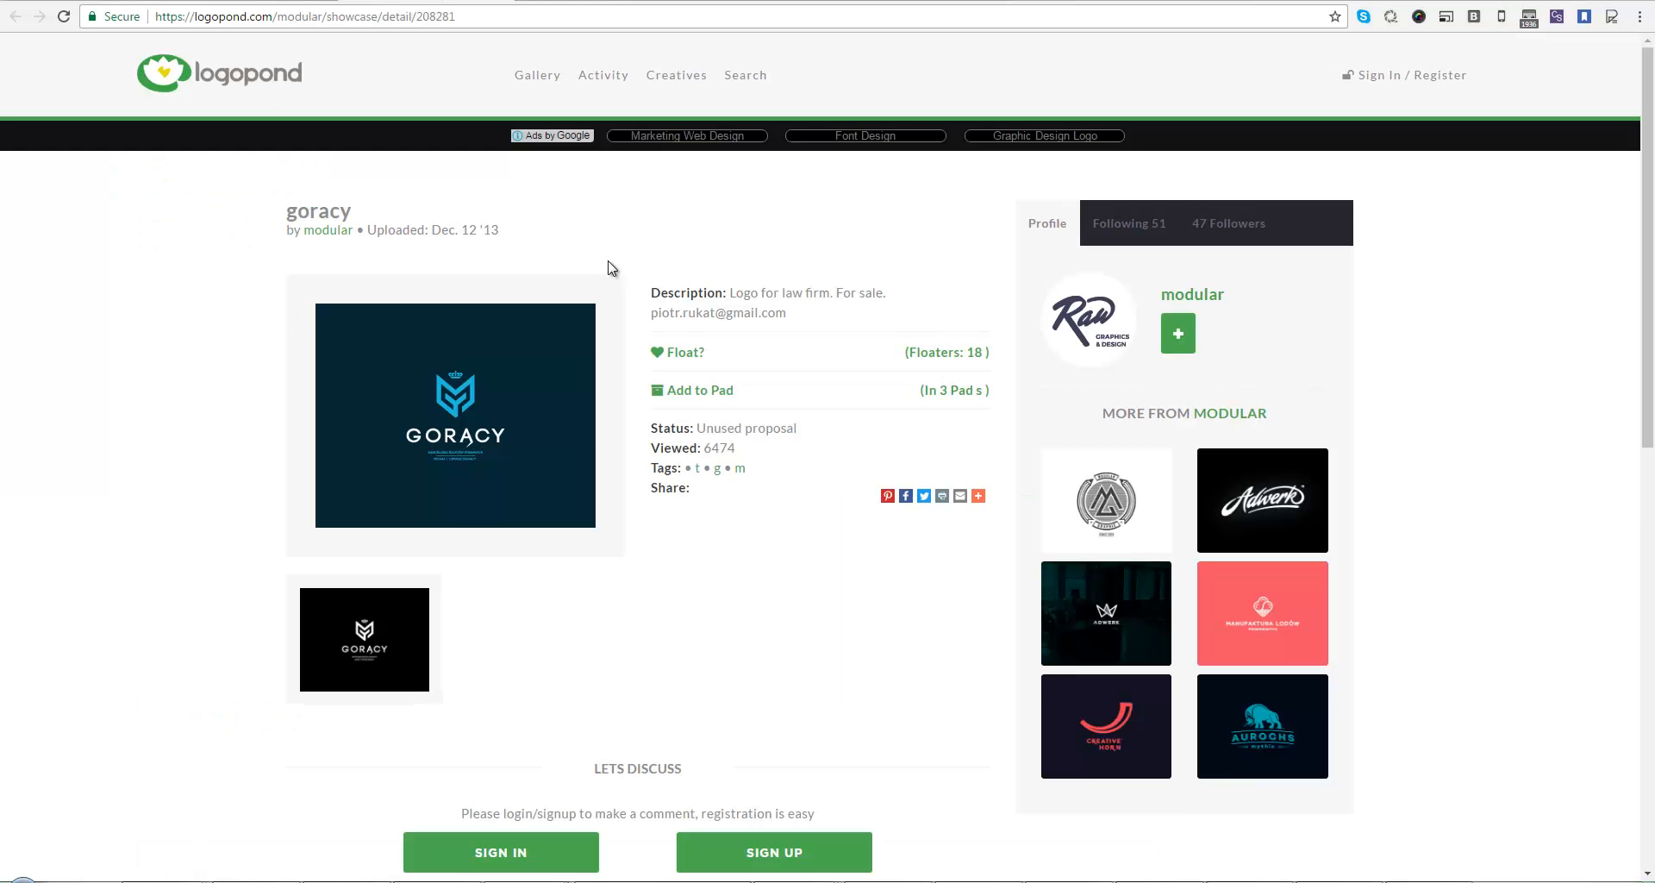
click(744, 77)
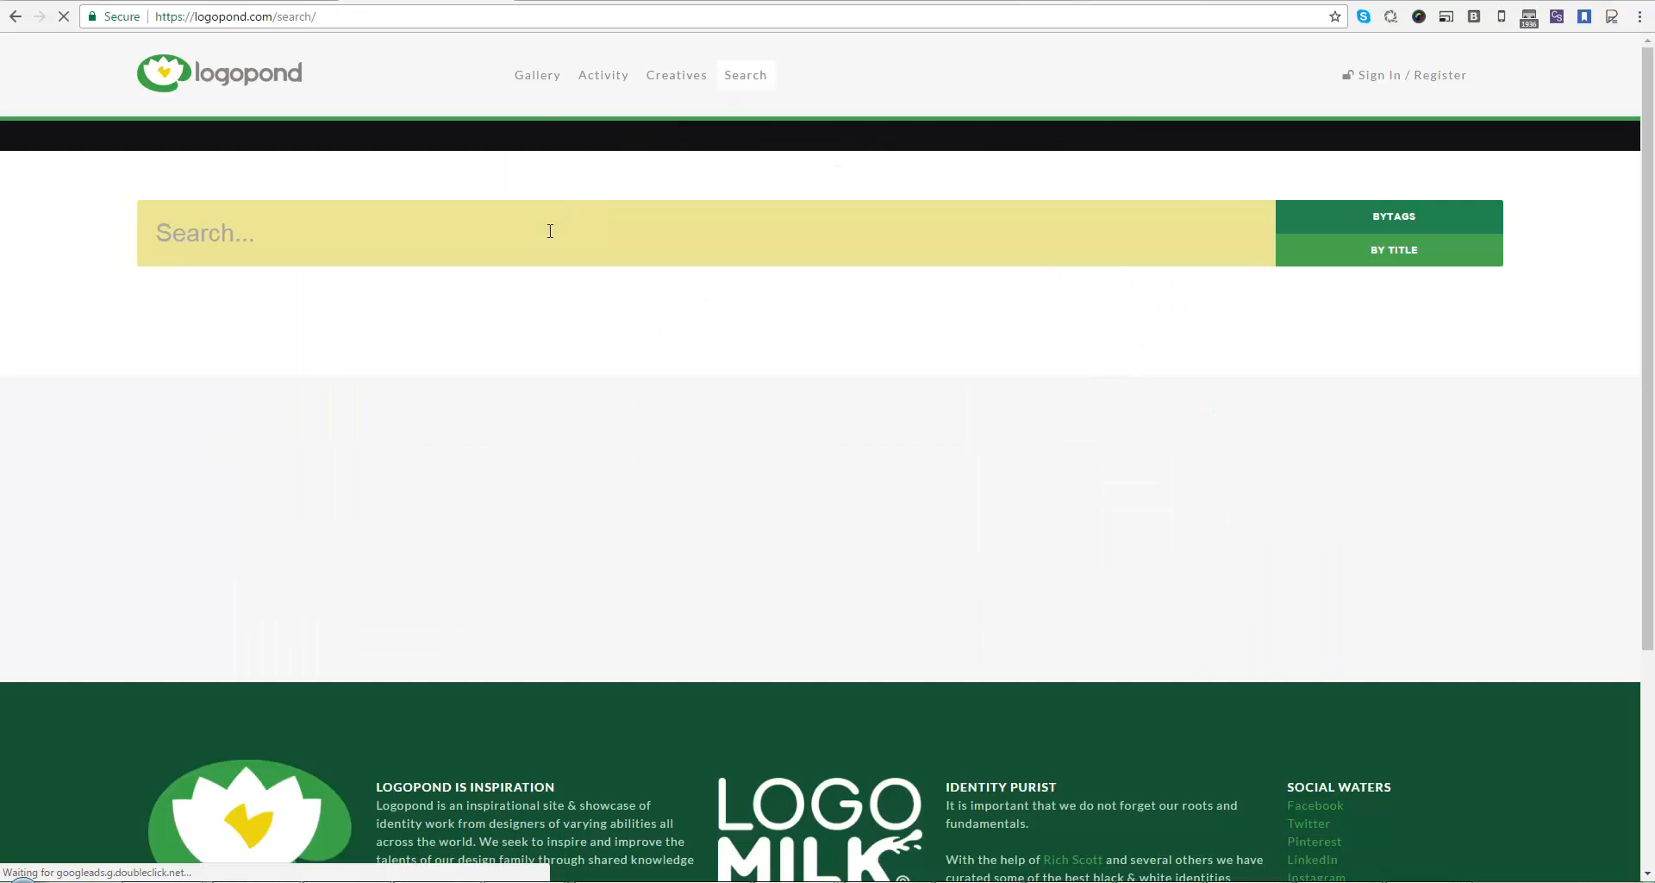
click(396, 246)
text(health)
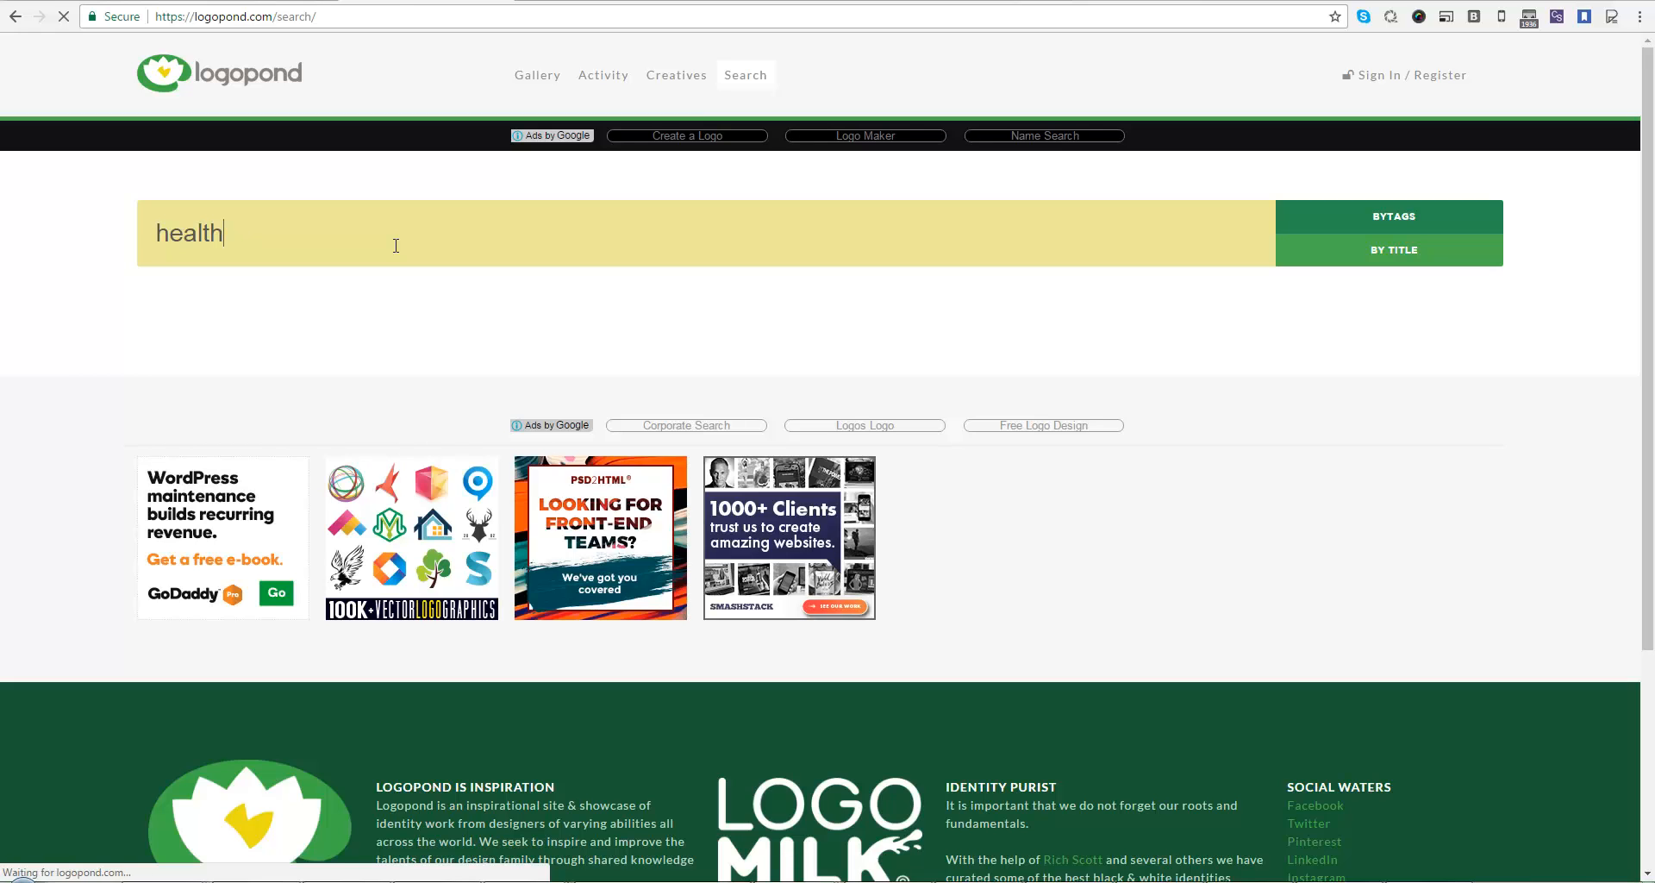
key(Return)
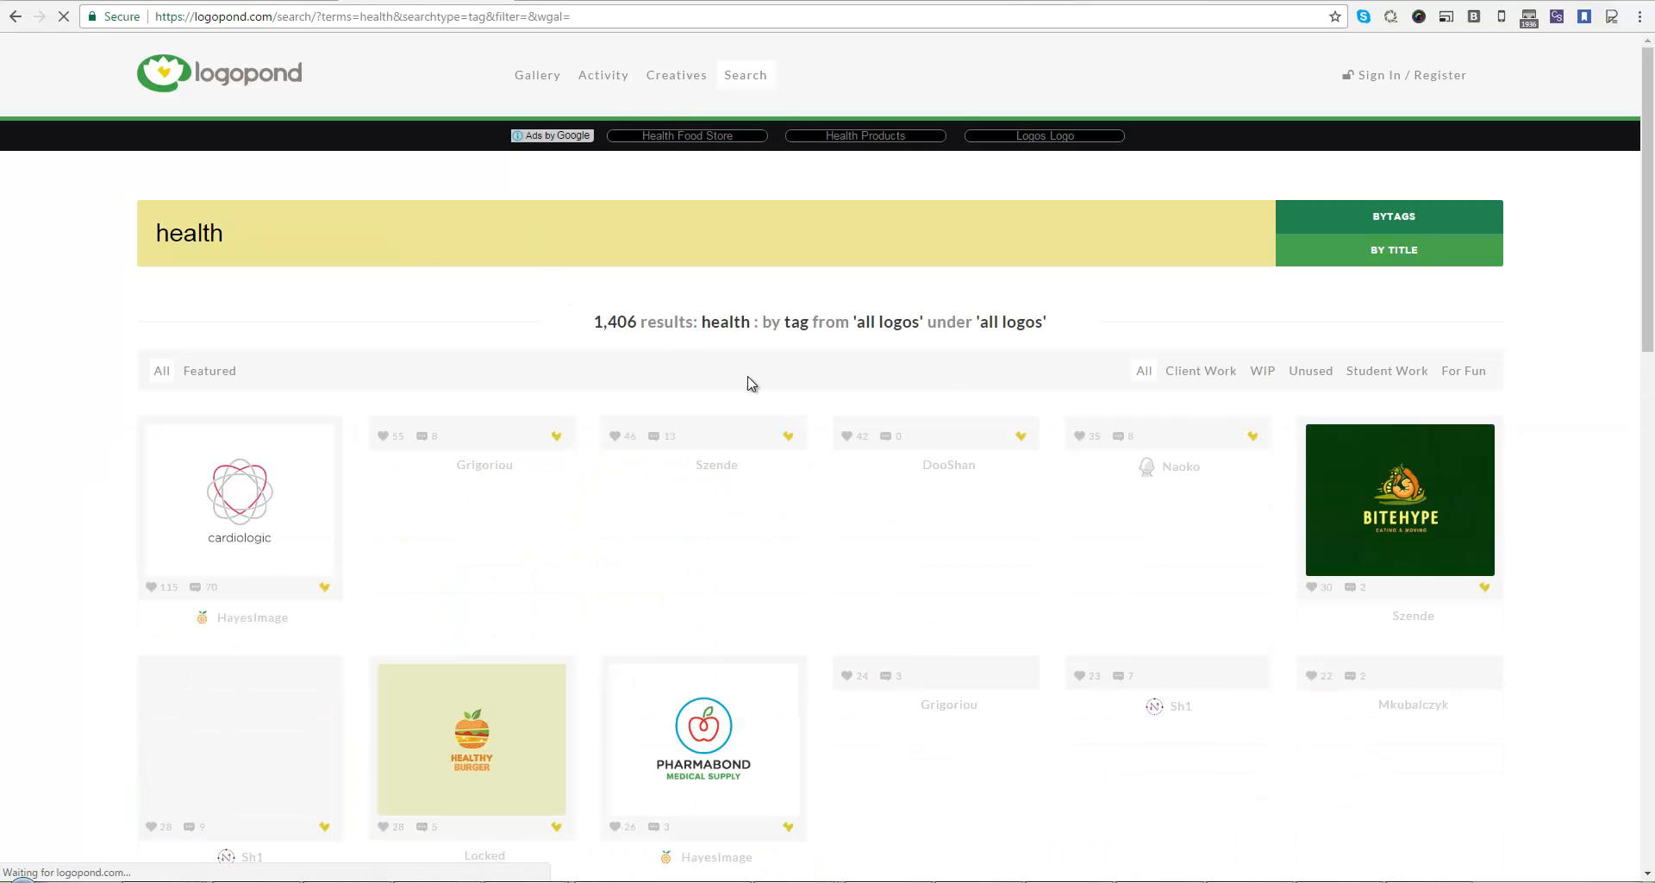
scroll(751, 384, down, 1)
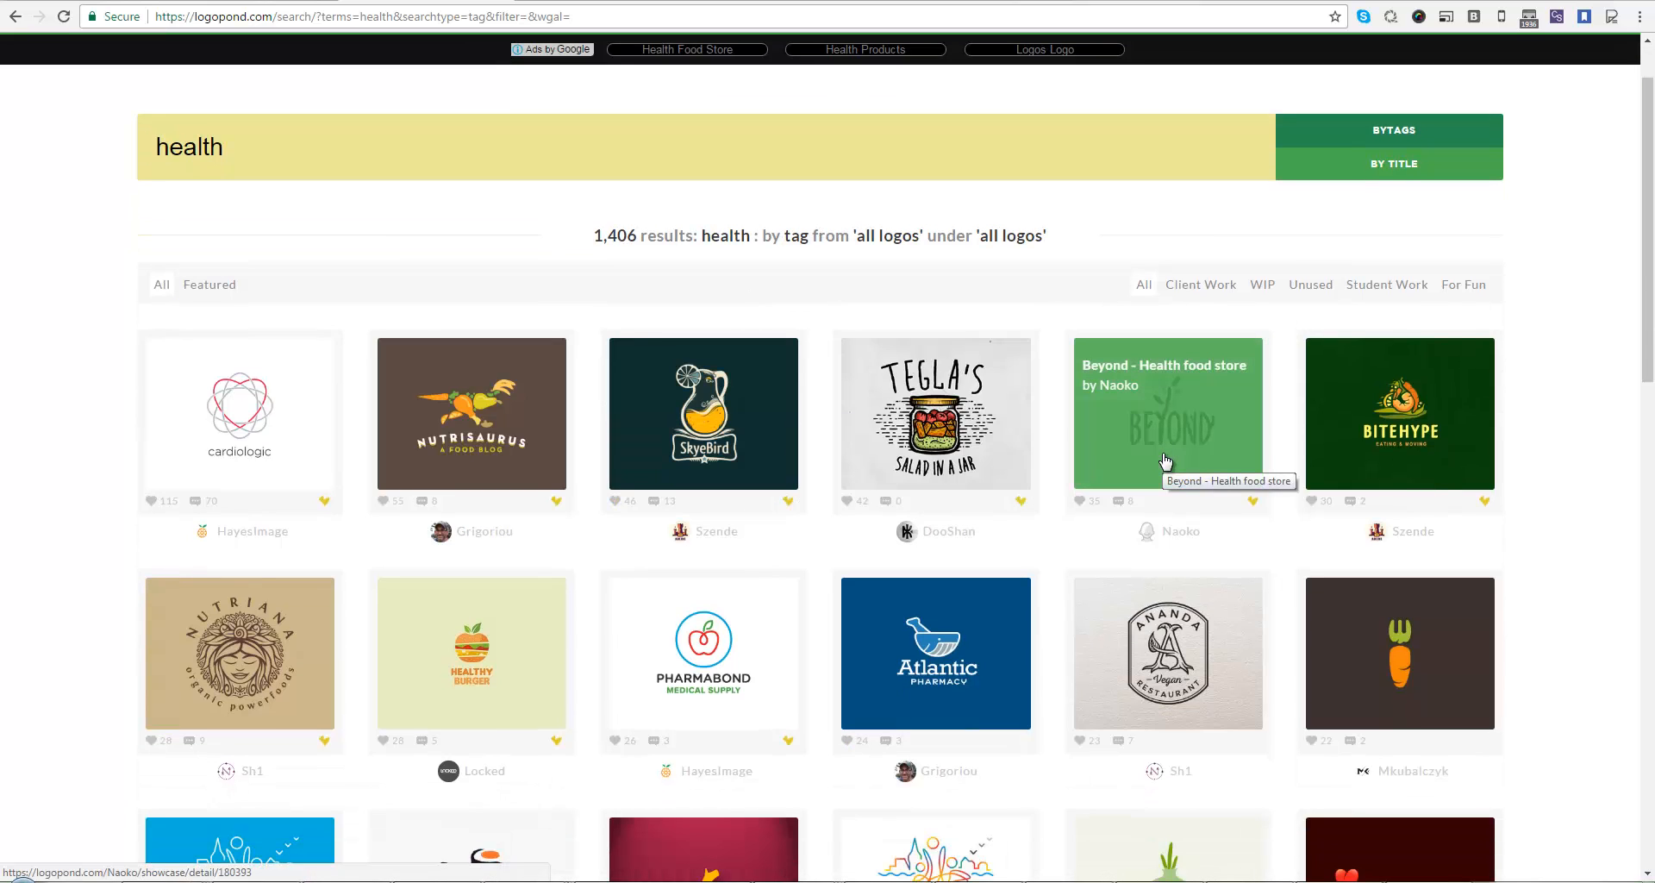
scroll(1166, 460, down, 2)
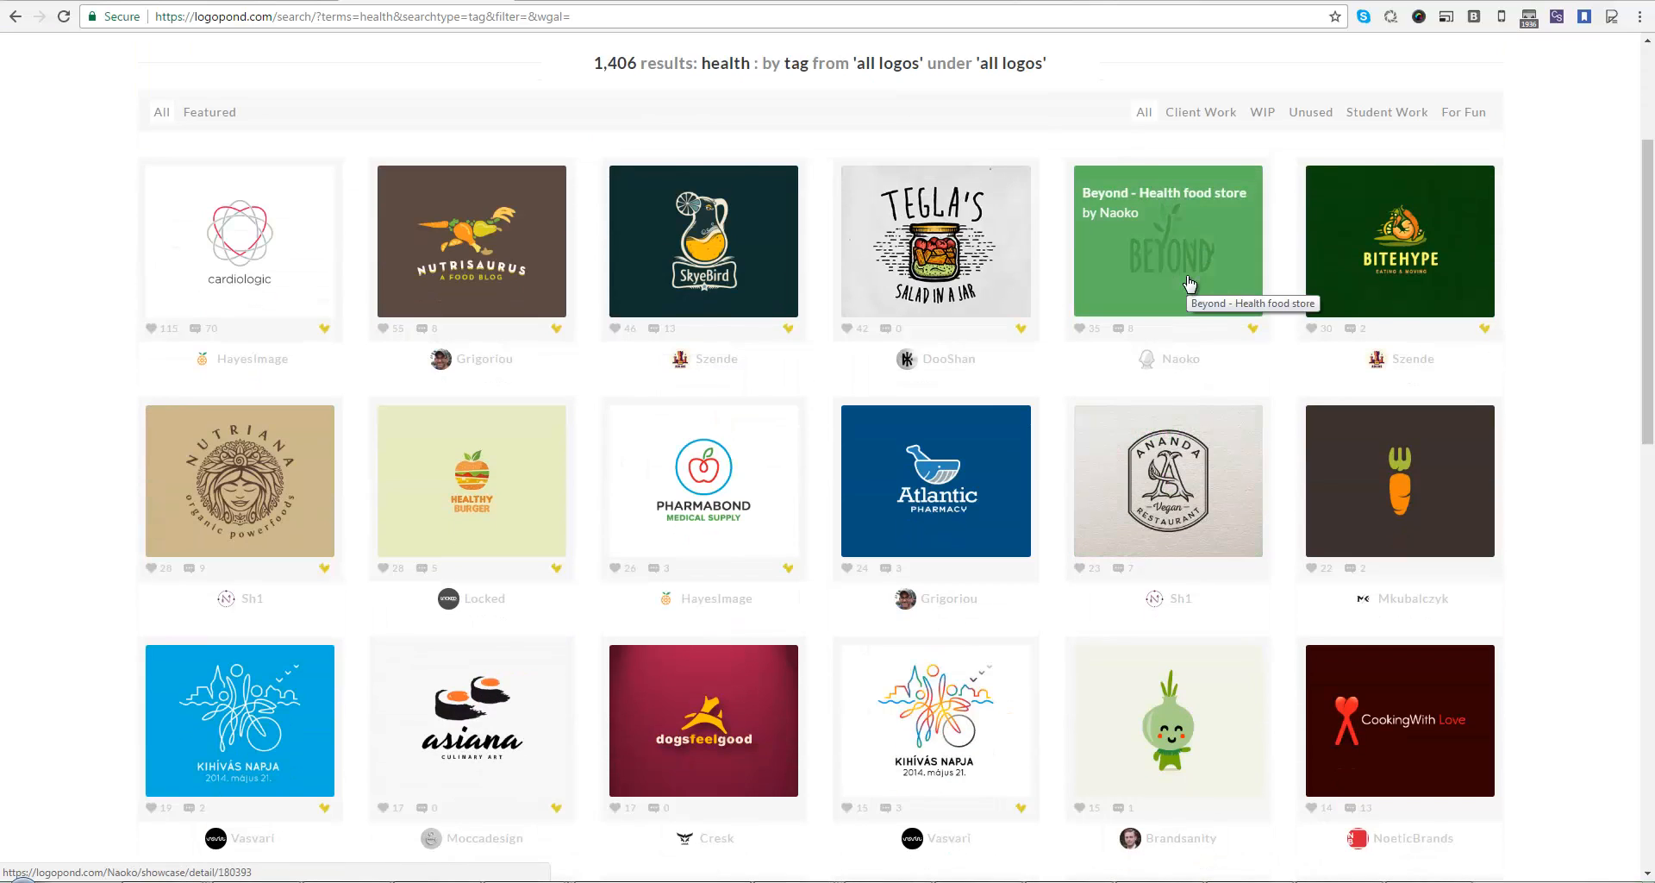
scroll(862, 373, down, 1)
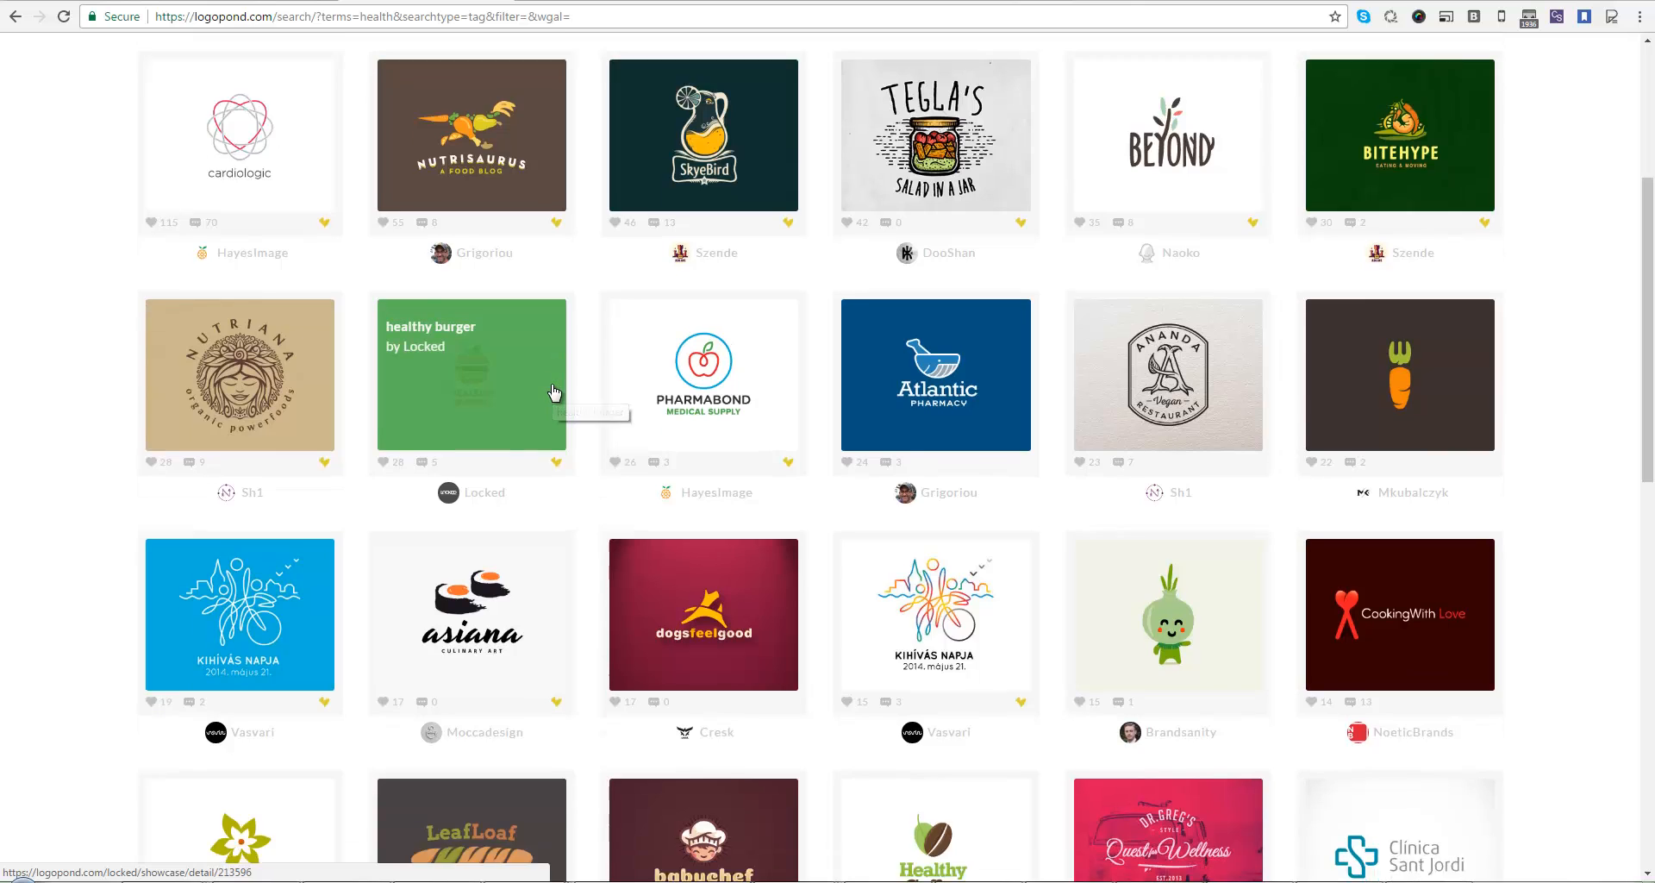
scroll(554, 397, down, 2)
scroll(555, 392, down, 2)
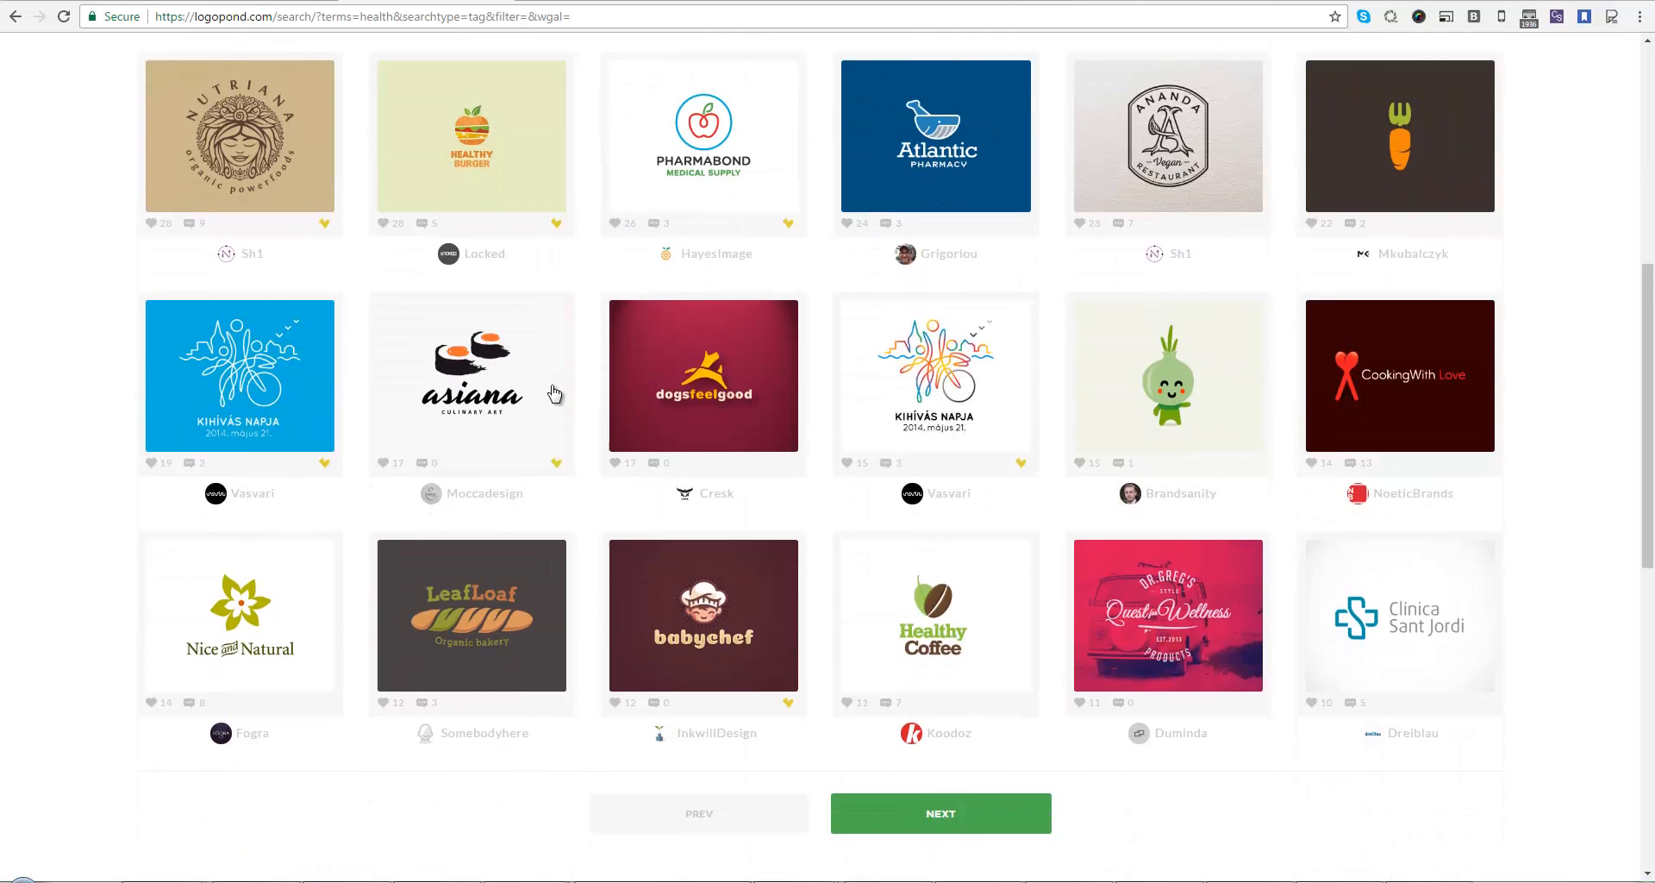
scroll(554, 392, up, 8)
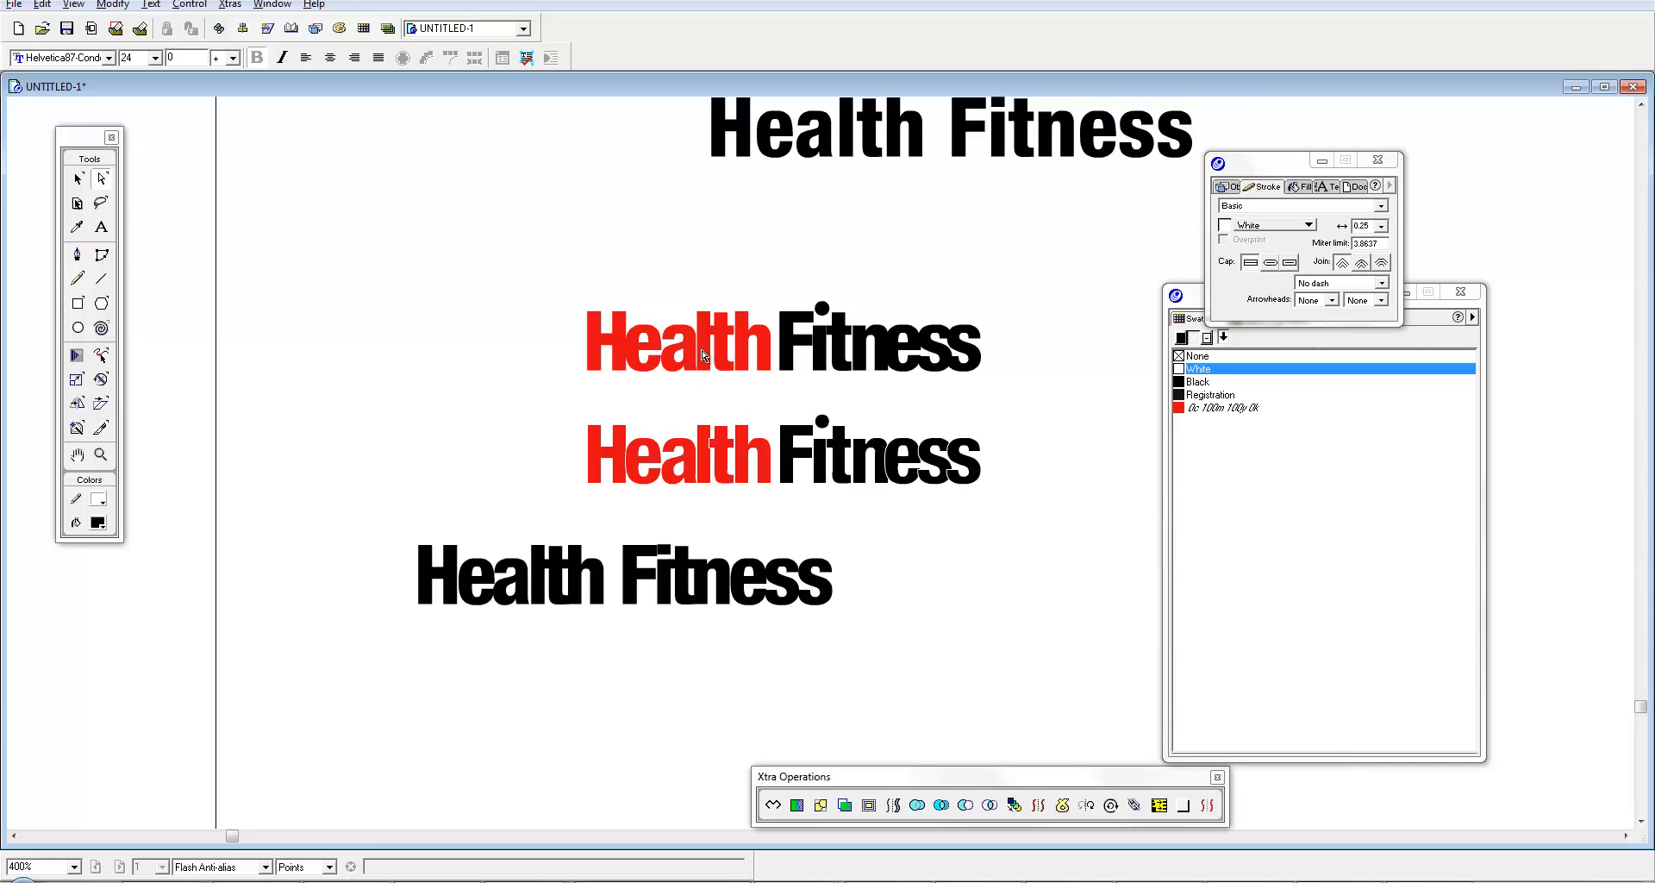
Step: Switch back to FreeHand and stretch the top of the red t in the upper "Health" above its neighbouring letters
click(722, 326)
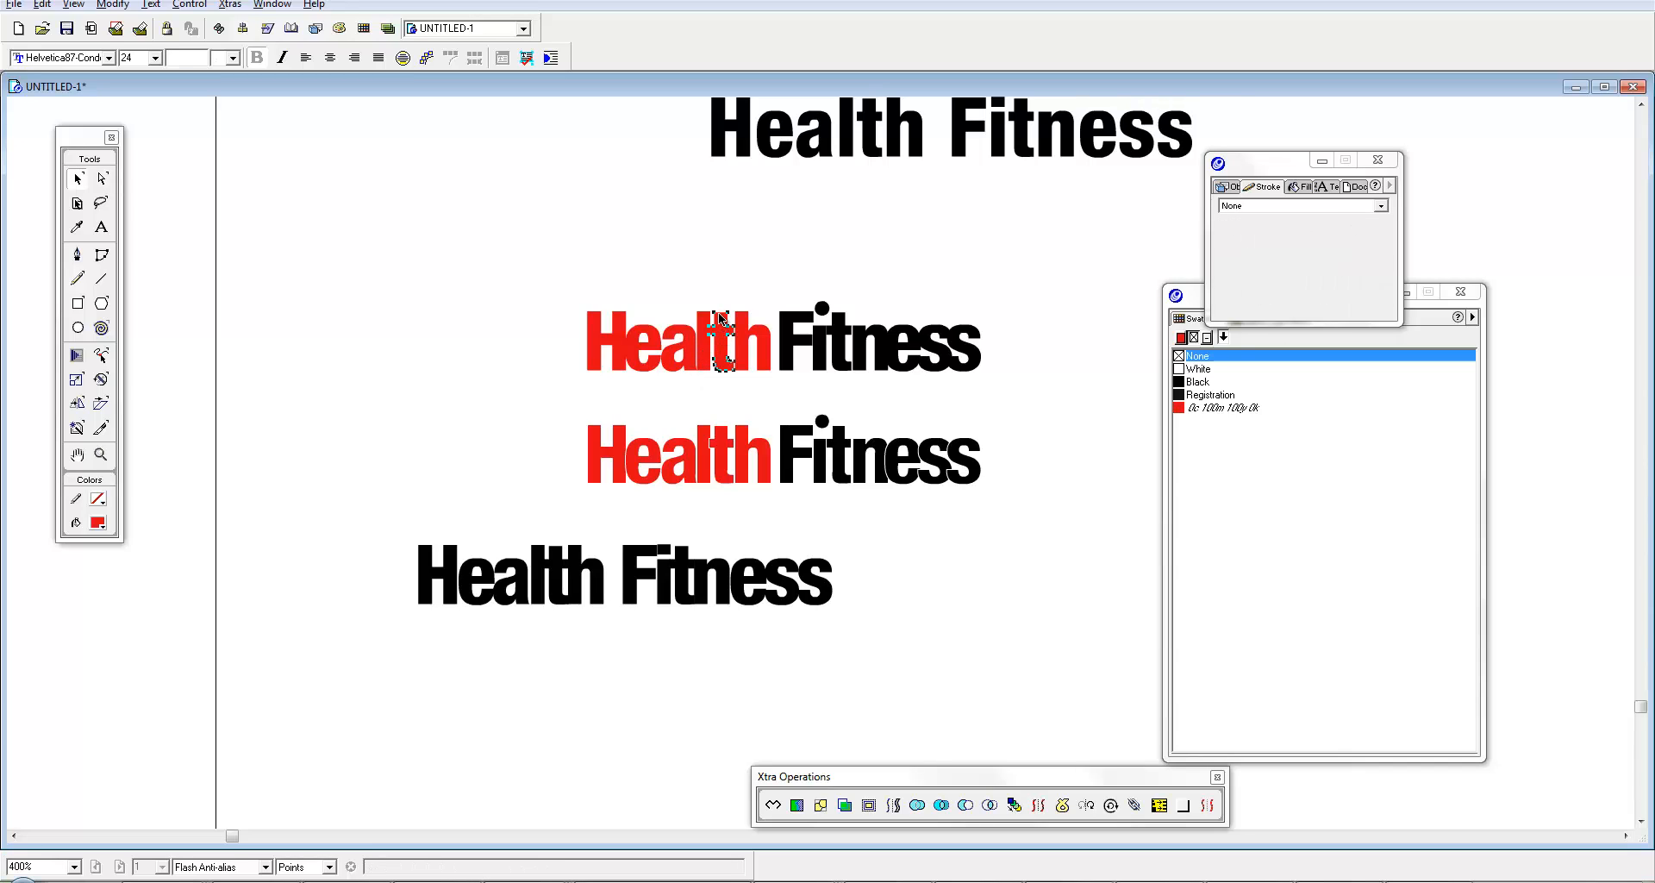
drag(727, 312, 729, 297)
key(Tab)
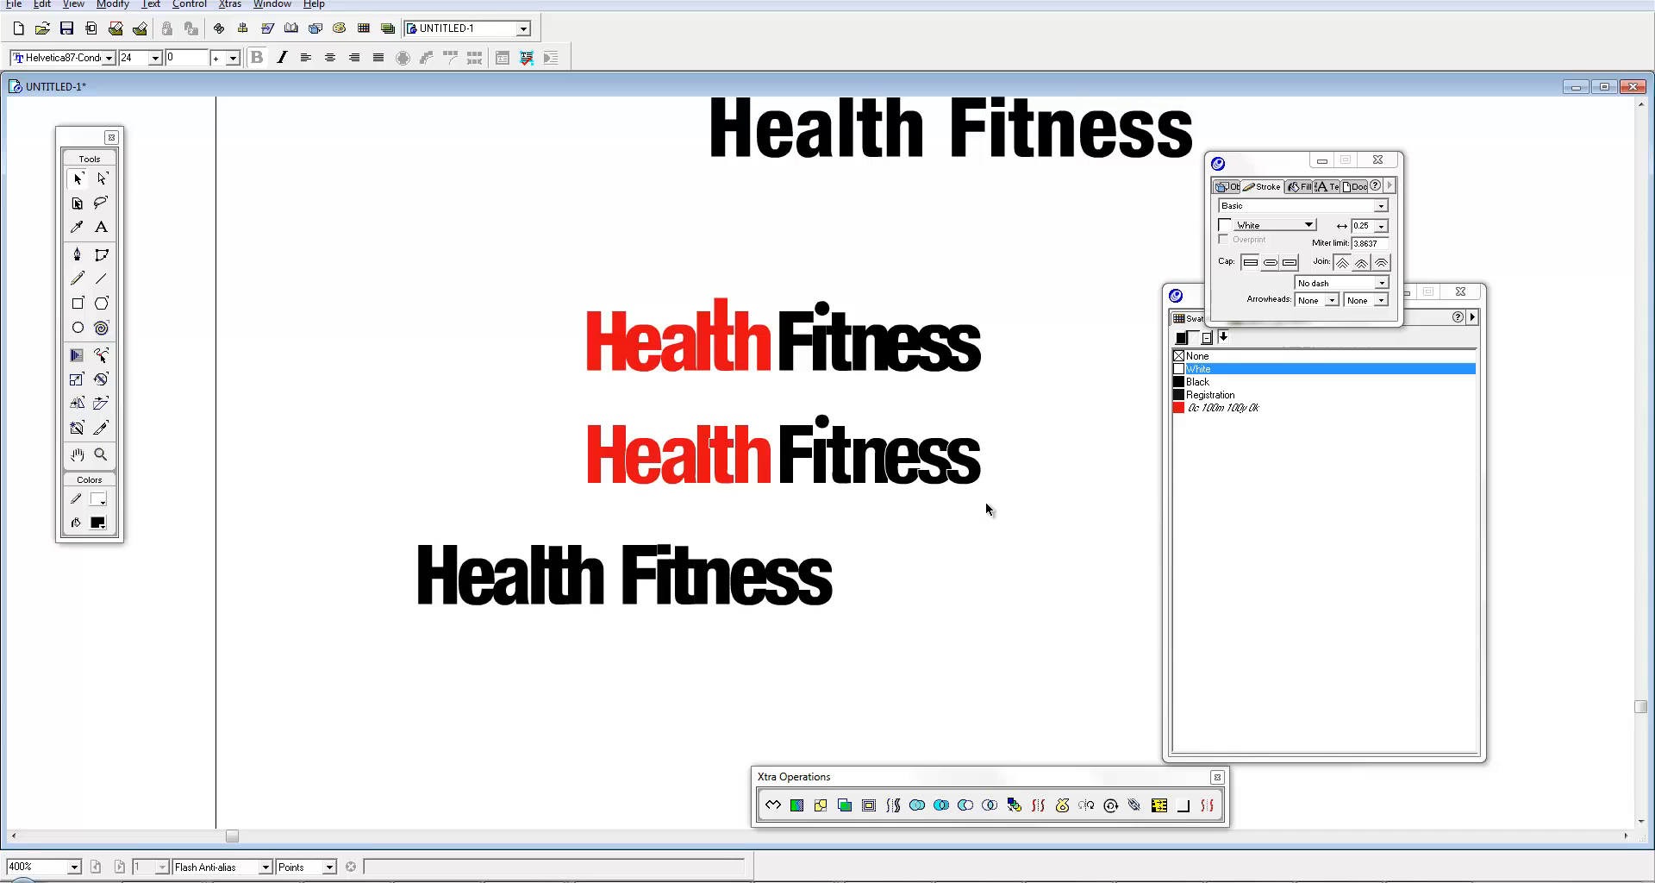
key(space)
ctrl+click(748, 326)
drag(798, 471, 664, 450)
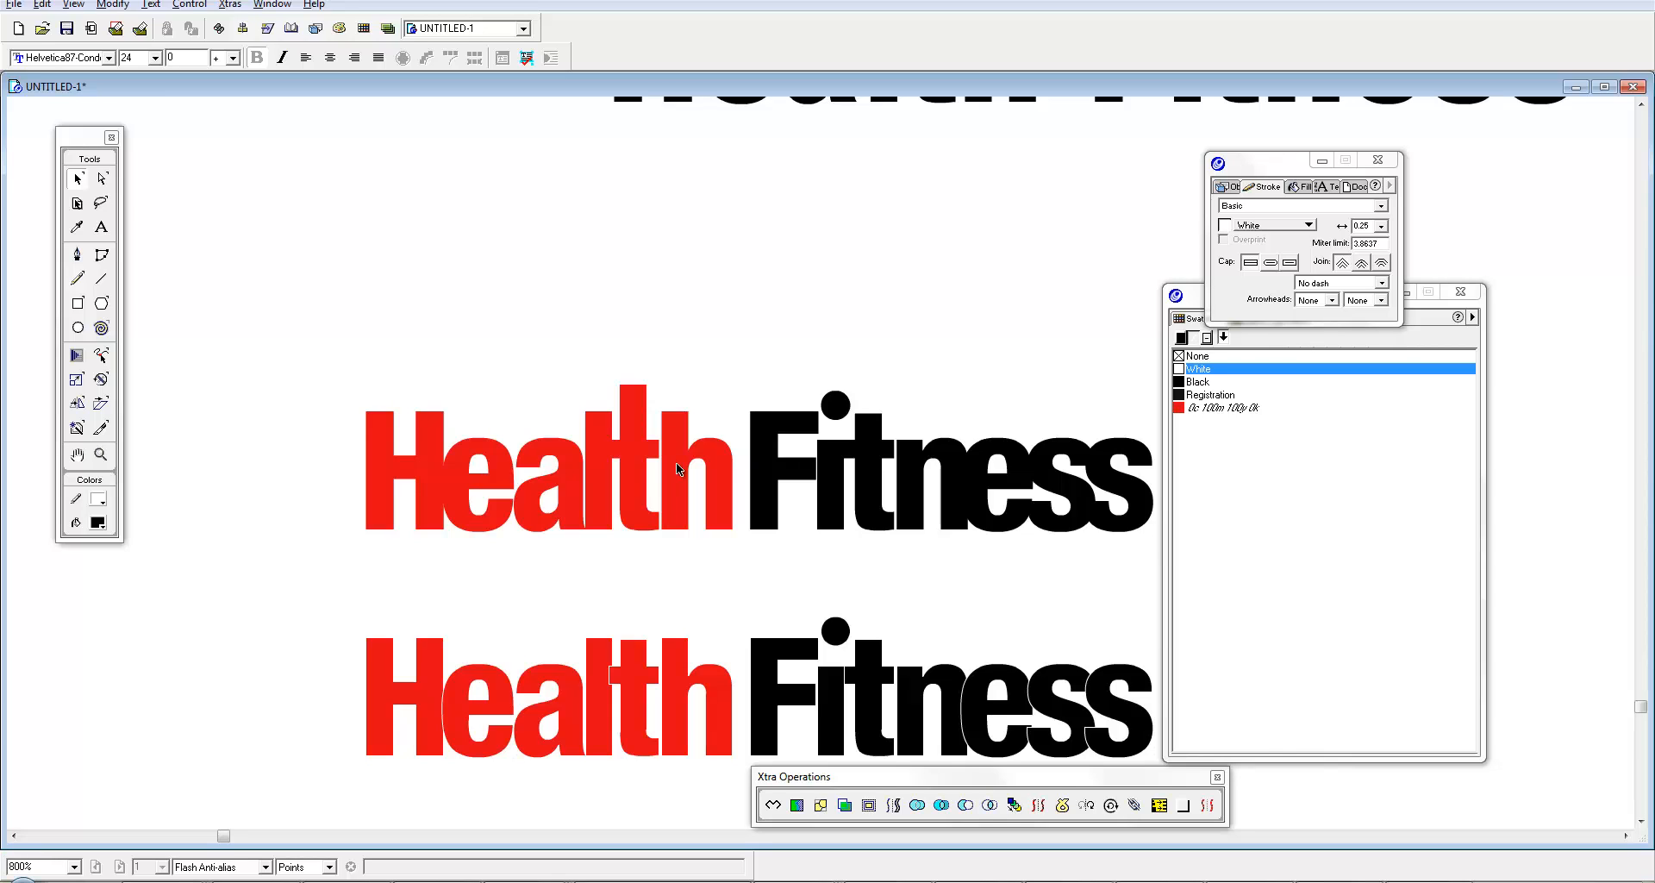
Step: Switch to the Google window in Chrome and search Google Images for "heart beat"
click(510, 881)
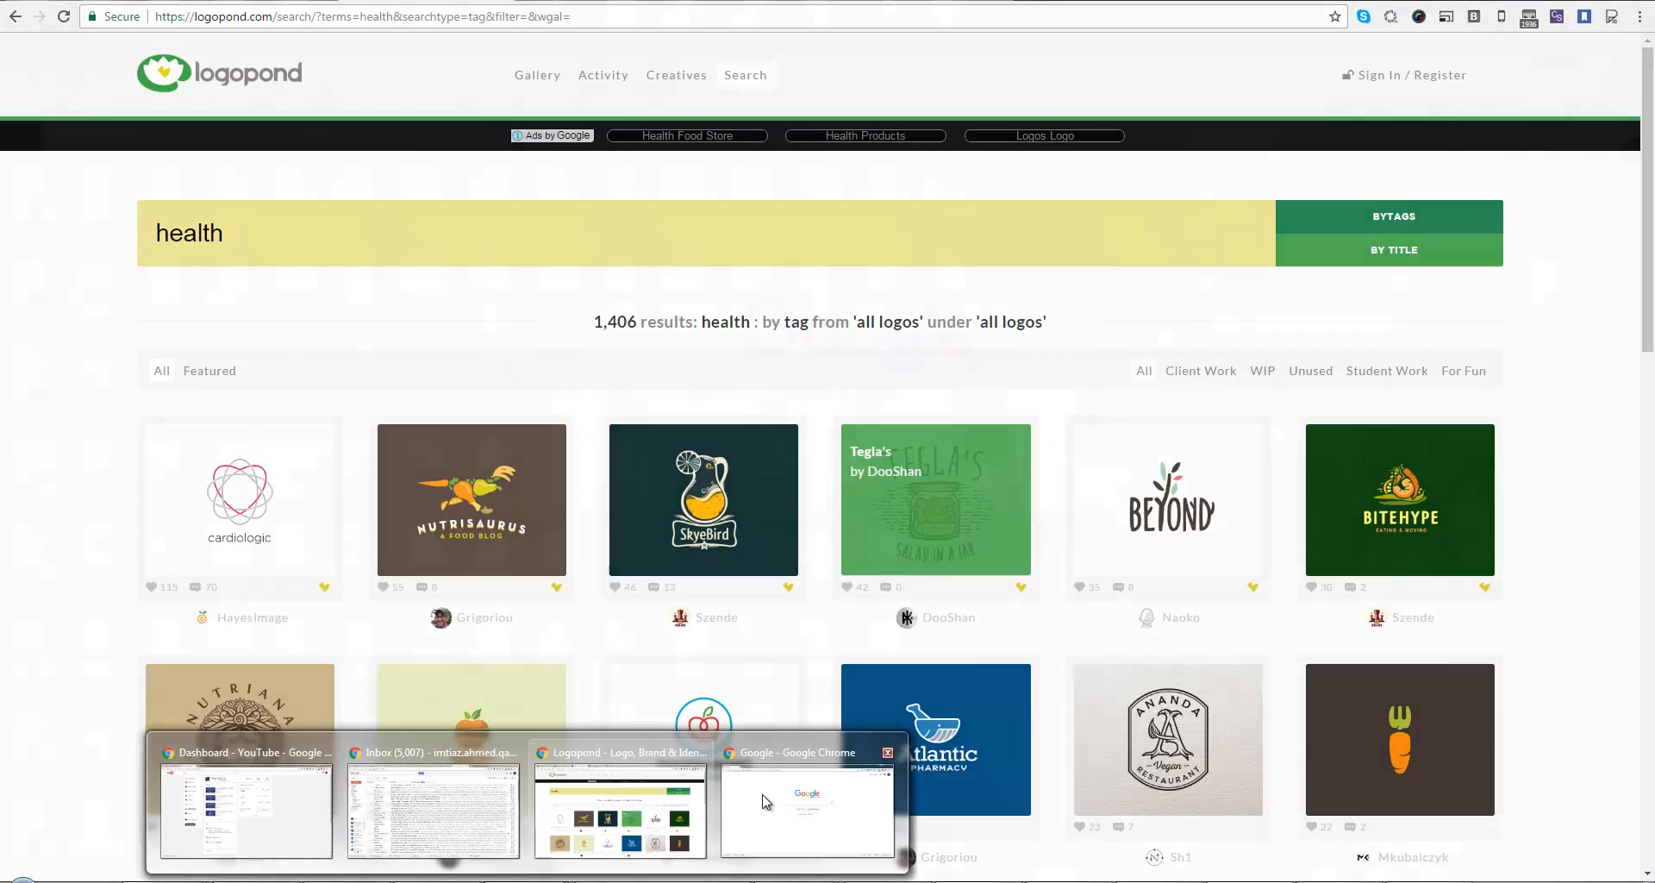
click(807, 811)
click(383, 109)
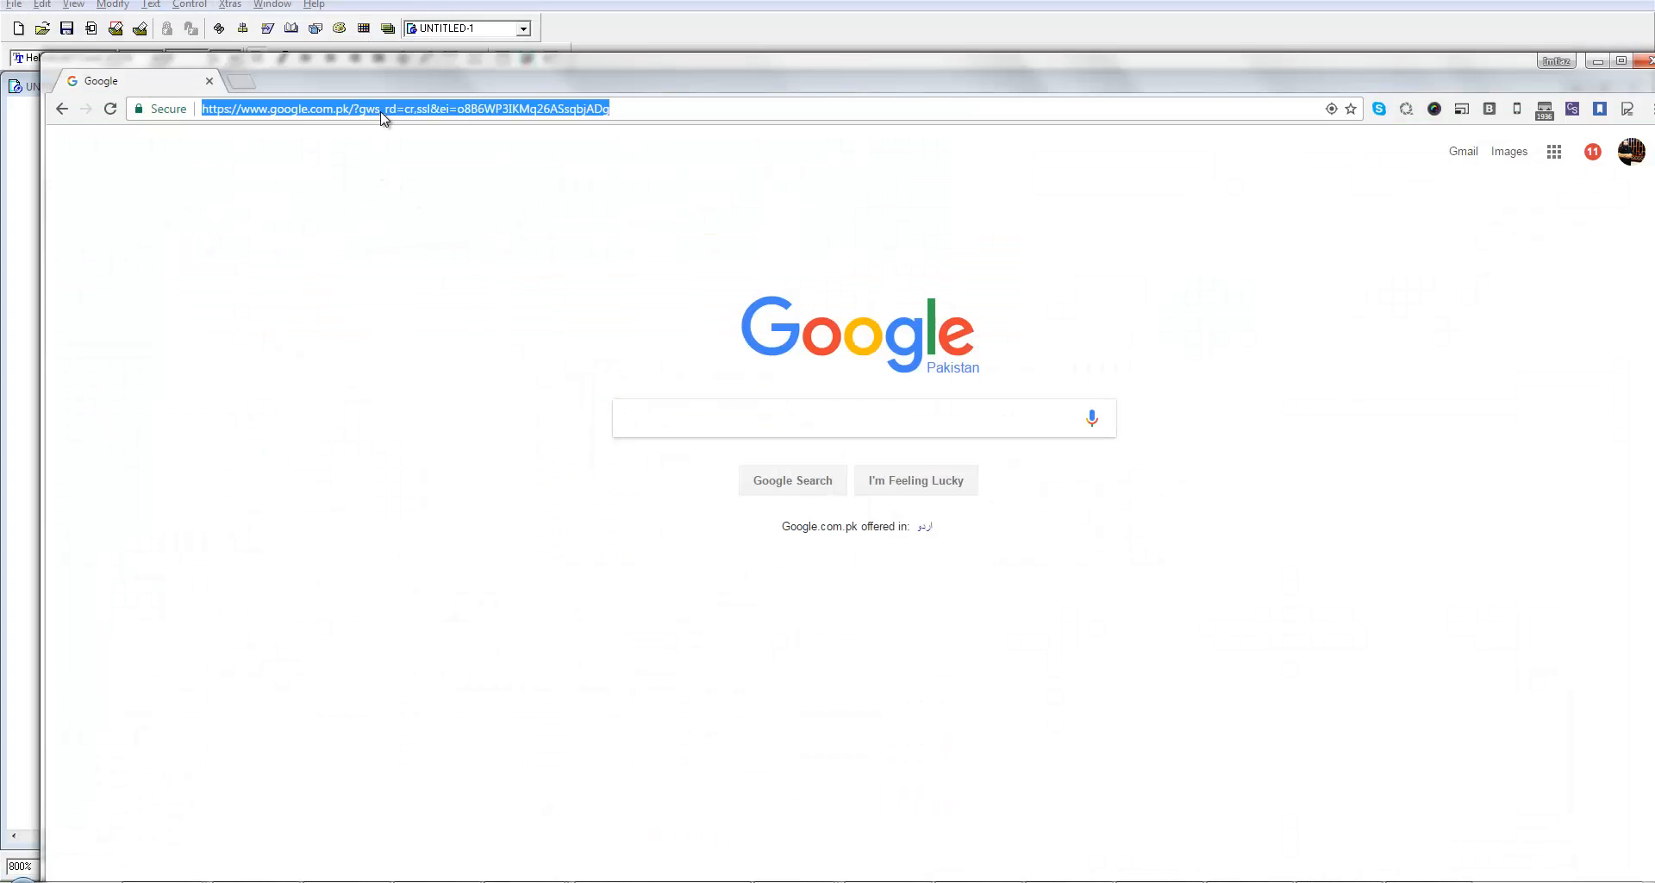
text(images)
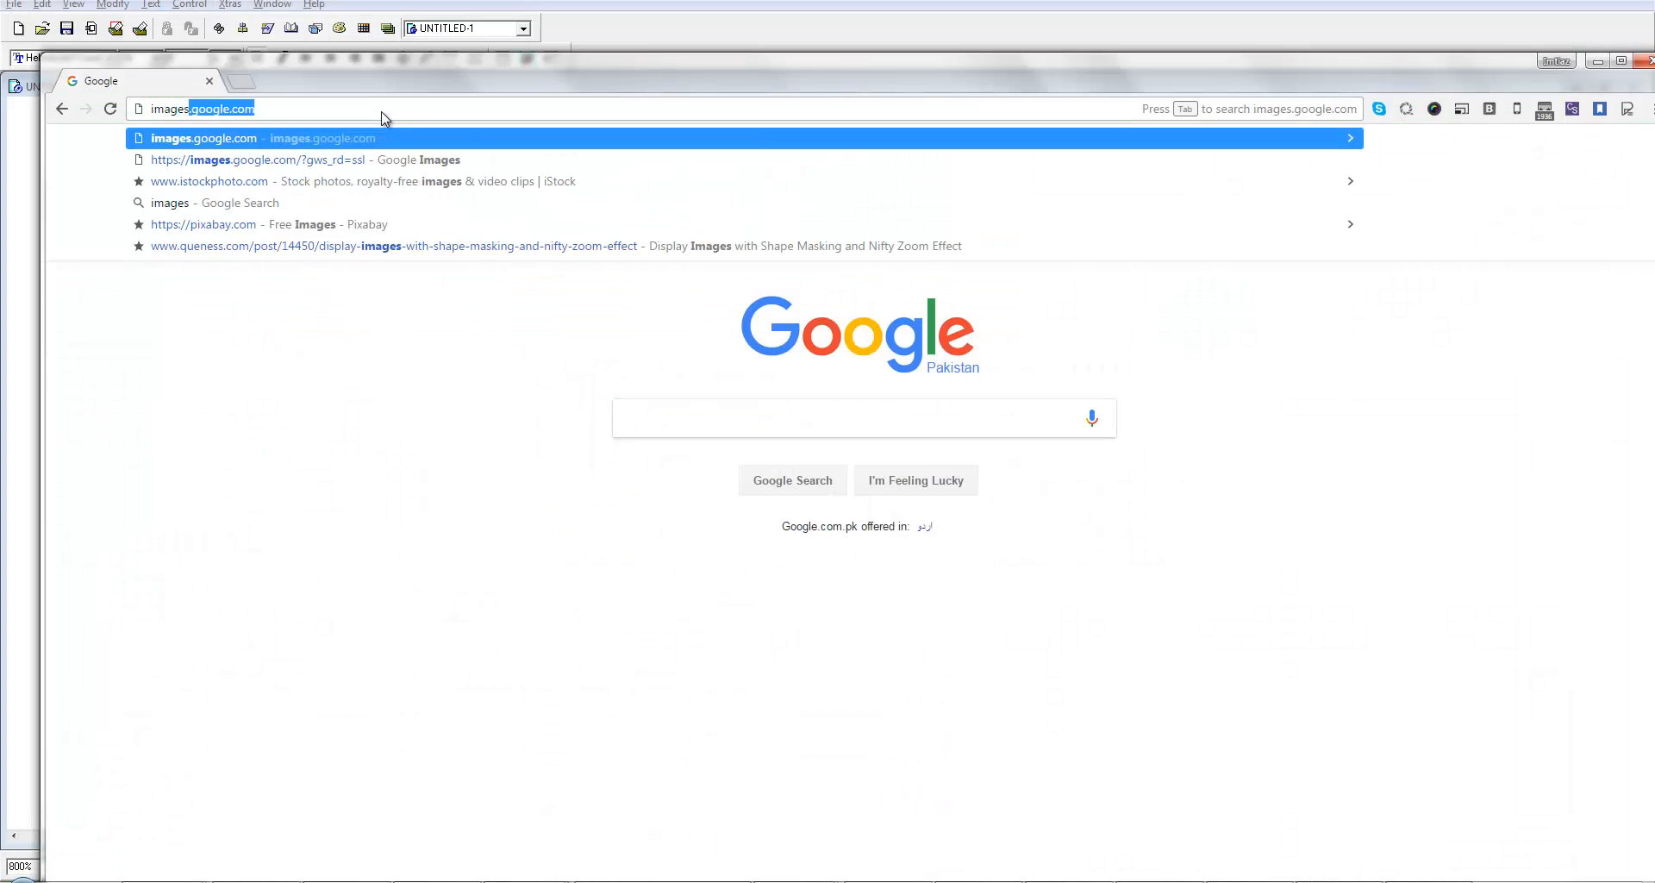
key(Return)
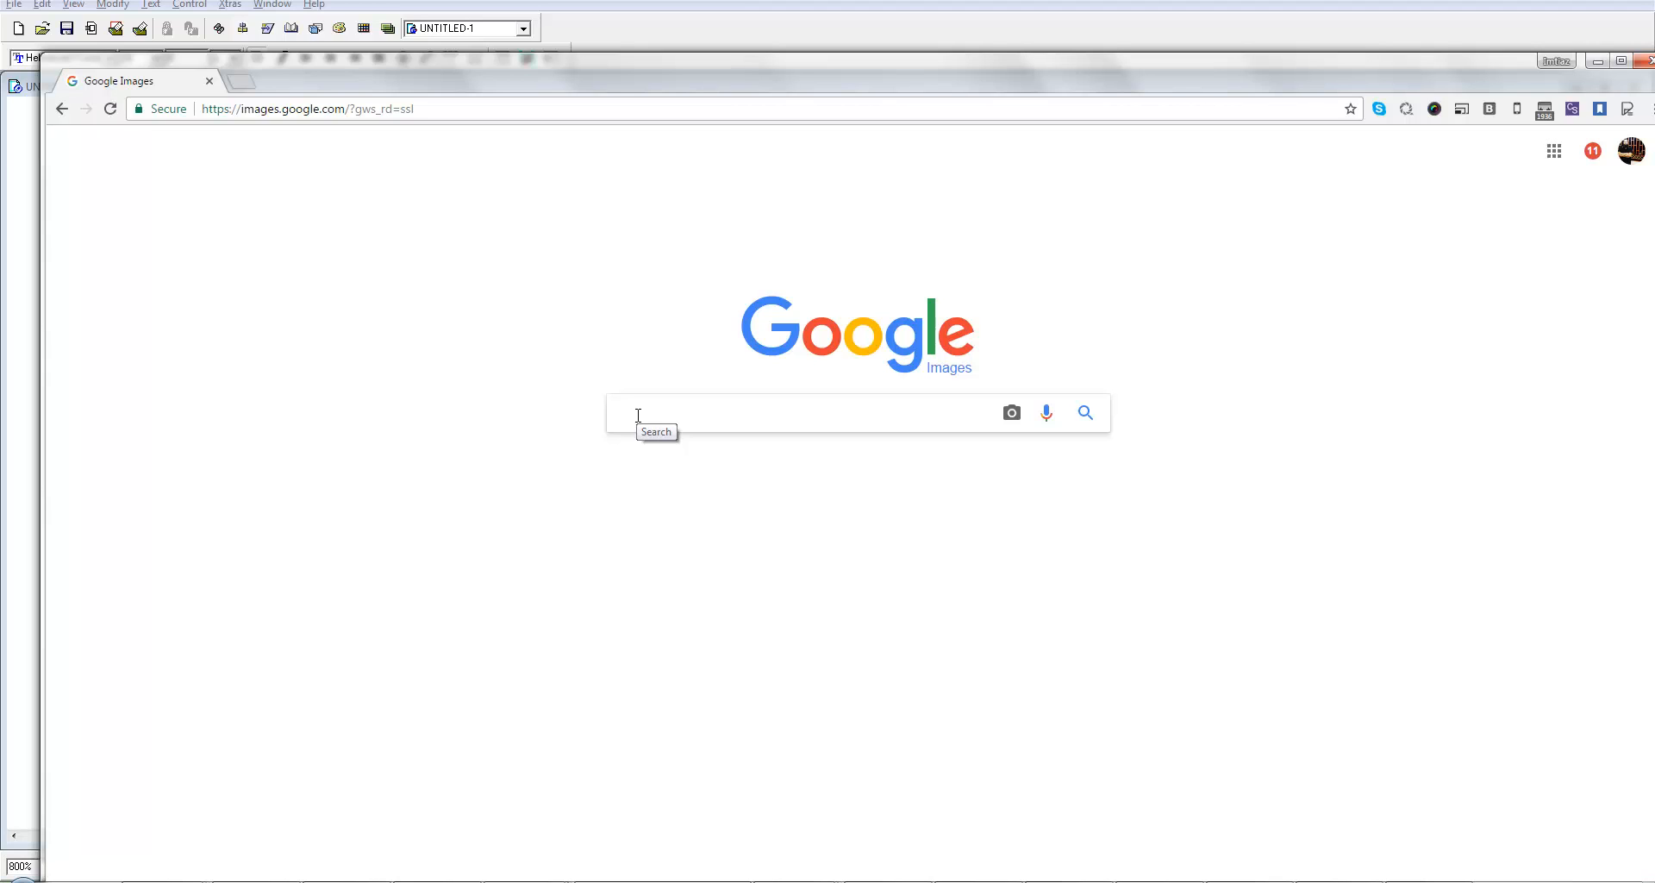
text(heart beat)
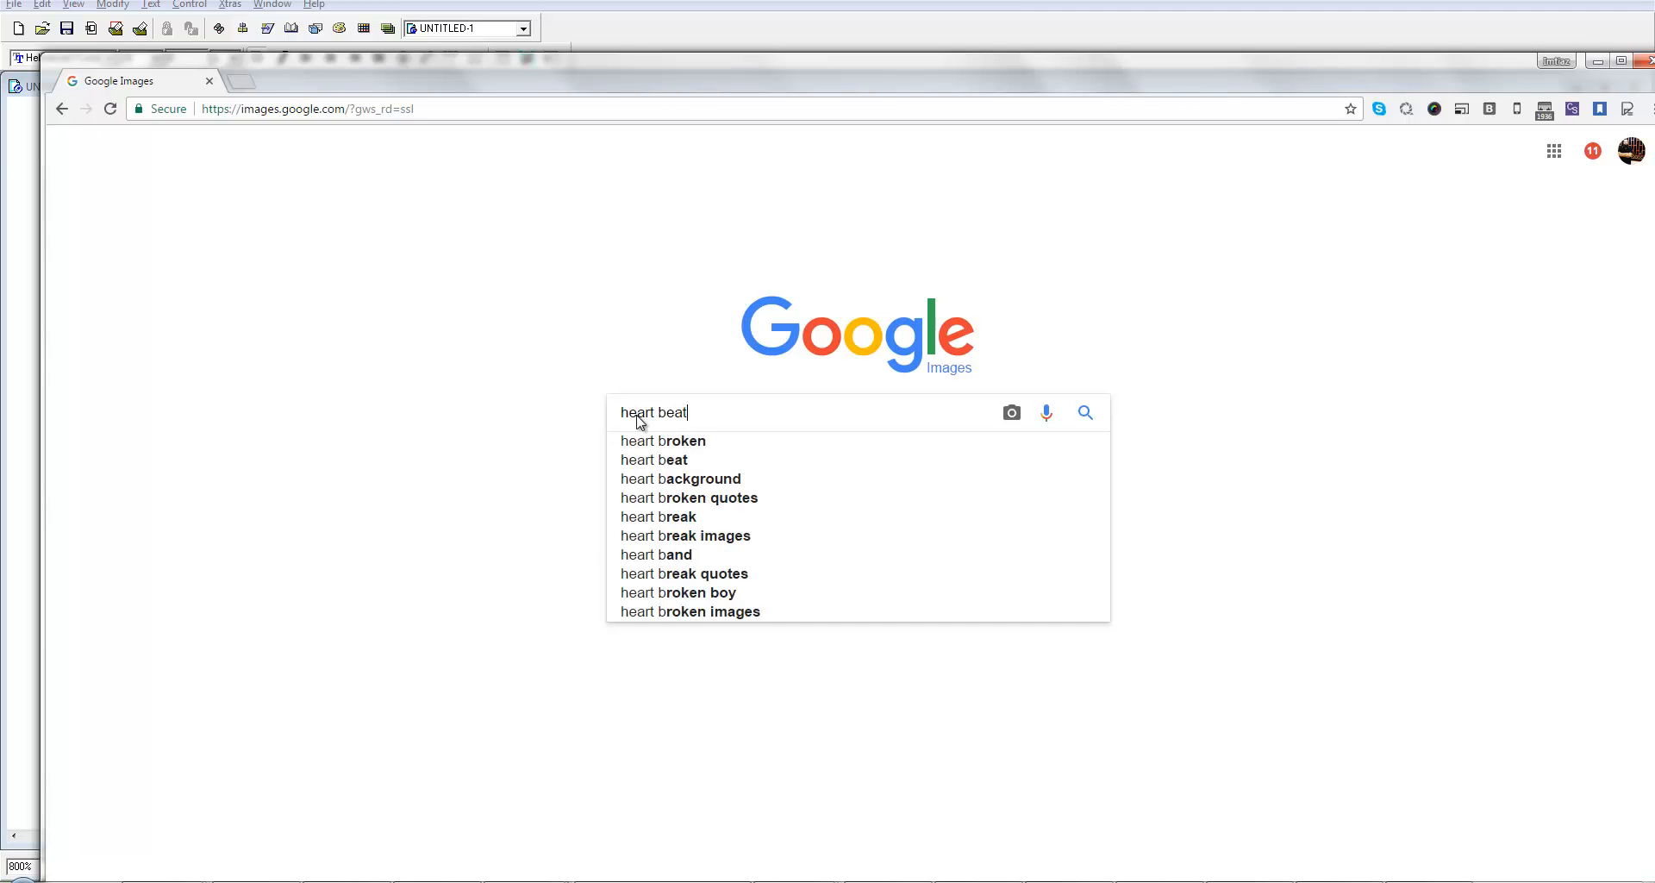
key(Return)
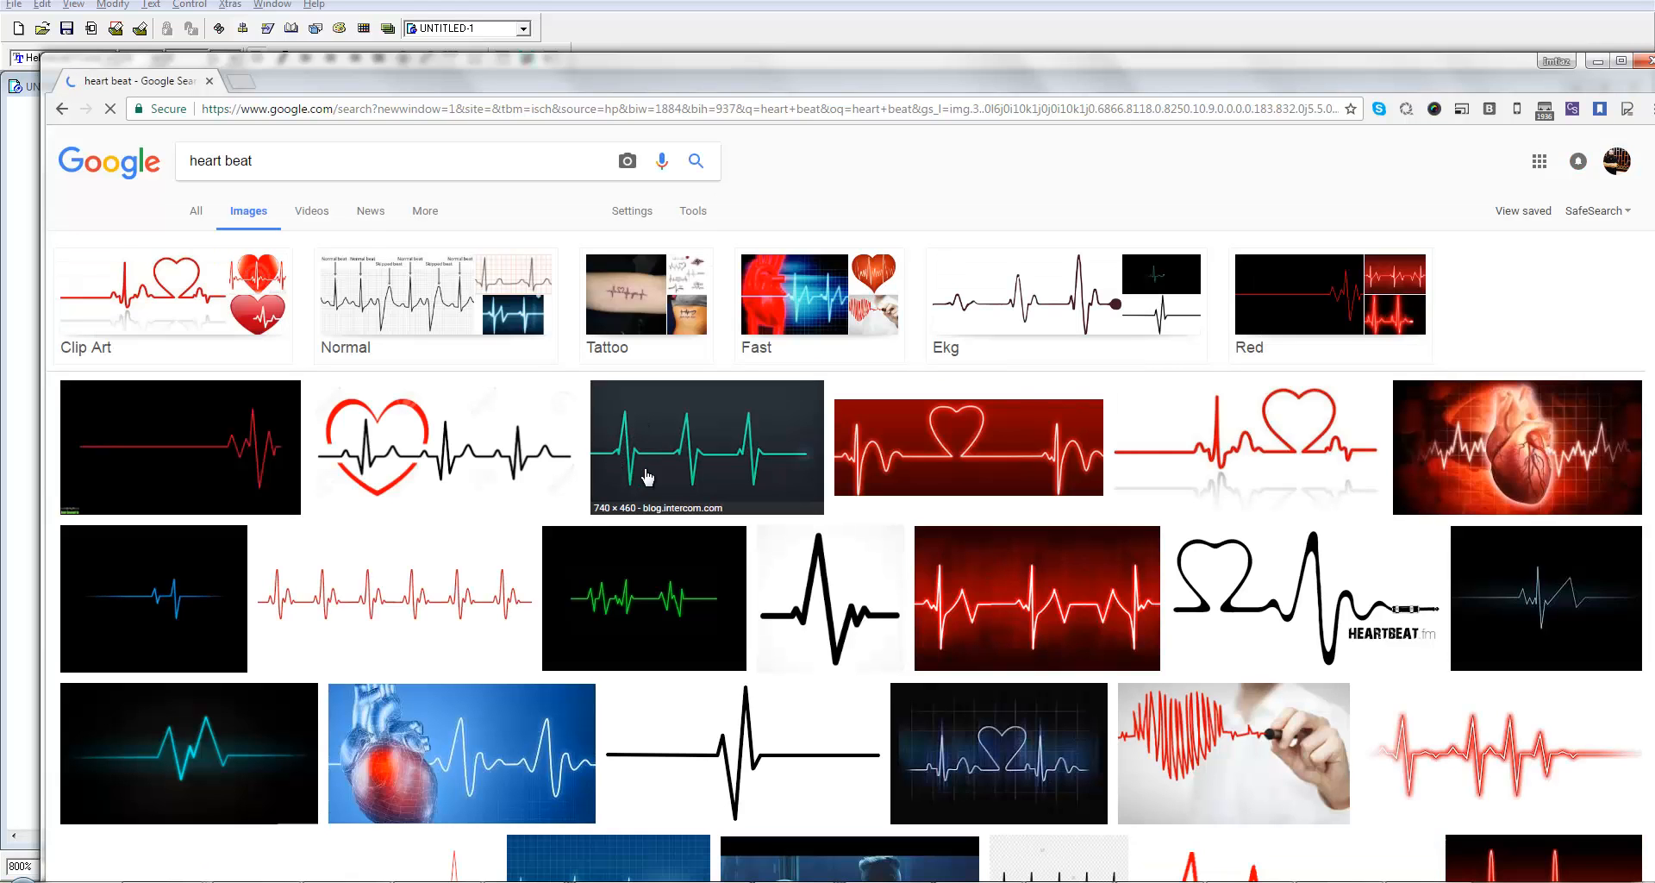
Step: Open the green heartbeat line picture from Inside Intercom at full size and copy the image
click(742, 467)
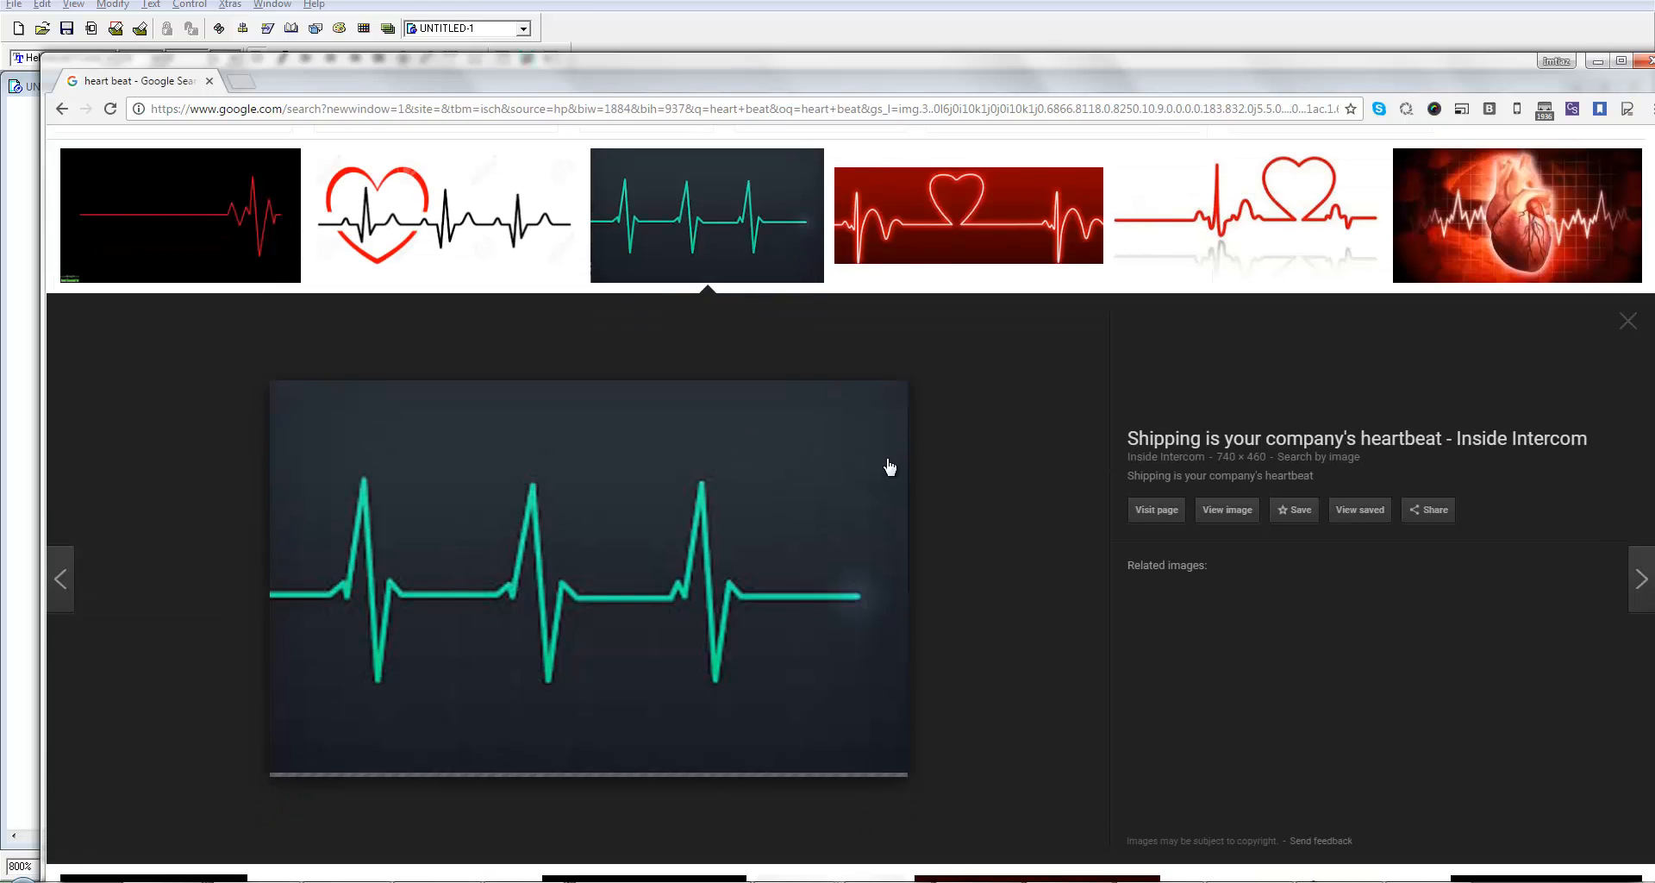
click(1255, 521)
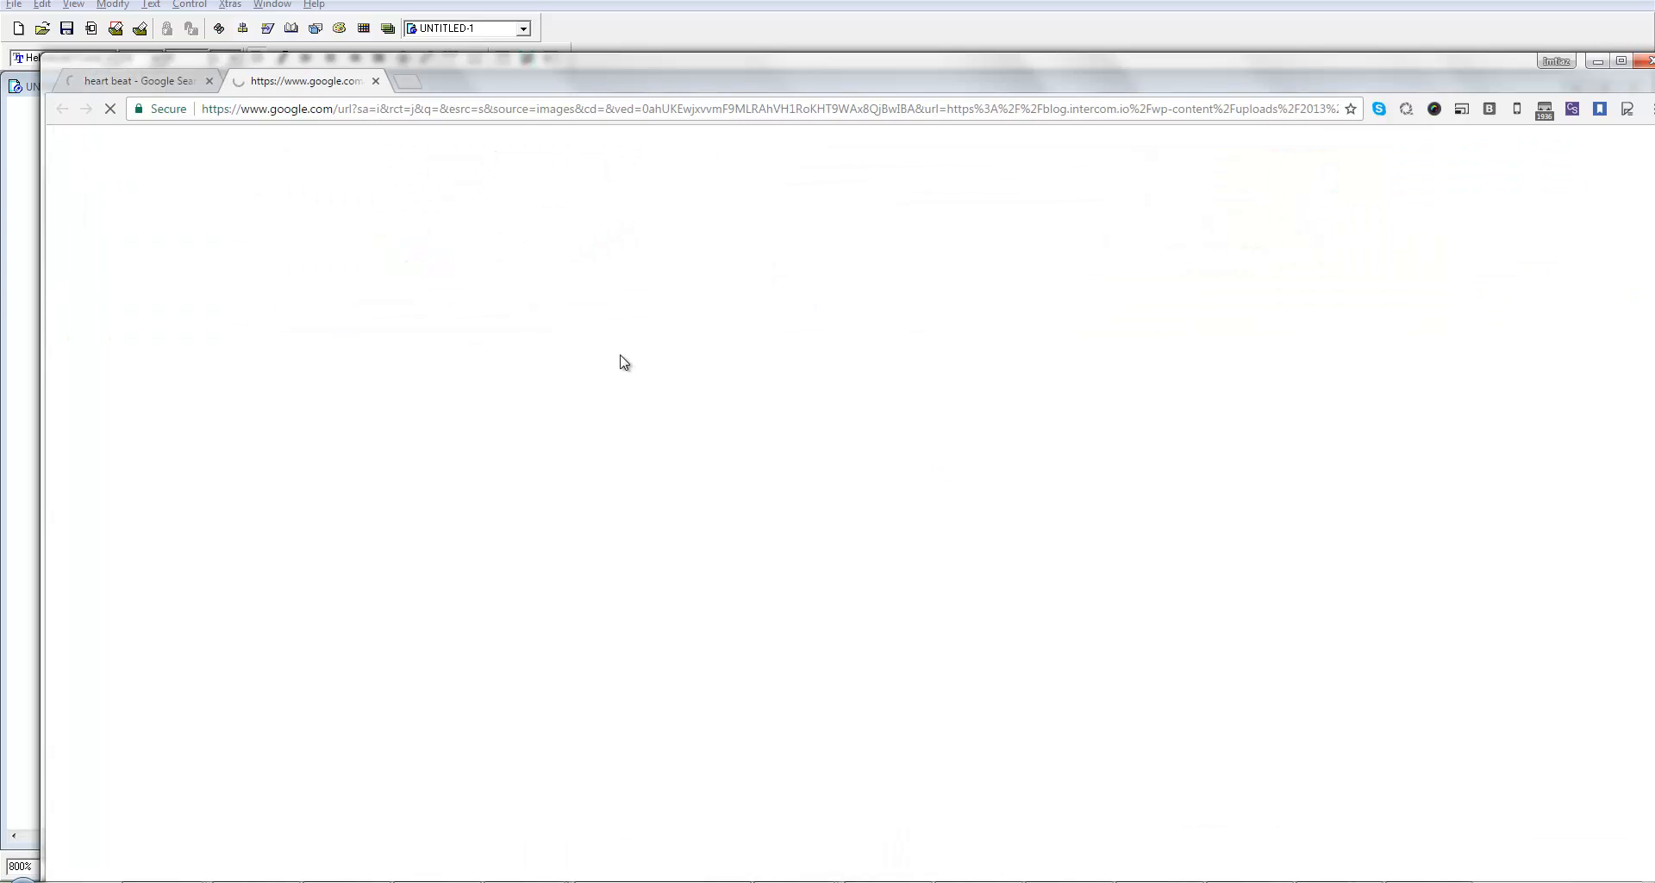
right_click(509, 345)
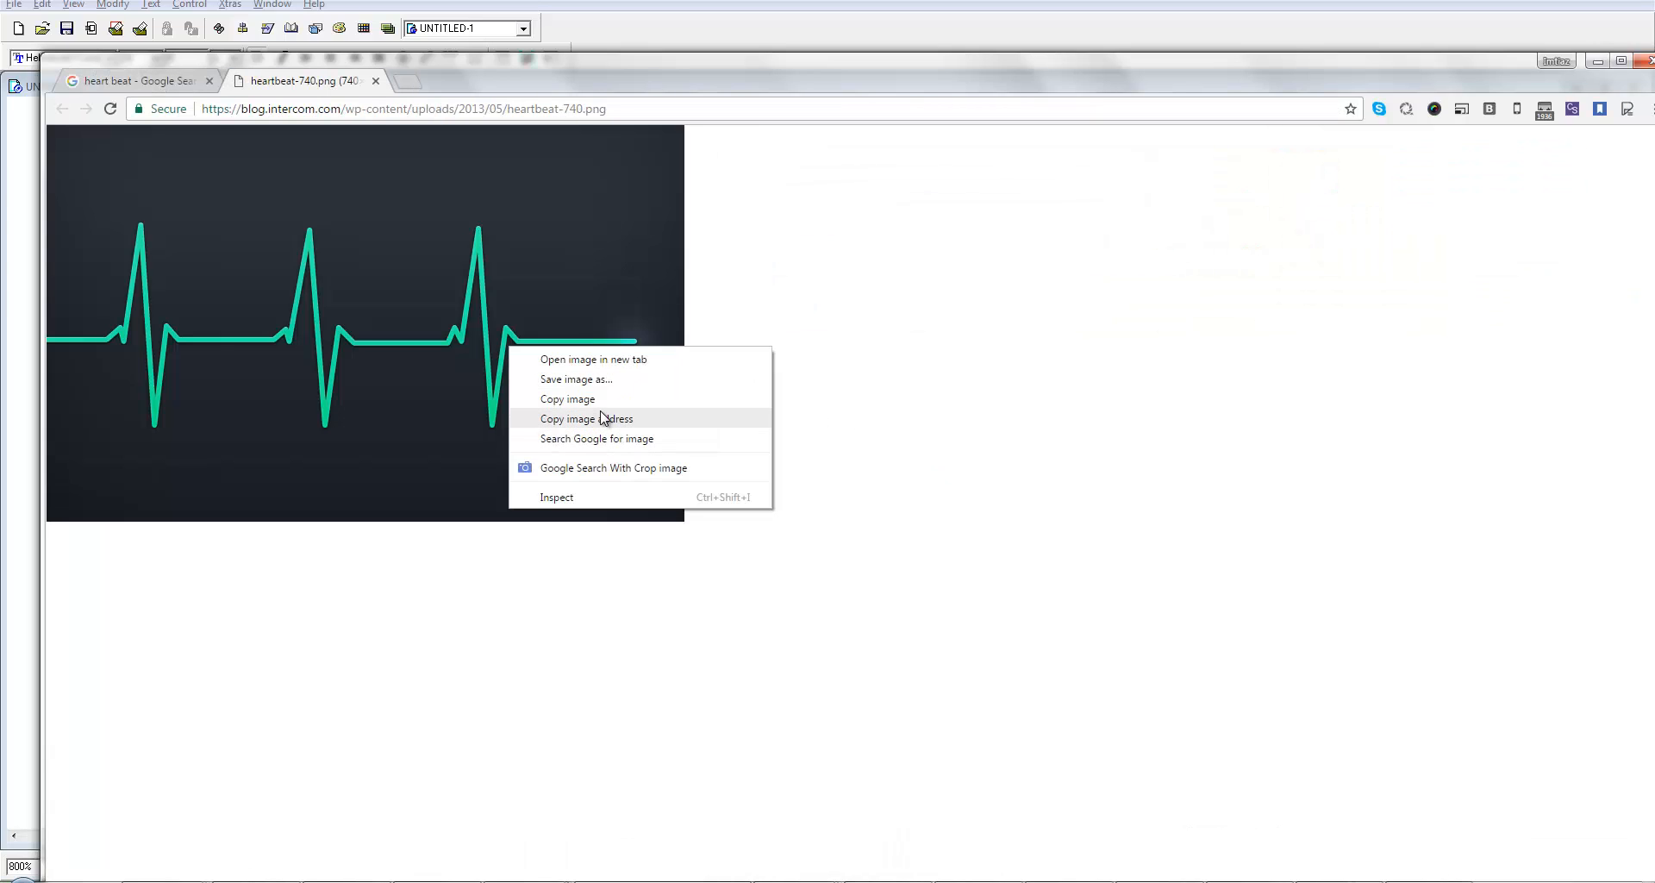
click(603, 399)
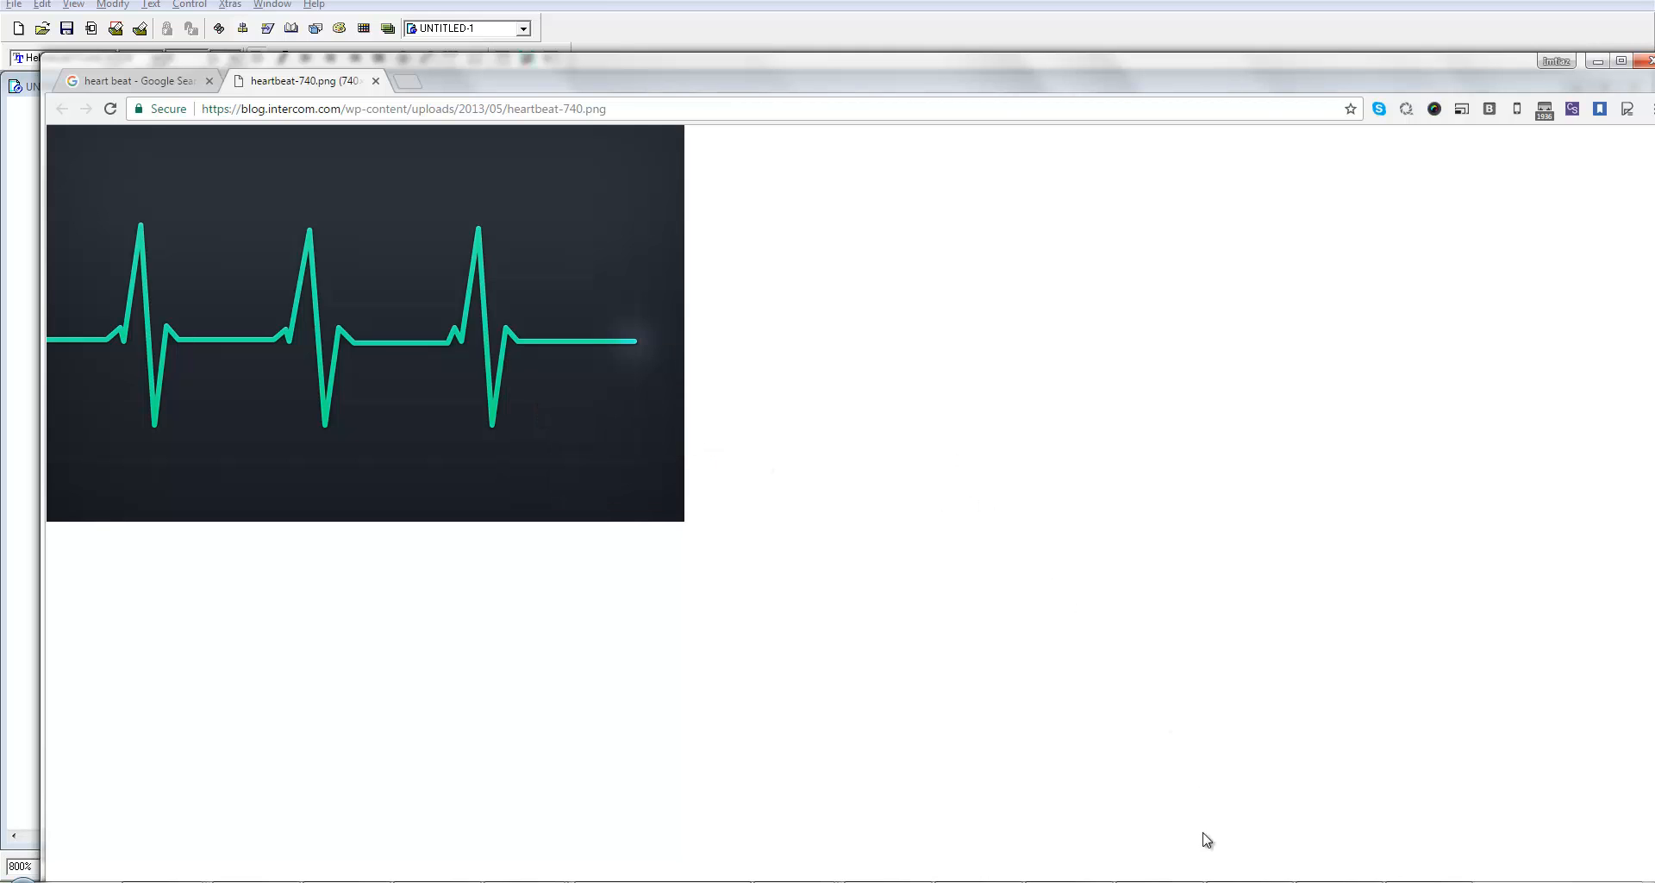
Step: Switch back to FreeHand, paste the copied heartbeat picture and place it above the Health Fitness wordmarks
click(1222, 881)
key(ctrl+v)
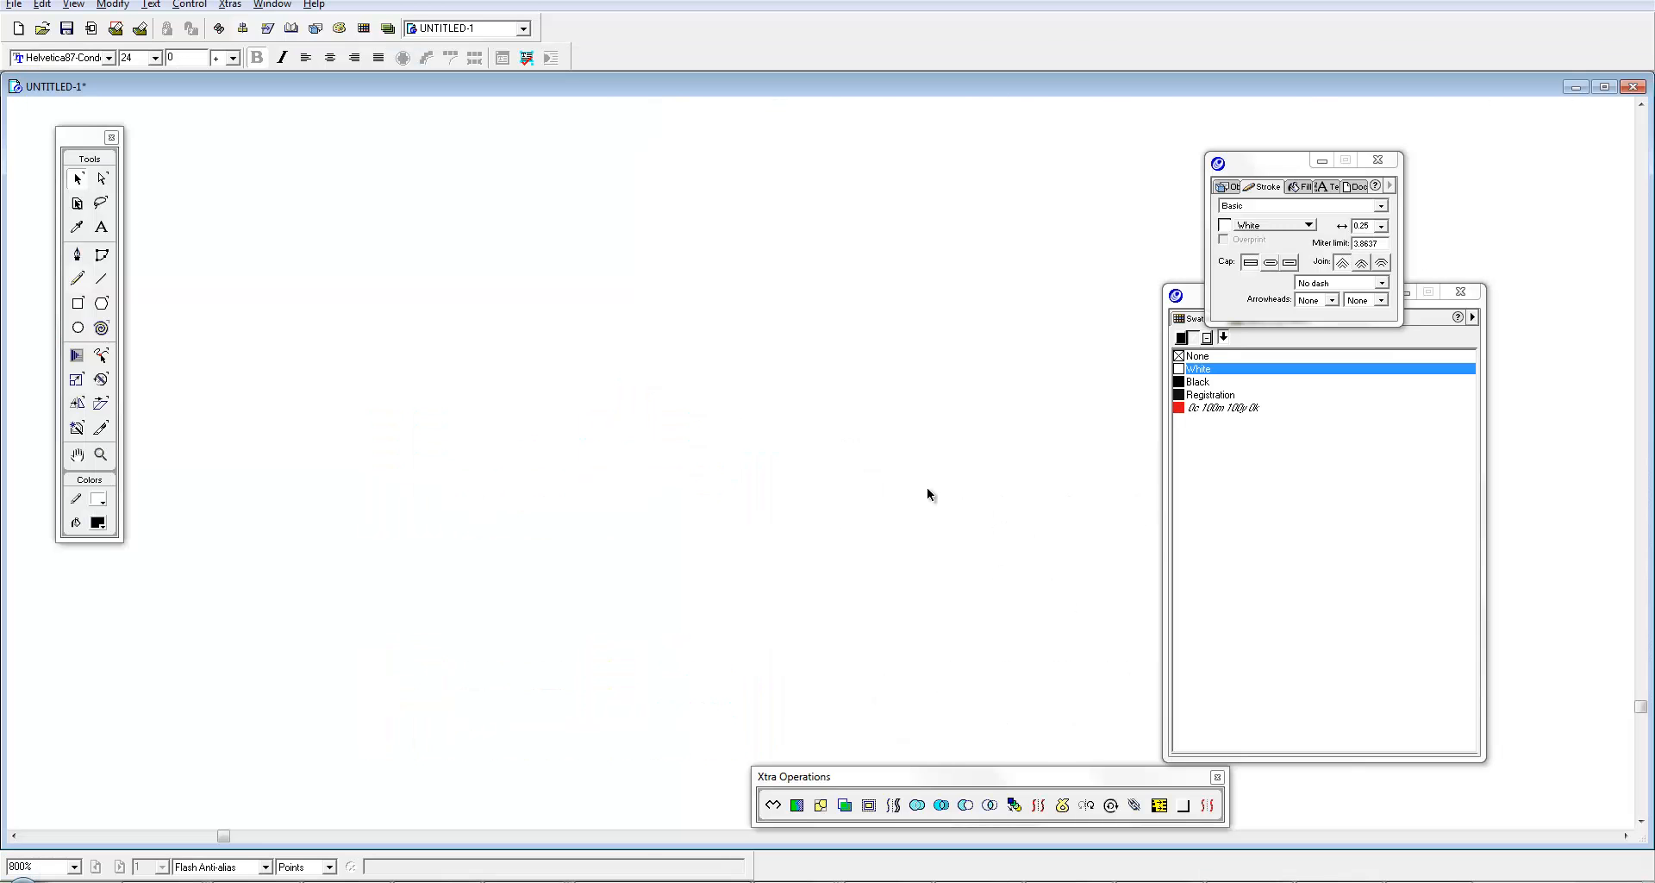
key(z)
alt+click(868, 472)
alt+click(868, 472)
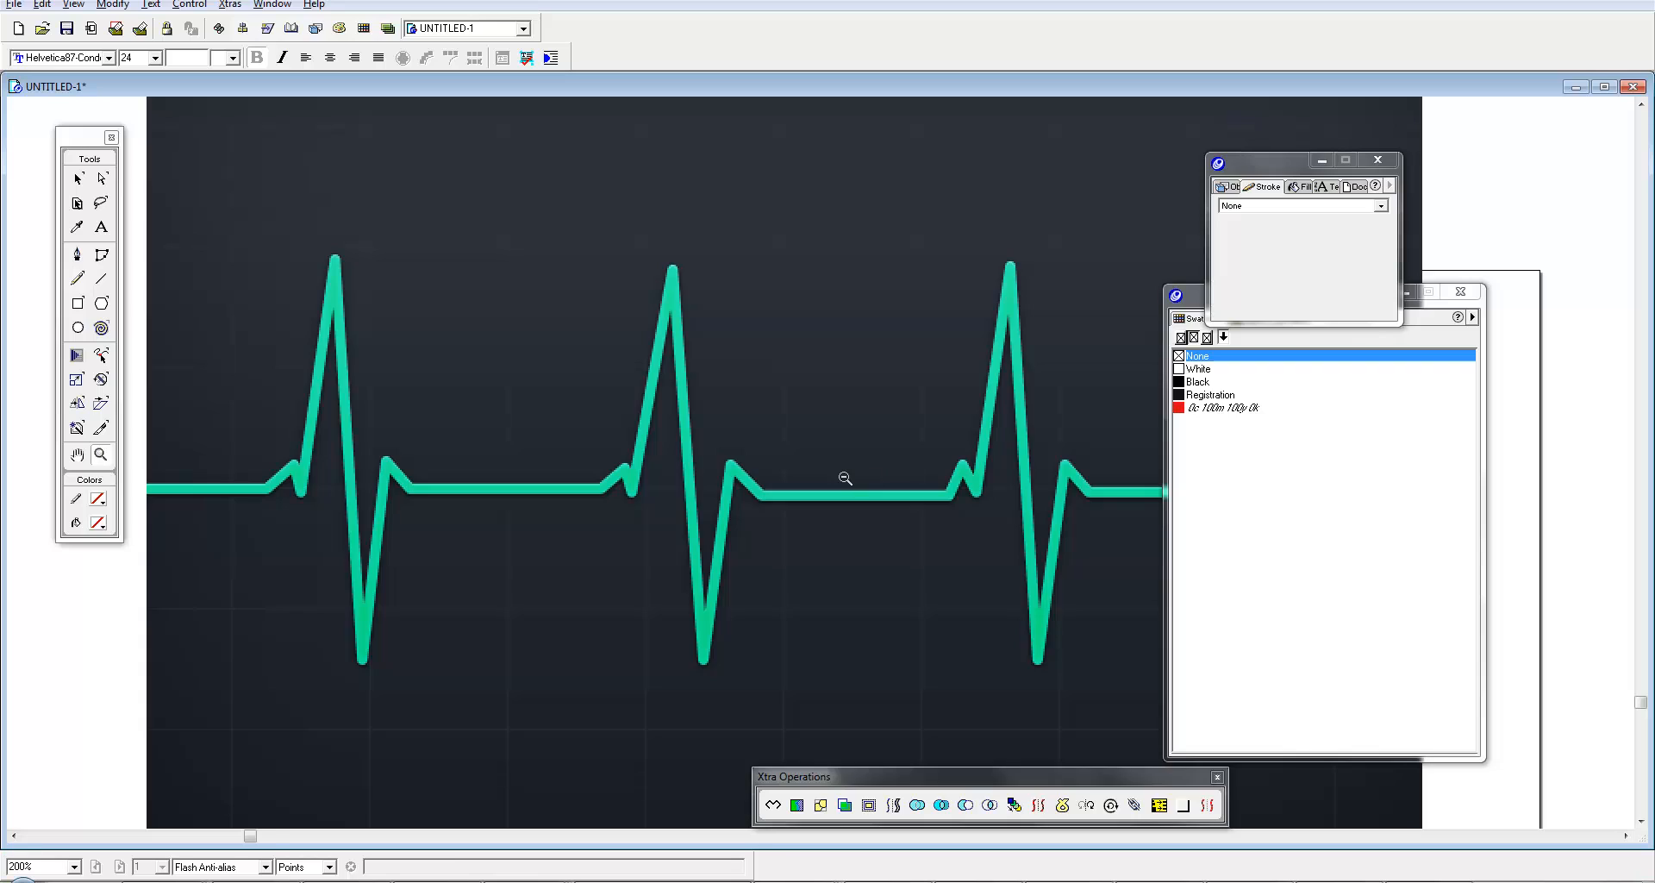
alt+click(843, 474)
key(v)
drag(811, 396, 813, 632)
drag(573, 429, 765, 211)
key(space)
ctrl+click(828, 383)
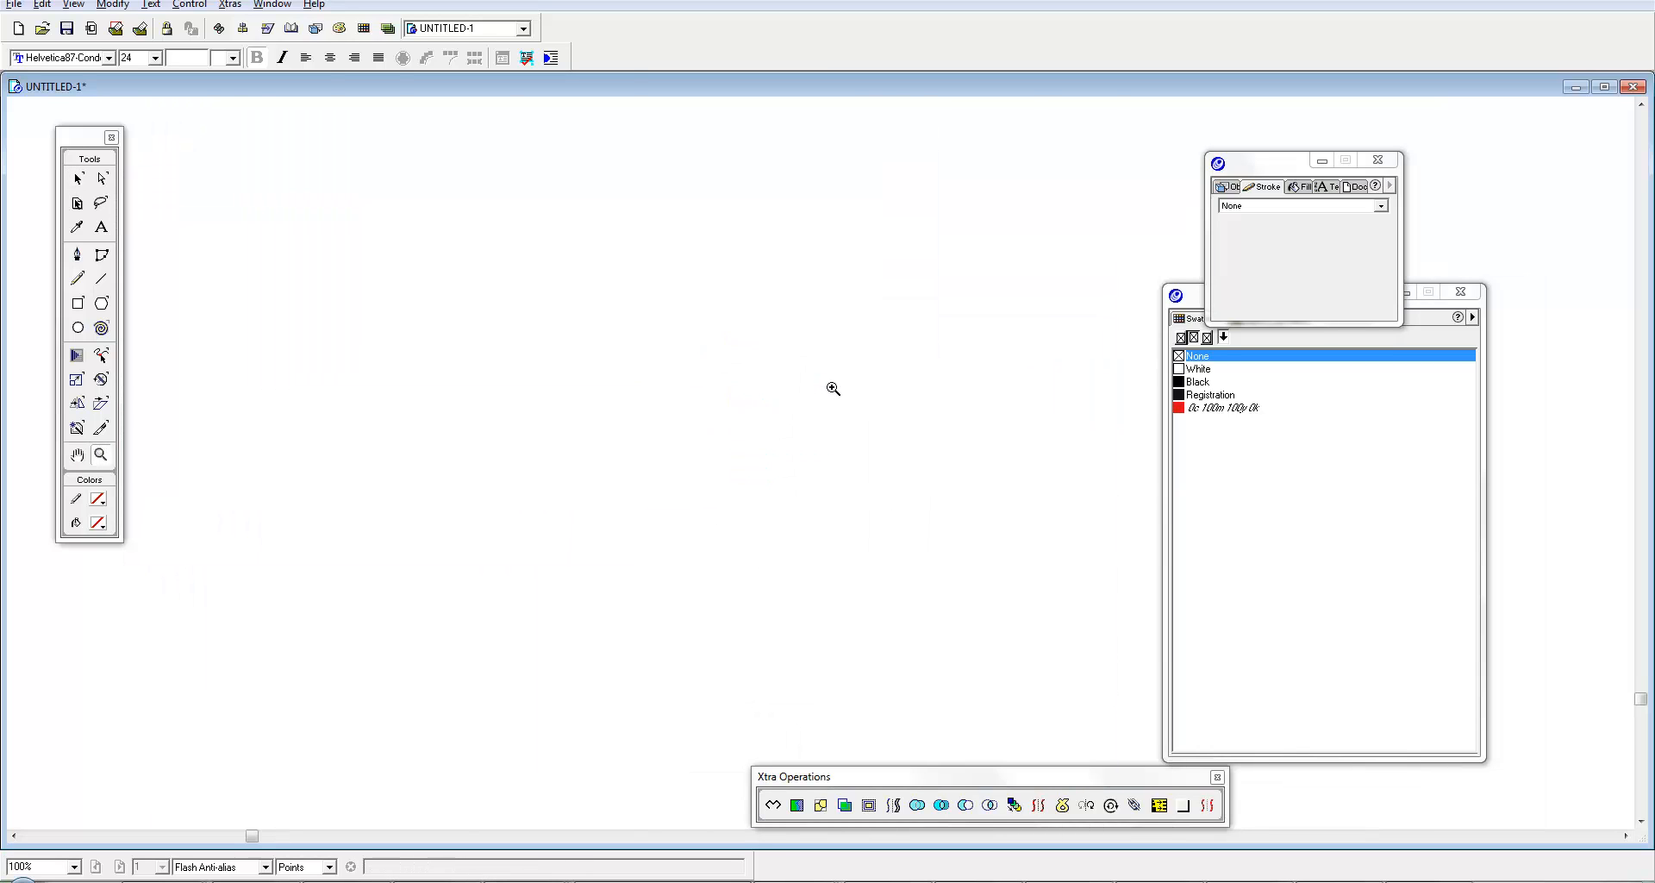
drag(794, 333, 849, 415)
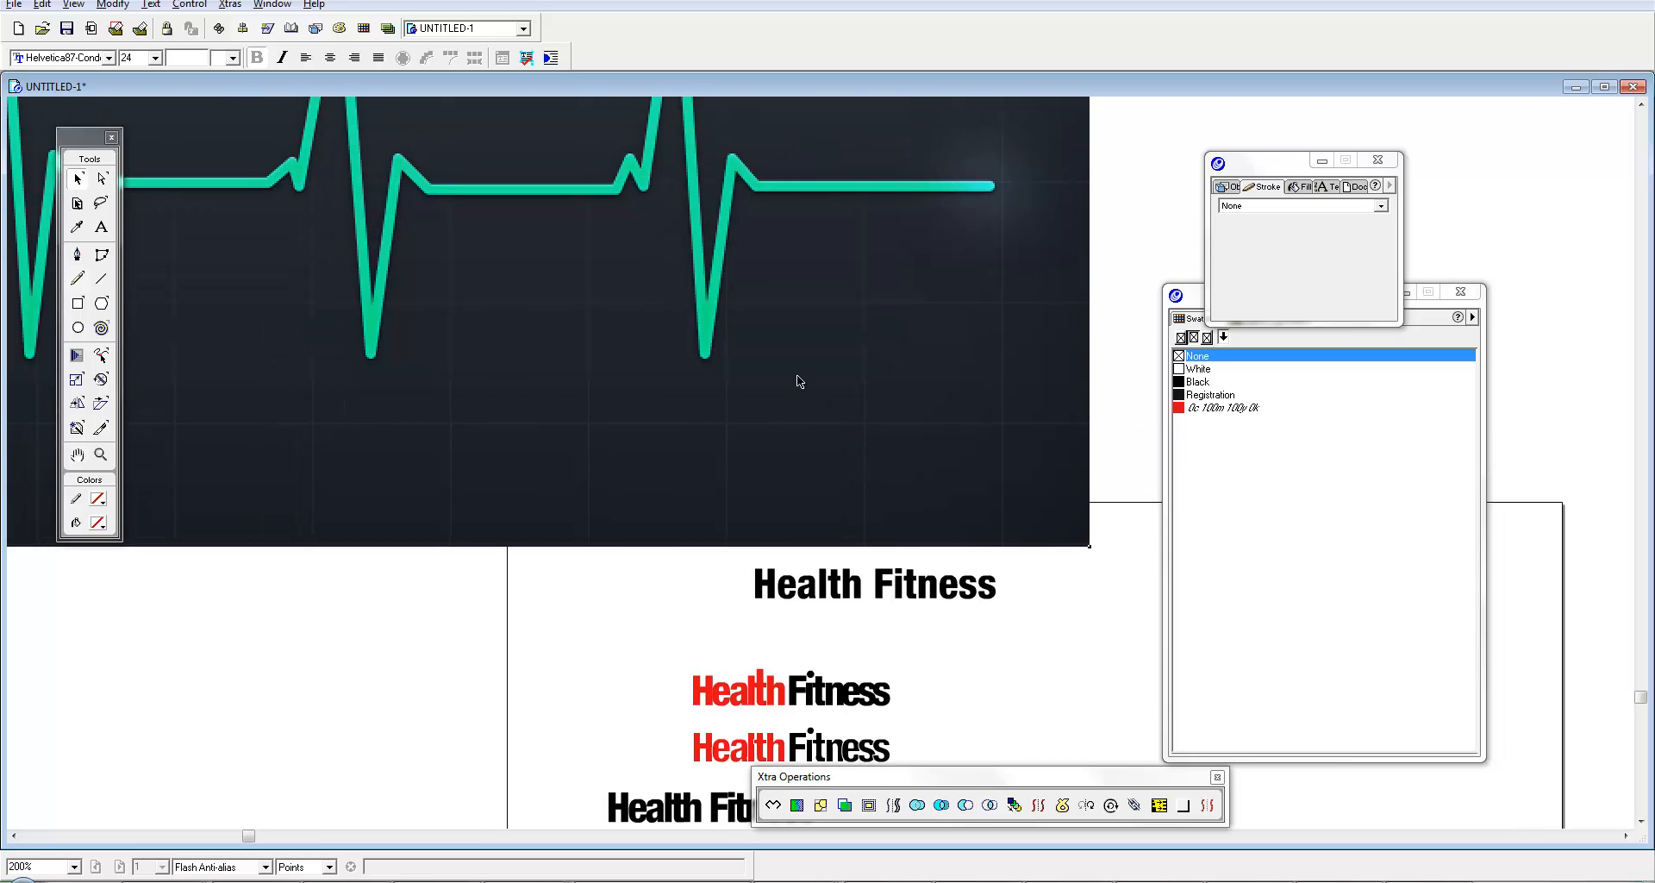
key(space)
drag(731, 333, 724, 417)
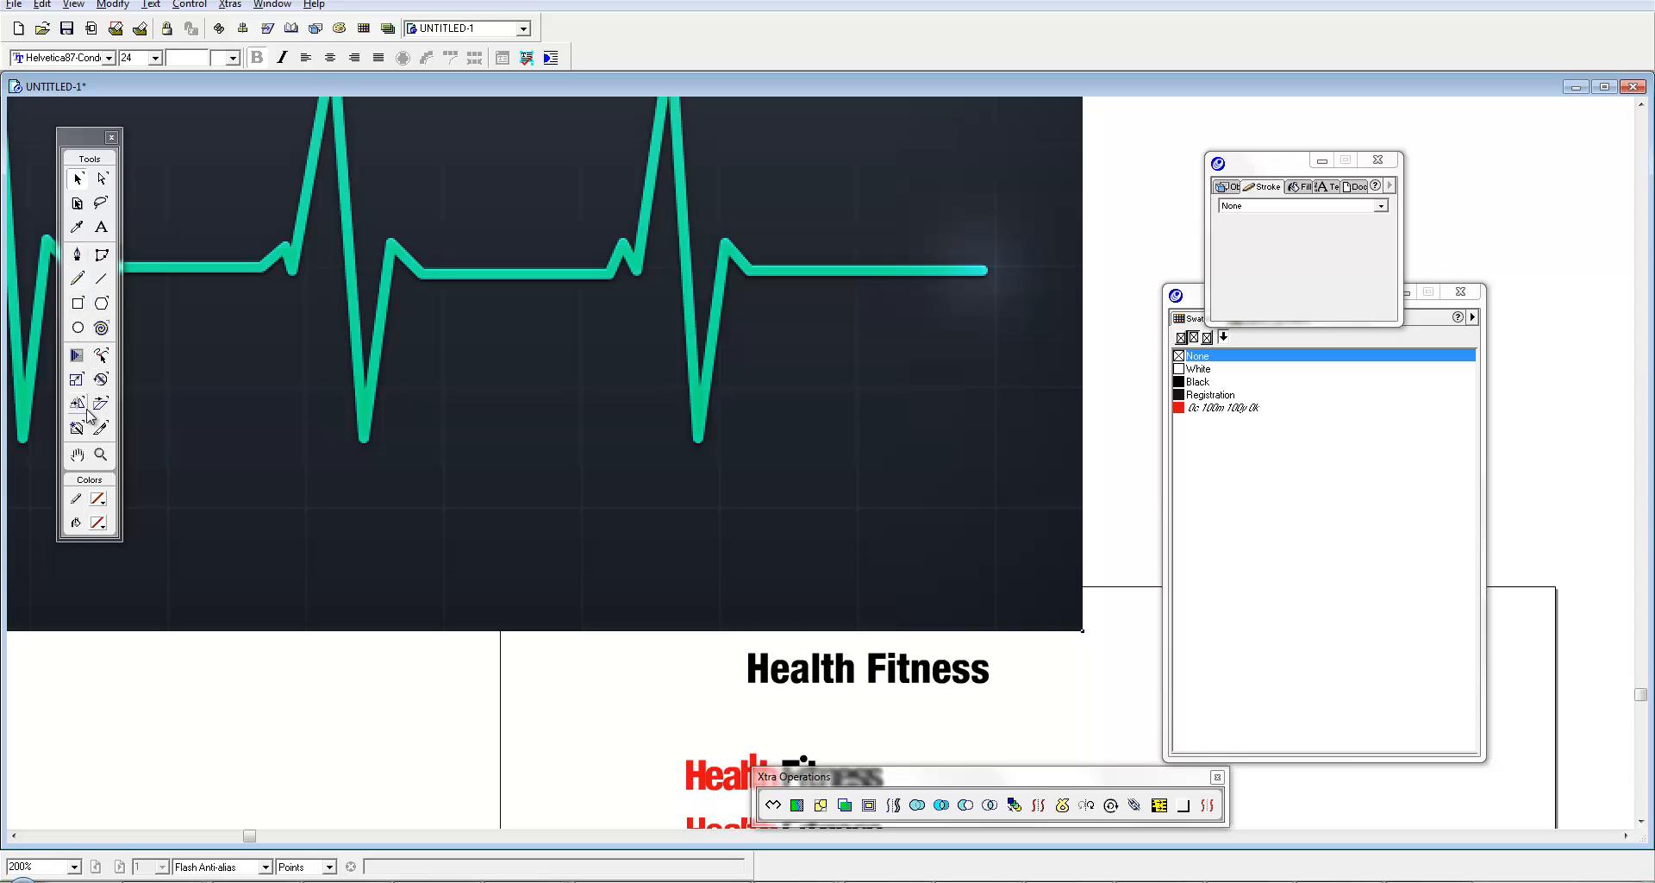
Step: Trace the last pulse of the green heartbeat line with straight Pen segments, including the flat lines before and after it
key(b)
click(436, 276)
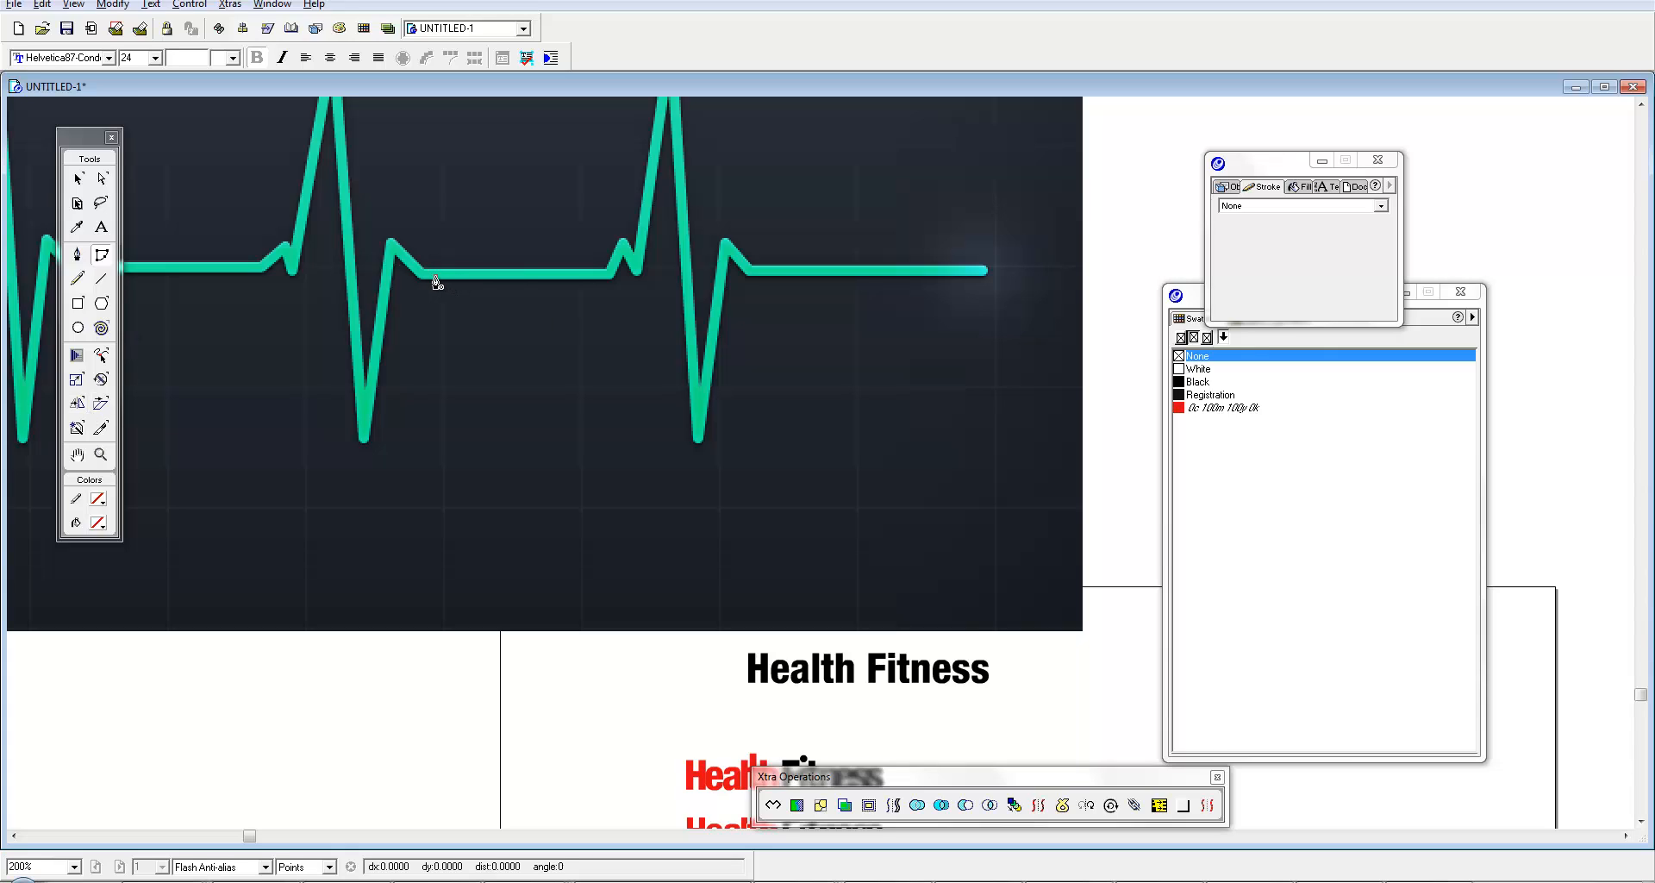
click(601, 280)
click(634, 274)
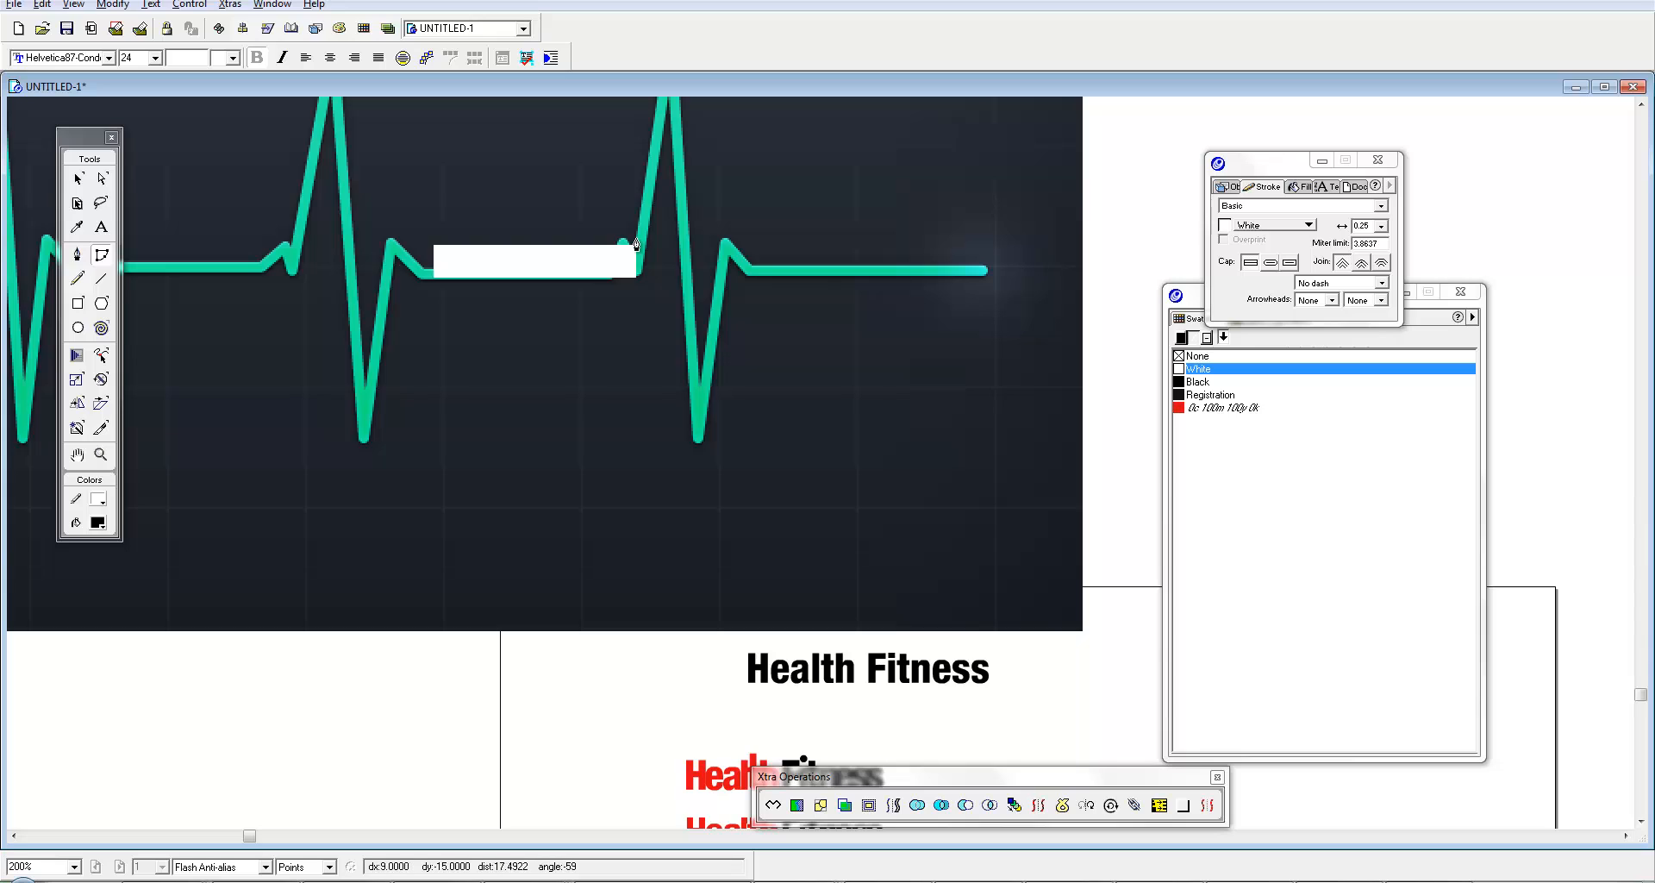
scroll(650, 222, up, 1)
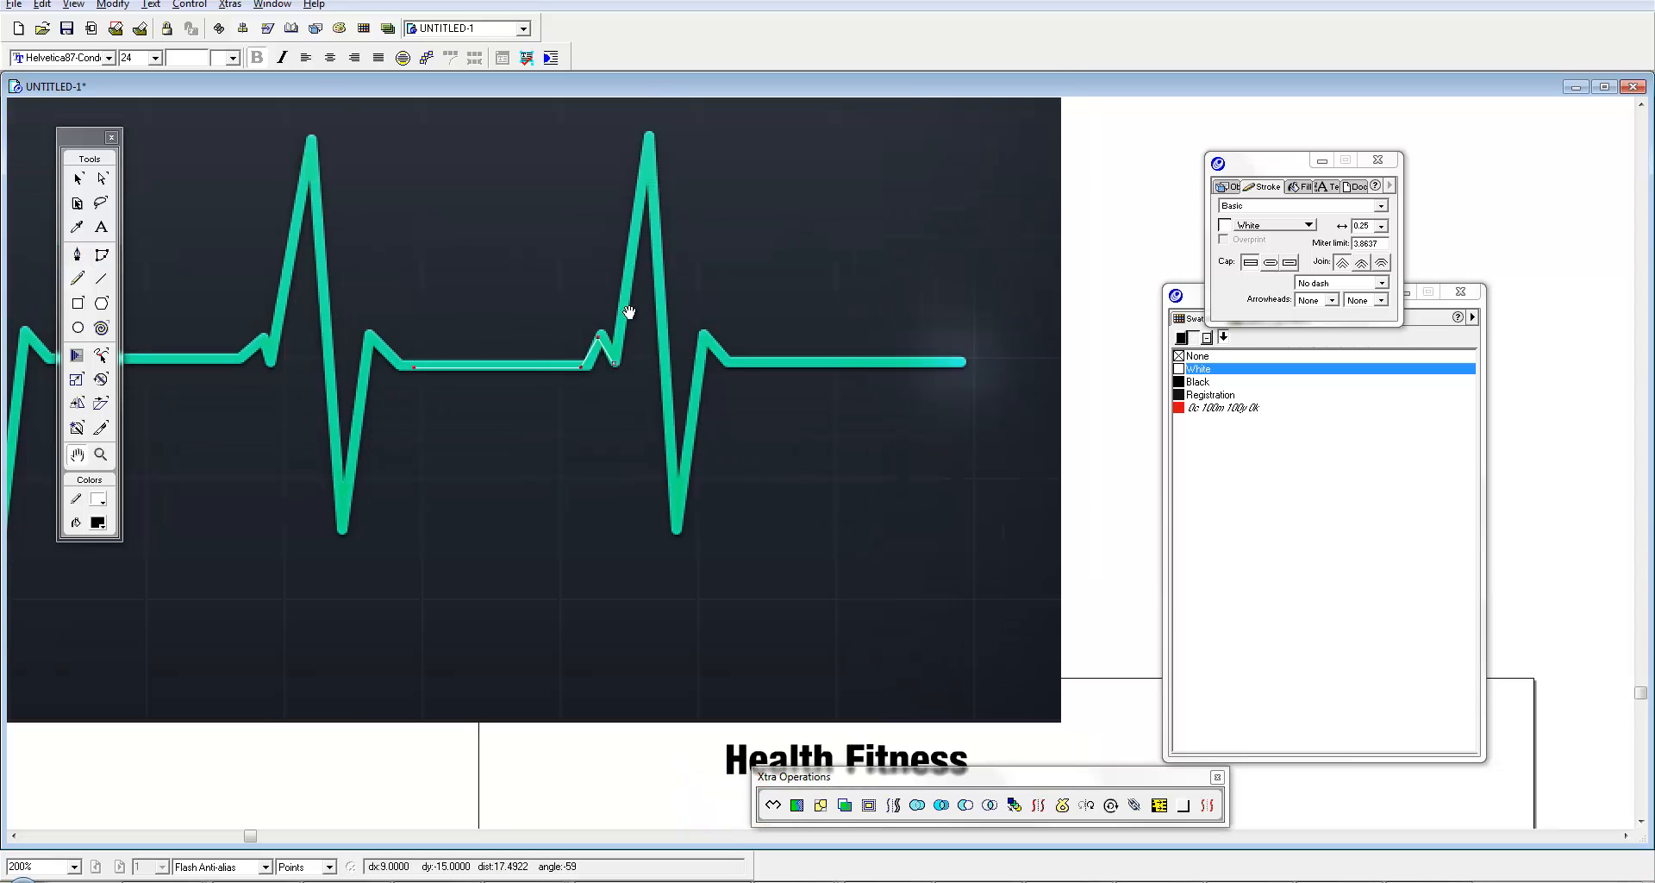
click(651, 139)
click(675, 530)
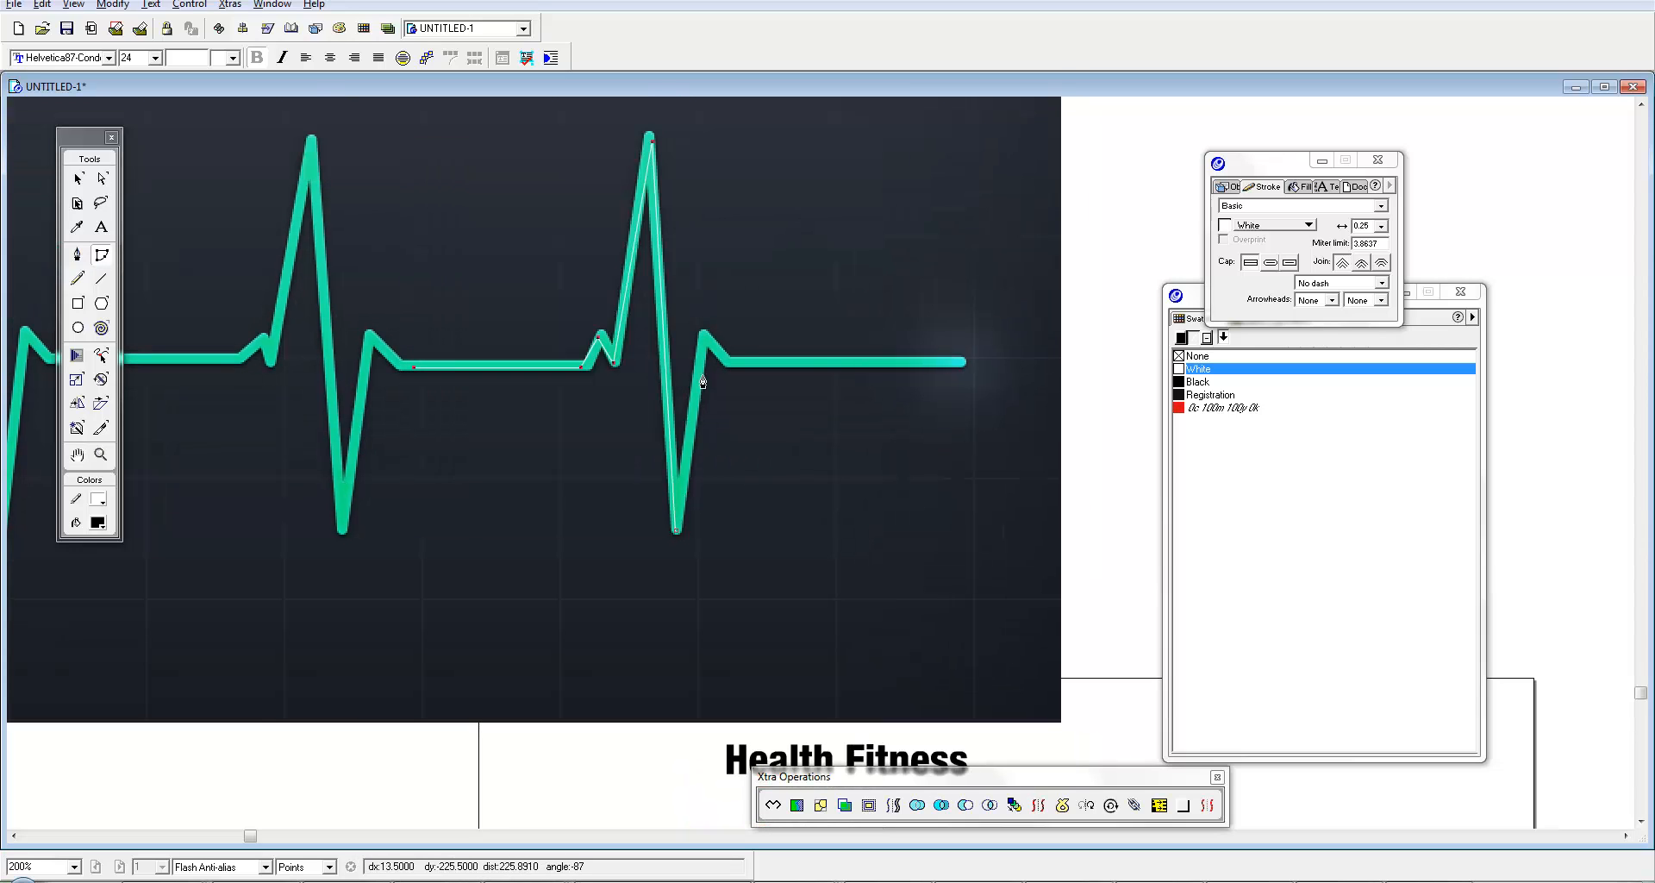
click(704, 343)
click(722, 363)
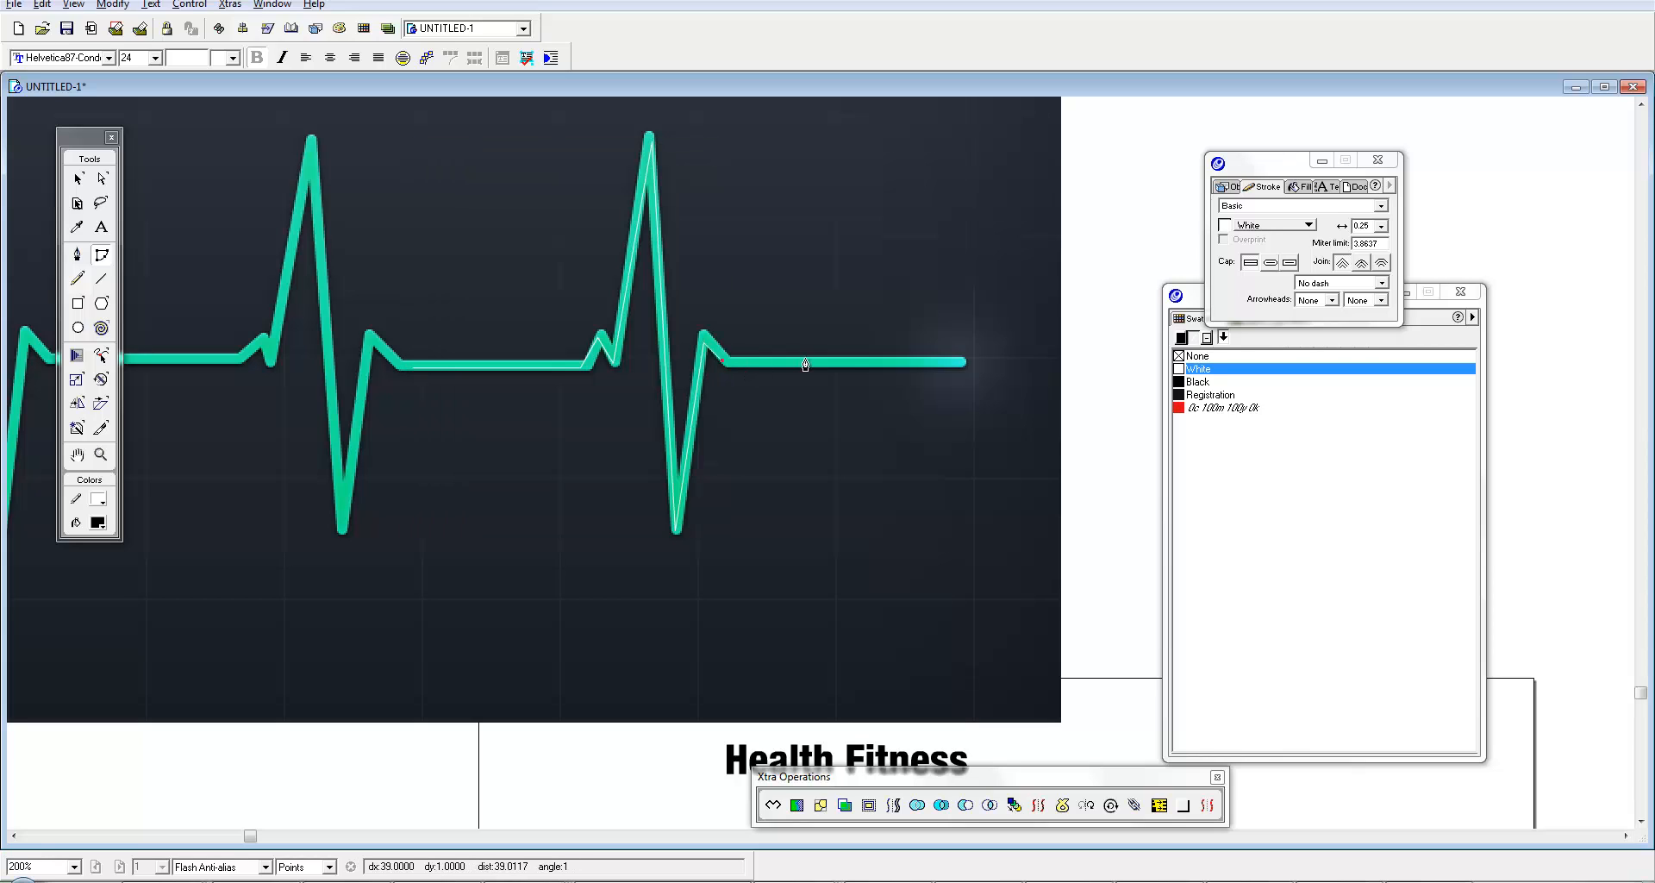
click(958, 365)
Step: Move the traced heartbeat path down off the picture towards the wordmarks and set its stroke colour to Black
key(v)
drag(829, 362, 729, 496)
scroll(622, 489, down, 5)
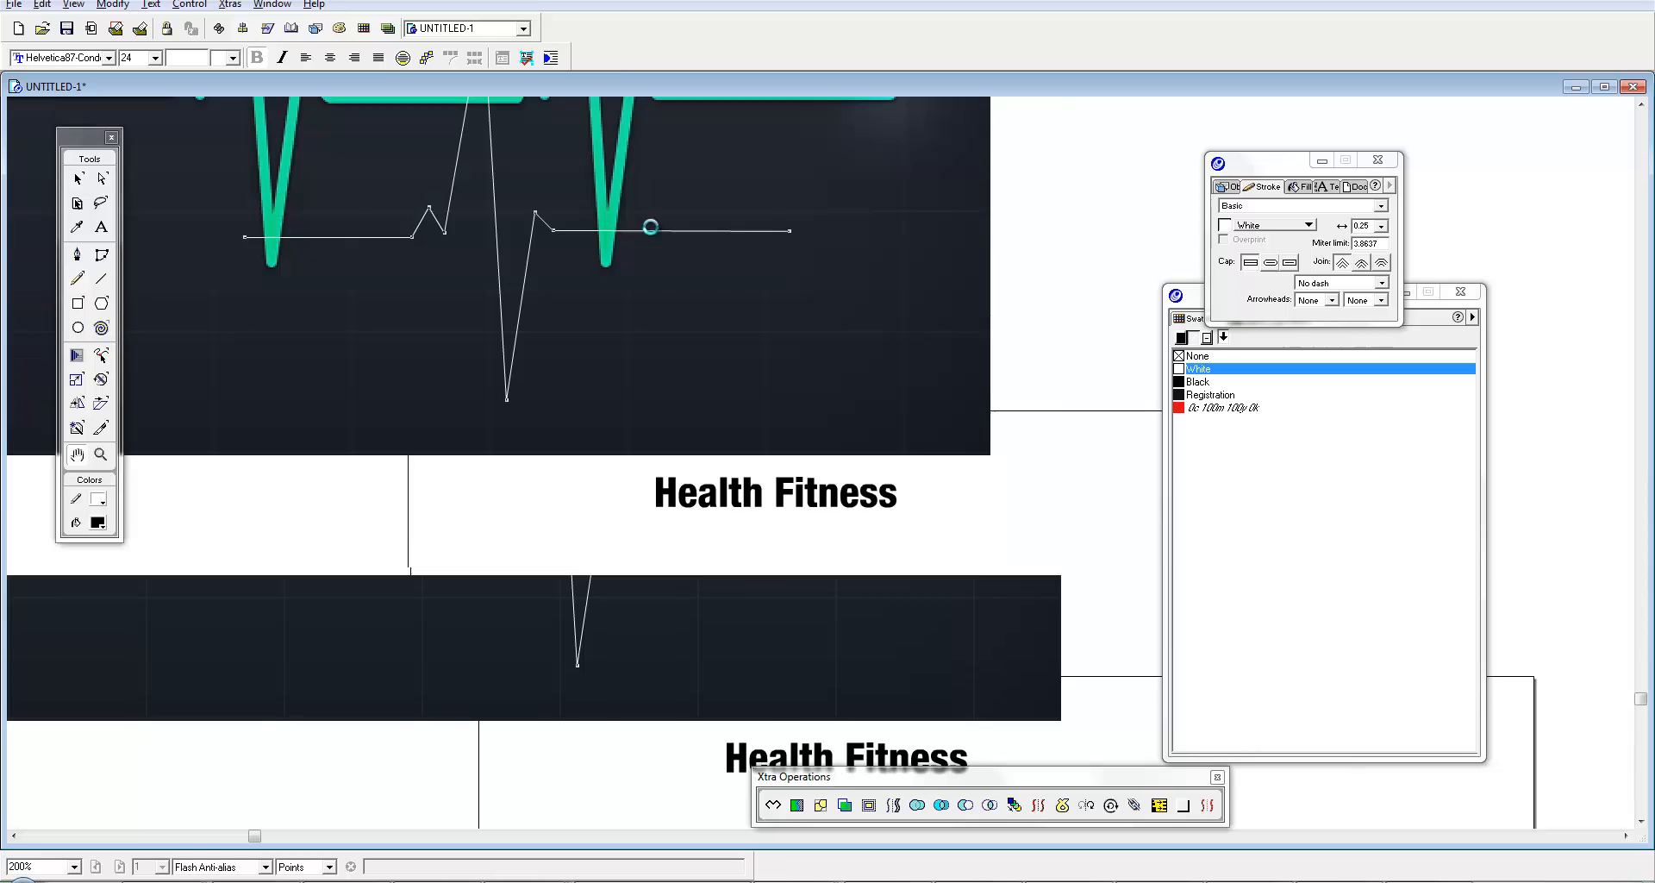
drag(621, 482, 610, 494)
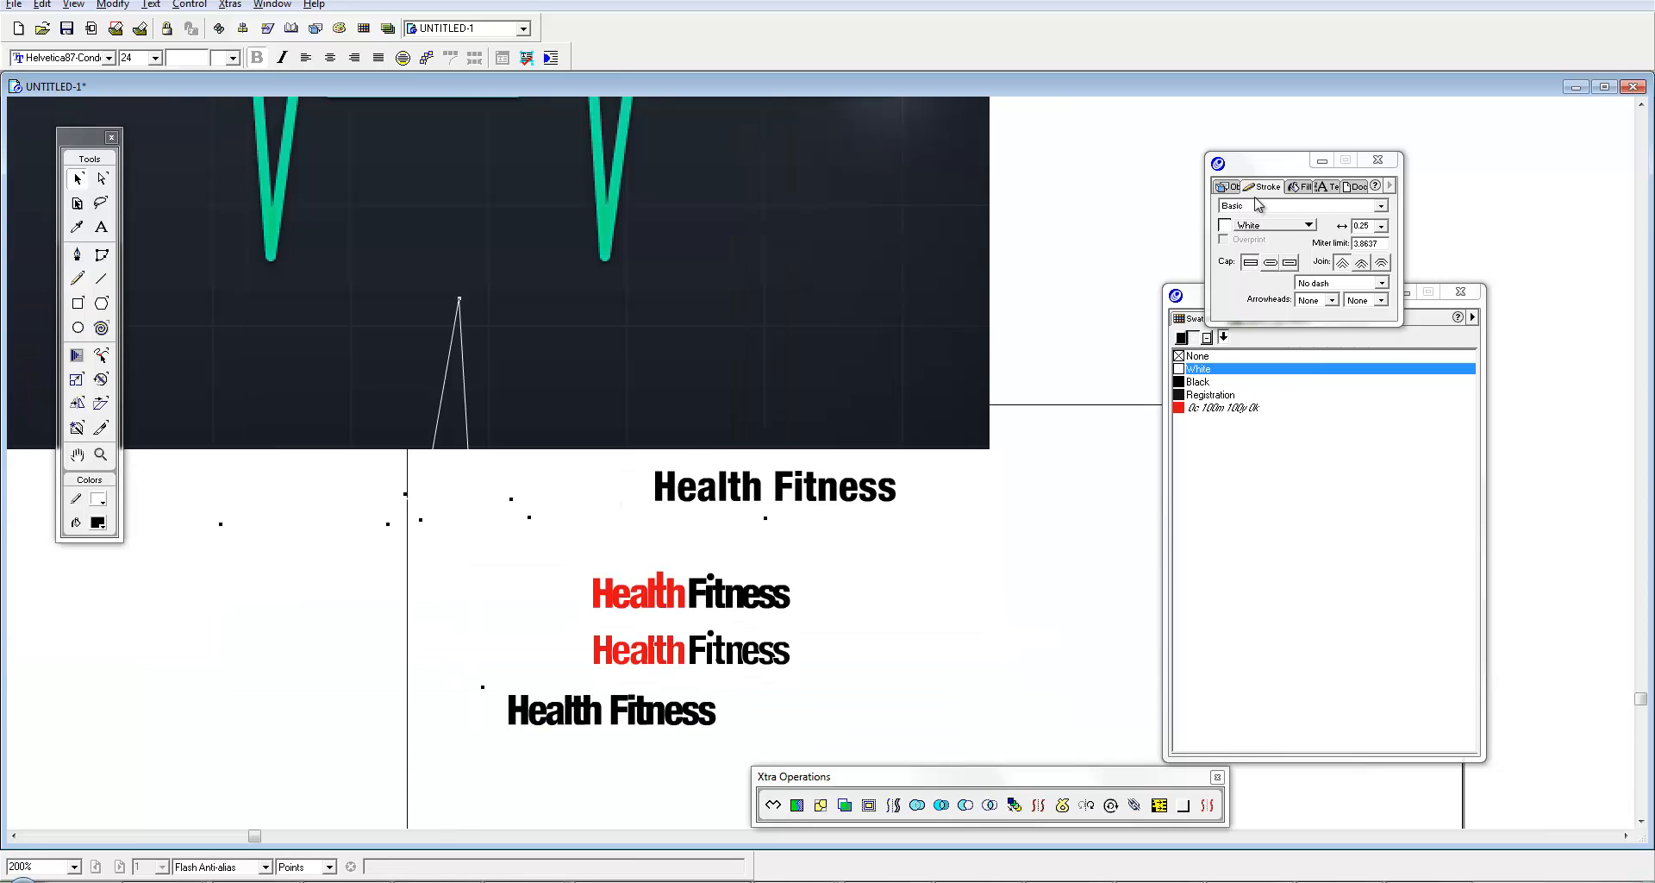
click(1263, 225)
click(1265, 242)
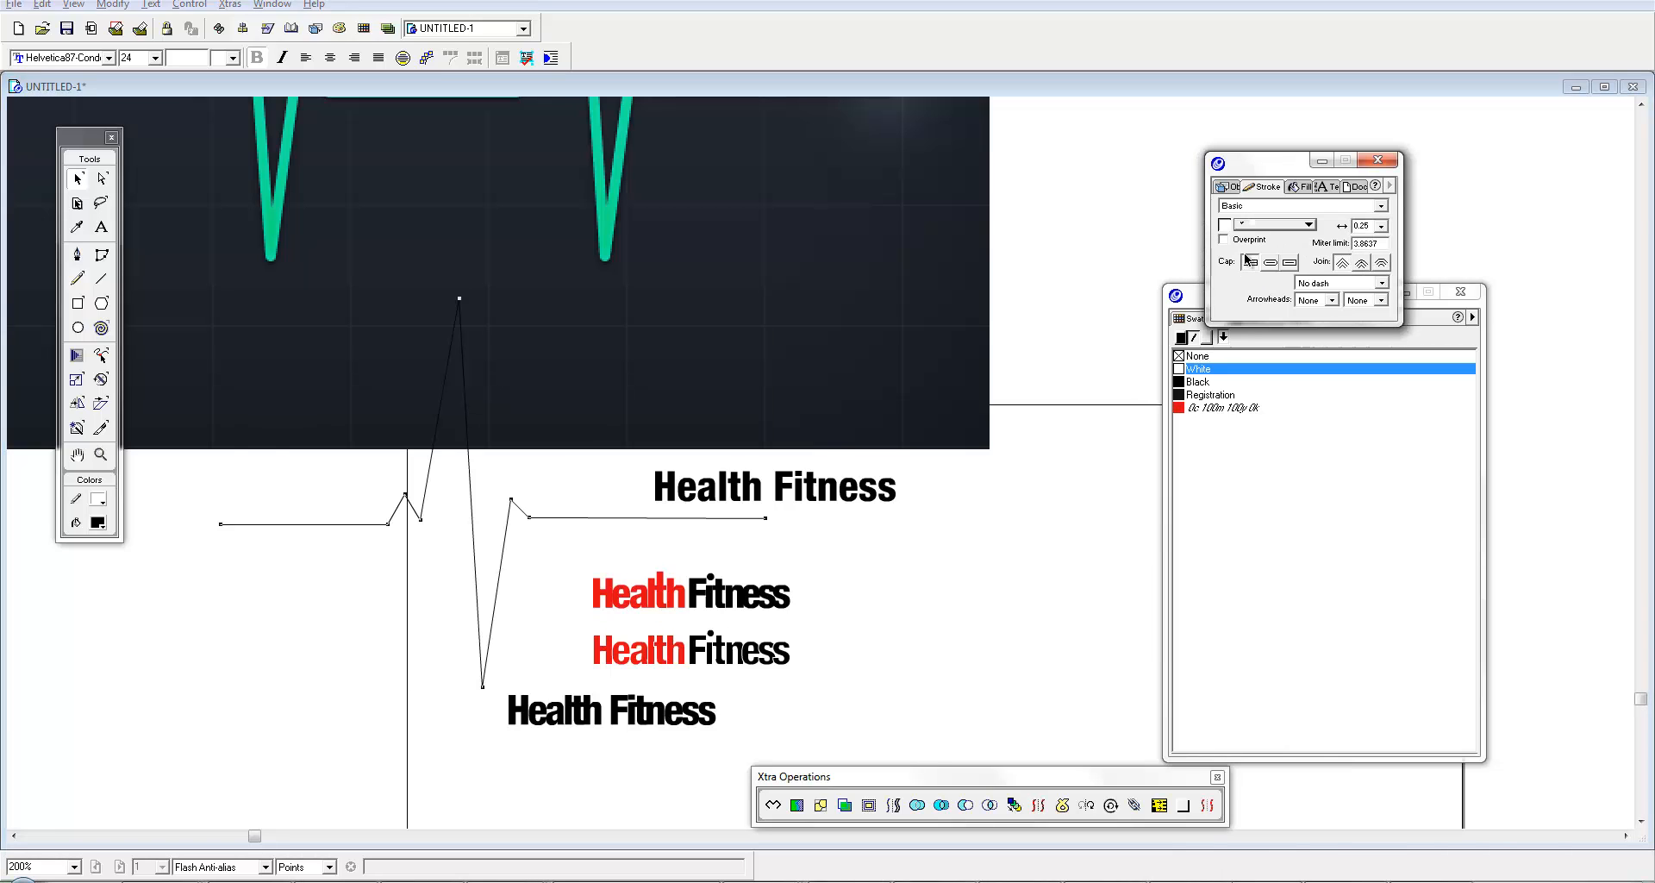
click(574, 519)
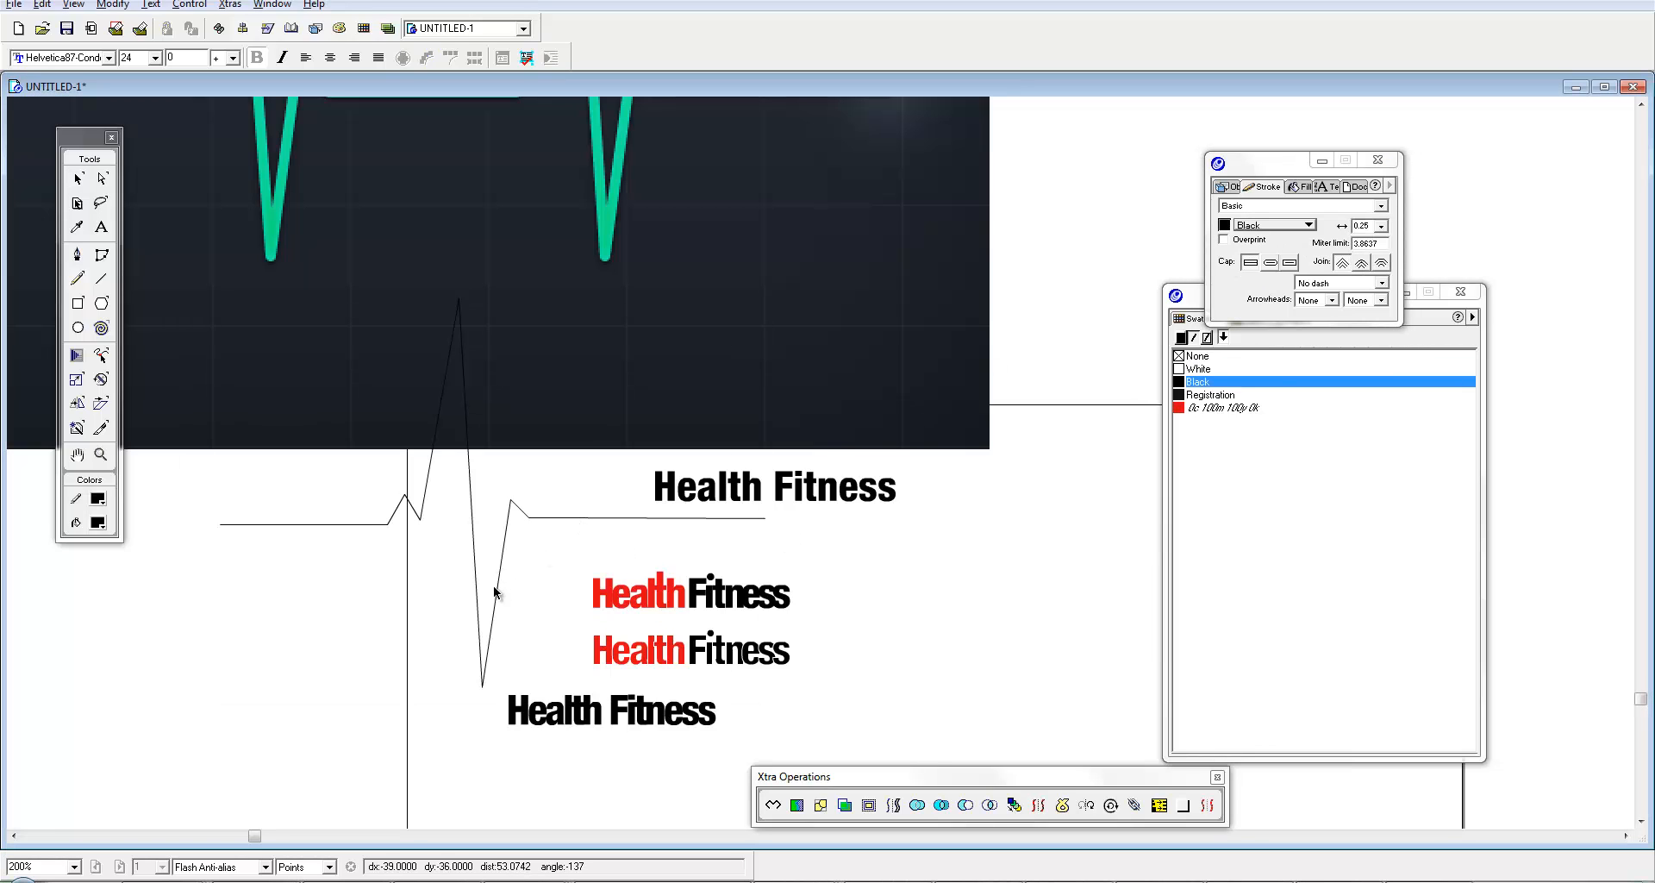
Step: Shorten the heartbeat's spike by moving its lowest point up and its highest point down
scroll(480, 597, down, 1)
scroll(480, 597, left, 1)
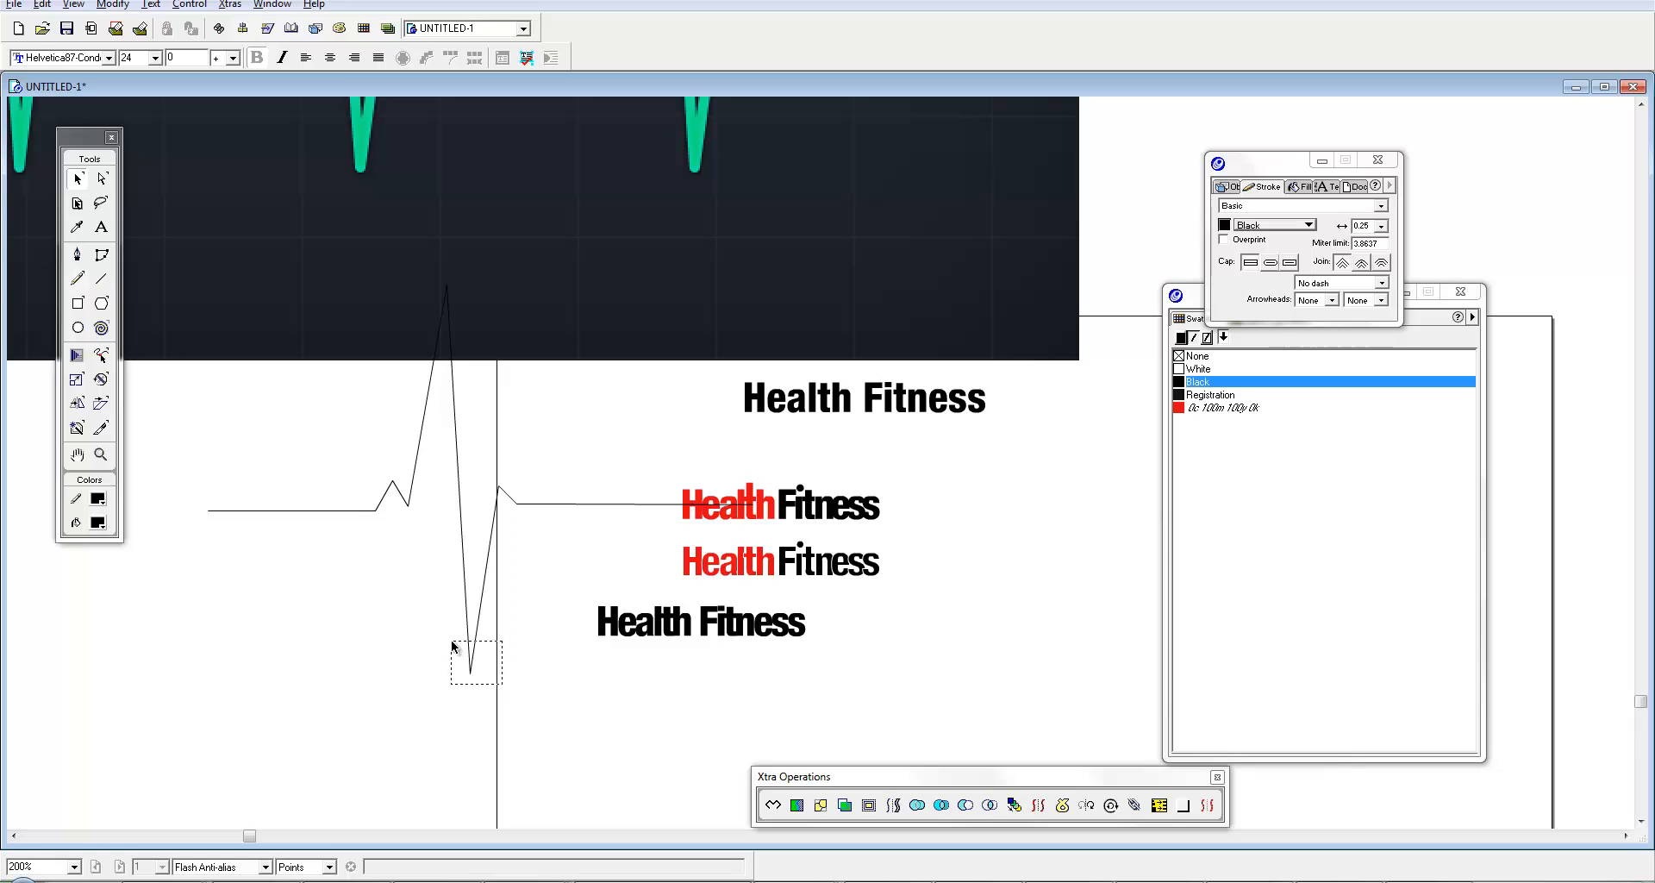
drag(452, 646, 470, 576)
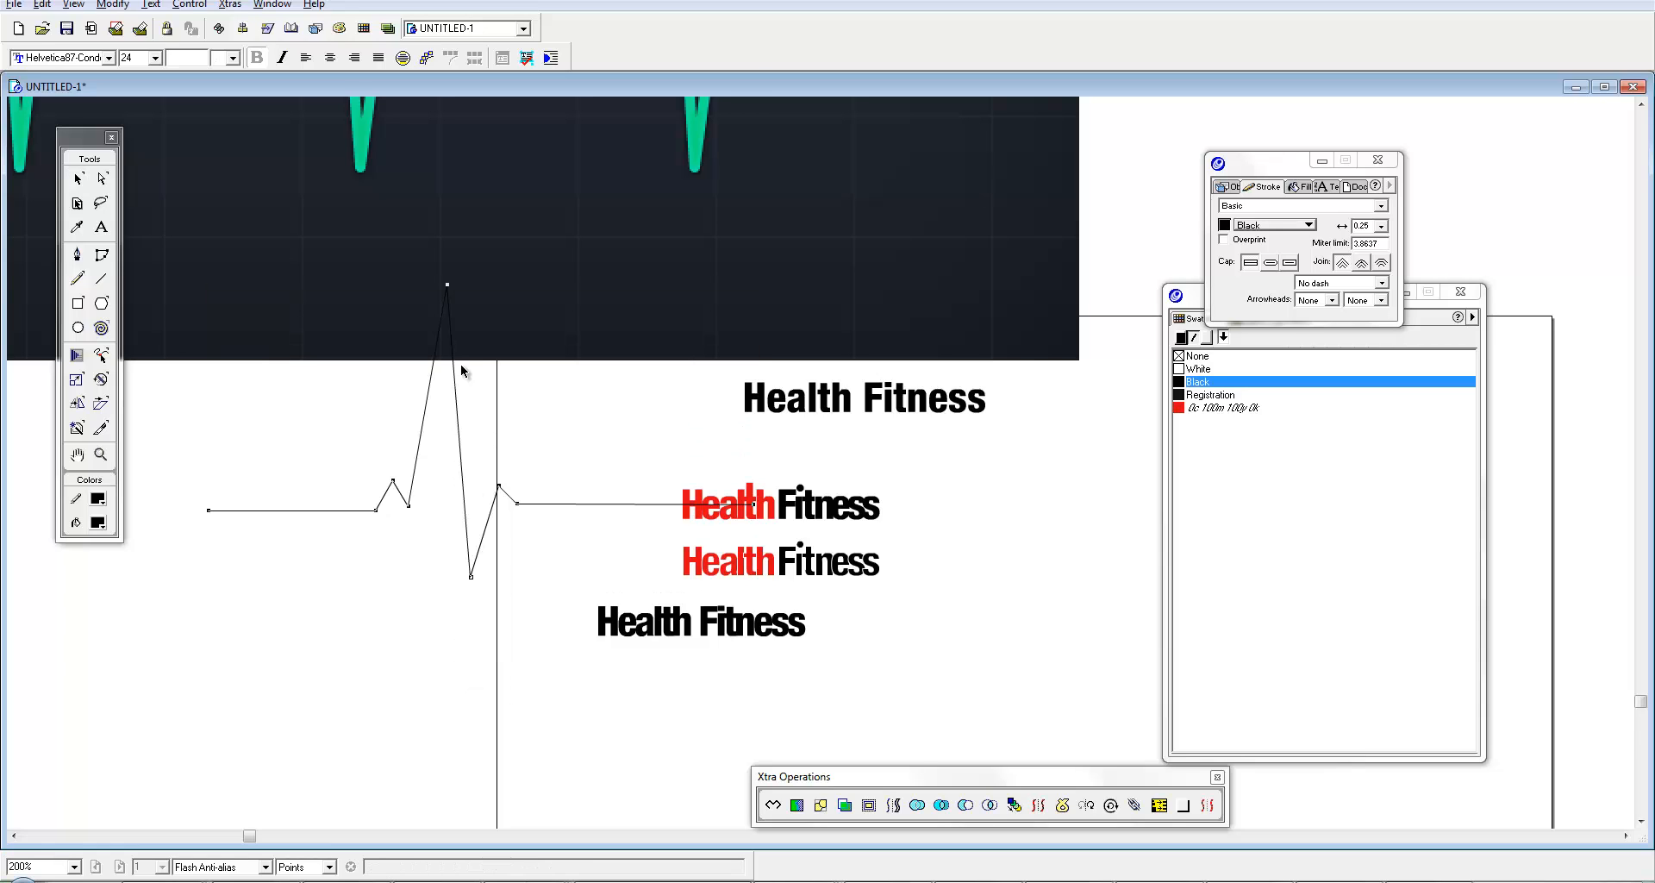
drag(448, 284, 447, 346)
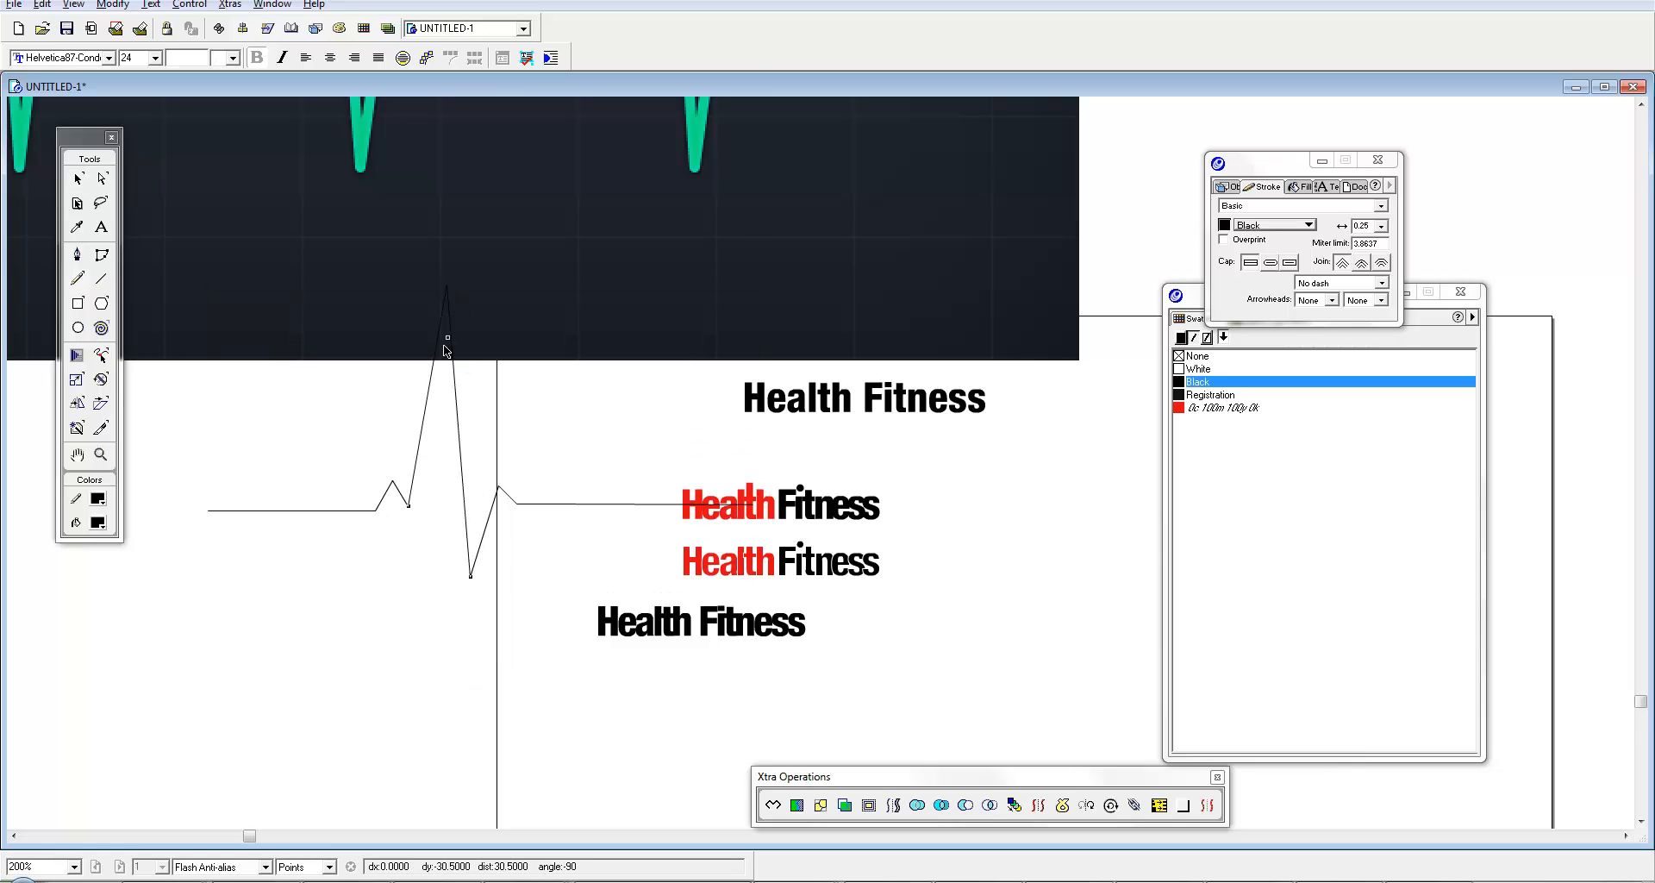
Step: Try to replace the flat line before the pulse with an extra small peak and a shorter flat line
ctrl+click(402, 515)
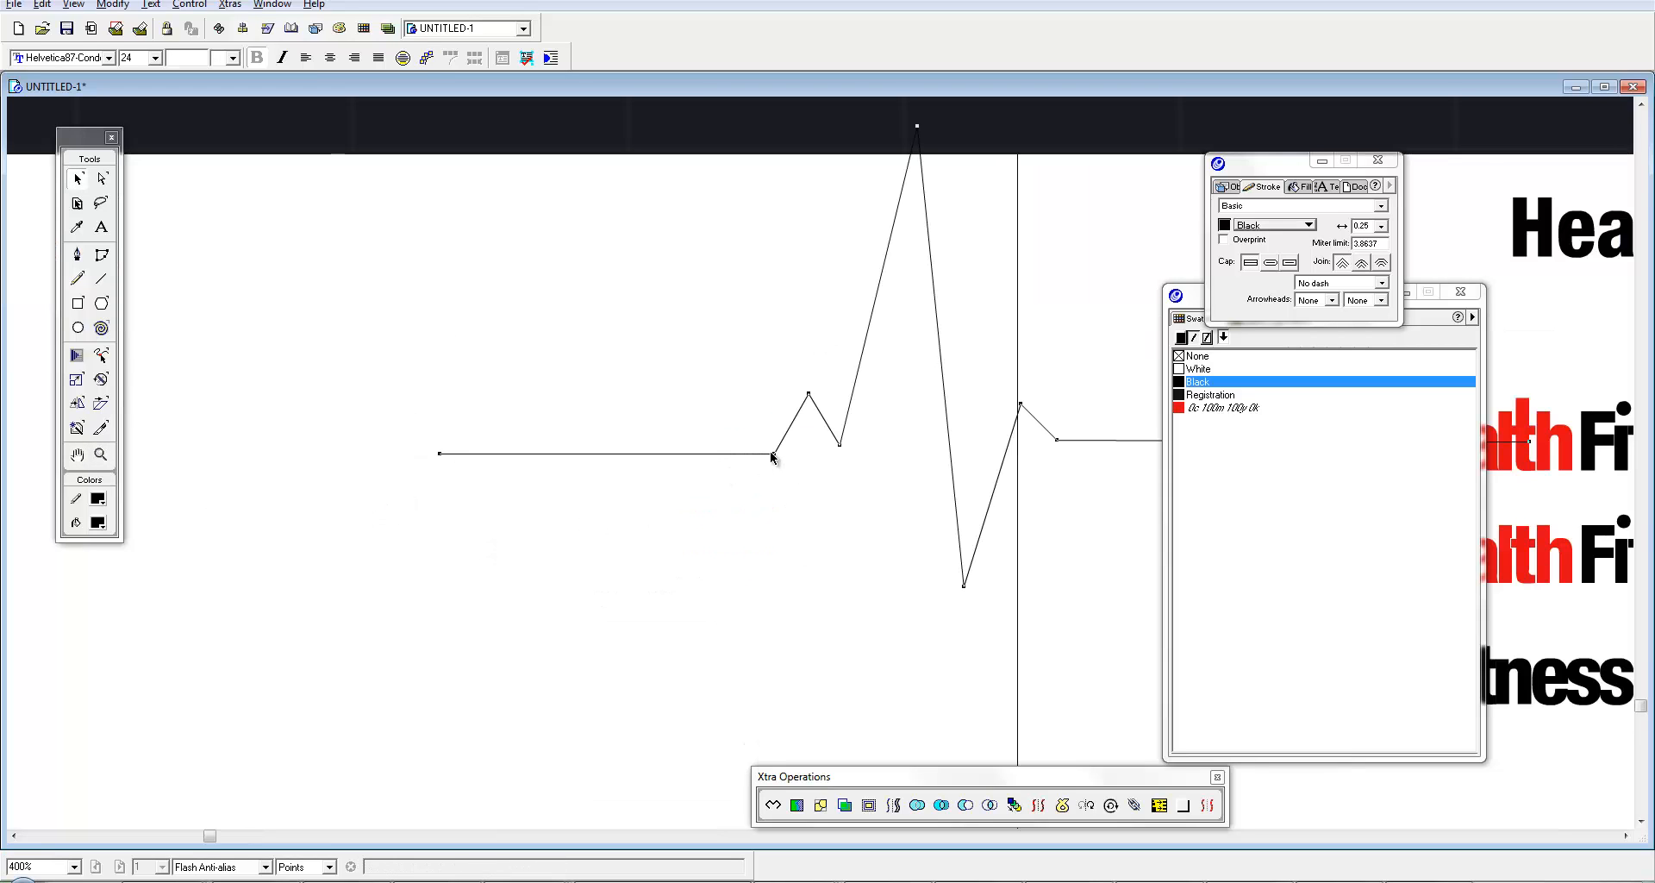
click(779, 473)
drag(717, 453, 608, 459)
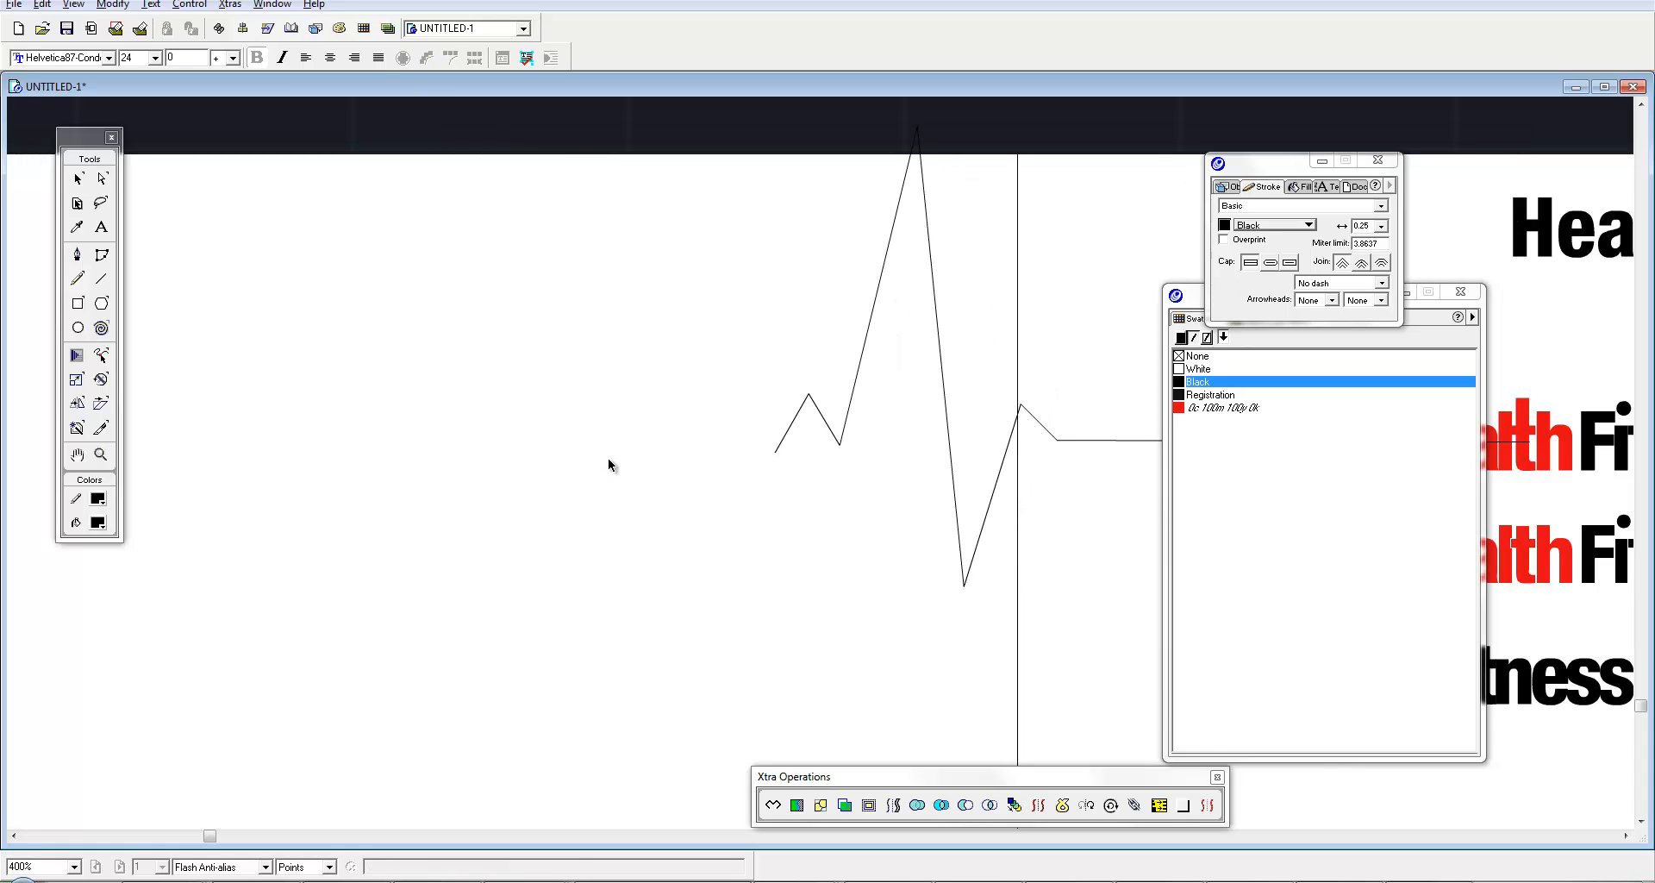
key(Delete)
key(b)
key(v)
click(777, 447)
key(b)
click(708, 387)
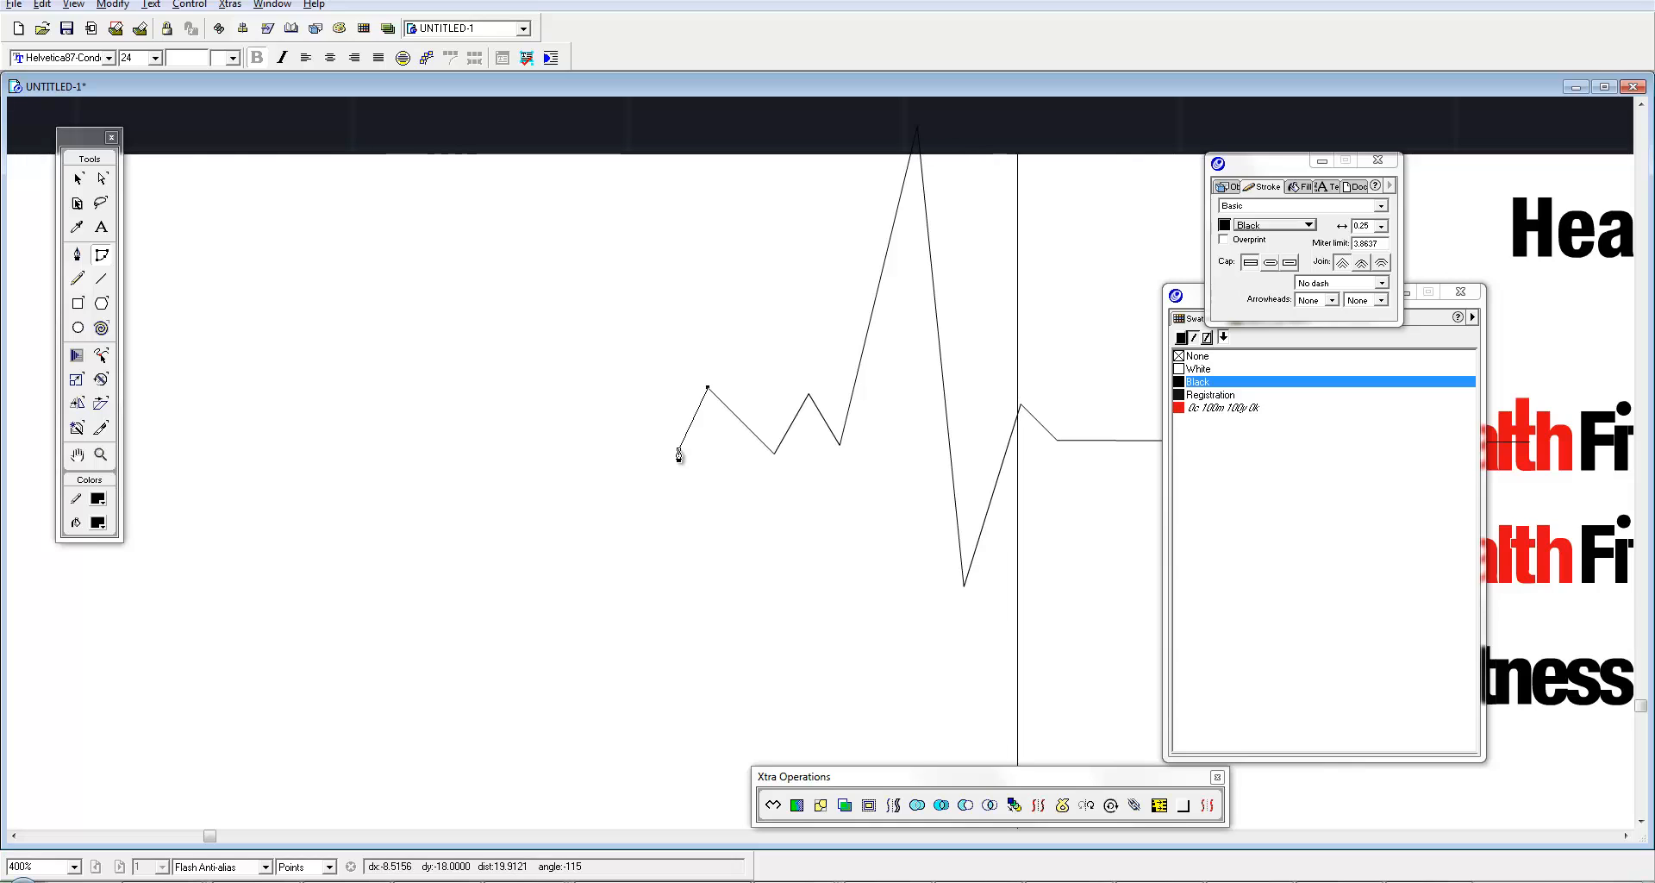
click(646, 448)
drag(507, 450, 439, 448)
key(Tab)
key(space)
ctrl+alt+click(886, 469)
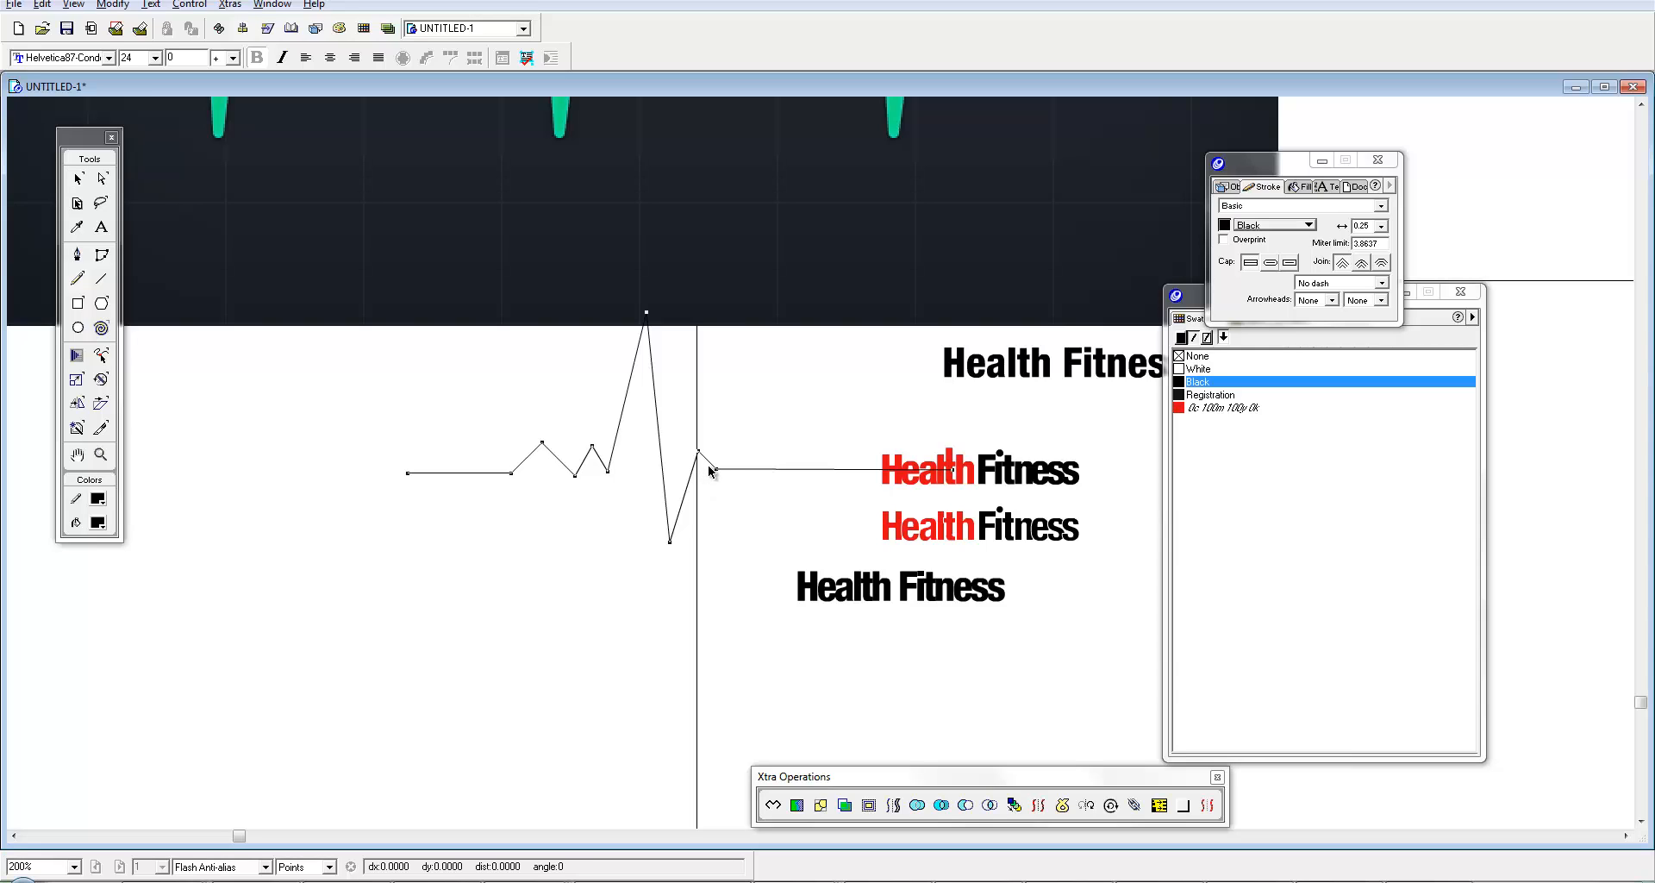
Step: Try the heartbeat line at a lower position, then undo that move and the extra peak
drag(706, 469, 644, 538)
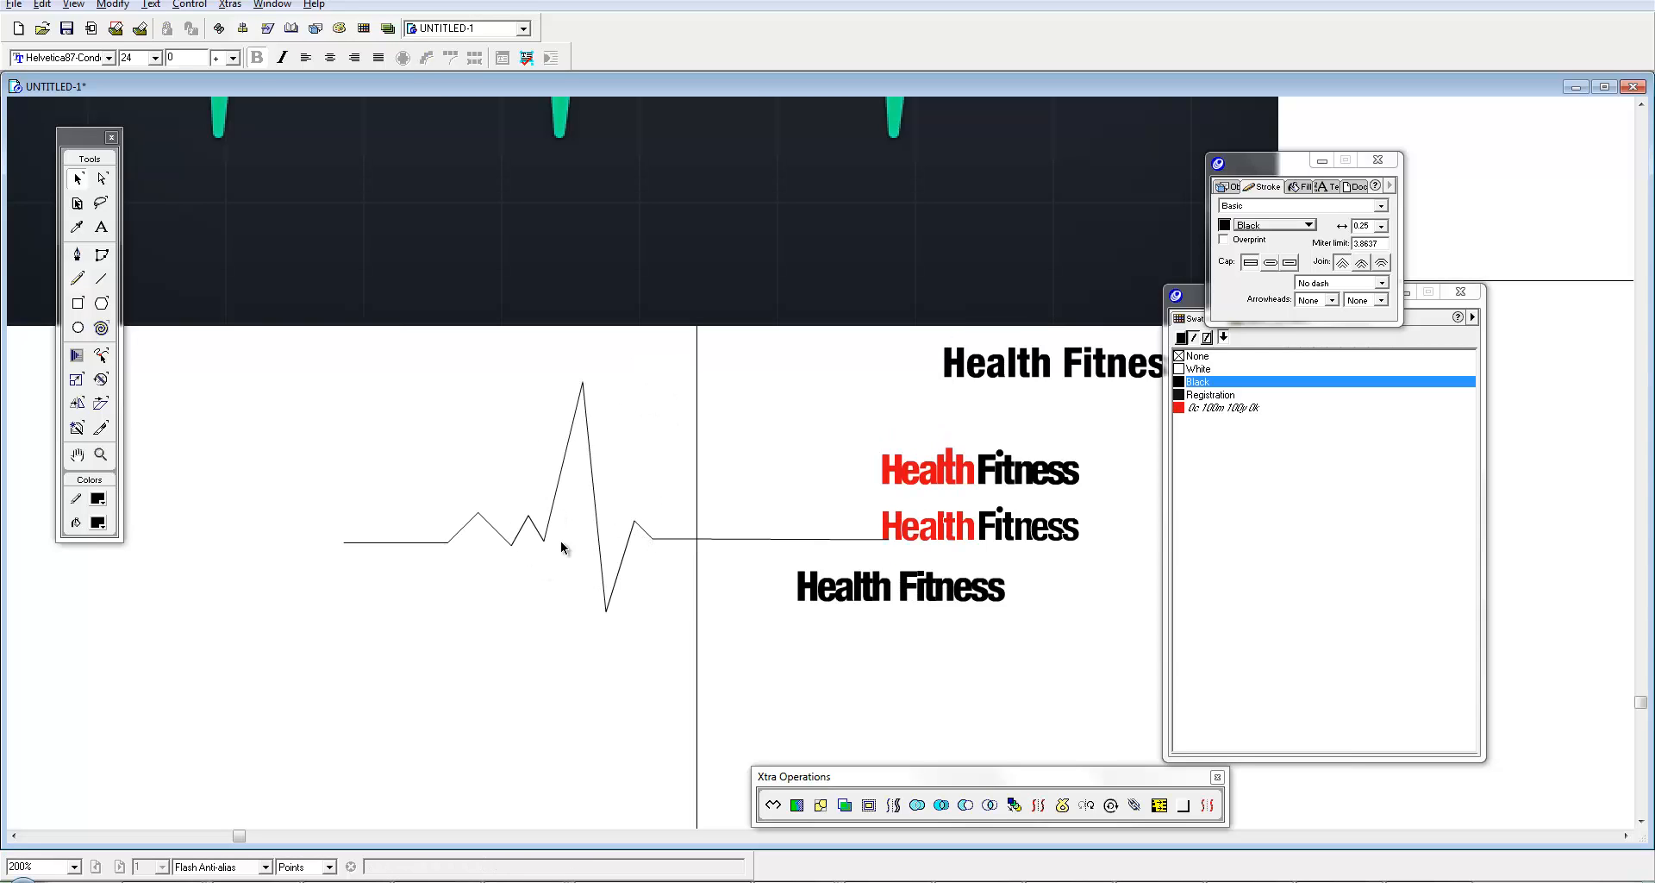
key(ctrl+z)
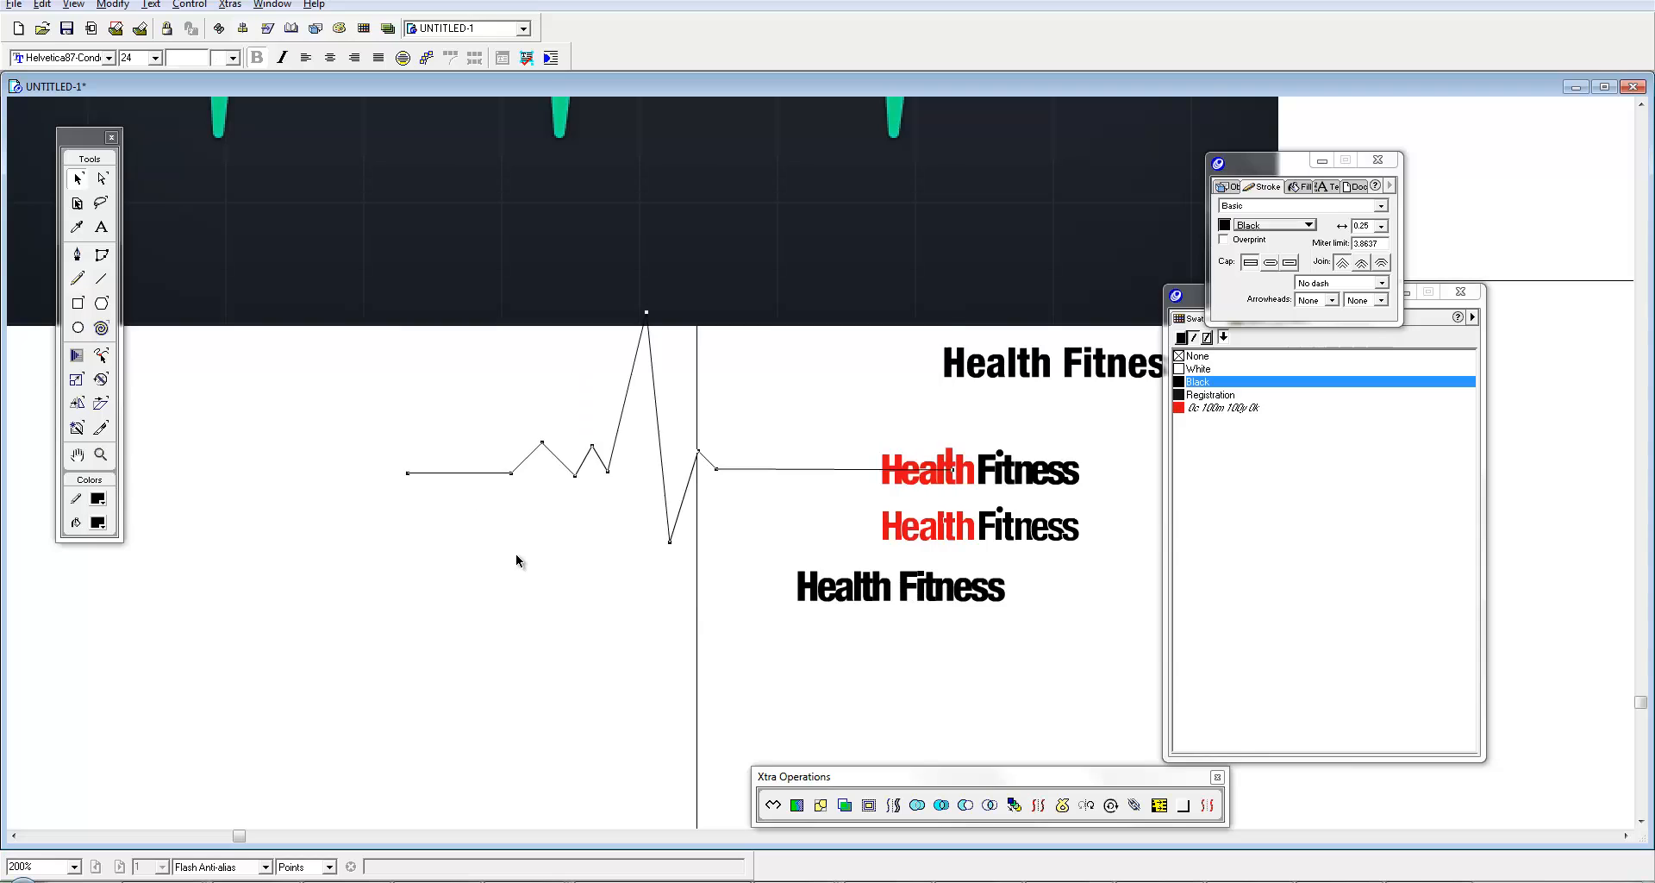
key(ctrl+z)
key(ctrl+z)
key(ctrl+z)
key(ctrl+z)
click(565, 568)
Step: Group the heartbeat line, scale it to about half size and place it across the top of the upper red-and-black wordmark
key(space)
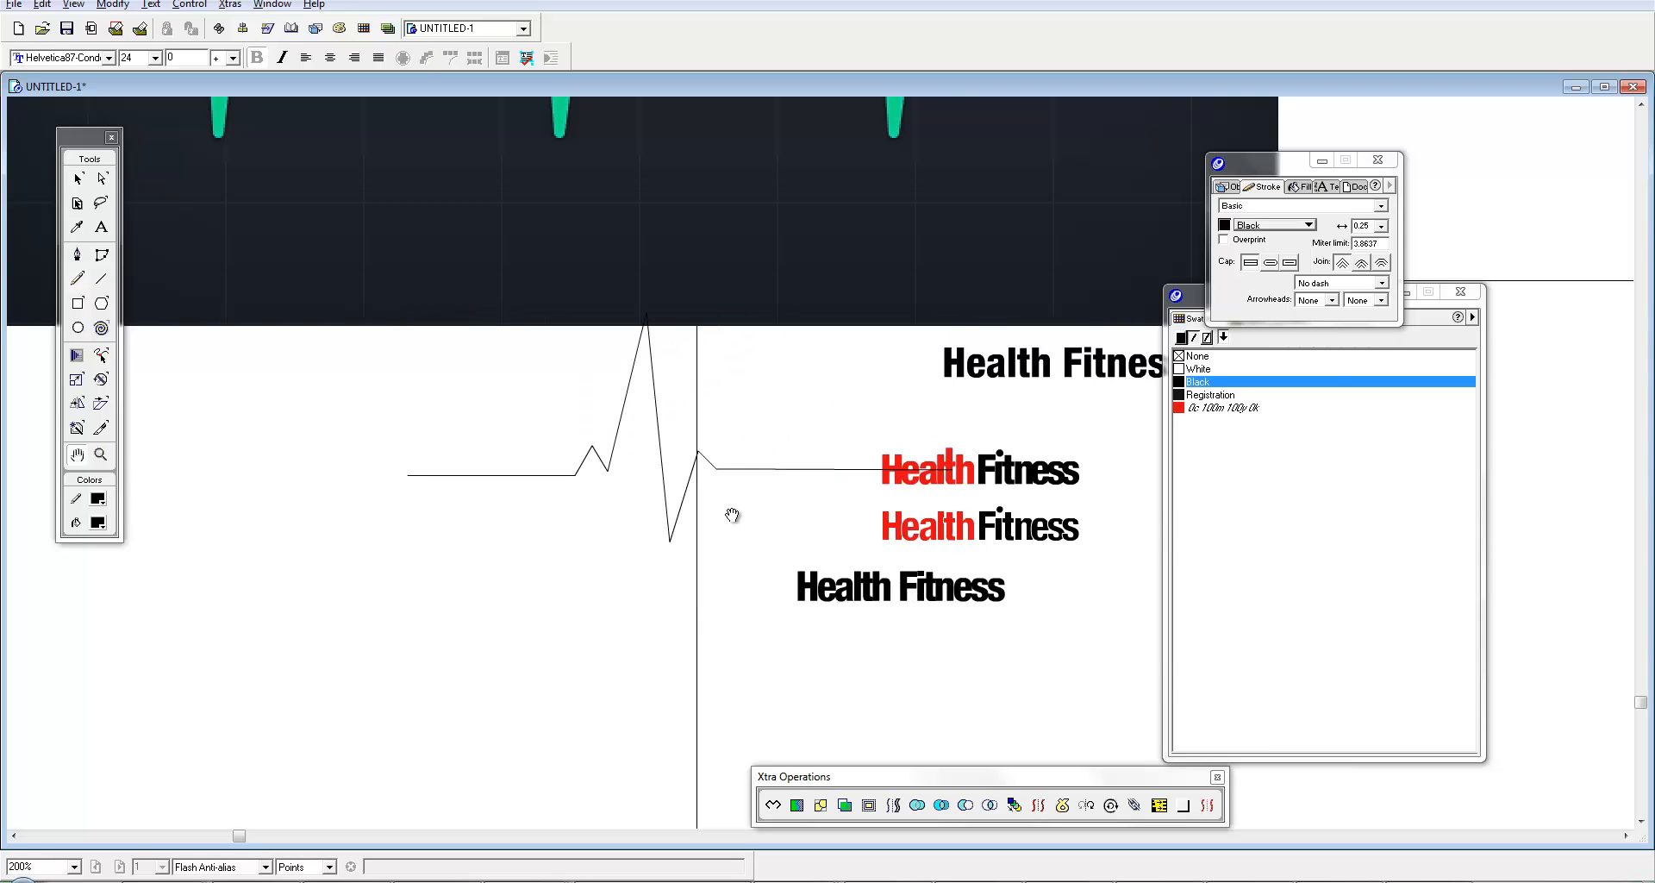
drag(733, 515, 675, 417)
click(793, 474)
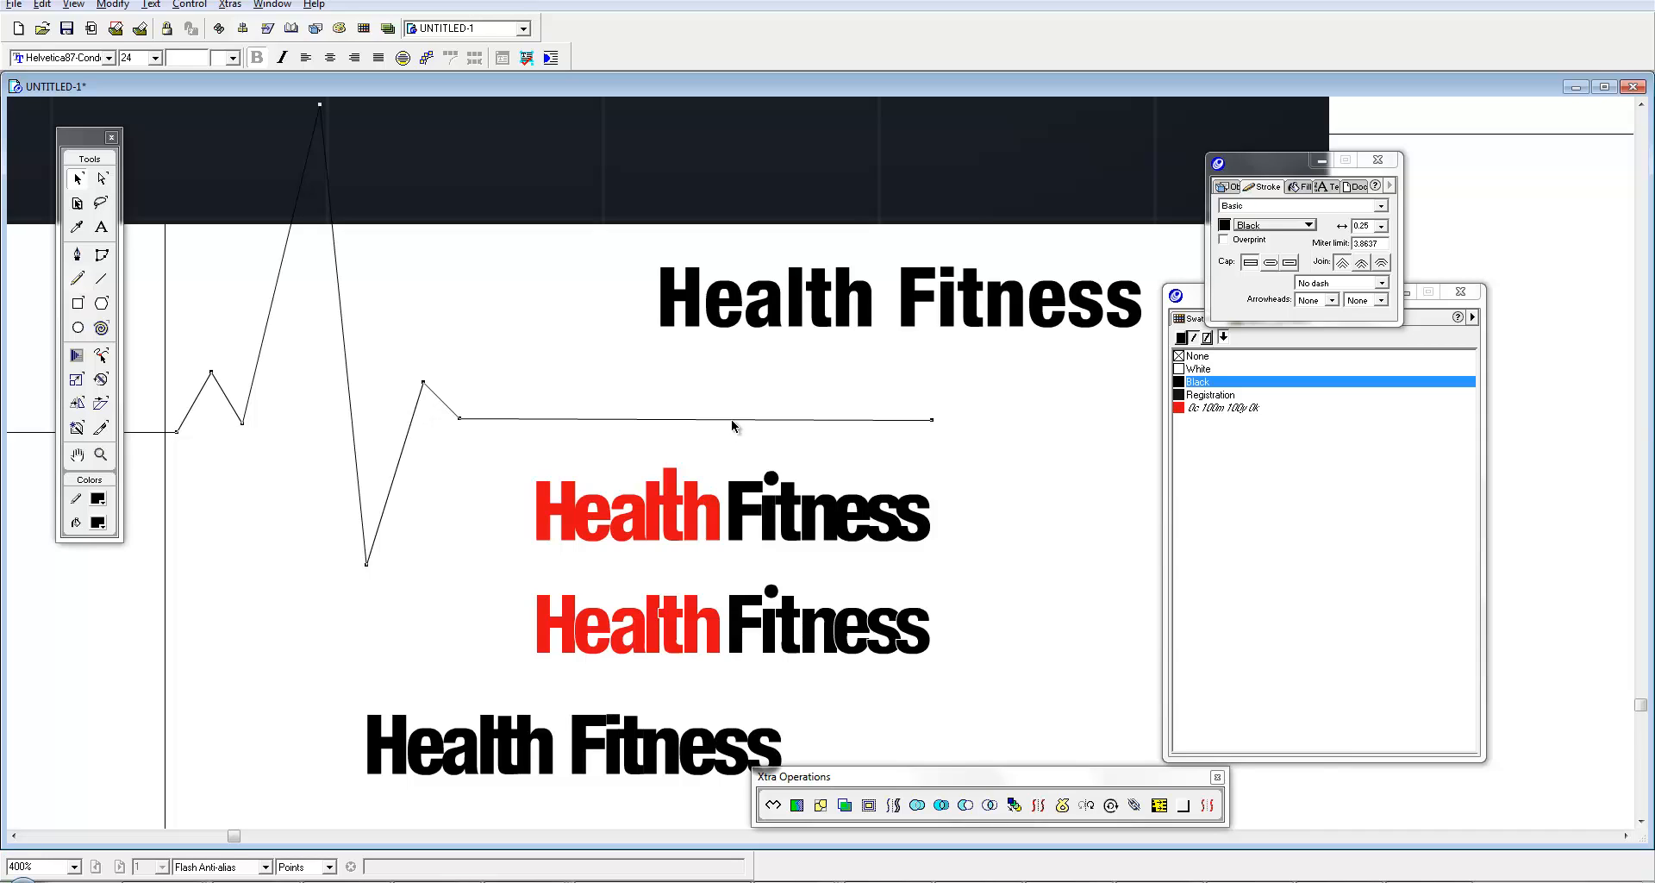
drag(731, 420, 834, 440)
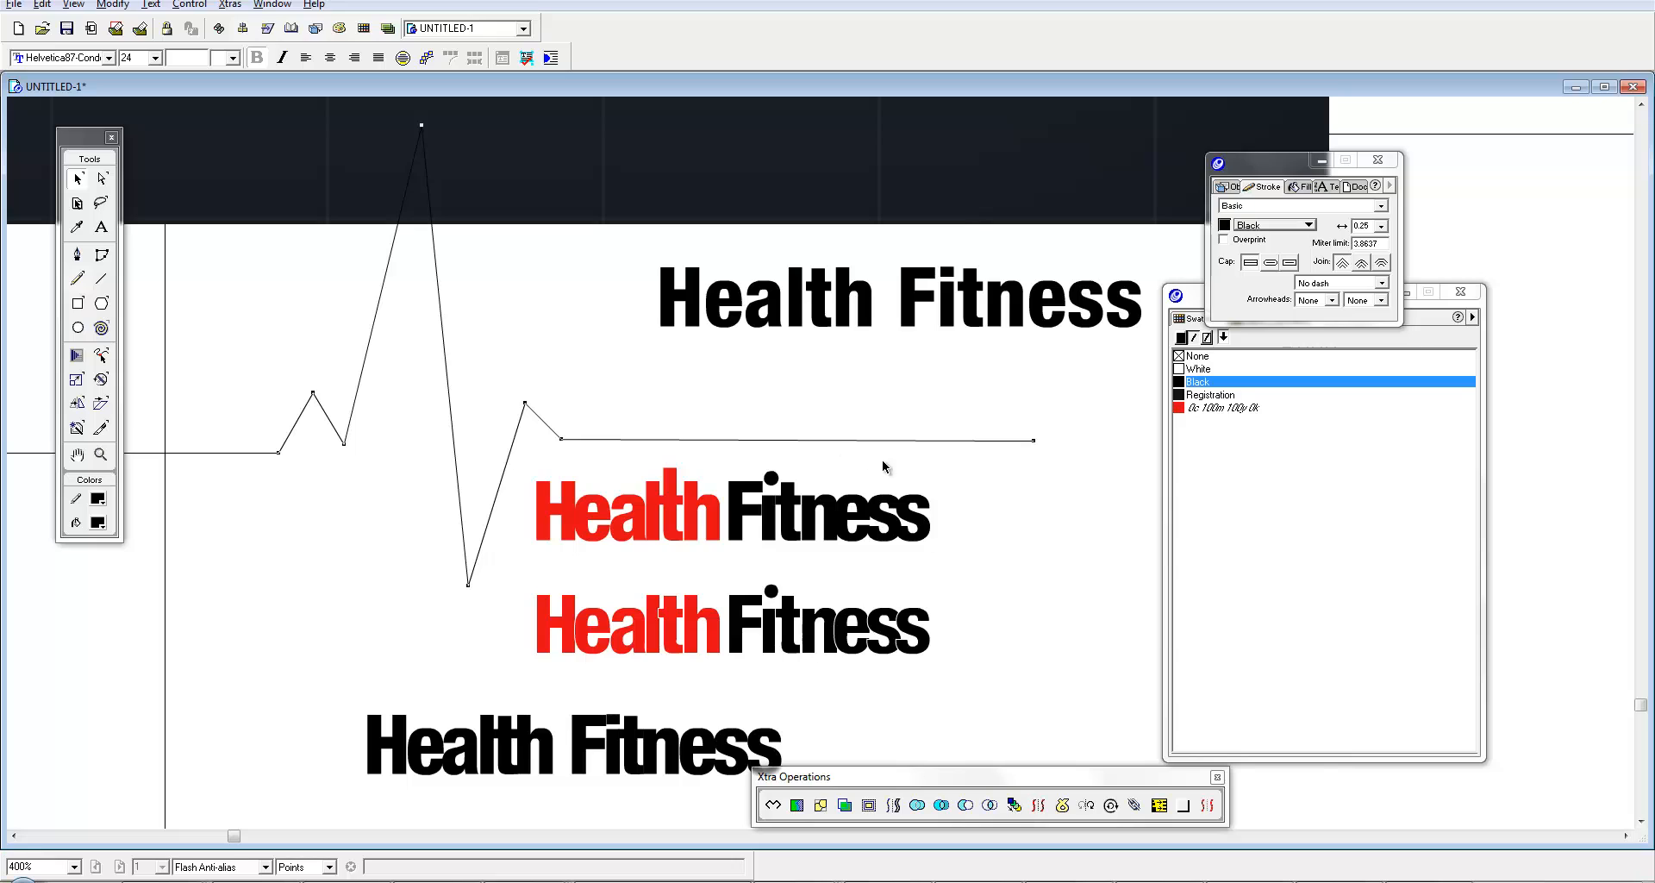
key(ctrl+g)
drag(1033, 583, 366, 336)
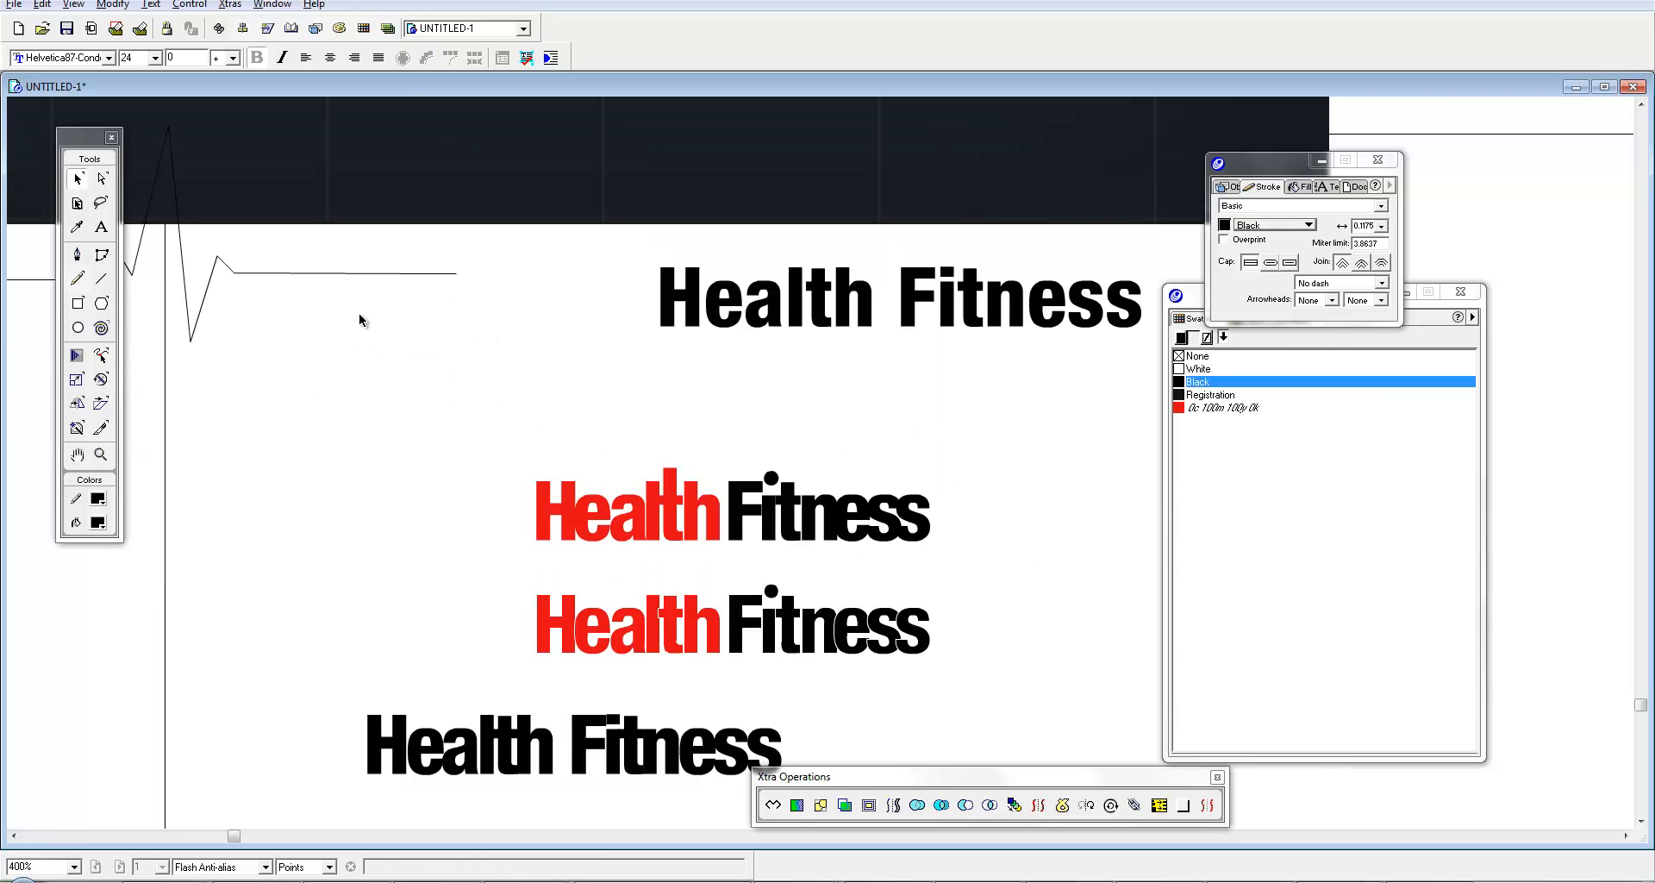
mouse_move(360, 273)
mouse_down()
mouse_move(433, 313)
mouse_move(898, 461)
mouse_up()
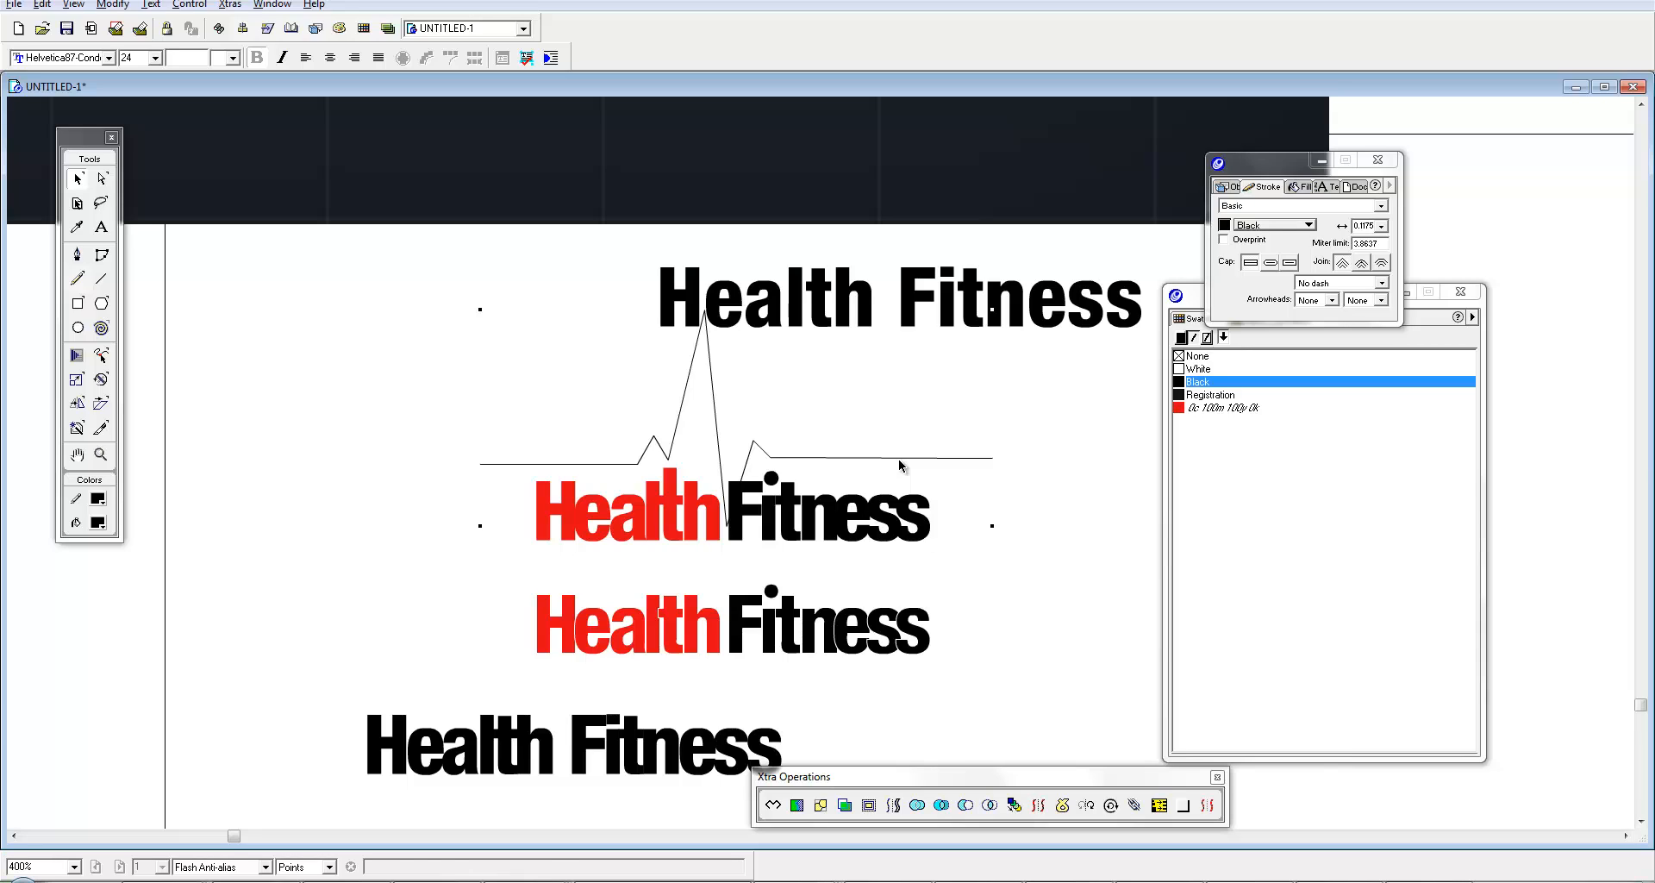
drag(898, 459, 893, 447)
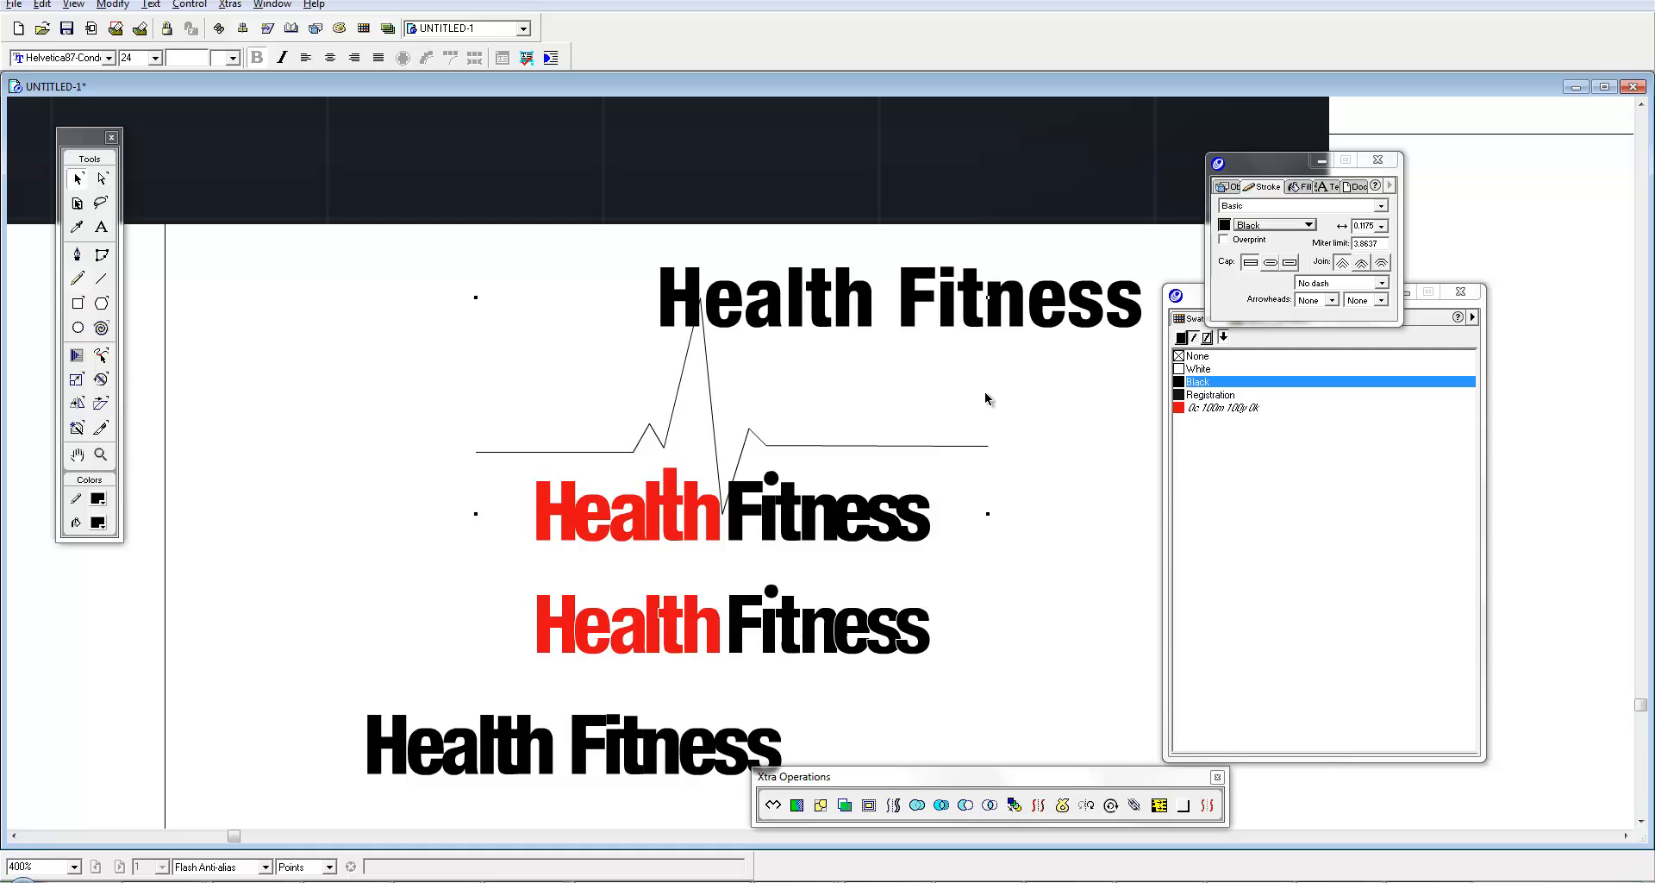
Step: Set the heartbeat line's stroke width to 4 points
click(1194, 339)
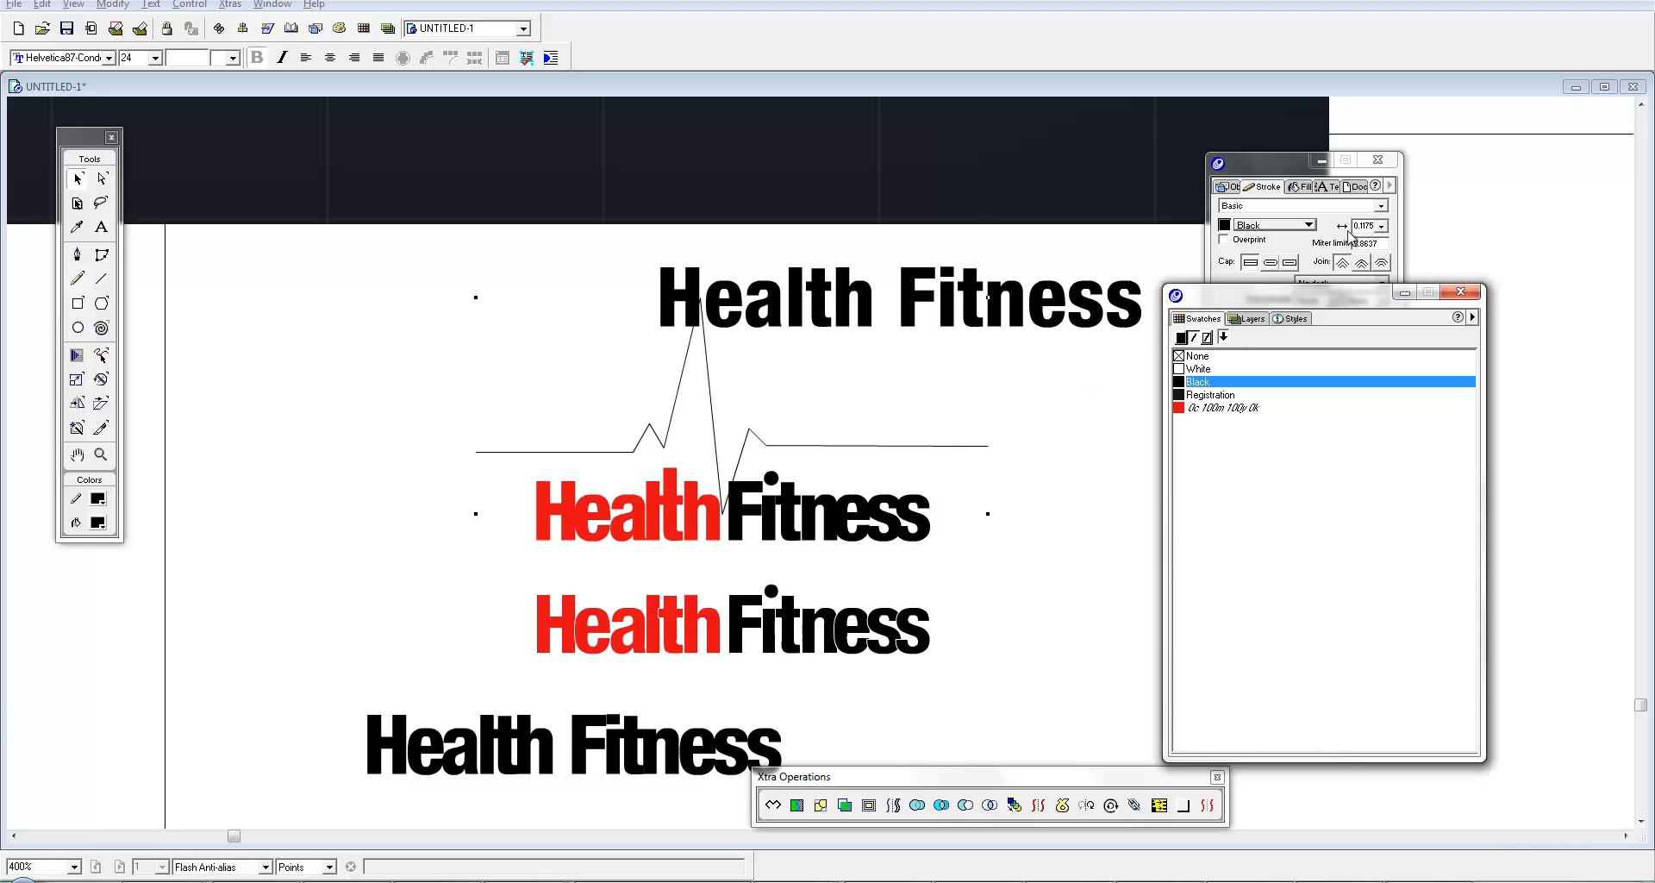
click(1381, 226)
click(1360, 287)
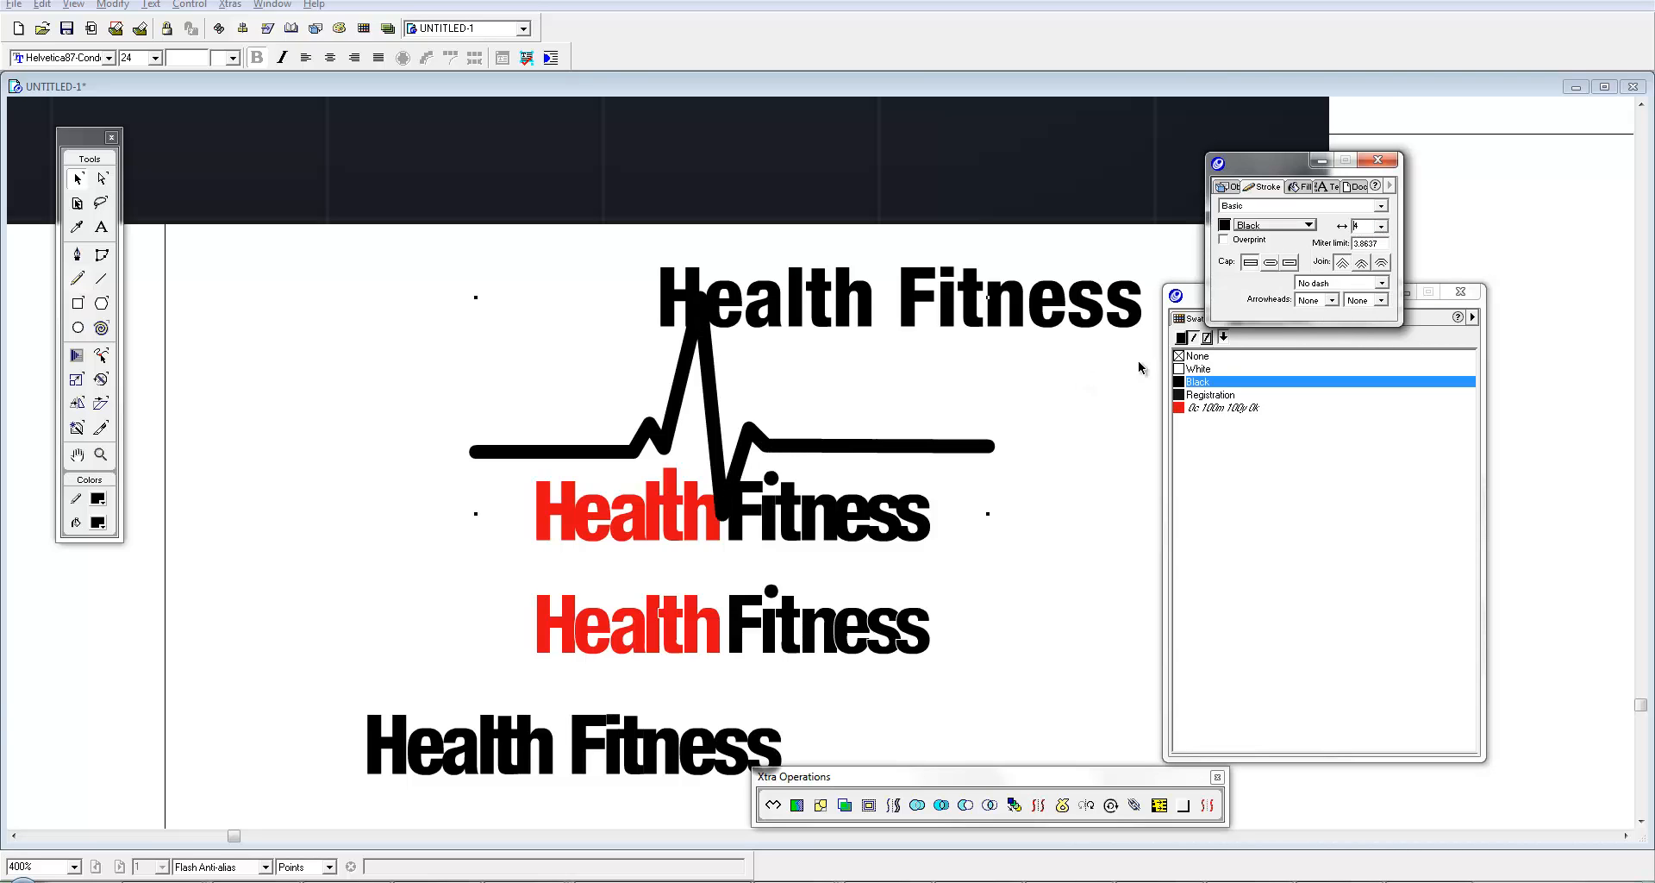
click(974, 396)
Step: Shrink the heartbeat line to less than half its width and position it just above the middle of the upper wordmark
drag(961, 446, 994, 446)
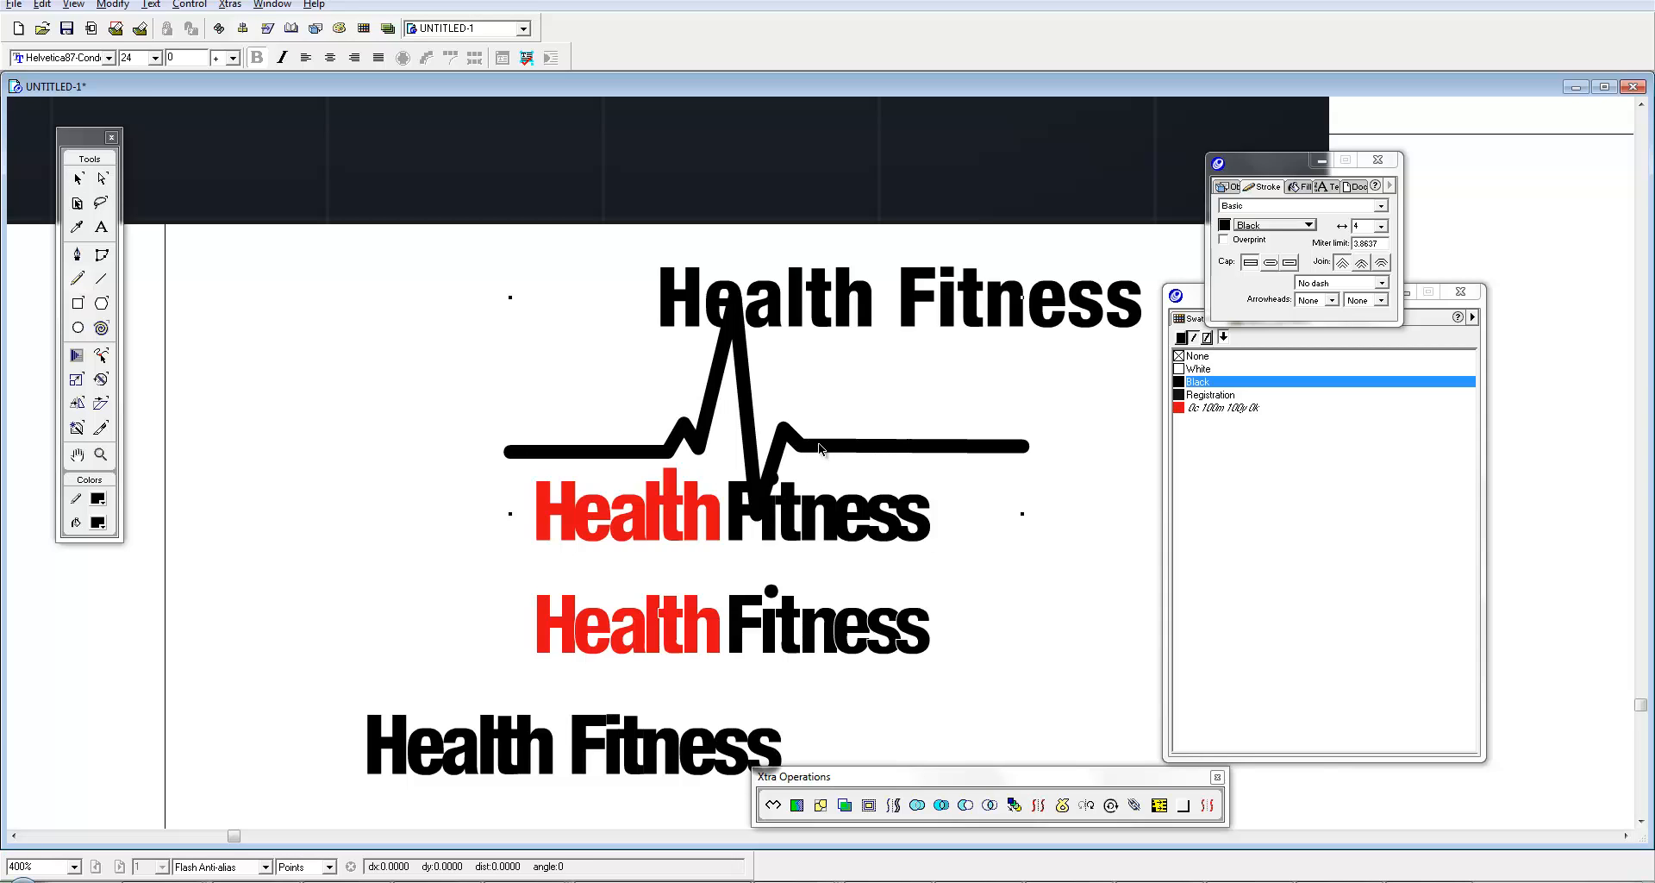
drag(818, 442, 763, 438)
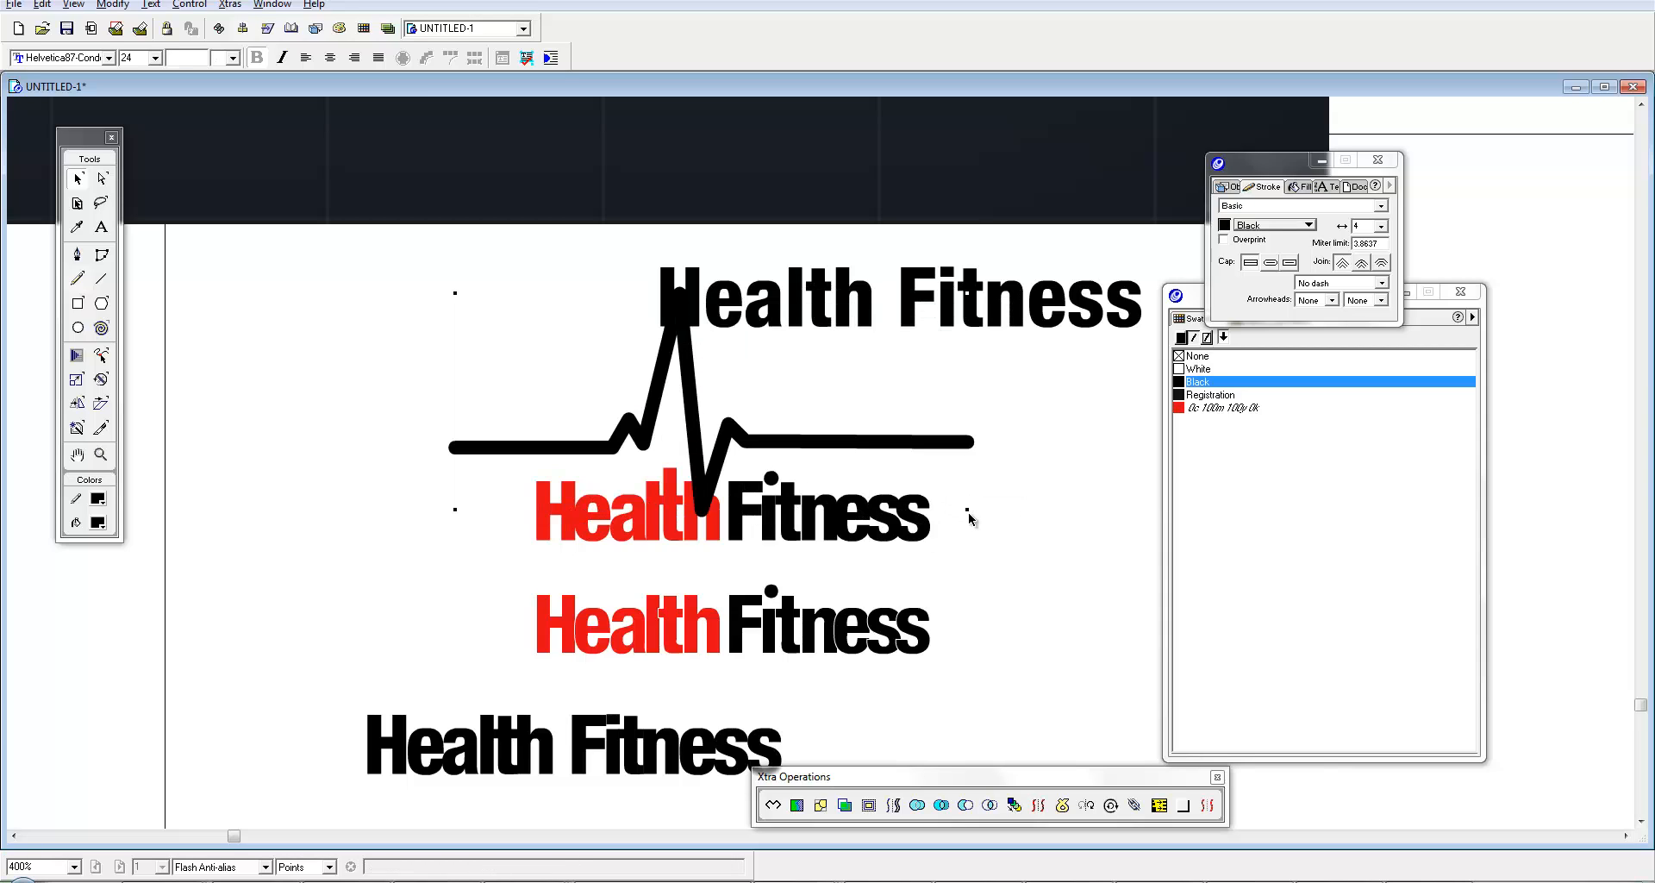
drag(967, 510, 804, 455)
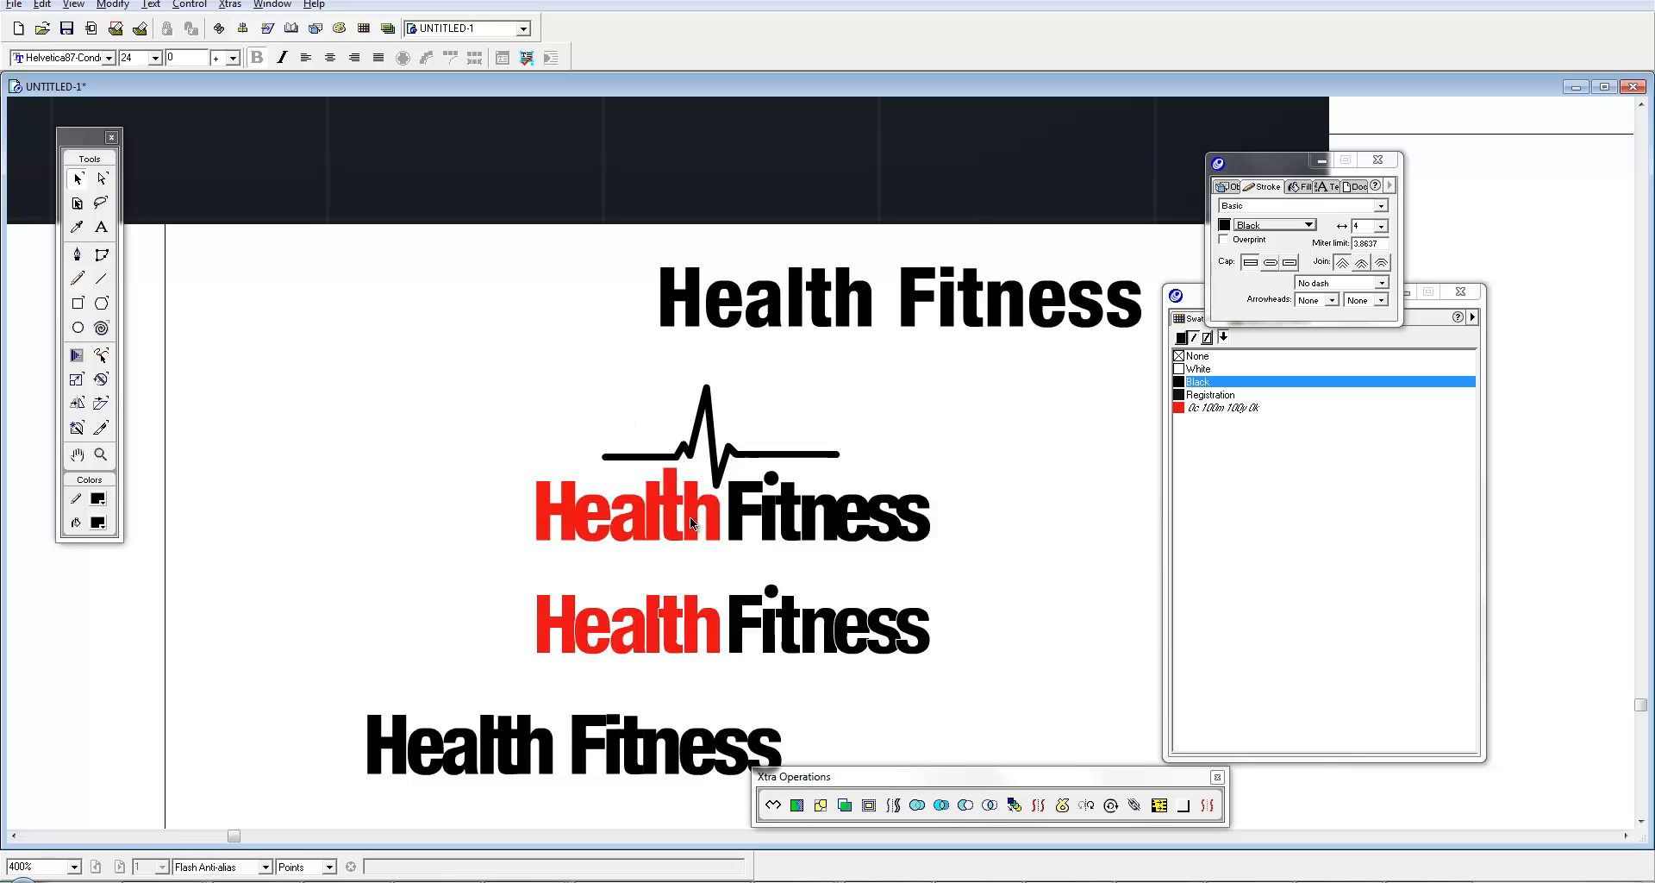
ctrl+click(746, 511)
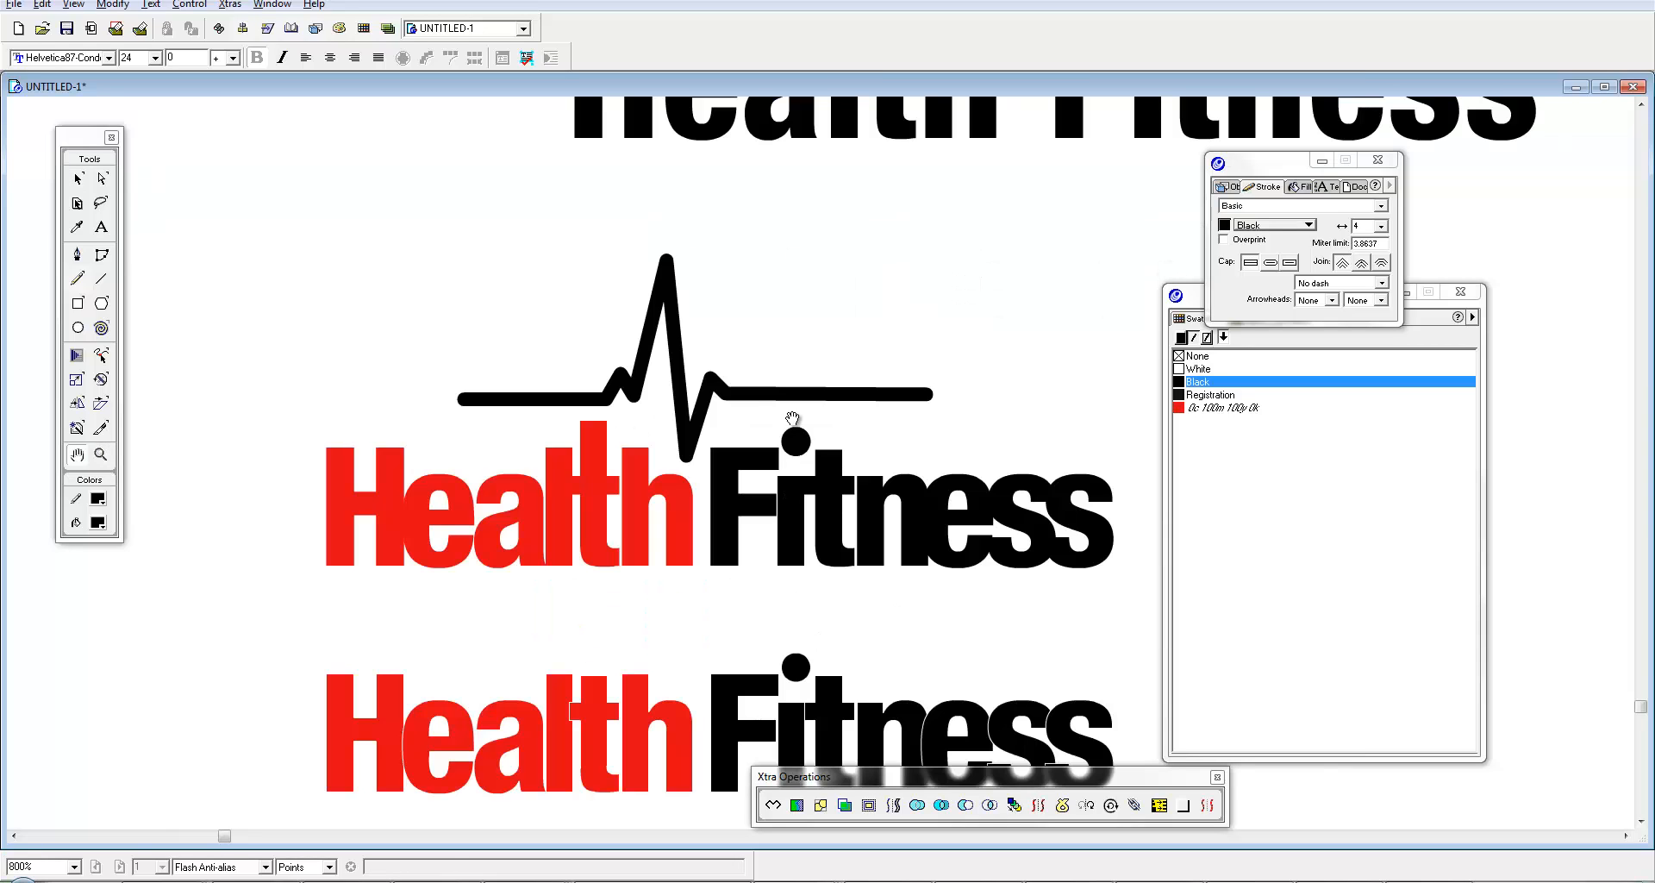
Step: Scale the heartbeat line down to about 70 percent of its size and place it between the two red-and-black wordmarks
click(793, 393)
drag(902, 396, 782, 381)
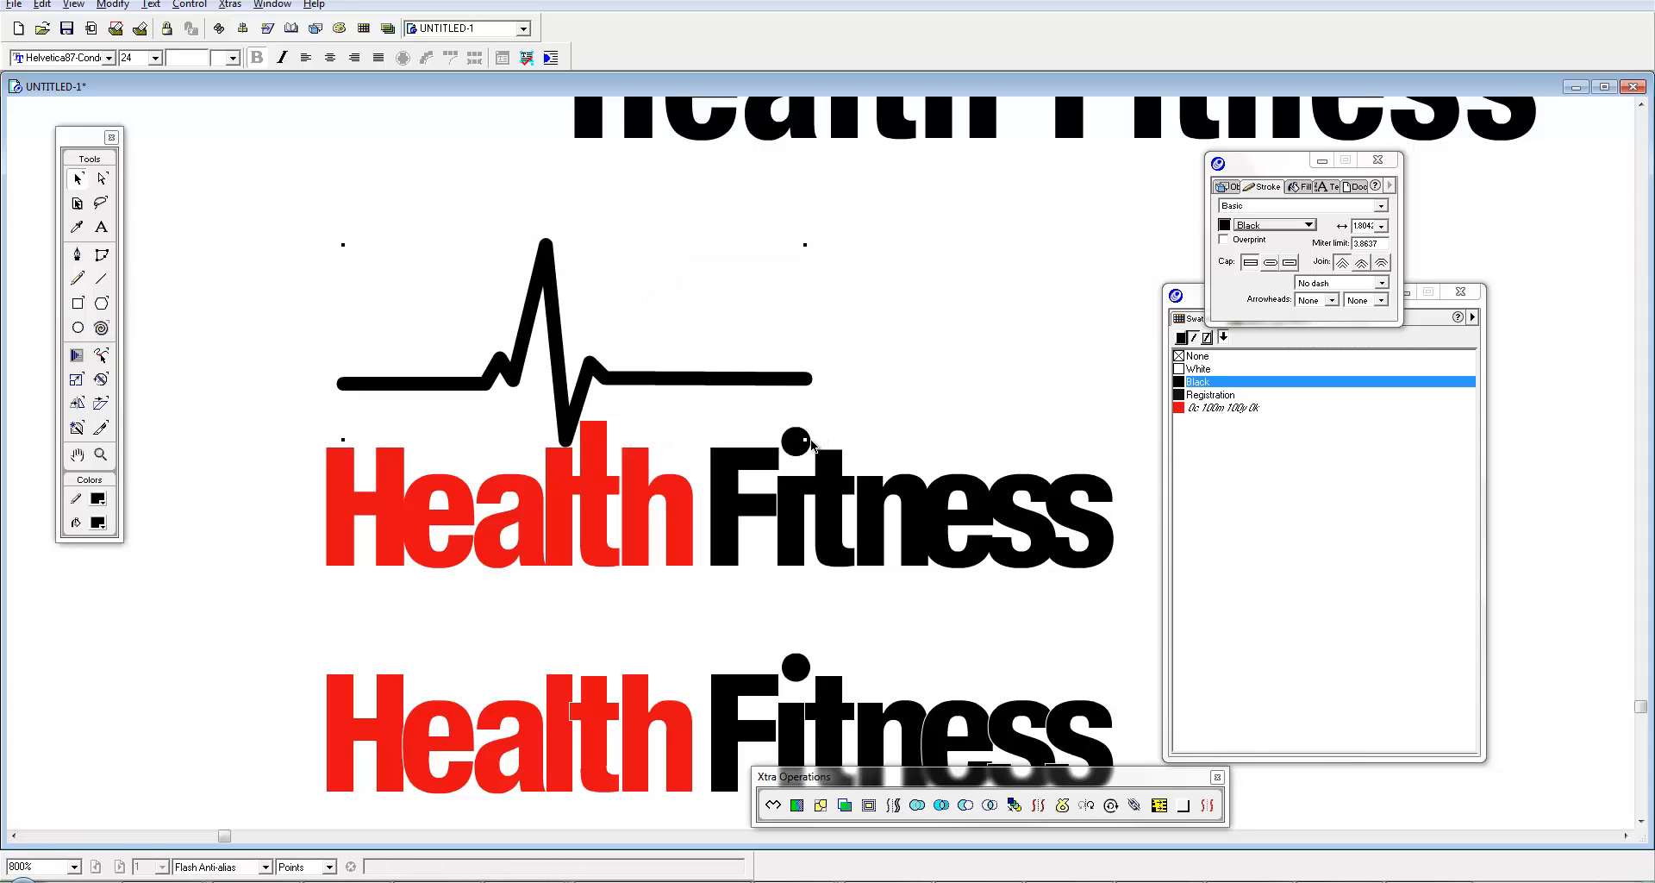
drag(804, 440, 659, 382)
key(Tab)
key(space)
mouse_move(715, 479)
mouse_down()
mouse_move(706, 416)
mouse_move(670, 386)
mouse_up()
mouse_move(504, 208)
mouse_down()
mouse_move(582, 508)
mouse_move(612, 358)
mouse_up()
Step: Move the heartbeat line into the empty space left of the upper red-and-black wordmark, clear of the letters
key(space)
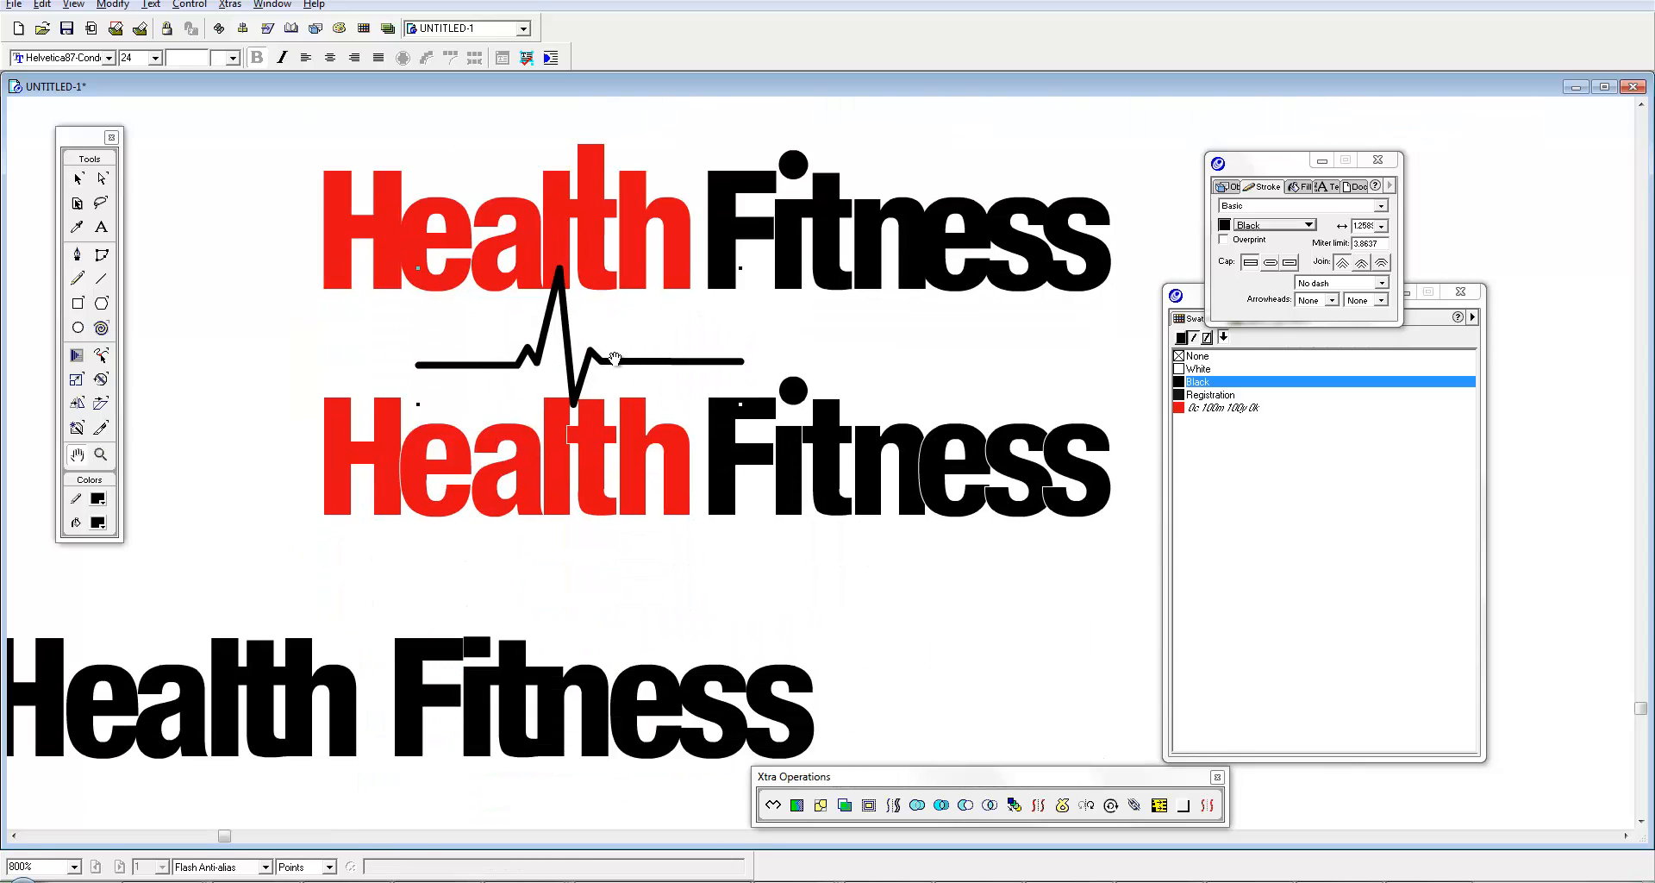
click(614, 443)
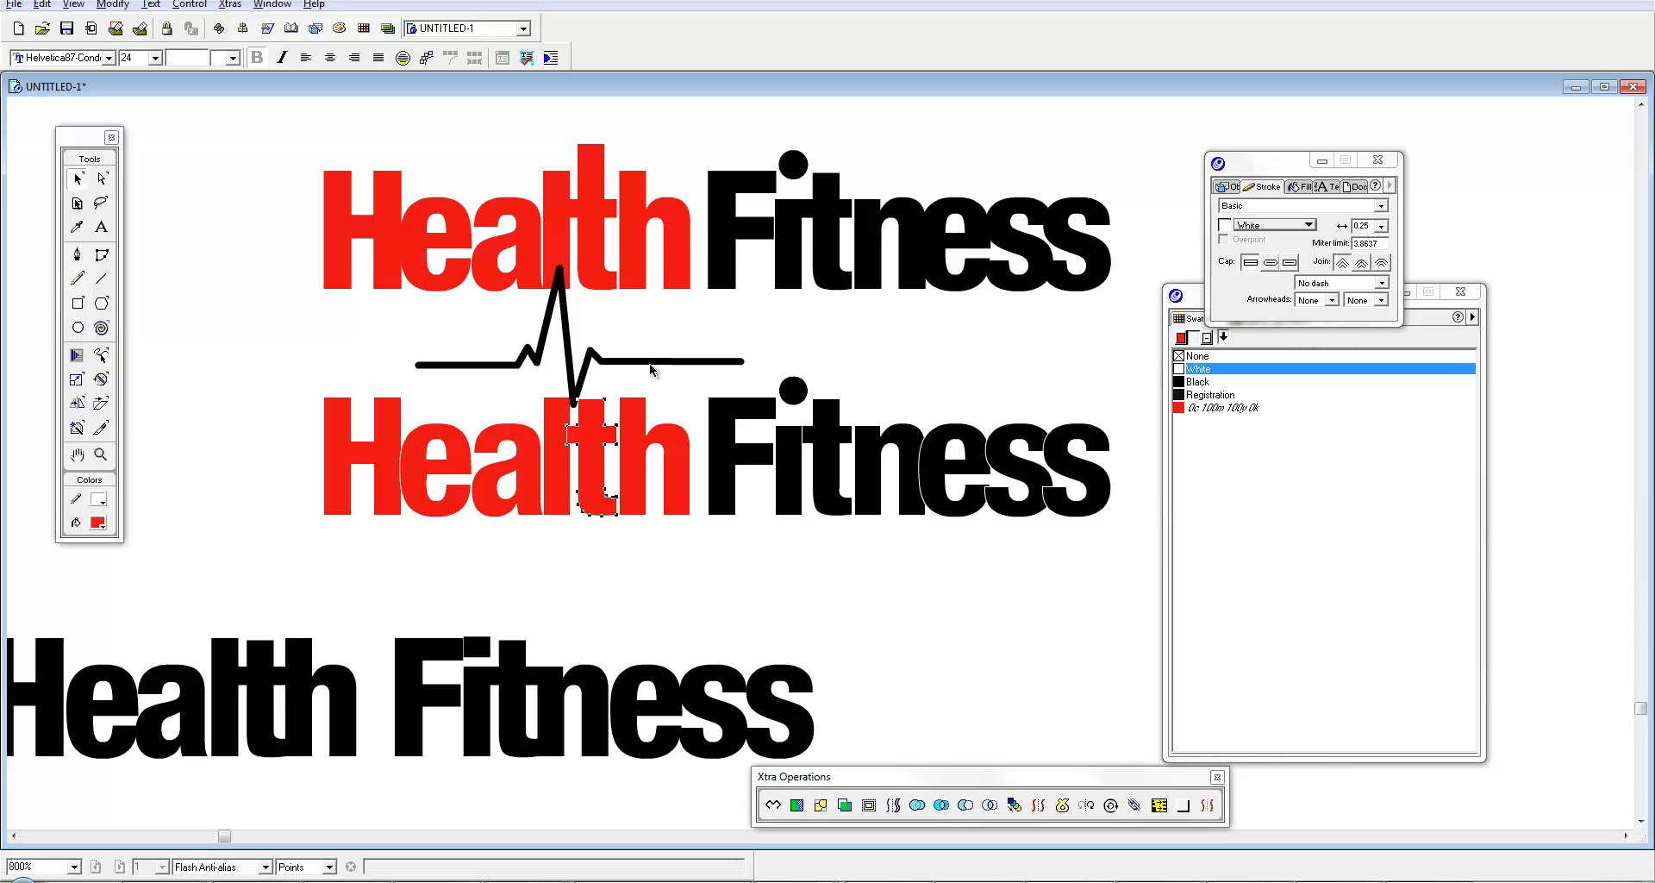
drag(649, 364, 650, 472)
key(space)
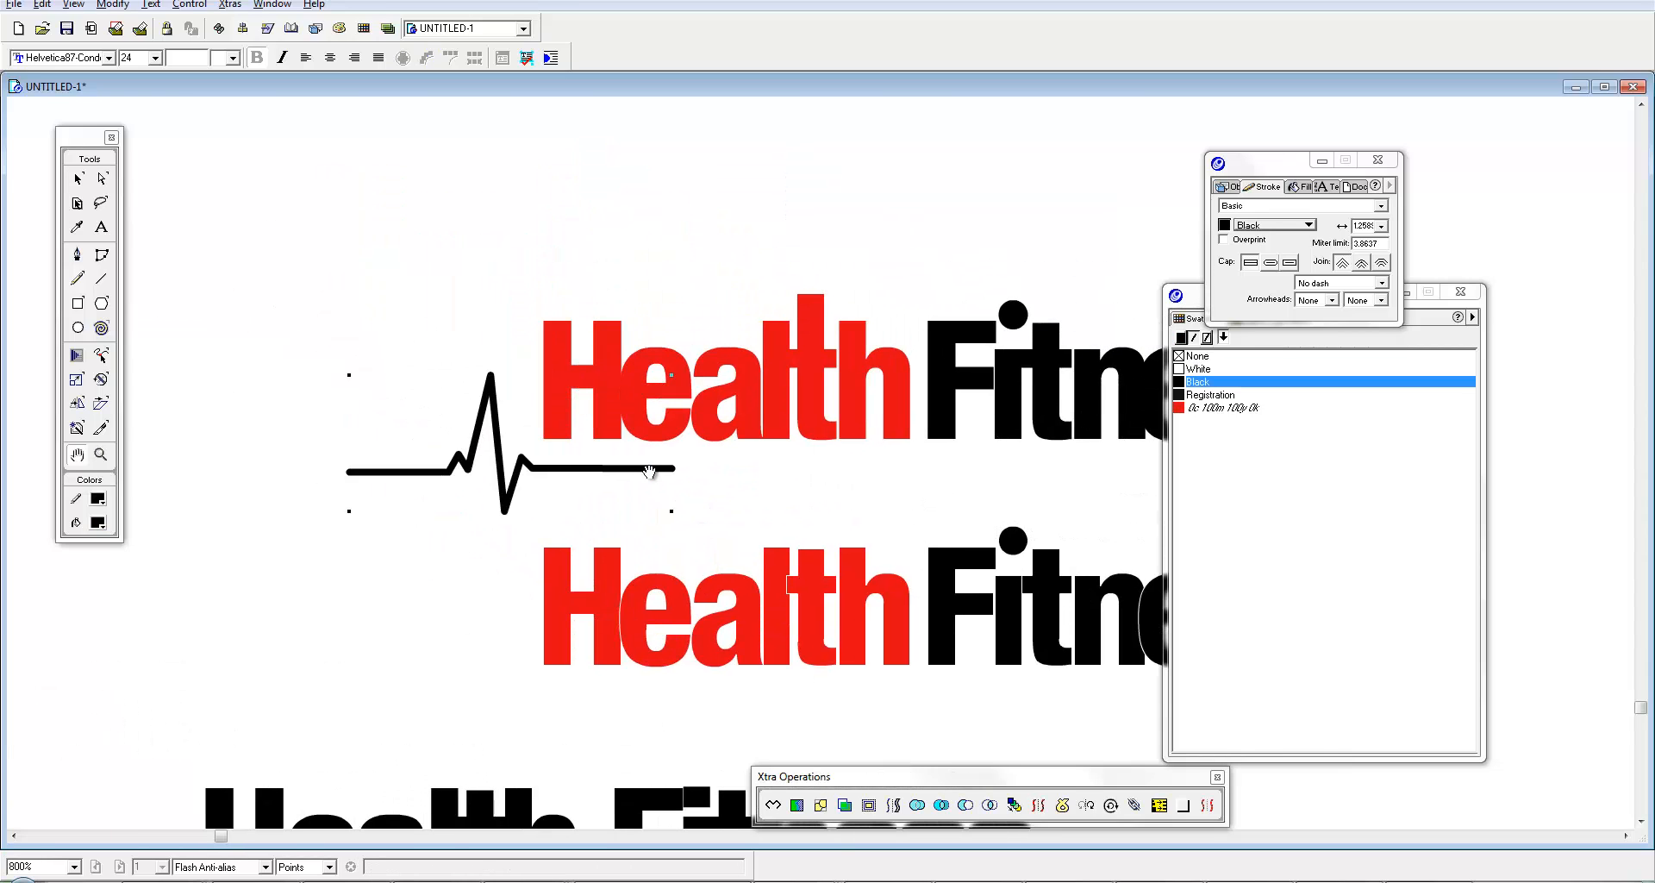
click(619, 462)
key(space)
drag(631, 406, 748, 422)
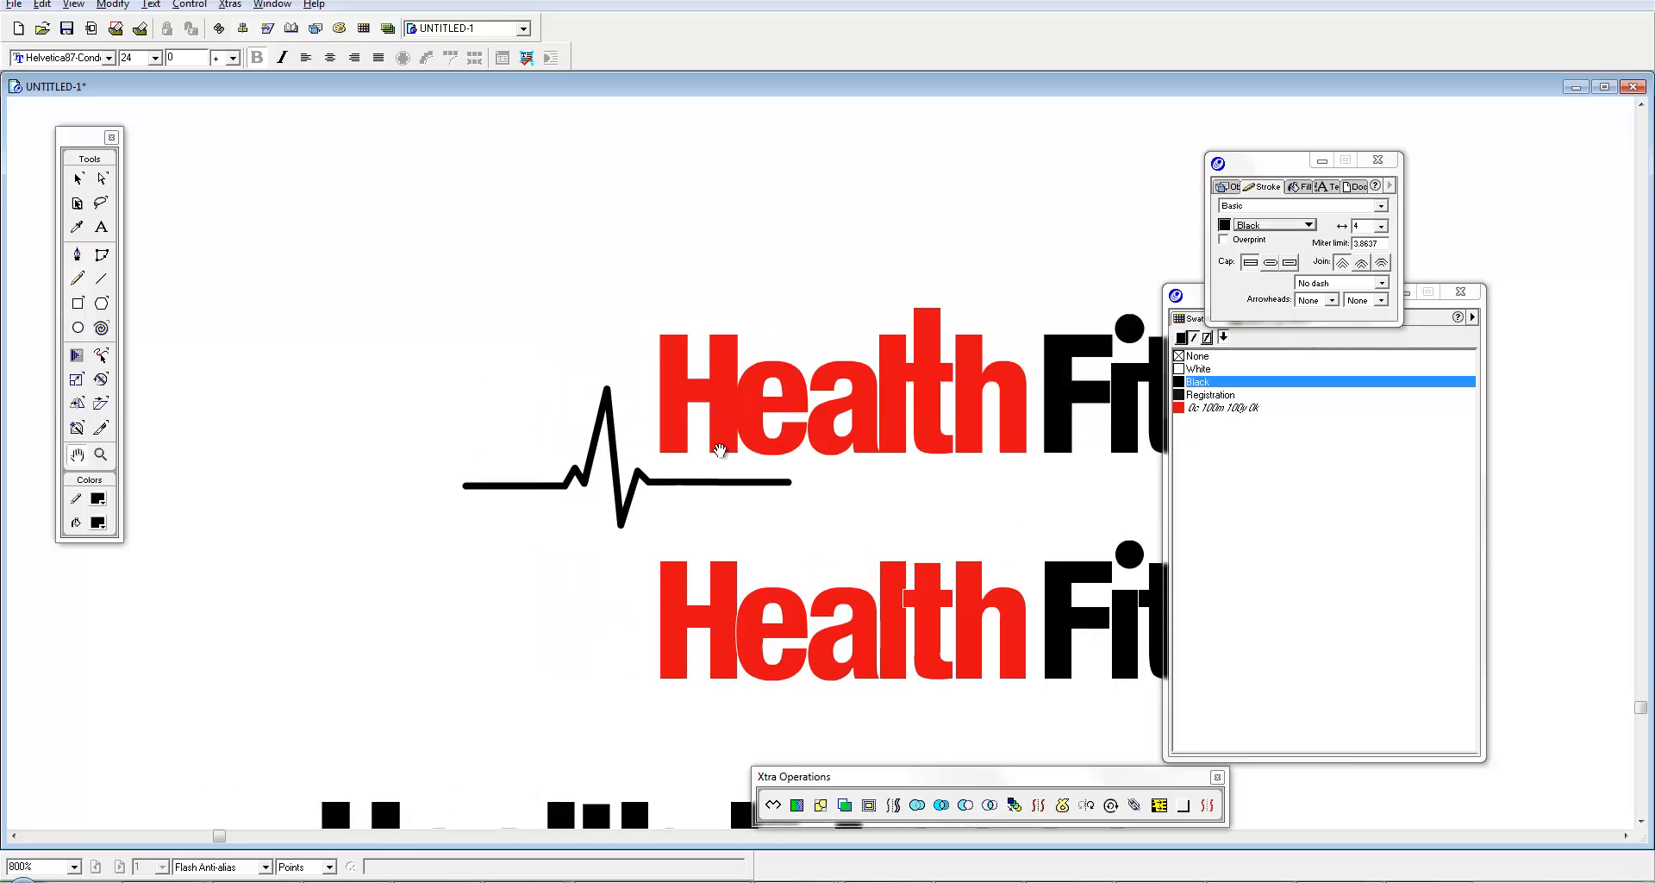
drag(451, 326, 450, 327)
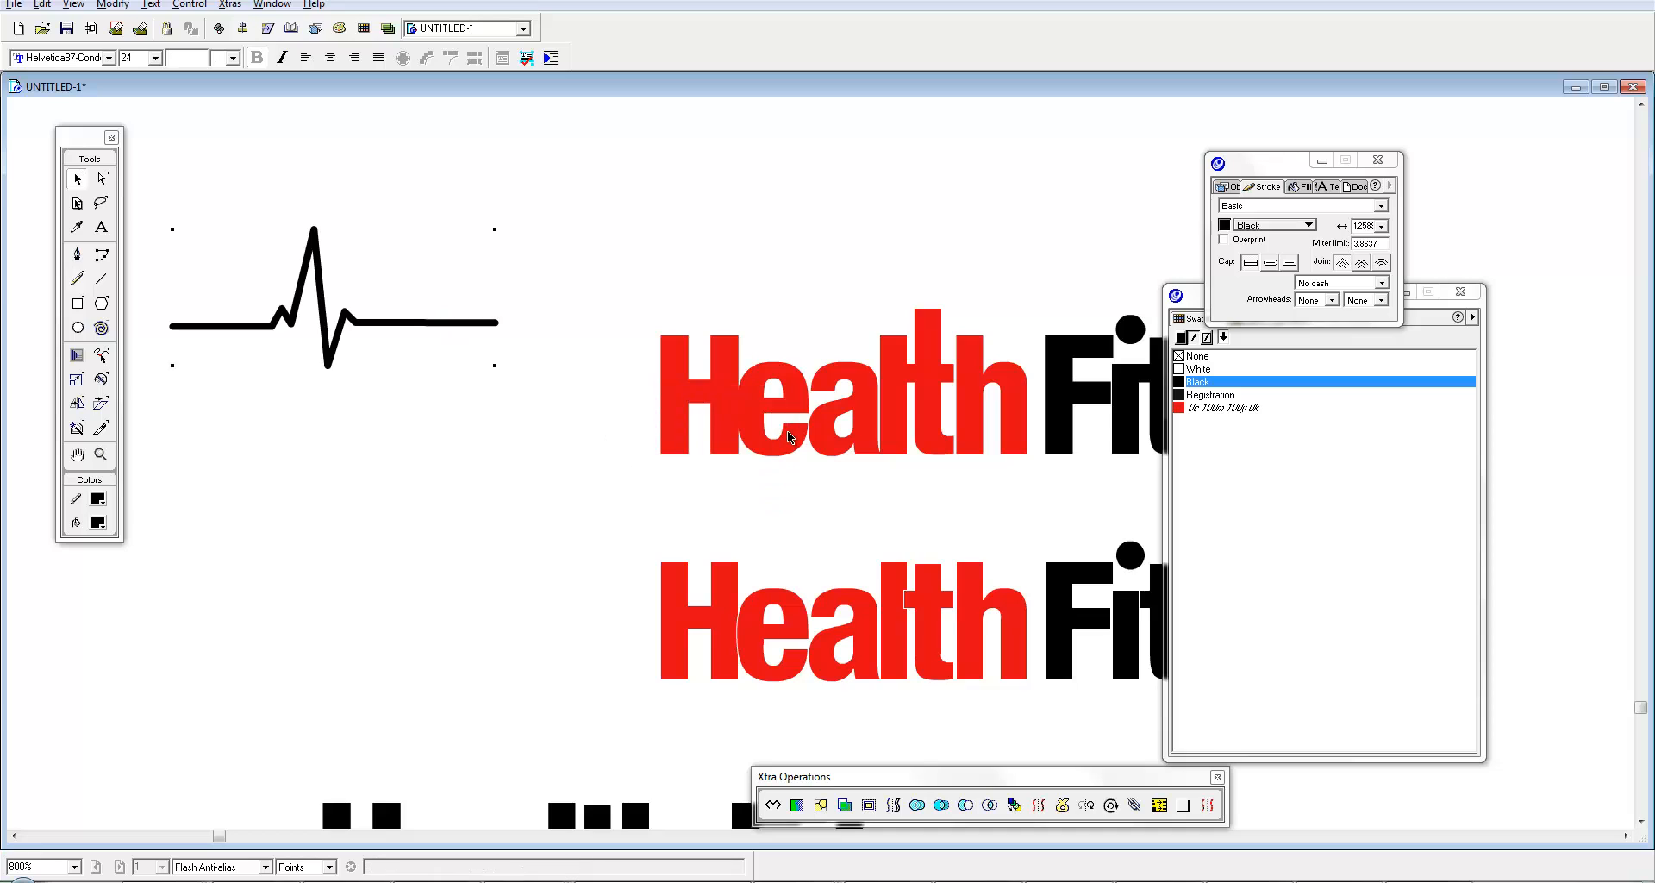
Step: Group the letters of the upper red-and-black wordmark and place a copy of it below the black wordmark
click(788, 431)
key(ctrl+alt+space)
ctrl+alt+click(888, 442)
drag(782, 456, 634, 458)
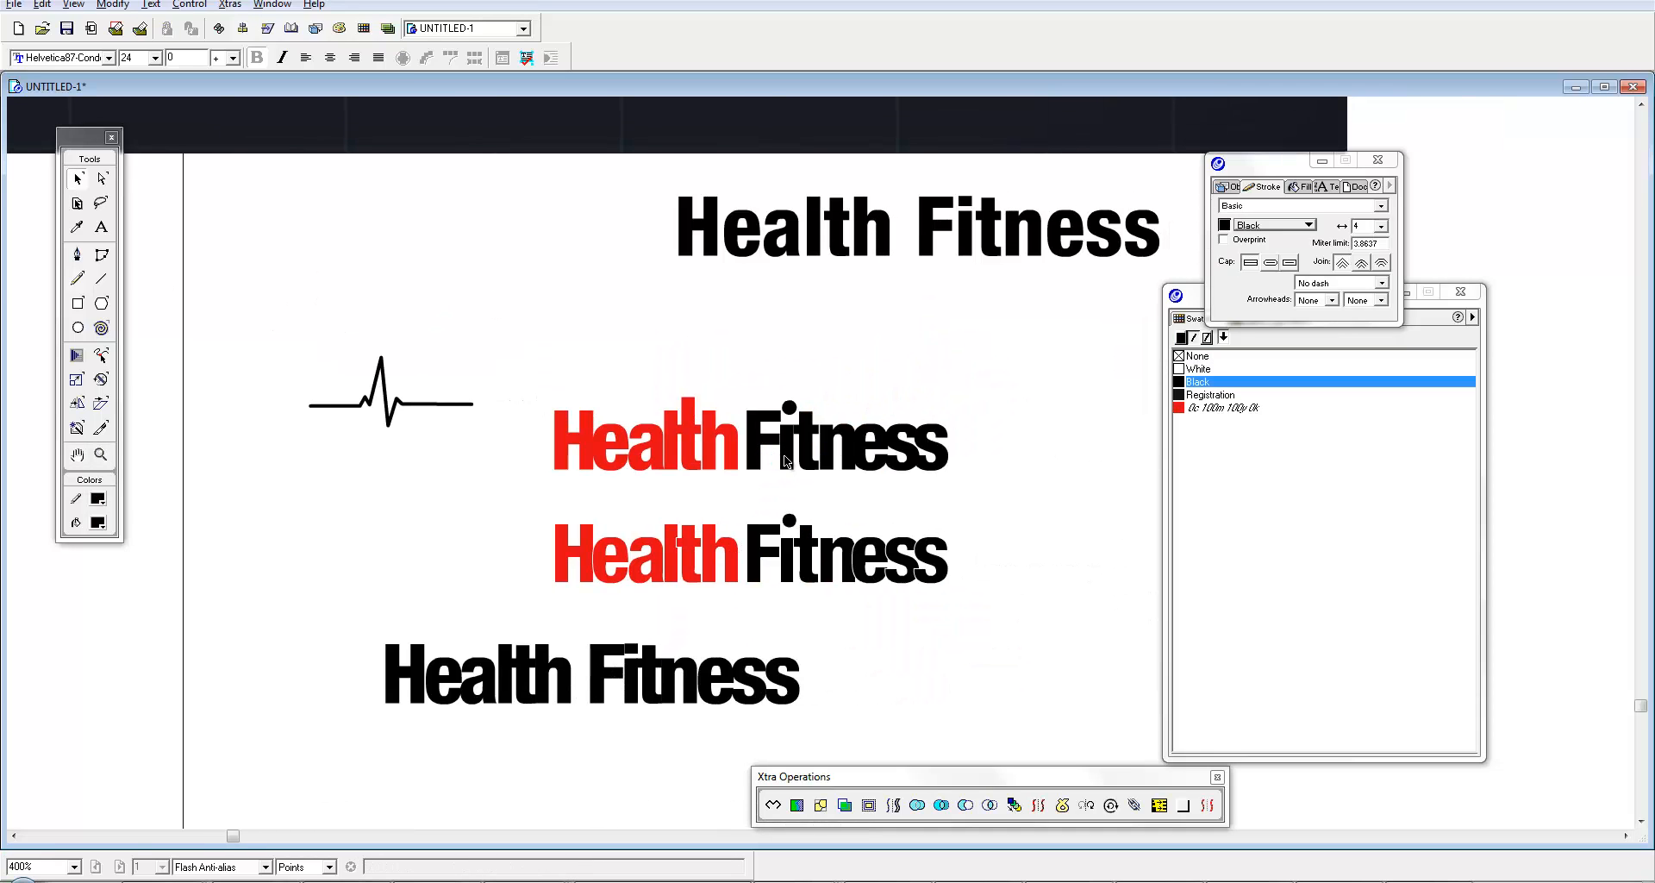
drag(991, 507, 527, 359)
drag(687, 504, 635, 281)
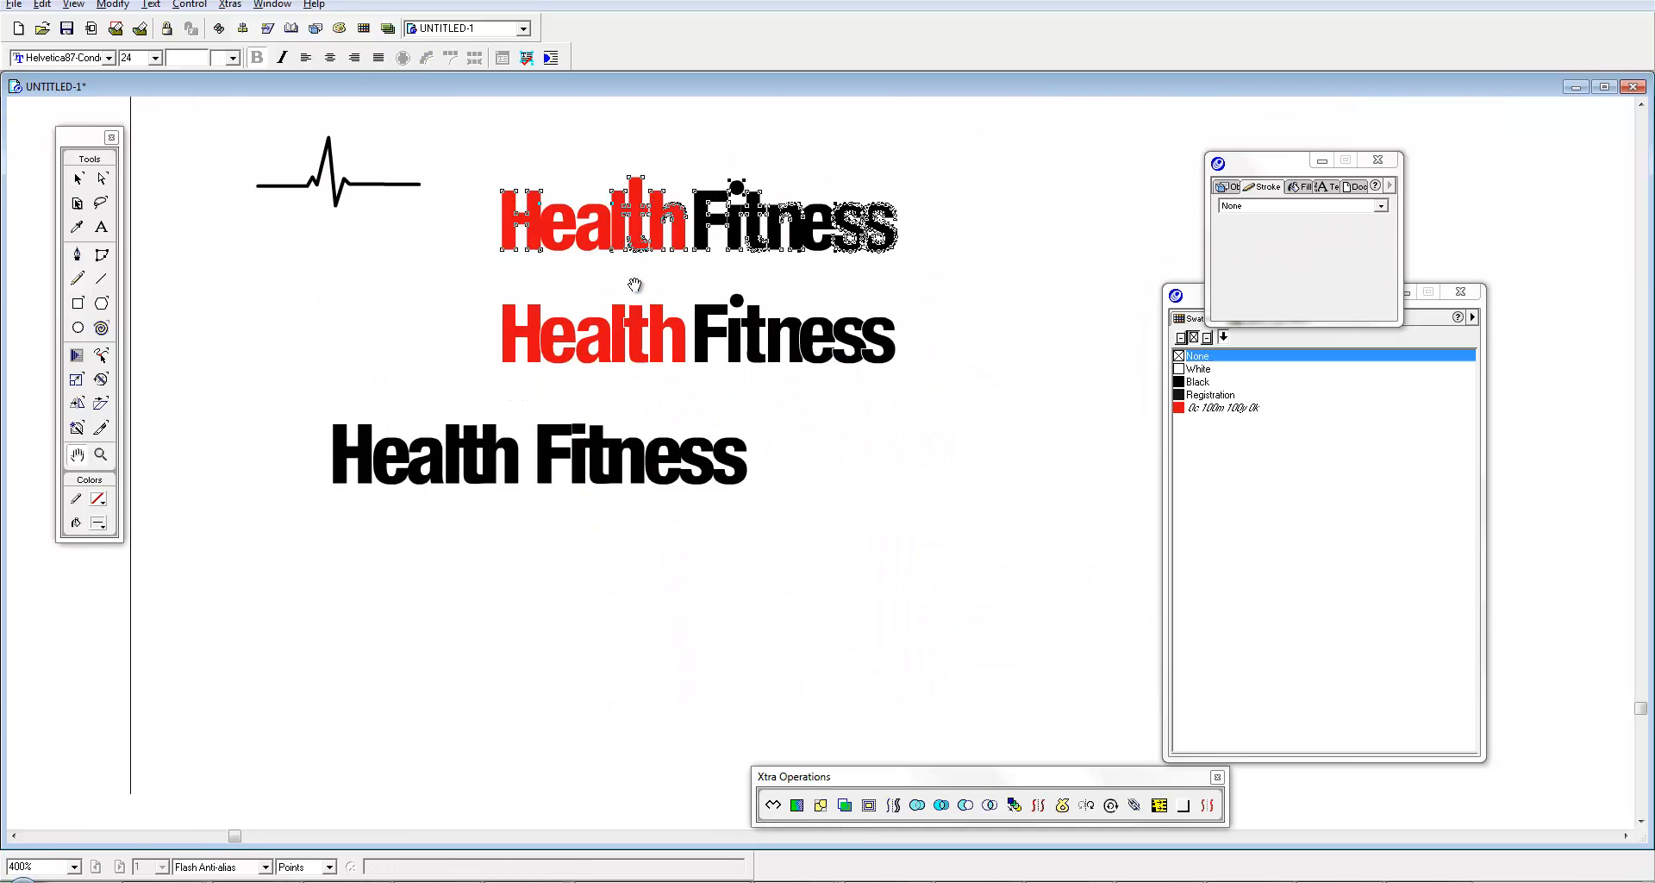
click(634, 283)
click(671, 243)
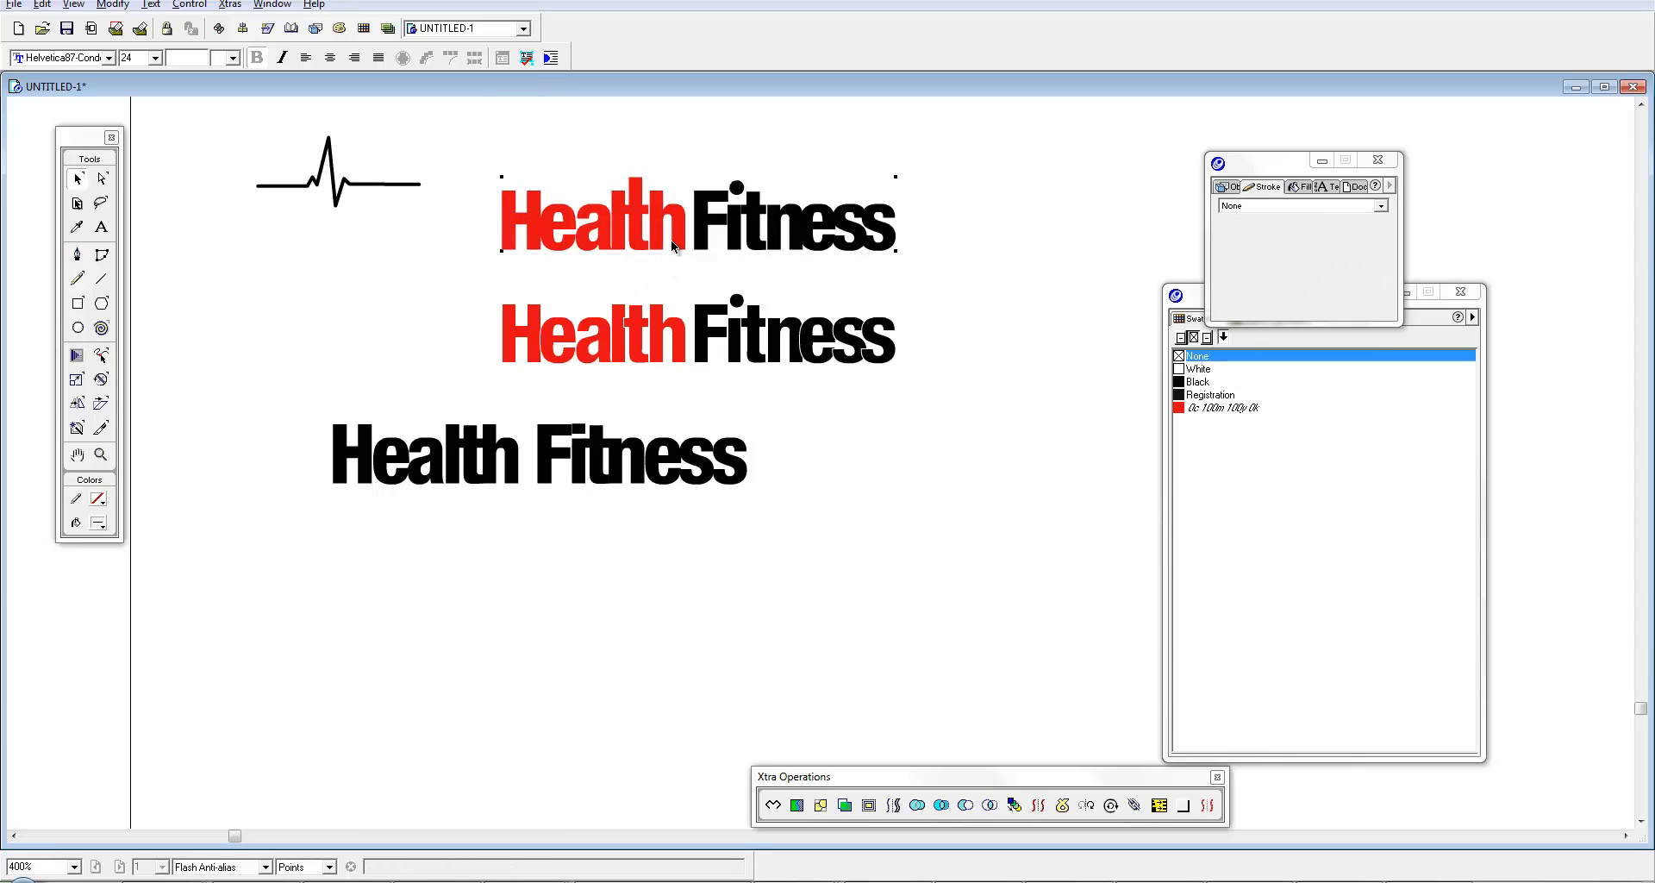
drag(671, 240, 675, 624)
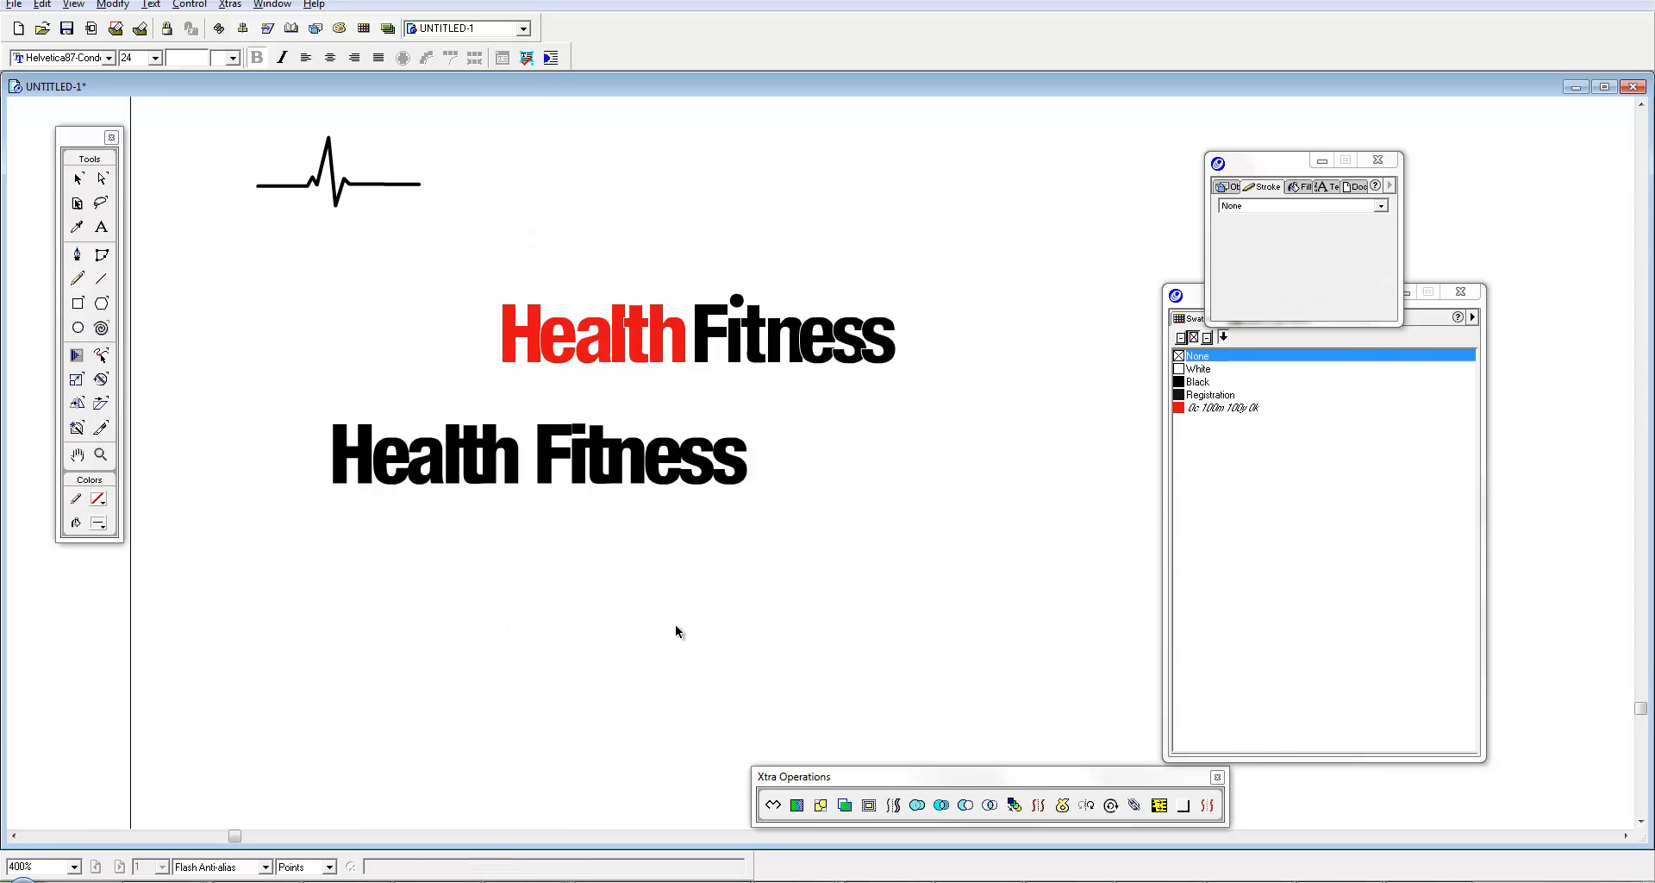
click(675, 627)
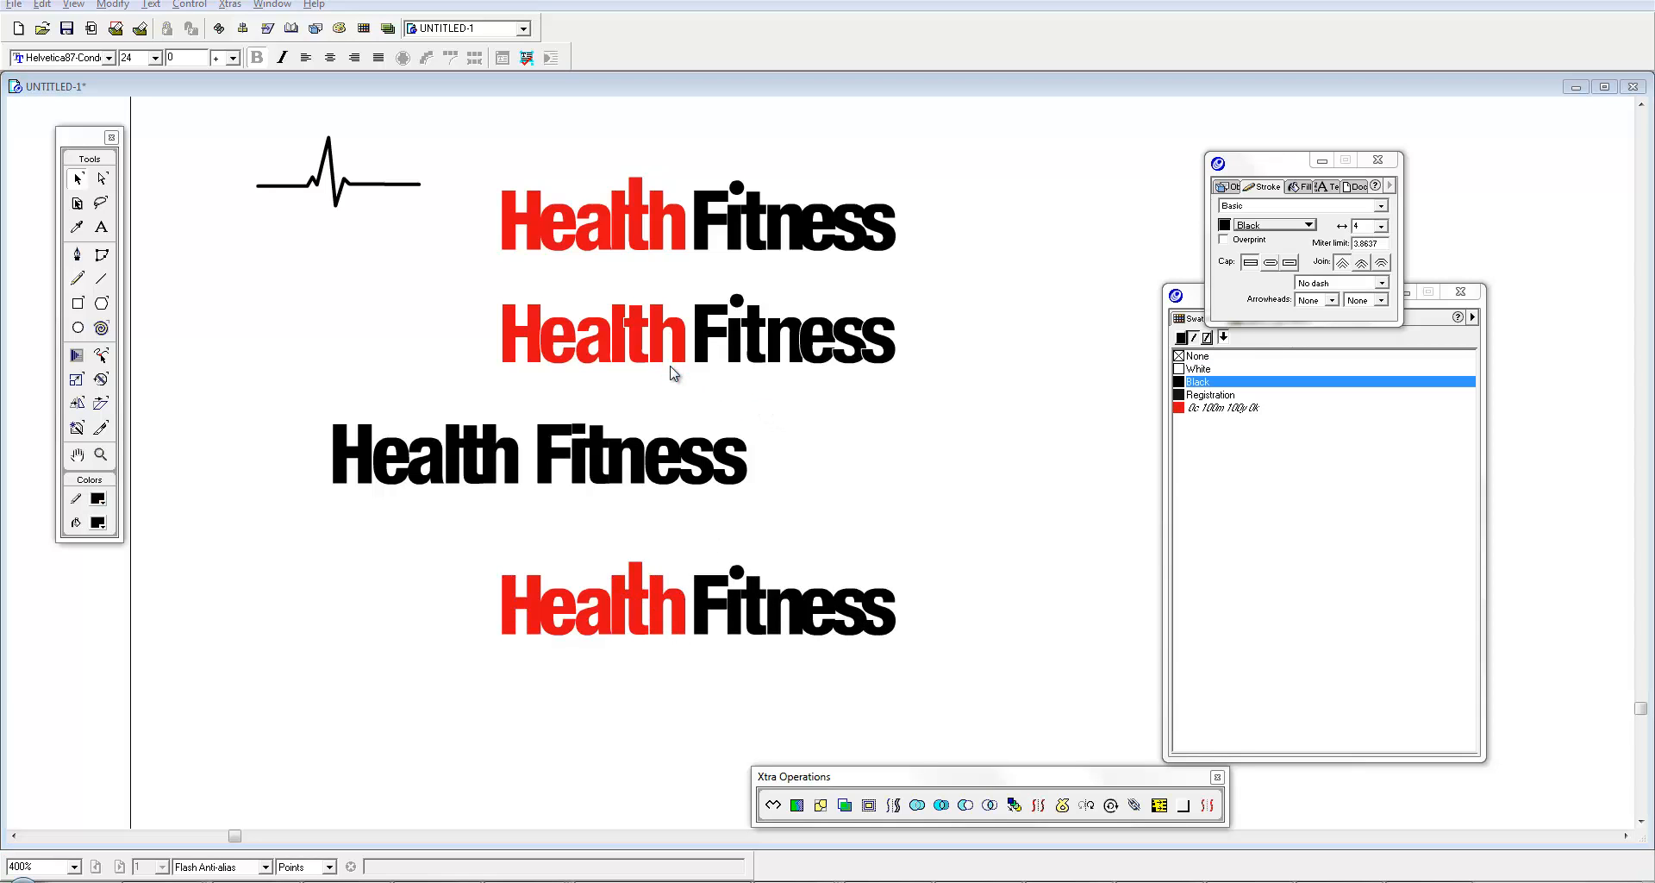
Step: Save the document as logo-basic-tips
key(ctrl+s)
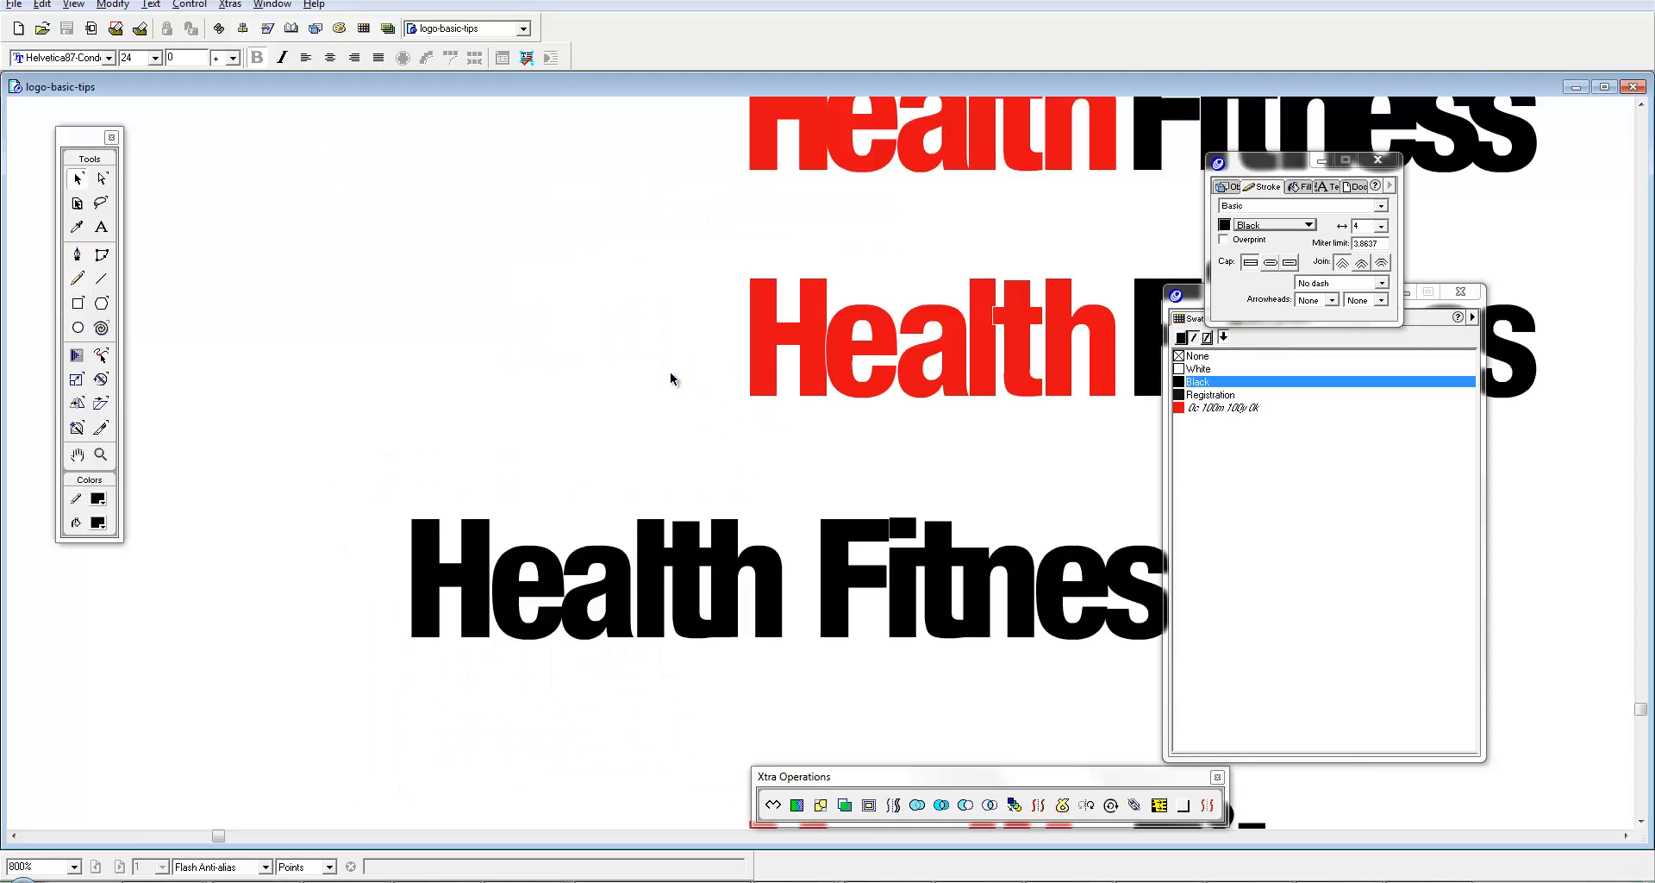
key(h)
drag(722, 446, 616, 470)
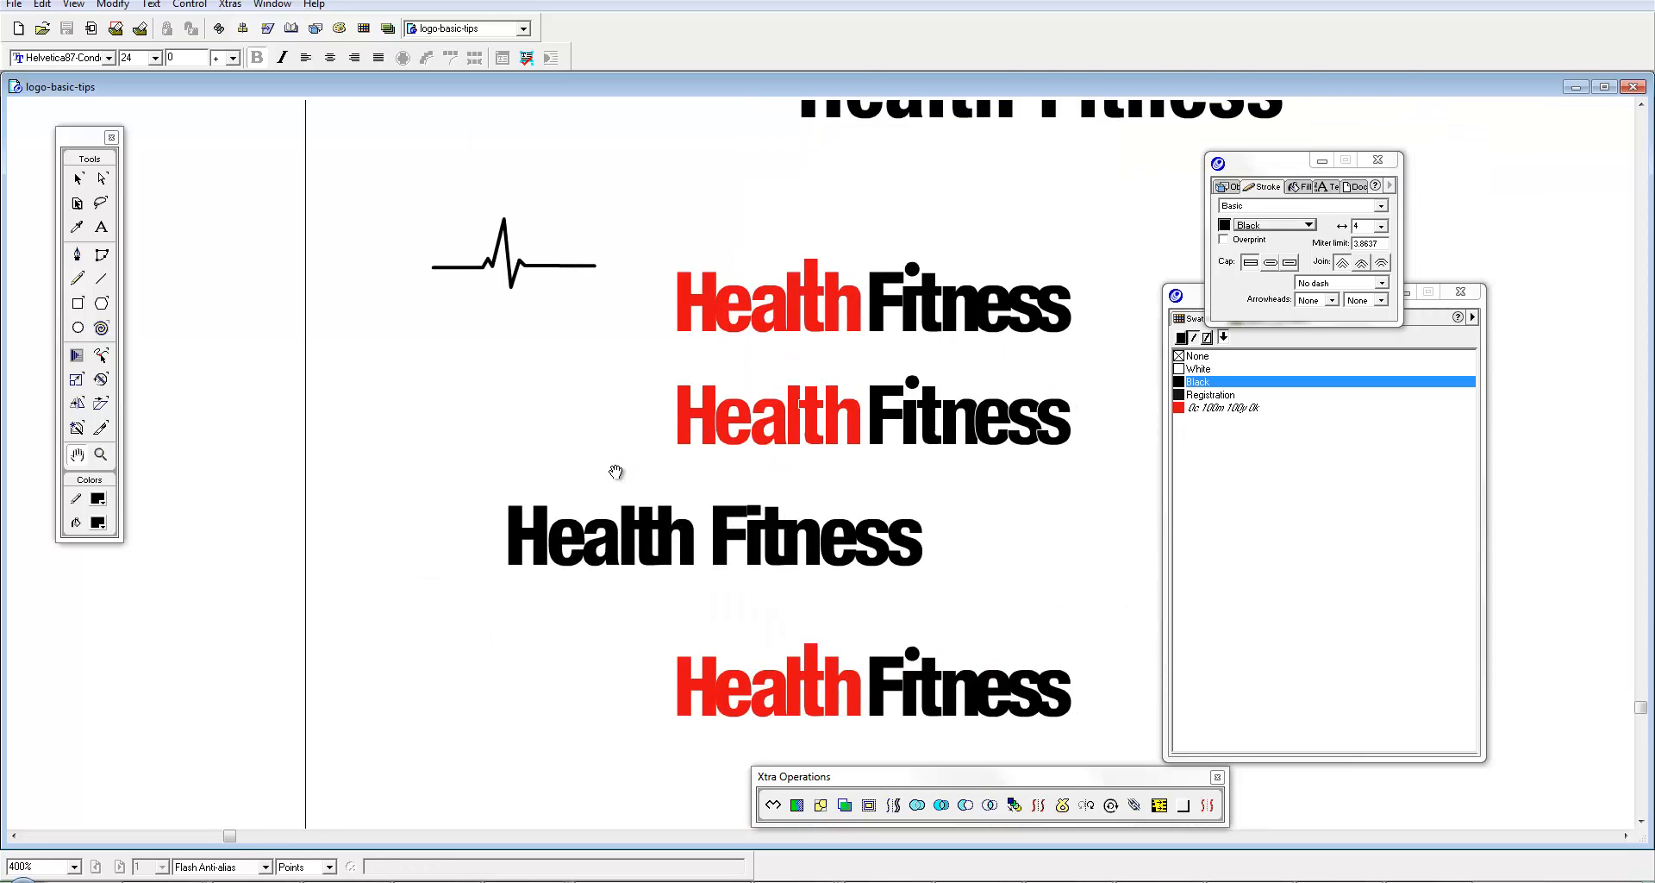
key(v)
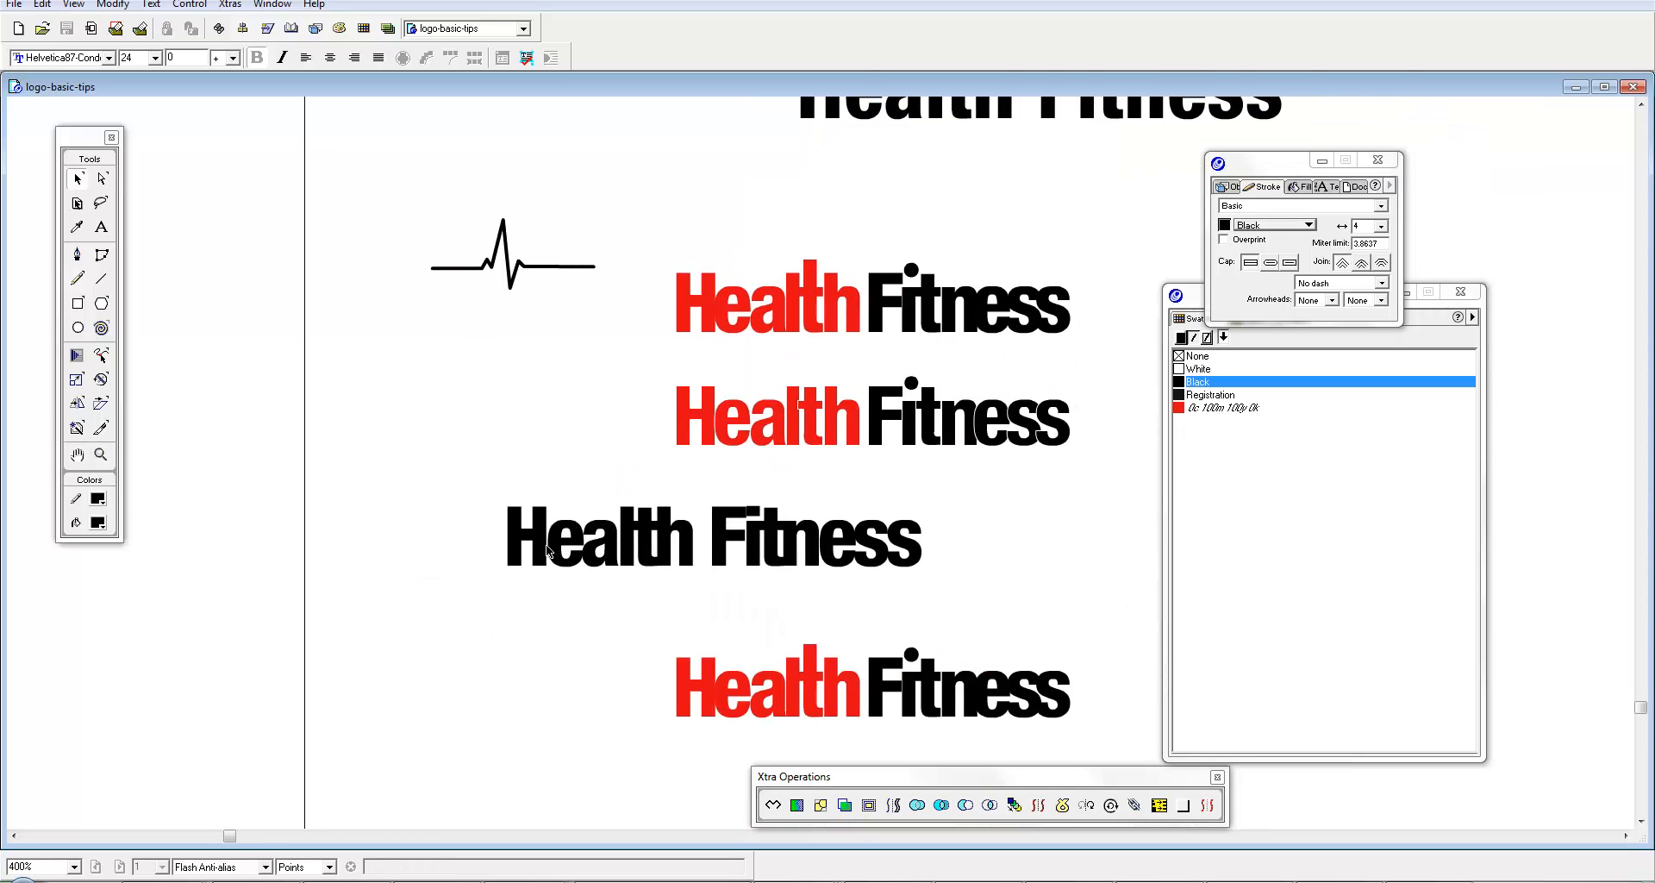
Step: Try converting the all-black Health Fitness text to paths, then undo the conversion
key(ctrl+space)
click(647, 534)
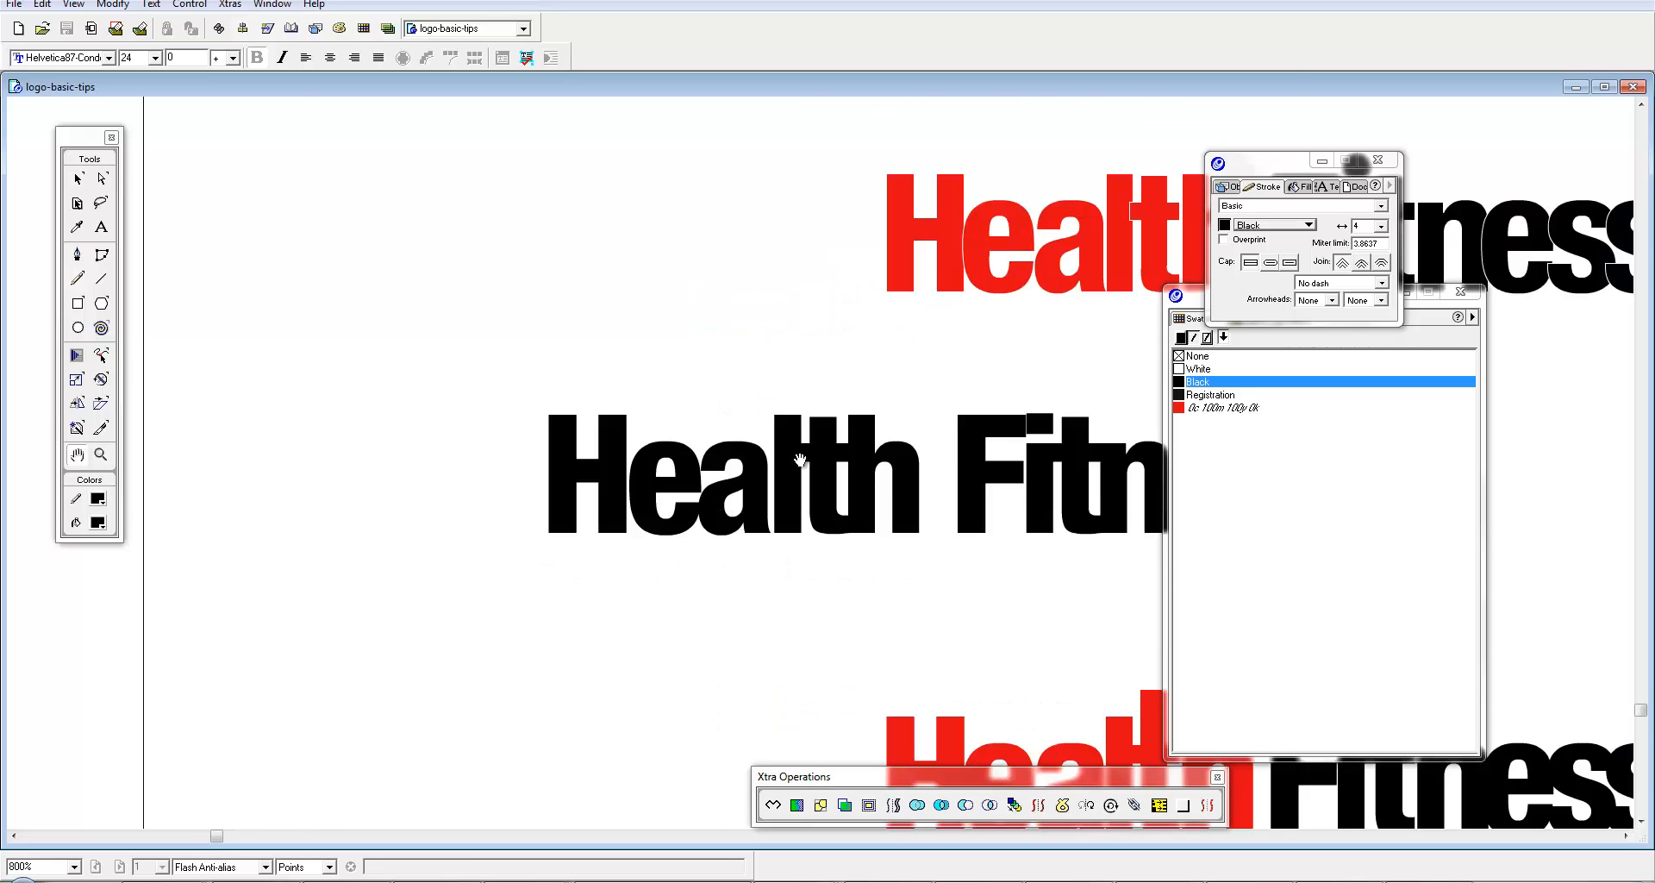
click(671, 536)
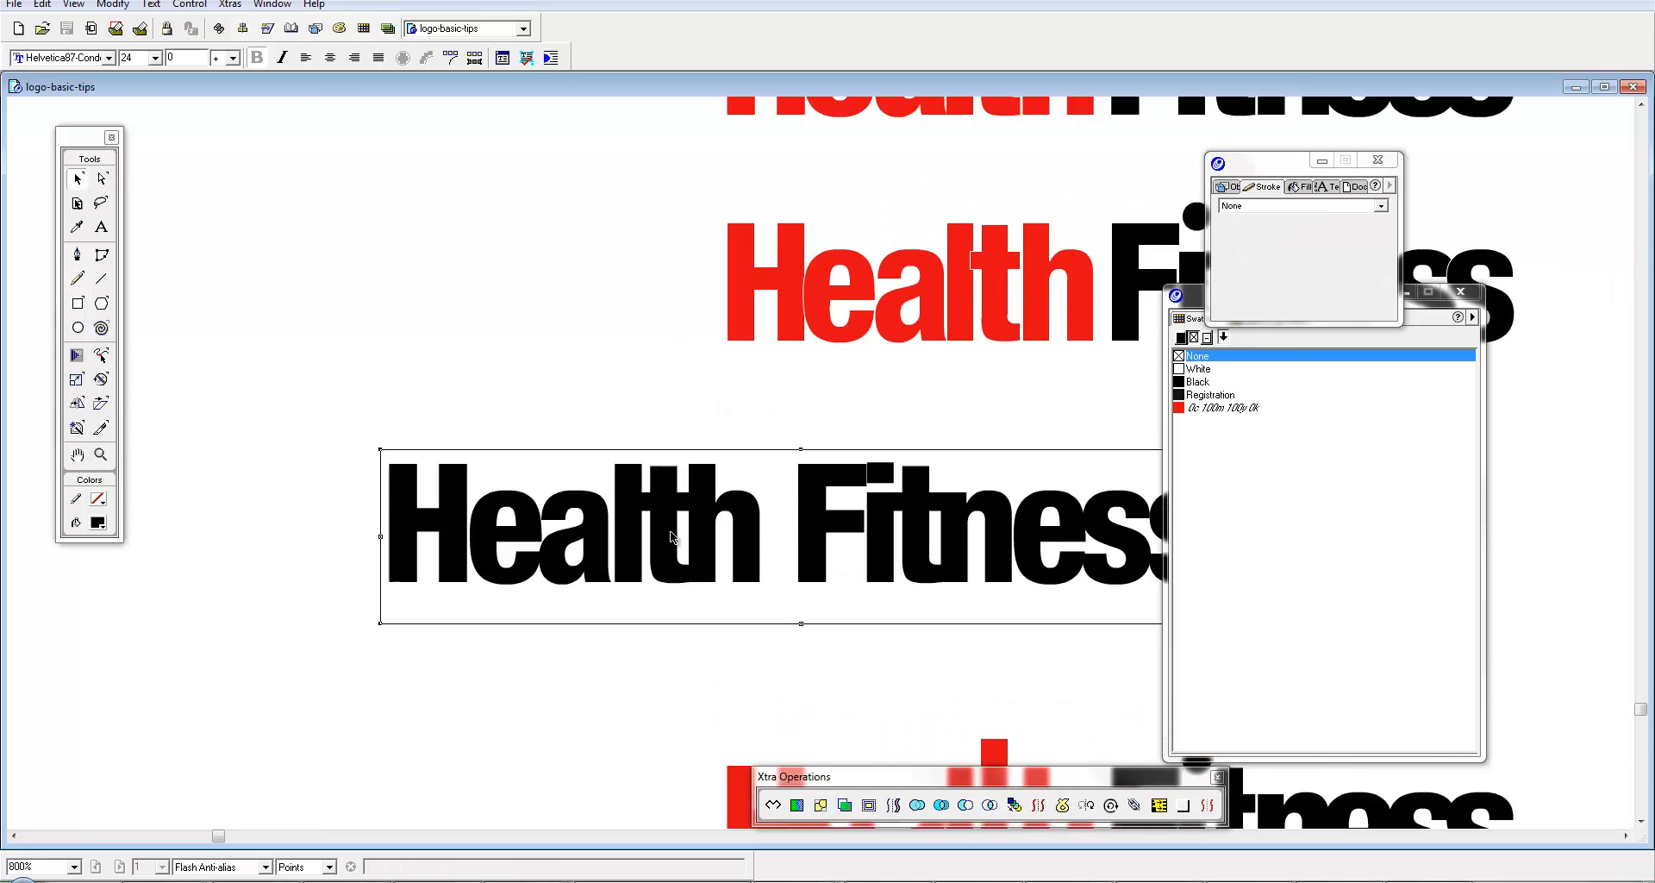
drag(635, 529, 600, 538)
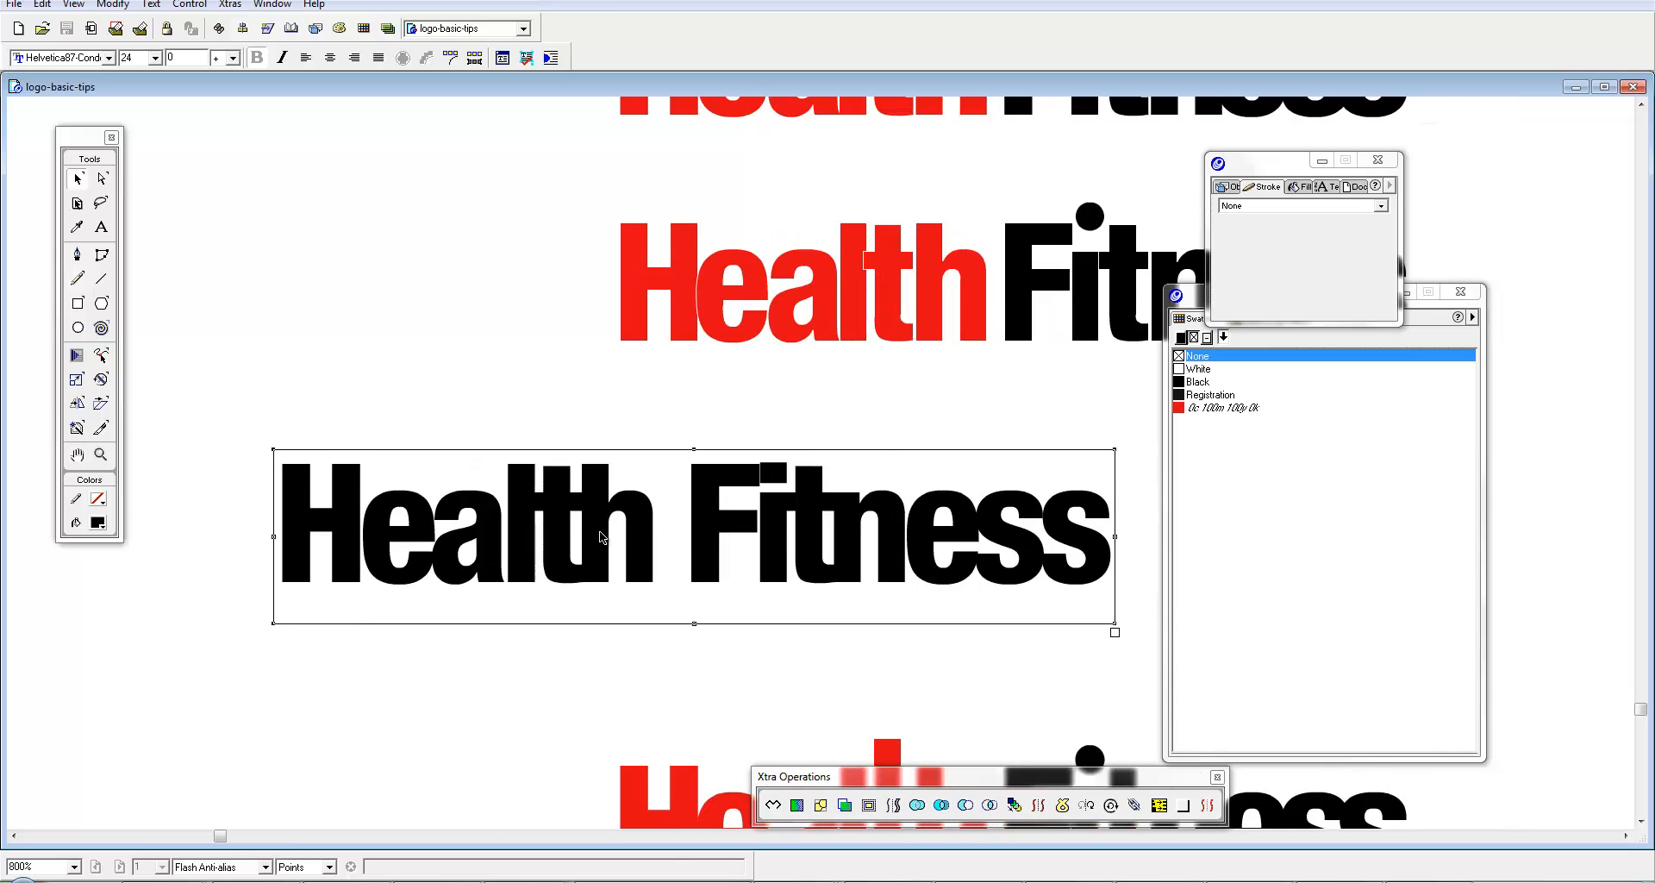
key(ctrl+shift+p)
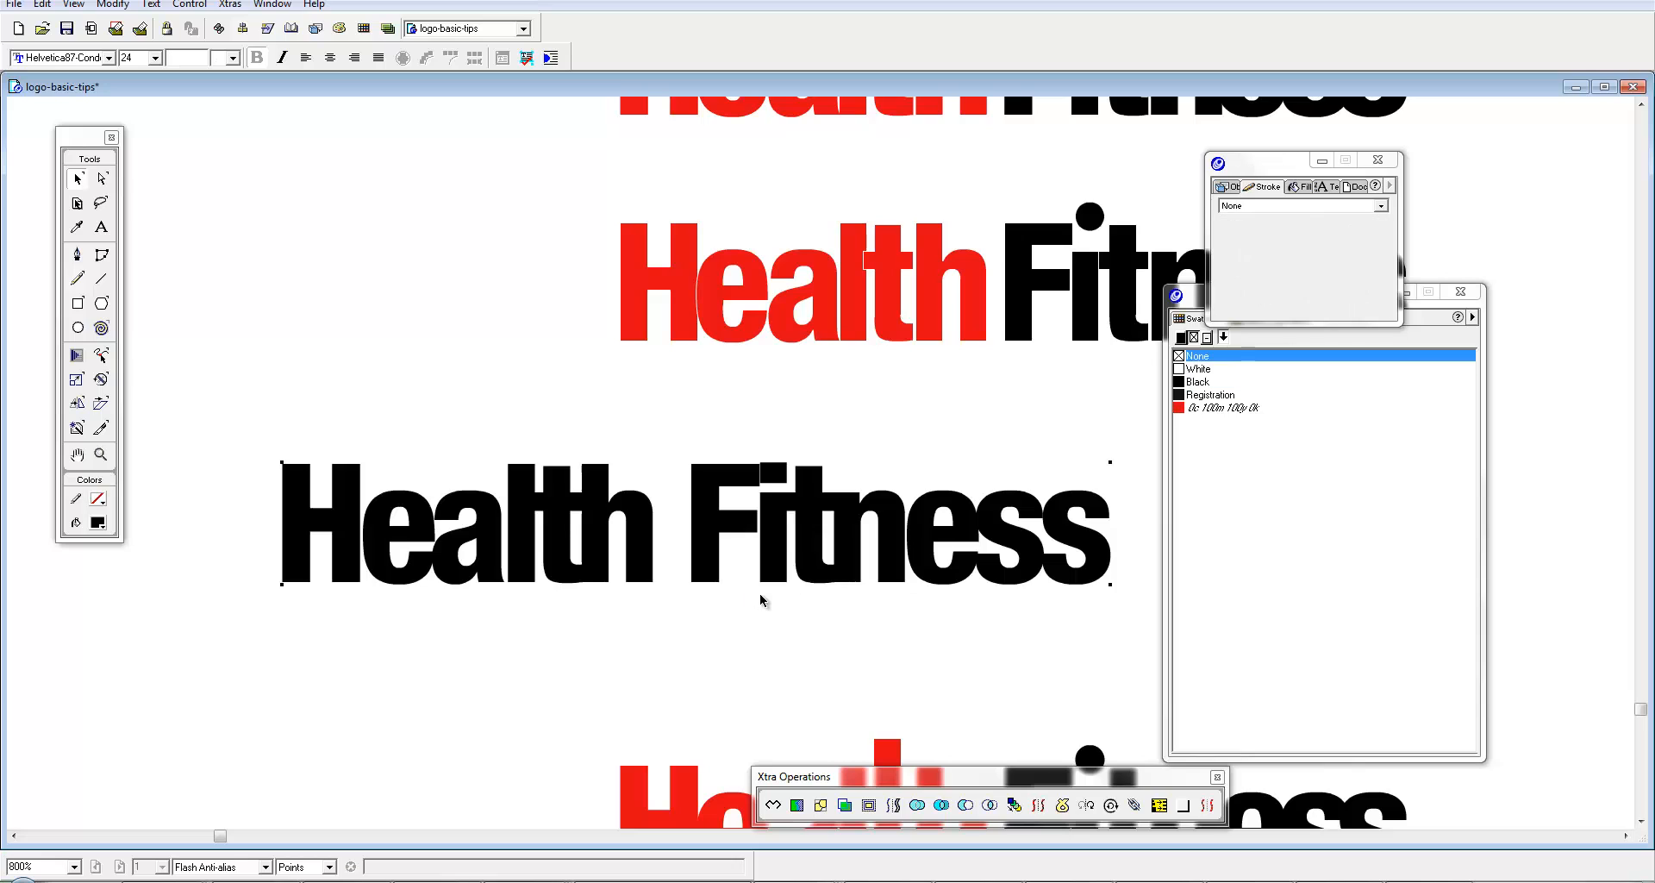
drag(789, 647, 781, 450)
key(ctrl+z)
click(783, 461)
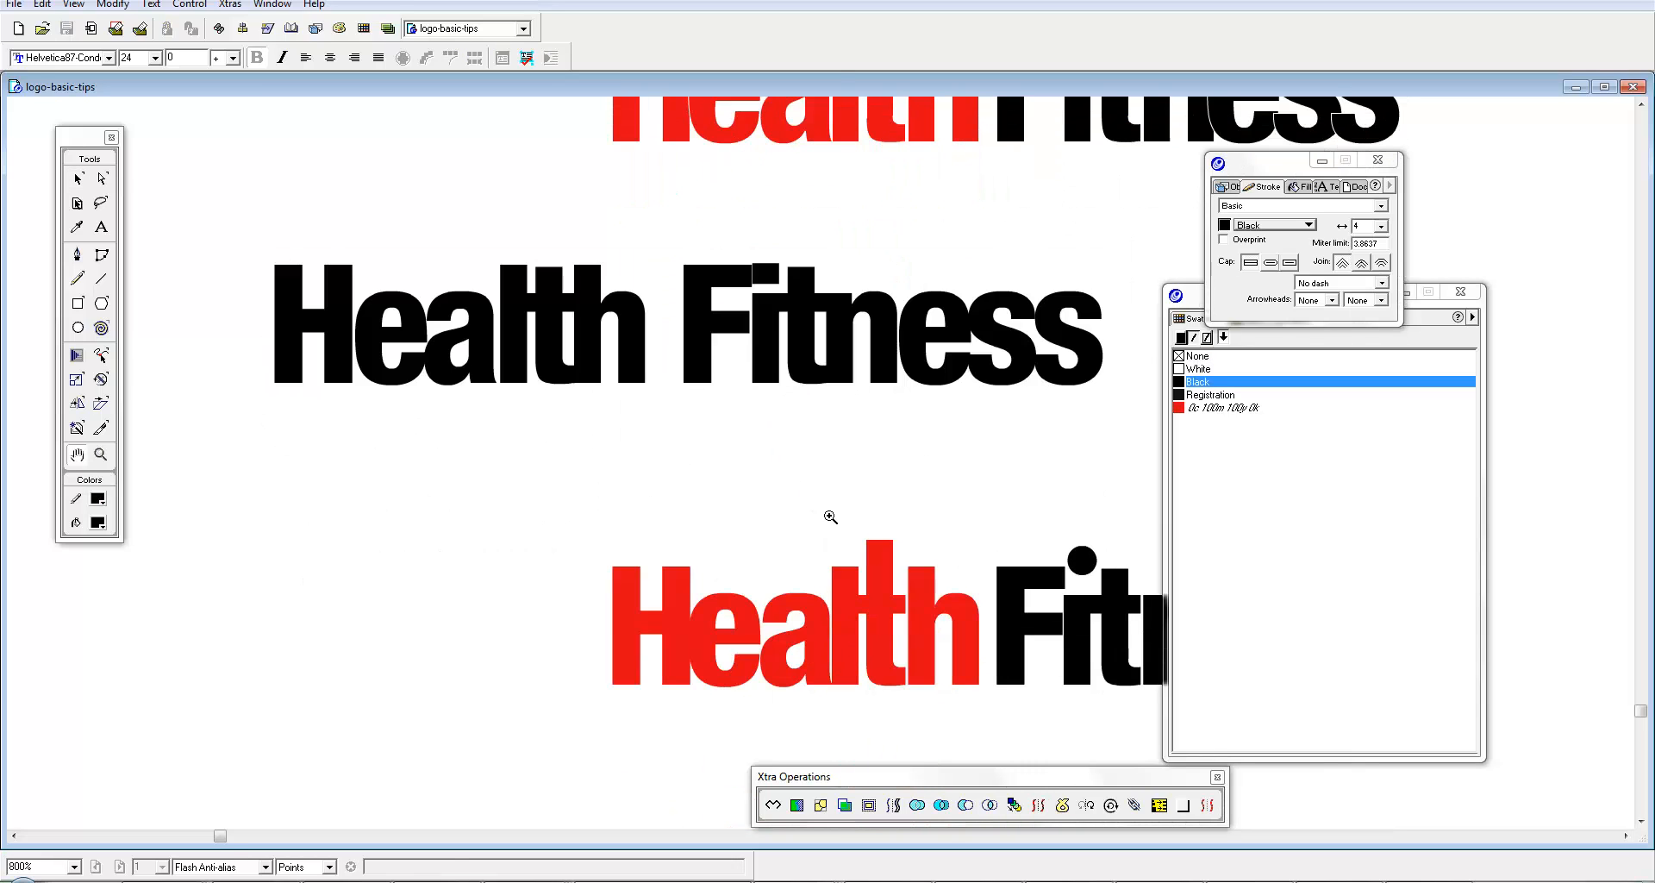
Step: Shorten the tall red t in the bottom wordmark to the height of its neighbouring letters
ctrl+alt+click(830, 516)
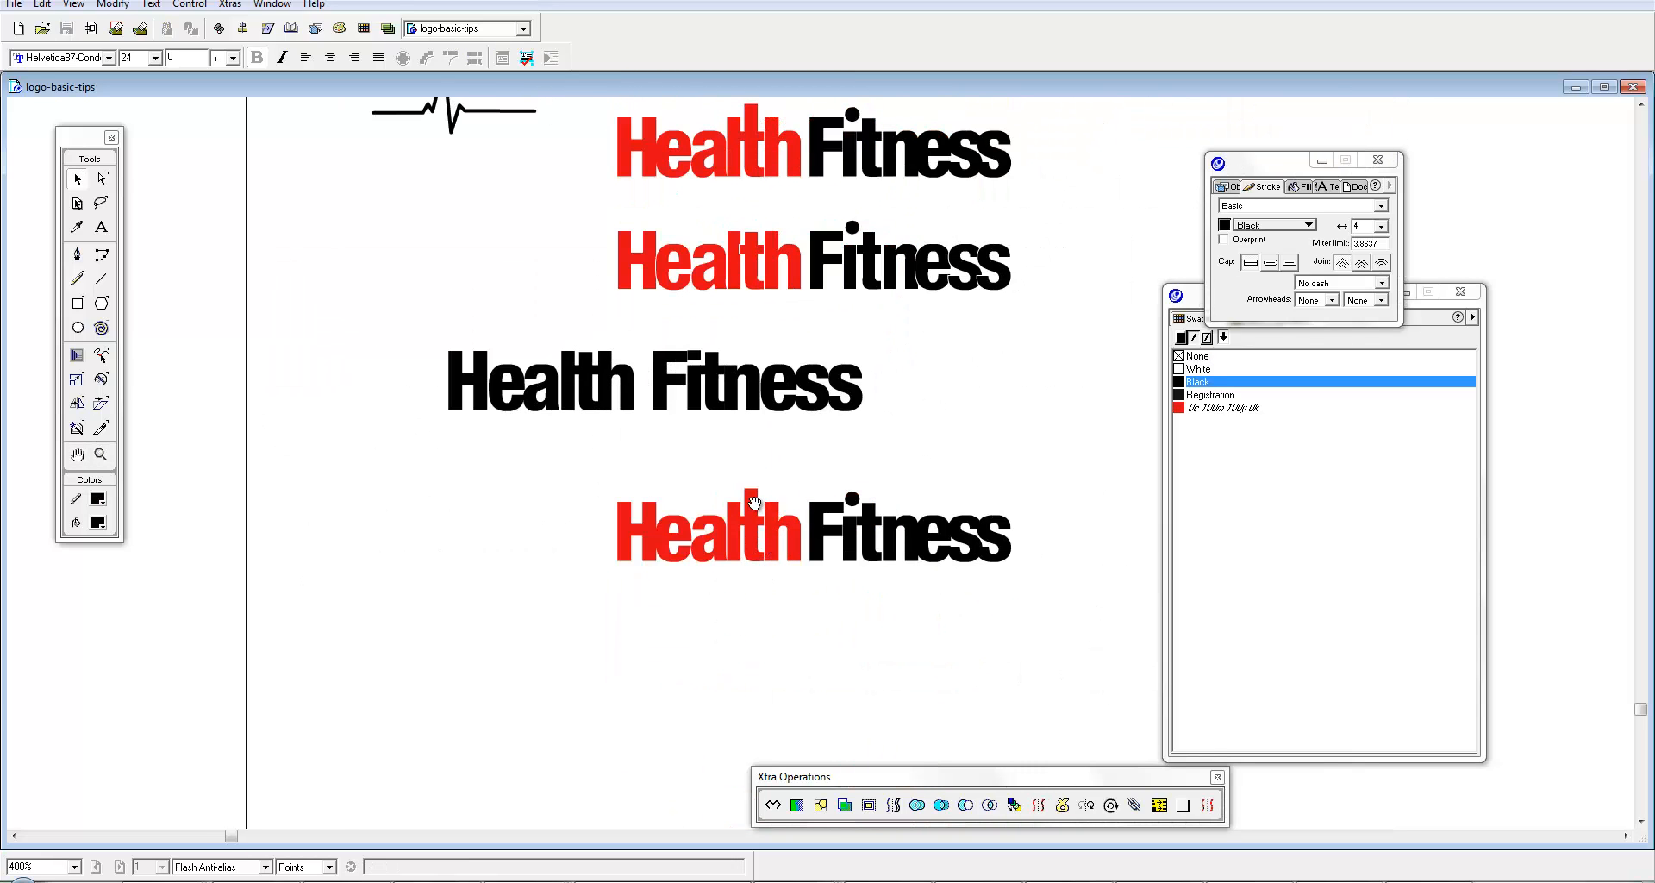
ctrl+click(754, 512)
click(809, 428)
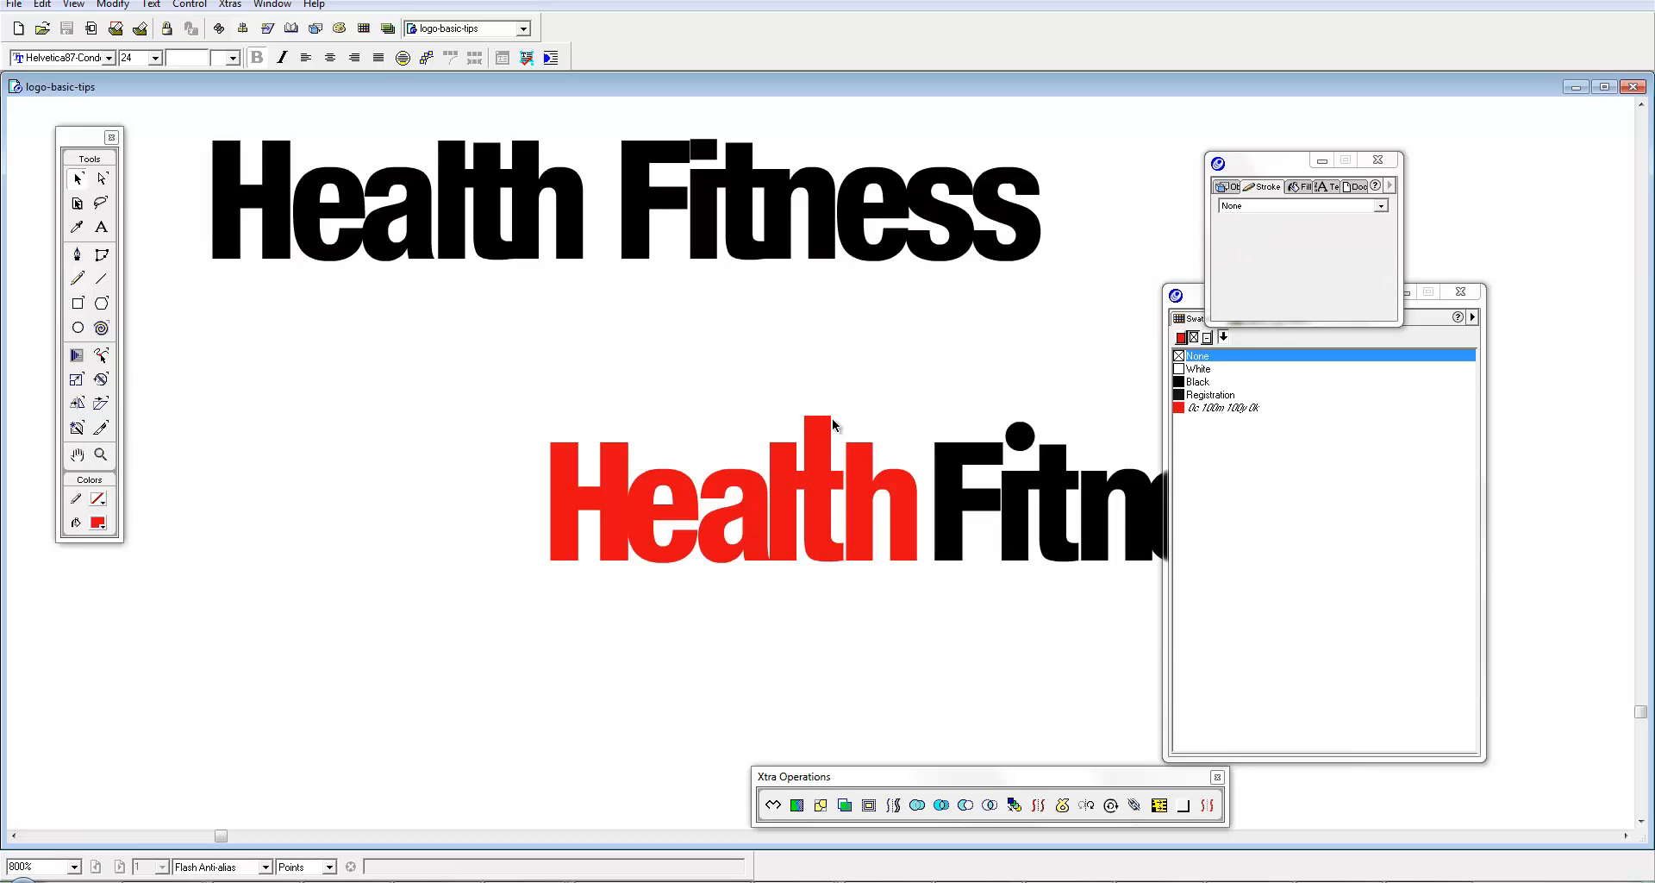
mouse_move(789, 396)
mouse_down()
mouse_move(868, 443)
mouse_move(805, 416)
mouse_move(790, 447)
mouse_move(808, 441)
mouse_up()
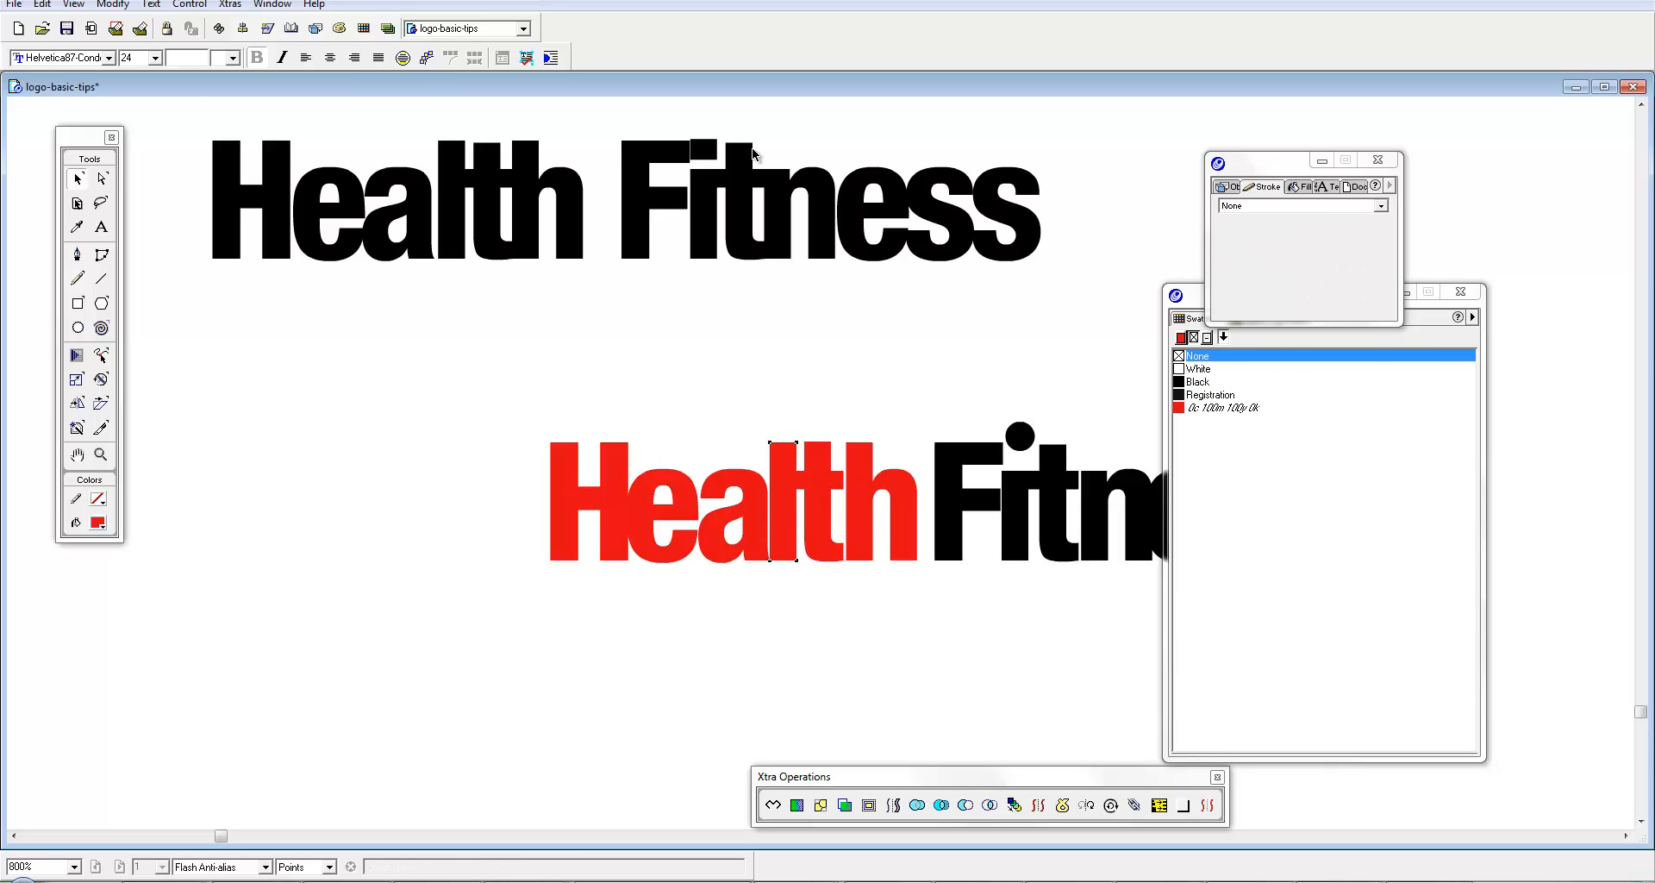
Step: Show the page rulers, toggle Snap To Point and place a horizontal guide along the tops of the bottom wordmark's red letters
key(ctrl+alt+r)
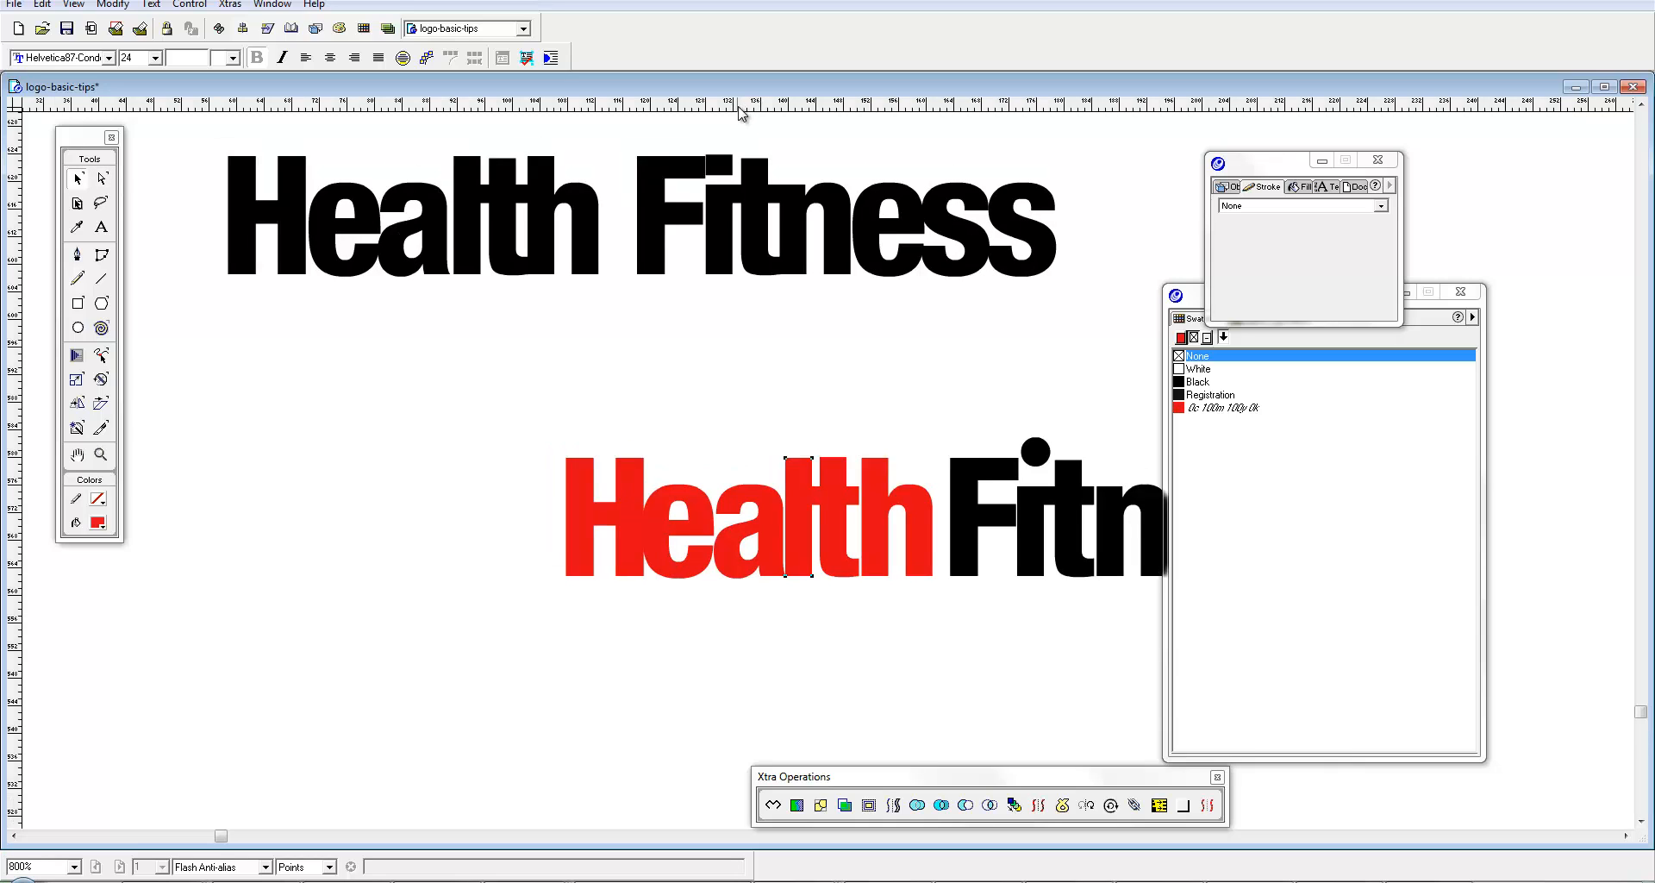
mouse_move(757, 112)
mouse_down()
mouse_move(743, 332)
mouse_move(784, 459)
mouse_up()
key(alt+v)
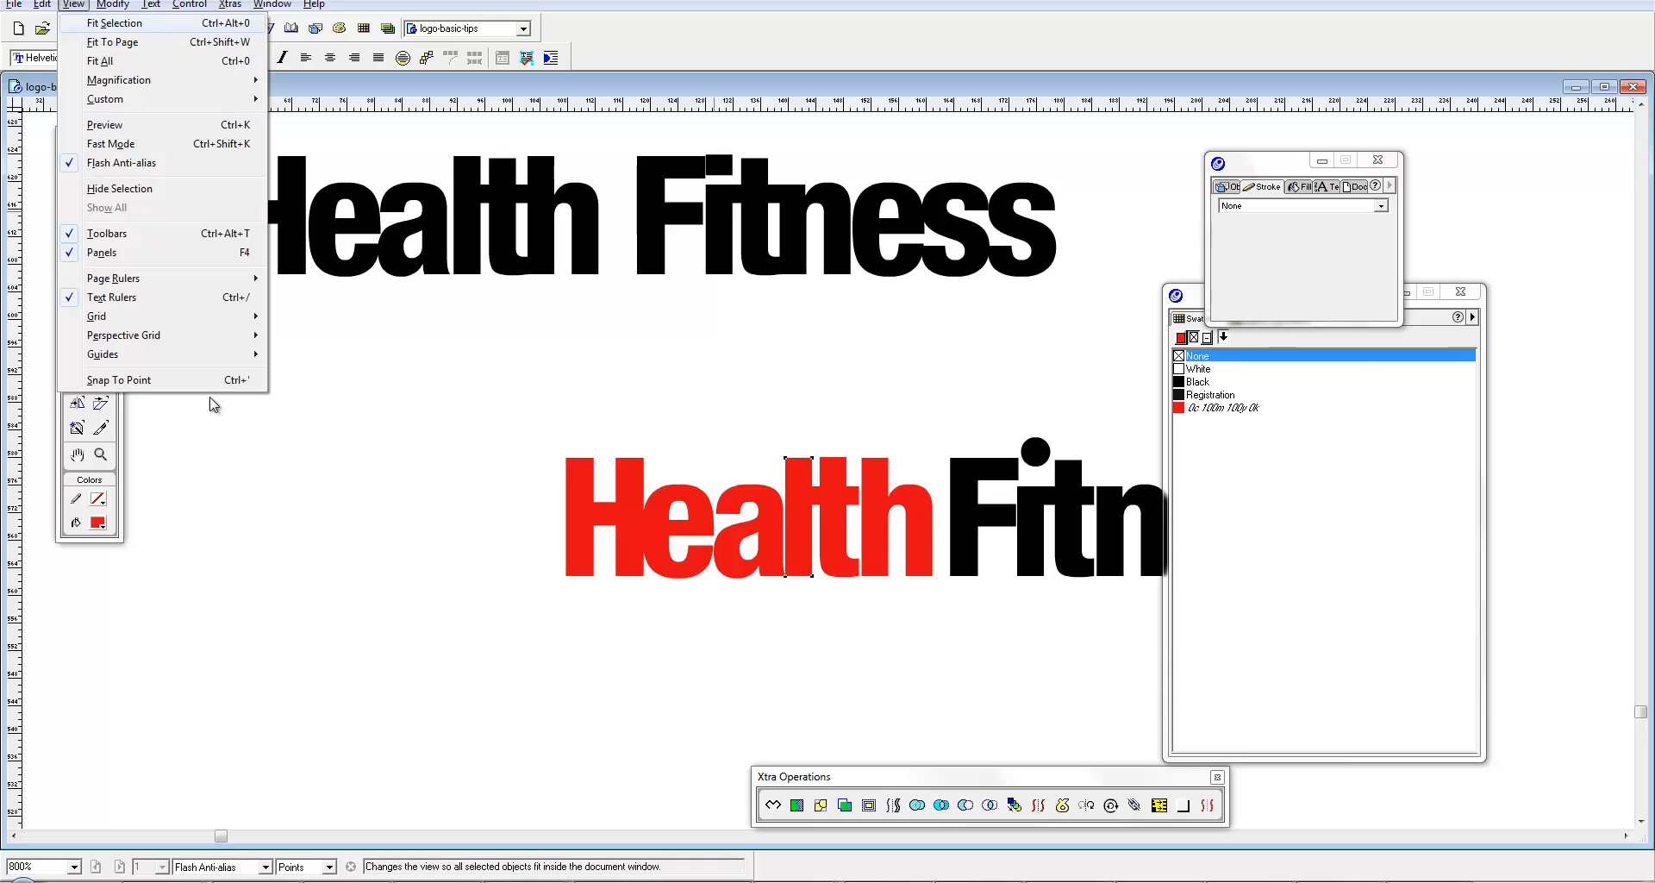
click(208, 382)
key(Tab)
mouse_move(682, 105)
mouse_down()
mouse_move(732, 396)
mouse_move(780, 481)
mouse_move(786, 456)
mouse_up()
ctrl+click(848, 484)
click(824, 431)
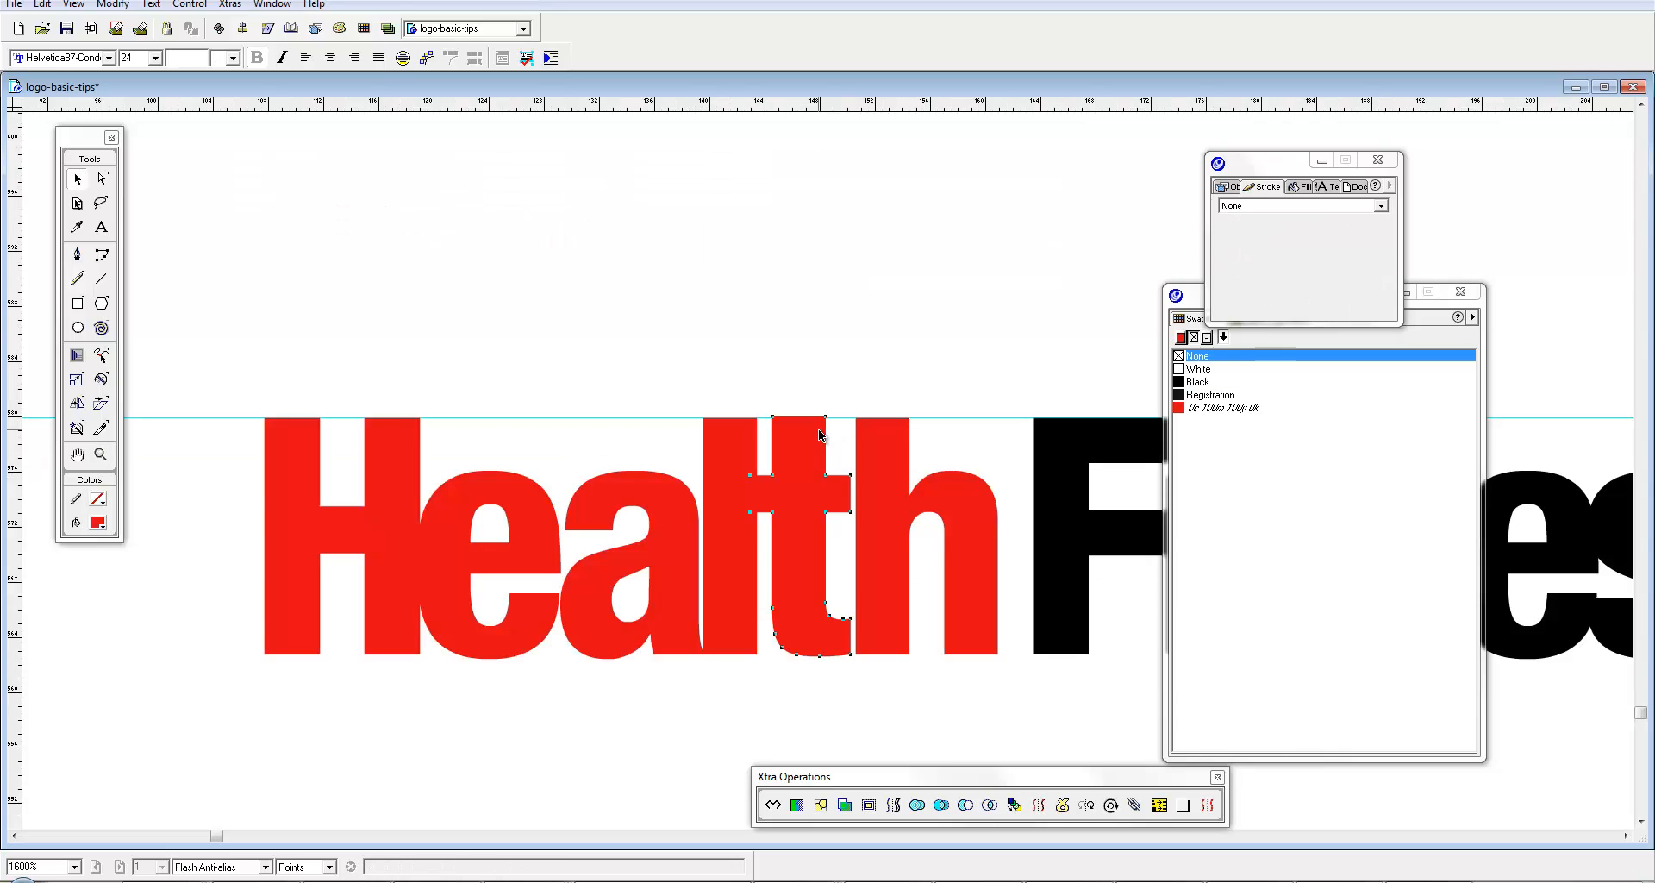
ctrl+alt+click(823, 511)
drag(802, 514, 692, 532)
key(Tab)
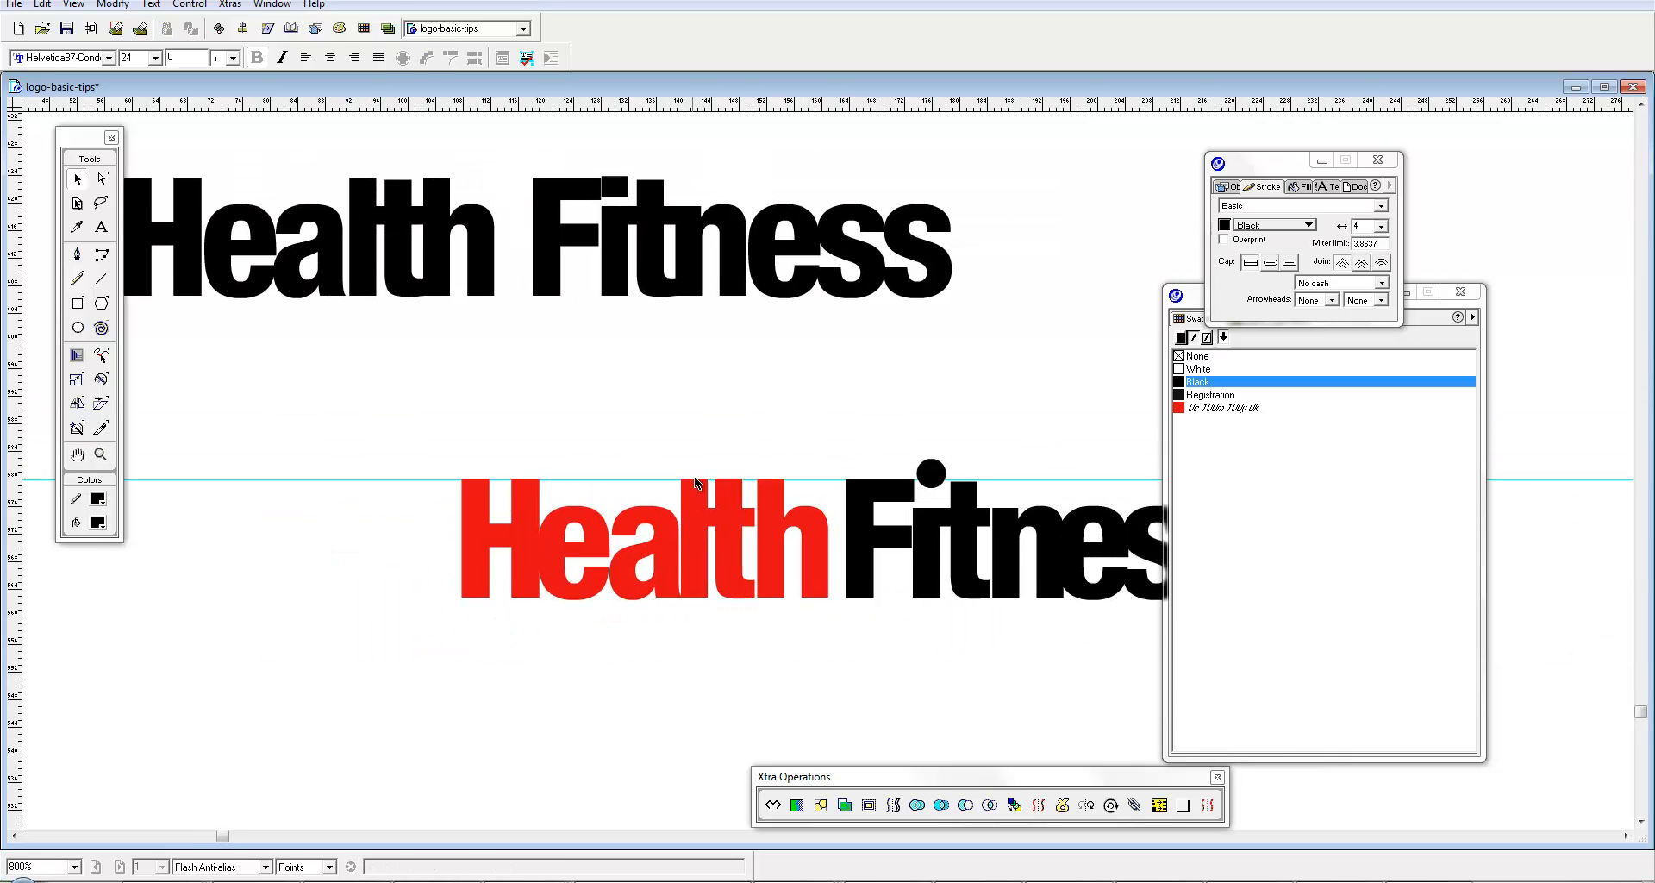
Step: Move the heartbeat line straight down to sit left of the bottom red-and-black wordmark
ctrl+alt+click(724, 473)
drag(813, 457, 737, 481)
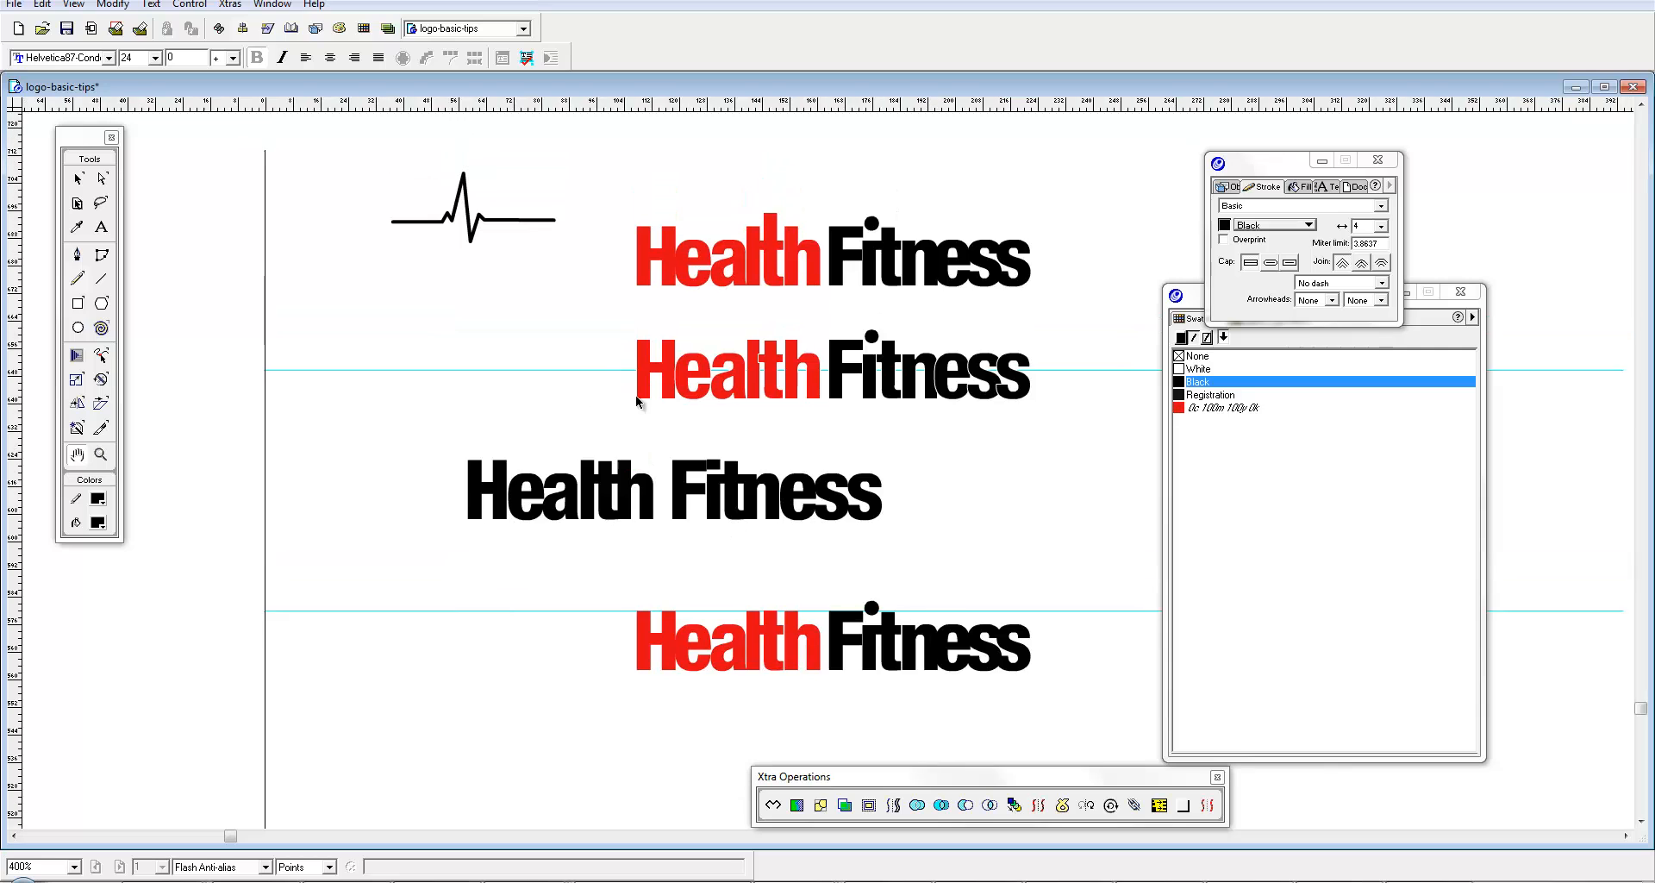
key(v)
click(534, 229)
drag(534, 228, 534, 664)
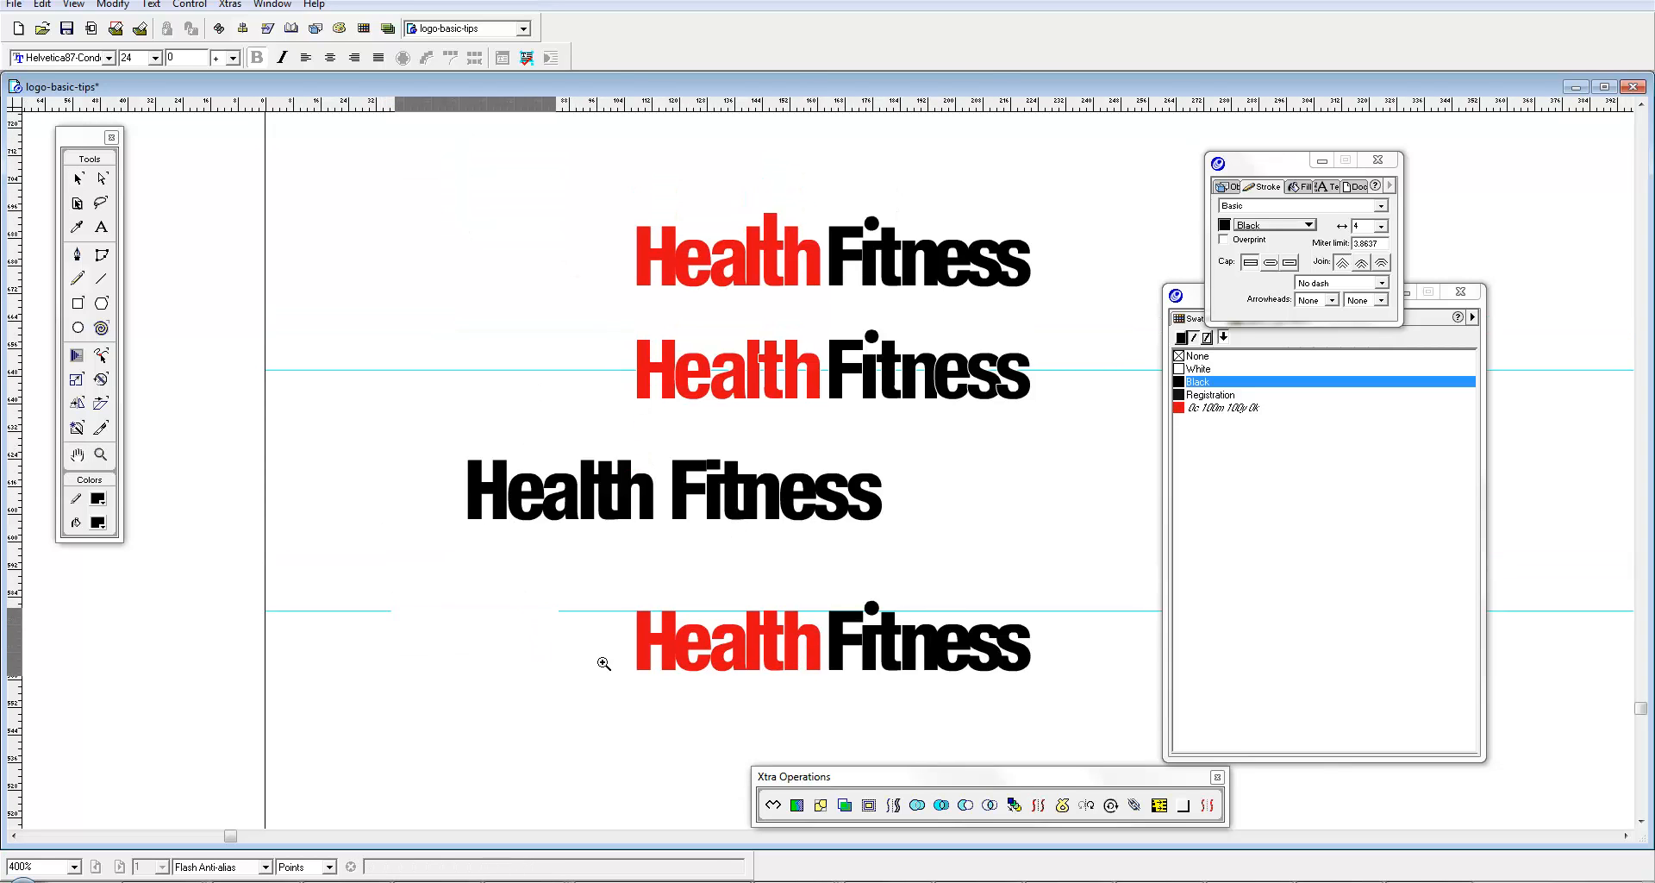
ctrl+click(639, 651)
drag(589, 608, 324, 668)
key(Tab)
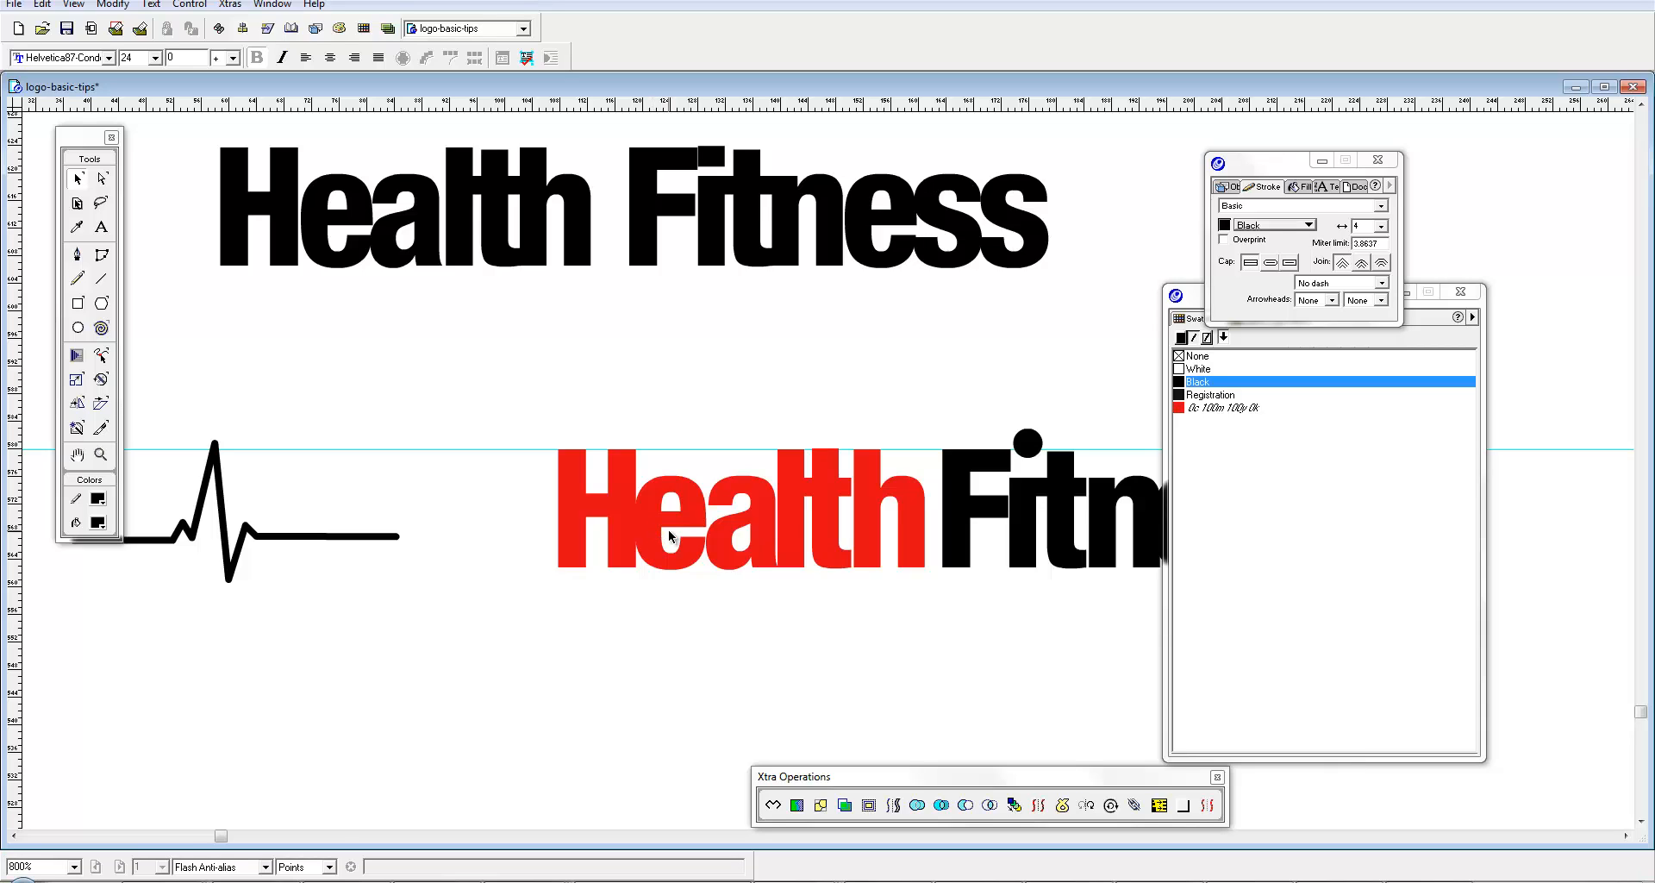
Step: Examine the red and black t shapes in the bottom wordmark against the guide and the heartbeat line
click(812, 498)
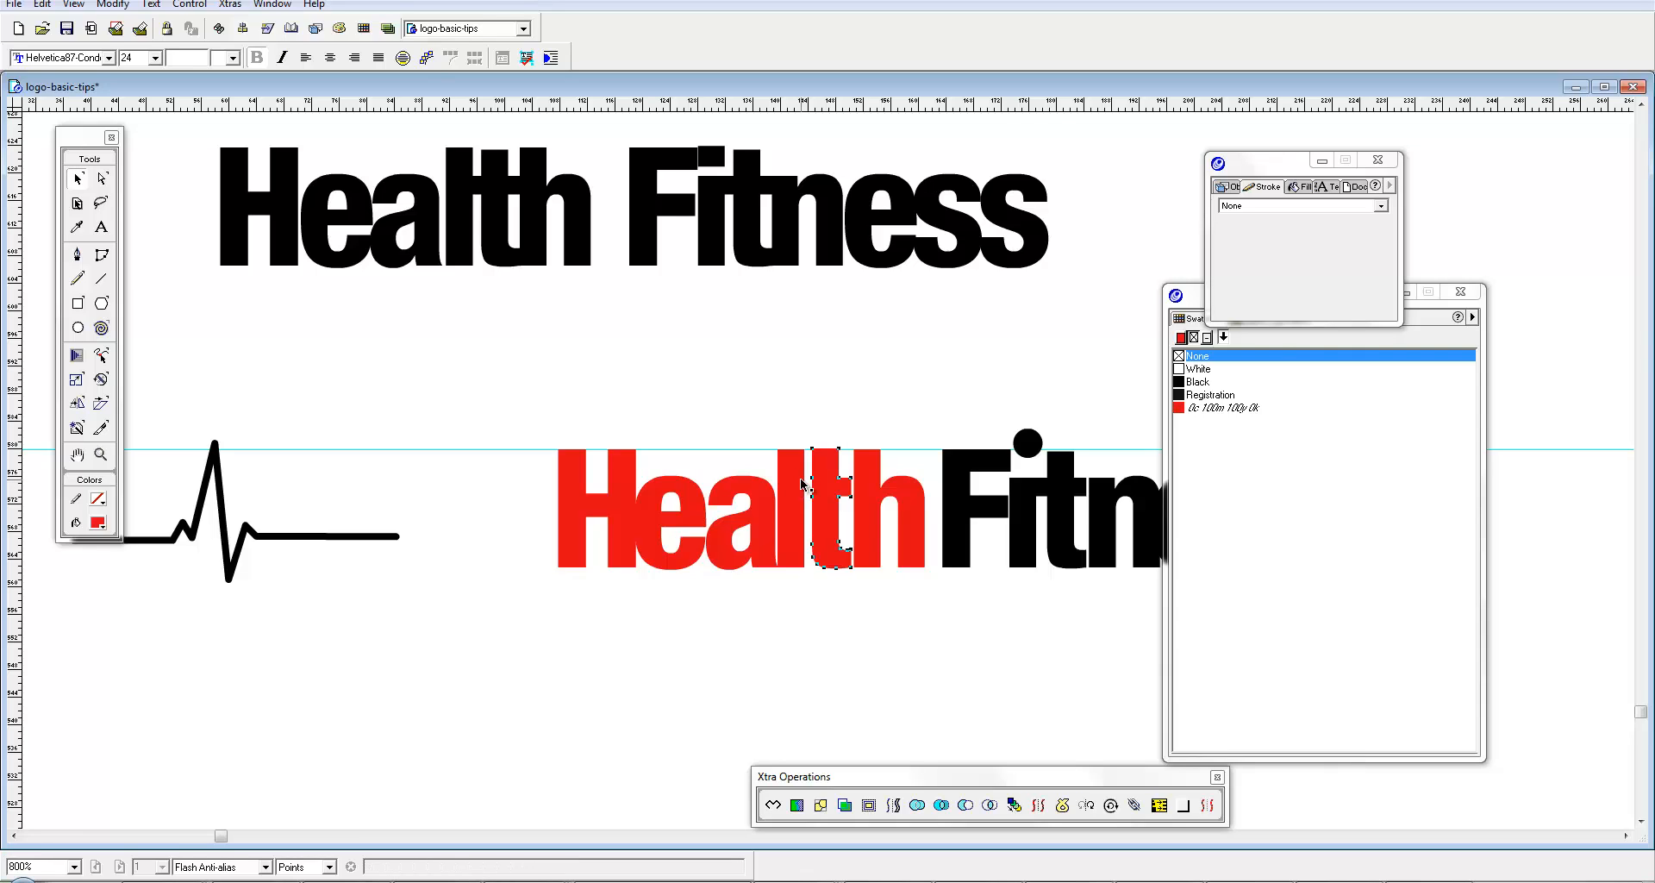
key(Tab)
key(ctrl+alt+space)
click(886, 525)
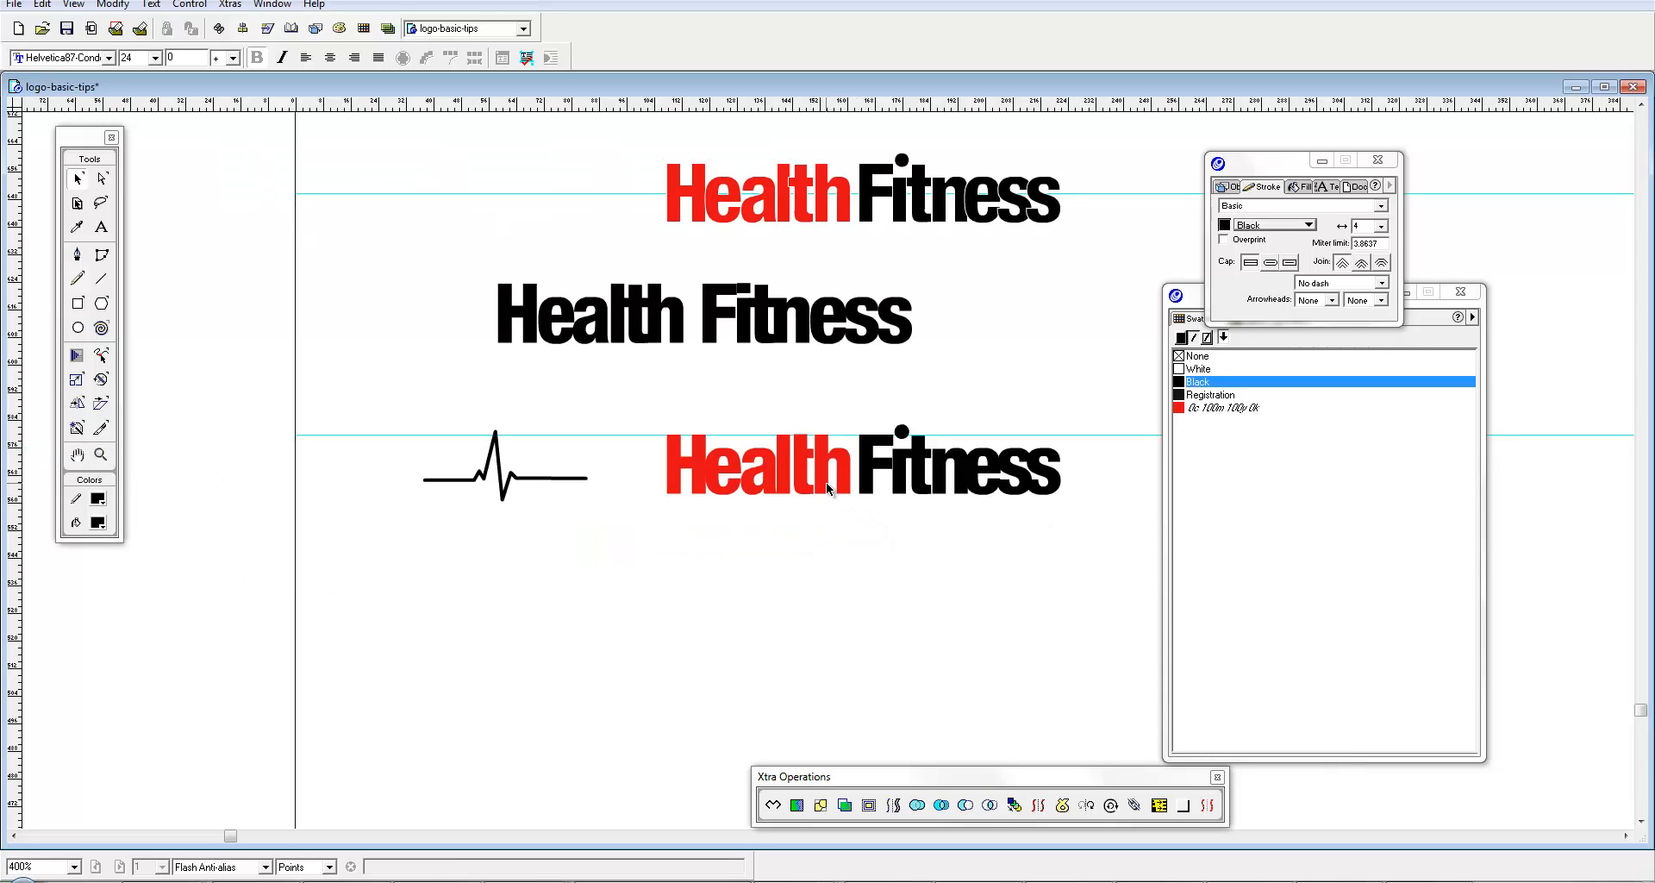
key(ctrl+space)
click(920, 464)
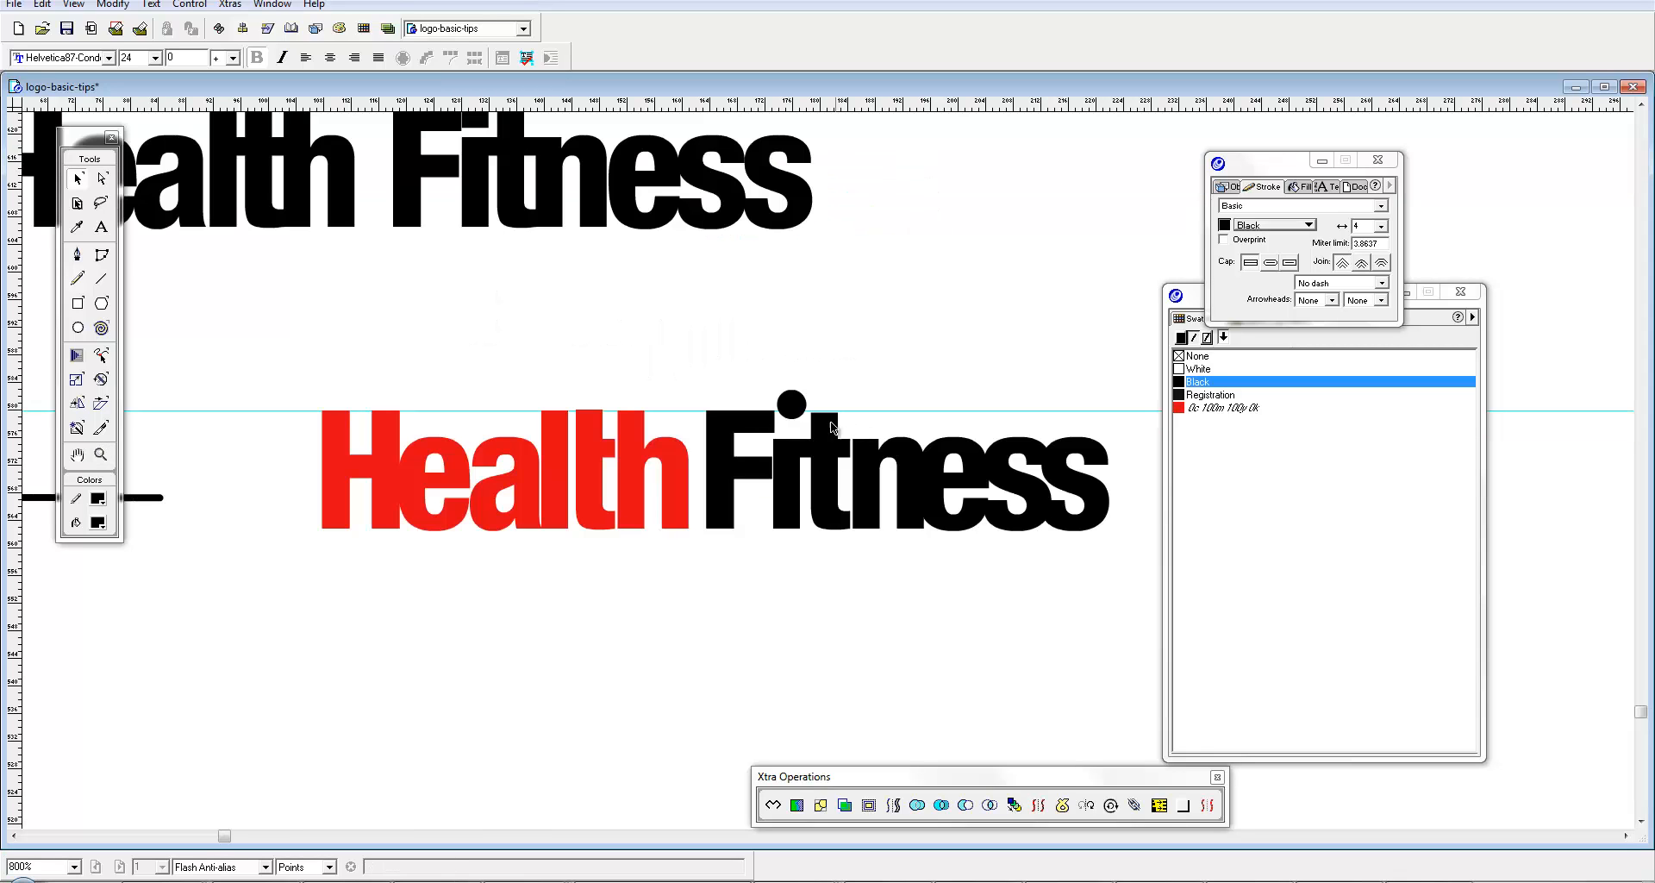
click(826, 440)
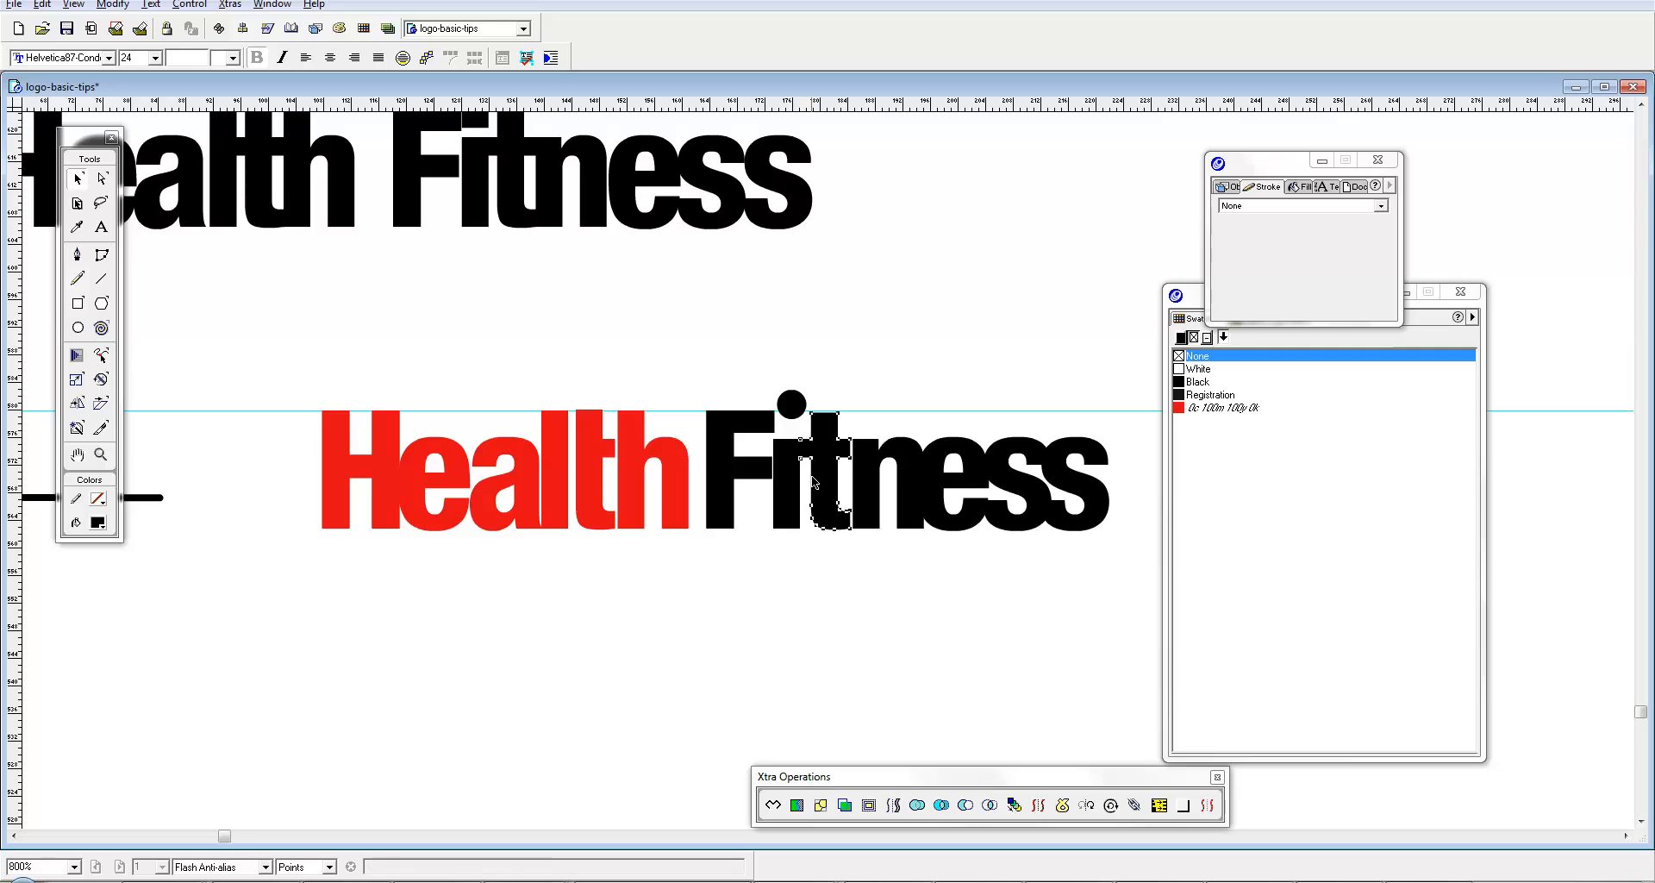
key(Tab)
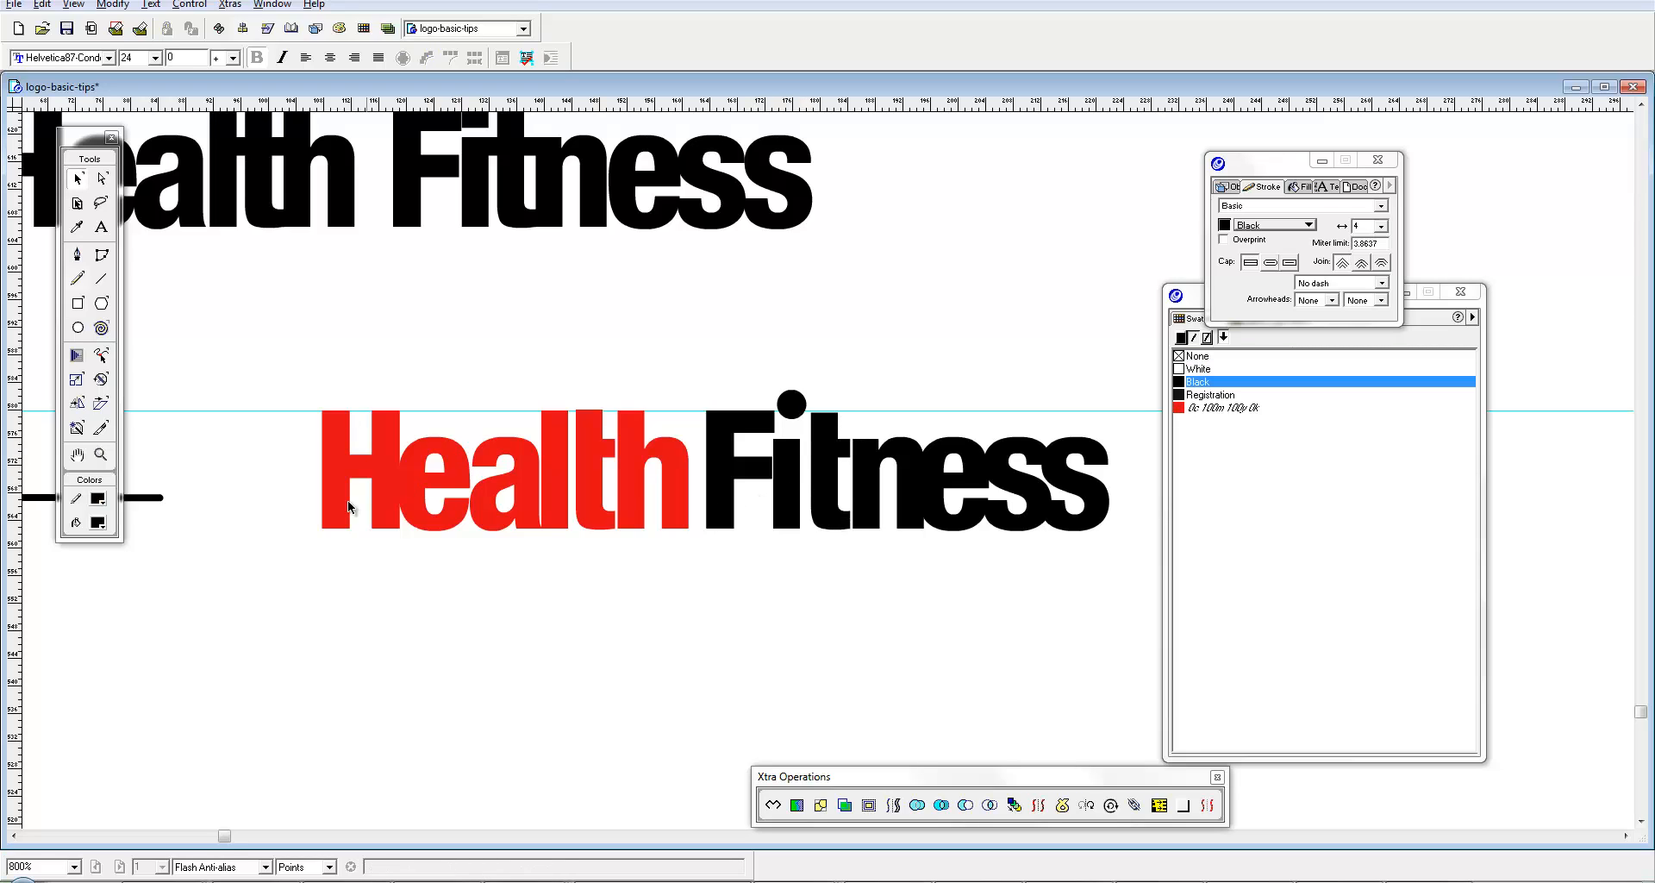
drag(349, 500, 483, 536)
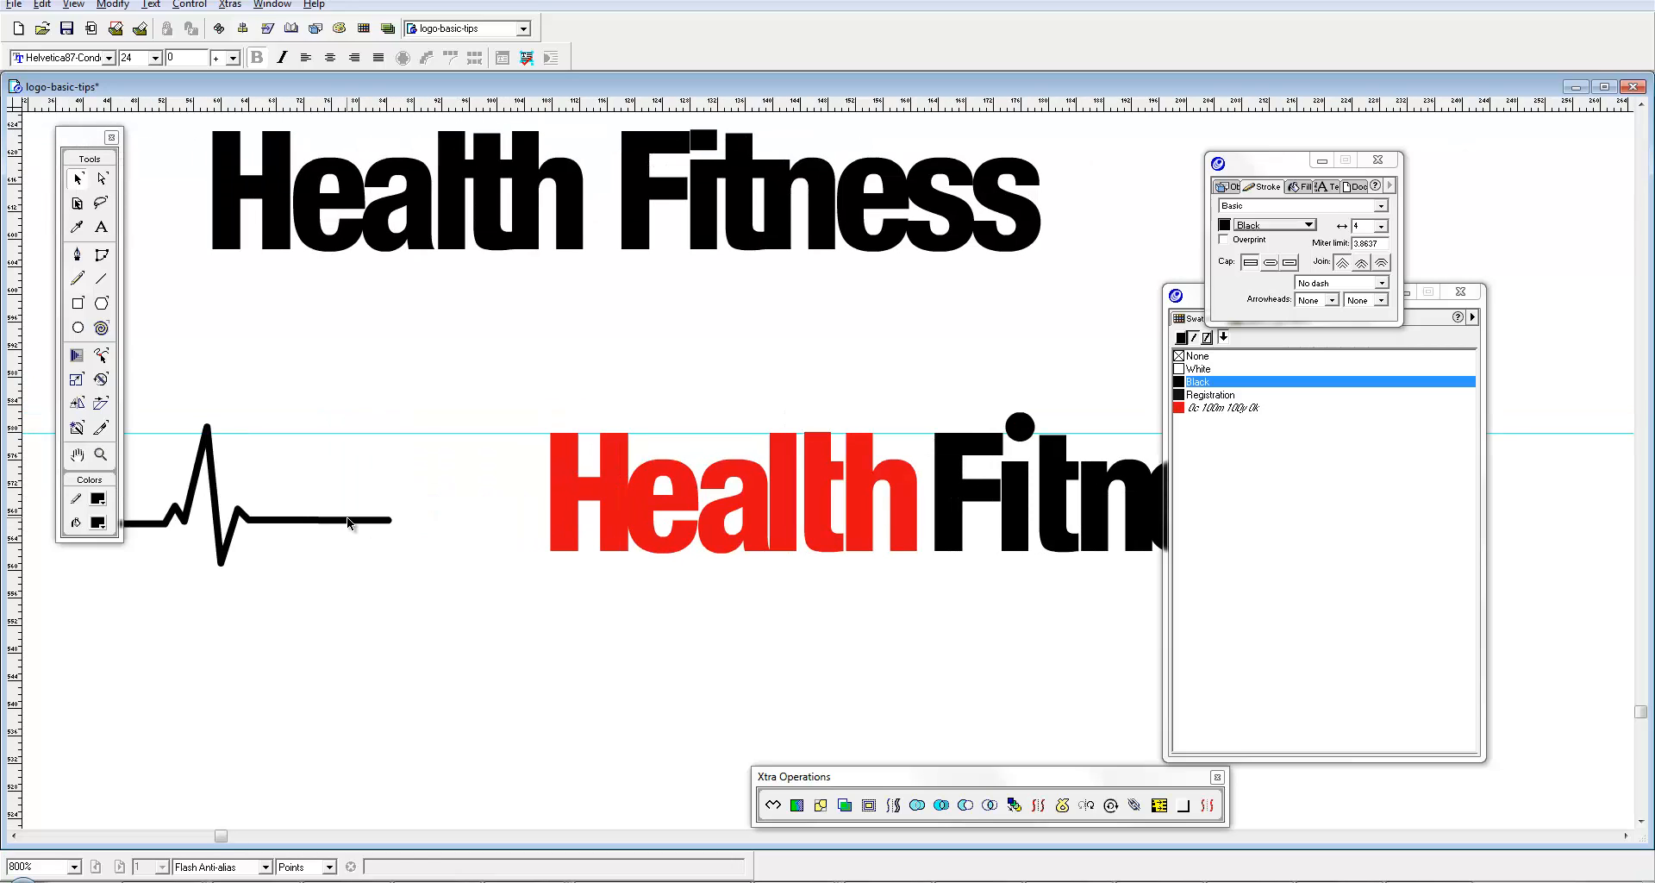
Step: Move the heartbeat line down and right, beside the lower edge of the red lettering, and set its stroke width to 2 pt
drag(346, 518, 483, 606)
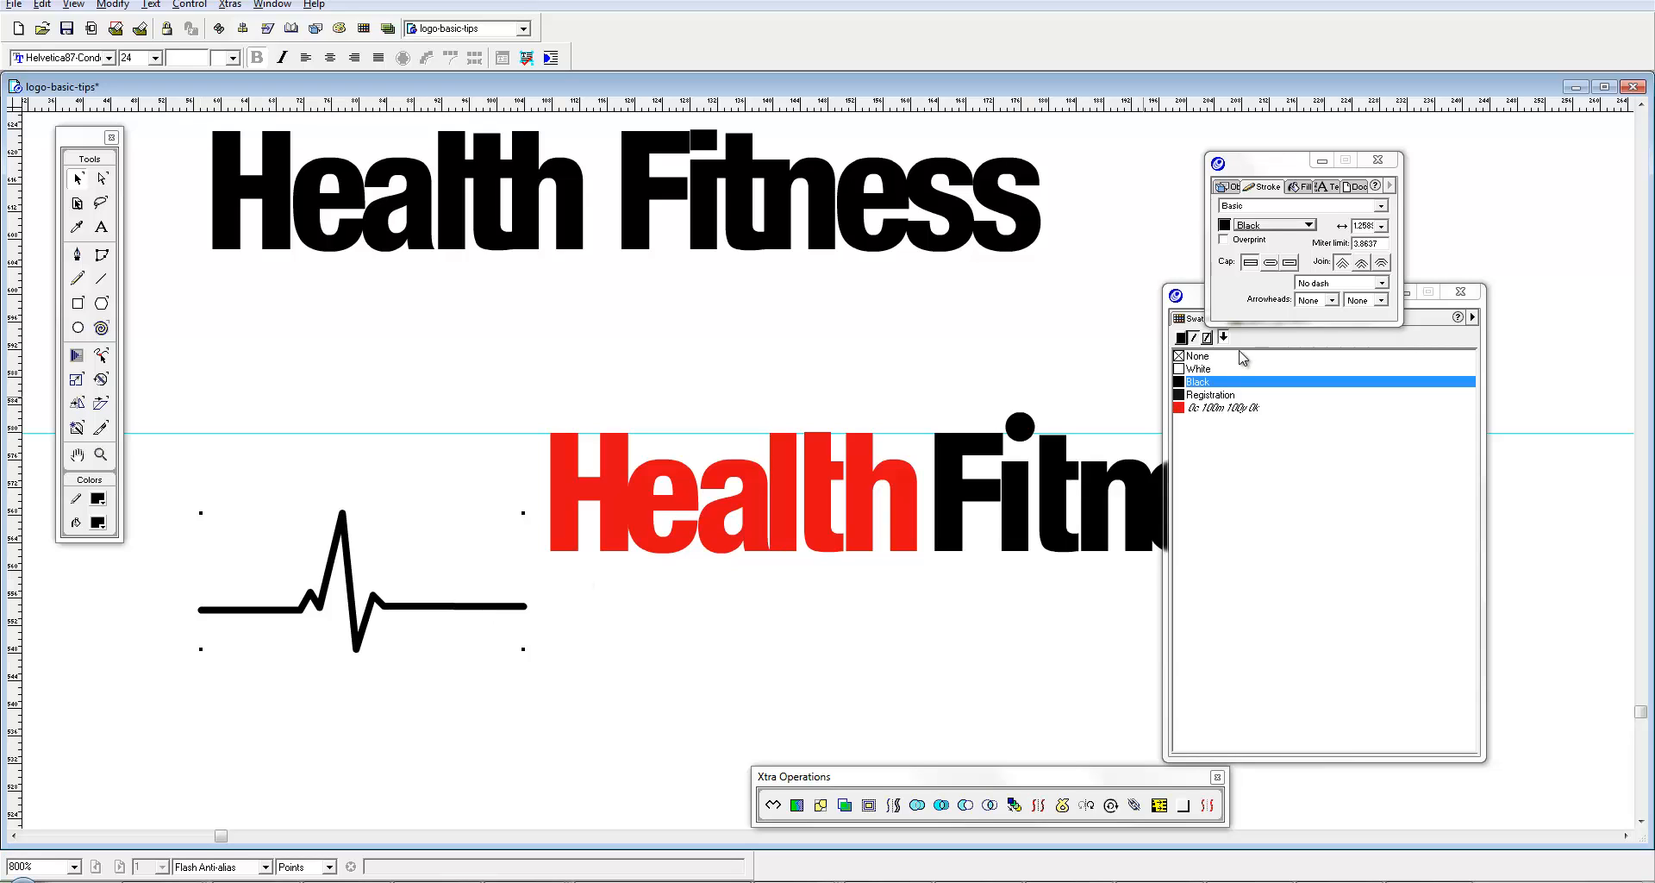
click(1381, 226)
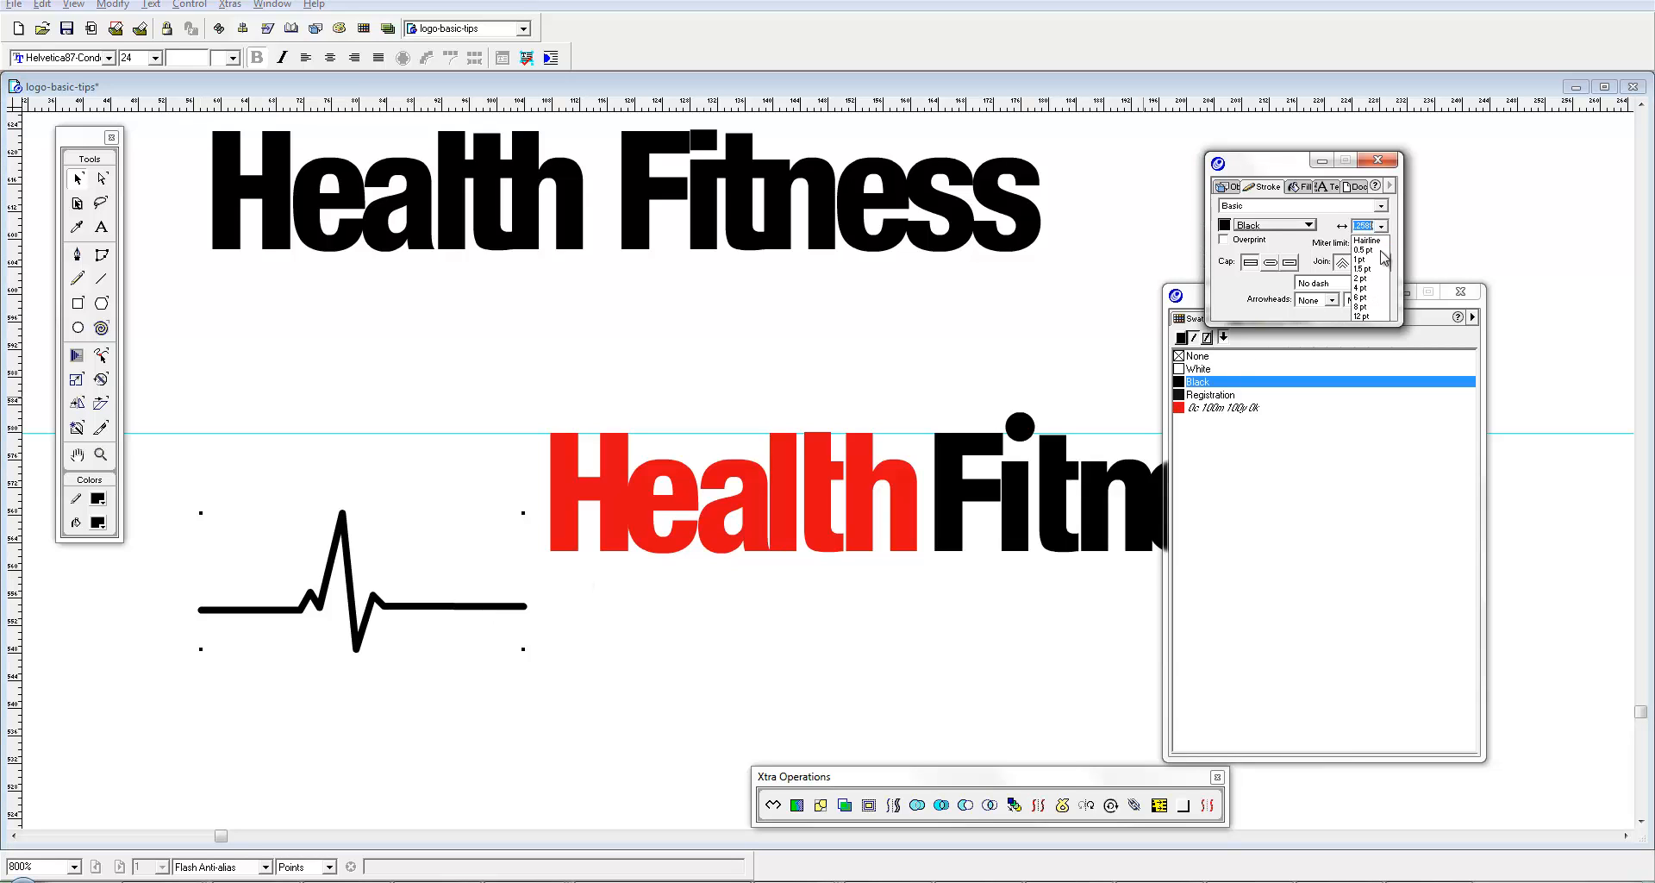
click(1370, 315)
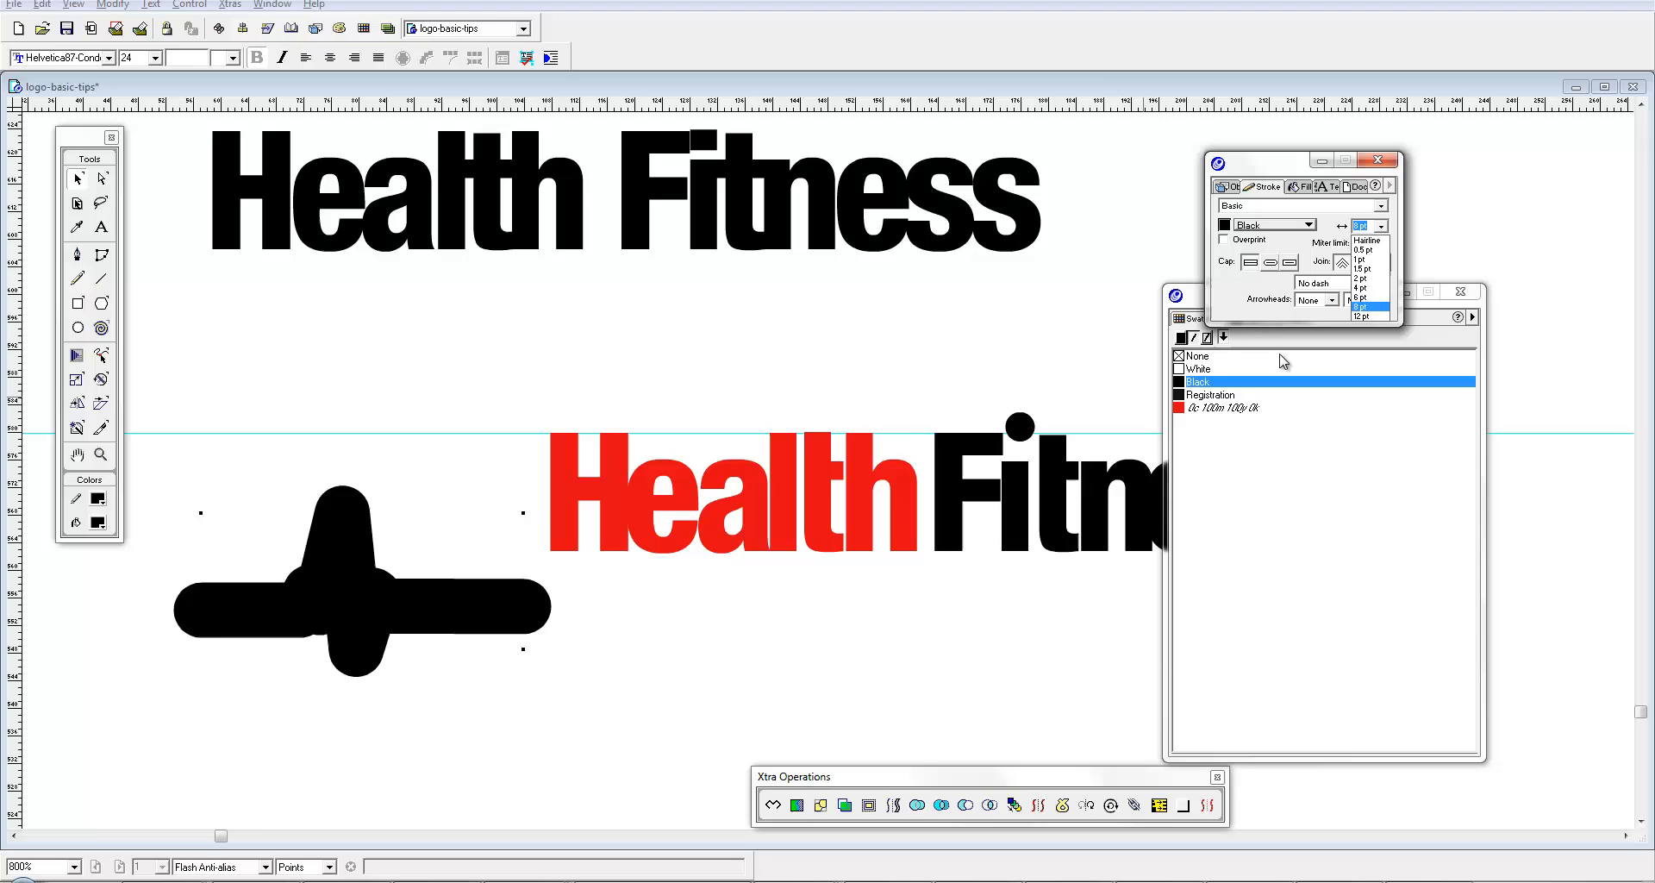
click(1381, 226)
click(1367, 278)
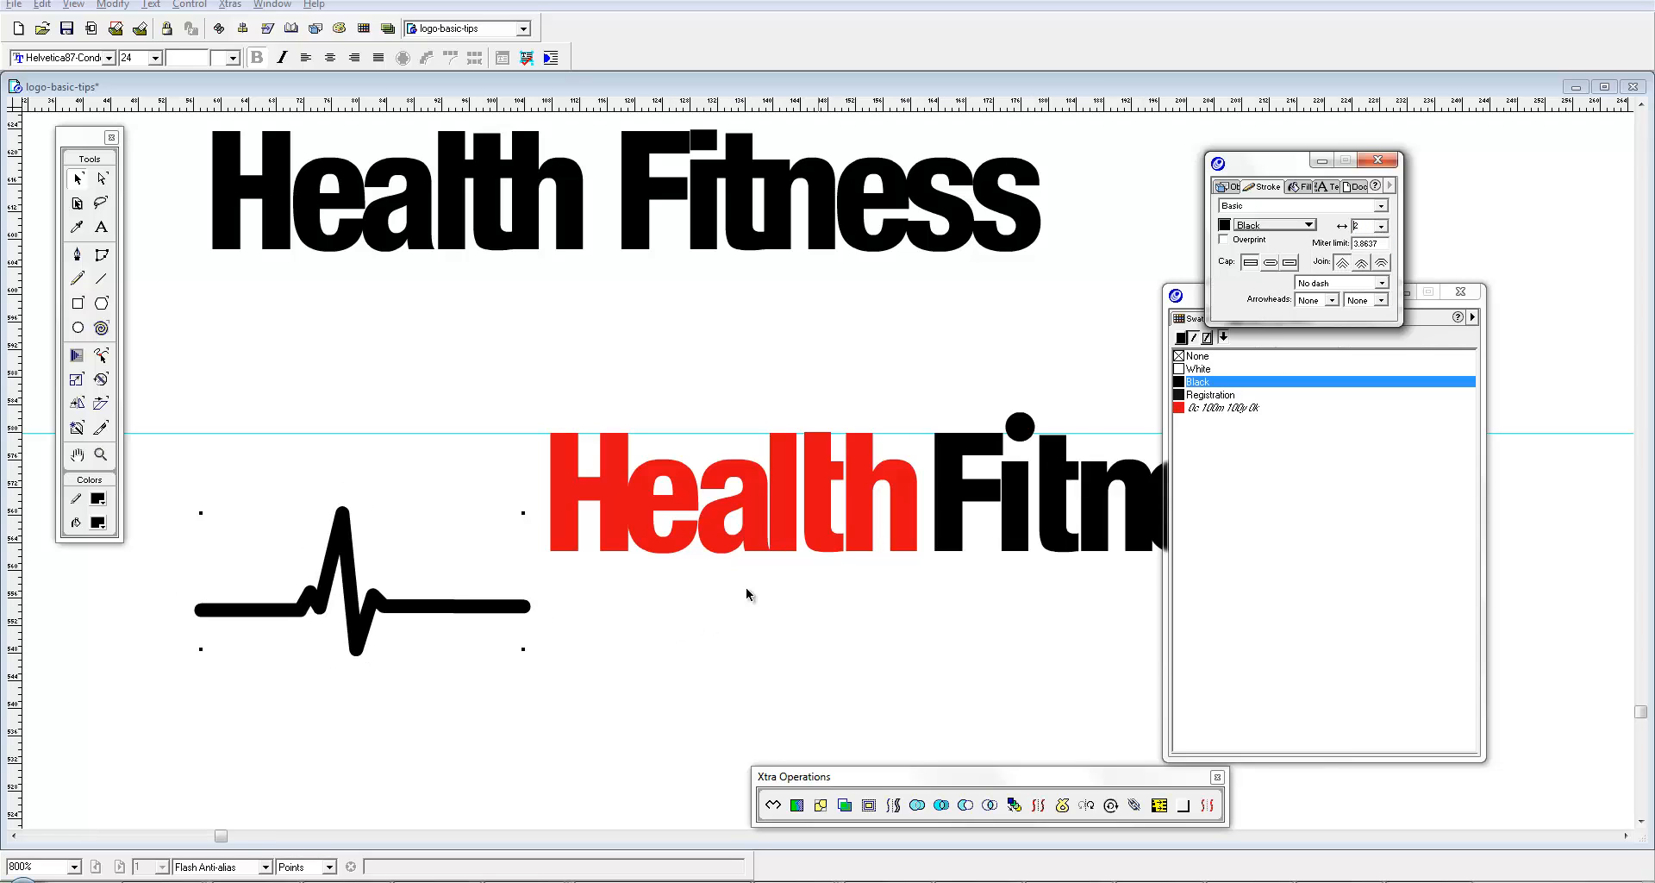
Step: Move the heartbeat line over the upper part of the red Health lettering so its flat end reaches the t
click(603, 591)
click(503, 607)
drag(503, 607, 818, 470)
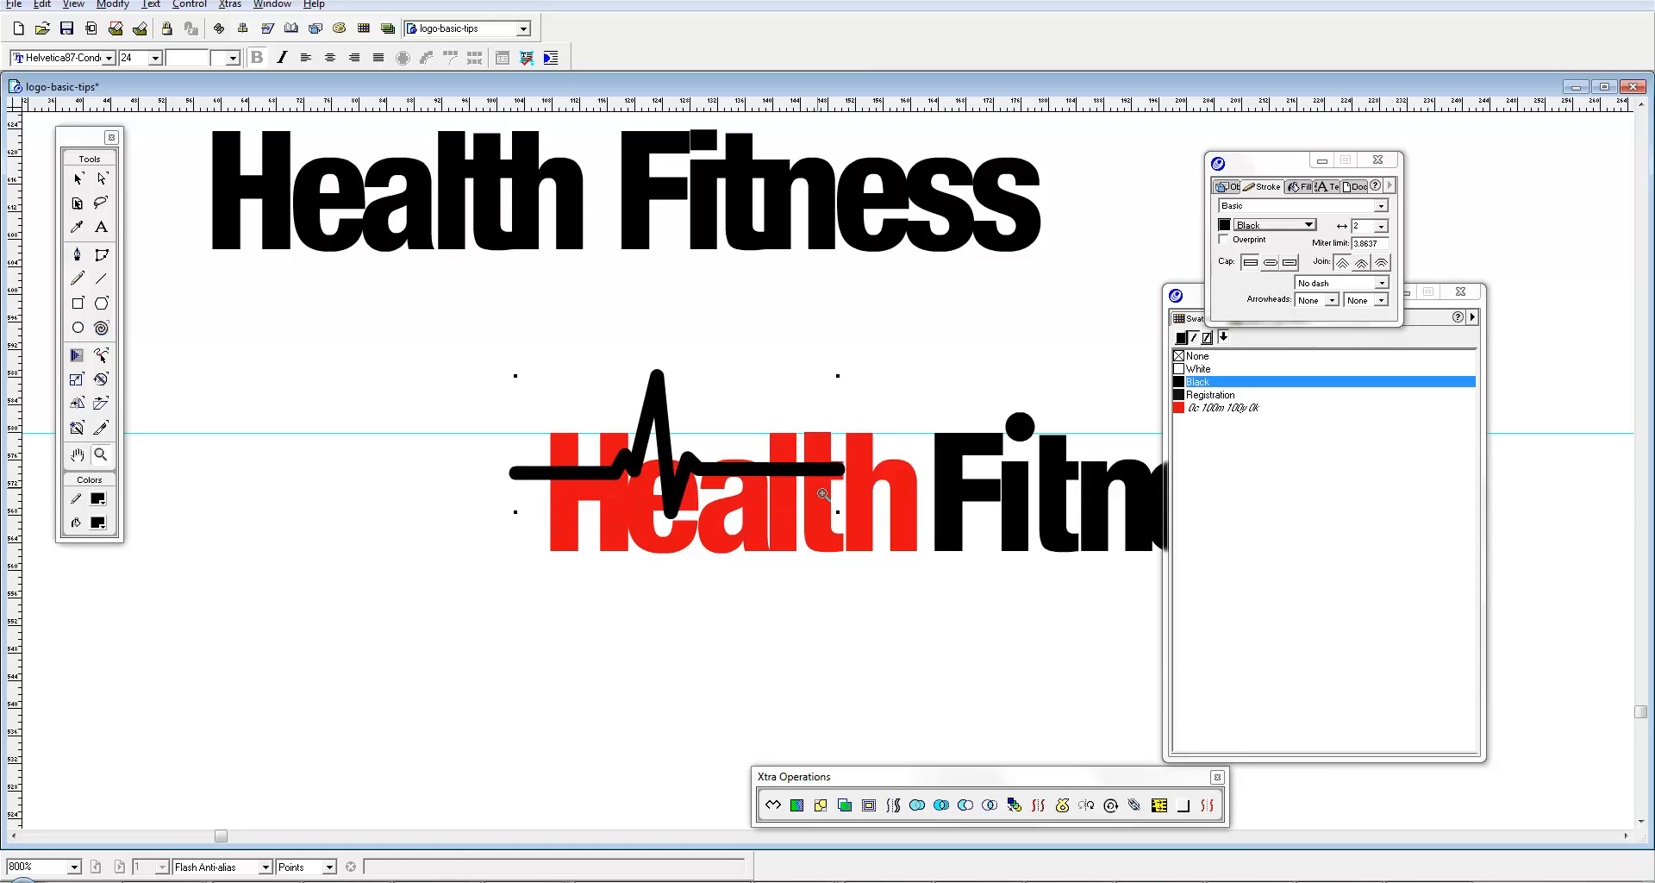
ctrl+click(817, 488)
drag(781, 466, 774, 459)
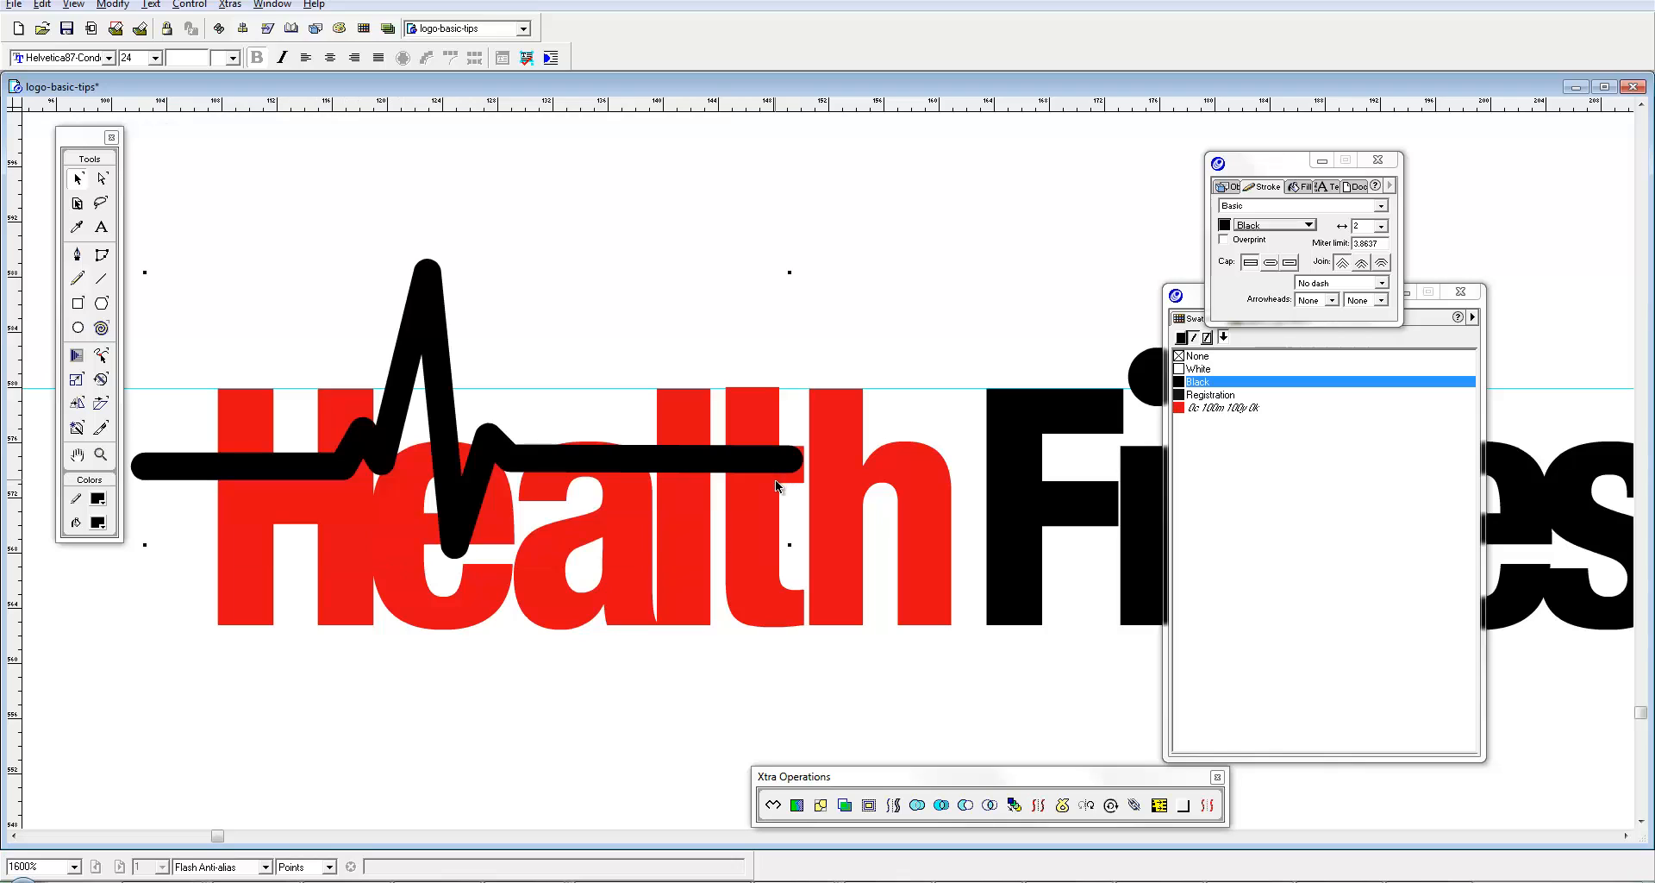
Step: Set the heartbeat line's stroke width to 3 and fine-tune its position over the red lettering
drag(1366, 225, 1280, 226)
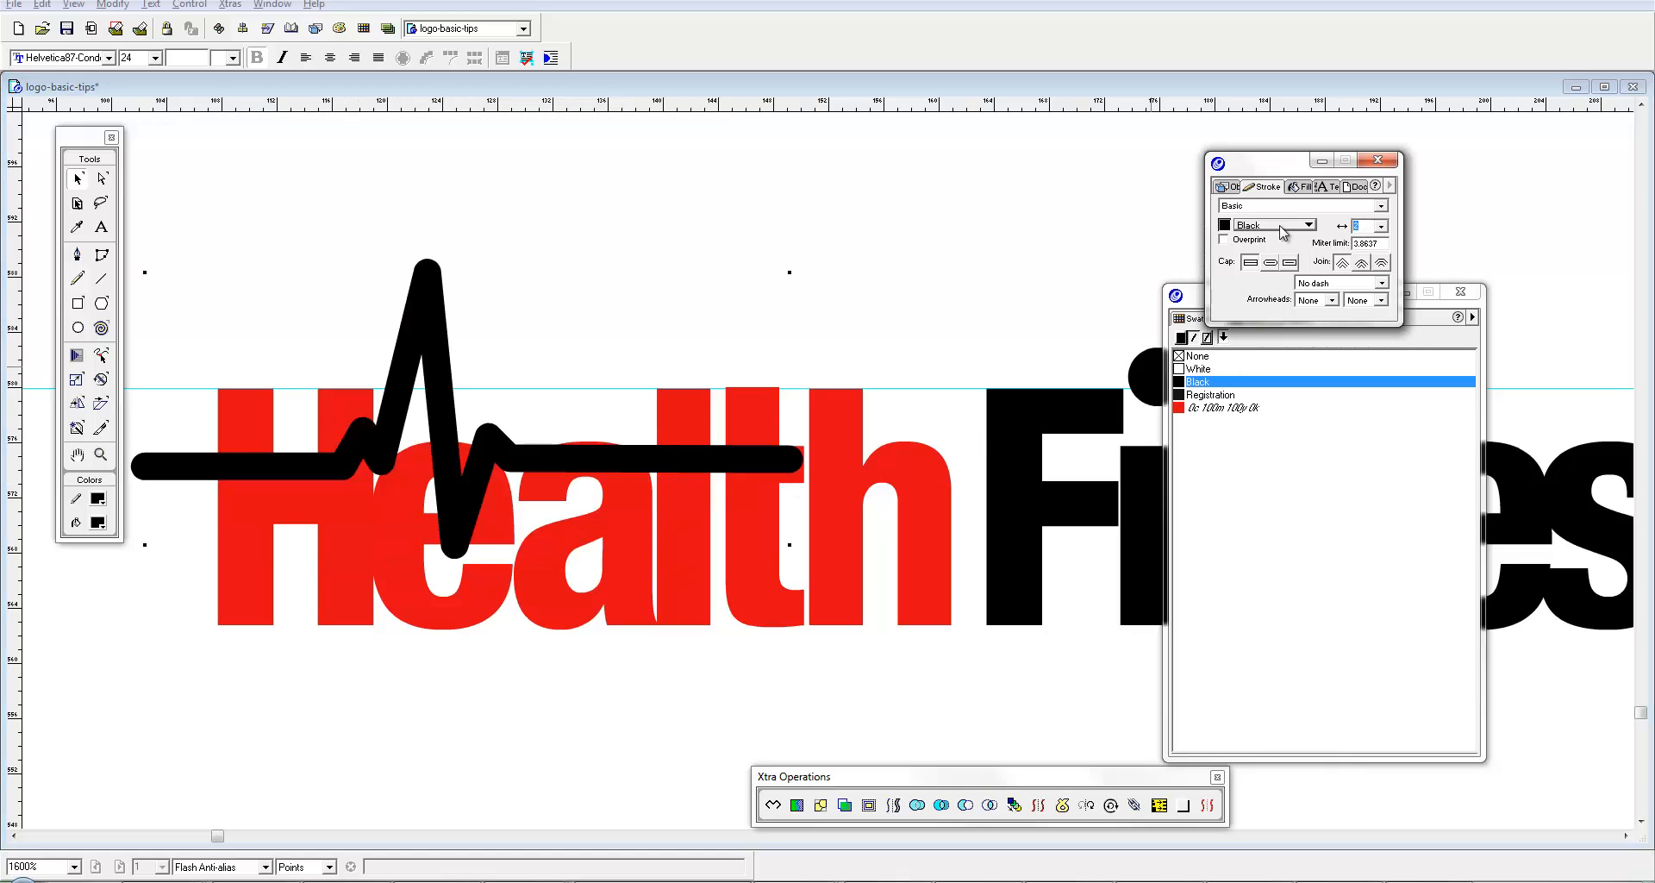
text(3)
key(Return)
mouse_move(756, 470)
mouse_down()
mouse_move(743, 475)
mouse_move(759, 474)
mouse_up()
key(space)
ctrl+alt+click(747, 470)
click(756, 477)
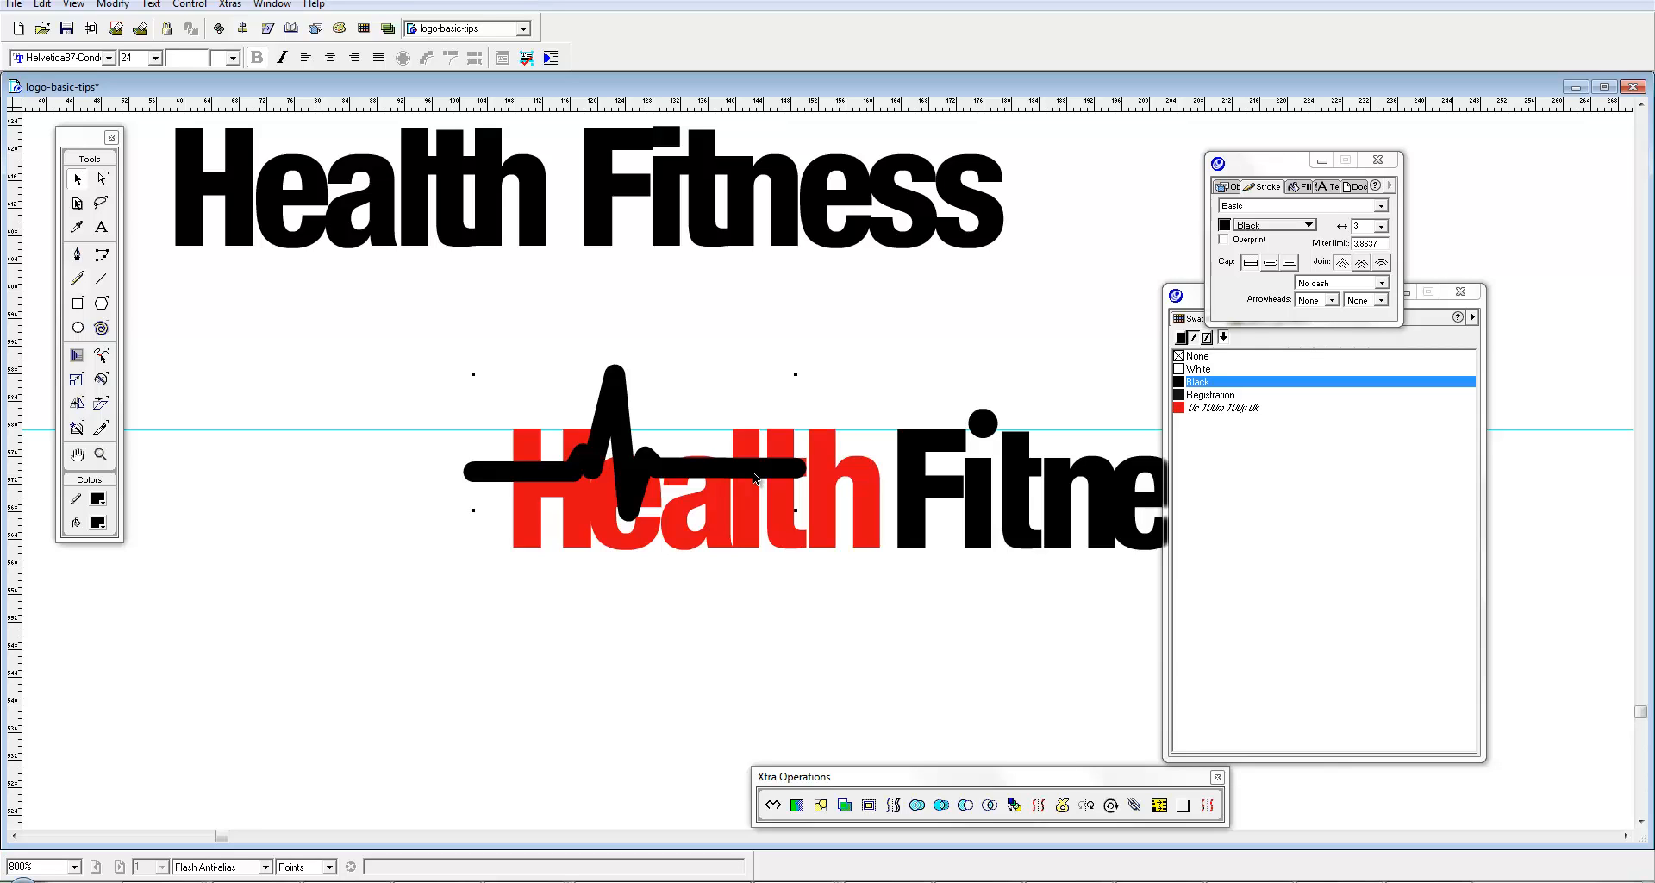
Step: Apply the red swatch 0c 100m 100y 0k to both the fill and the stroke of the heartbeat line
click(1194, 349)
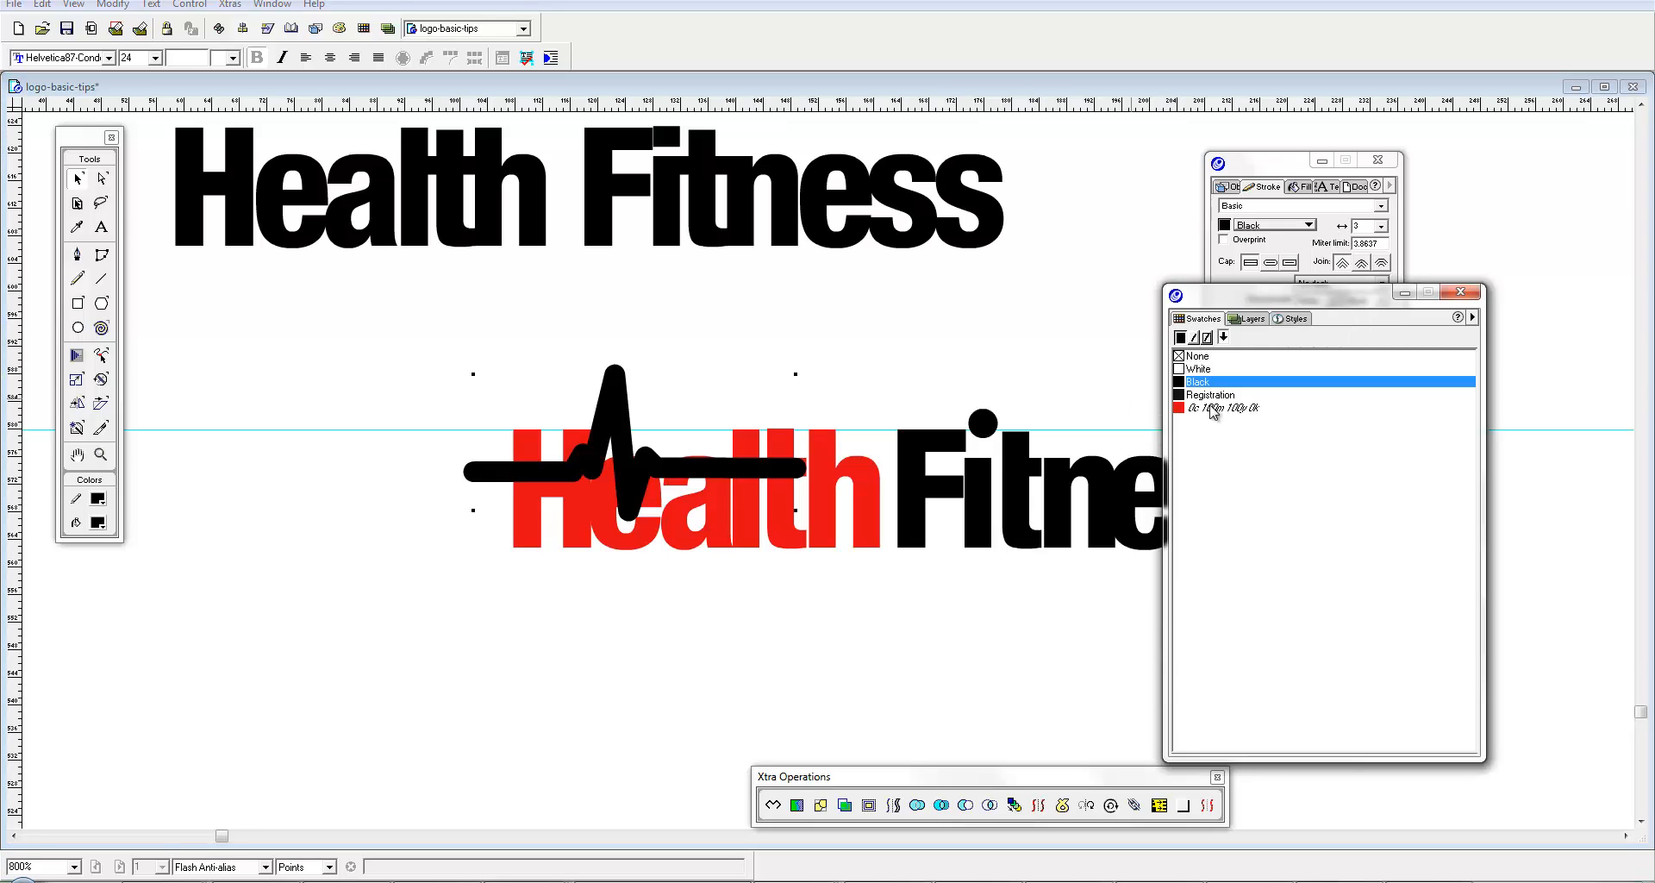
click(1212, 409)
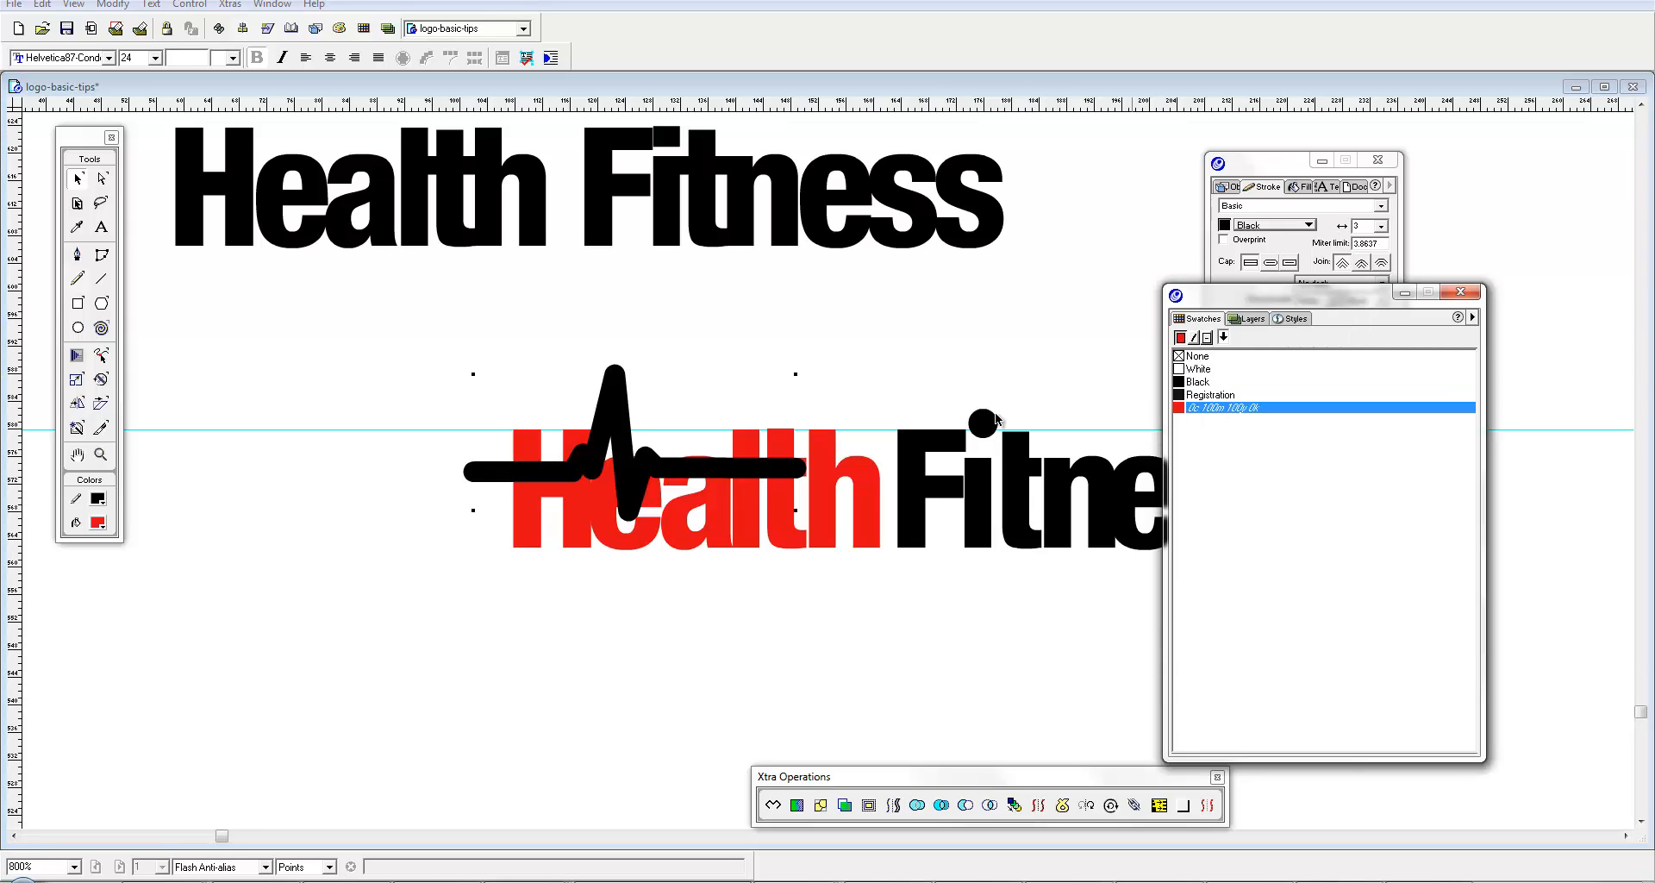
click(1205, 337)
click(1207, 407)
click(631, 381)
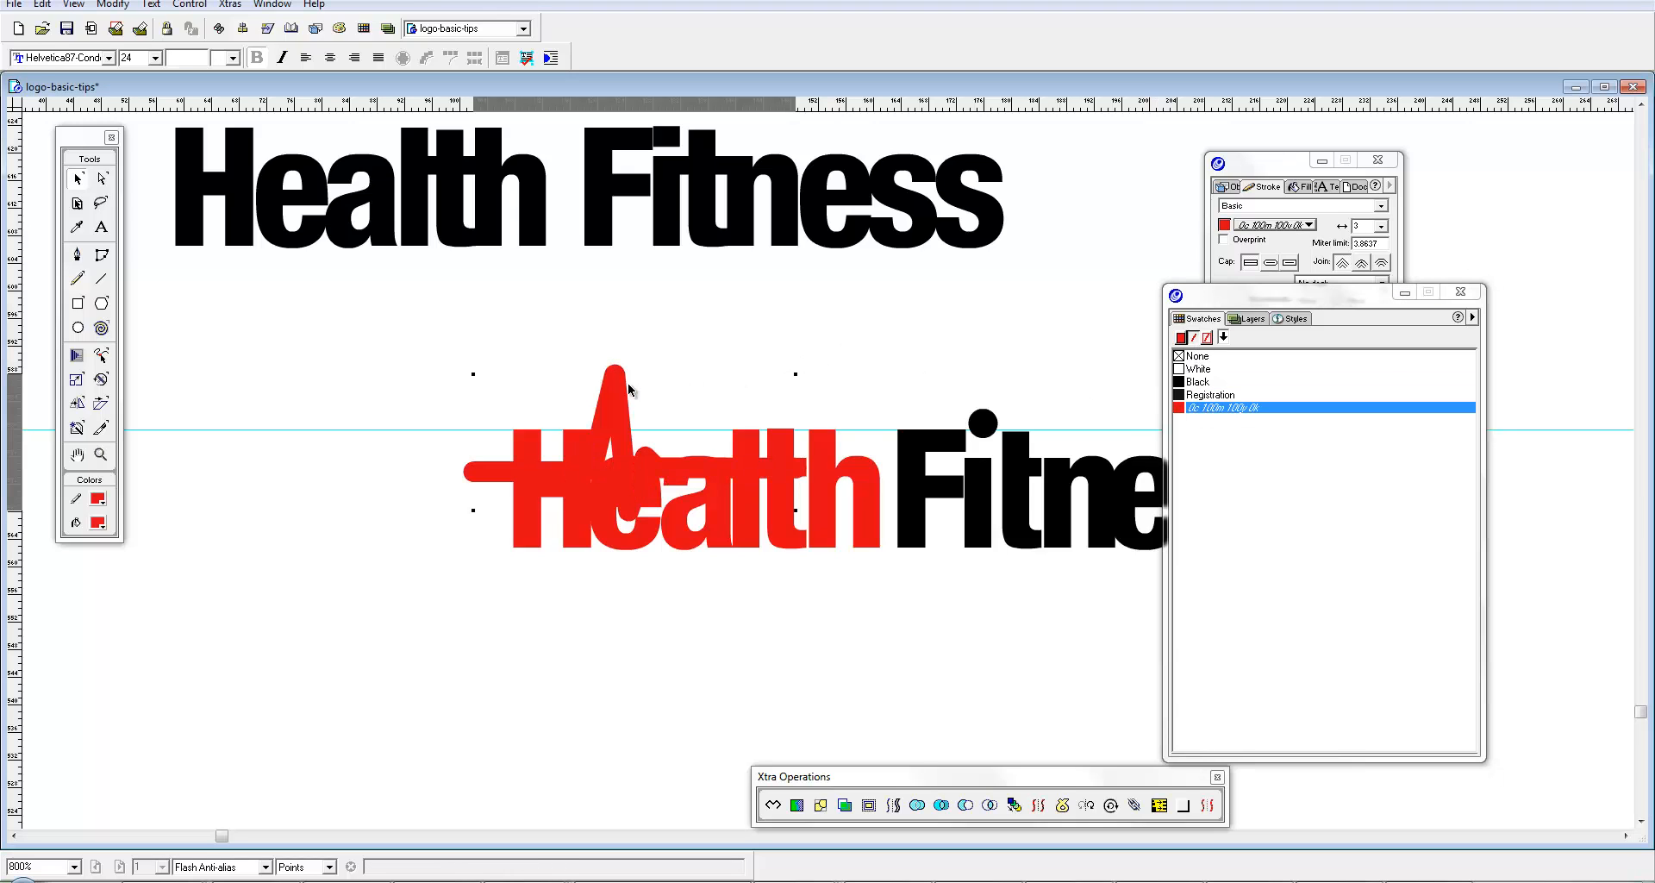
Step: Set the heartbeat line's stroke to Black and place the line behind the red lettering
drag(699, 416, 506, 391)
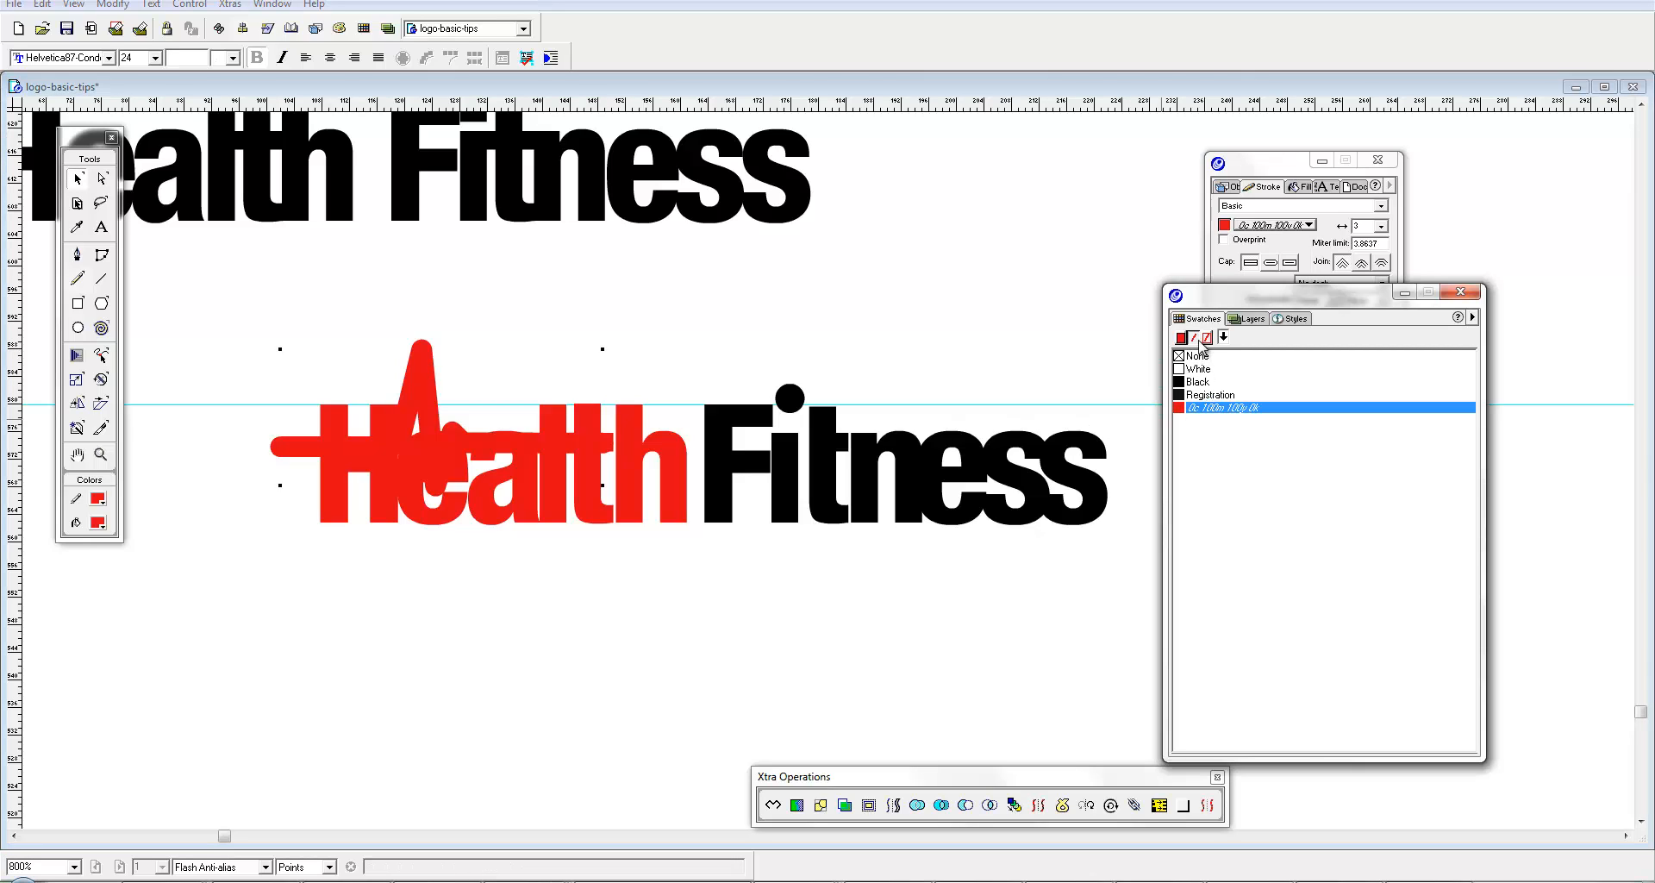
click(1199, 382)
click(798, 324)
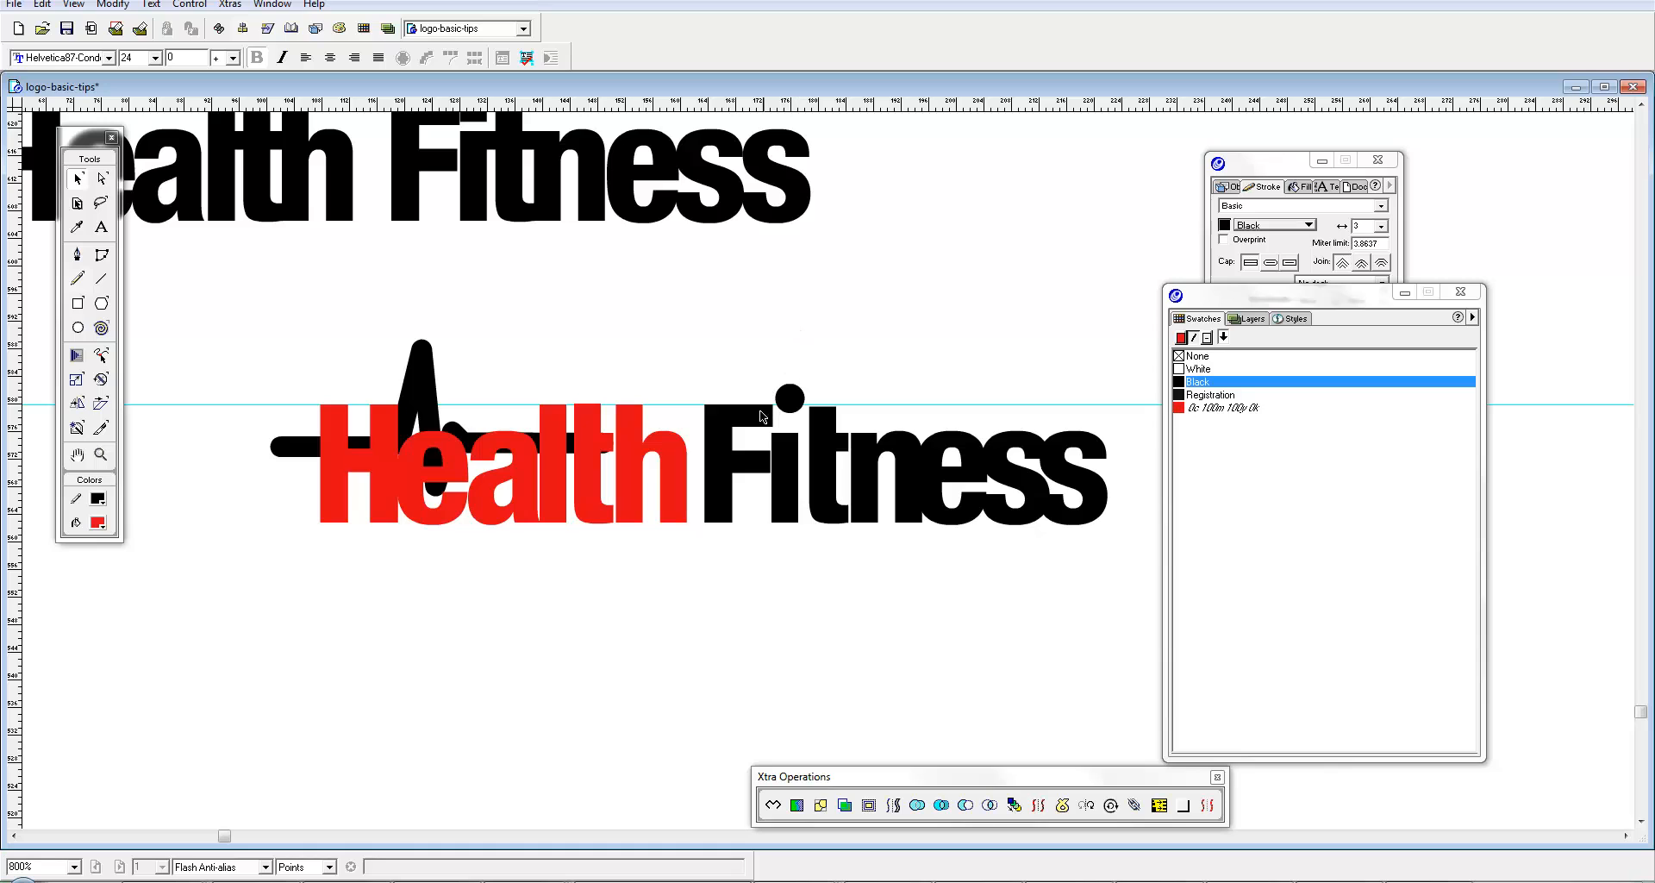
Step: Duplicate the red-and-black wordmark with its heartbeat line below the original, and place the copied line just above the lower red lettering
drag(750, 428, 738, 368)
drag(1110, 546, 210, 240)
mouse_move(452, 445)
mouse_down()
mouse_move(474, 360)
mouse_move(522, 371)
mouse_move(519, 618)
mouse_up()
drag(446, 521, 455, 450)
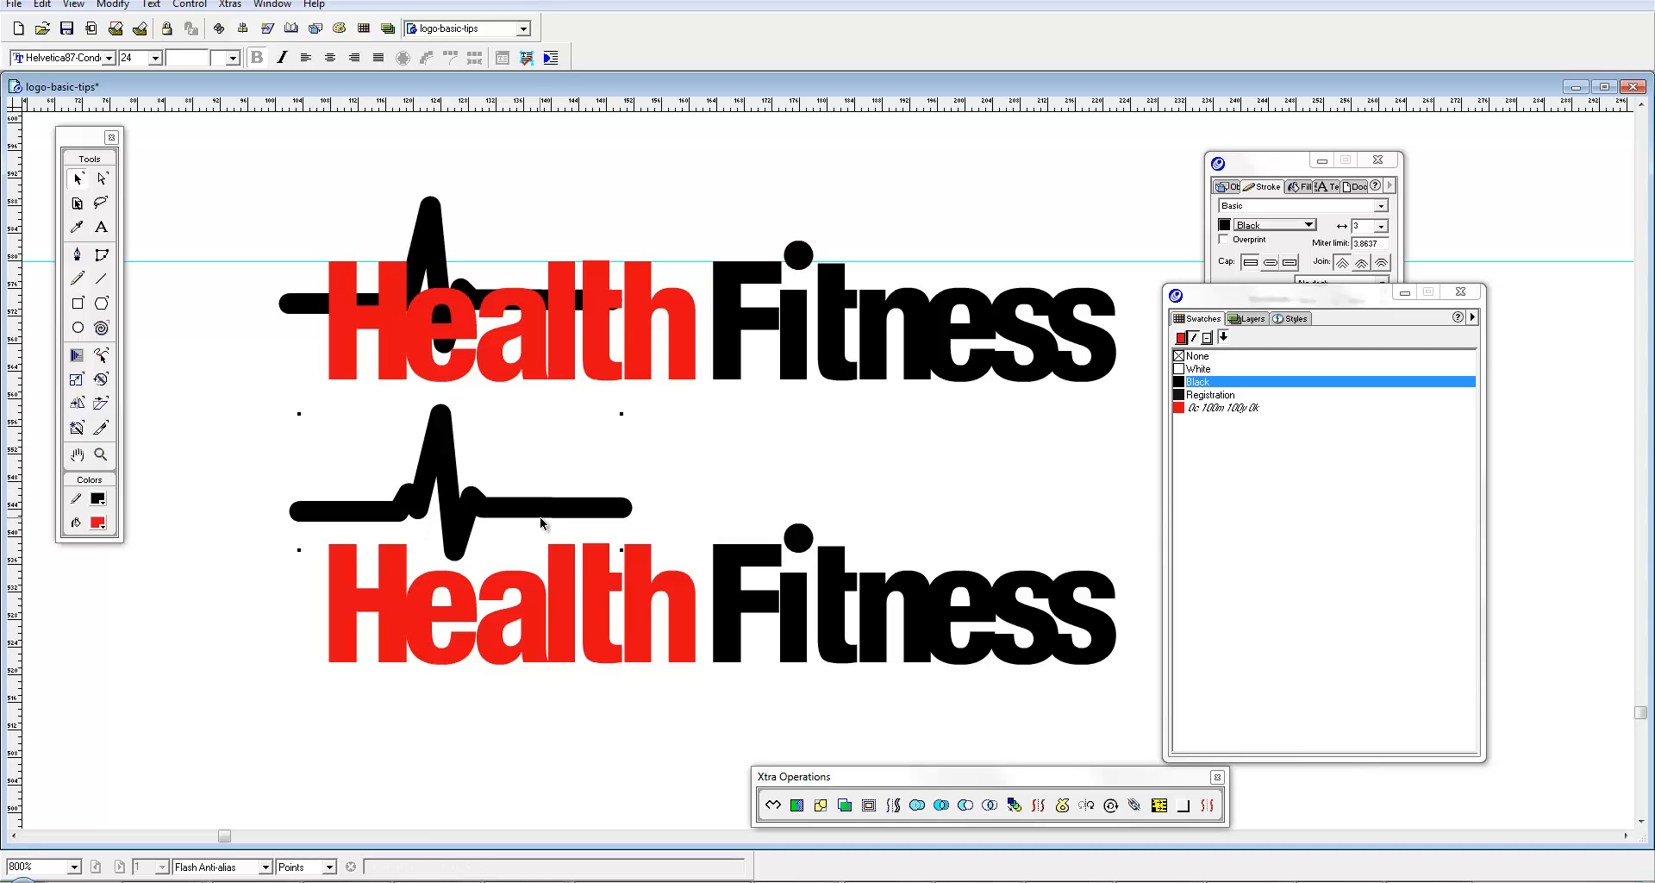
drag(543, 511, 555, 511)
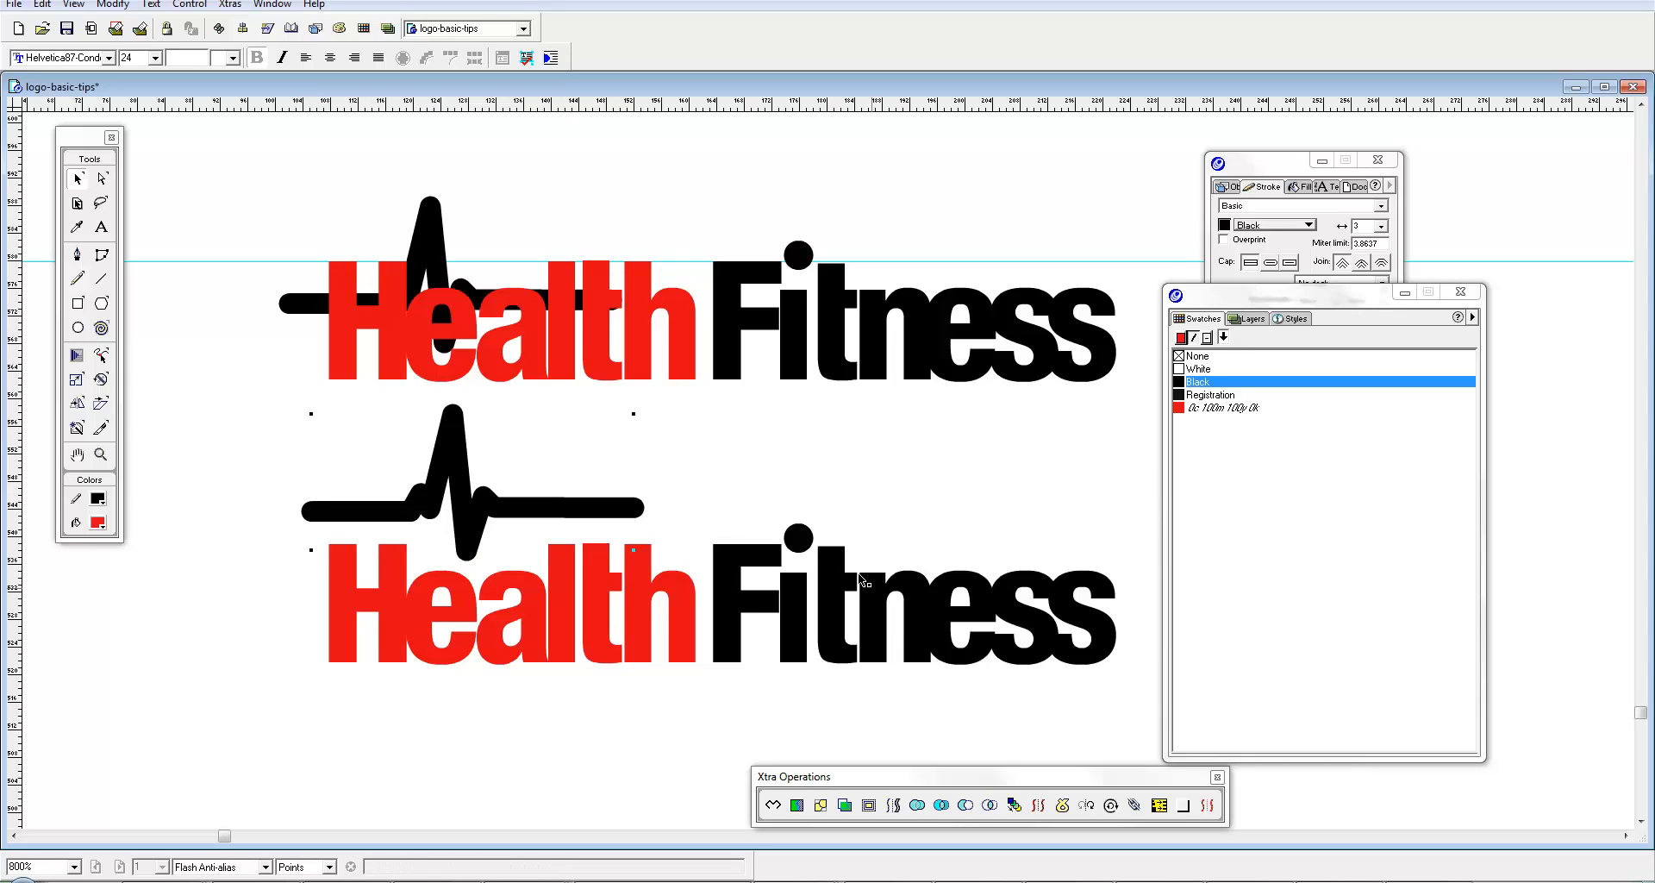
Step: Try expanding the copied heartbeat line's stroke, first with the dialog's default settings and again with a width of 3
click(893, 805)
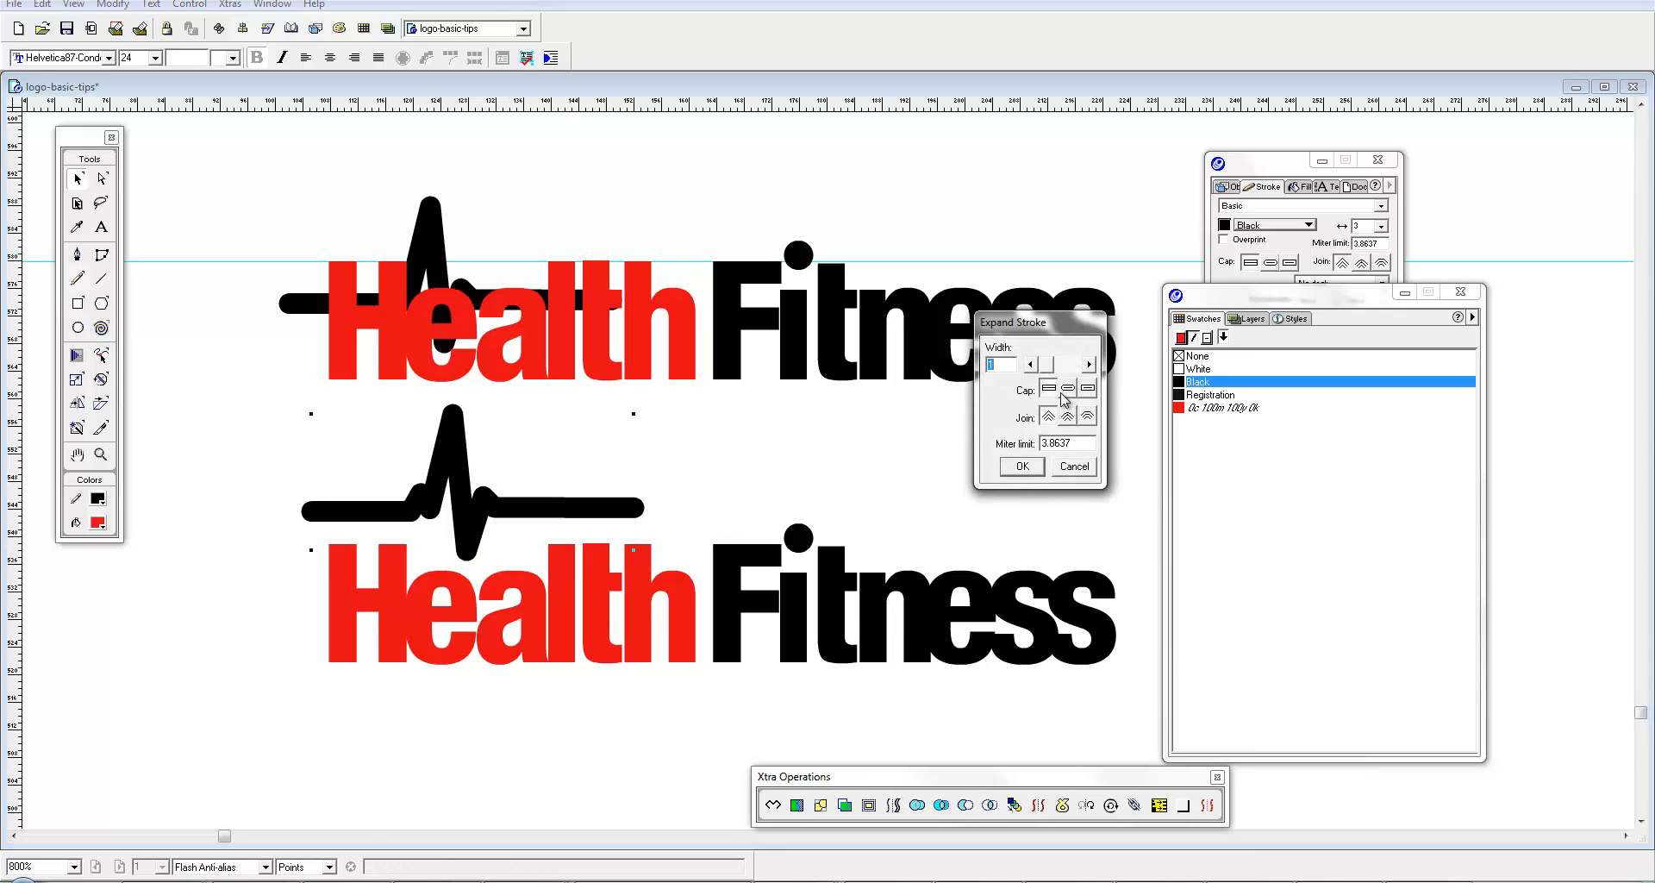
click(1022, 466)
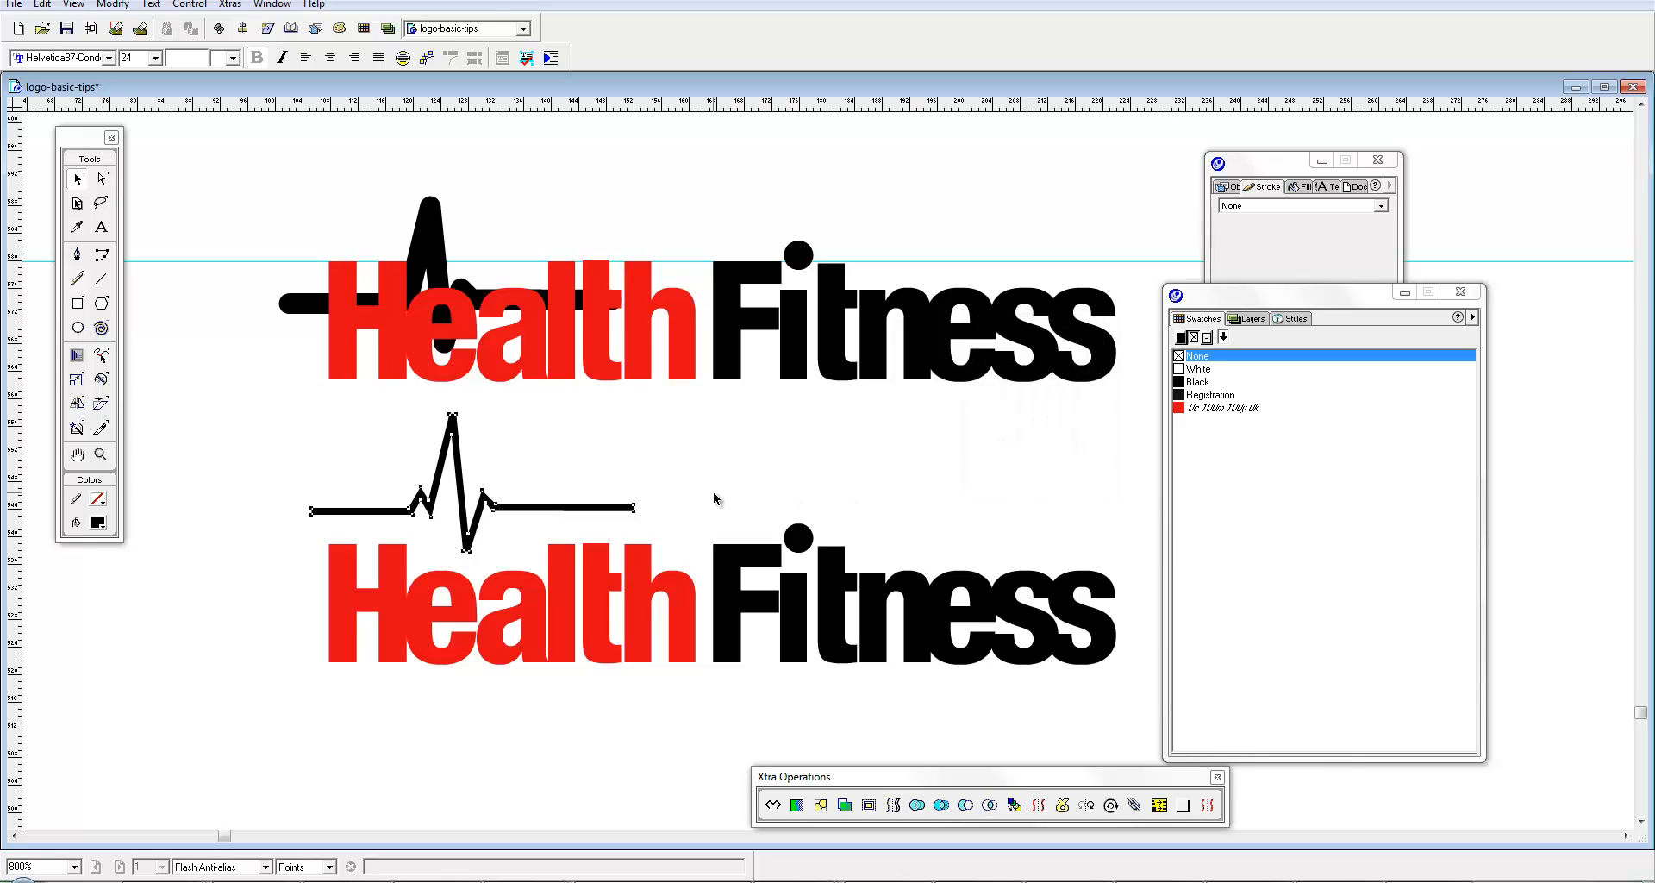
key(ctrl+z)
click(897, 805)
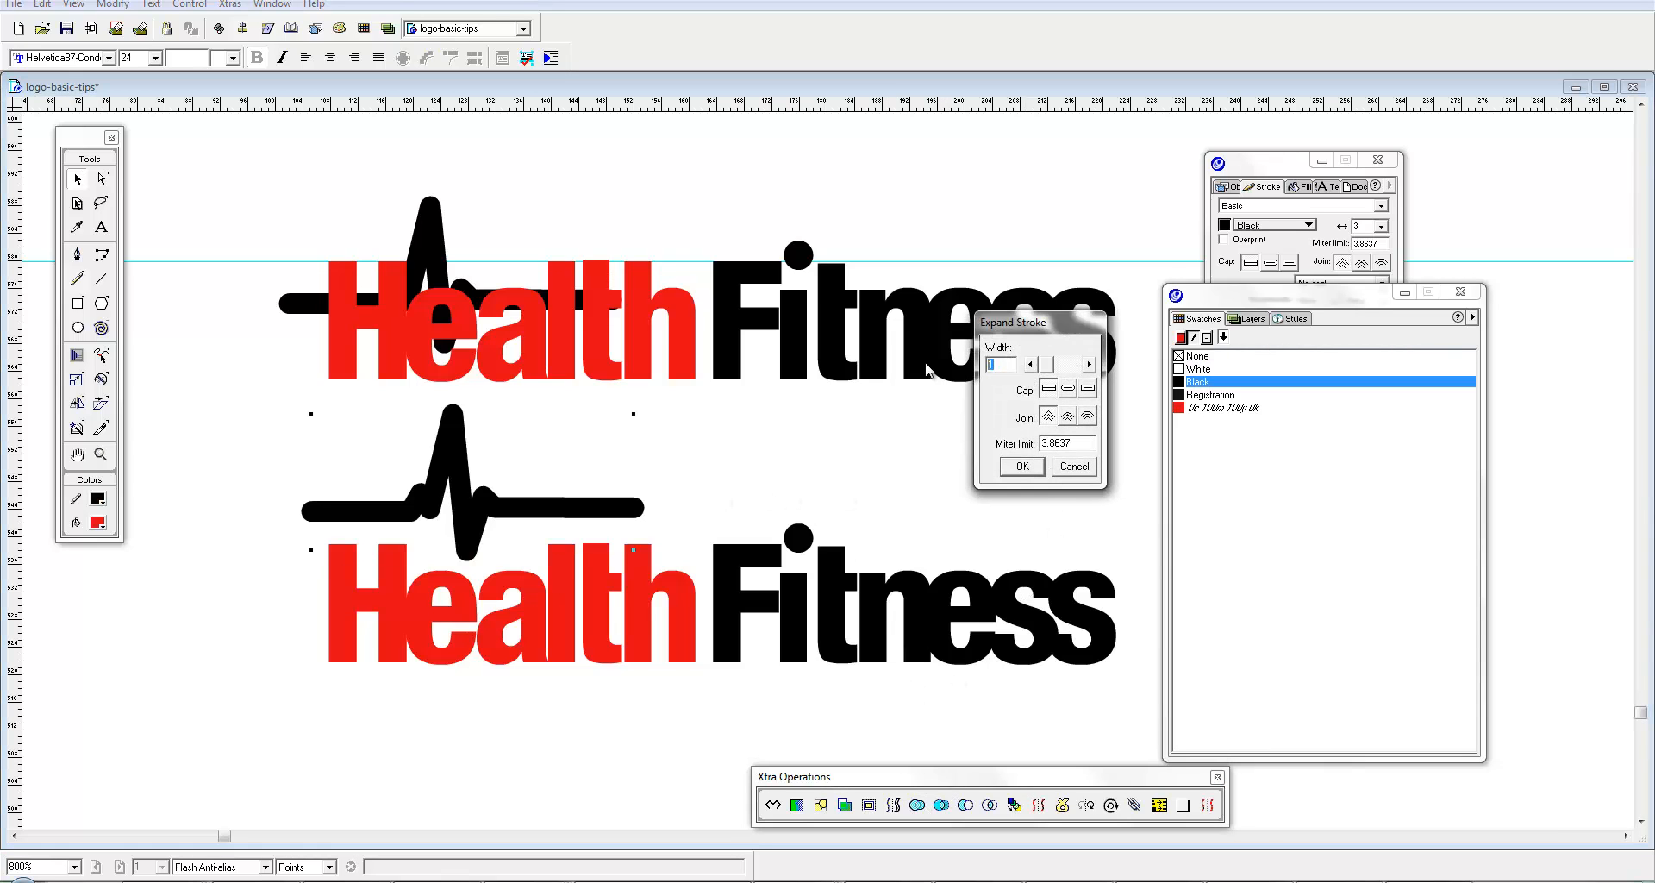
text(3)
key(Return)
key(ctrl+z)
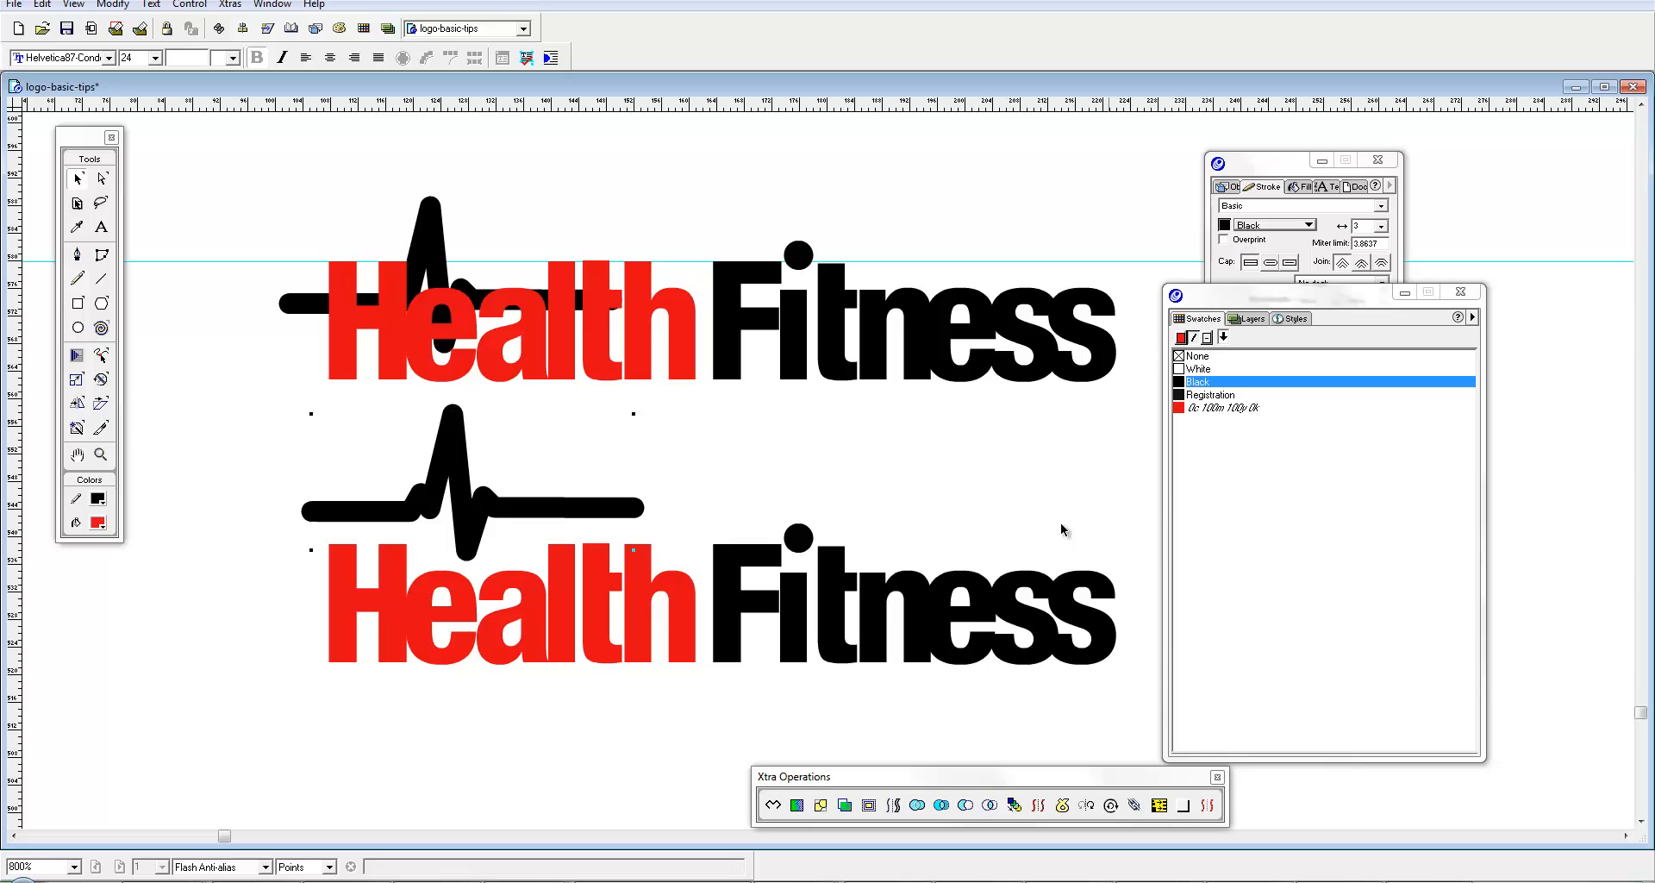
Step: Expand the copied heartbeat line's stroke into a filled outline with round caps and round joins
click(893, 804)
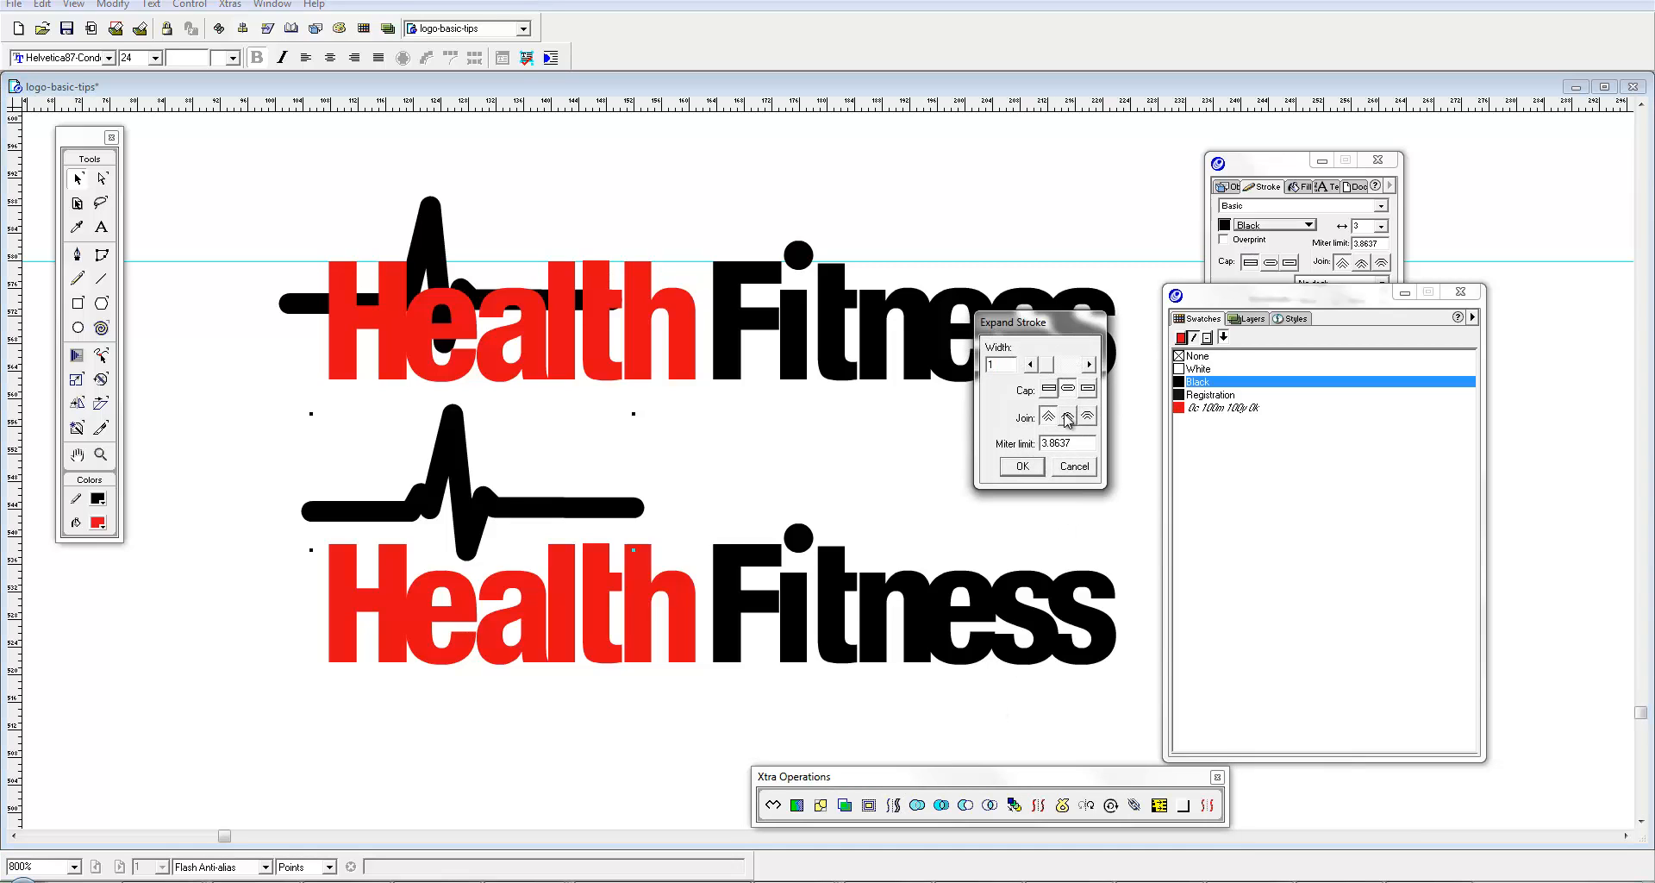
click(1067, 417)
key(Return)
key(Tab)
key(ctrl+space)
ctrl+click(688, 466)
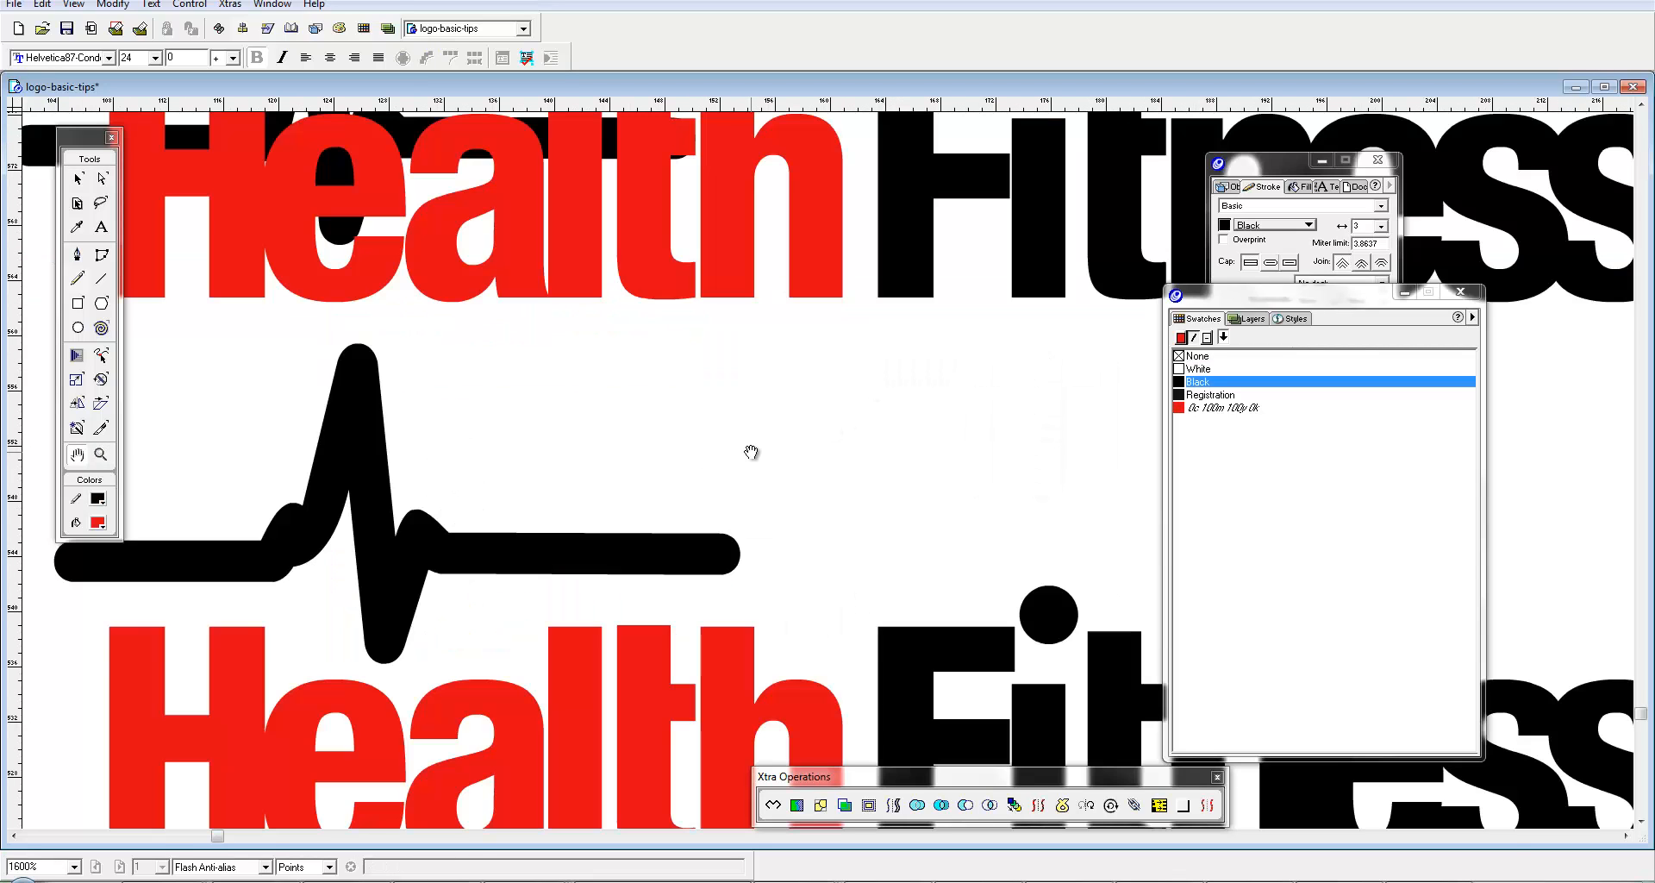
drag(751, 452, 897, 367)
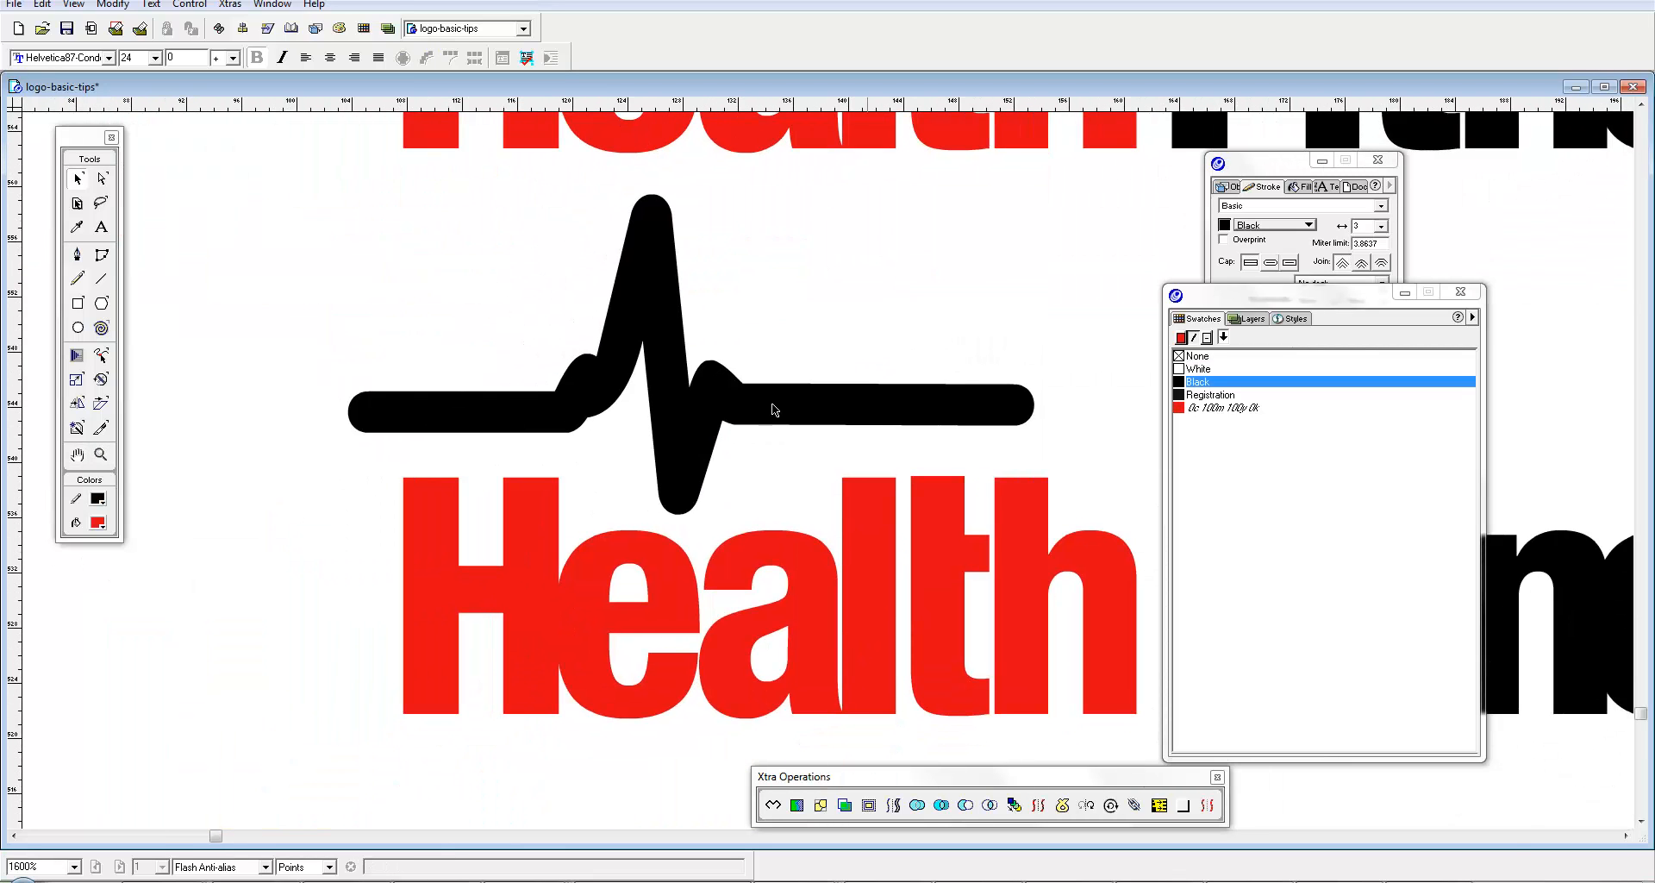
Step: Split the expanded heartbeat outline at the points where the small bump meets the tall peak
click(608, 412)
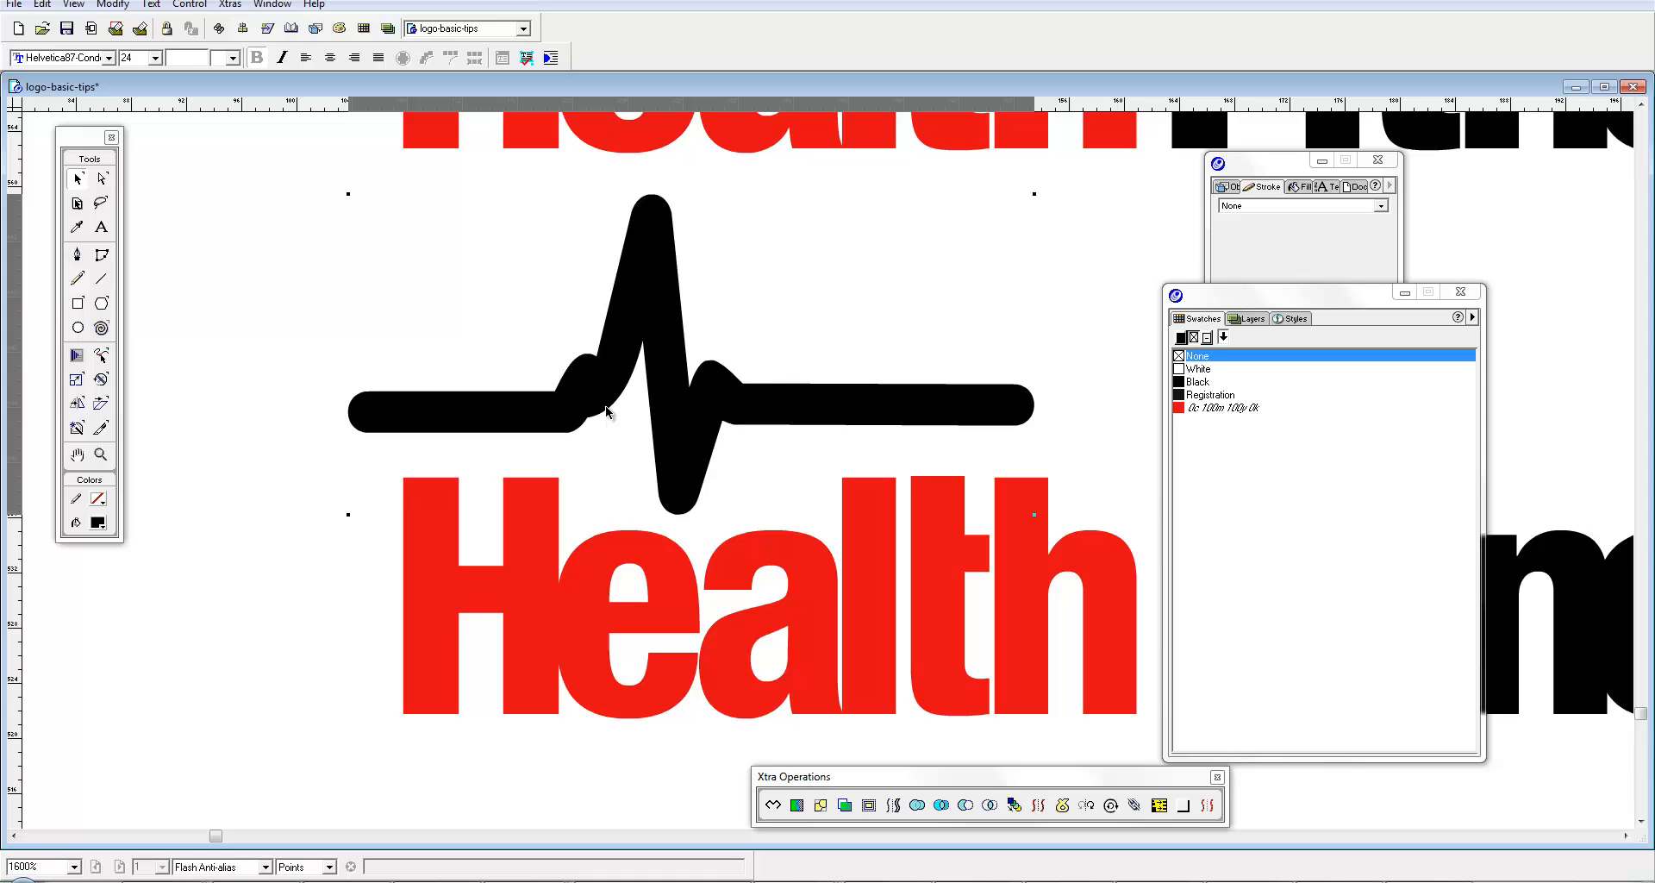
key(a)
key(v)
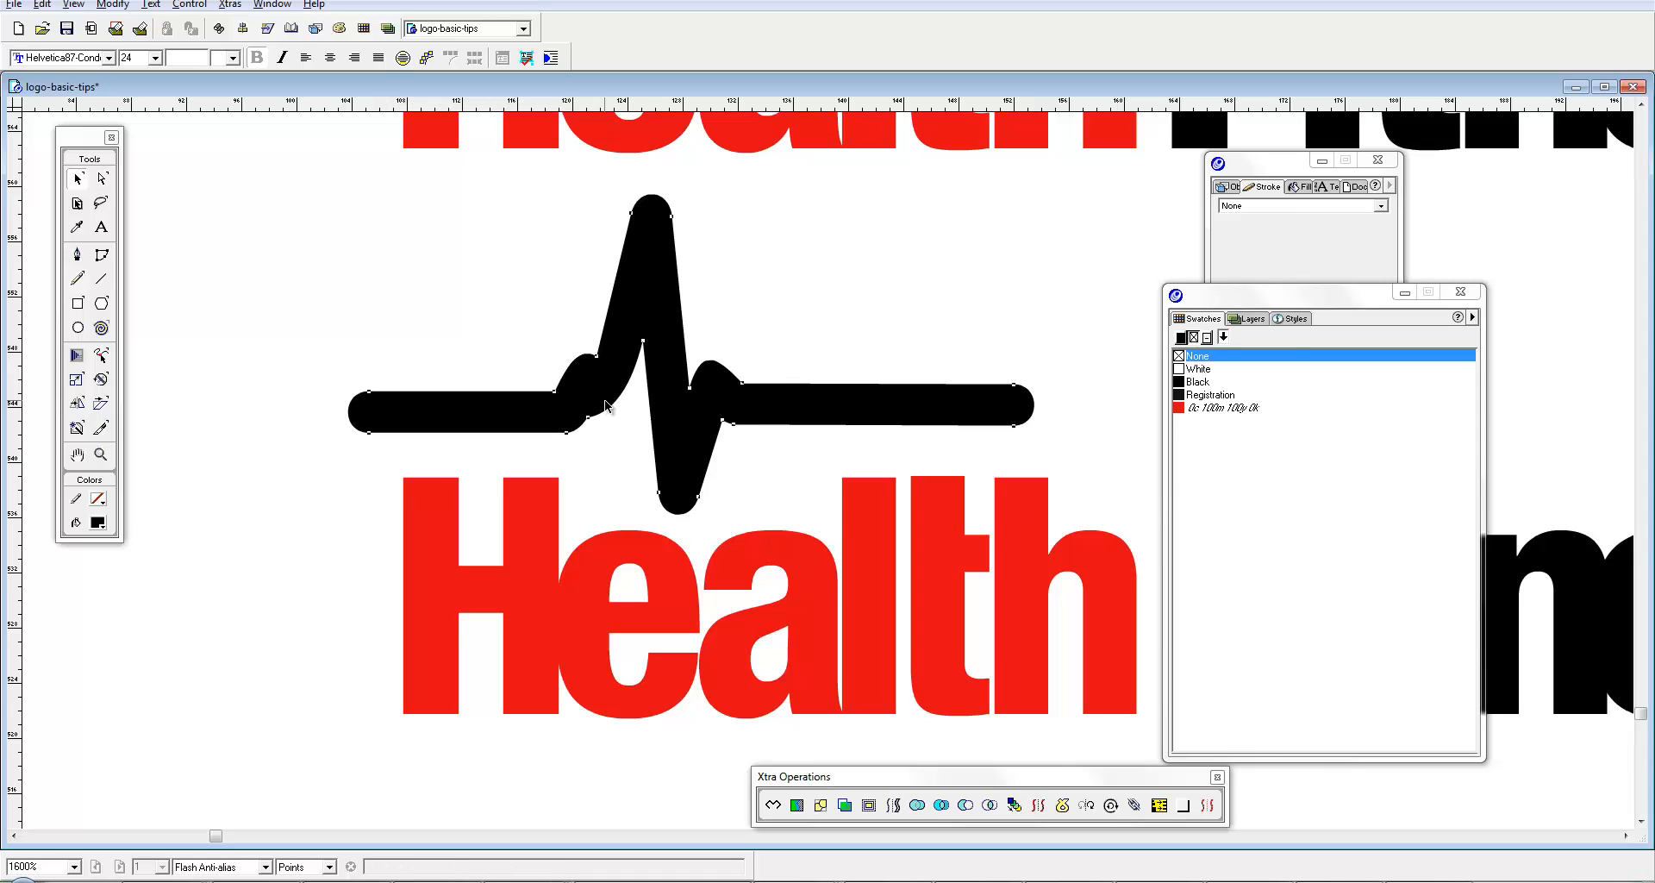
click(643, 341)
click(598, 356)
key(ctrl+shift+j)
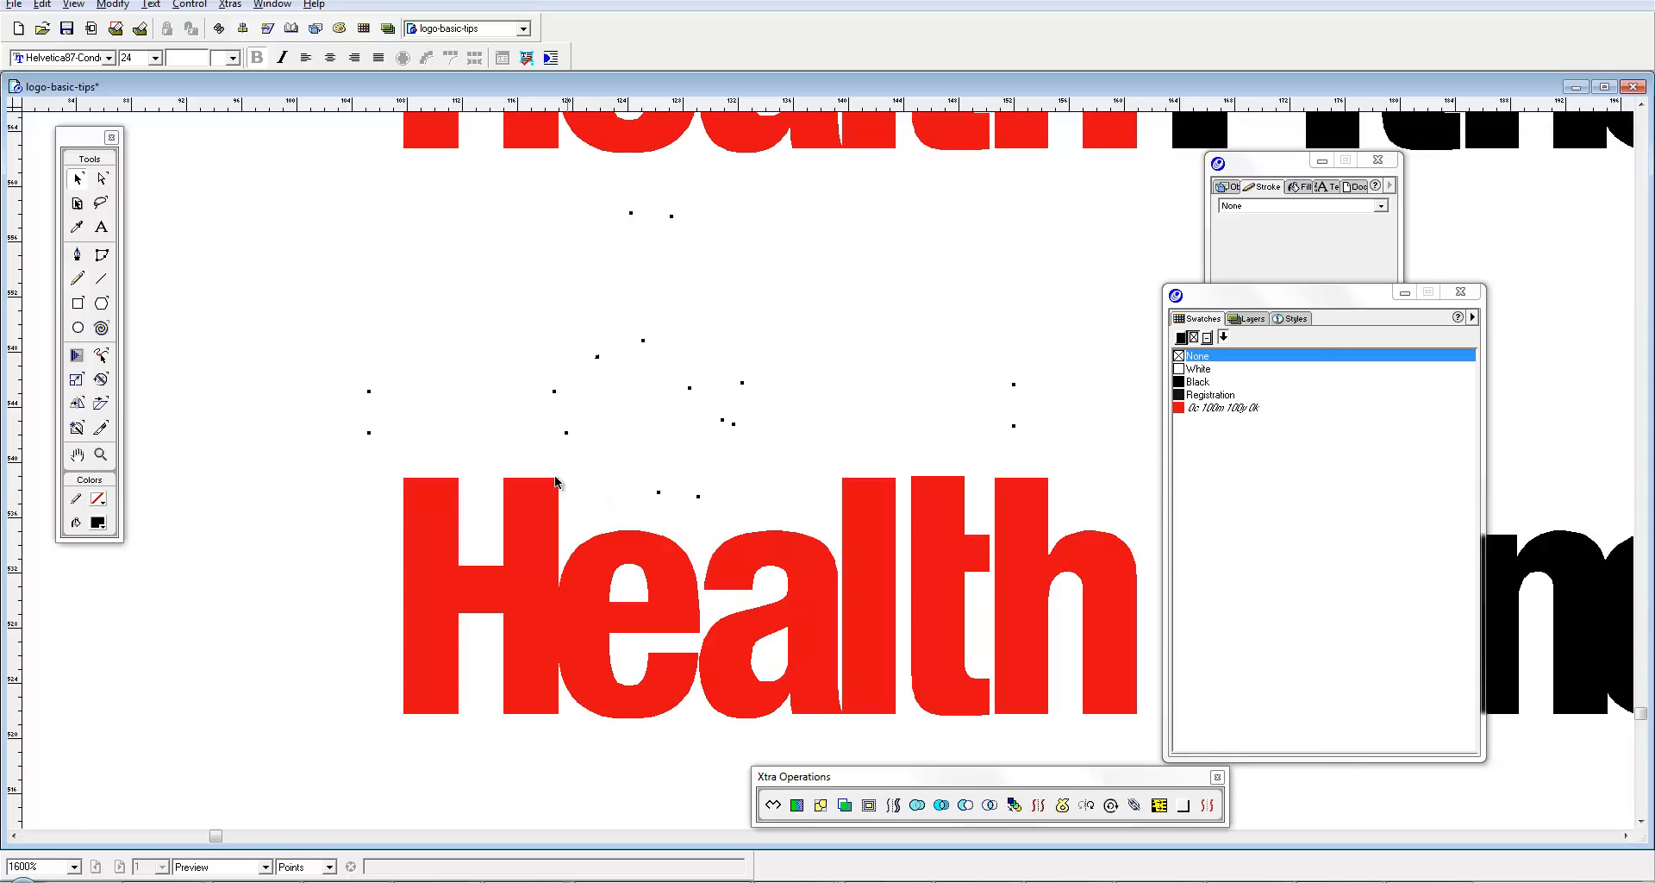
Step: Switch the view to Keyline and delete the flat left portion and small bump of the split heartbeat outline
click(551, 471)
key(ctrl+k)
drag(553, 433, 362, 433)
key(ctrl+z)
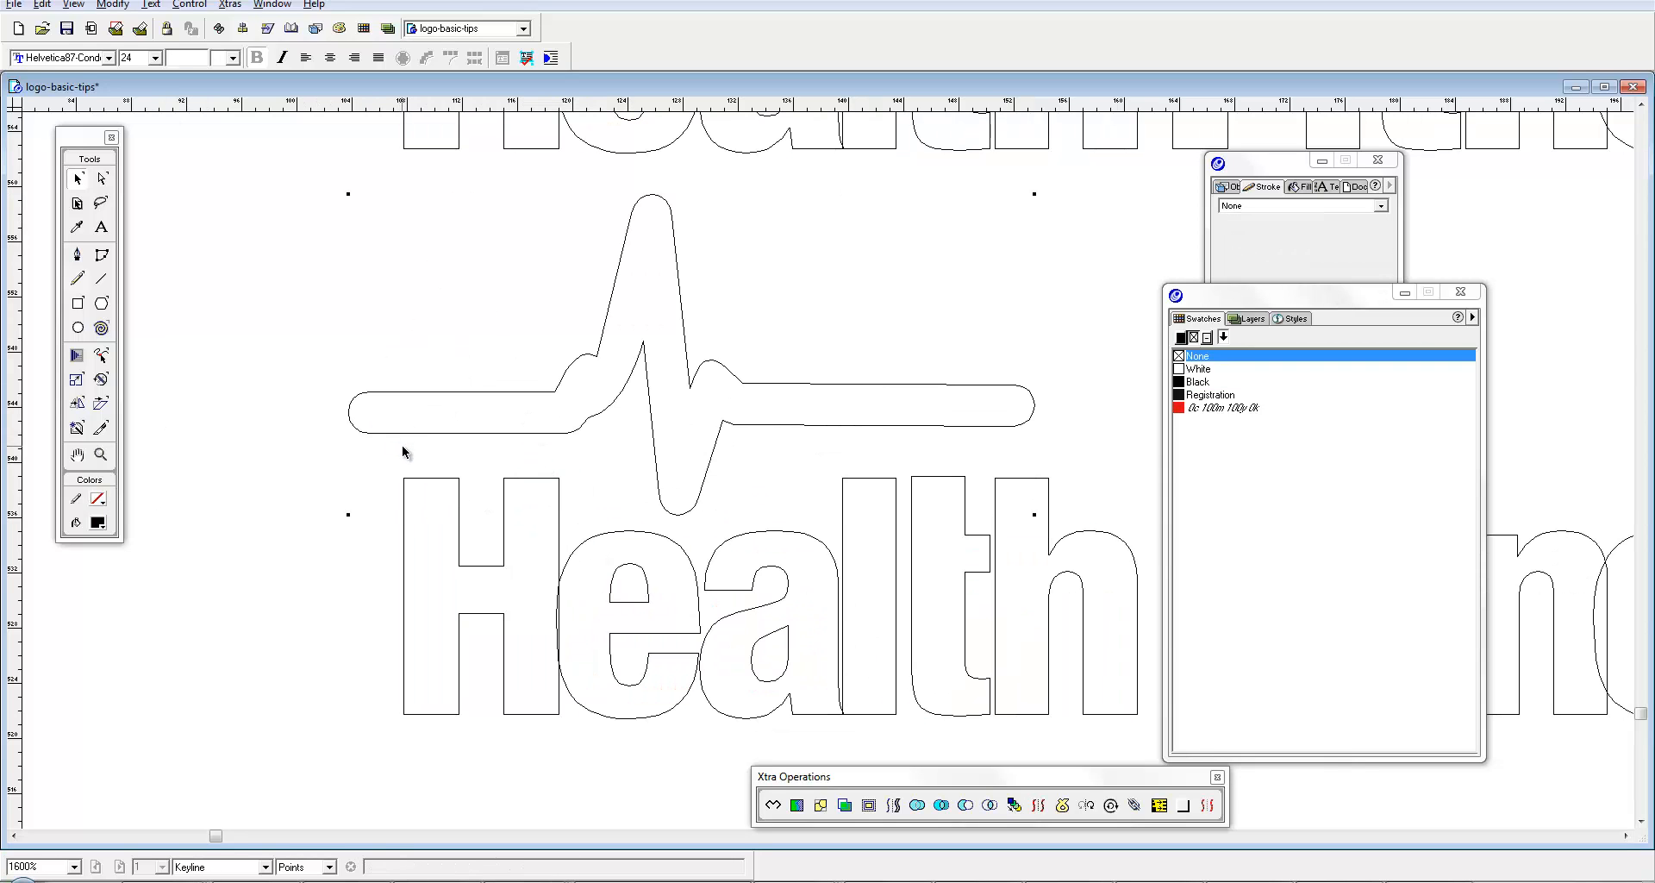
click(404, 445)
drag(477, 433, 318, 448)
key(Delete)
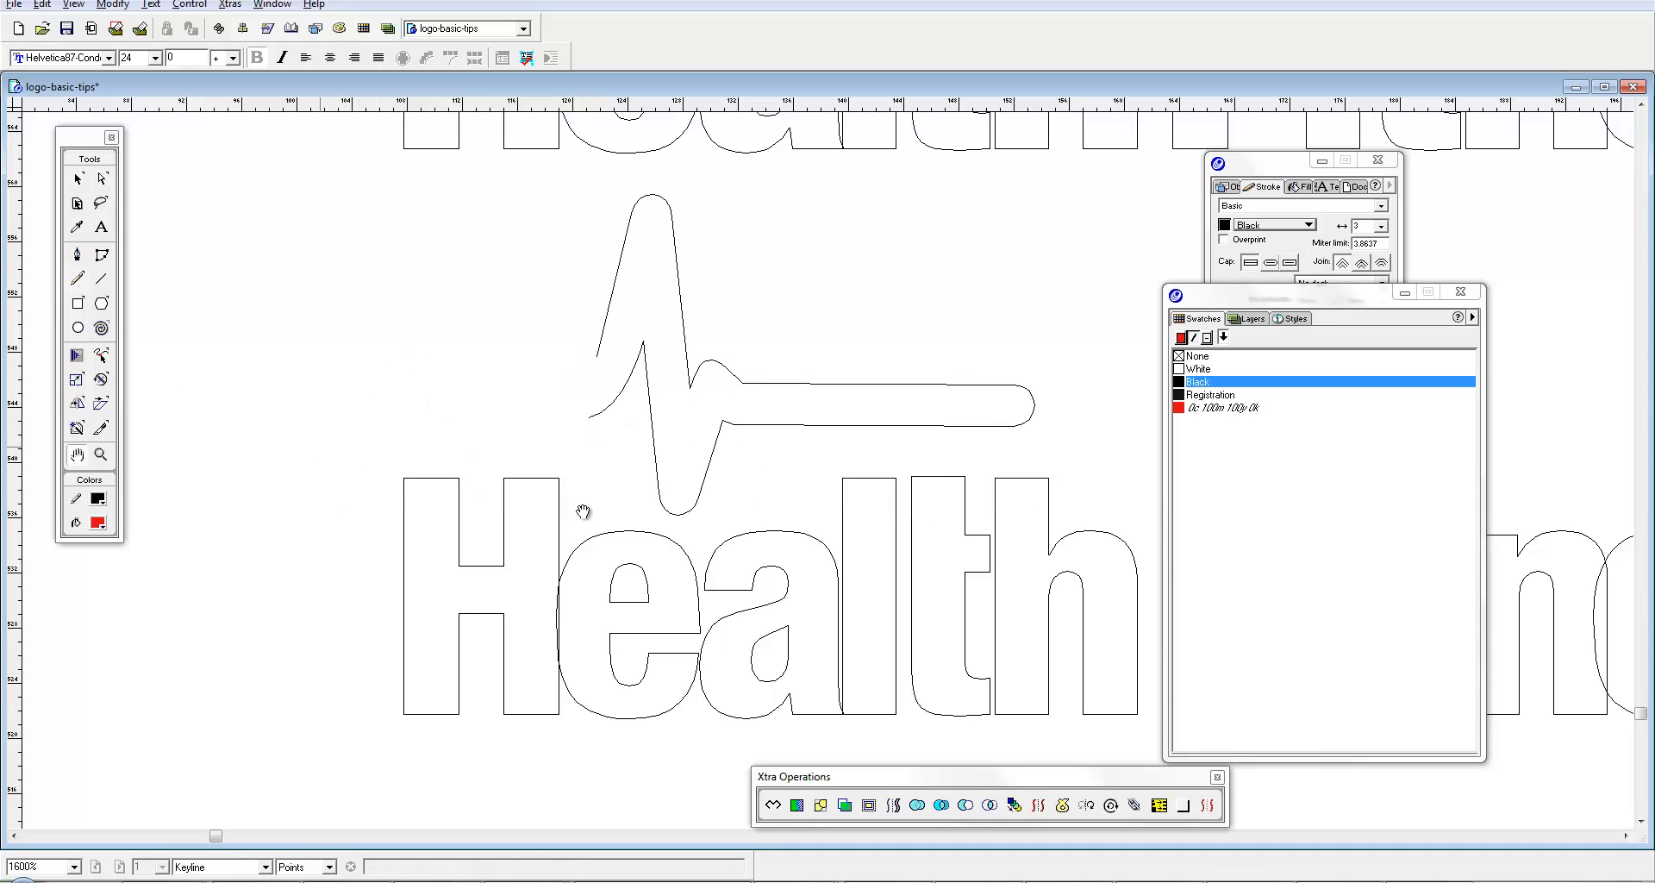
Step: Move the remaining heartbeat outline above the lower Fitness lettering, group it and scale it down proportionally
drag(776, 535, 470, 506)
click(534, 400)
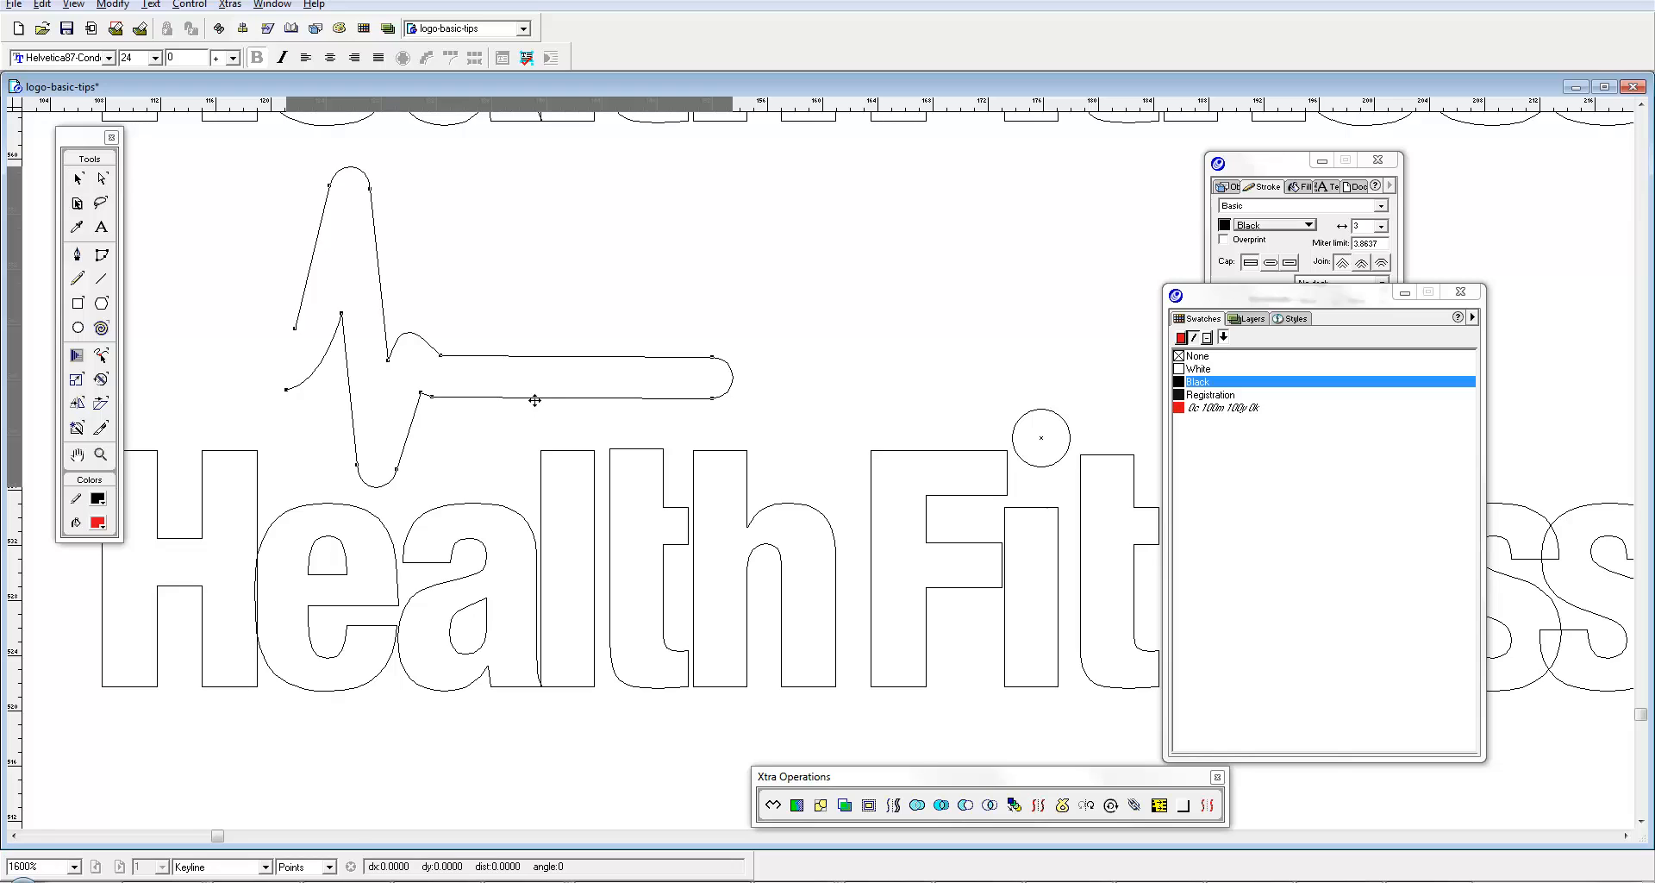
ctrl+alt+click(735, 432)
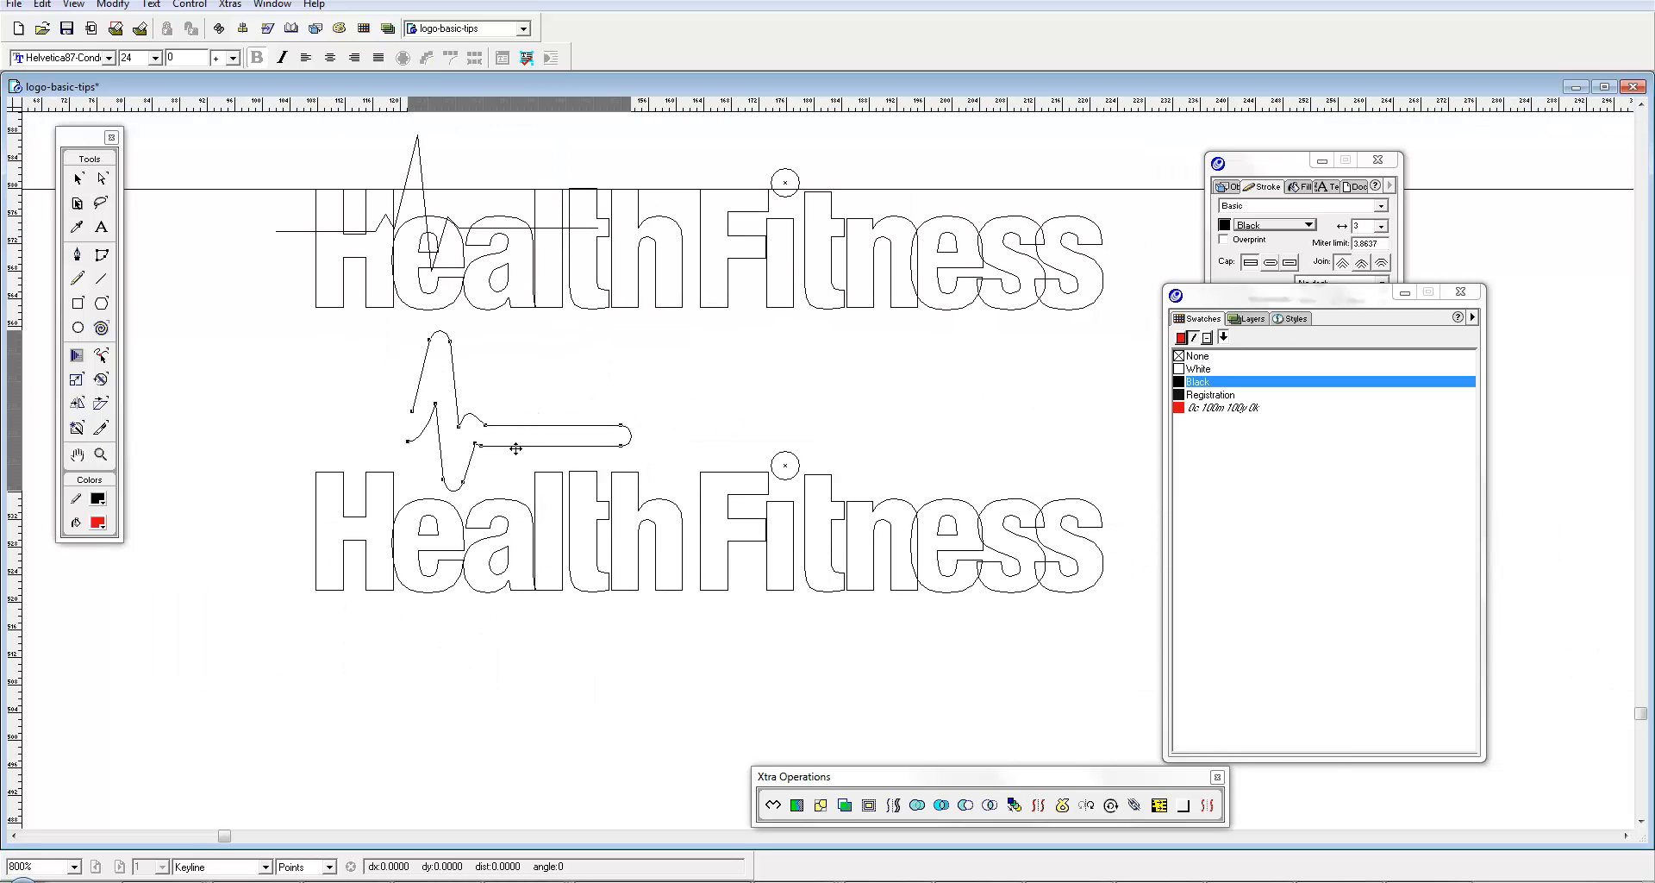
mouse_move(515, 448)
mouse_down()
mouse_move(850, 455)
mouse_move(841, 433)
mouse_up()
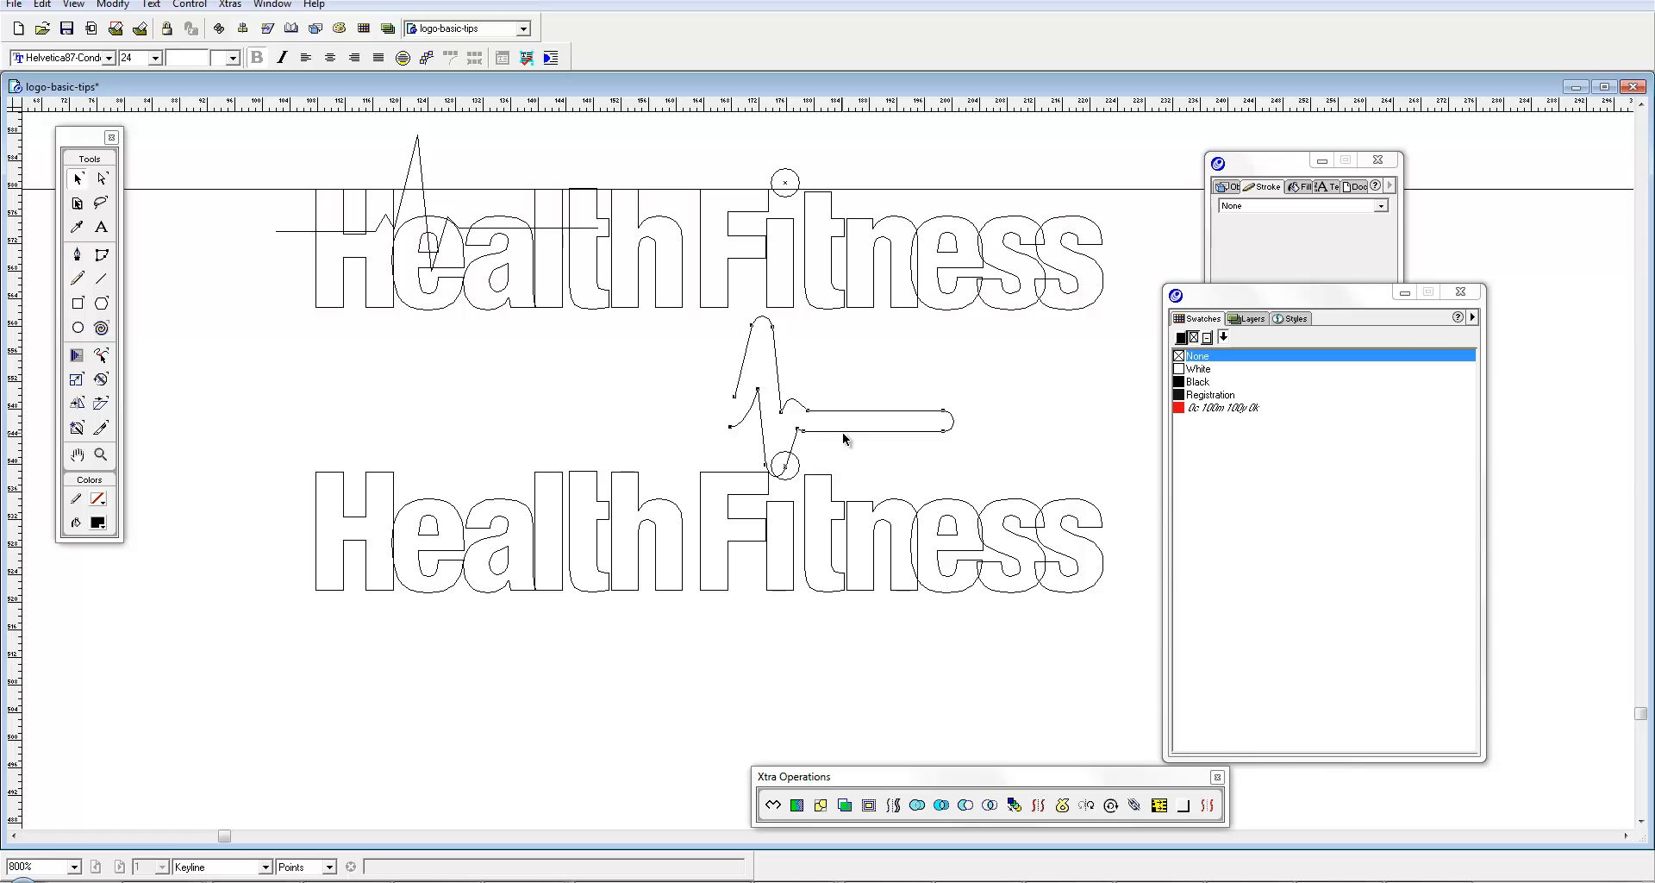
key(ctrl+g)
drag(954, 477, 832, 397)
Step: Move the lower wordmark's i dot aside to the upper right and lower the small heartbeat outline toward the i
drag(798, 460, 1072, 412)
key(Delete)
drag(842, 400, 842, 473)
Step: Extend the open left end of the heartbeat outline's peak down and outward, and join both loose ends into a pointed, curved tip
key(ctrl+space)
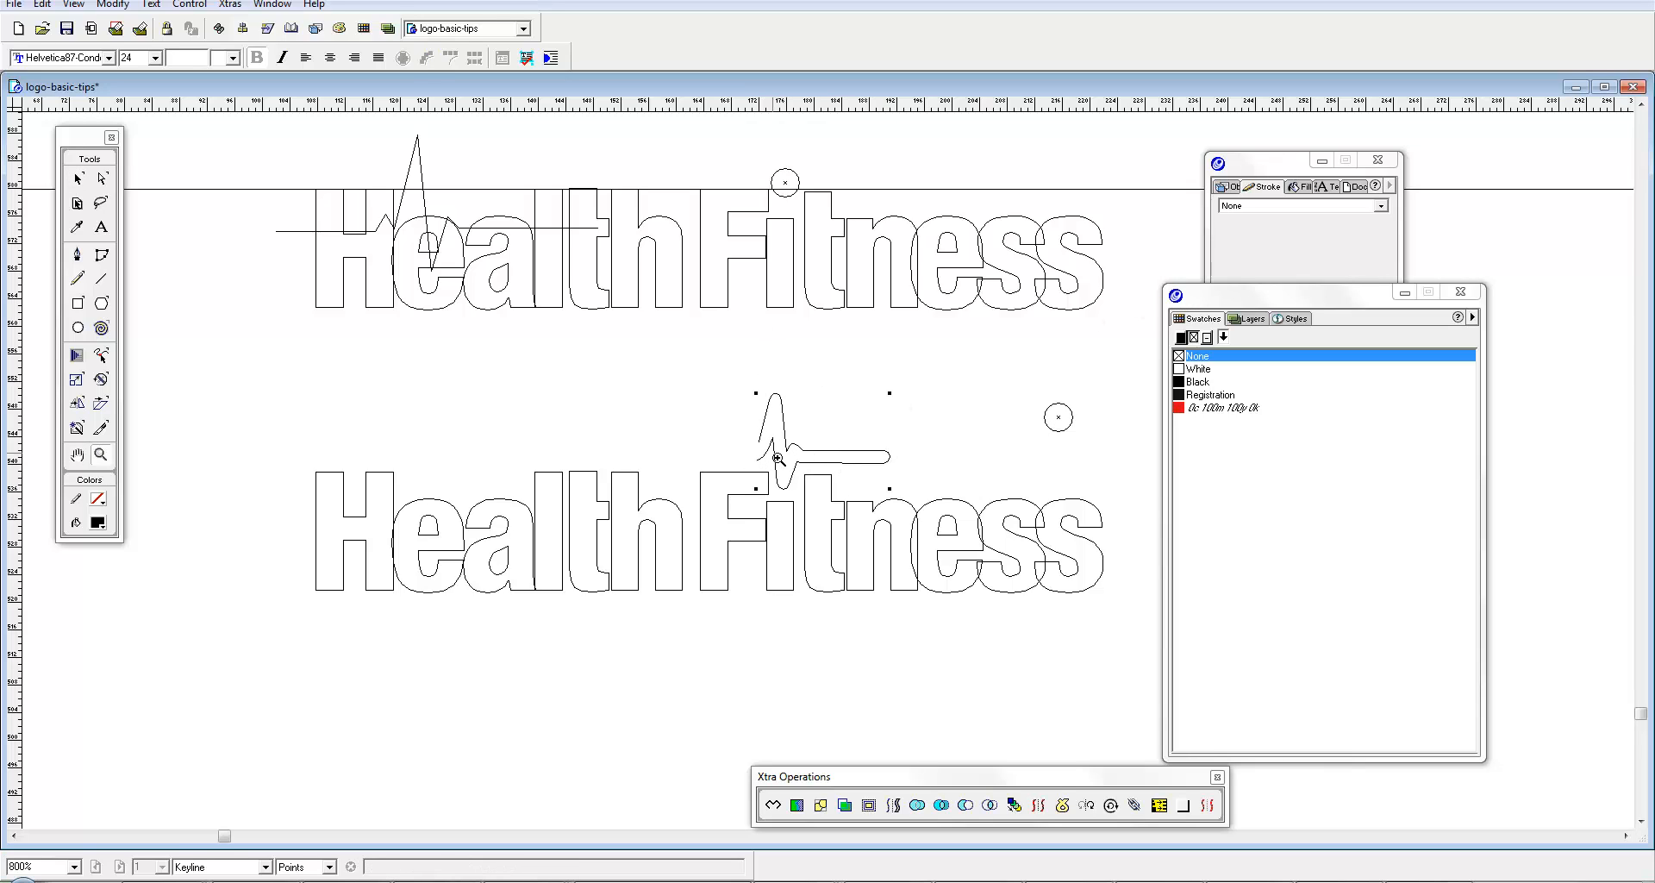
click(773, 453)
click(802, 449)
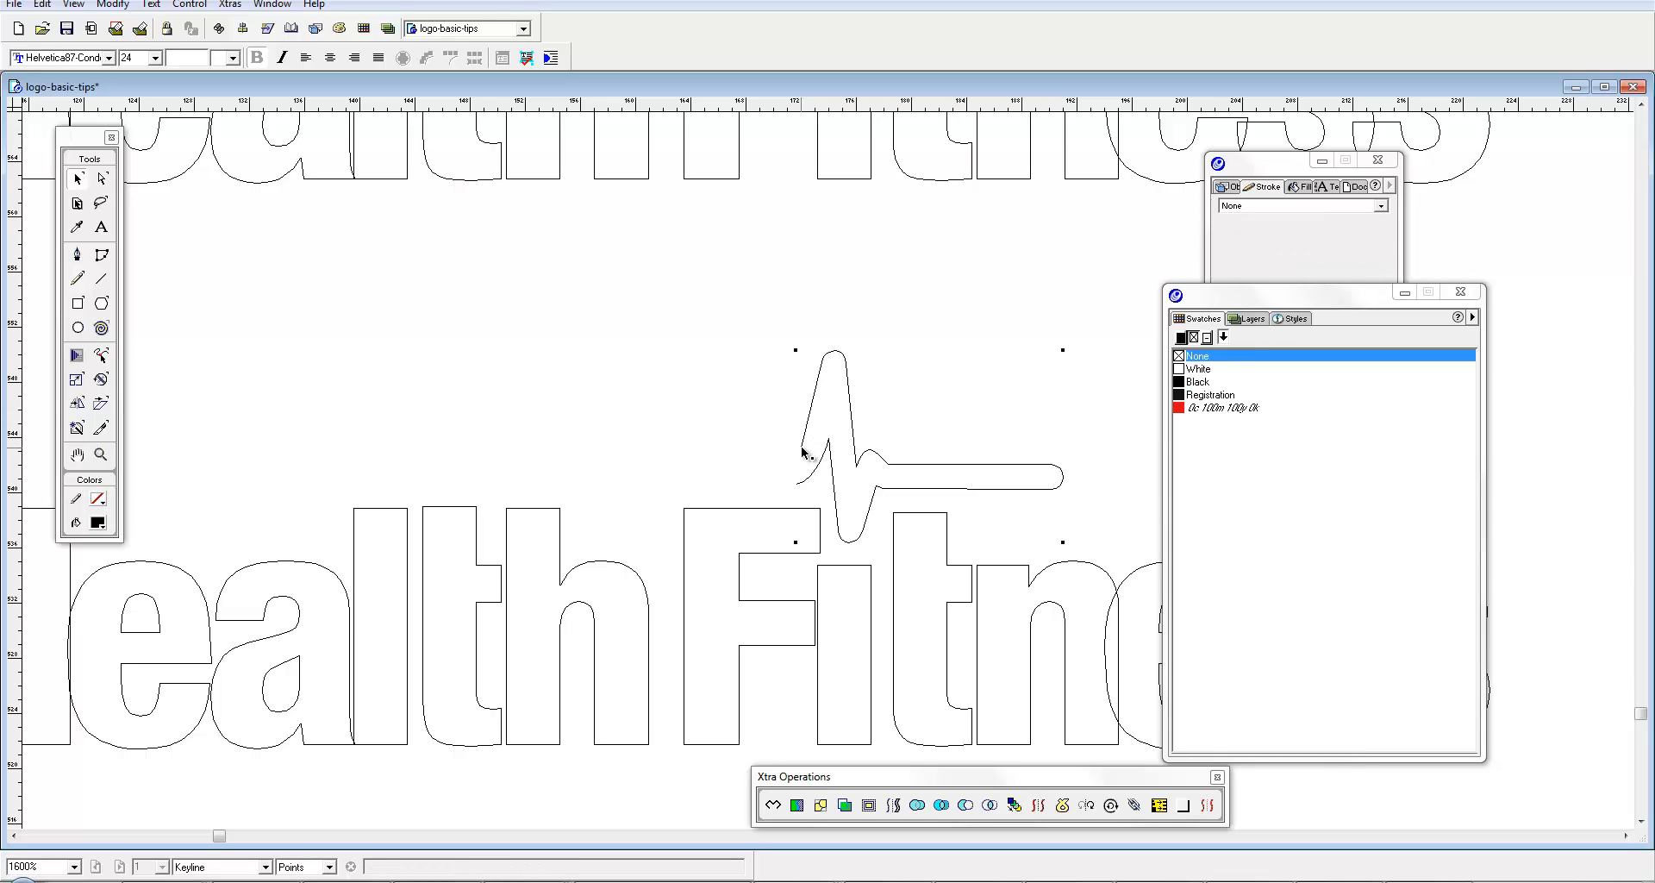
drag(802, 450, 757, 480)
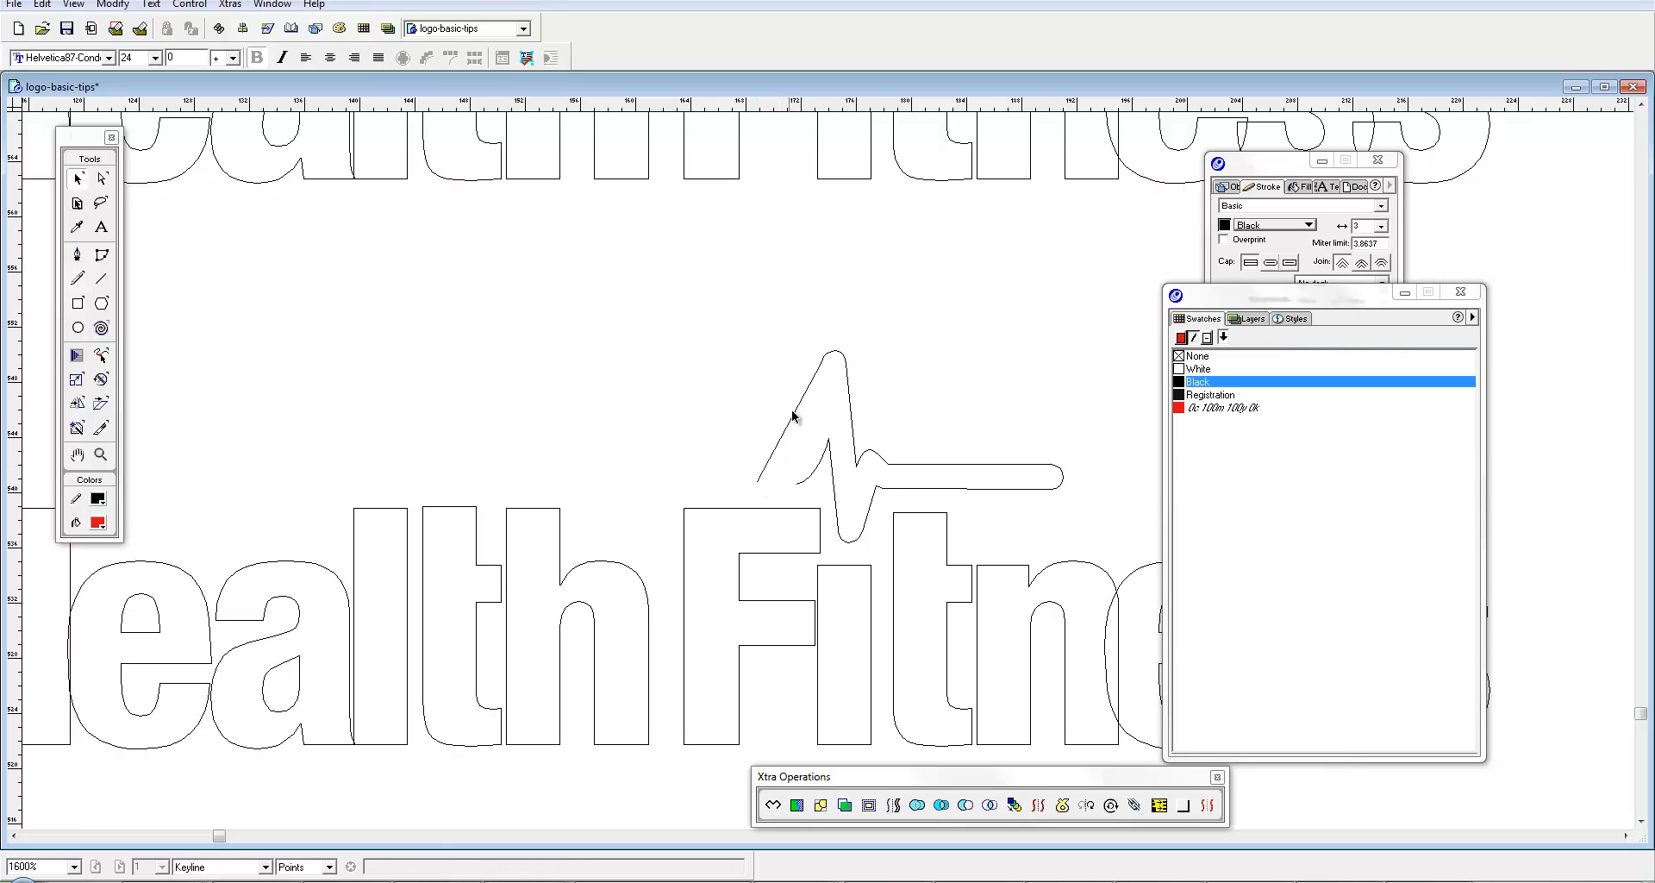
mouse_move(794, 415)
mouse_down()
mouse_move(796, 484)
mouse_move(753, 481)
mouse_move(810, 474)
mouse_up()
click(803, 476)
click(894, 505)
Step: Fill the small heartbeat outline above the lower Fitness lettering with the red 0c 100m 100y 0k swatch
ctrl+alt+click(901, 493)
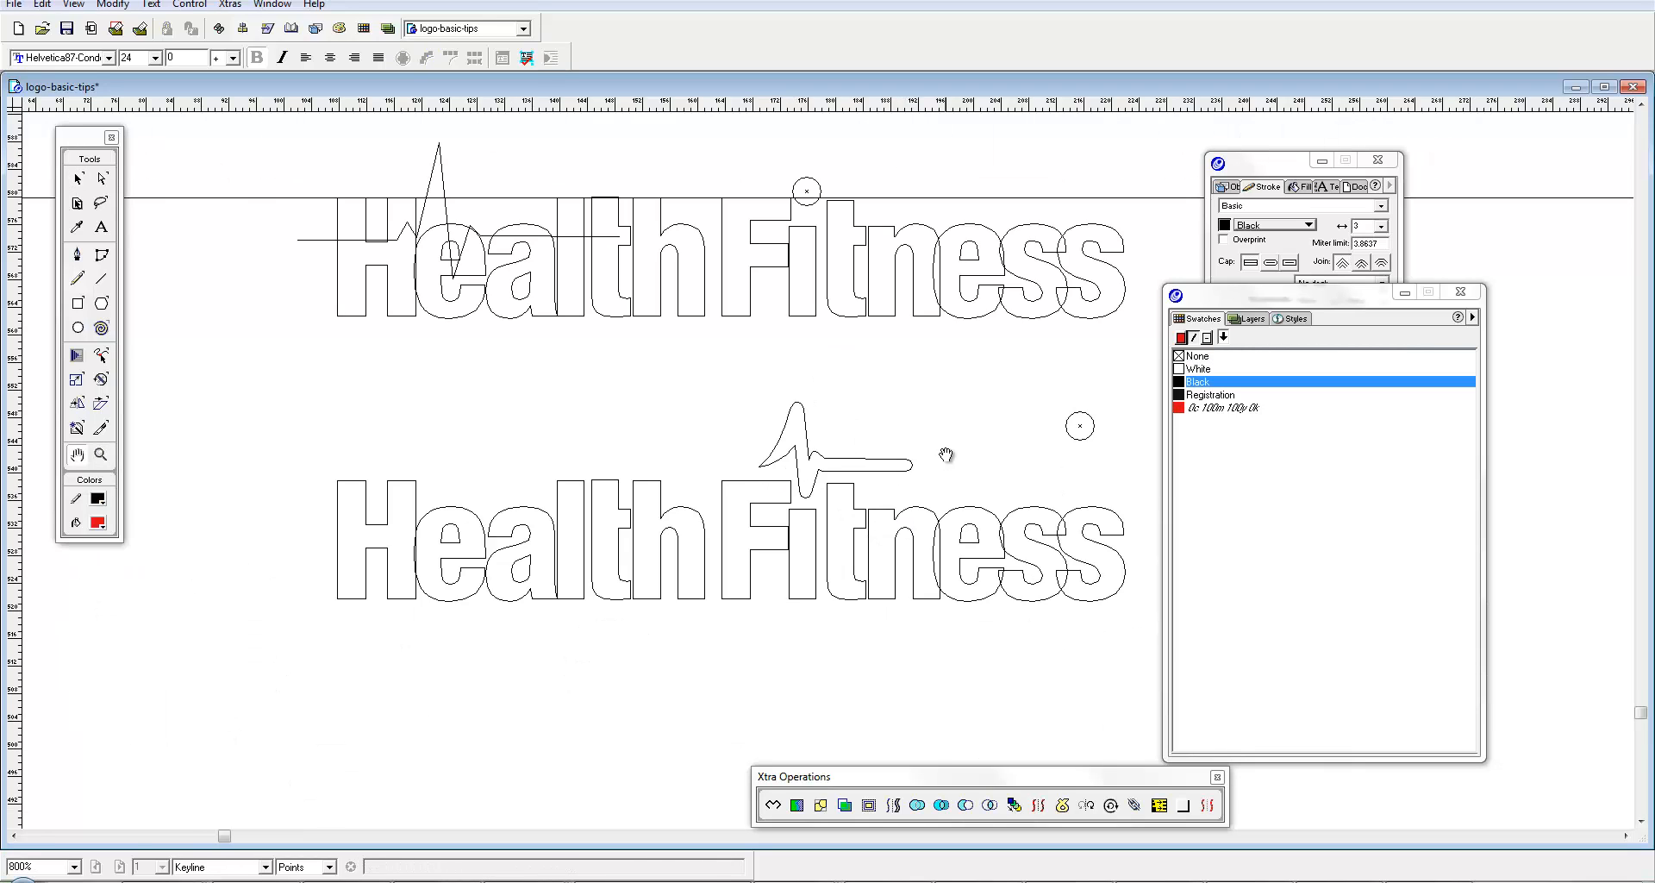
drag(945, 455, 844, 468)
click(833, 472)
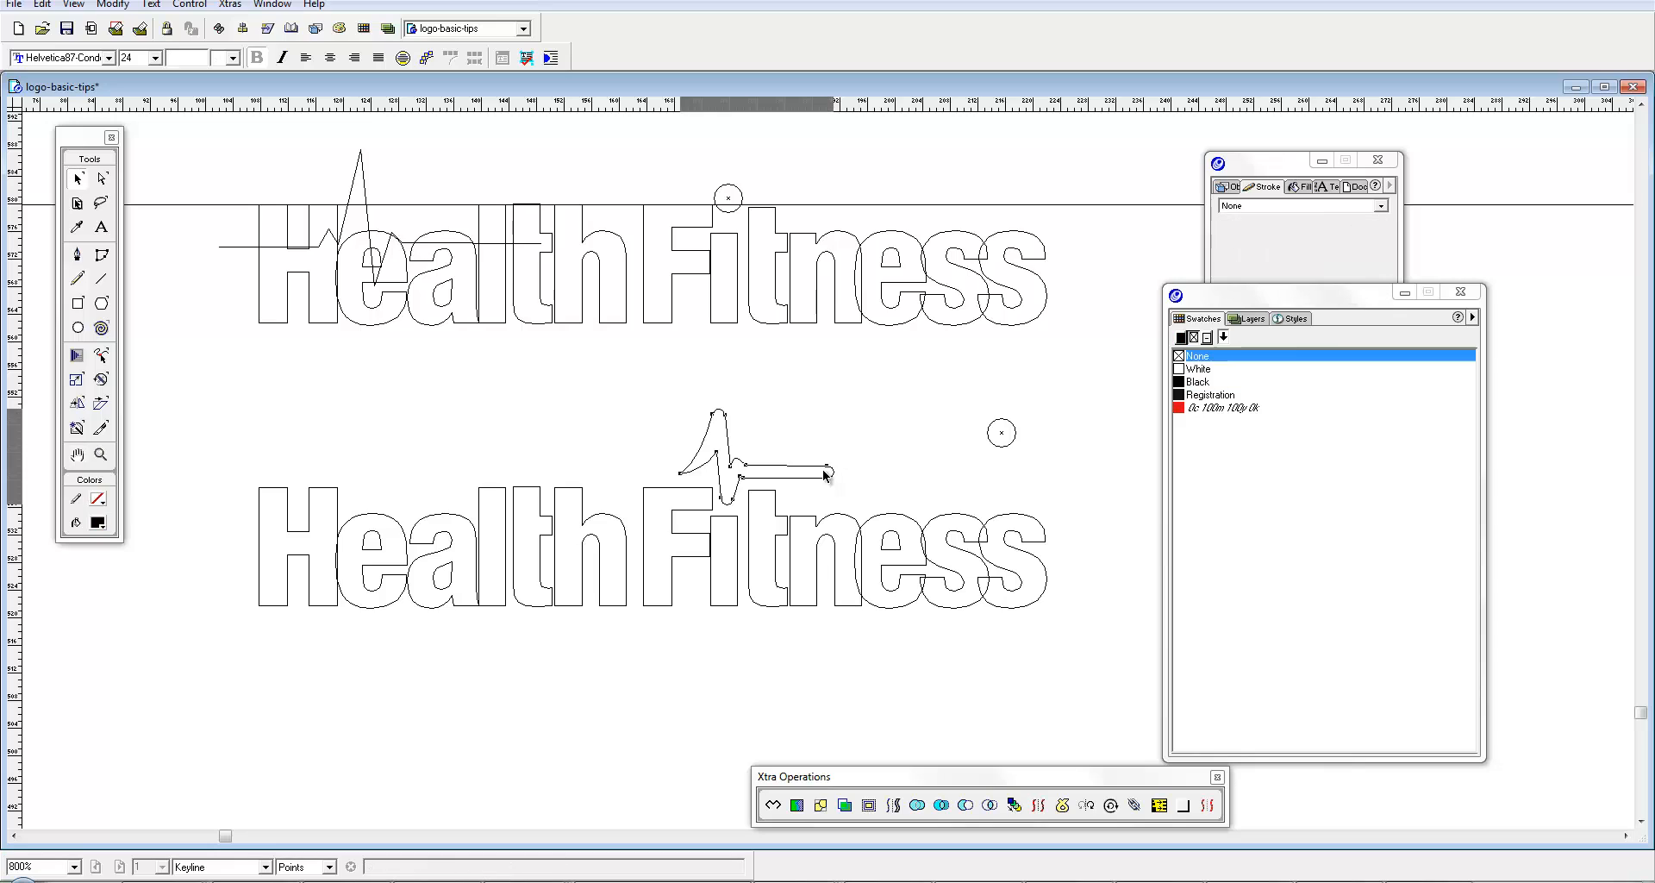
click(1195, 408)
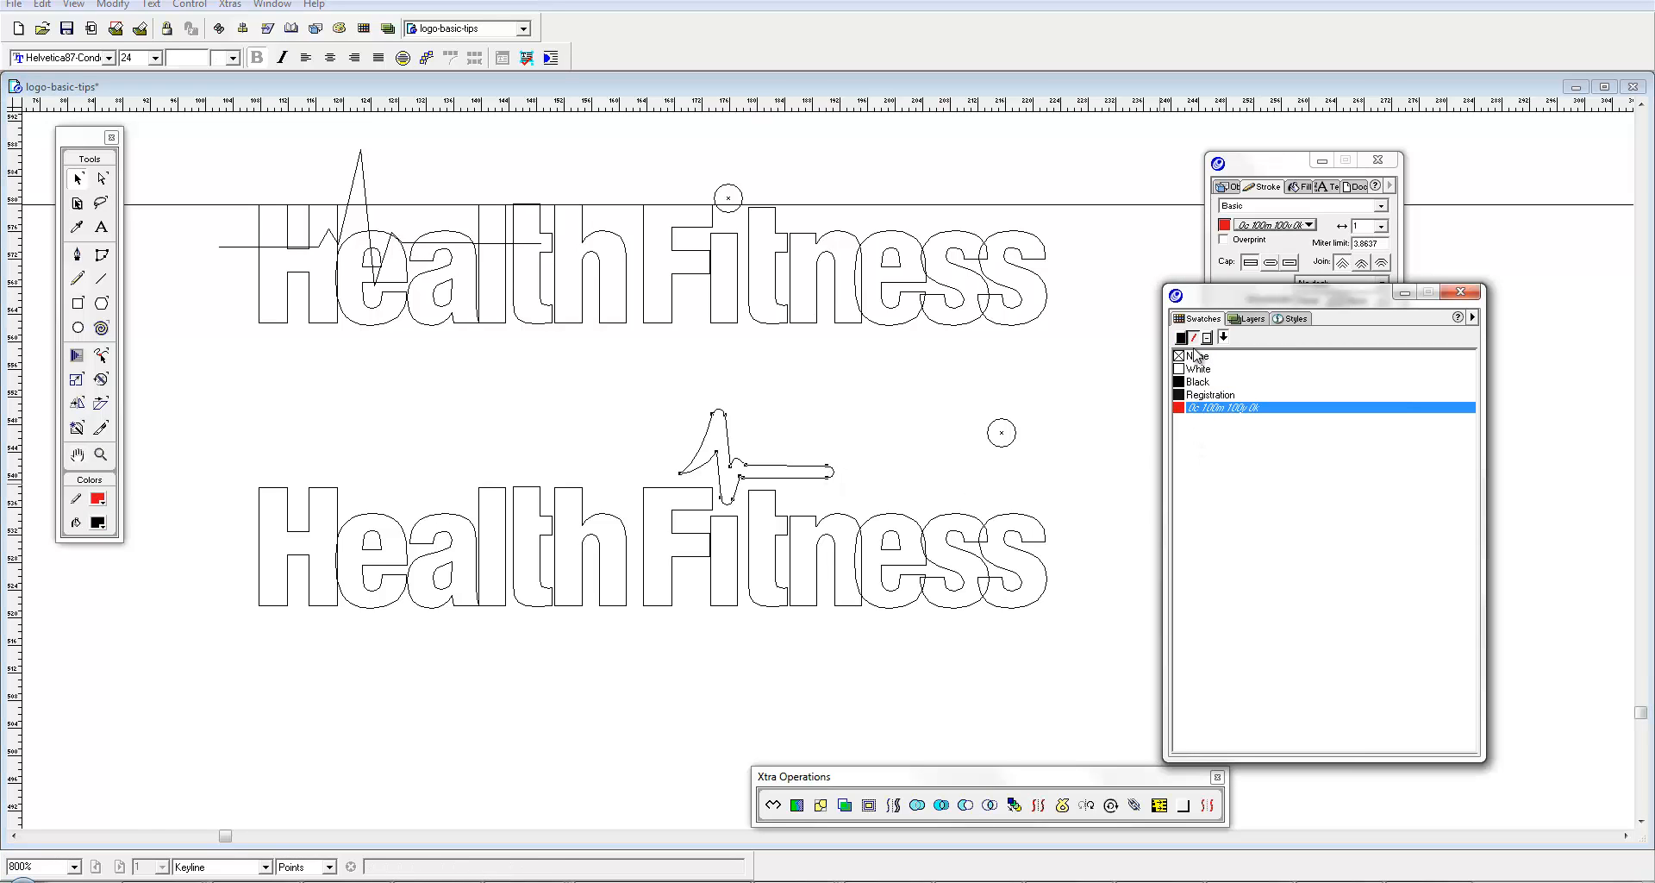
key(ctrl+z)
click(1182, 337)
click(1194, 408)
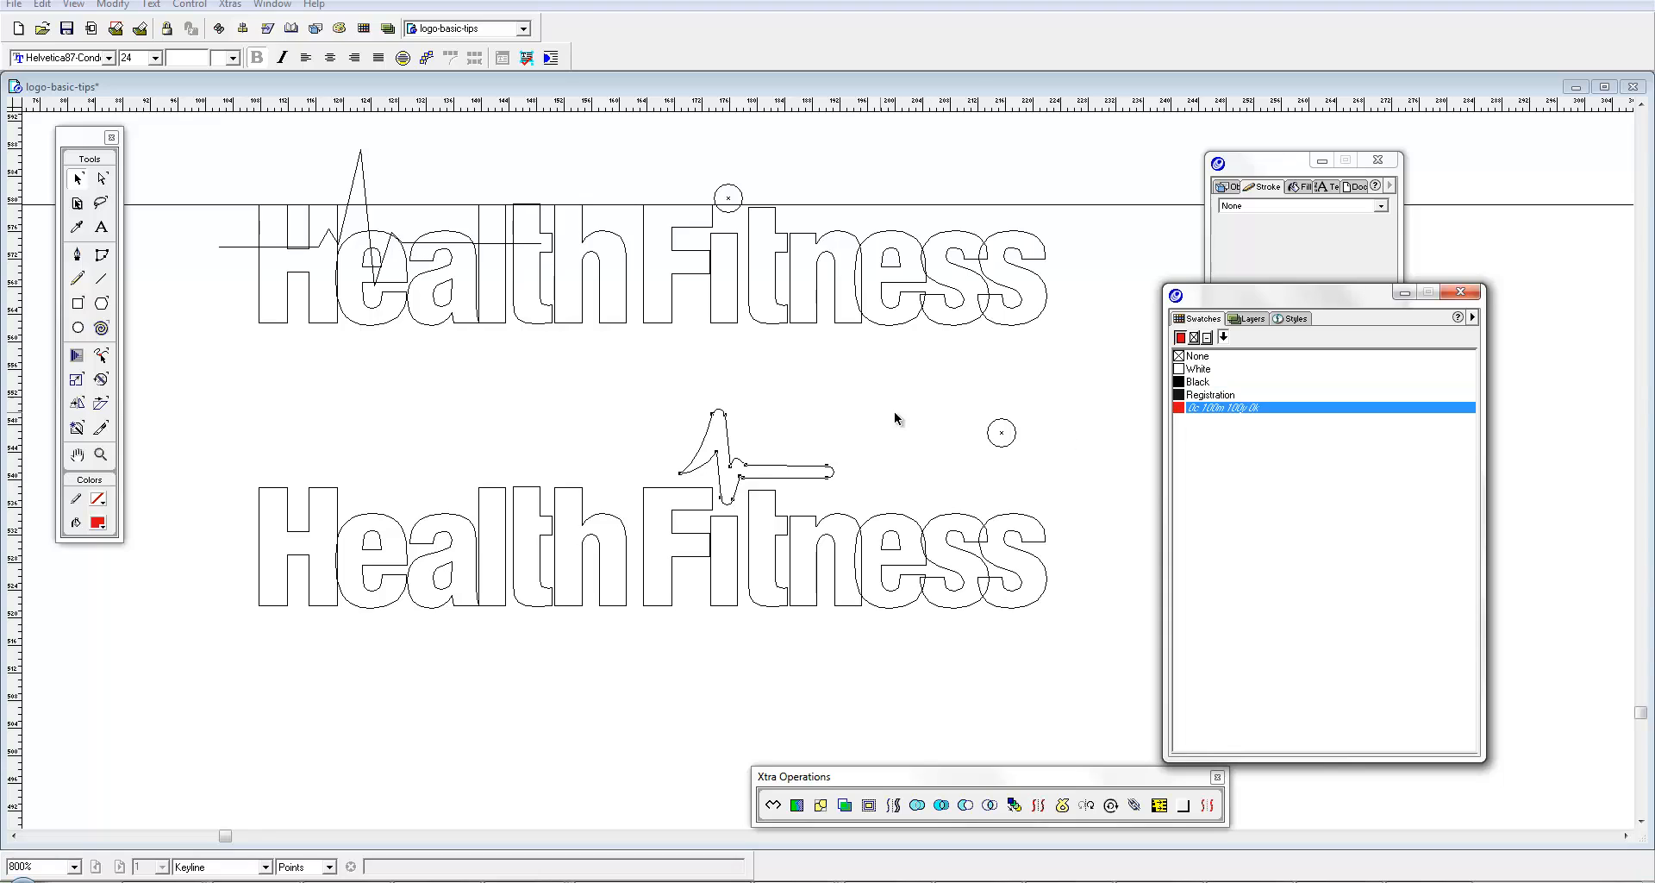
Step: Switch the view from Keyline to Flash Anti-alias to show the logos in smooth full colour
key(ctrl+k)
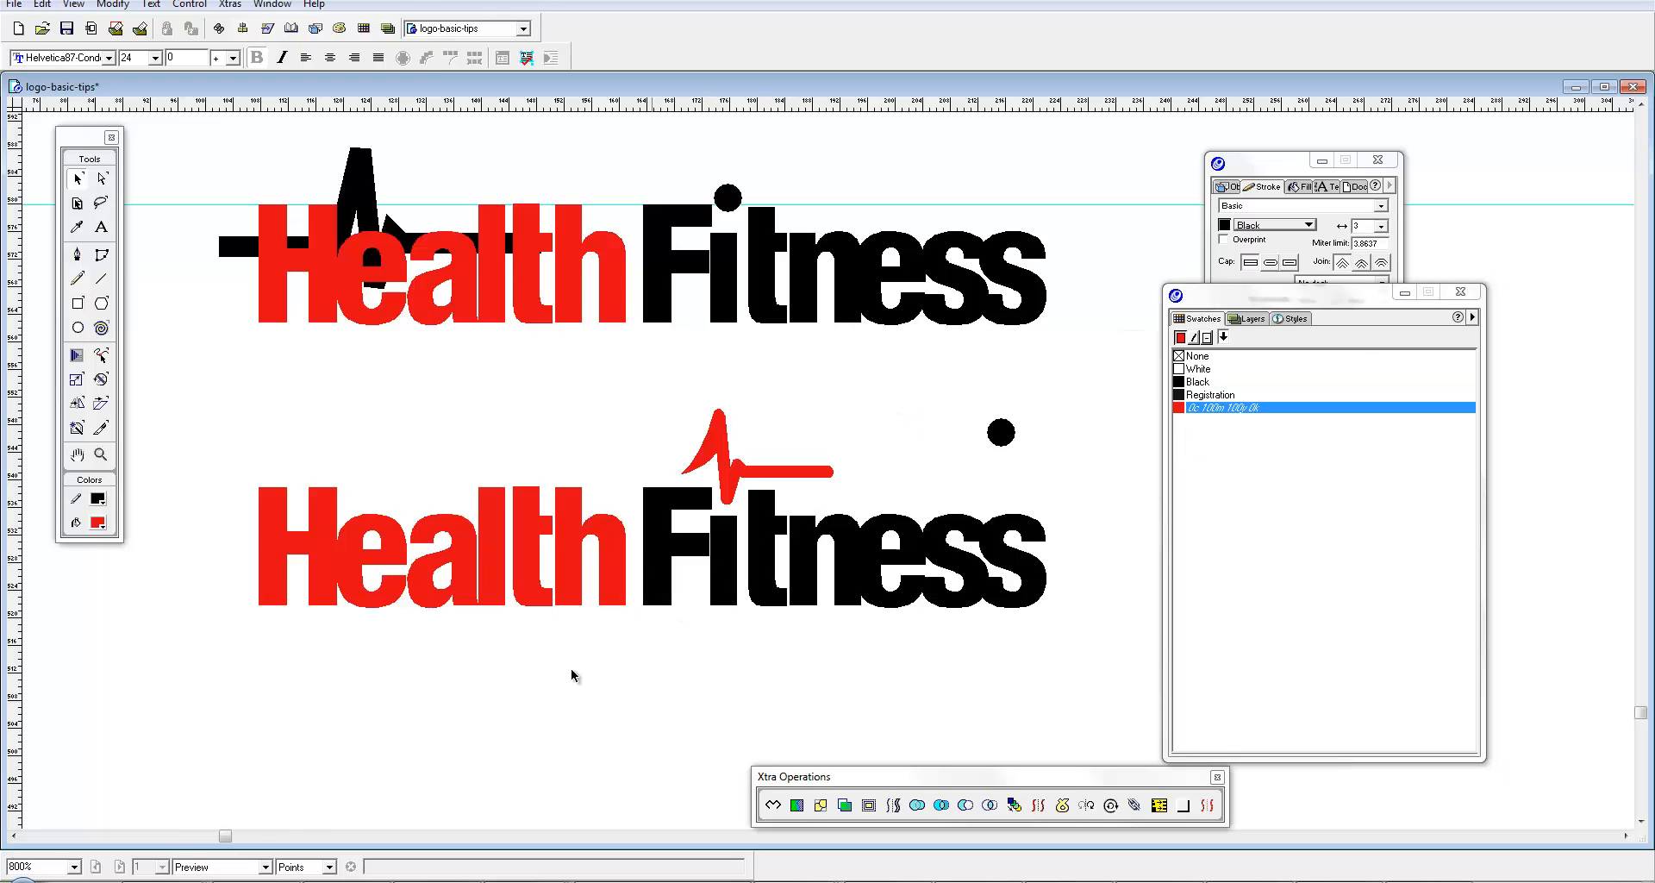
click(258, 868)
click(216, 852)
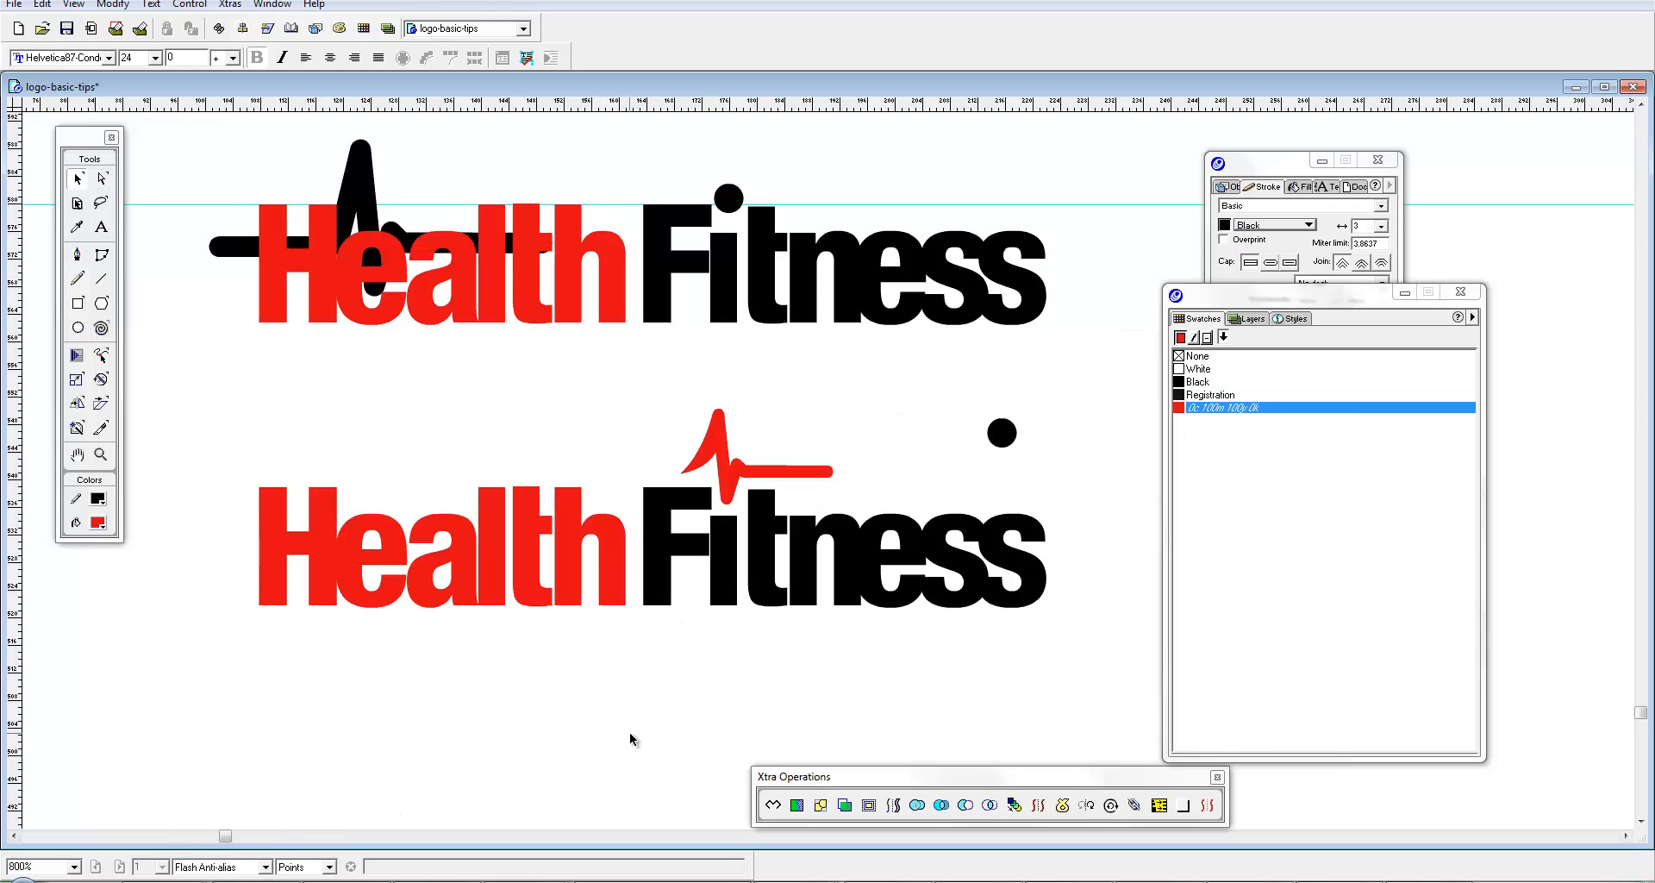
Step: Move the loose i dot to the empty area below the lower wordmark and save the document
ctrl+alt+click(838, 520)
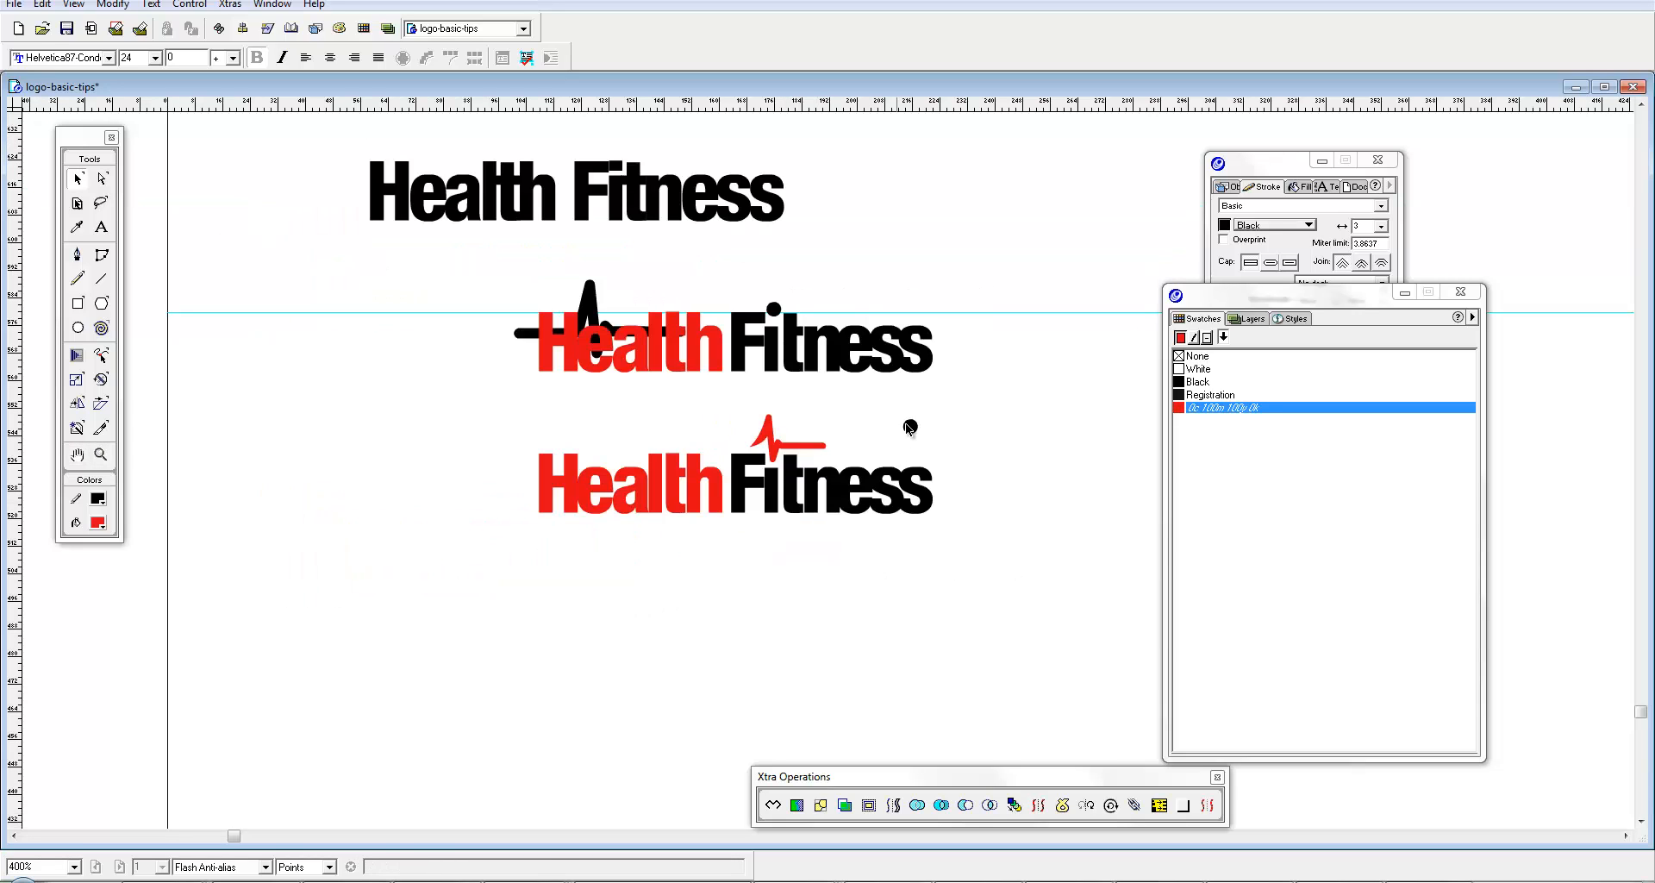
drag(910, 426, 884, 659)
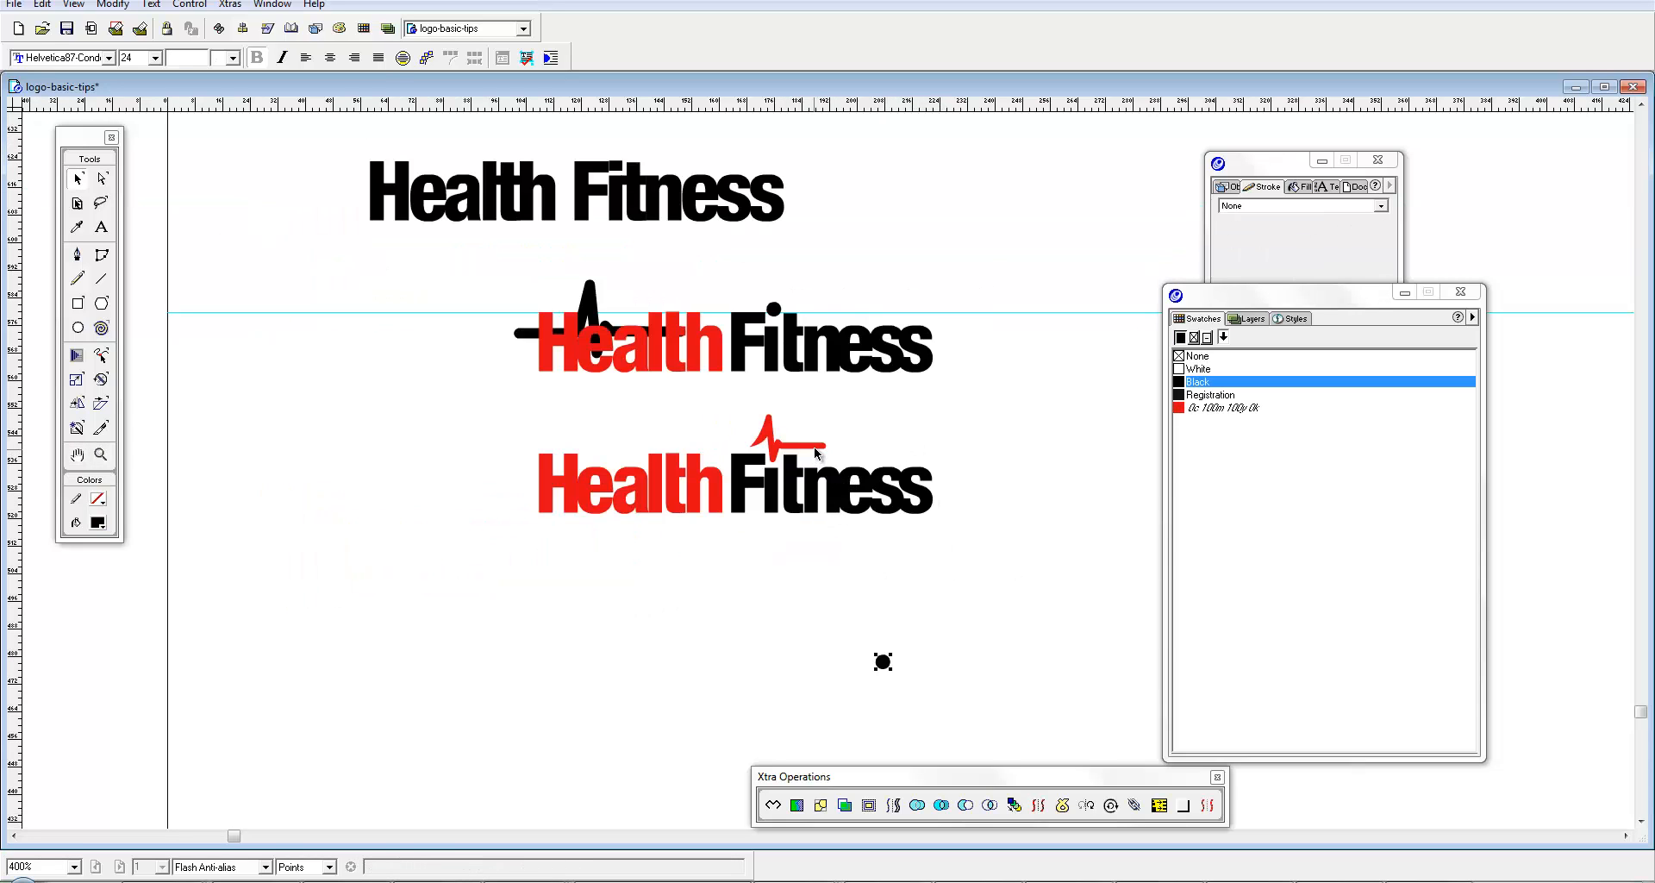
click(797, 460)
ctrl+click(797, 459)
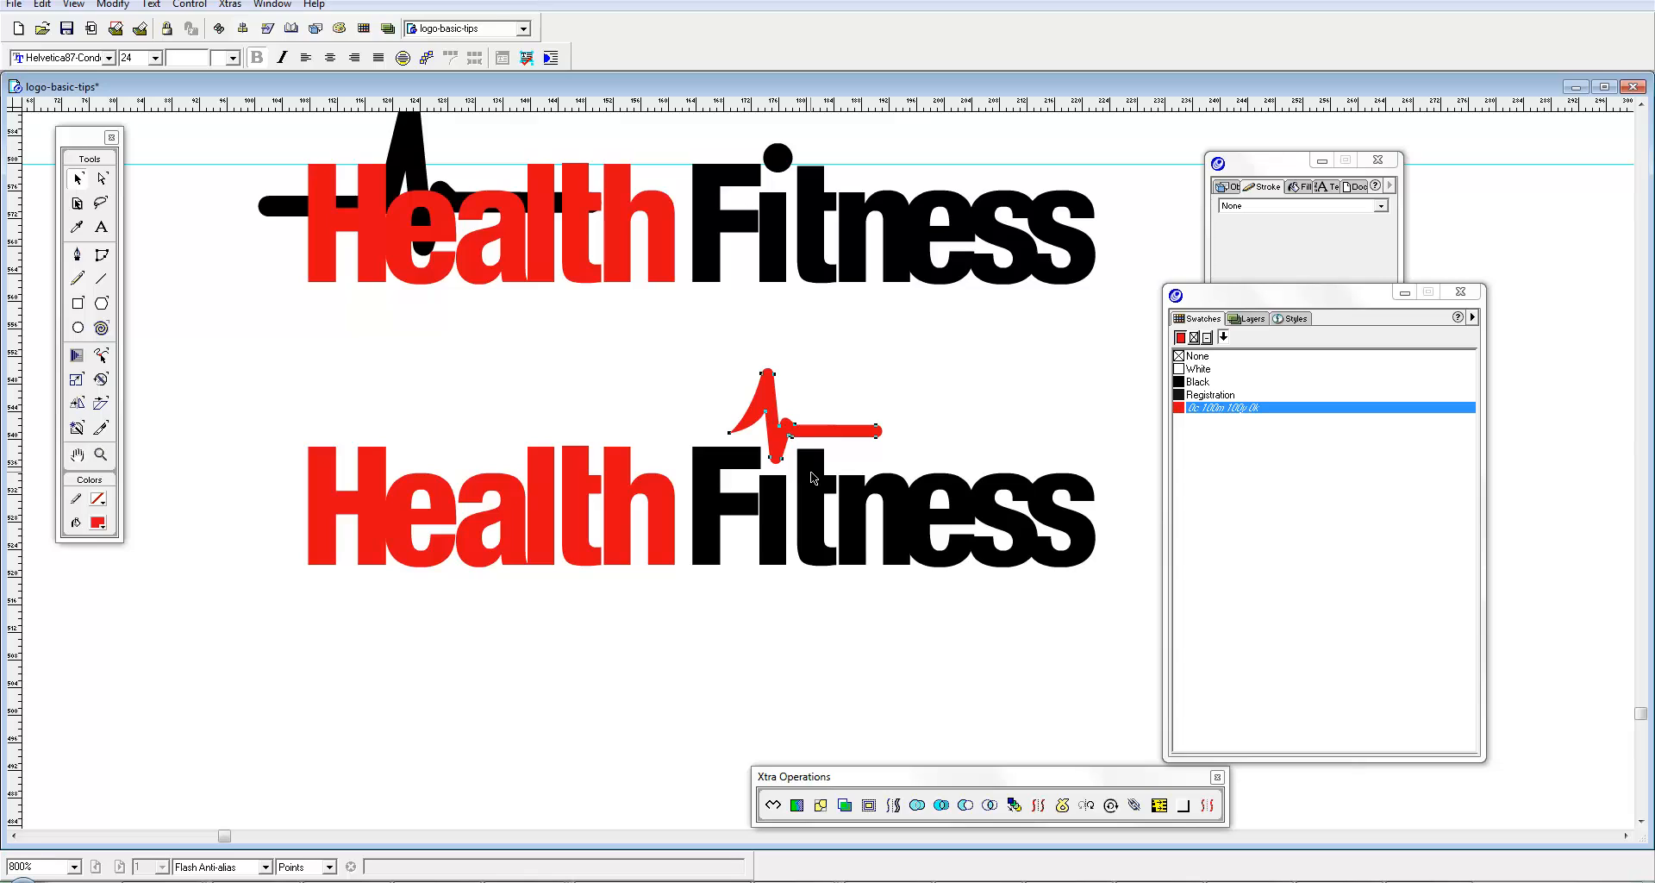
click(867, 377)
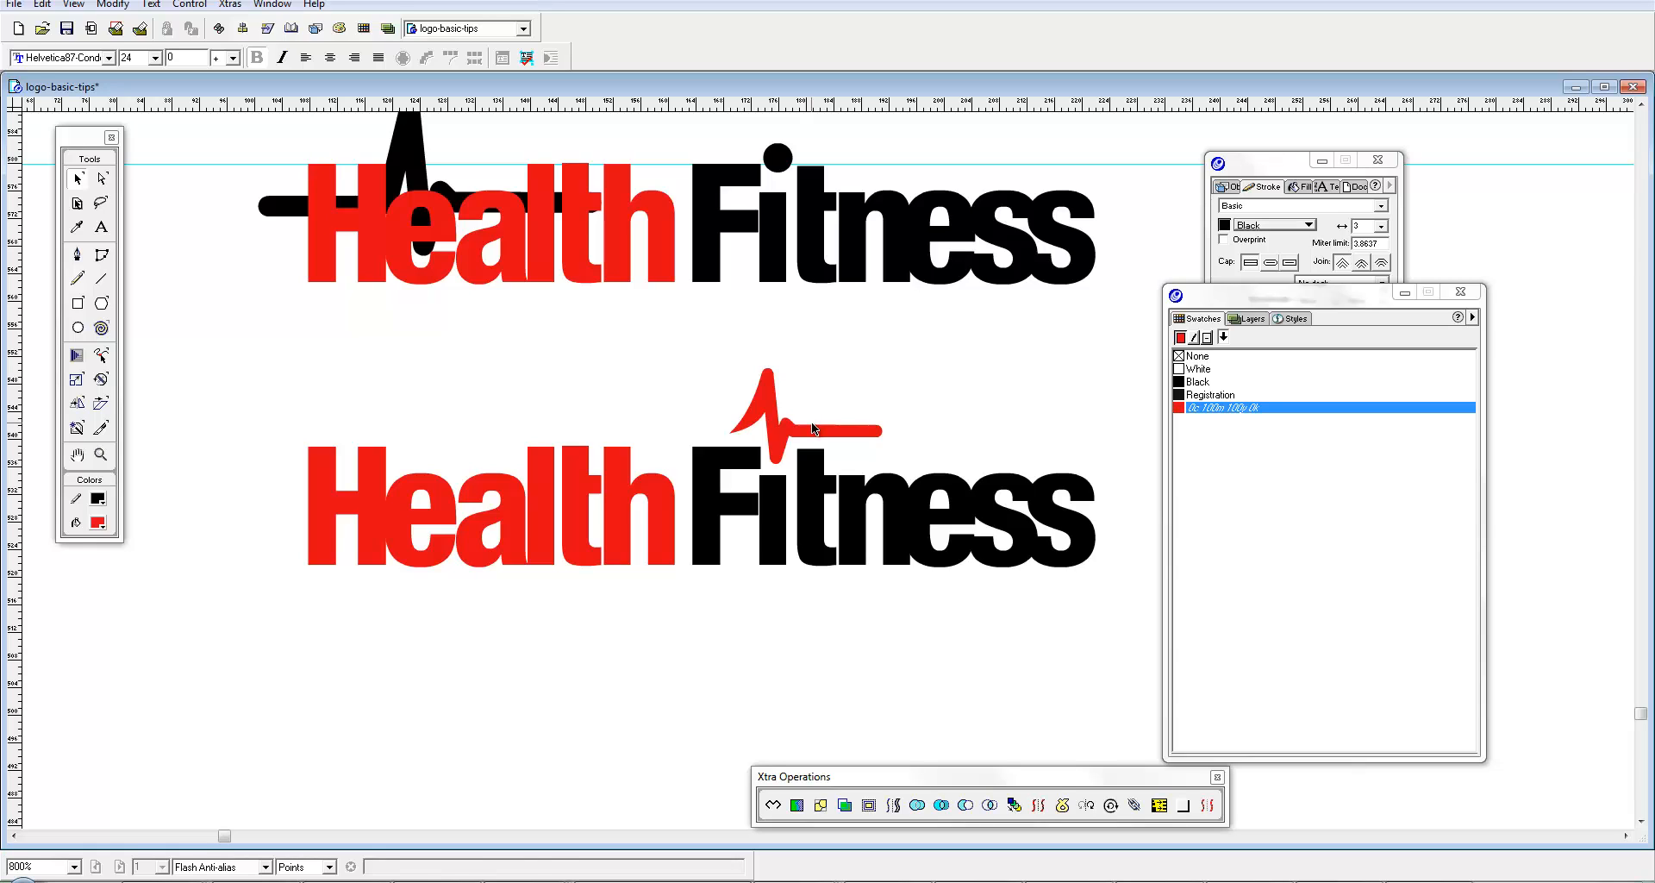
drag(811, 423, 811, 429)
key(Tab)
ctrl+alt+click(838, 492)
drag(860, 480, 757, 510)
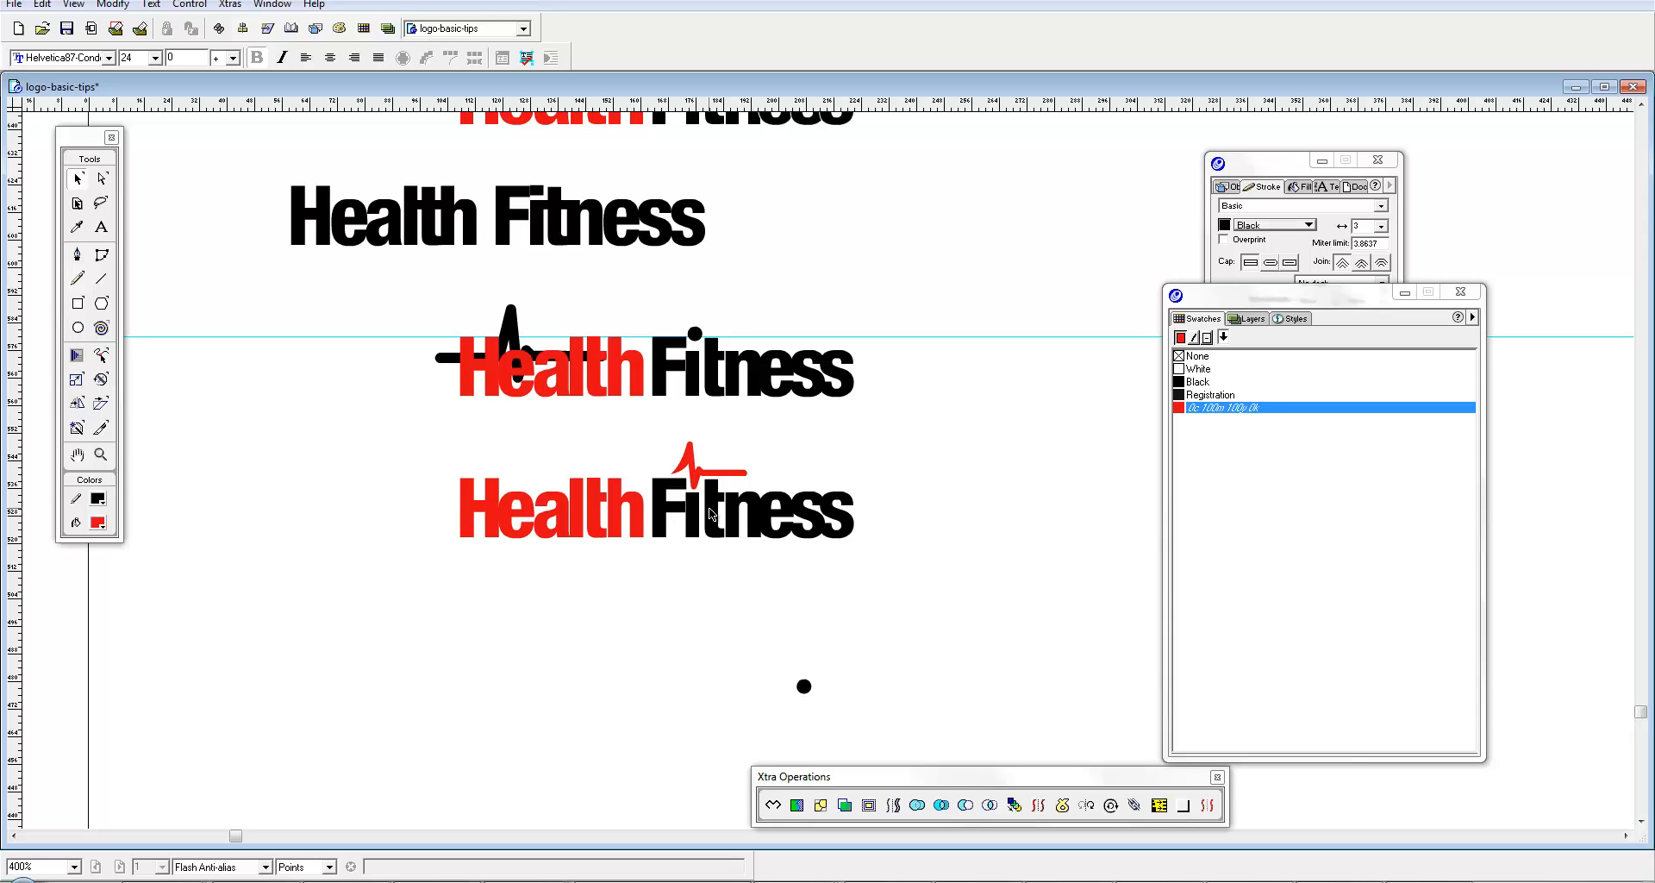
key(ctrl+s)
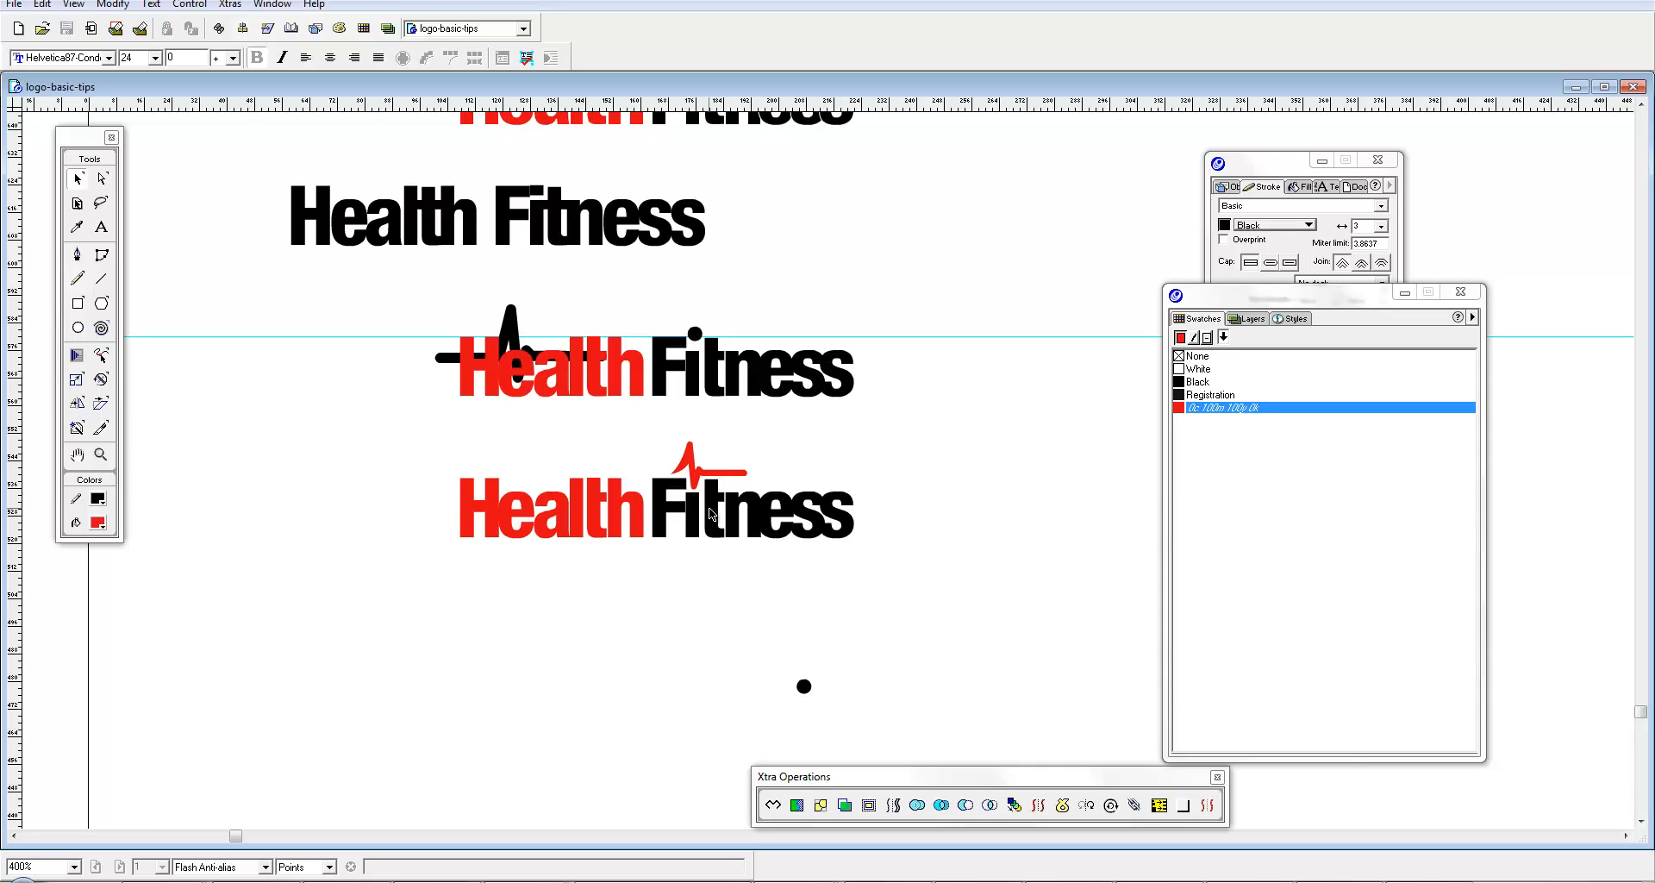
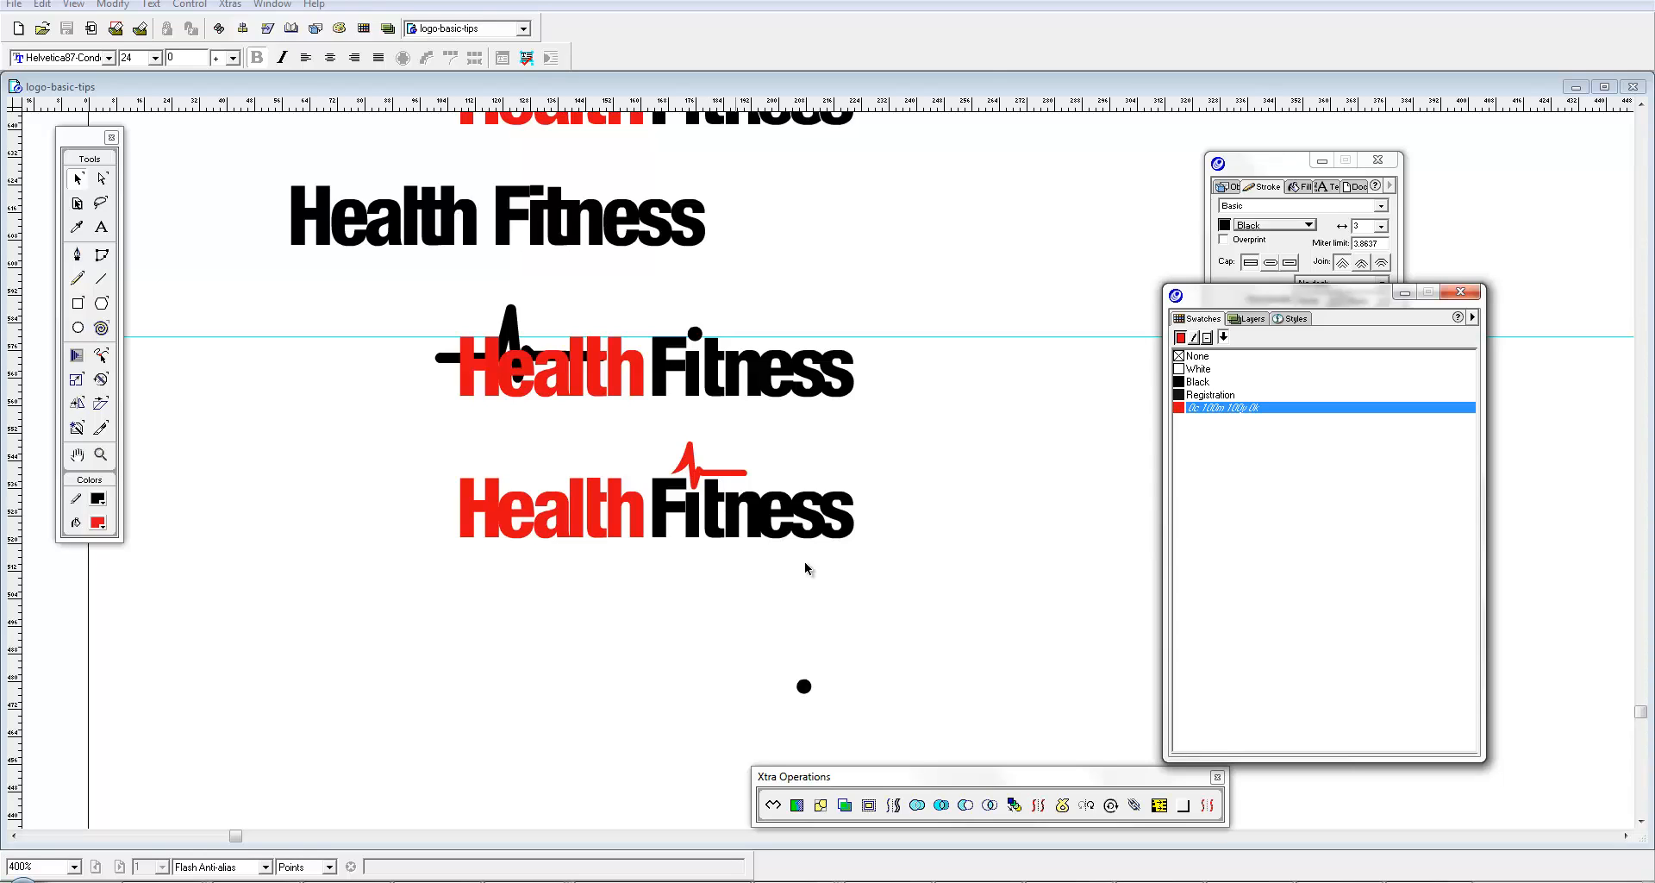
Step: Duplicate the red-and-black wordmark with its heartbeat directly below the original, and move the loose dot farther out
drag(893, 585, 326, 439)
drag(503, 548, 419, 406)
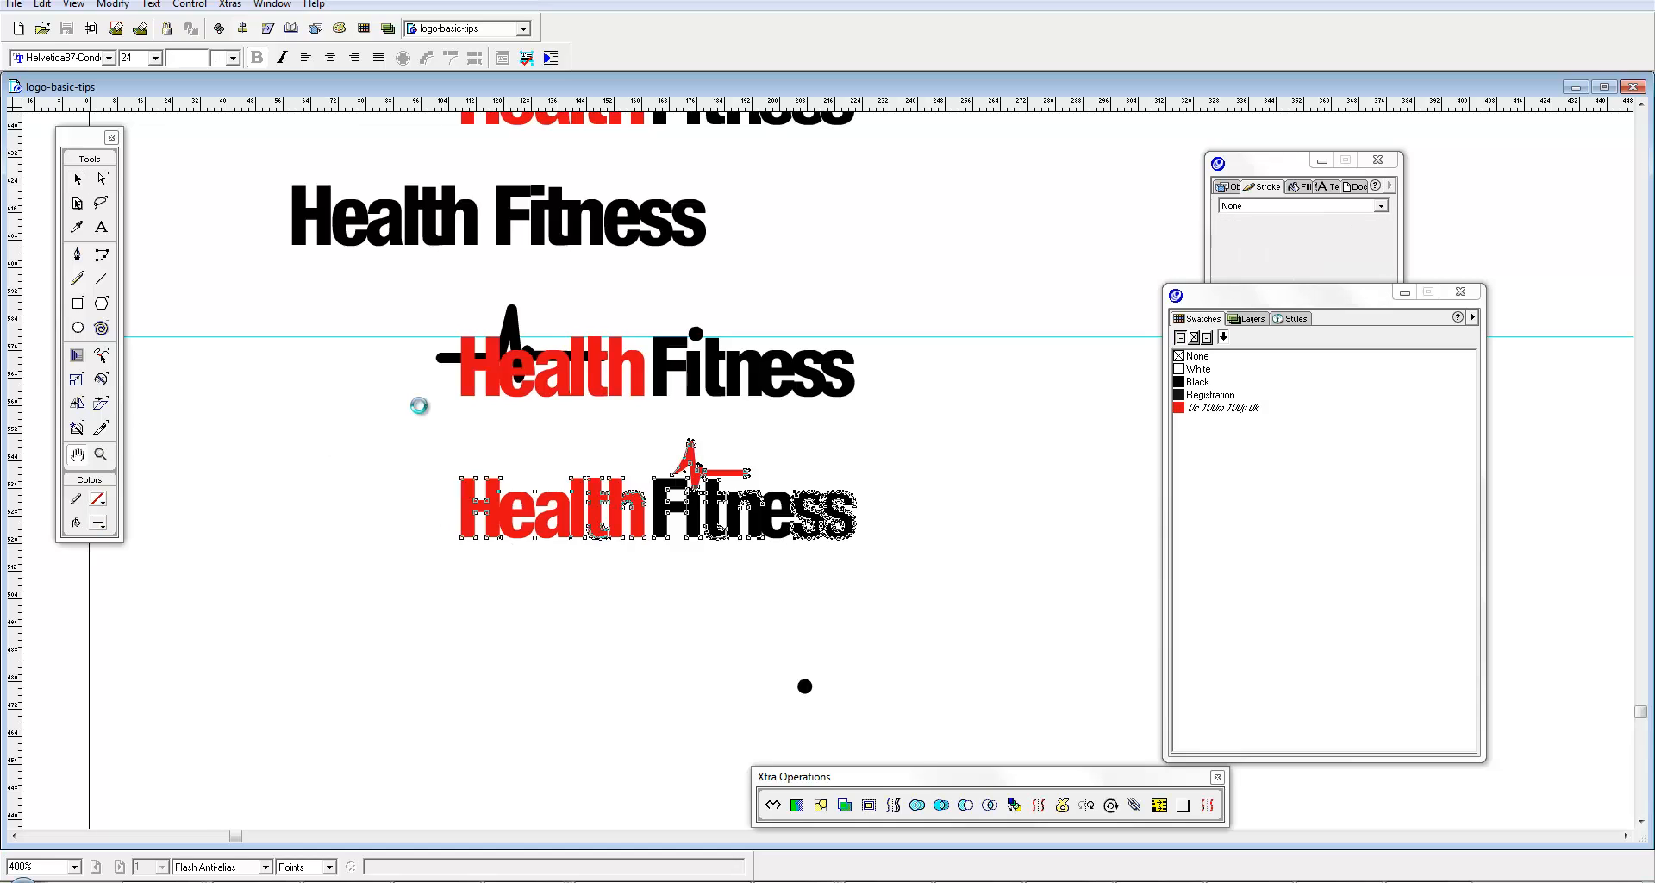
mouse_move(418, 403)
mouse_down()
mouse_move(524, 498)
mouse_move(522, 521)
mouse_up()
click(716, 545)
drag(719, 548, 853, 641)
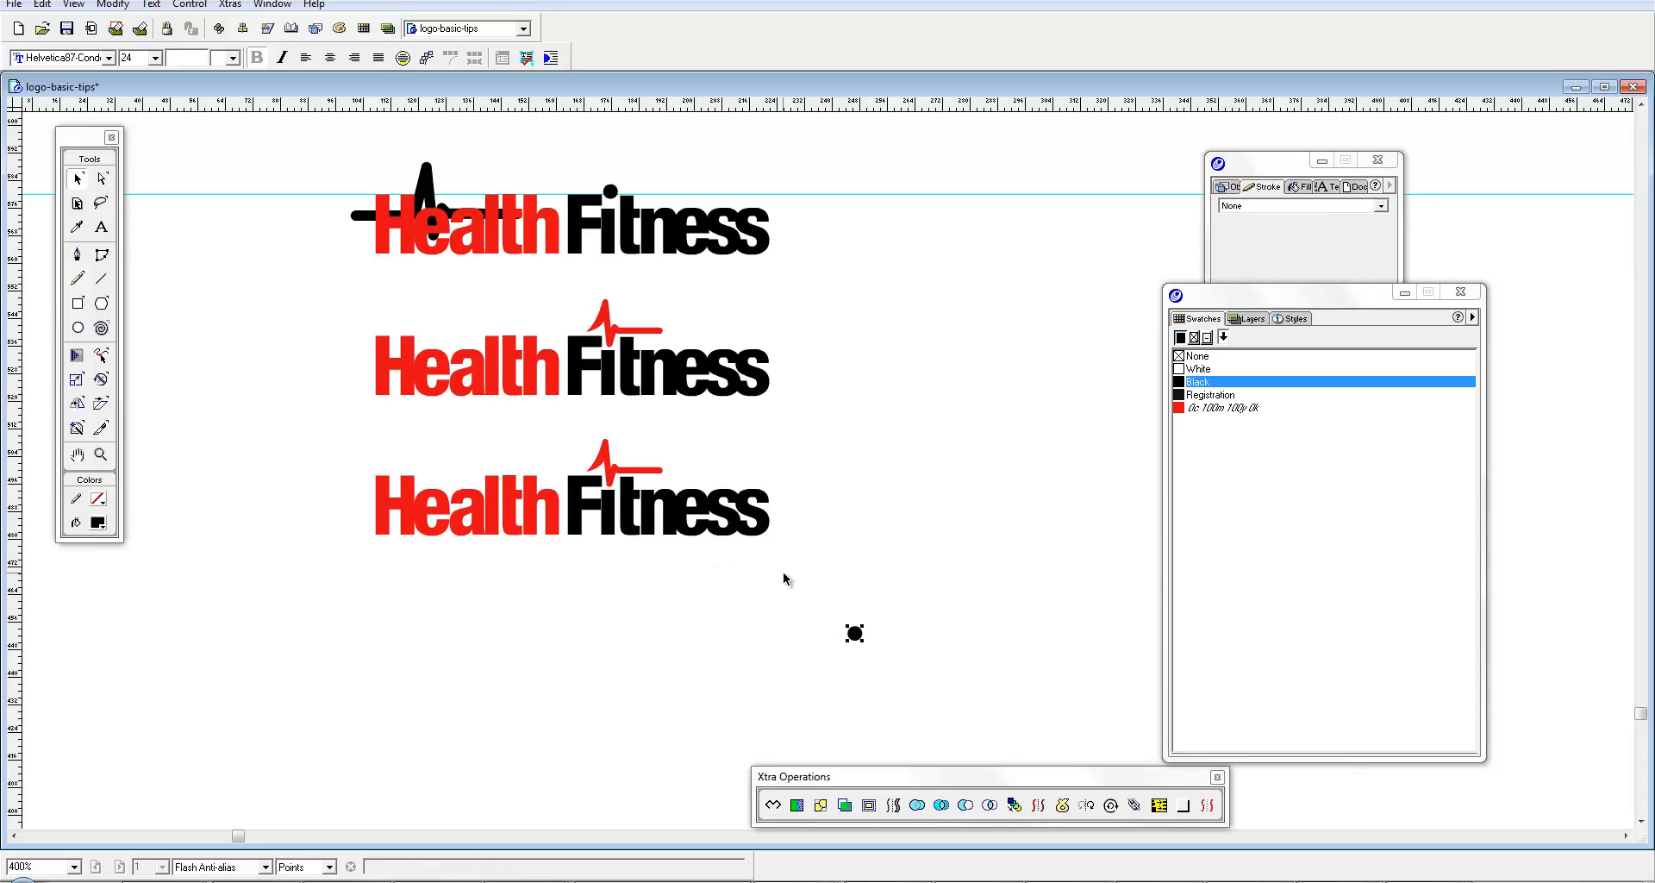
Step: Group the bottom copy's Fitness letters, stack them left-aligned under Health, and move the heartbeat above the start of Health
drag(782, 570, 577, 501)
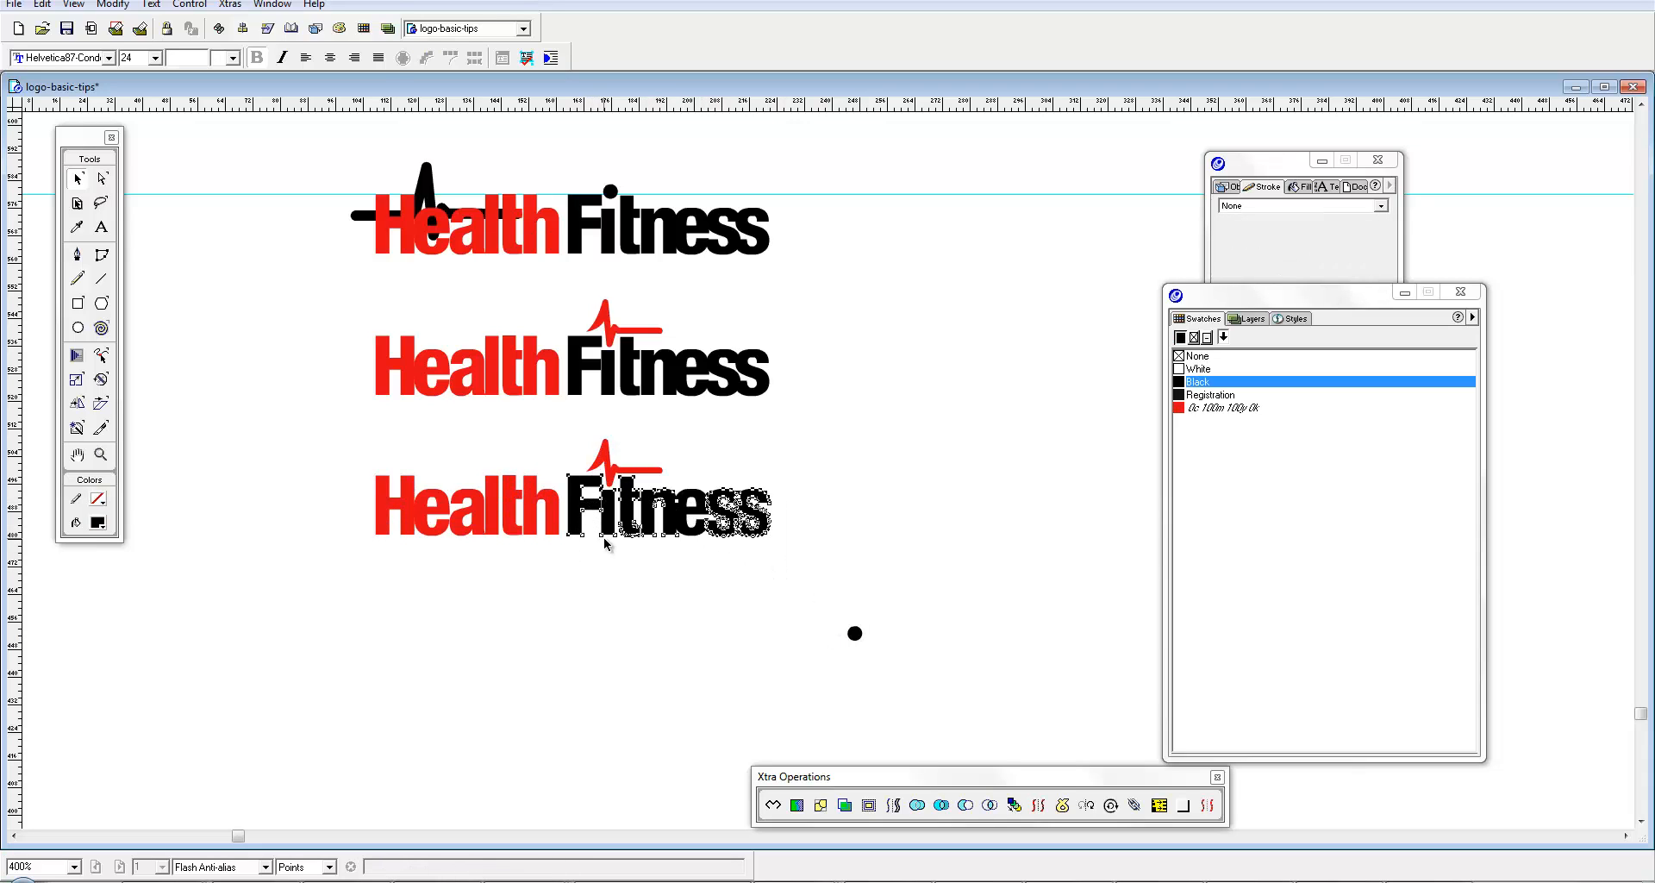
click(627, 538)
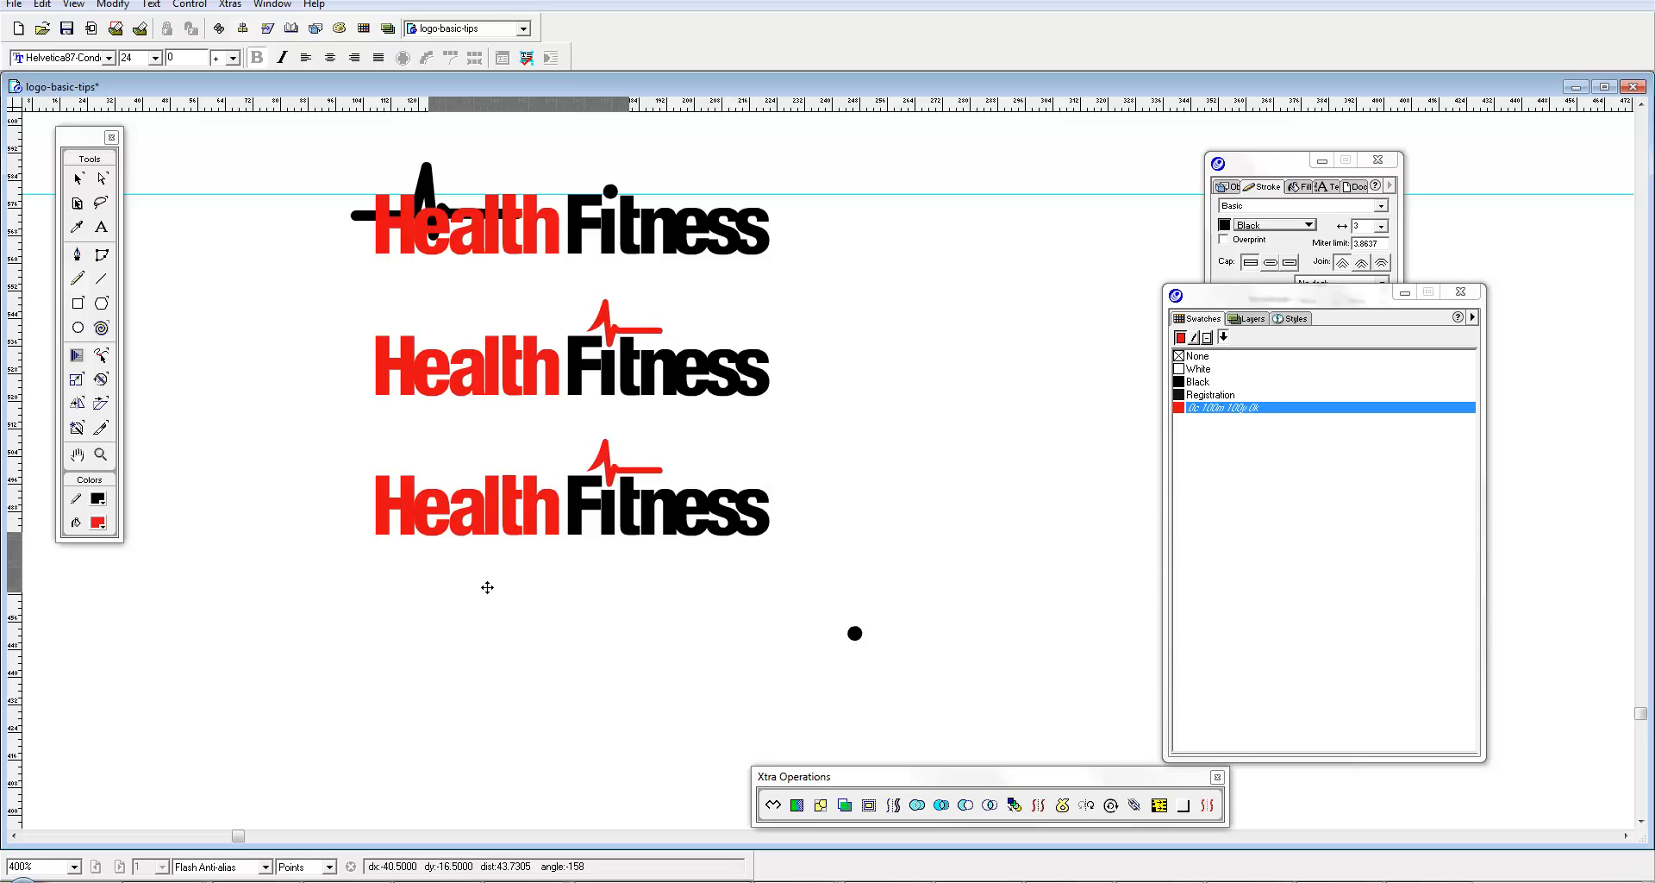
key(Delete)
key(ctrl+z)
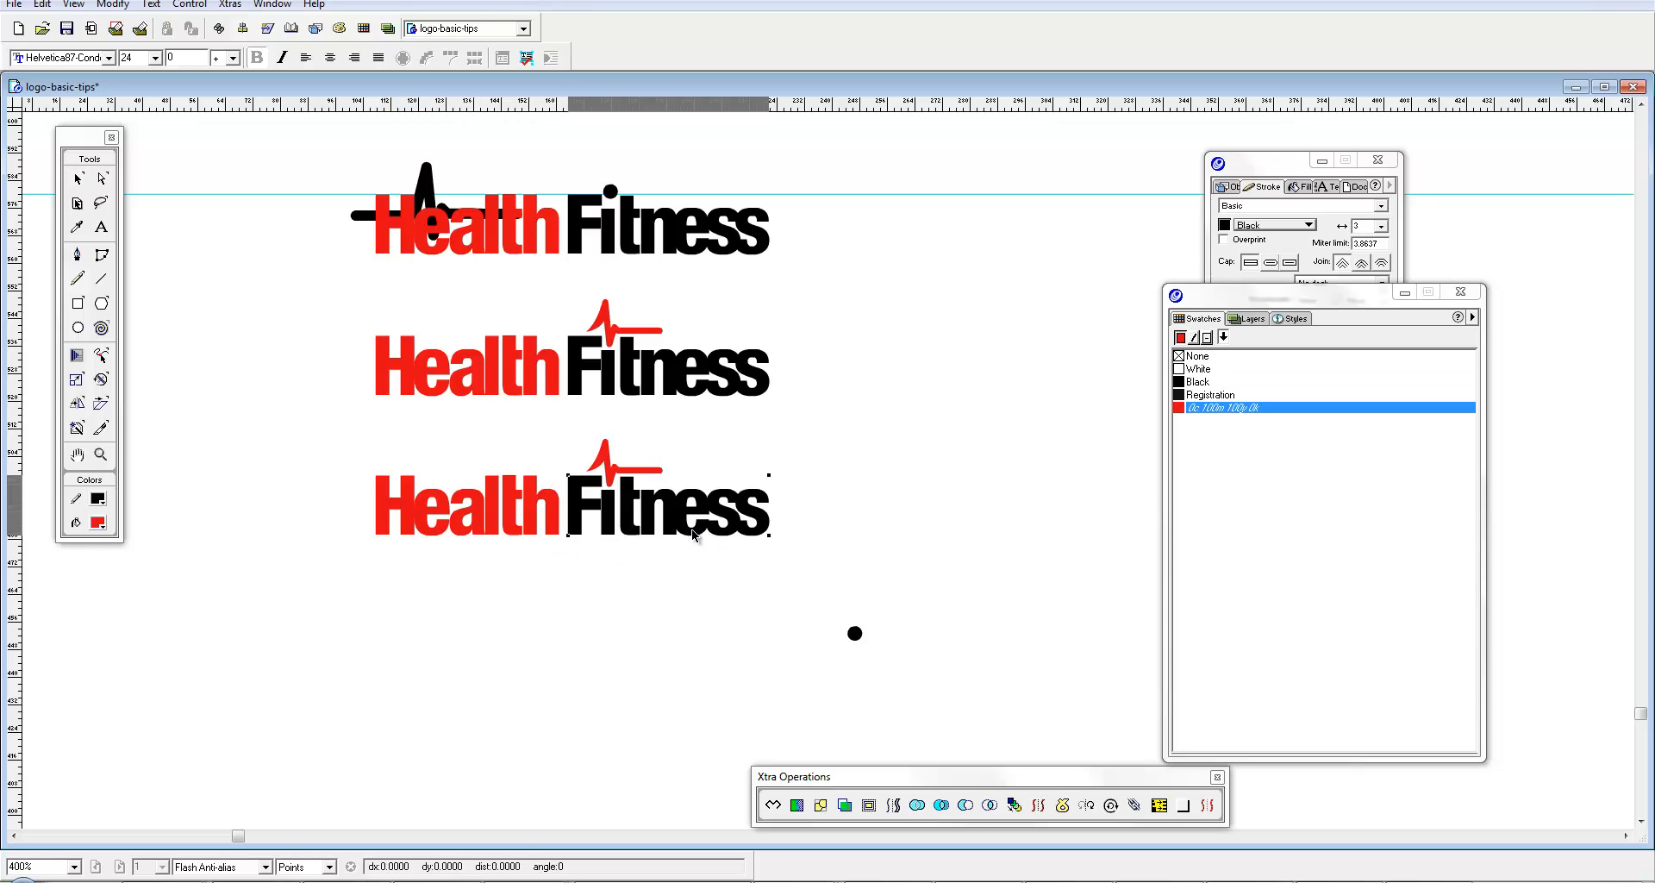
drag(694, 534, 502, 599)
mouse_move(617, 472)
mouse_down()
mouse_move(595, 520)
mouse_move(487, 537)
mouse_move(426, 458)
mouse_move(434, 471)
mouse_up()
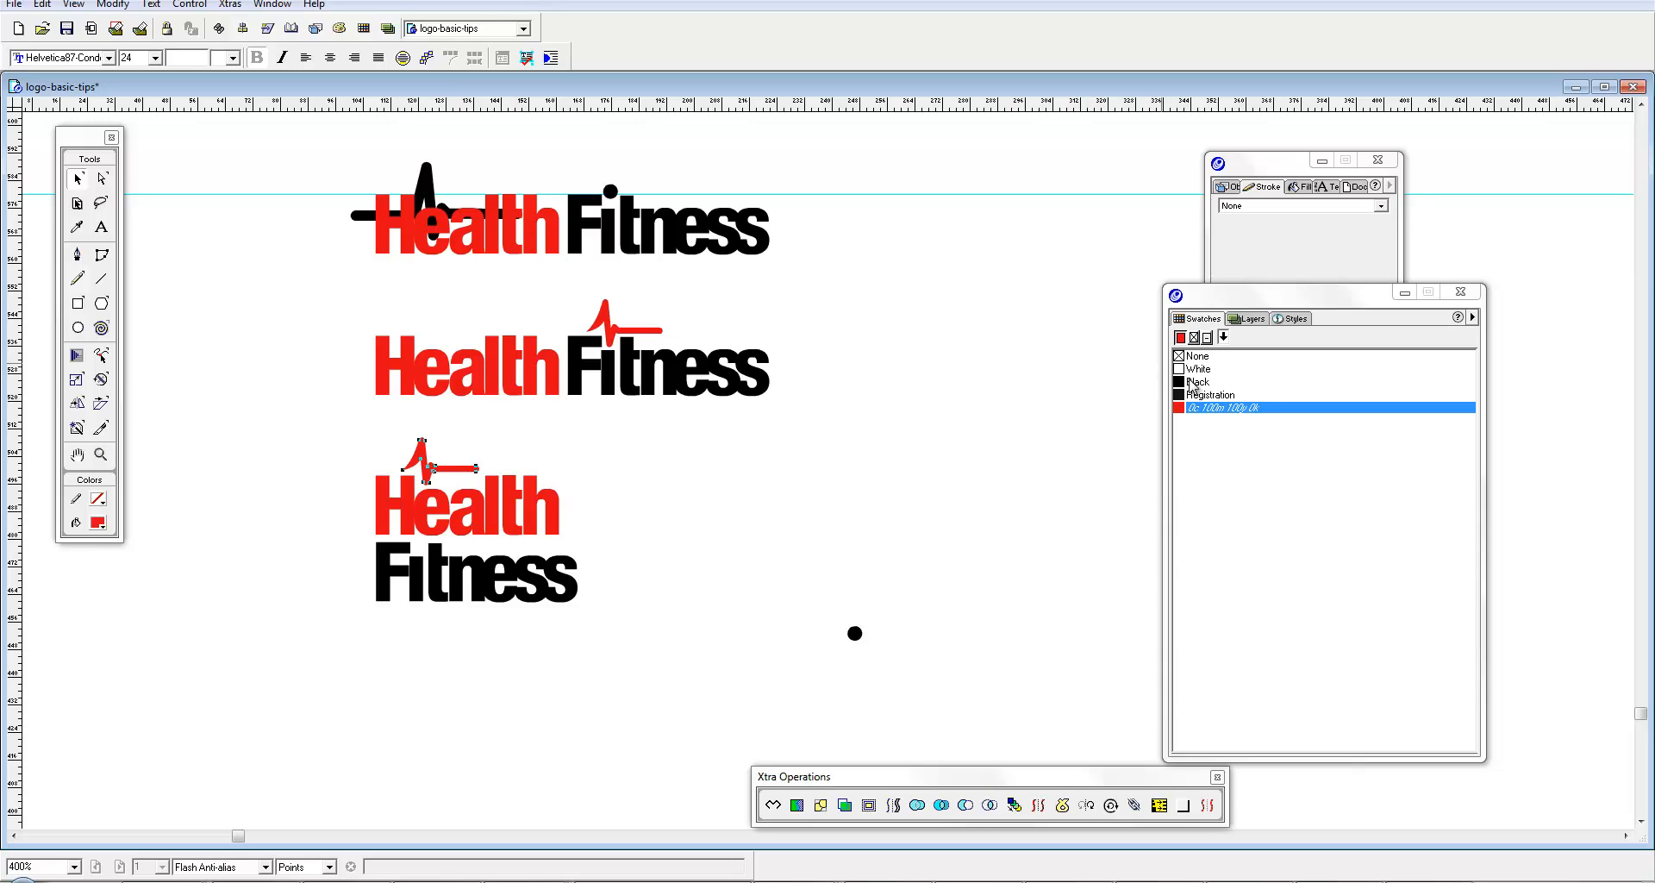
Step: Try black on the stacked logo's heartbeat, and restore its red fill
click(1202, 390)
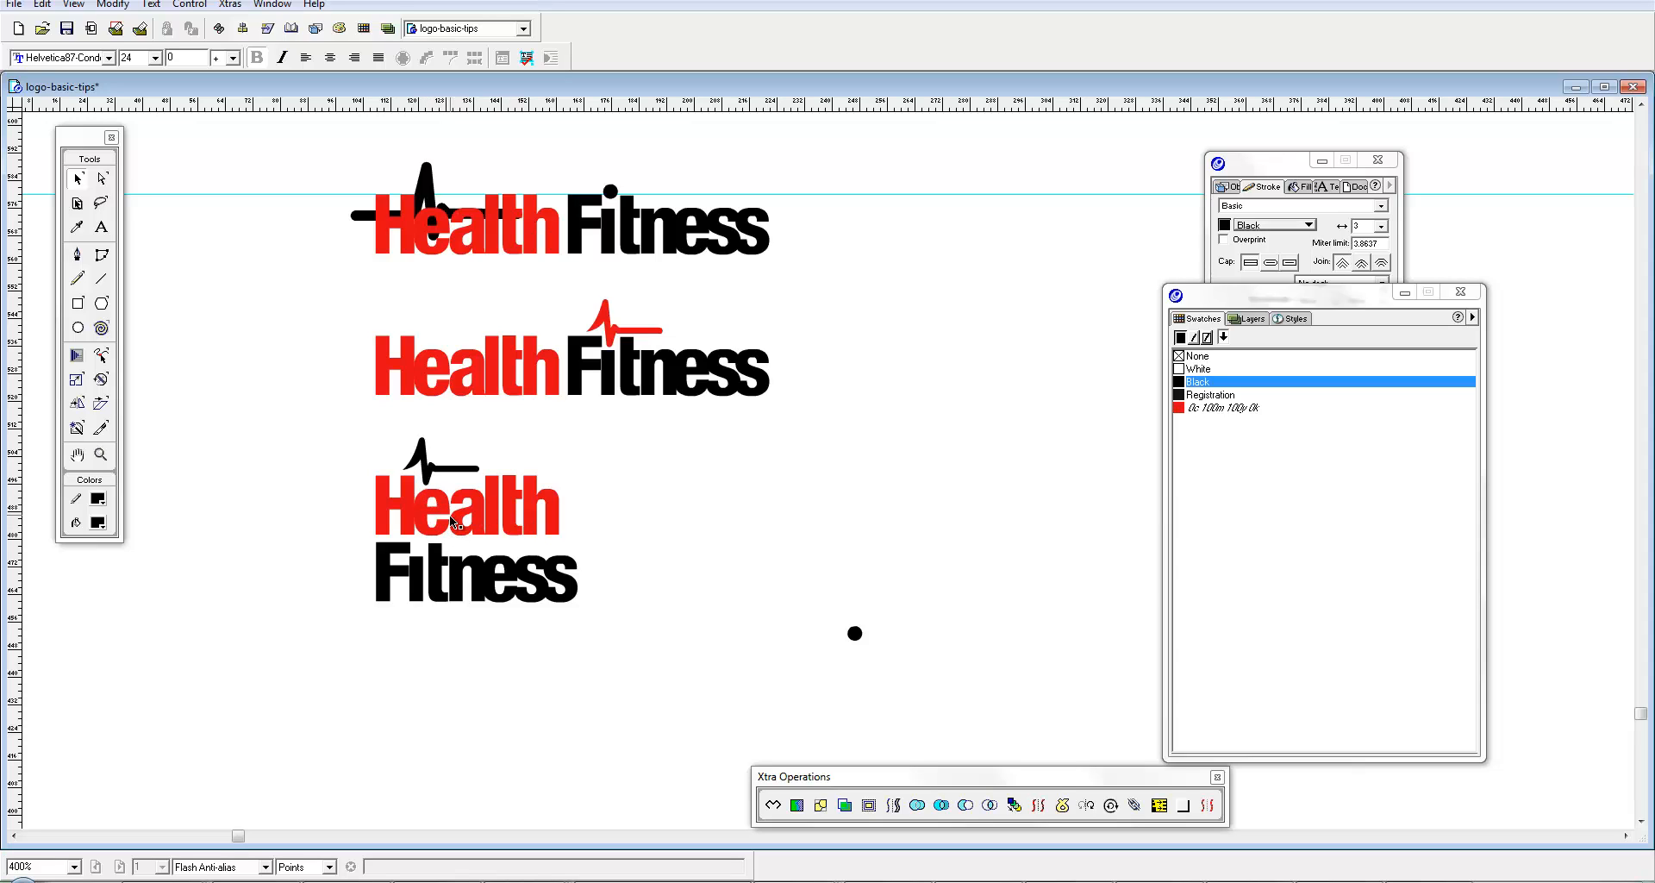
click(446, 471)
click(1207, 408)
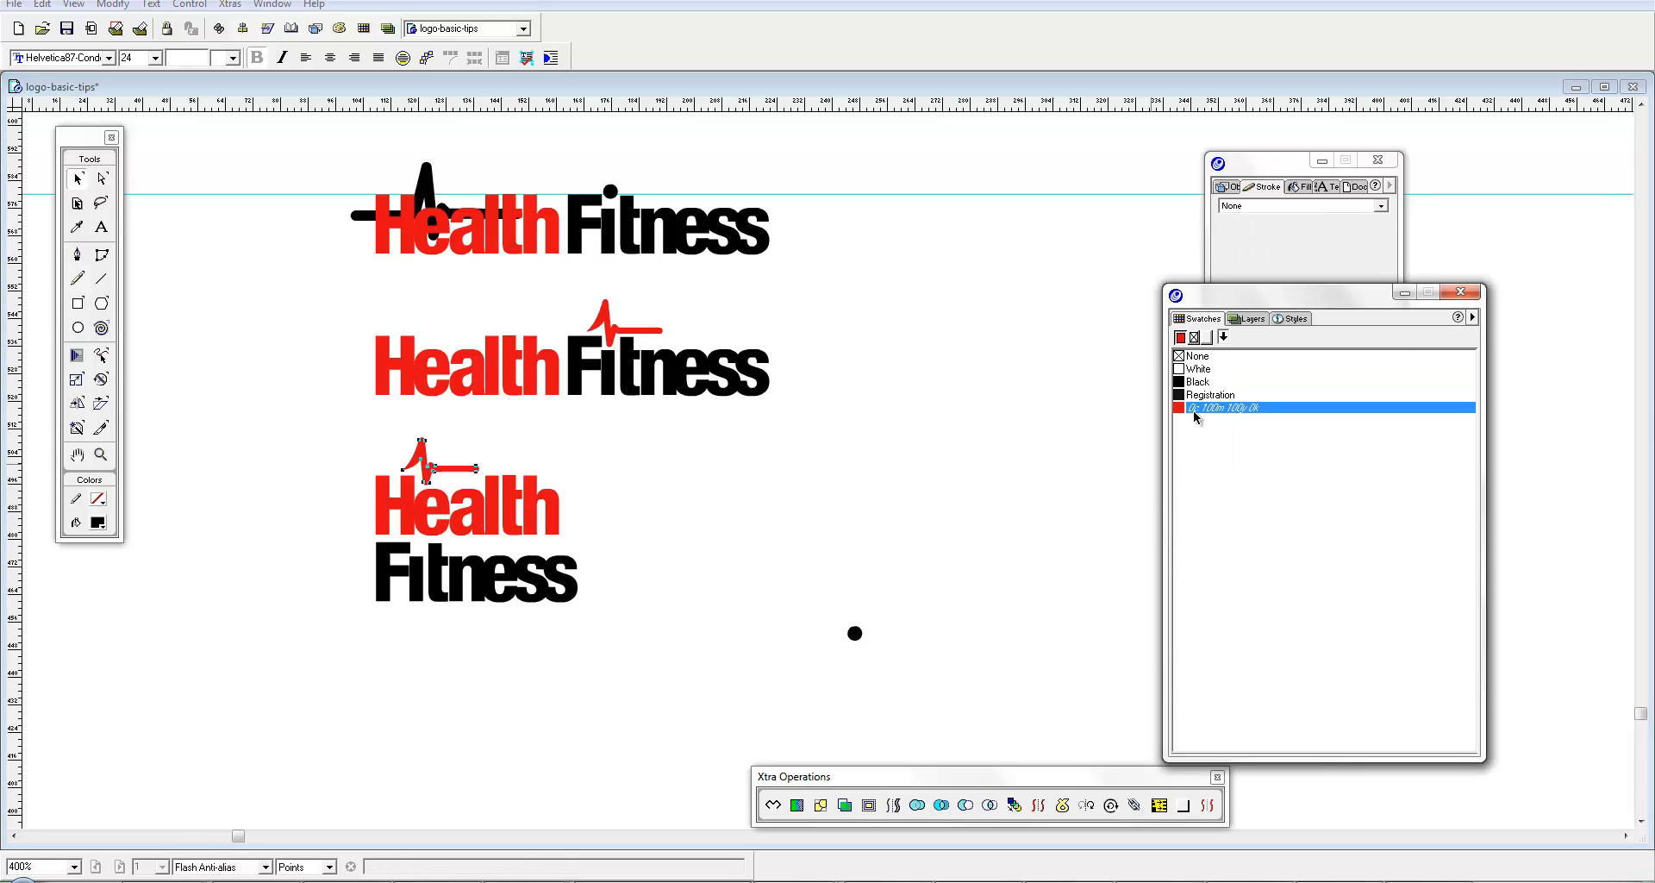
click(794, 496)
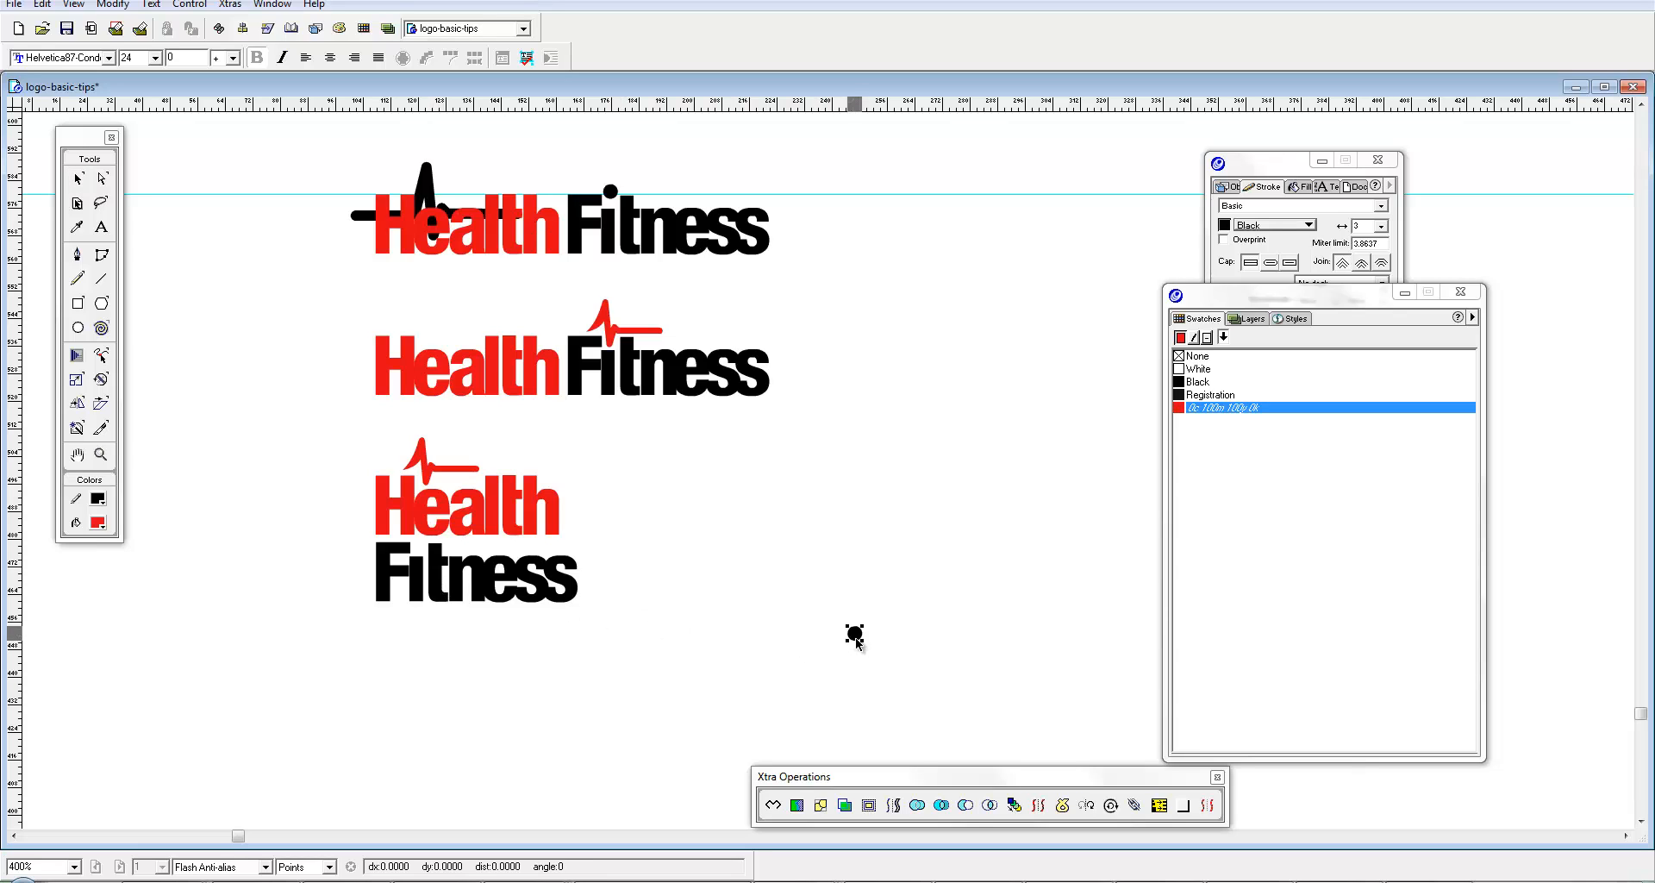
Step: Place the loose dot over the i of the stacked Fitness, and duplicate the whole stacked logo below it
mouse_move(853, 635)
mouse_down()
mouse_move(448, 521)
mouse_move(420, 556)
mouse_up()
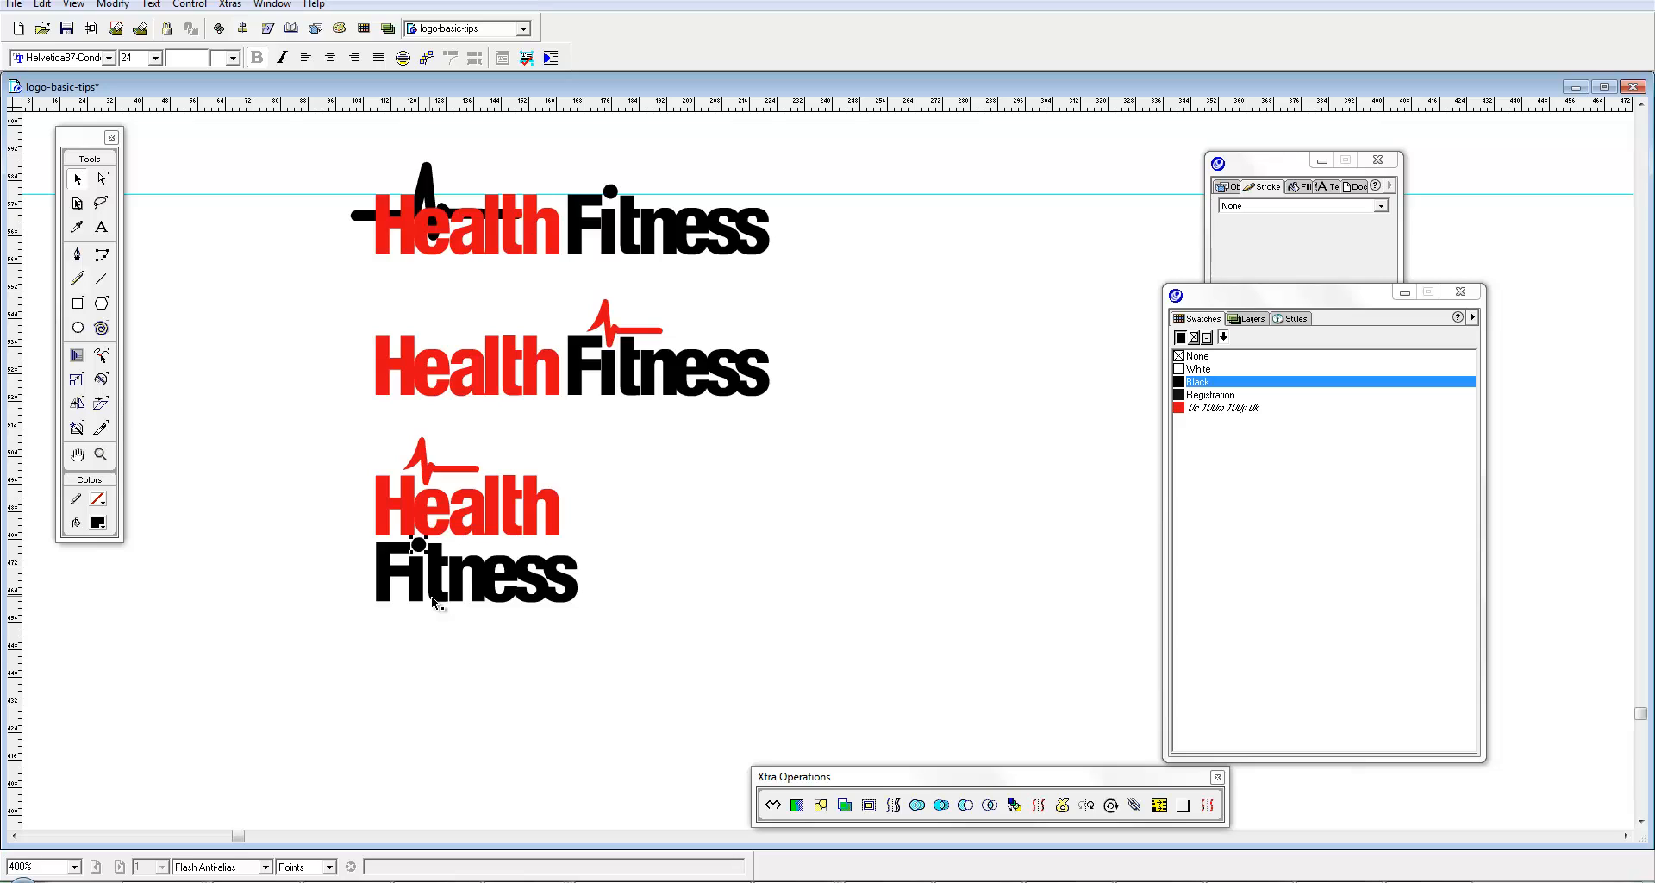
drag(606, 650, 355, 432)
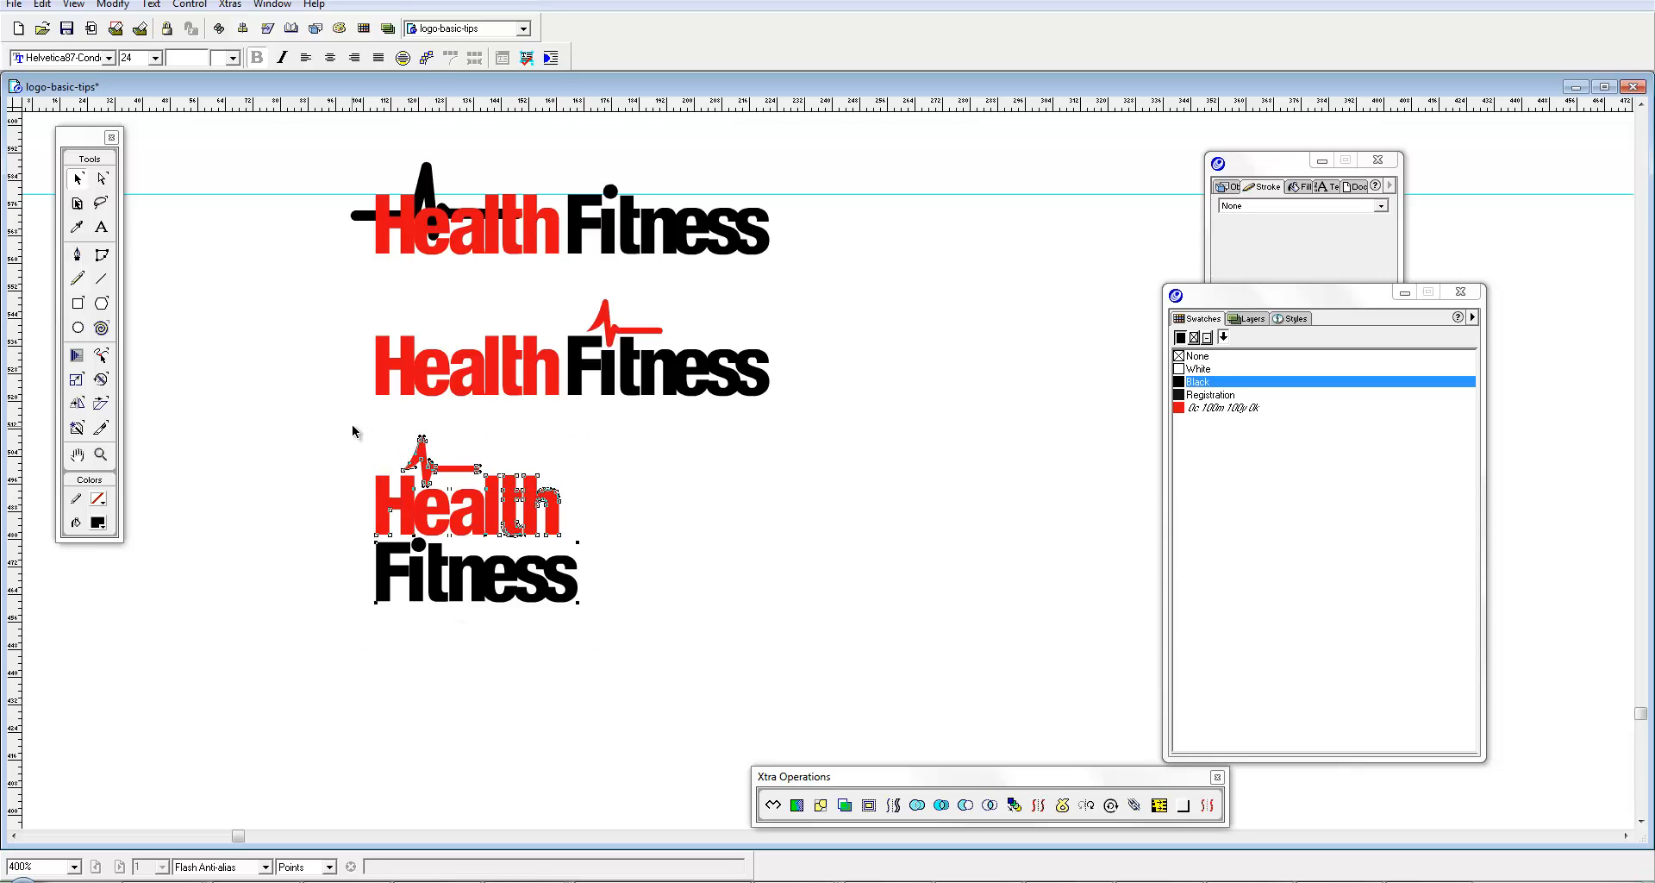
key(space)
drag(468, 518, 519, 616)
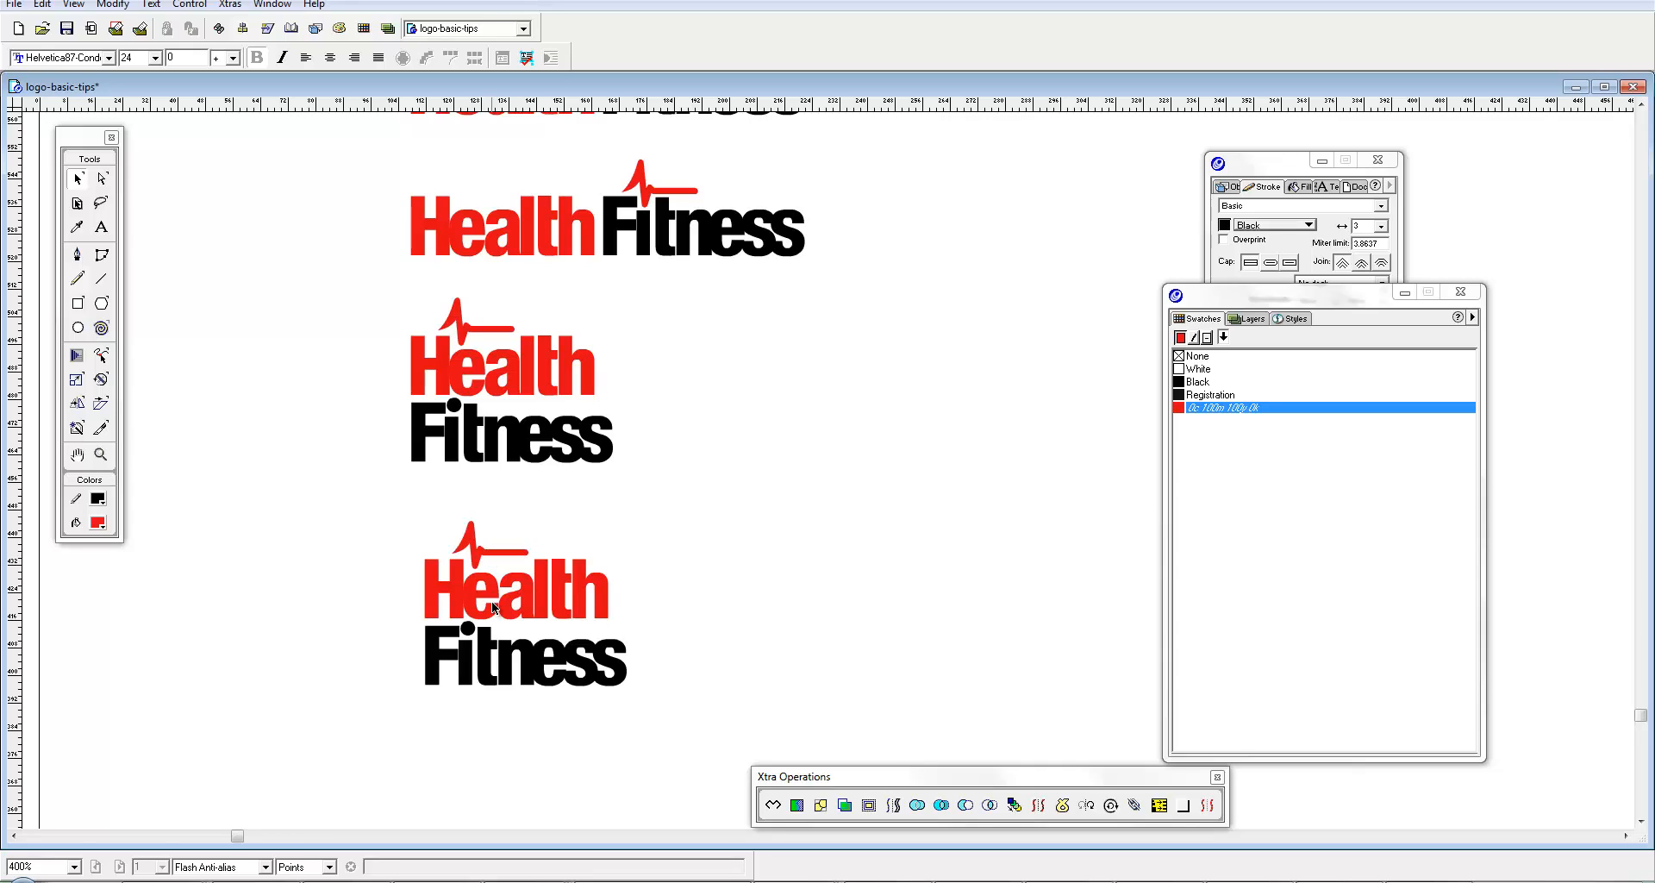
key(space)
drag(481, 629, 582, 586)
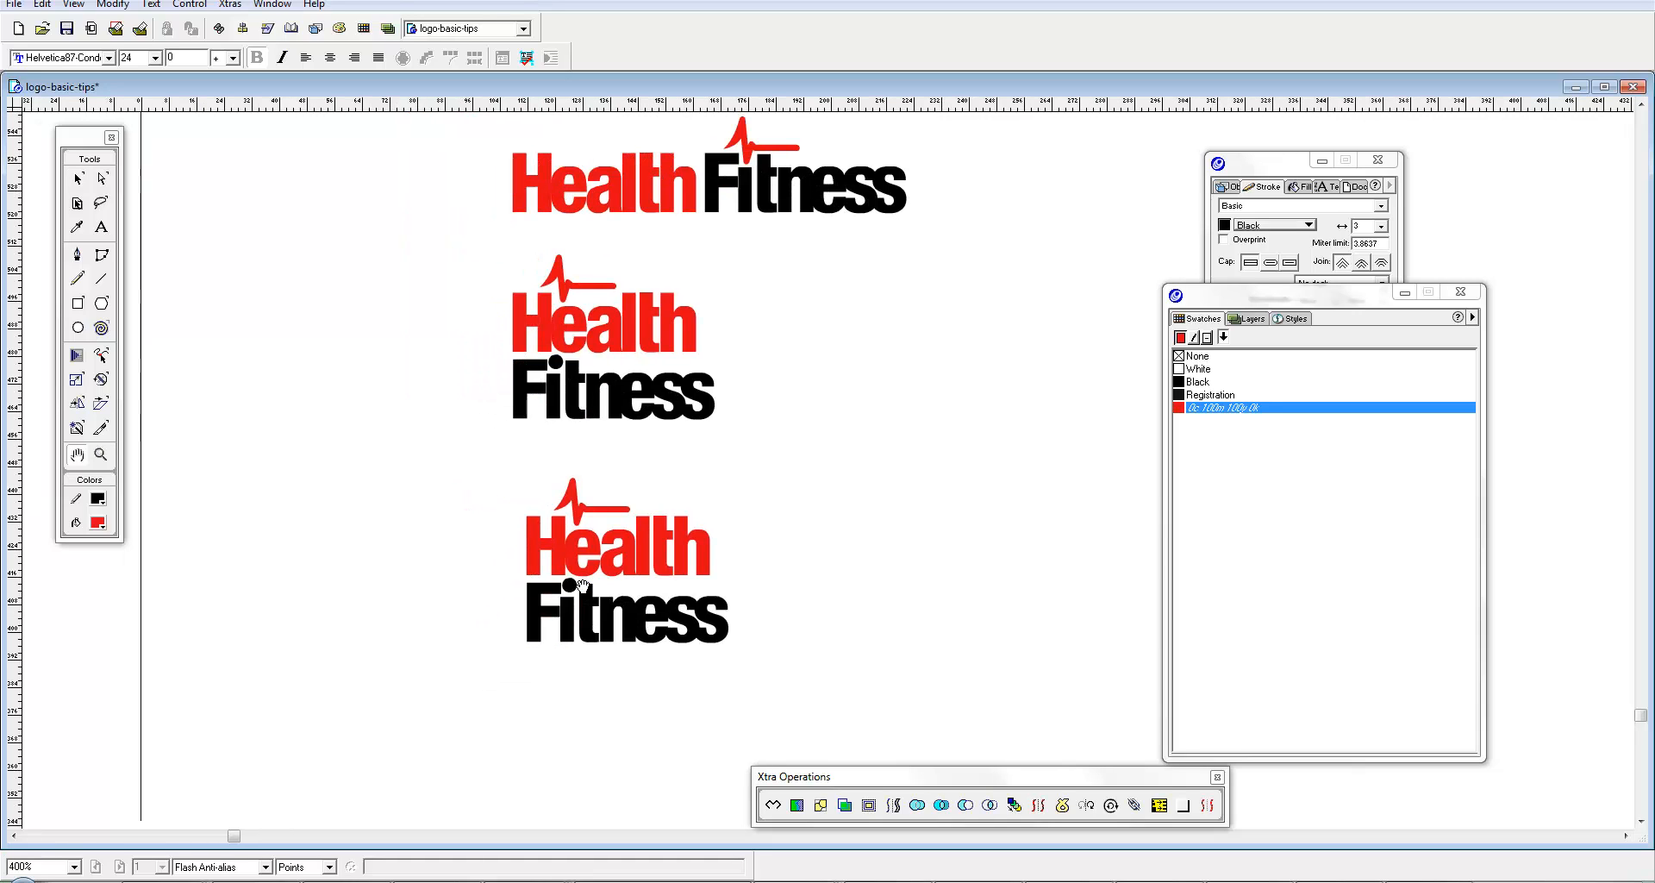
Step: Move the lowest logo's heartbeat to the left of Health so its flat line runs into the H
click(572, 589)
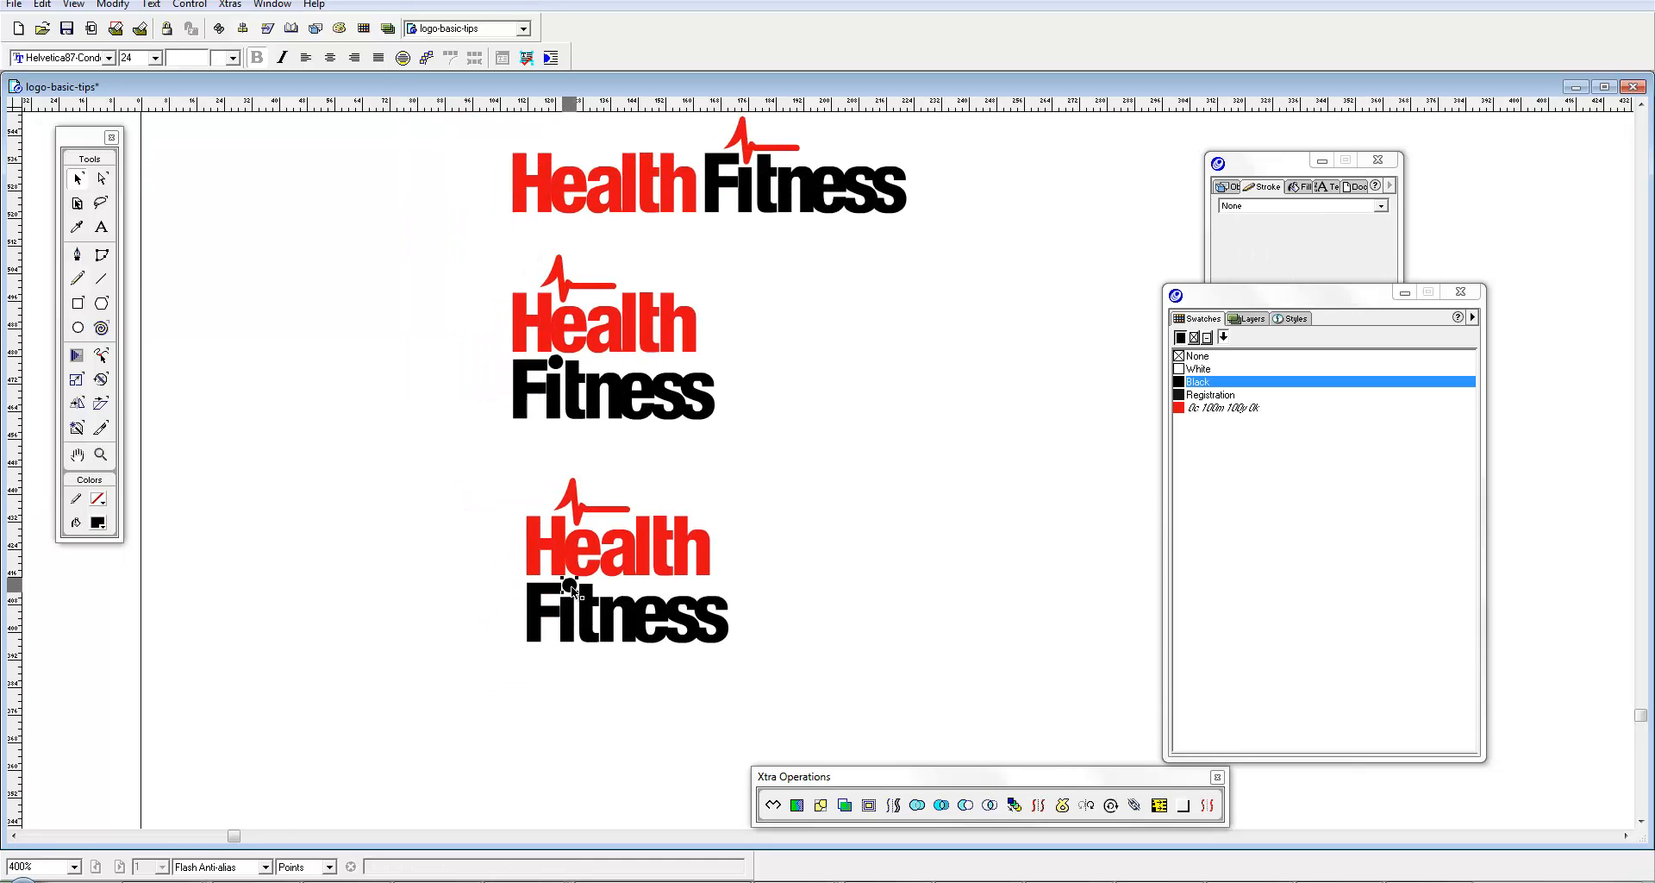
click(601, 510)
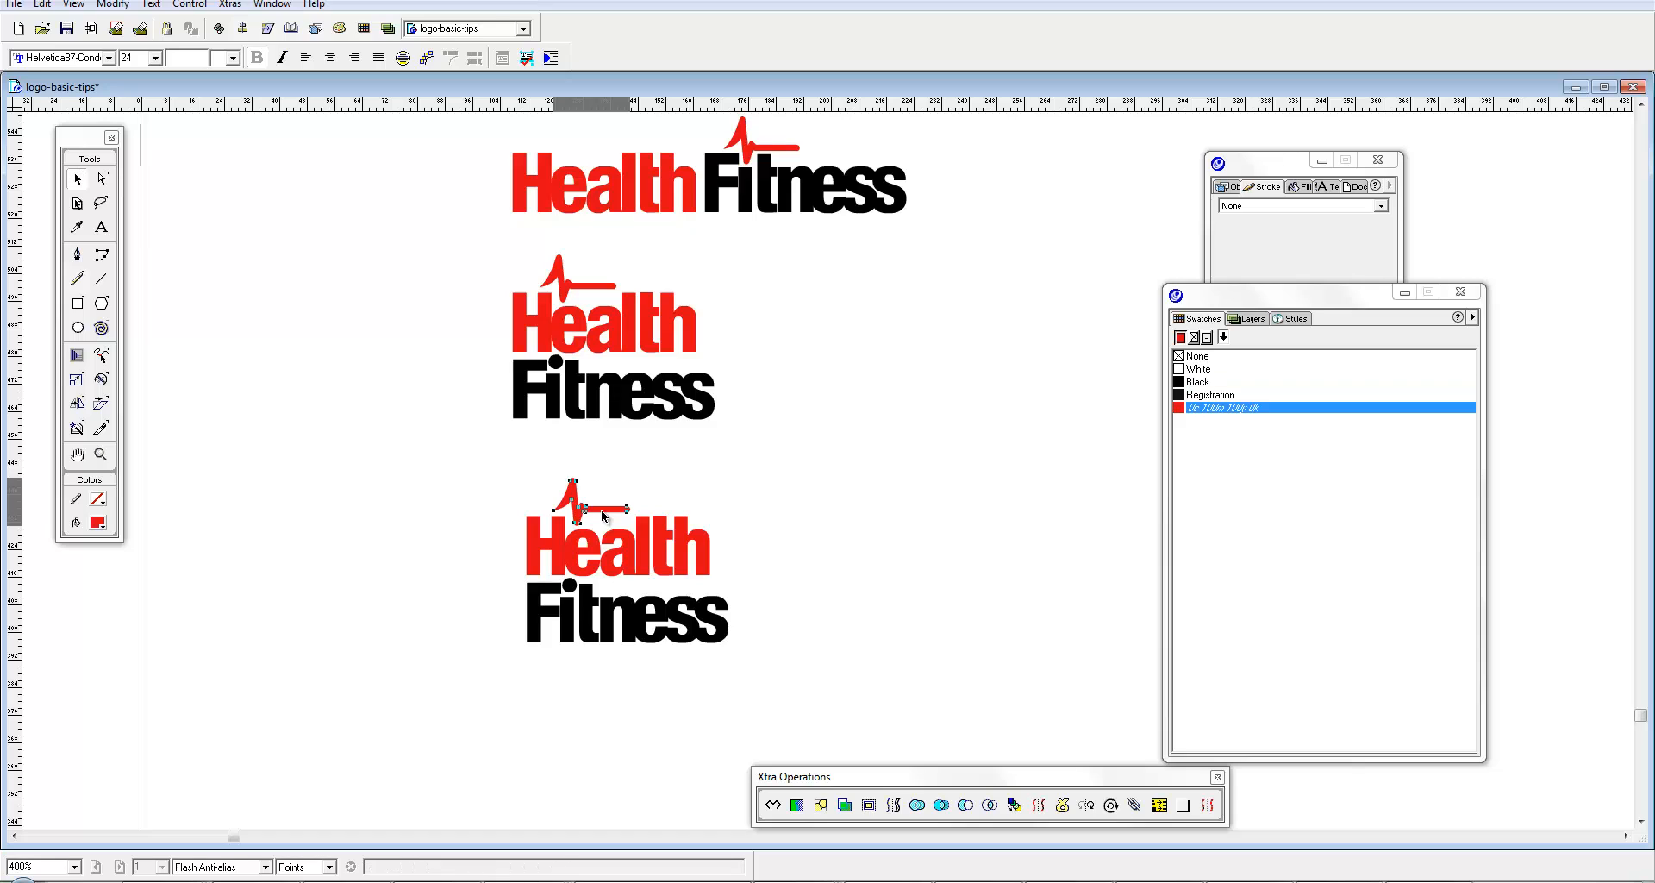
drag(600, 510, 478, 580)
drag(587, 500, 699, 463)
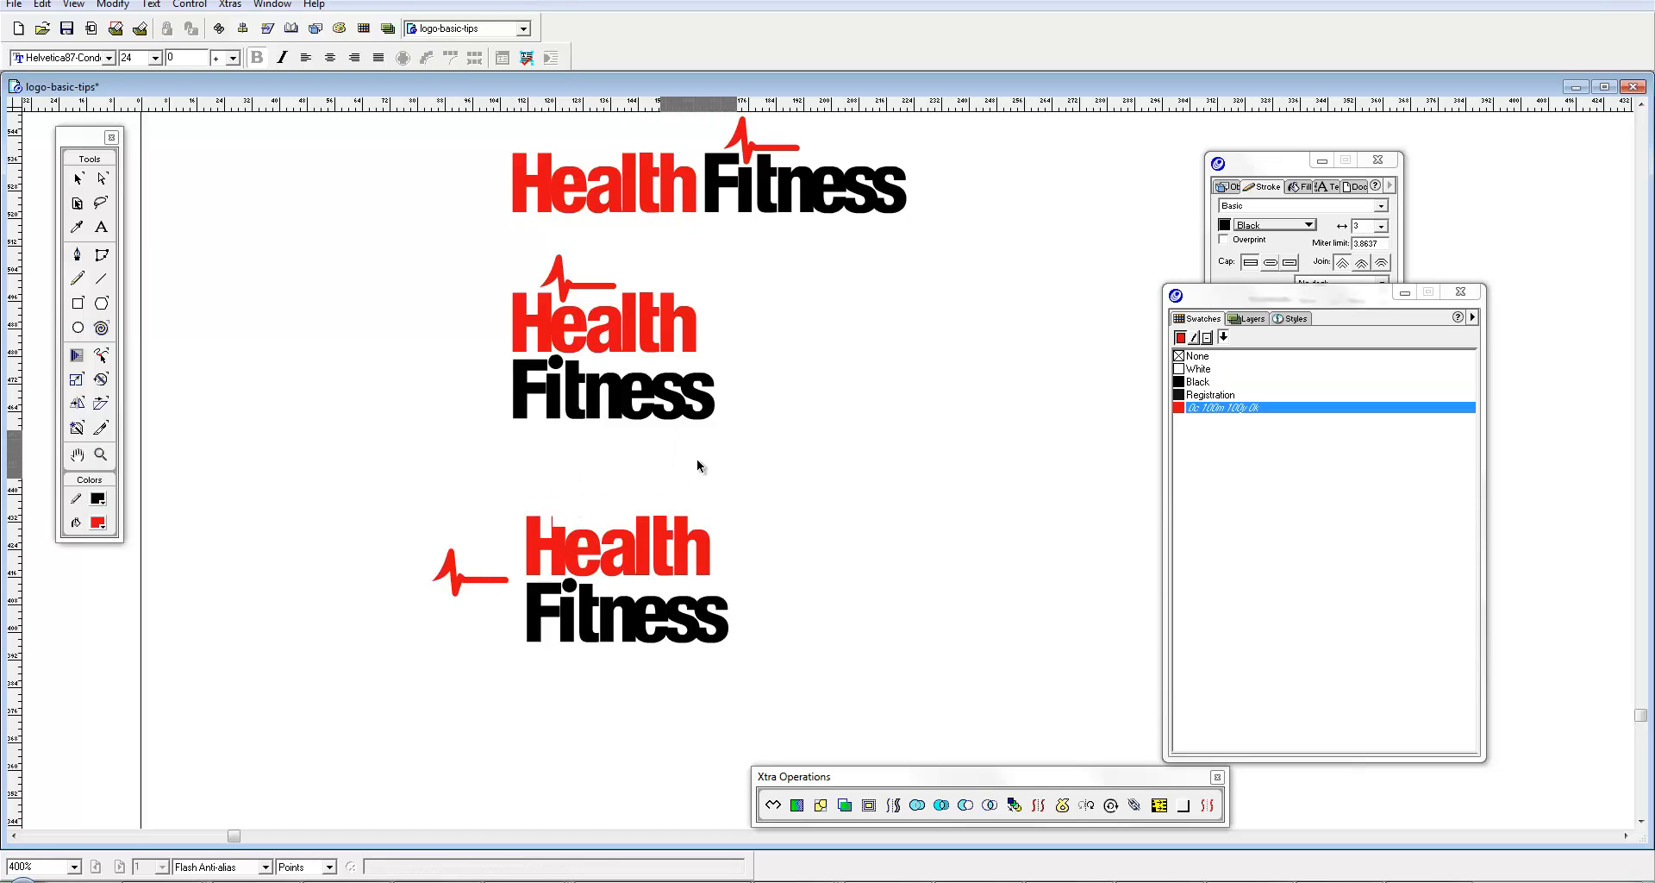
key(Delete)
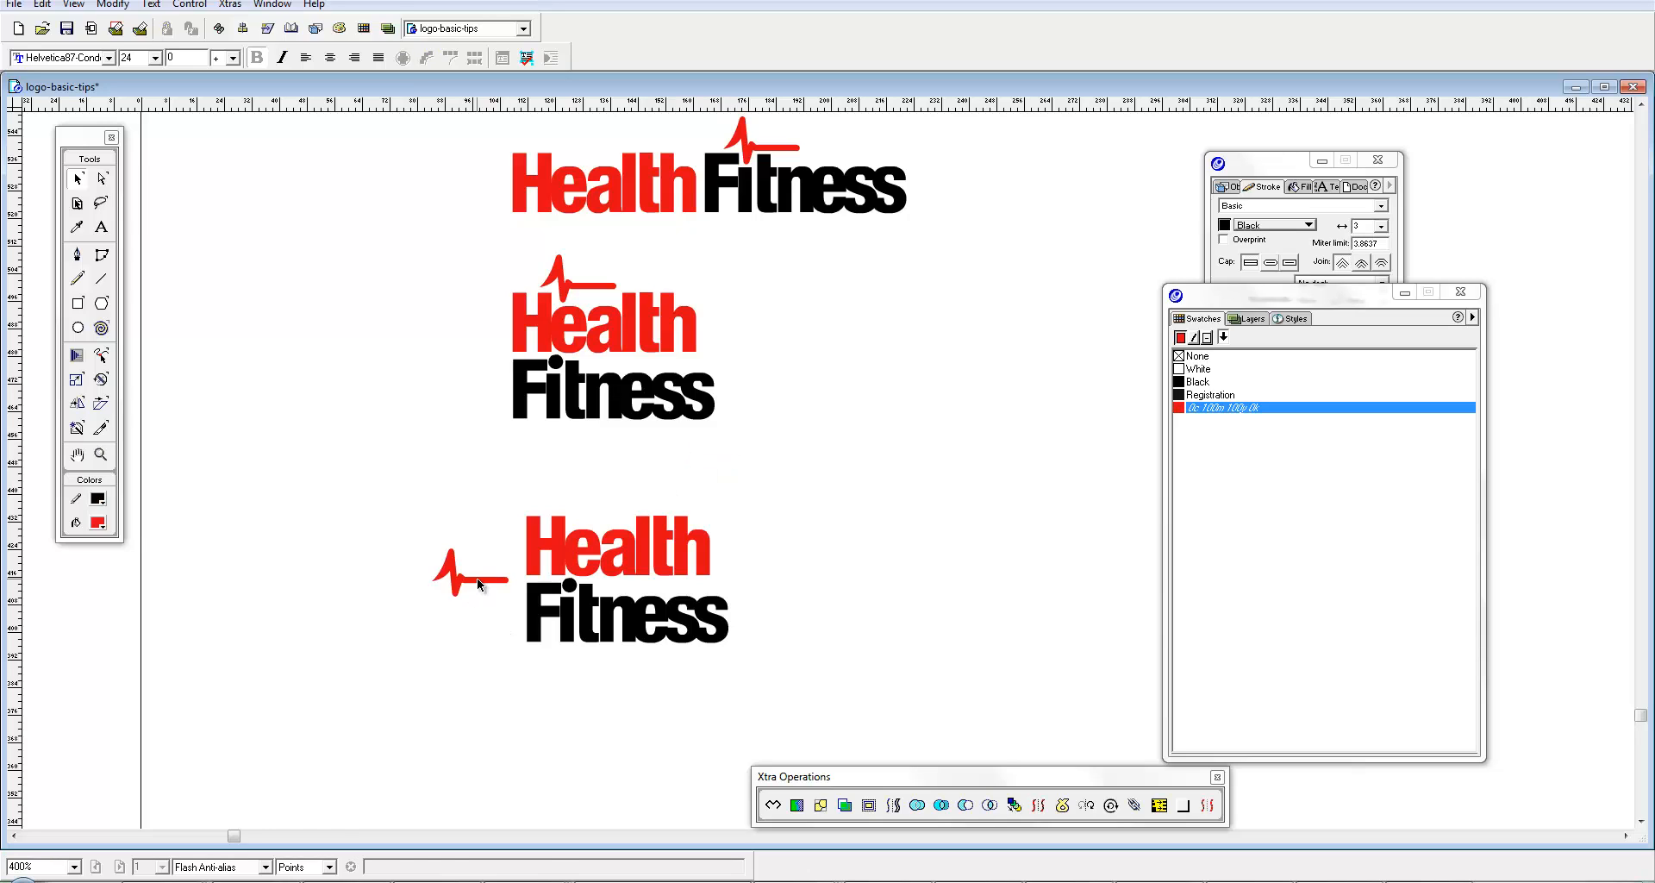
click(478, 580)
drag(479, 582, 514, 549)
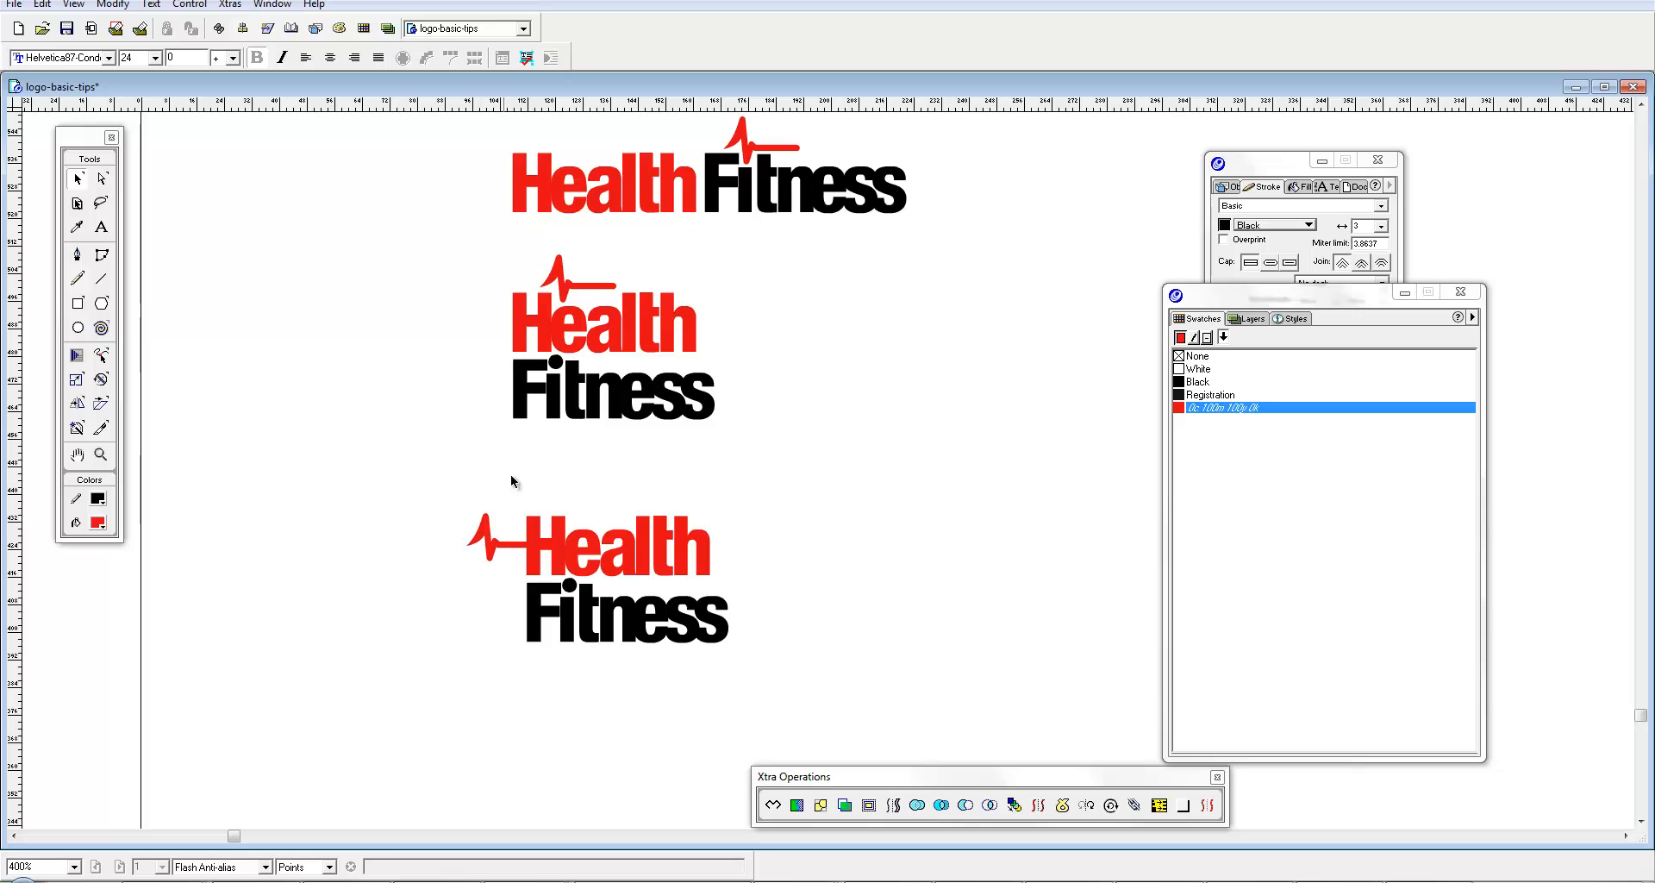
Step: Mirror the lowest logo's heartbeat horizontally and place its peak against the left edge of the H
click(496, 560)
click(77, 402)
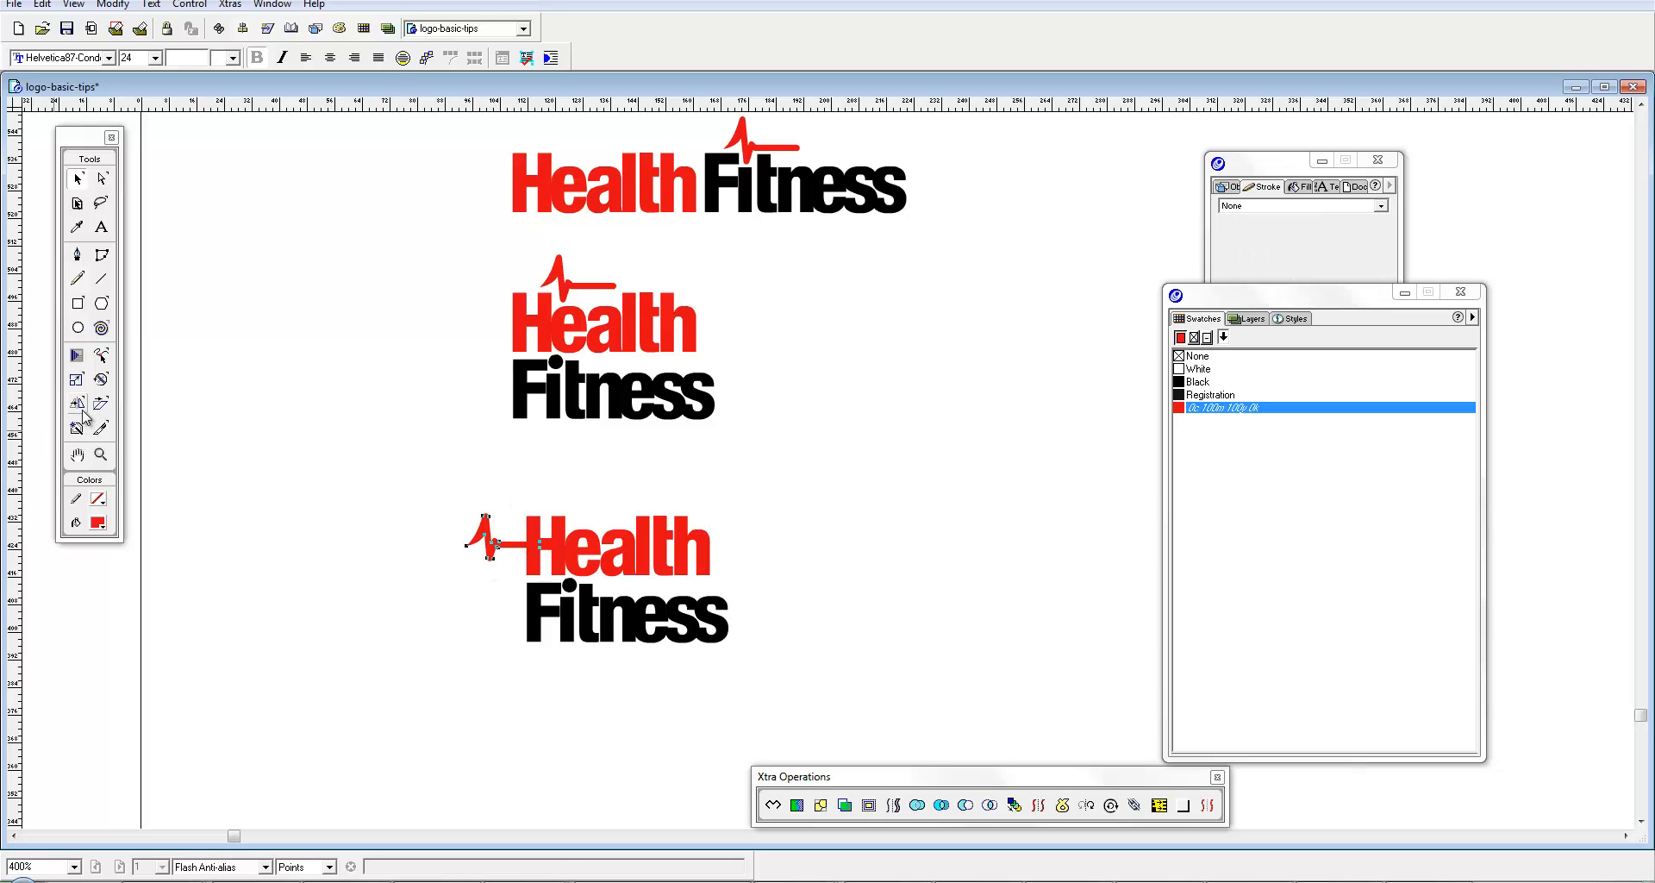
click(420, 550)
key(Tab)
key(v)
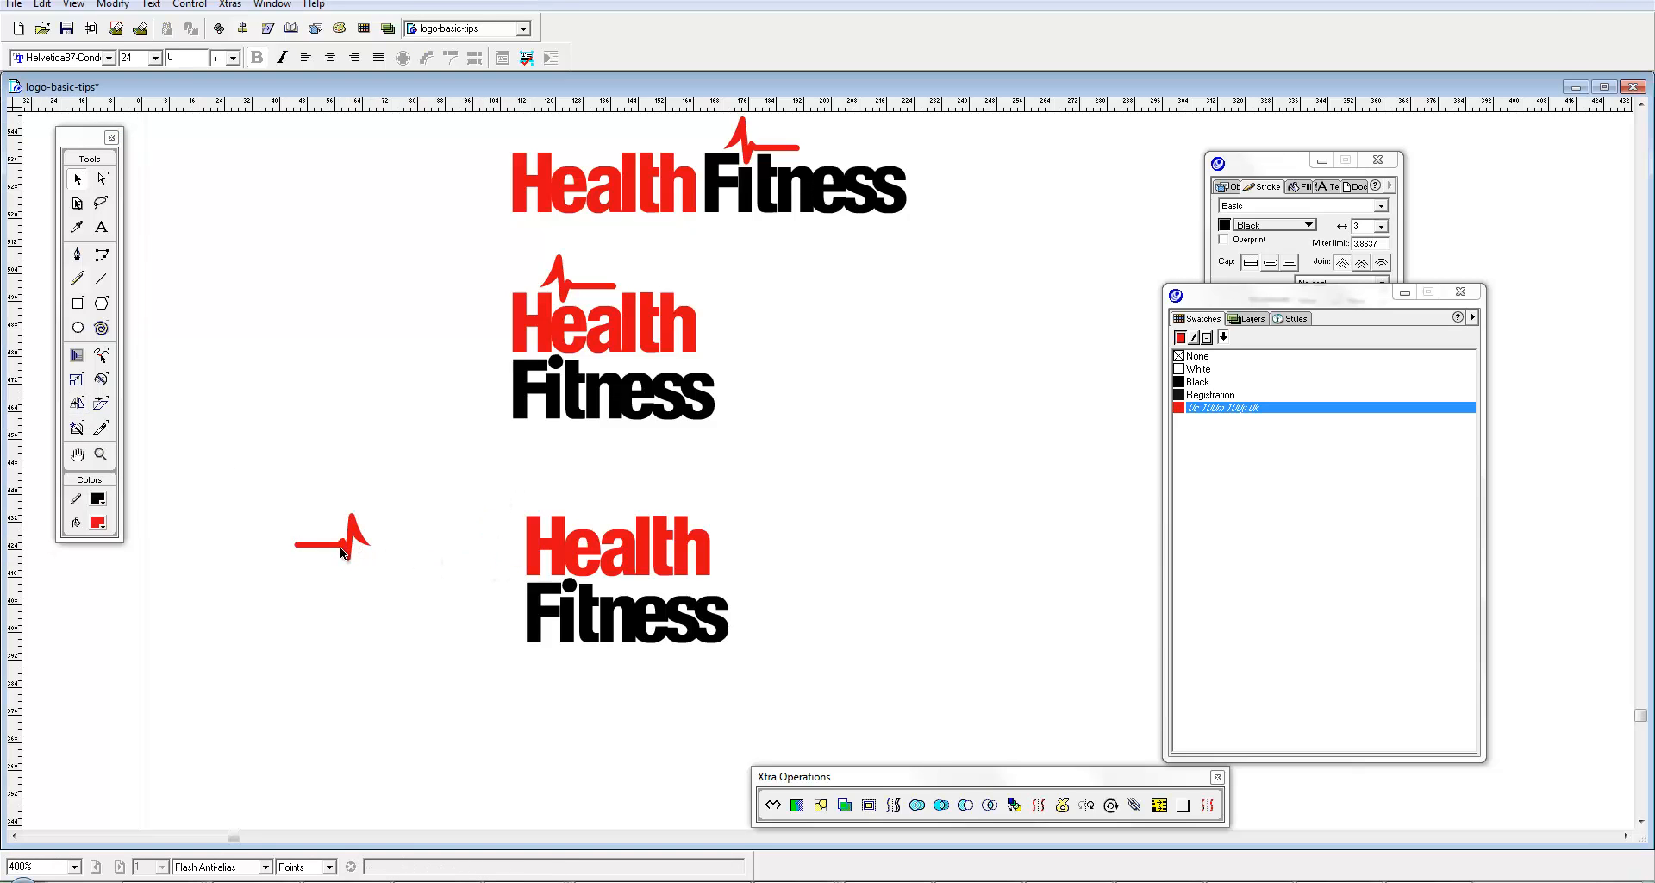
drag(340, 547, 509, 567)
key(Tab)
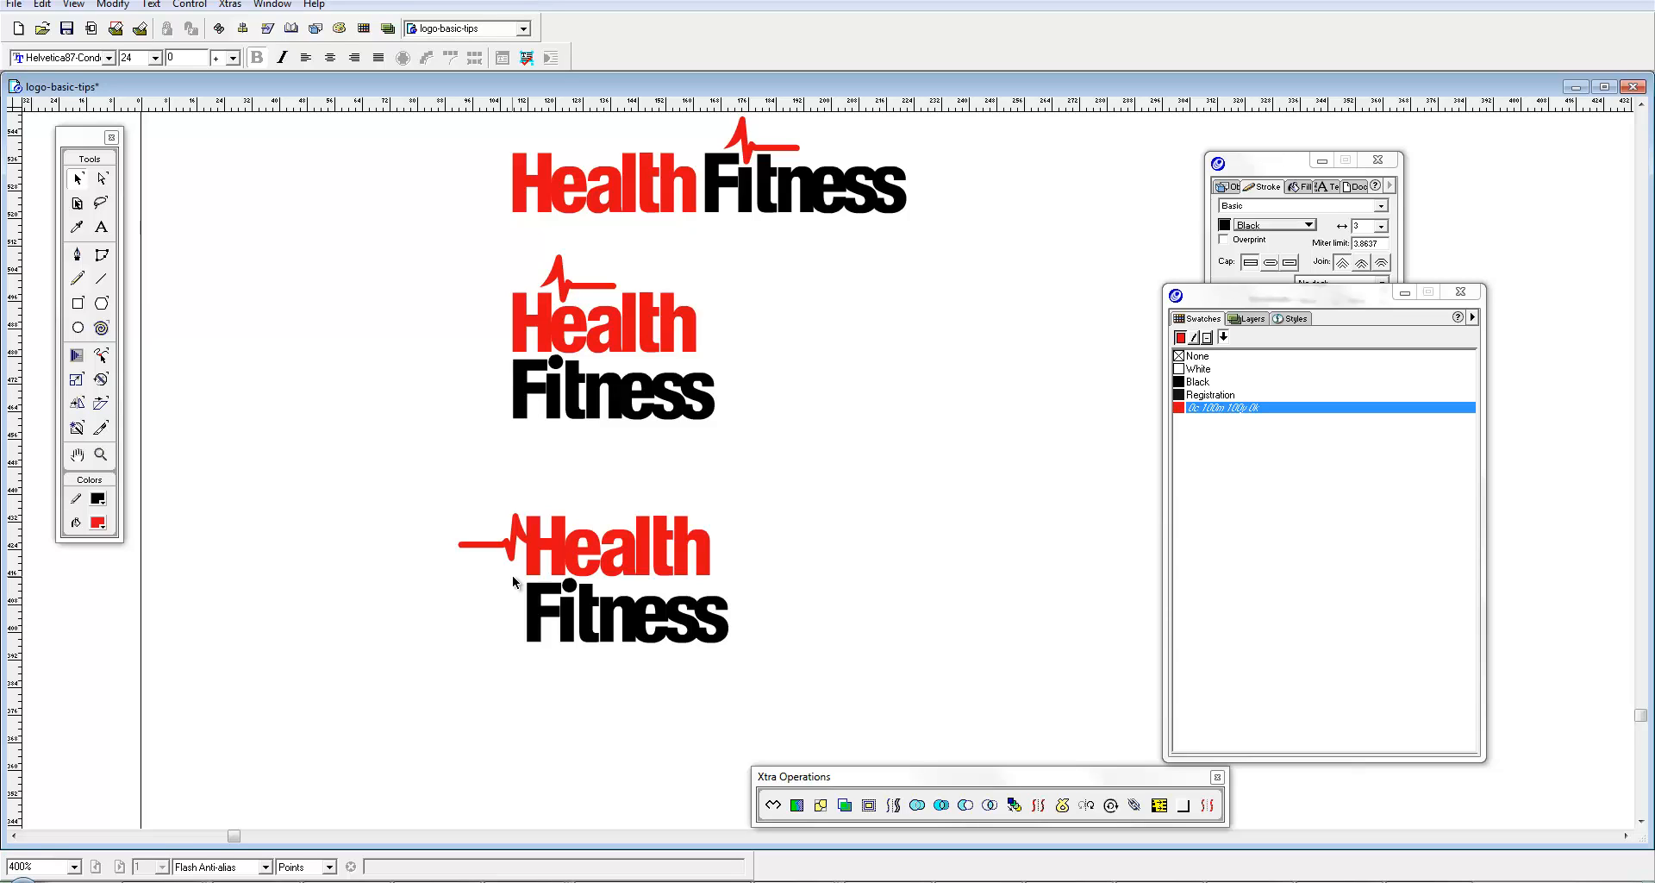
click(498, 550)
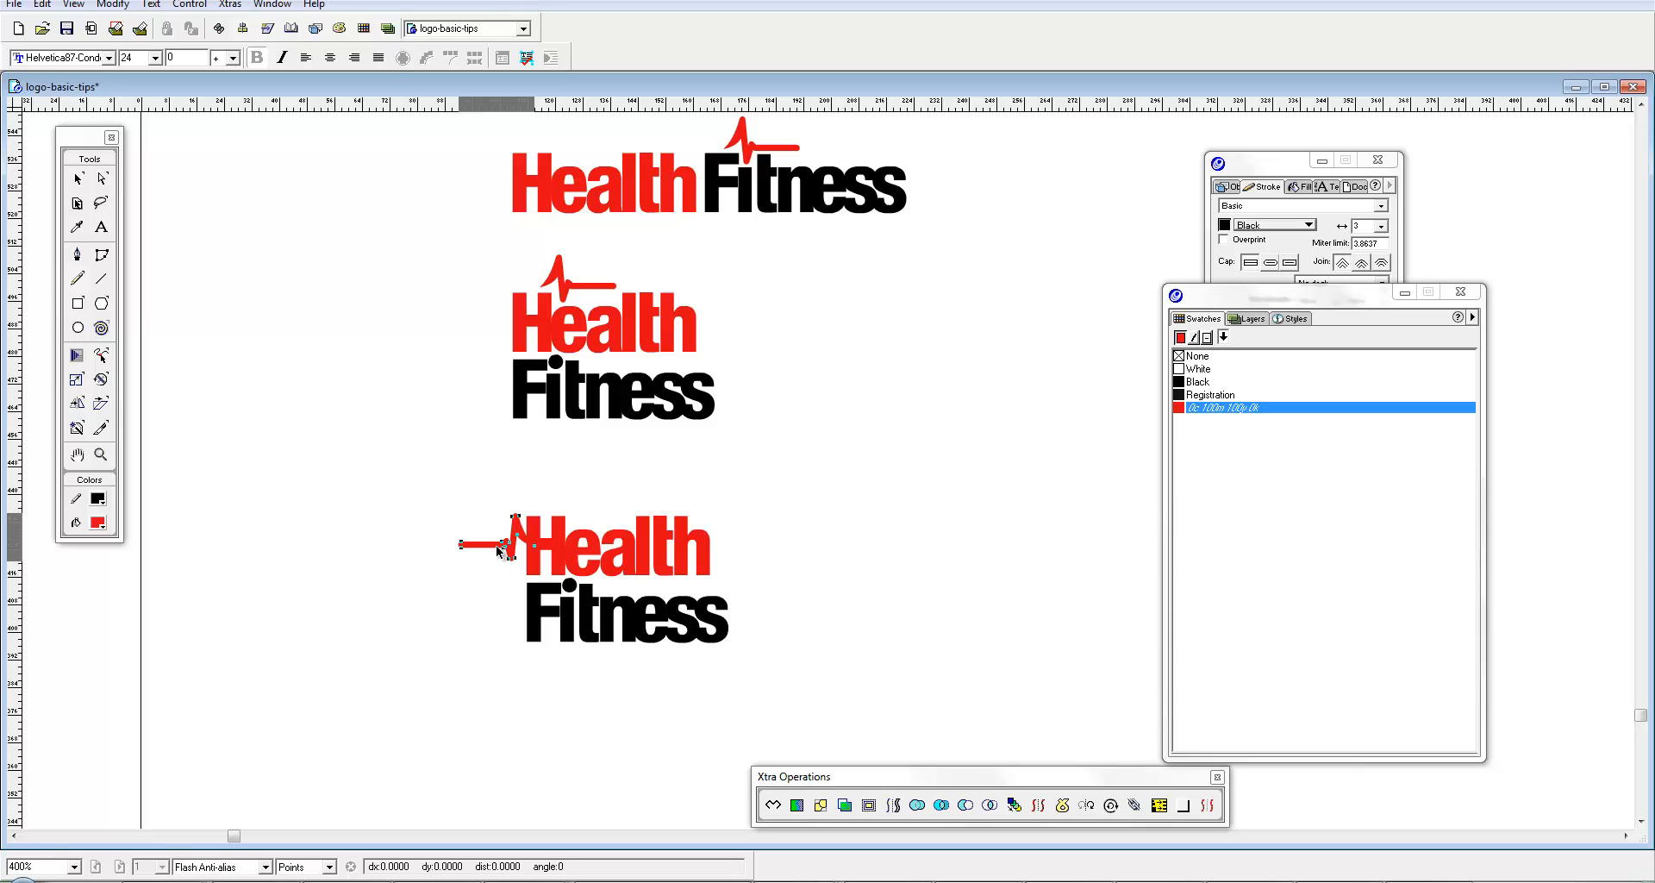
Step: Move the lowest logo's heartbeat clear of the H to the left of Health, and try rotating it a quarter turn, undoing the rotation
click(477, 602)
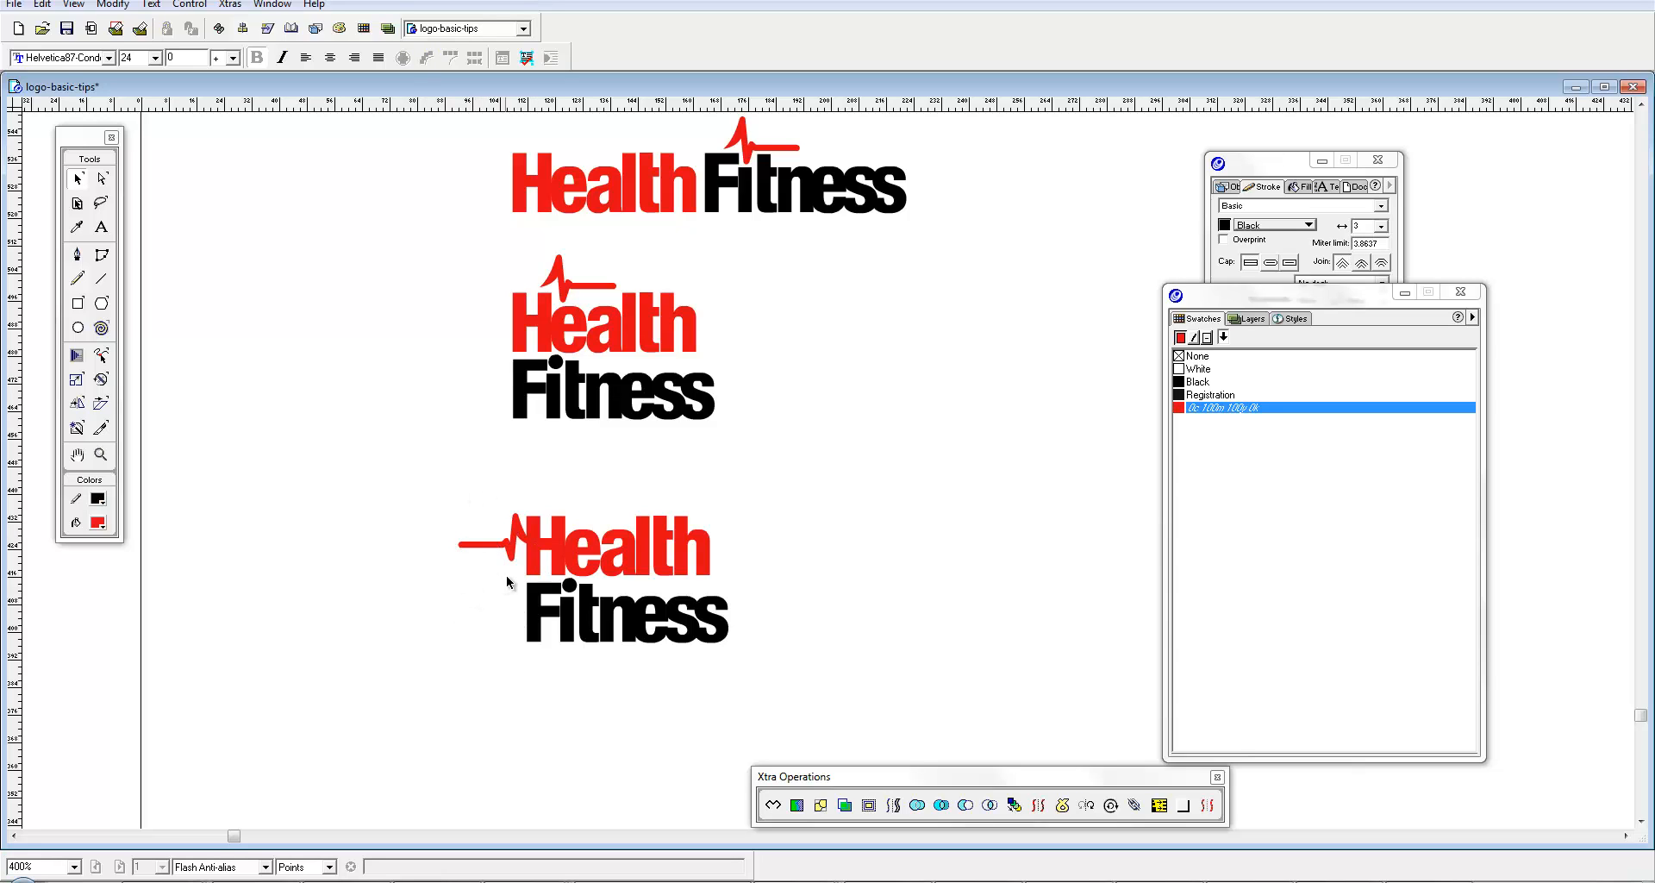
drag(511, 548, 466, 568)
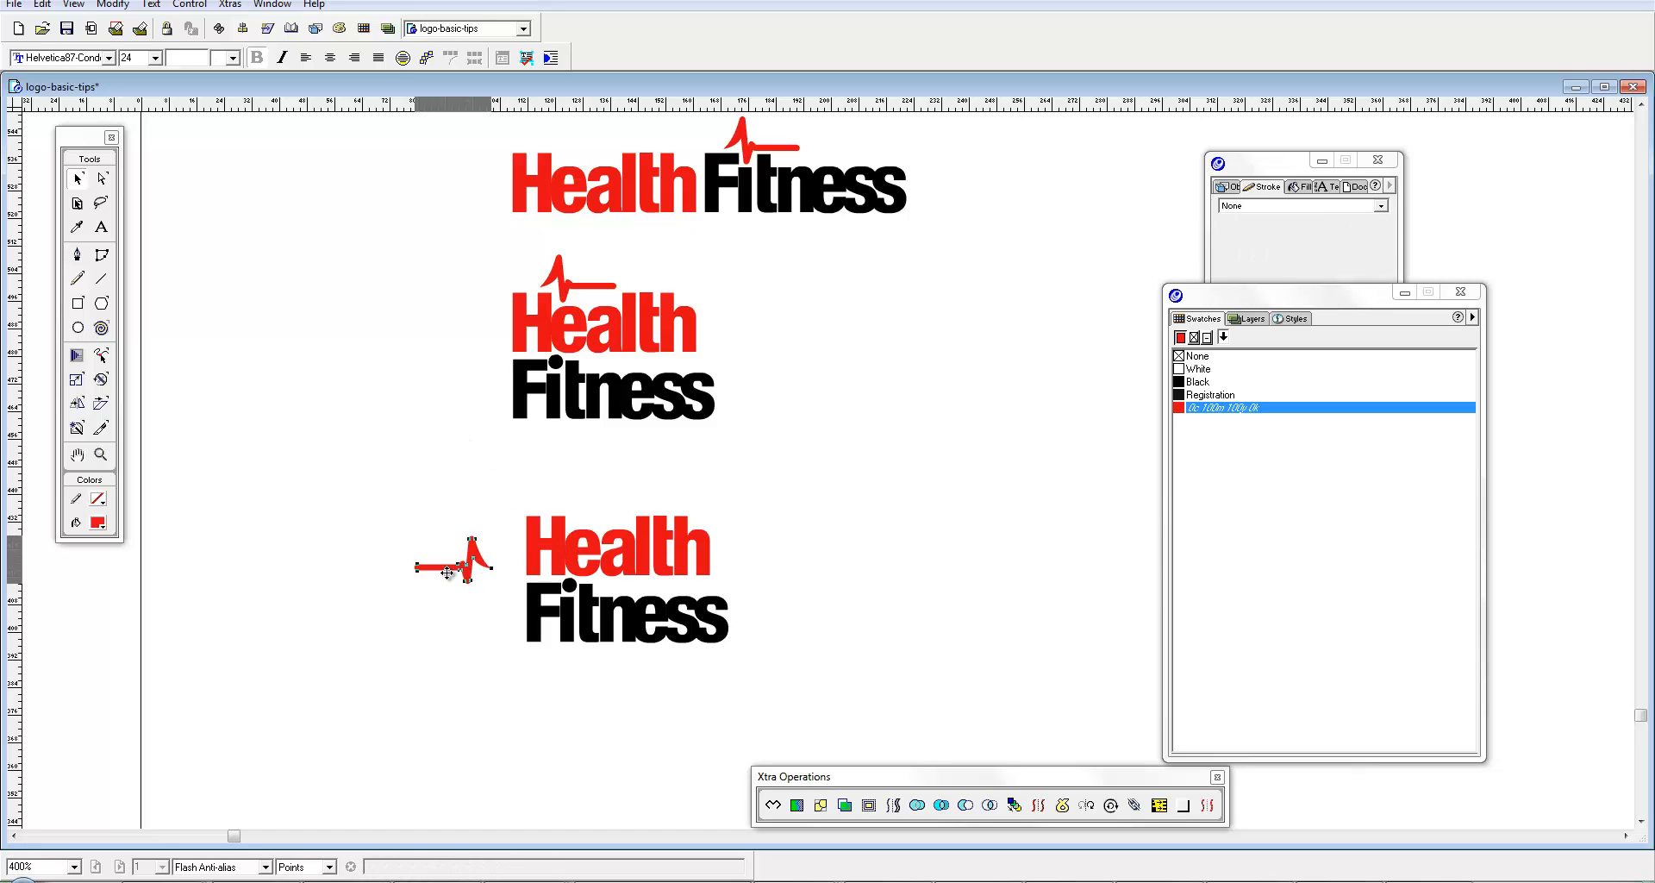
double_click(455, 568)
mouse_move(527, 572)
mouse_down()
mouse_move(500, 539)
mouse_move(462, 572)
mouse_up()
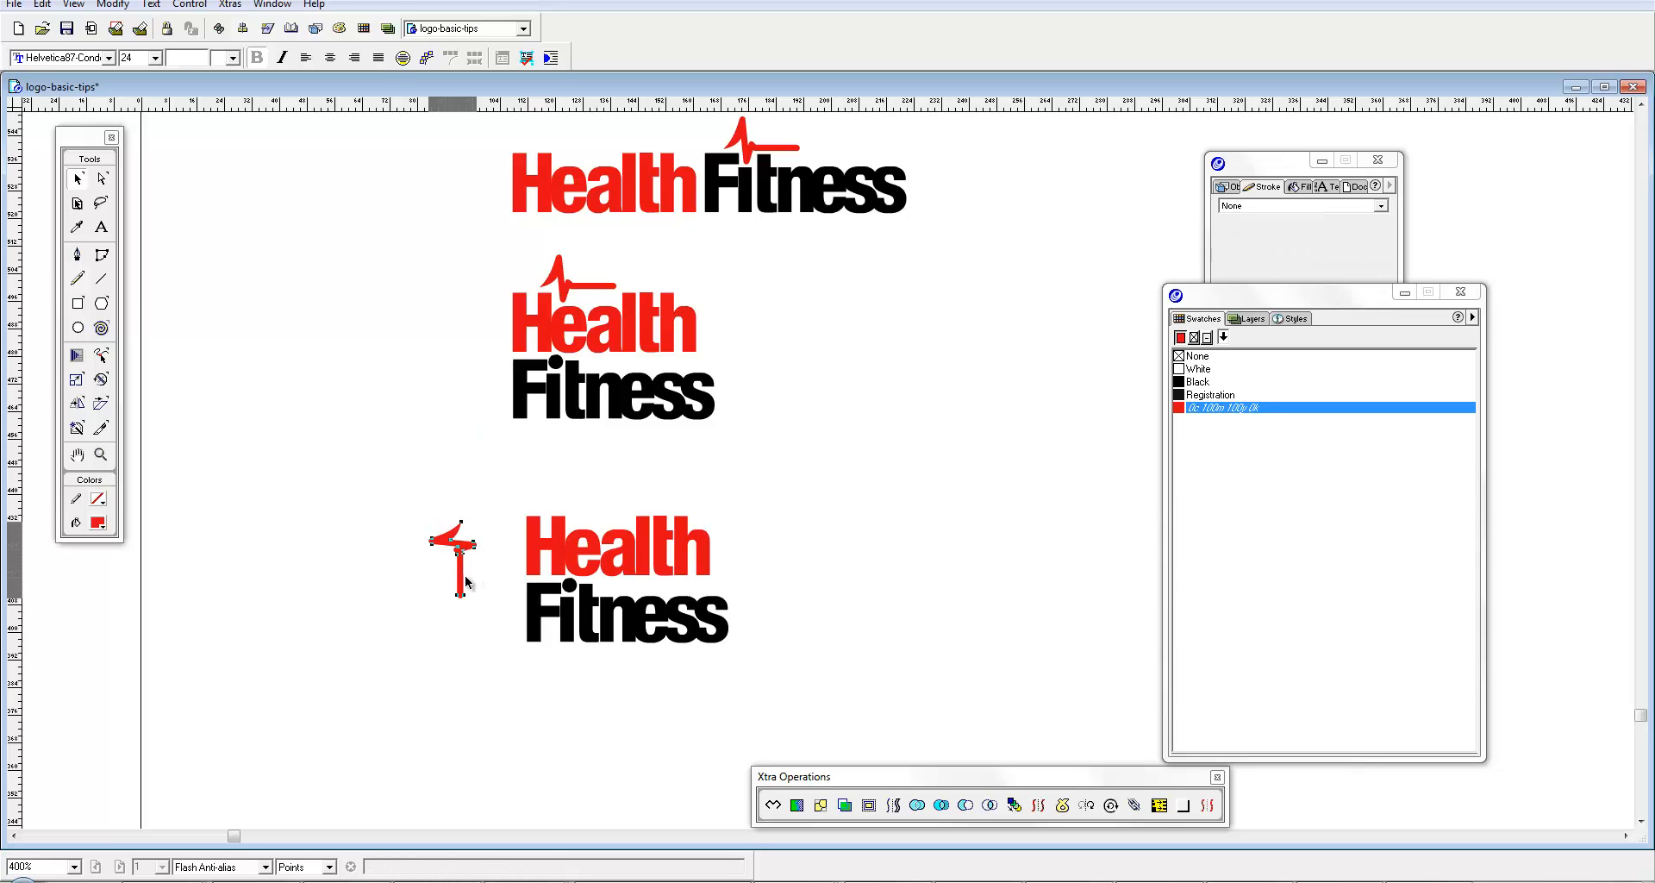
key(ctrl+z)
click(493, 576)
Step: Look over the logo variations from the upper single-line versions down to the lowest stacked logo
scroll(479, 579, up, 5)
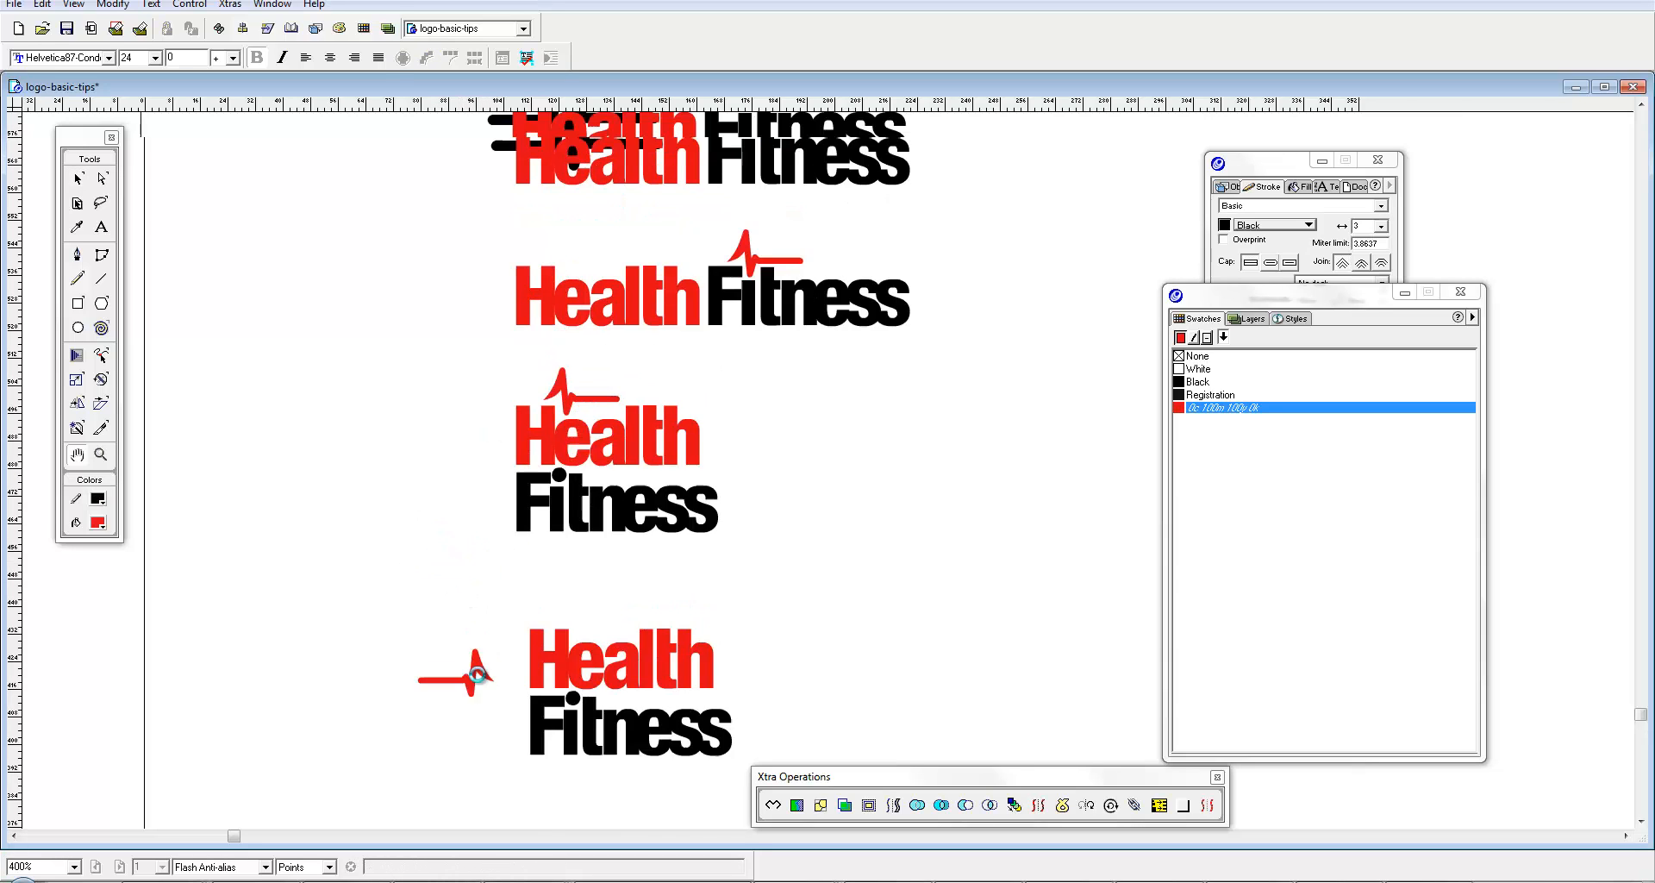
scroll(509, 682, up, 5)
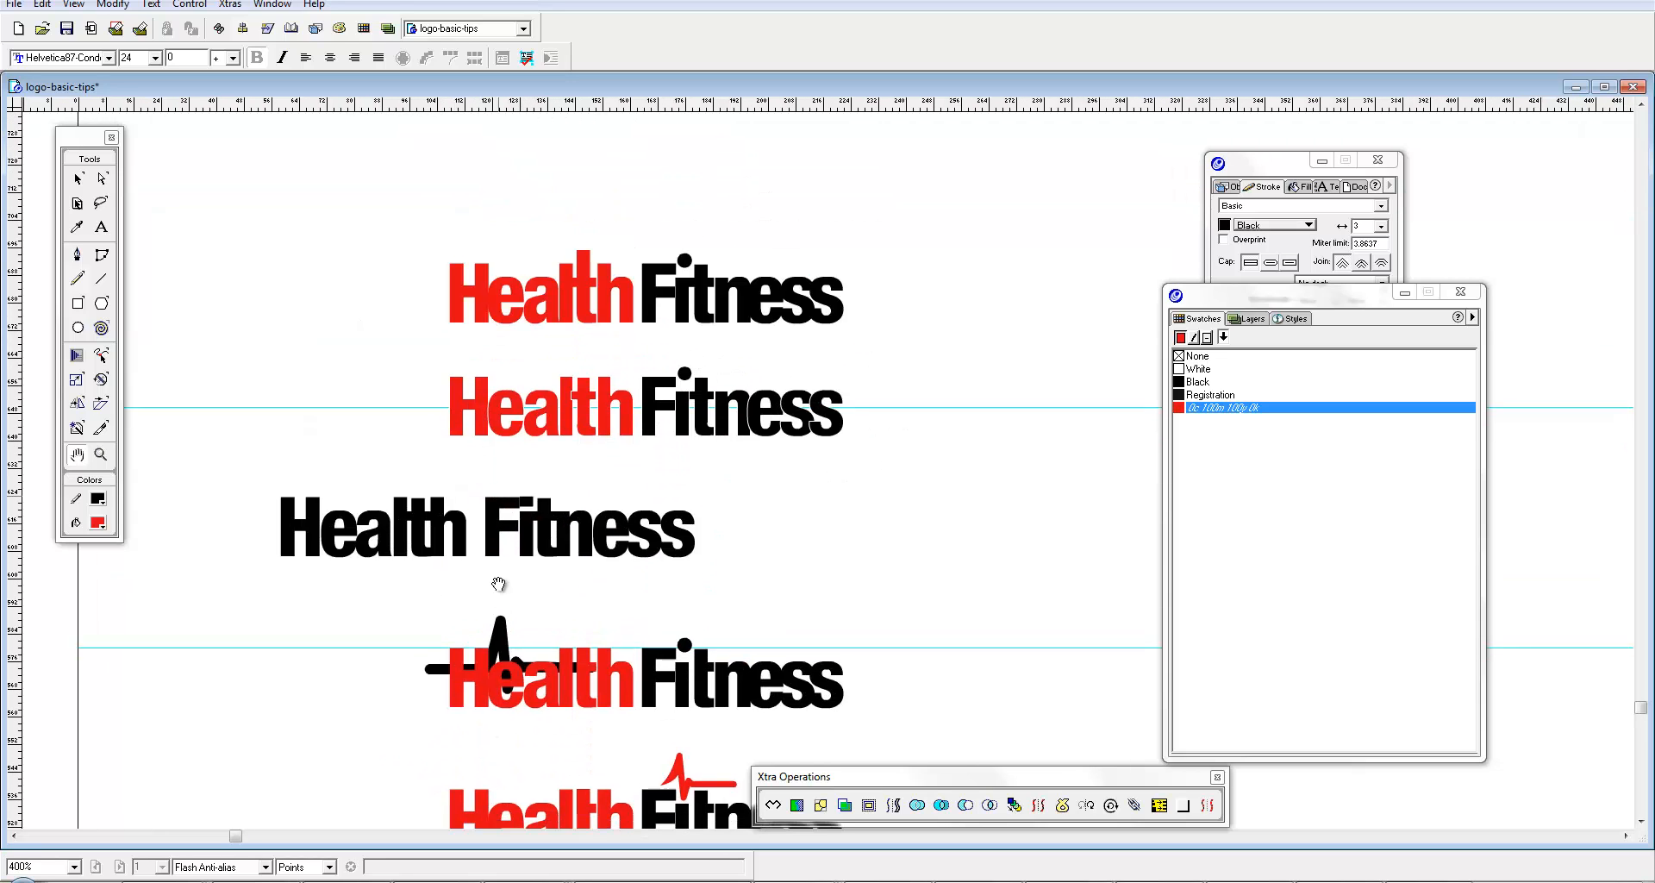
mouse_move(537, 627)
mouse_down()
mouse_move(518, 503)
mouse_move(554, 625)
mouse_up()
drag(566, 591, 546, 428)
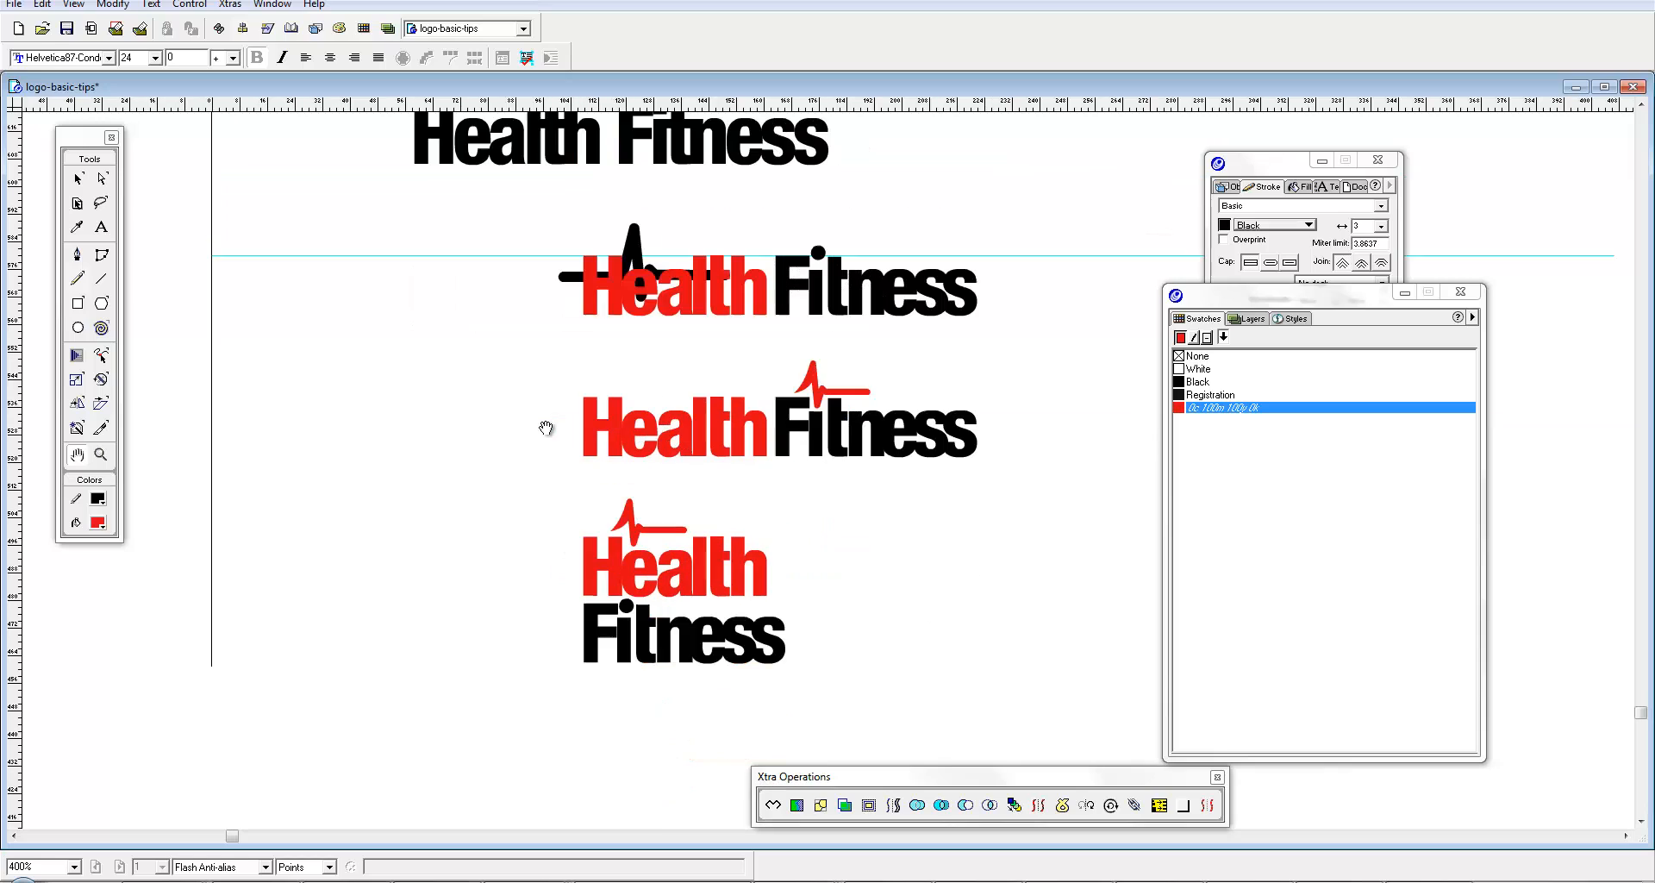
drag(540, 583, 533, 390)
drag(528, 539, 517, 437)
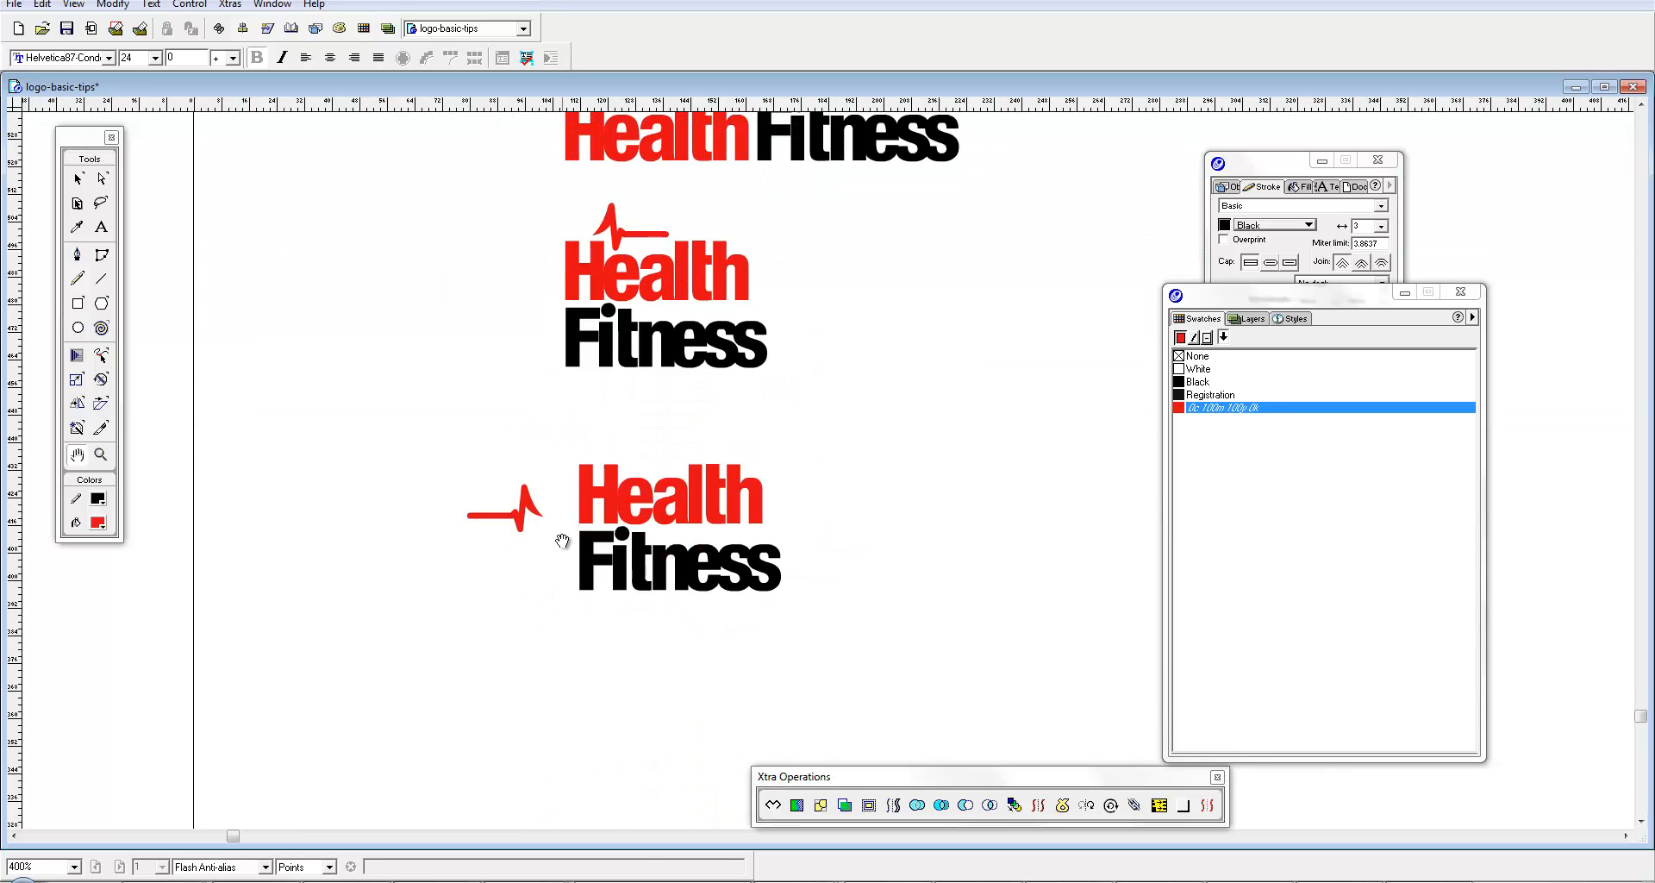
Step: Draw a nearly vertical line about 25 points long below the lowest stacked logo, and give it a hairline stroke
key(ctrl+space)
click(695, 632)
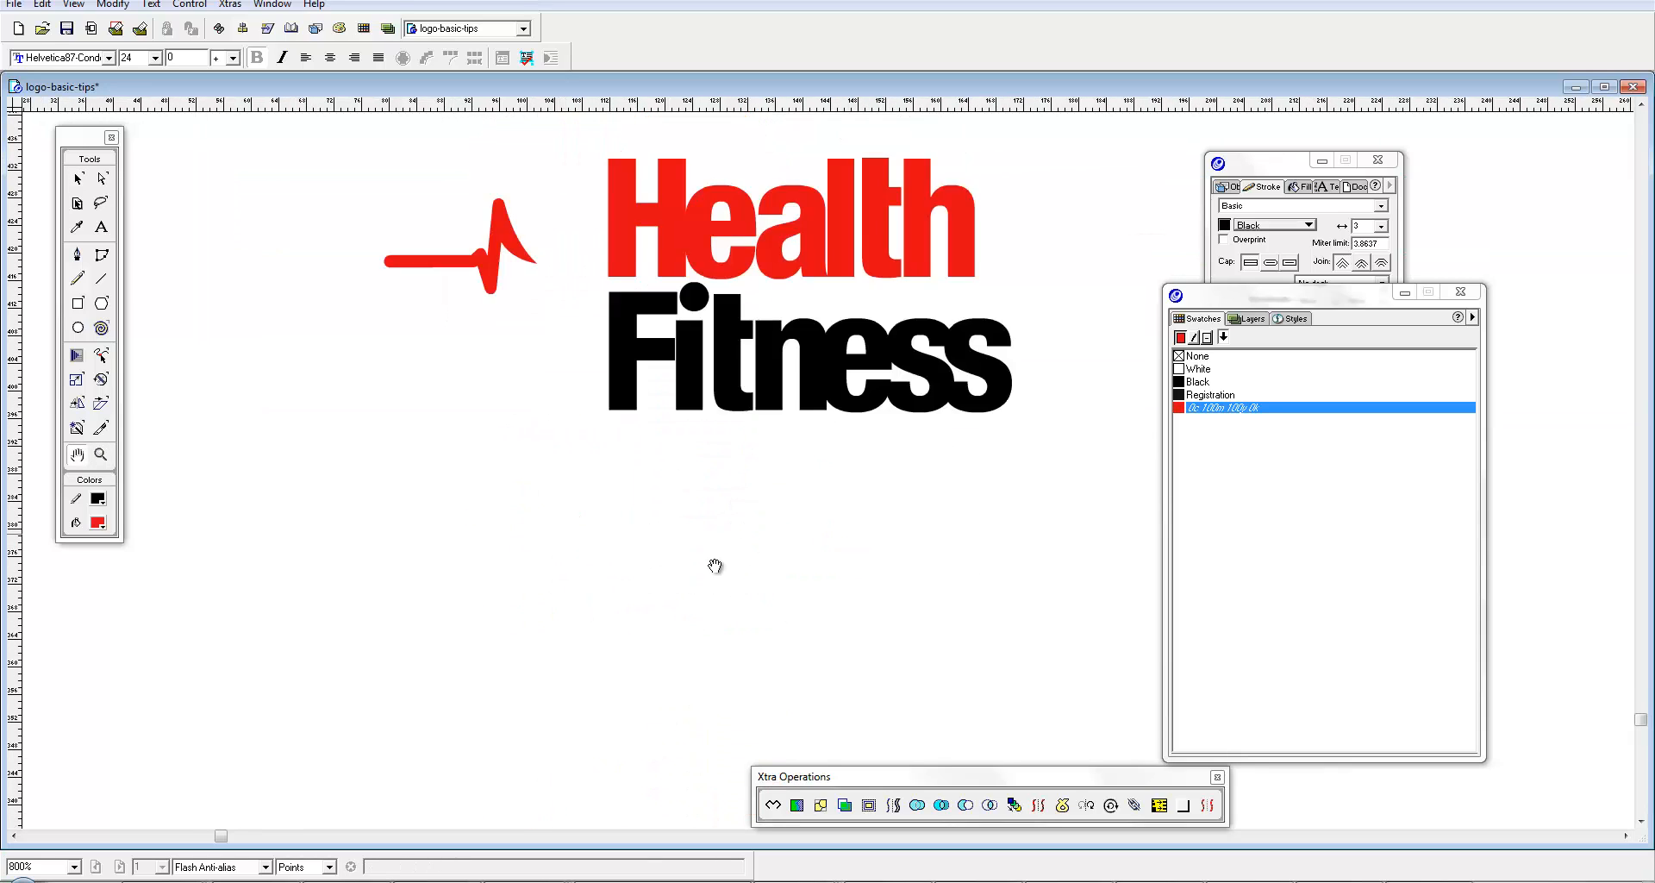
mouse_move(713, 561)
mouse_down()
mouse_move(665, 595)
mouse_move(667, 761)
mouse_up()
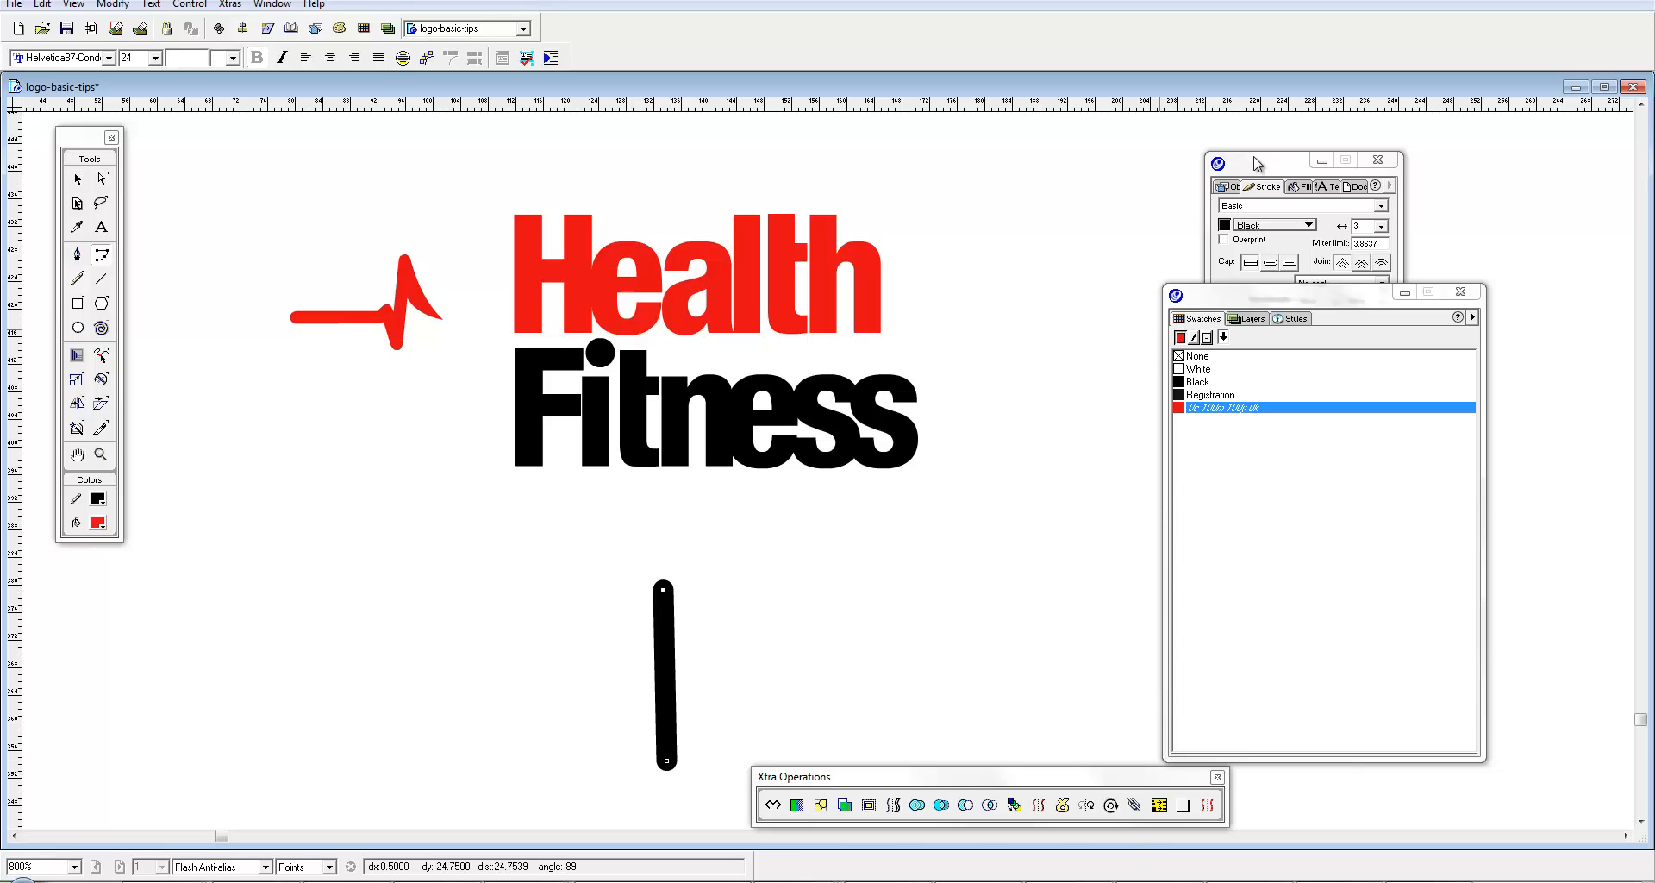
click(1381, 227)
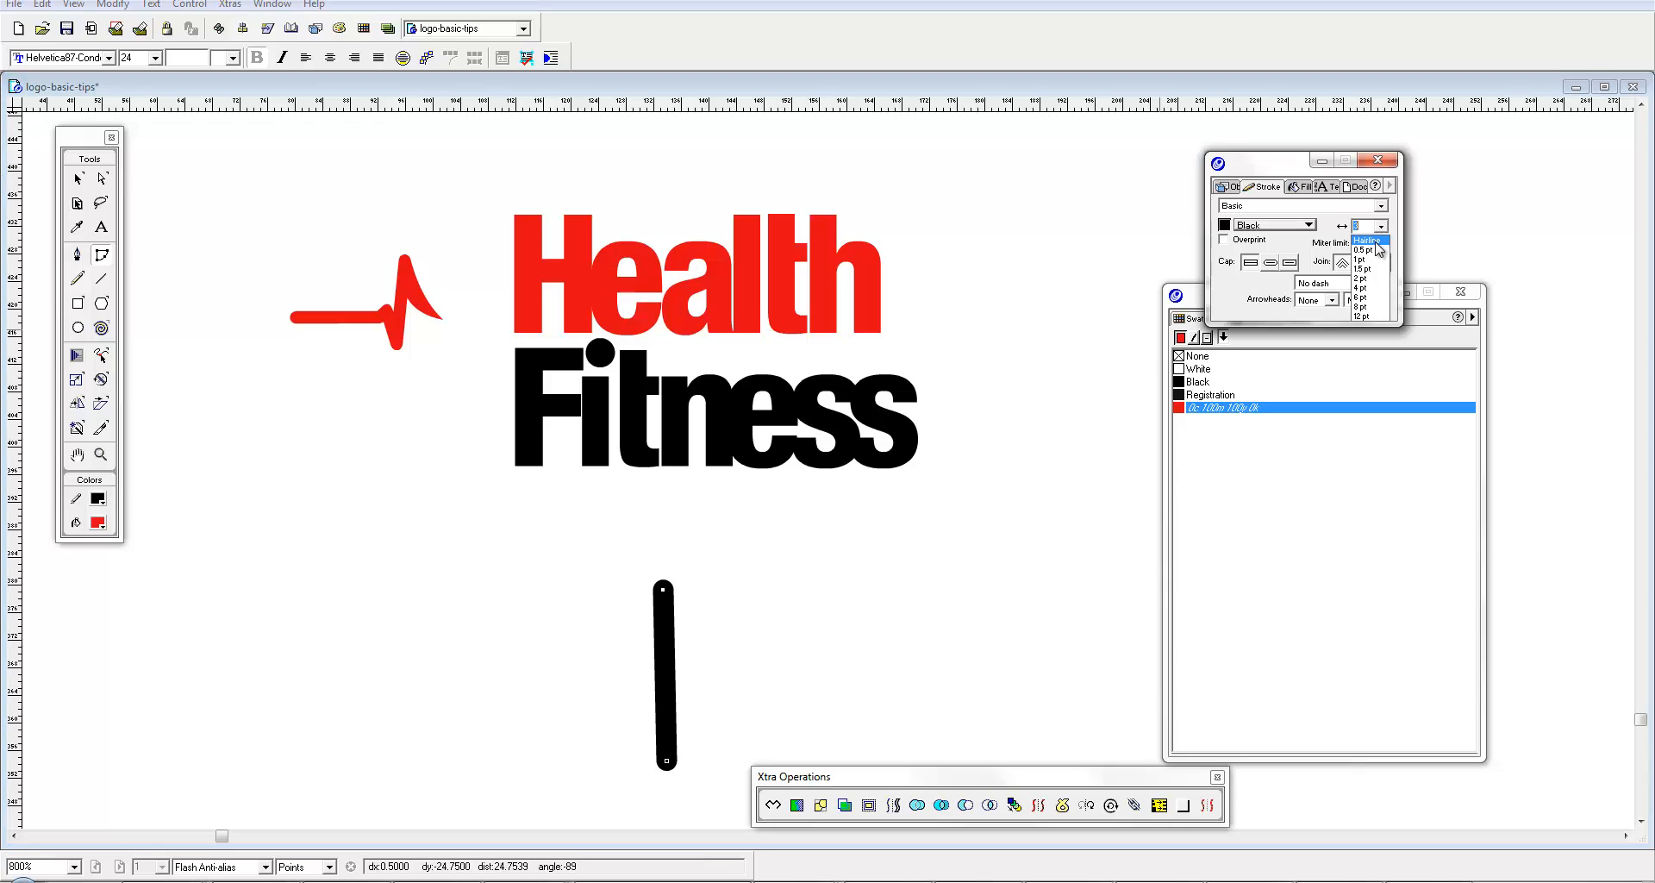
click(1371, 239)
key(Tab)
key(v)
key(a)
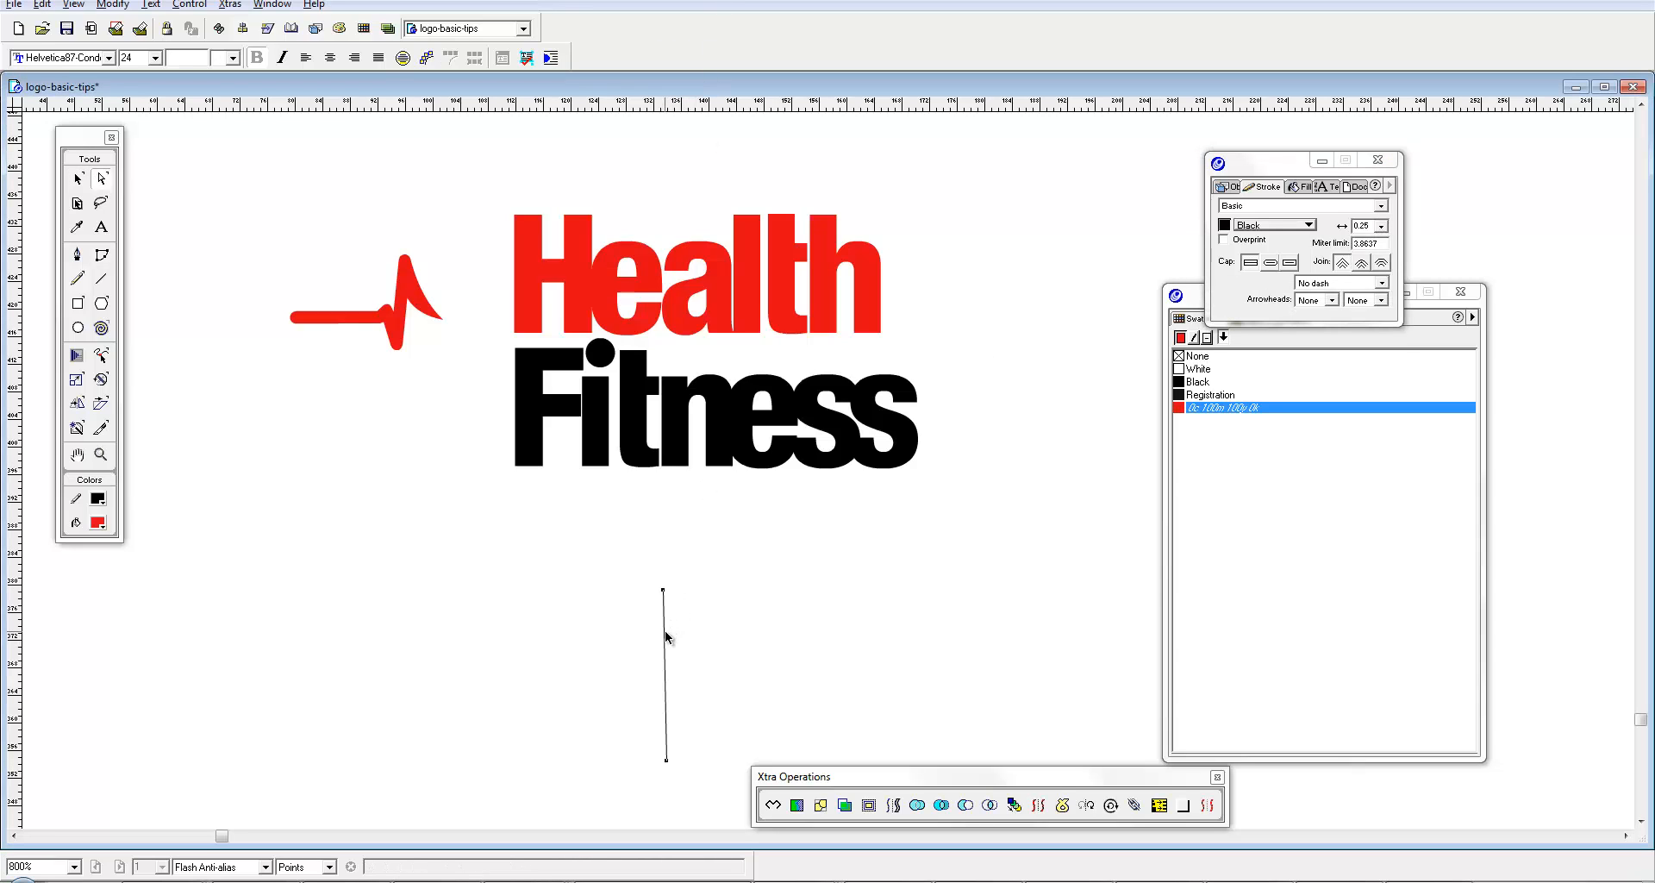
Step: Bend the line outward to the left into a half-heart curve, and adjust its lower curve handle for a fuller side
drag(666, 635, 617, 559)
key(v)
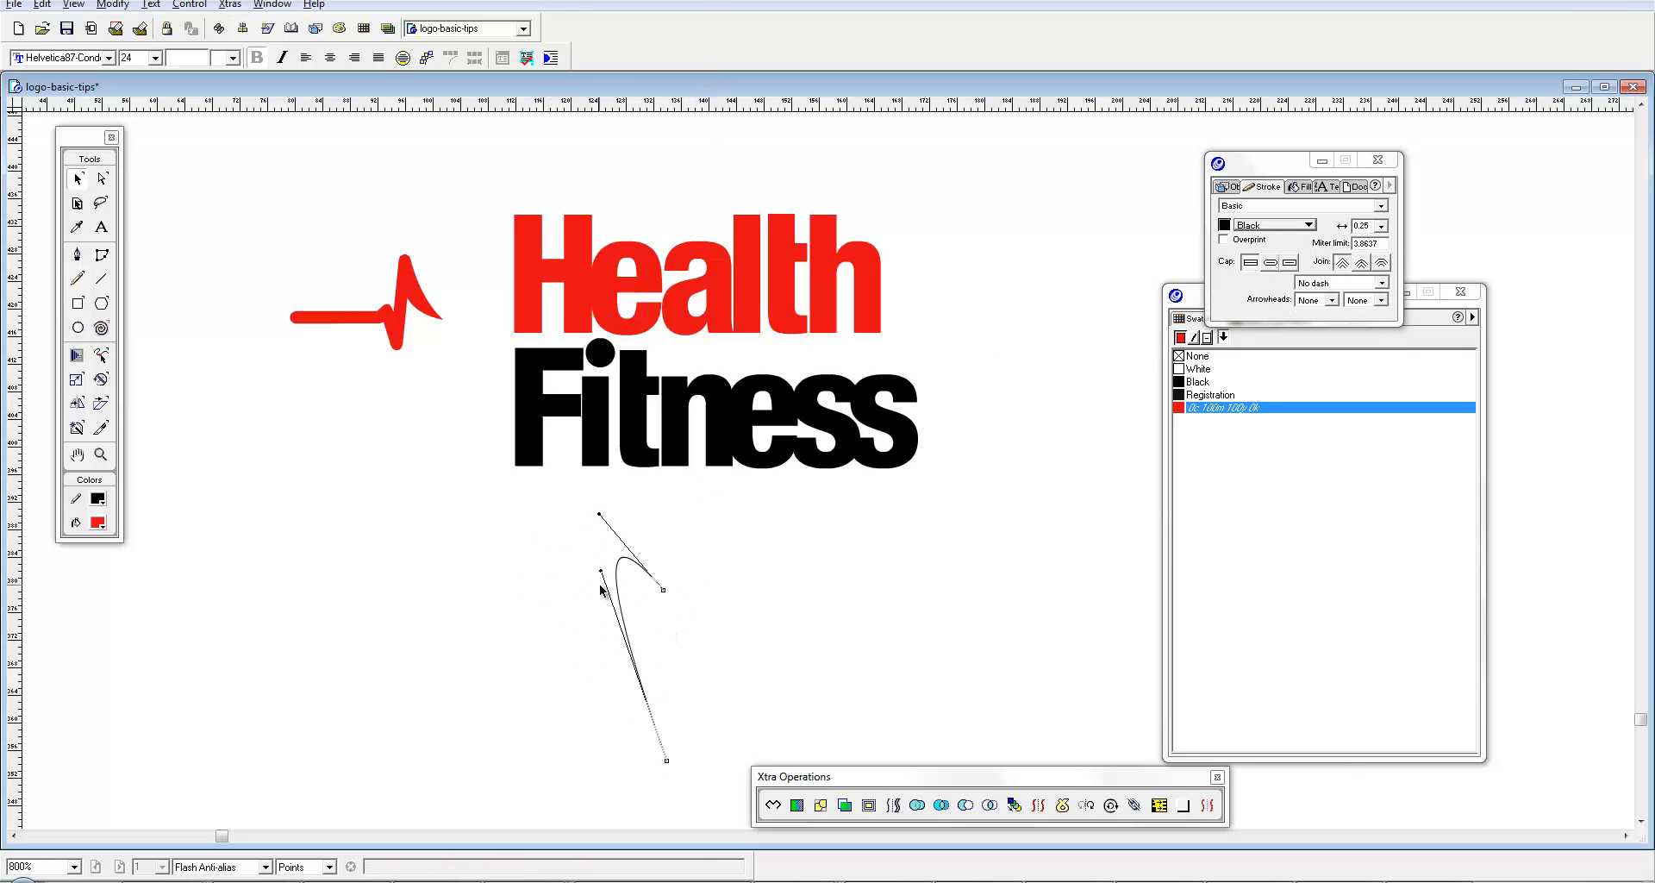
key(Tab)
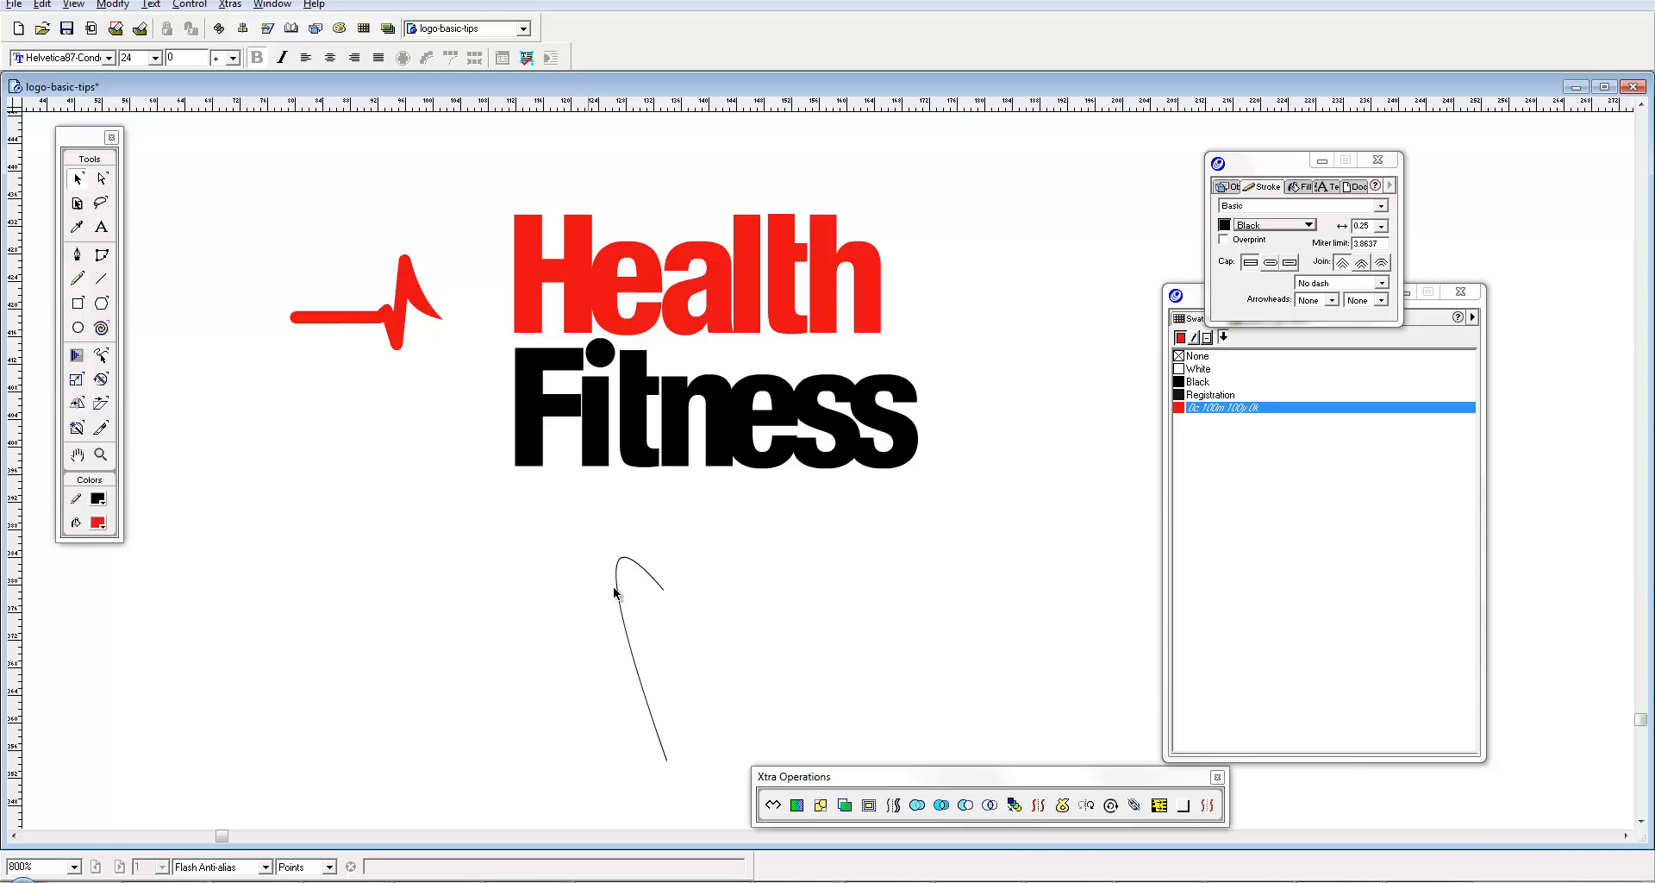
click(663, 590)
click(663, 590)
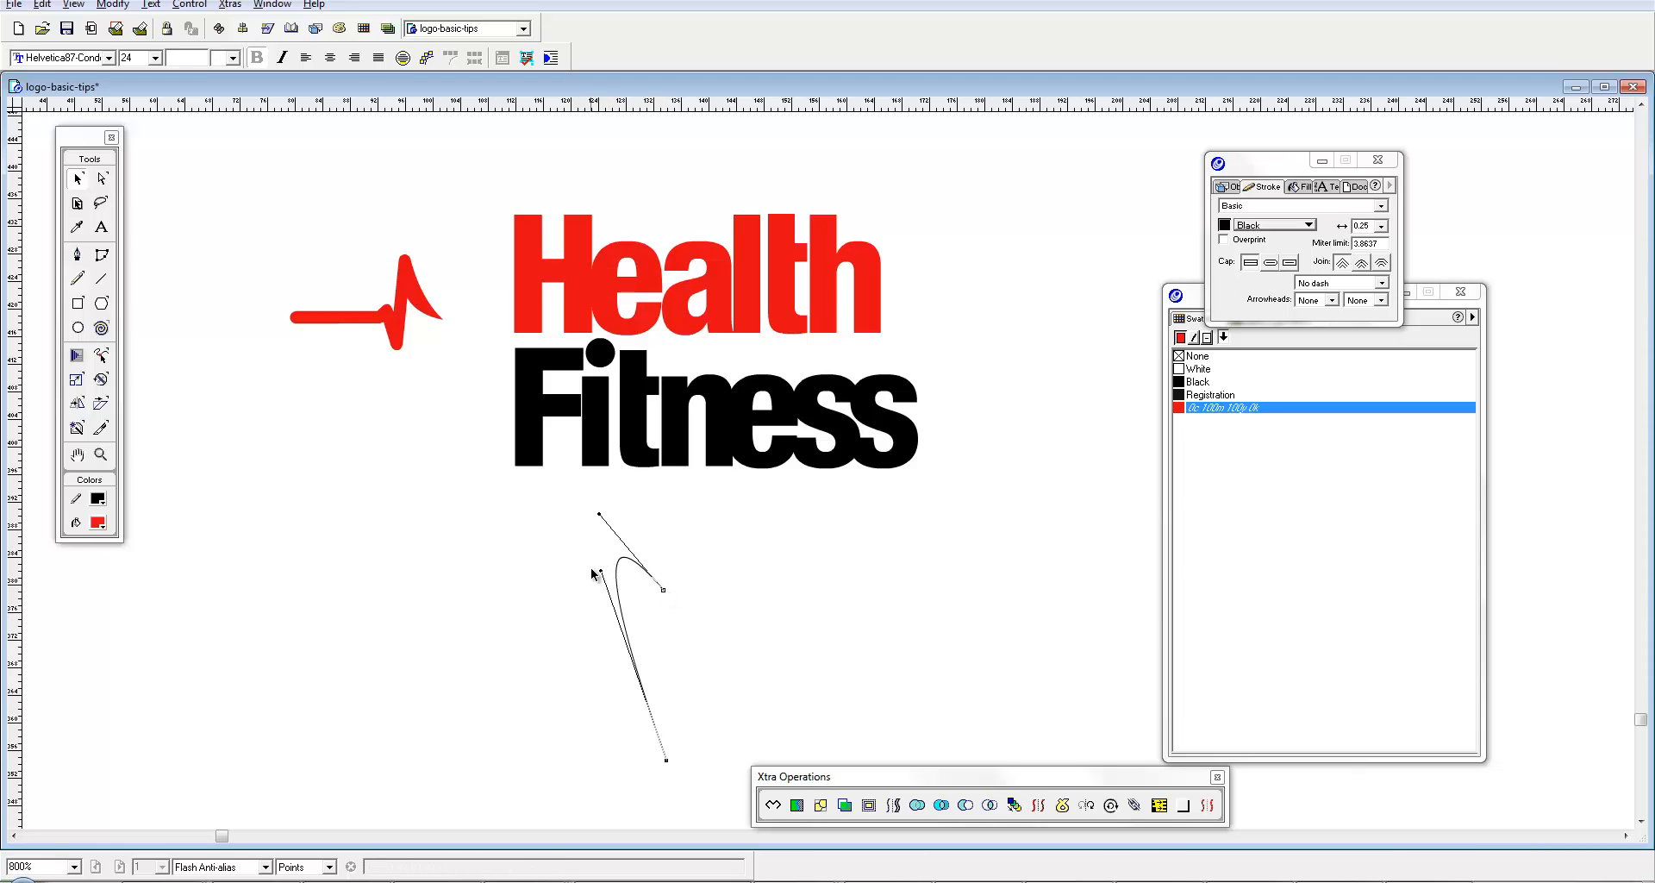
drag(601, 571, 579, 603)
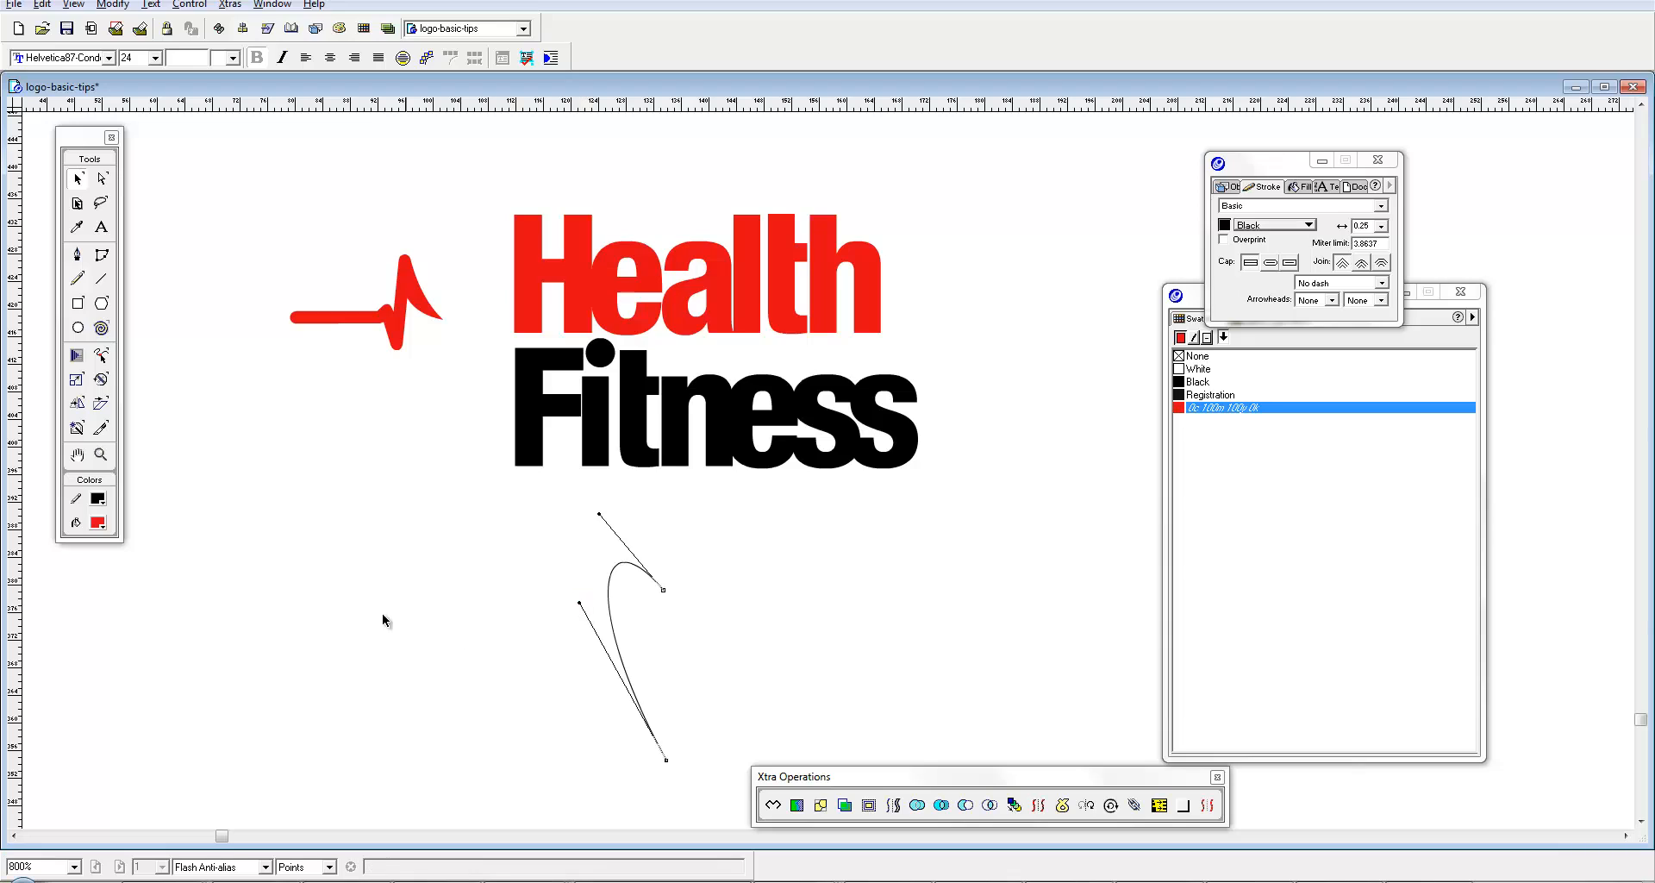
Step: Place a vertical guide through the curve's upper end, and mirror a copy of the curve across it to form a heart outline
drag(15, 569, 665, 595)
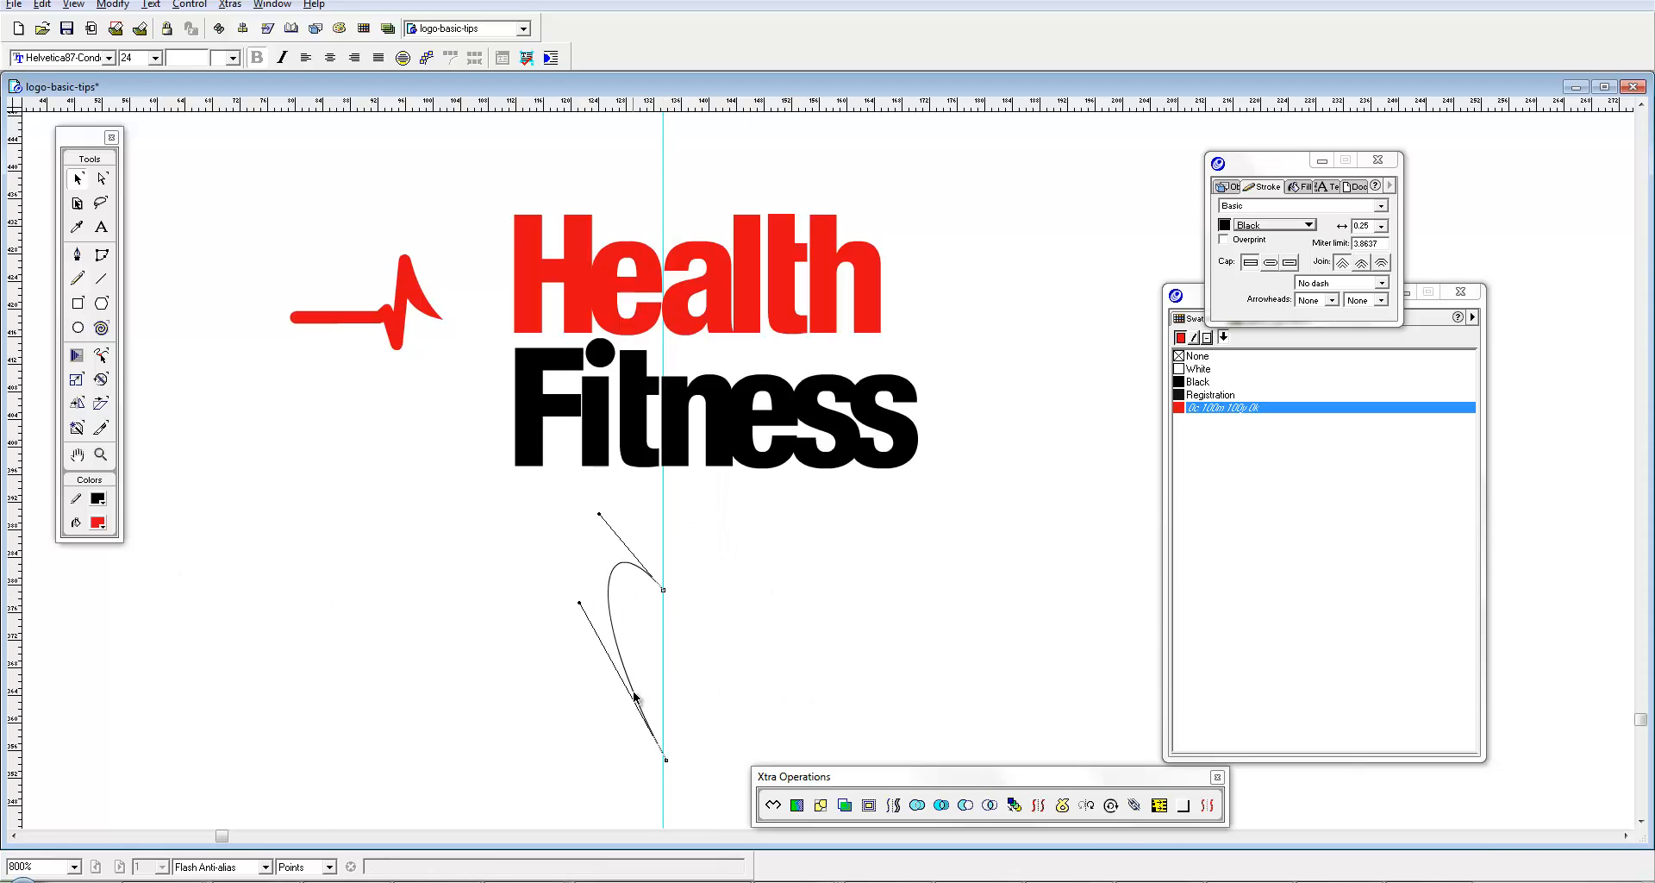
click(635, 686)
click(77, 402)
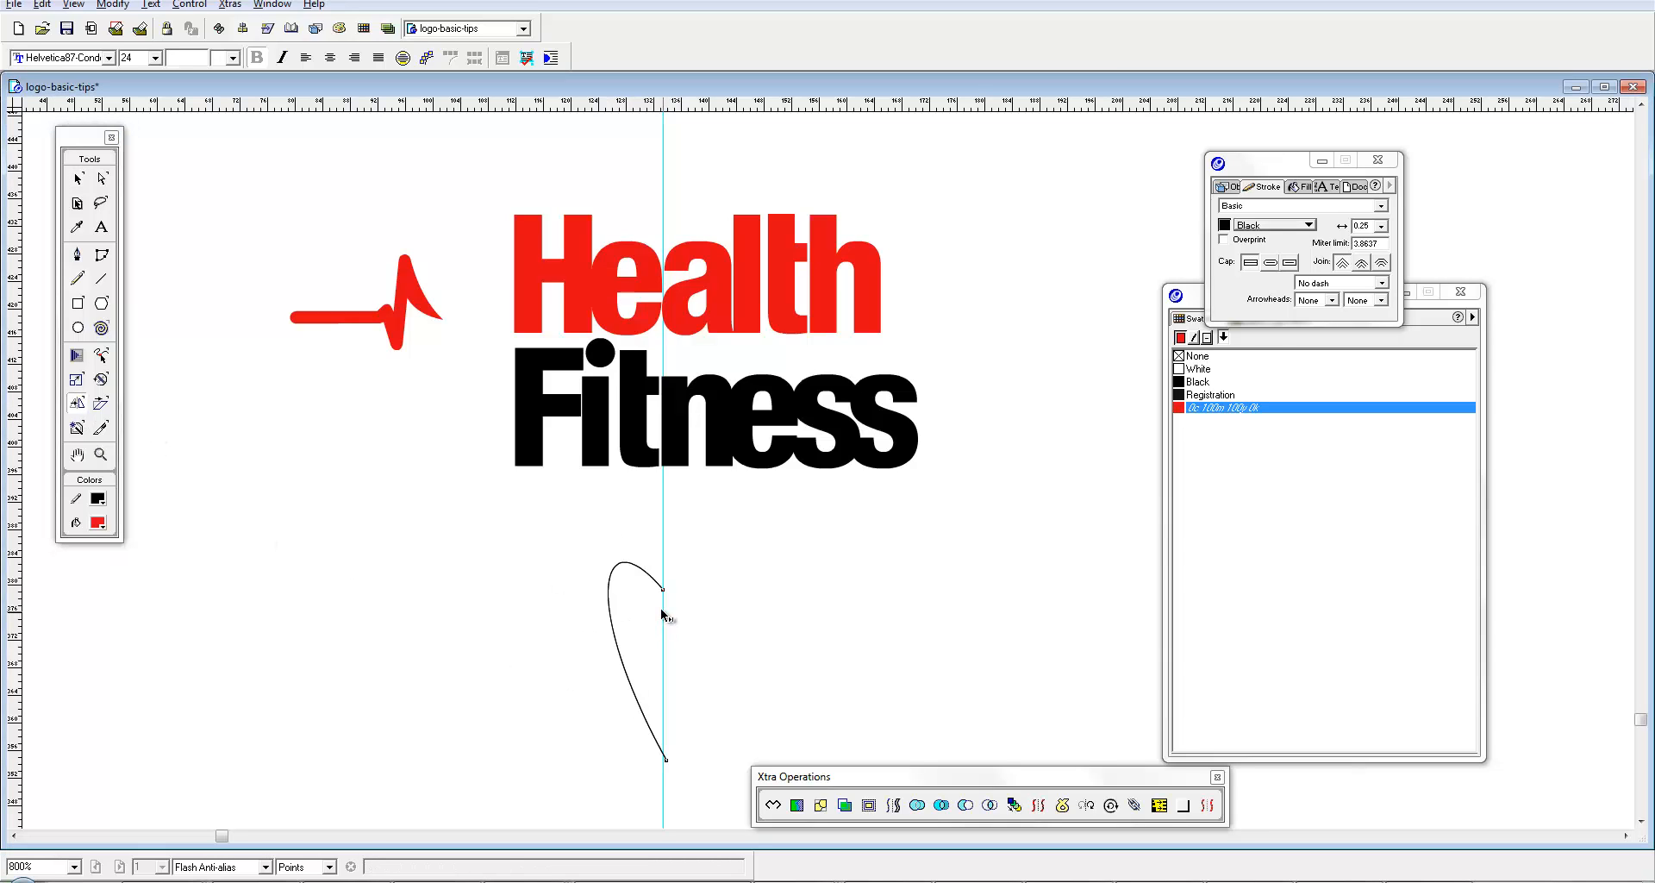
drag(663, 595, 668, 642)
key(Tab)
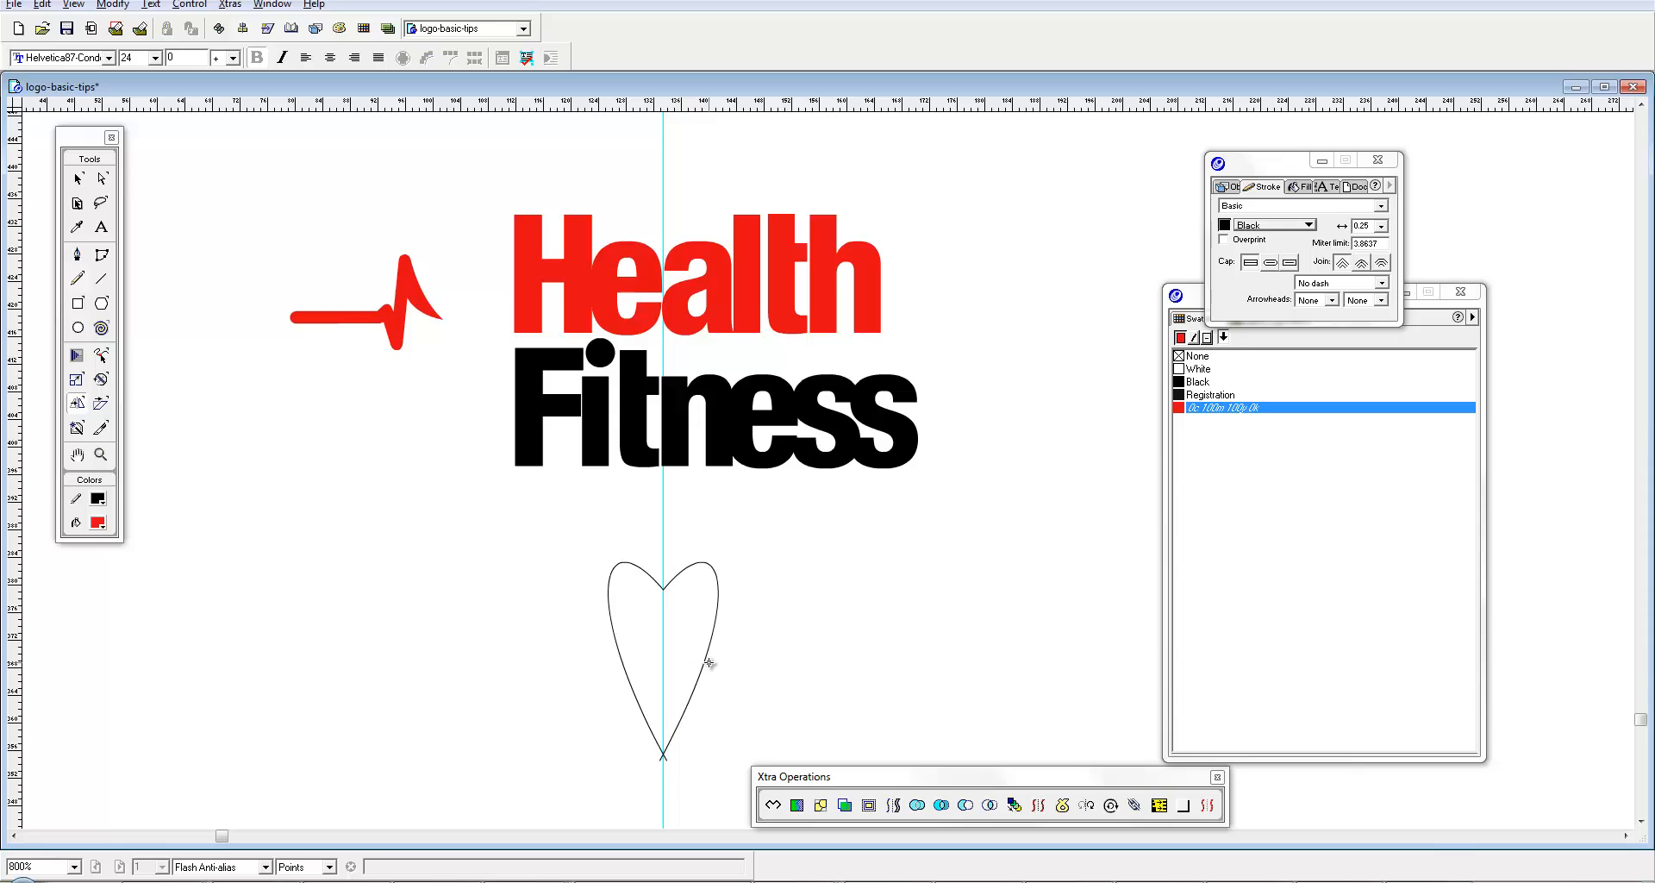
Step: Try joining the two heart halves and closing the path so it fills red, and undo the closing and joining
key(v)
click(700, 667)
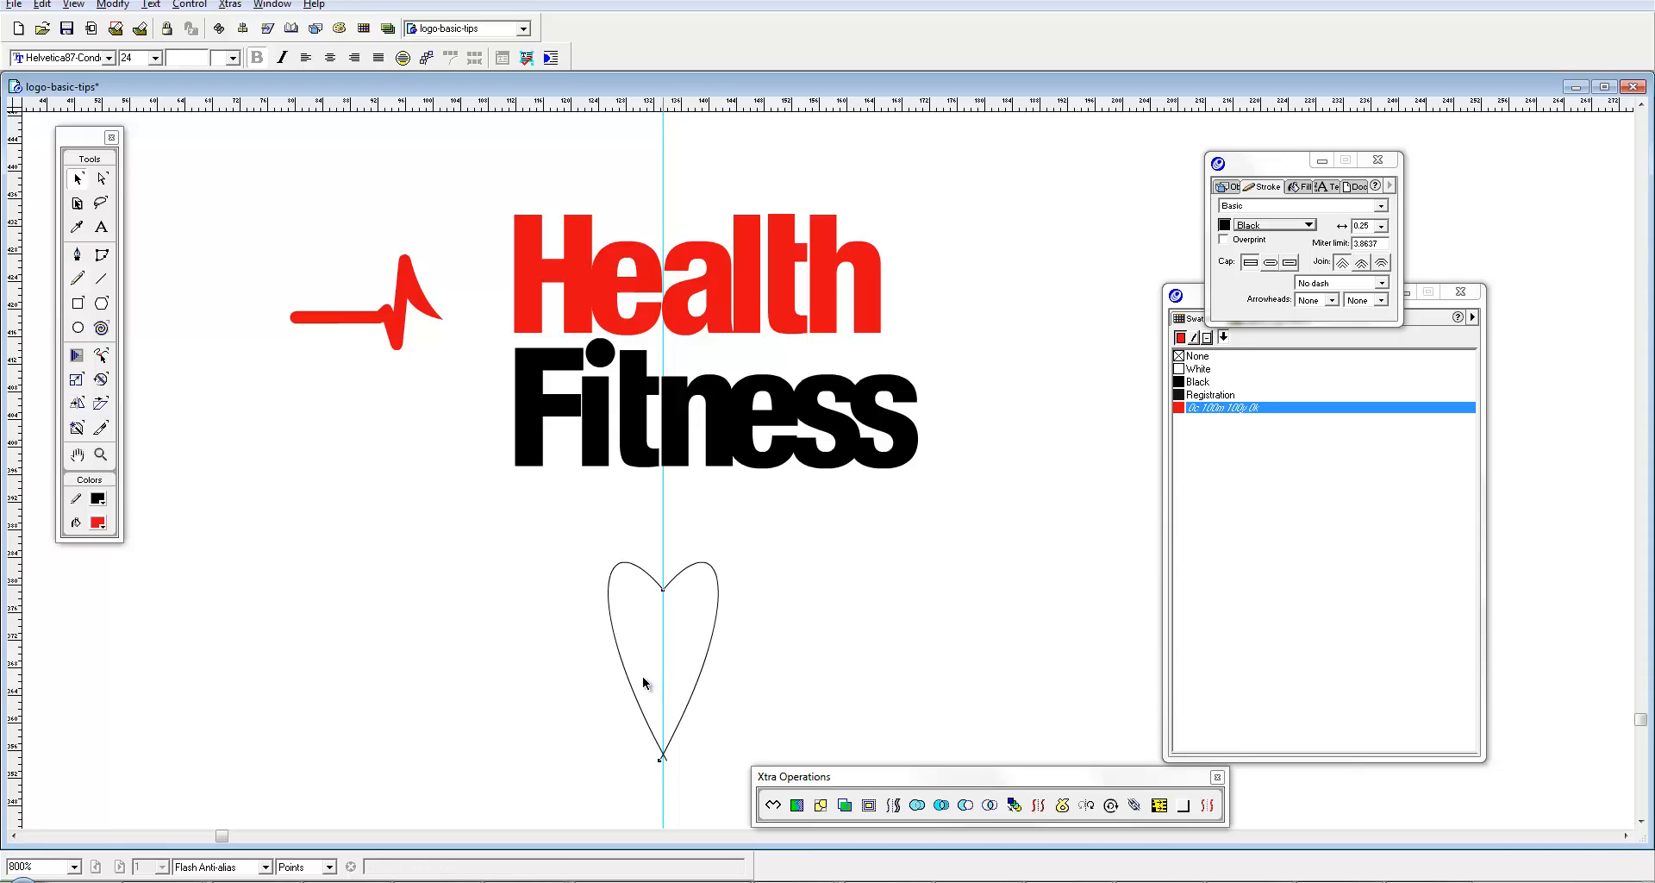
click(635, 687)
click(1235, 188)
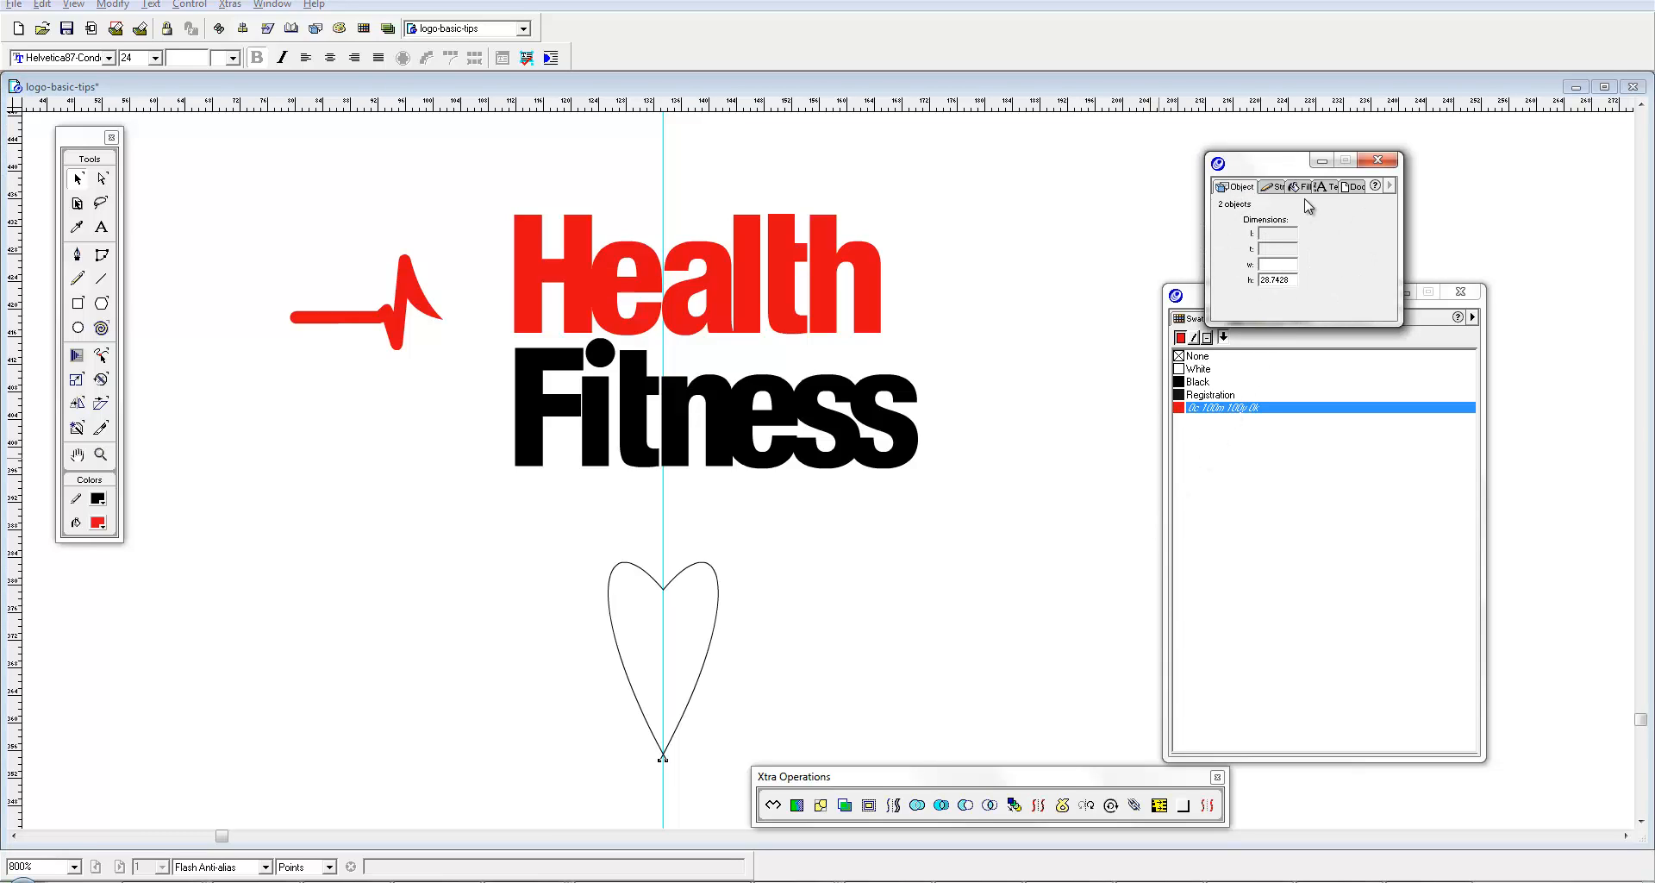
click(1272, 187)
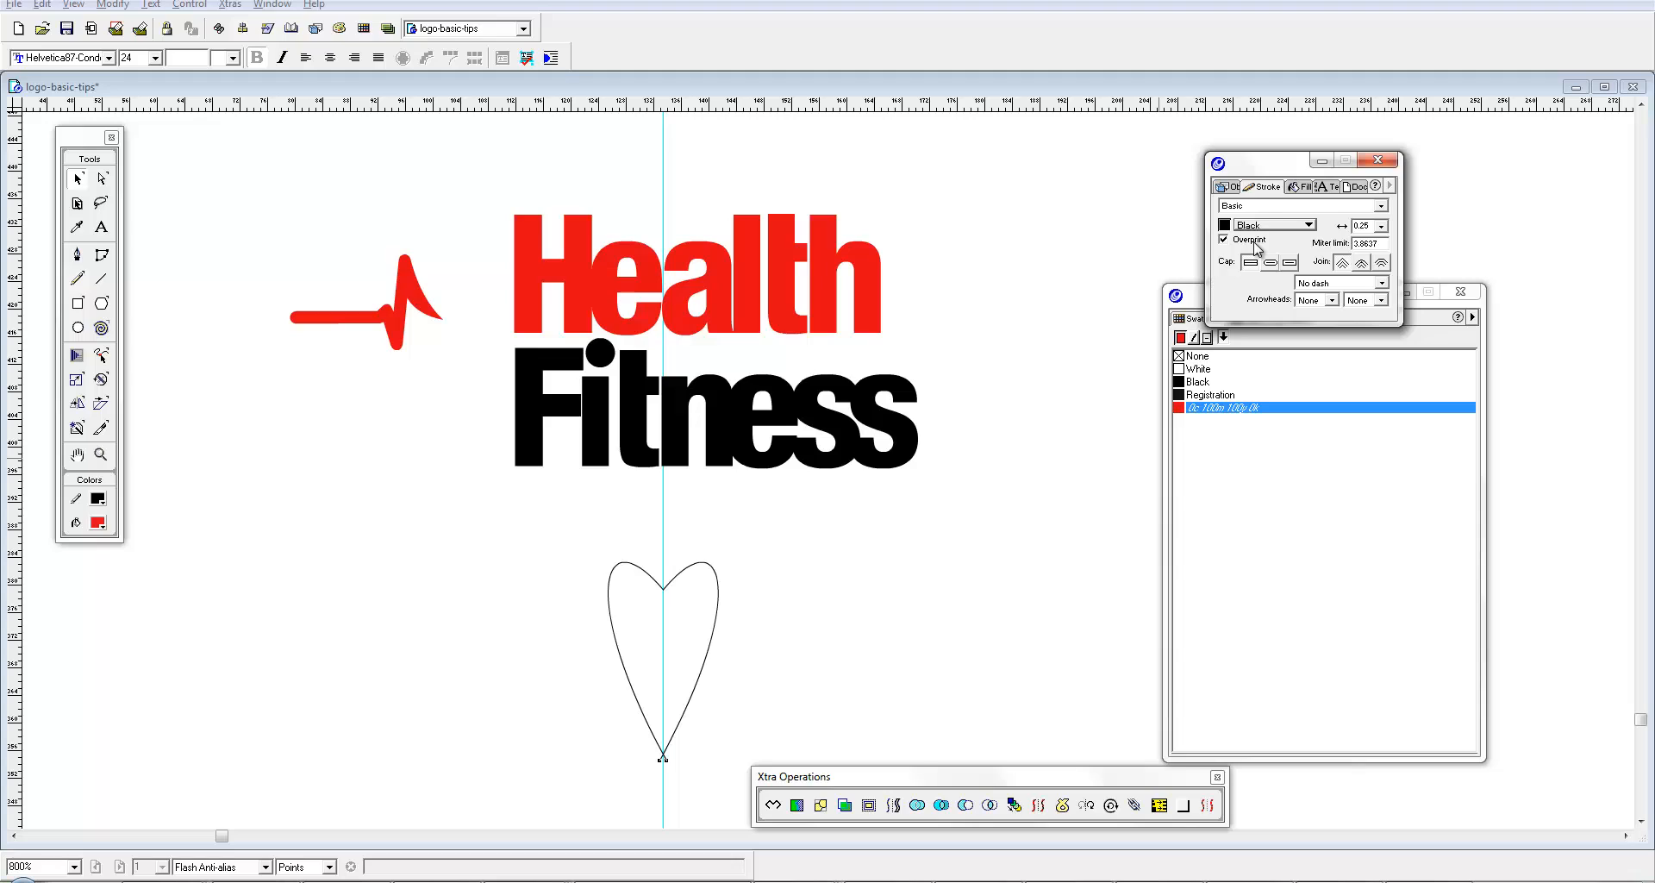
click(1251, 241)
click(1234, 188)
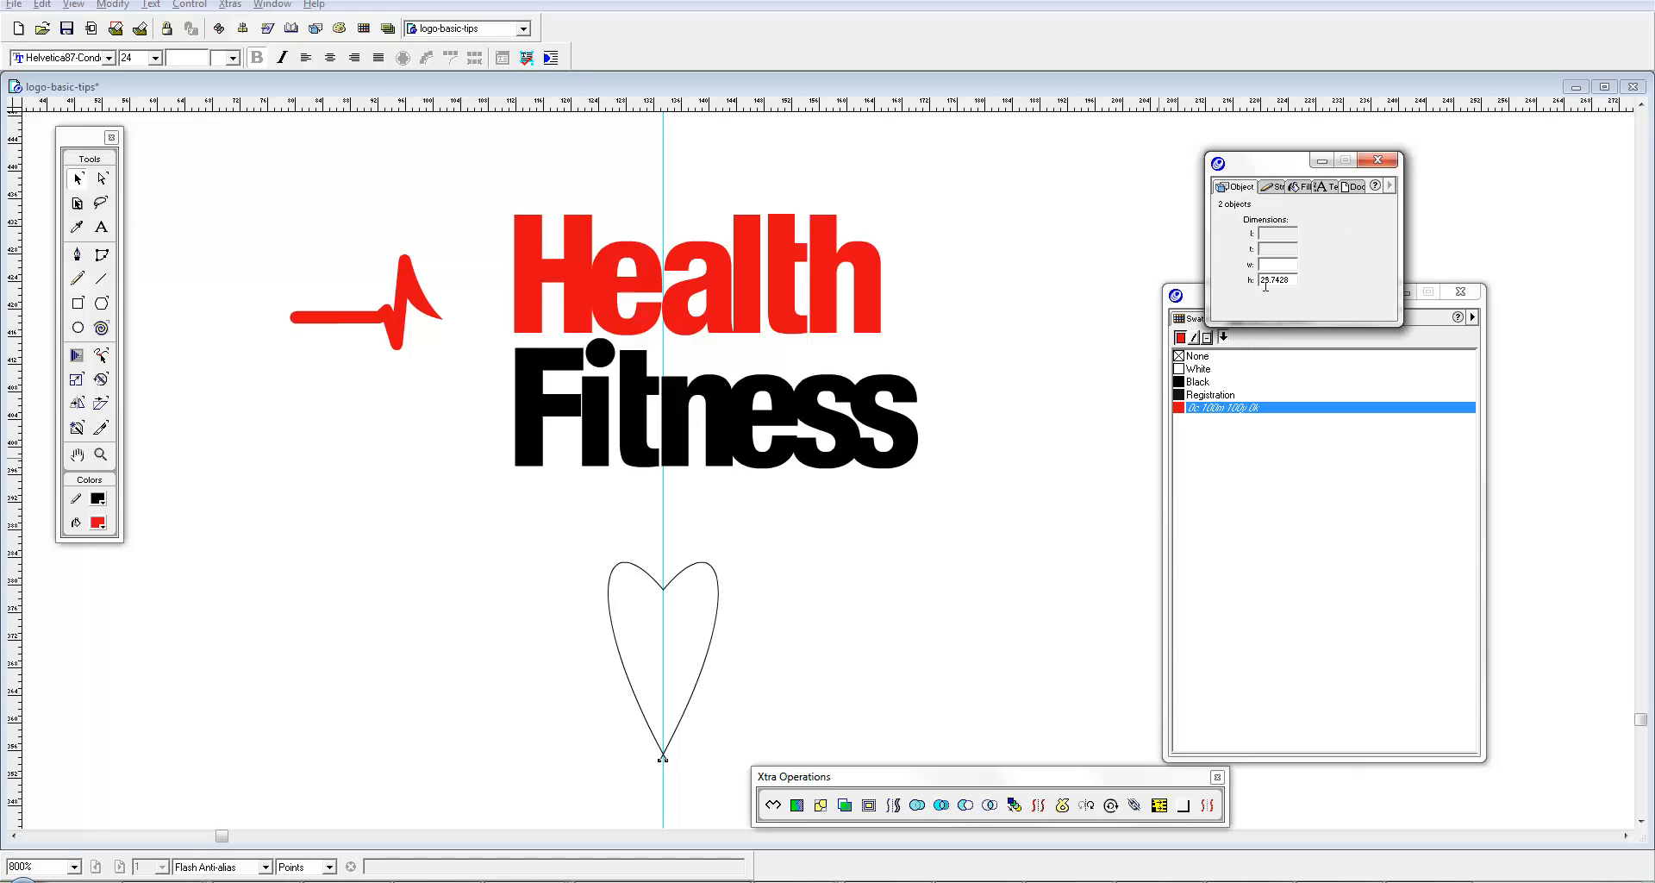
key(ctrl+j)
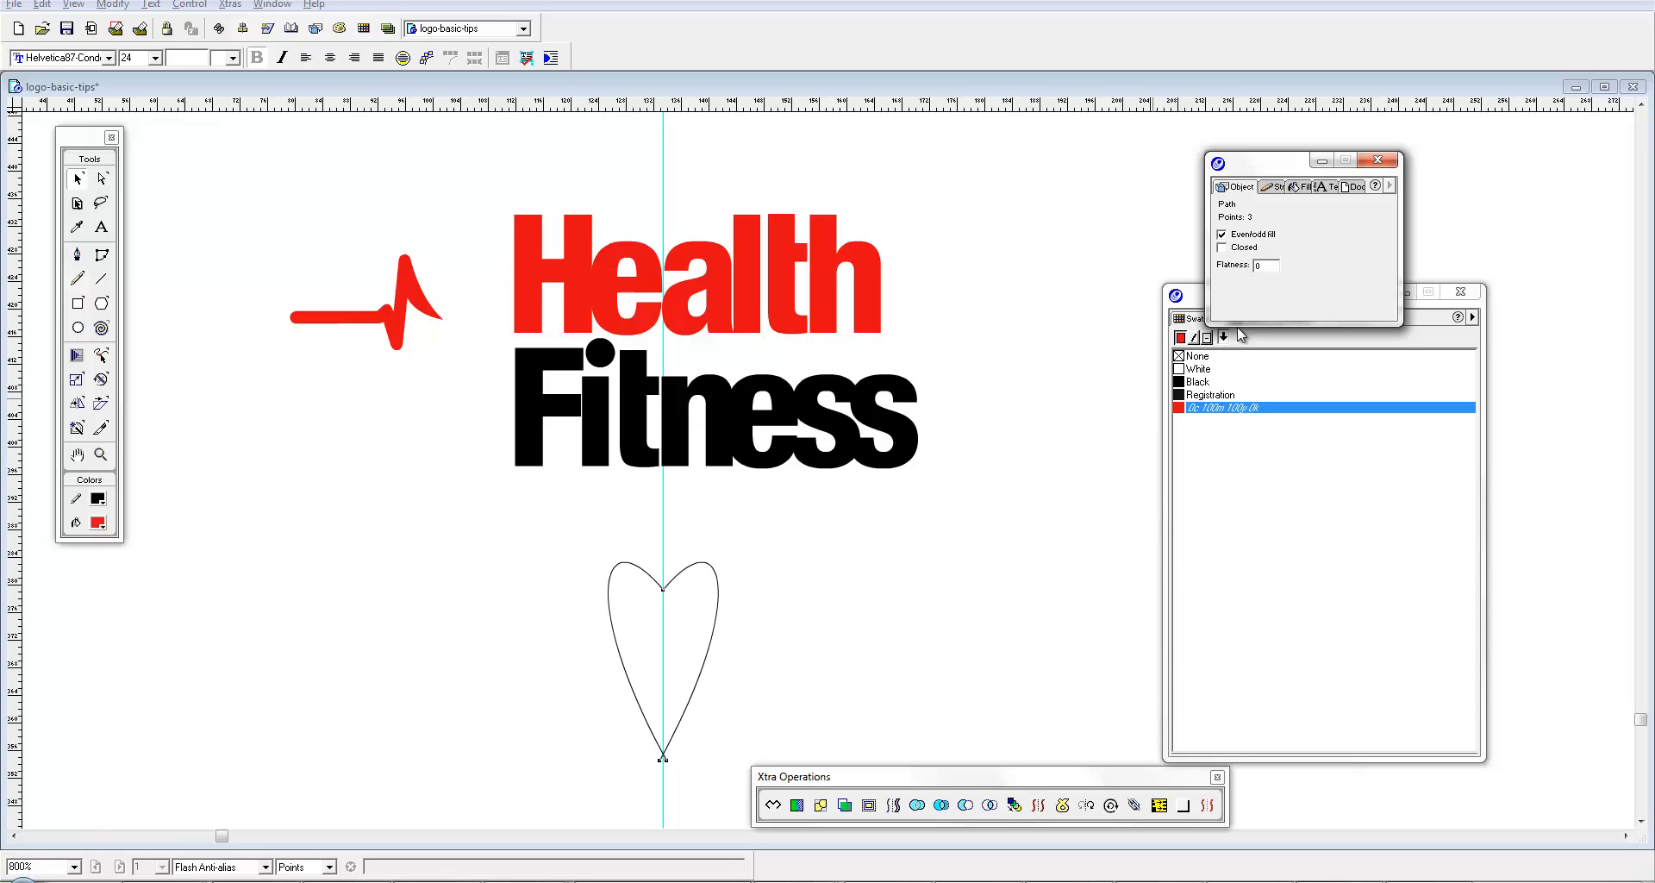
click(1222, 247)
click(948, 548)
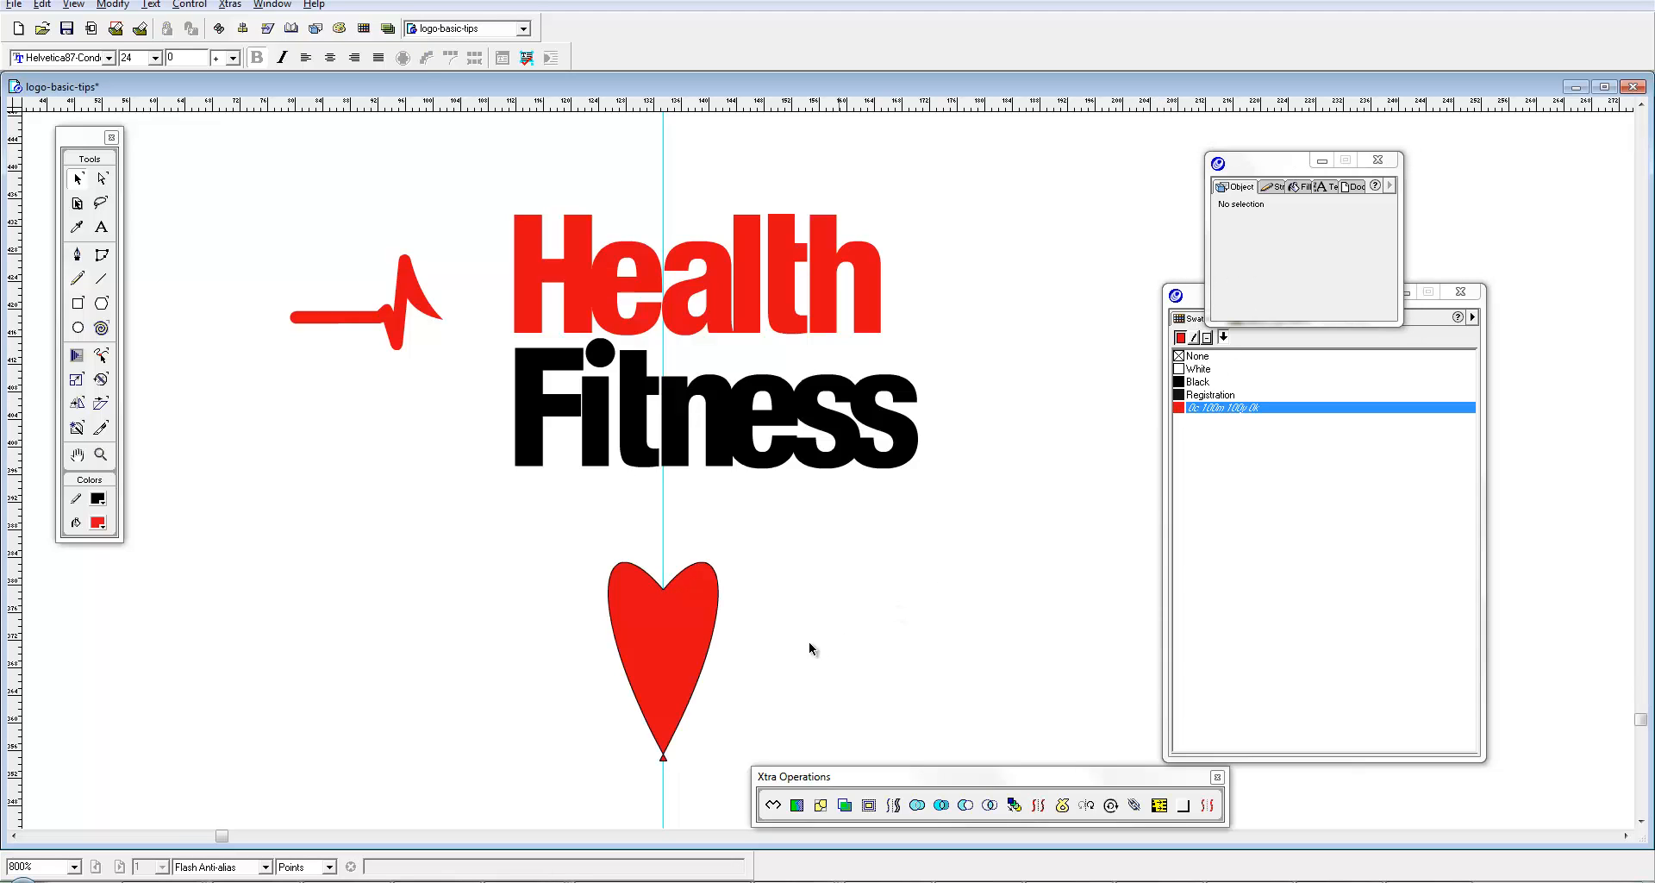
click(705, 648)
key(ctrl+z)
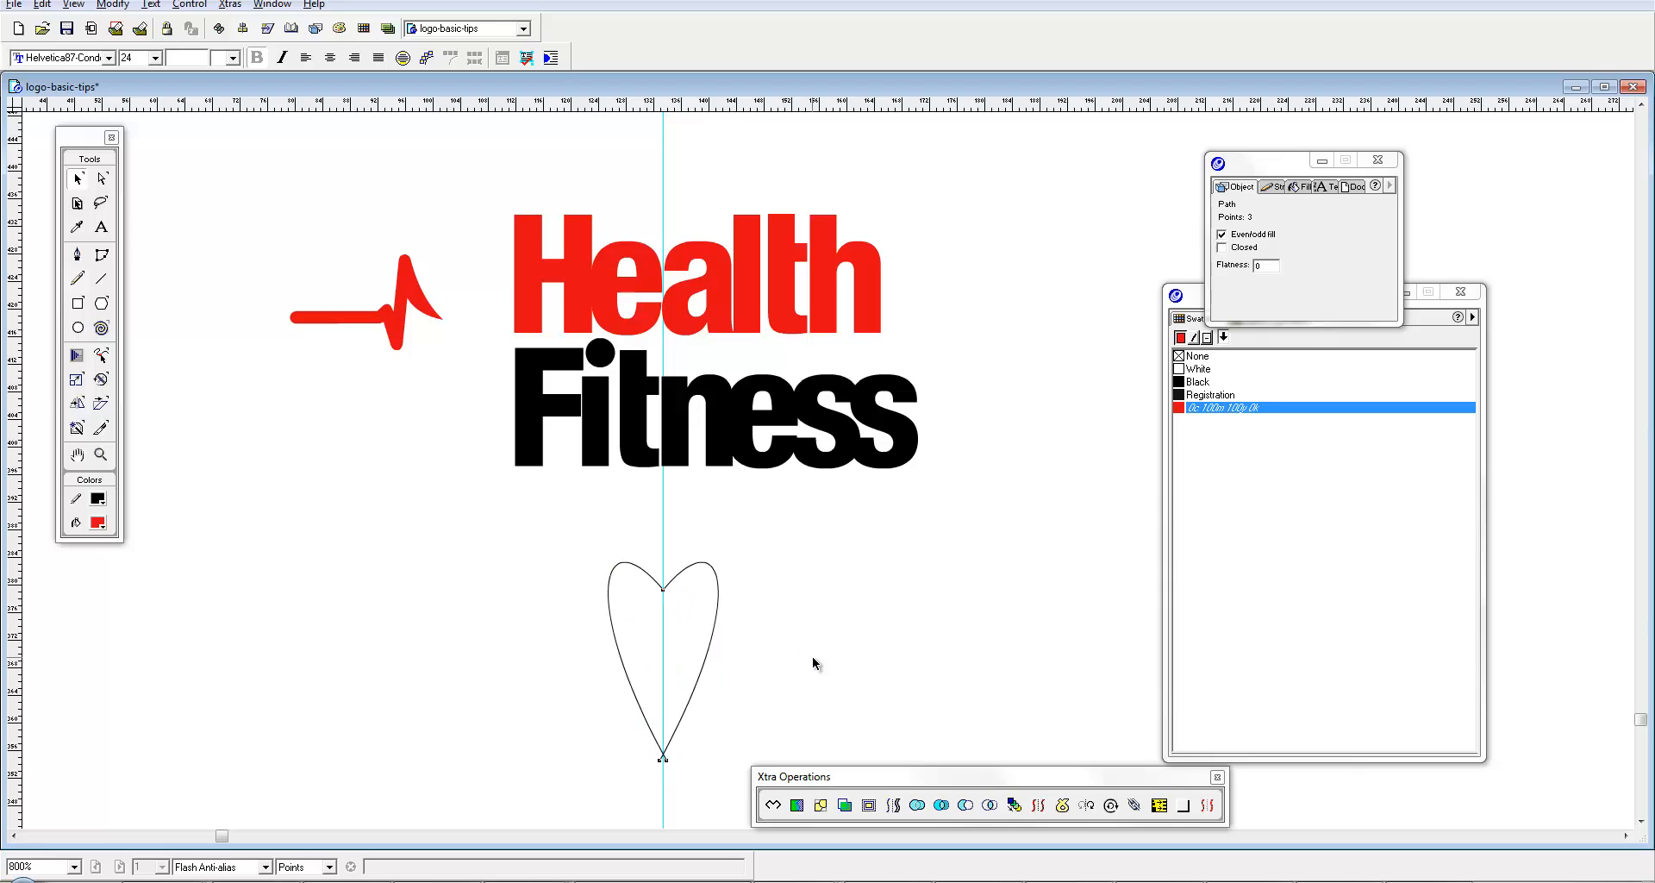
click(767, 689)
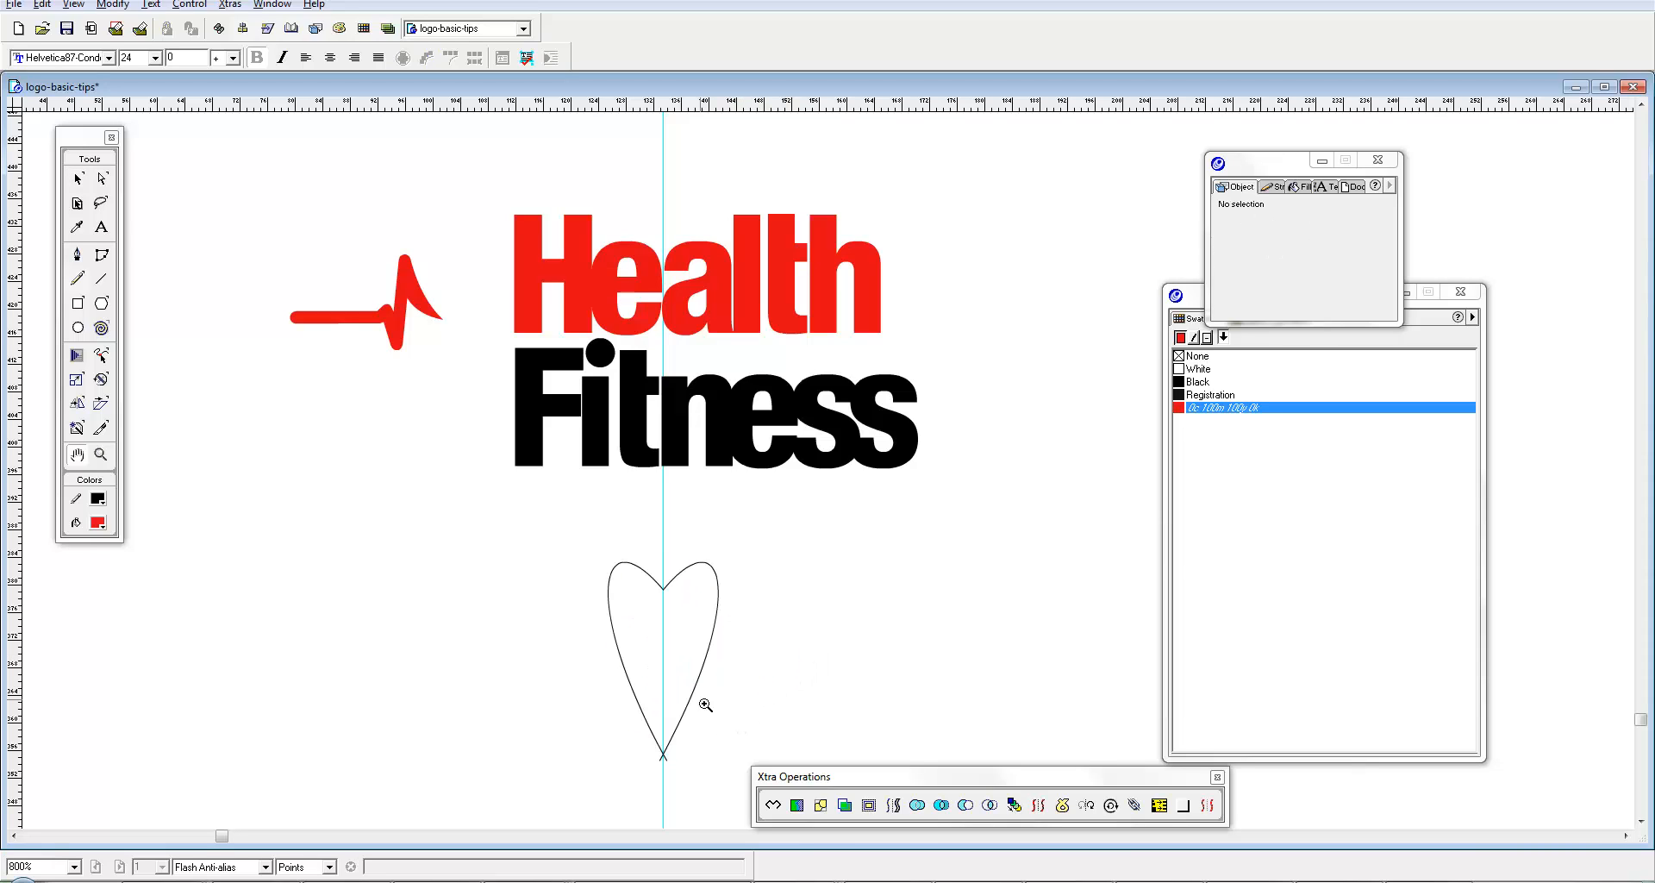
Step: Move the lower end points of both heart halves so they meet at the guide without crossing
click(699, 699)
key(v)
click(761, 592)
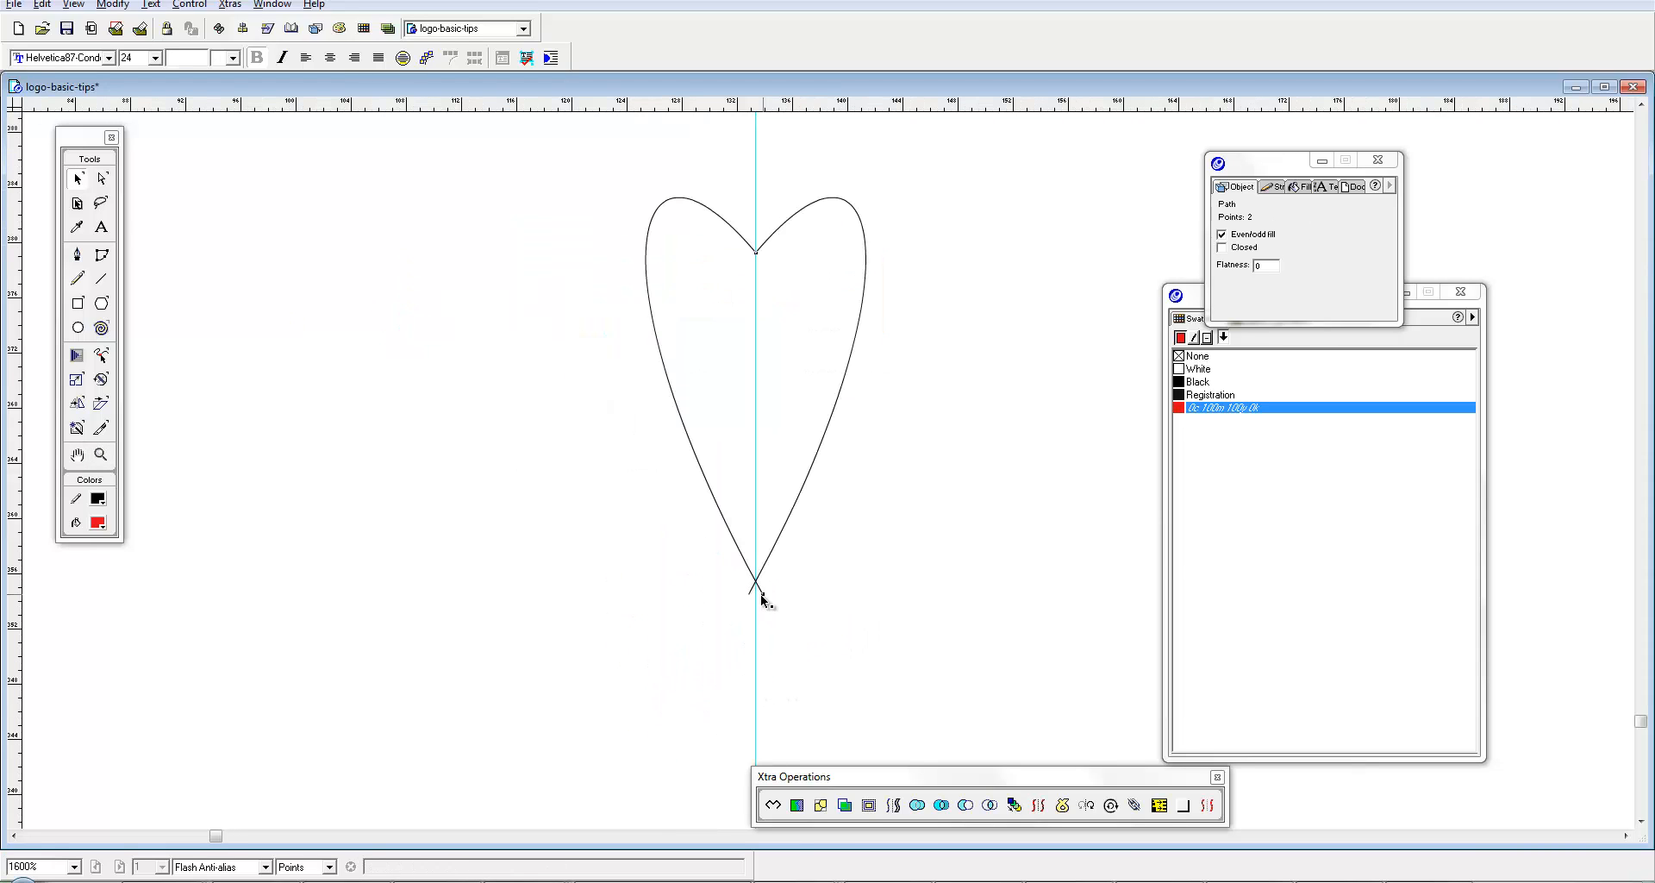
drag(765, 594, 753, 598)
click(750, 598)
click(769, 624)
Step: Select both heart halves and shorten the heart vertically from its upper edge, keeping the bottom tip in place
ctrl+alt+click(851, 519)
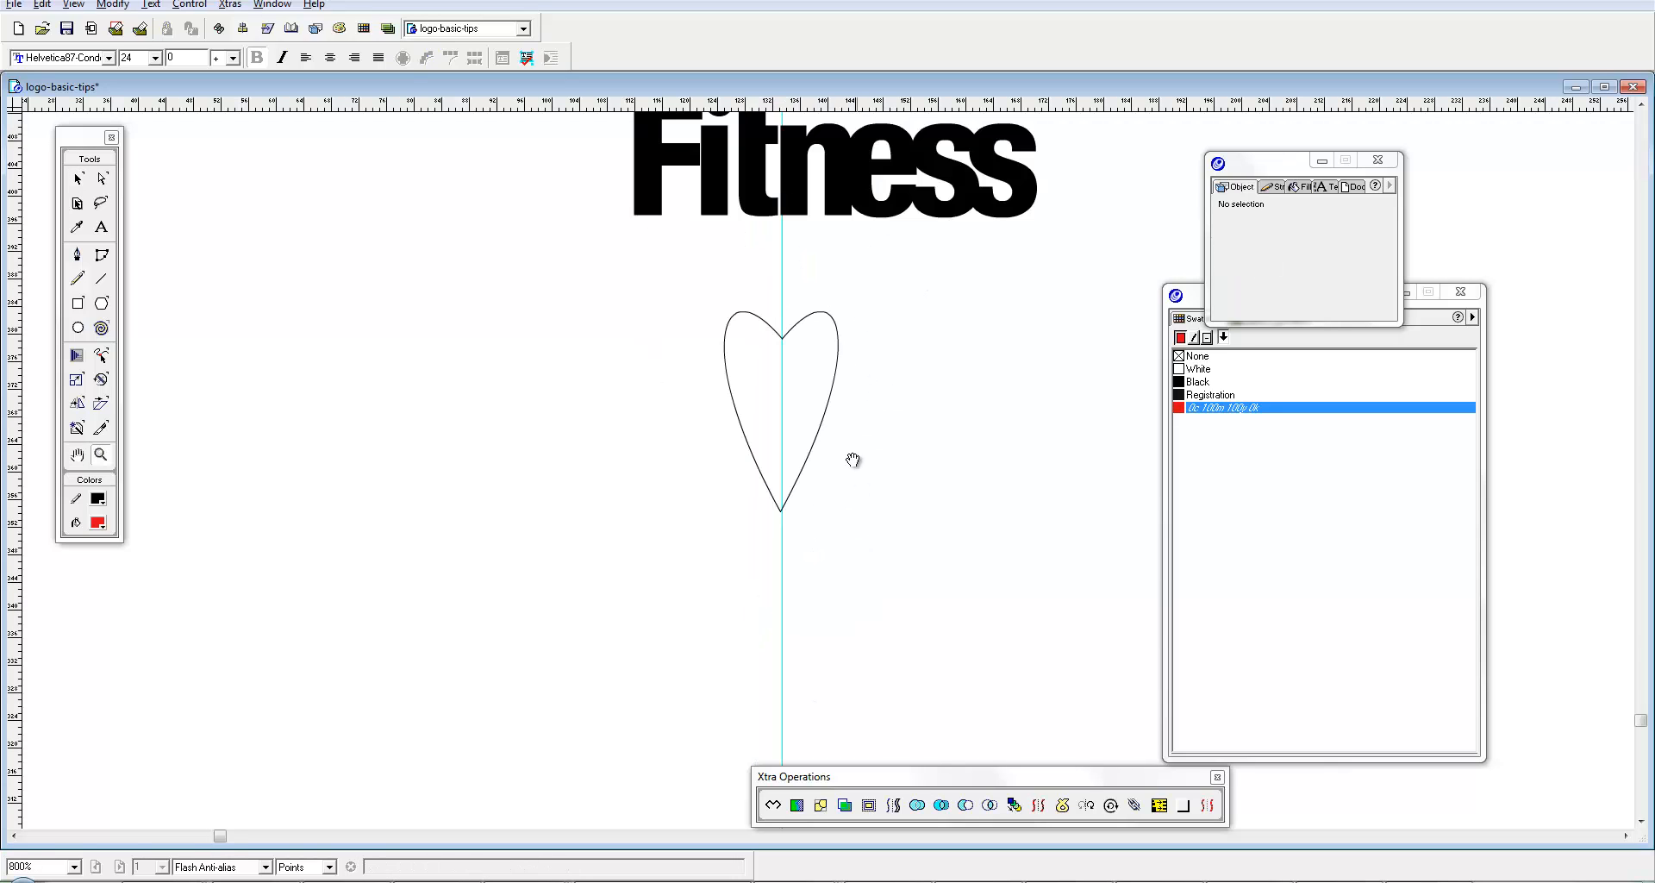
drag(702, 293, 923, 416)
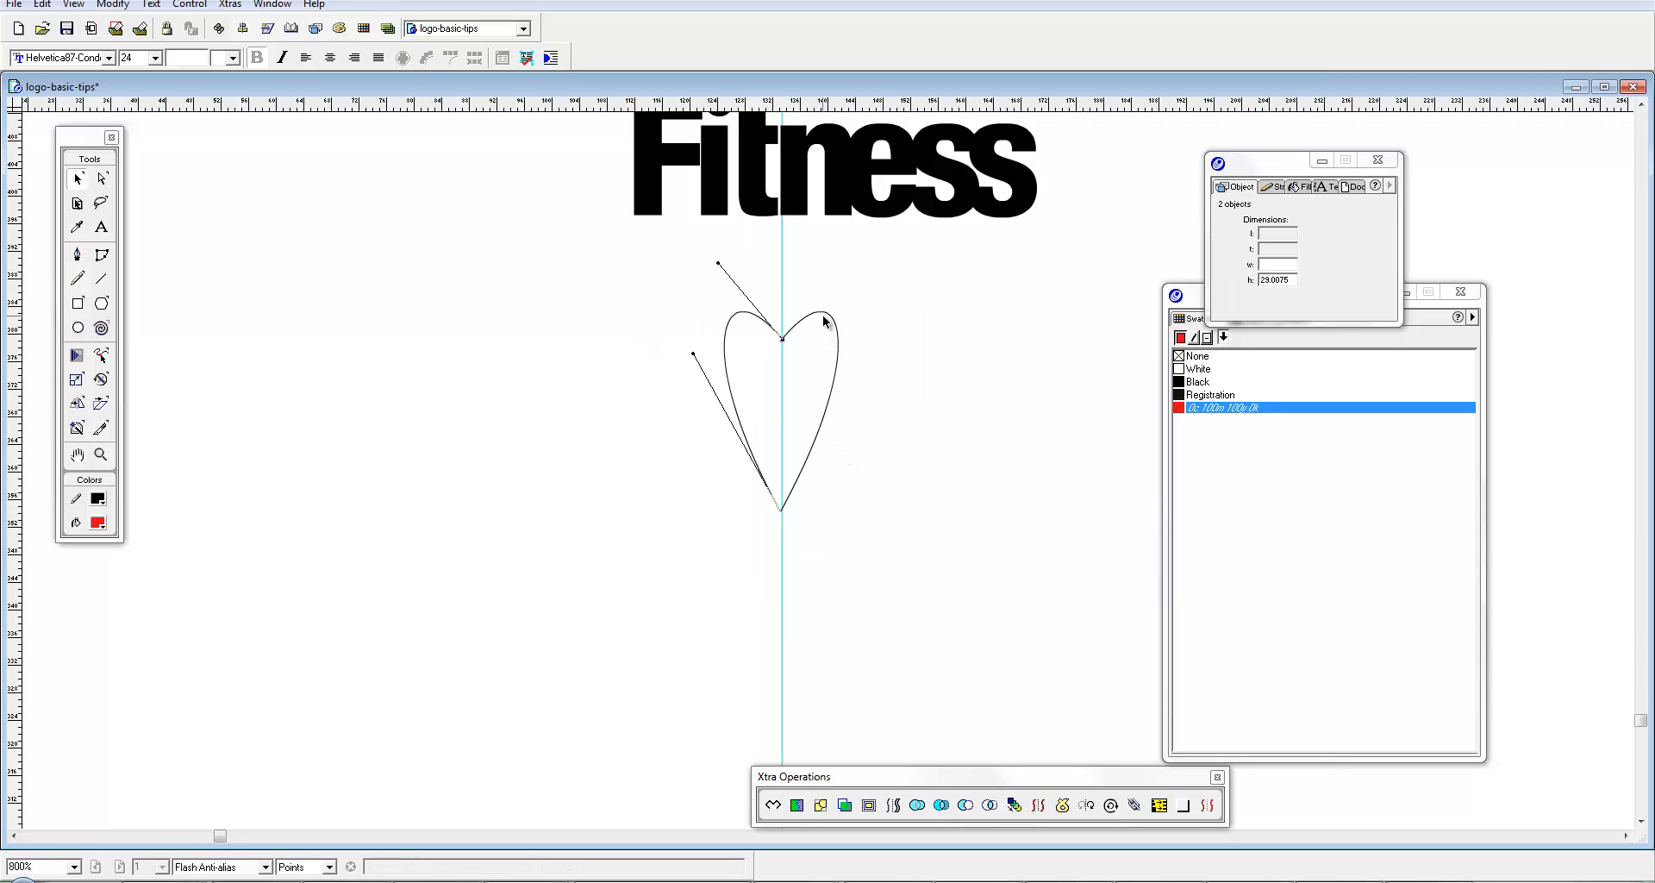
double_click(806, 321)
drag(780, 301, 783, 353)
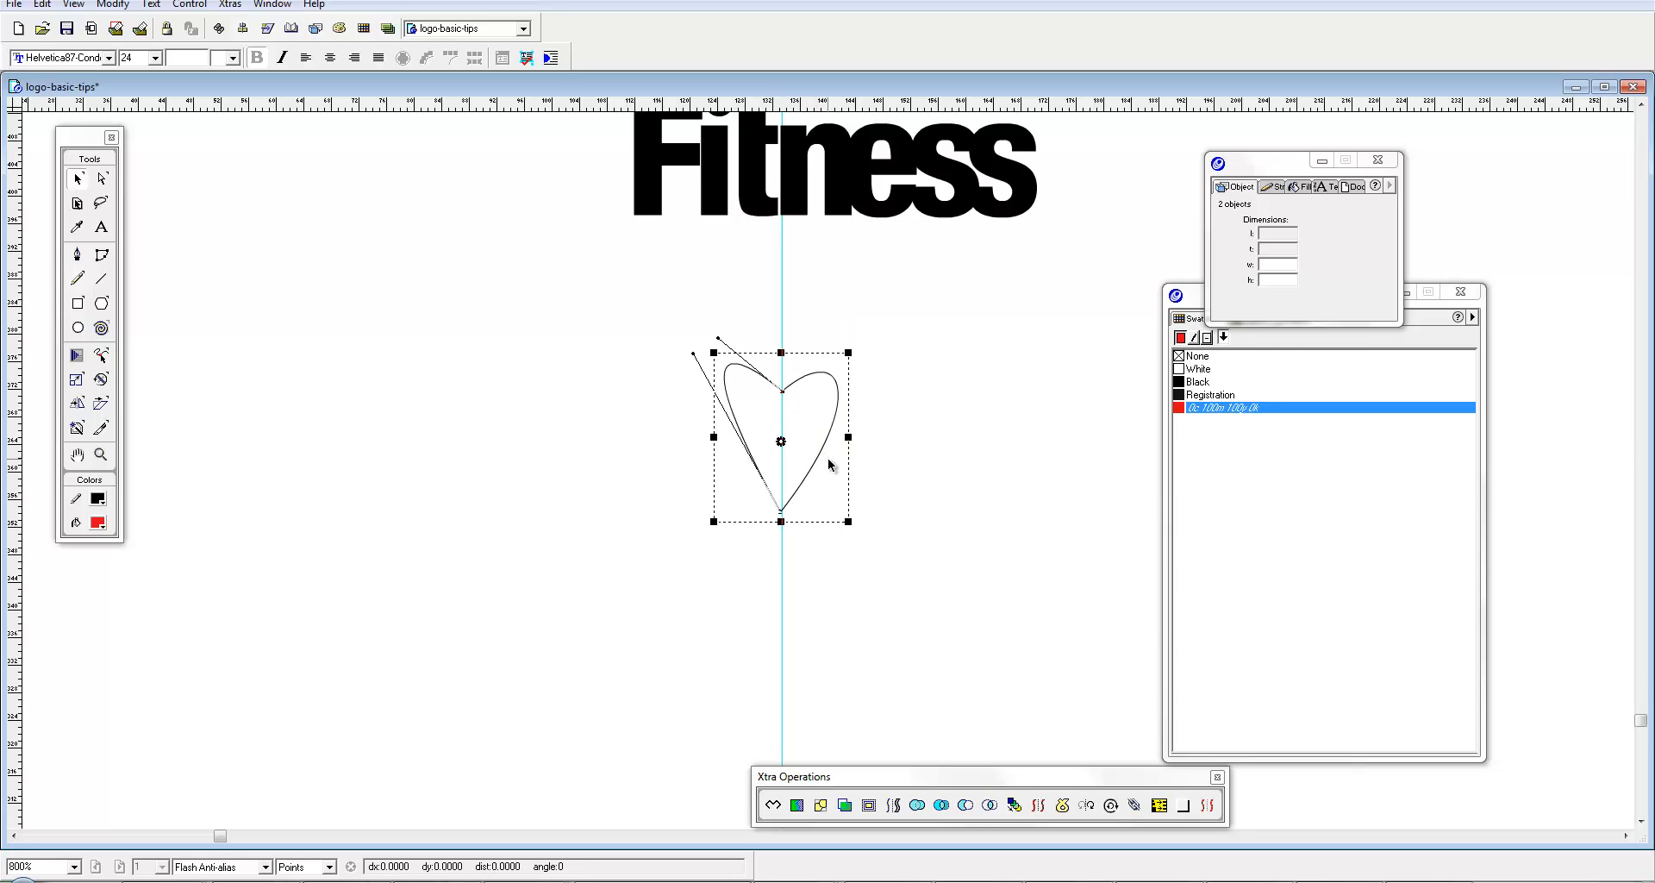
Step: Join the two heart halves into one closed path with the red 0c 100m 100y 0k fill, and set its stroke to None
drag(868, 486, 820, 621)
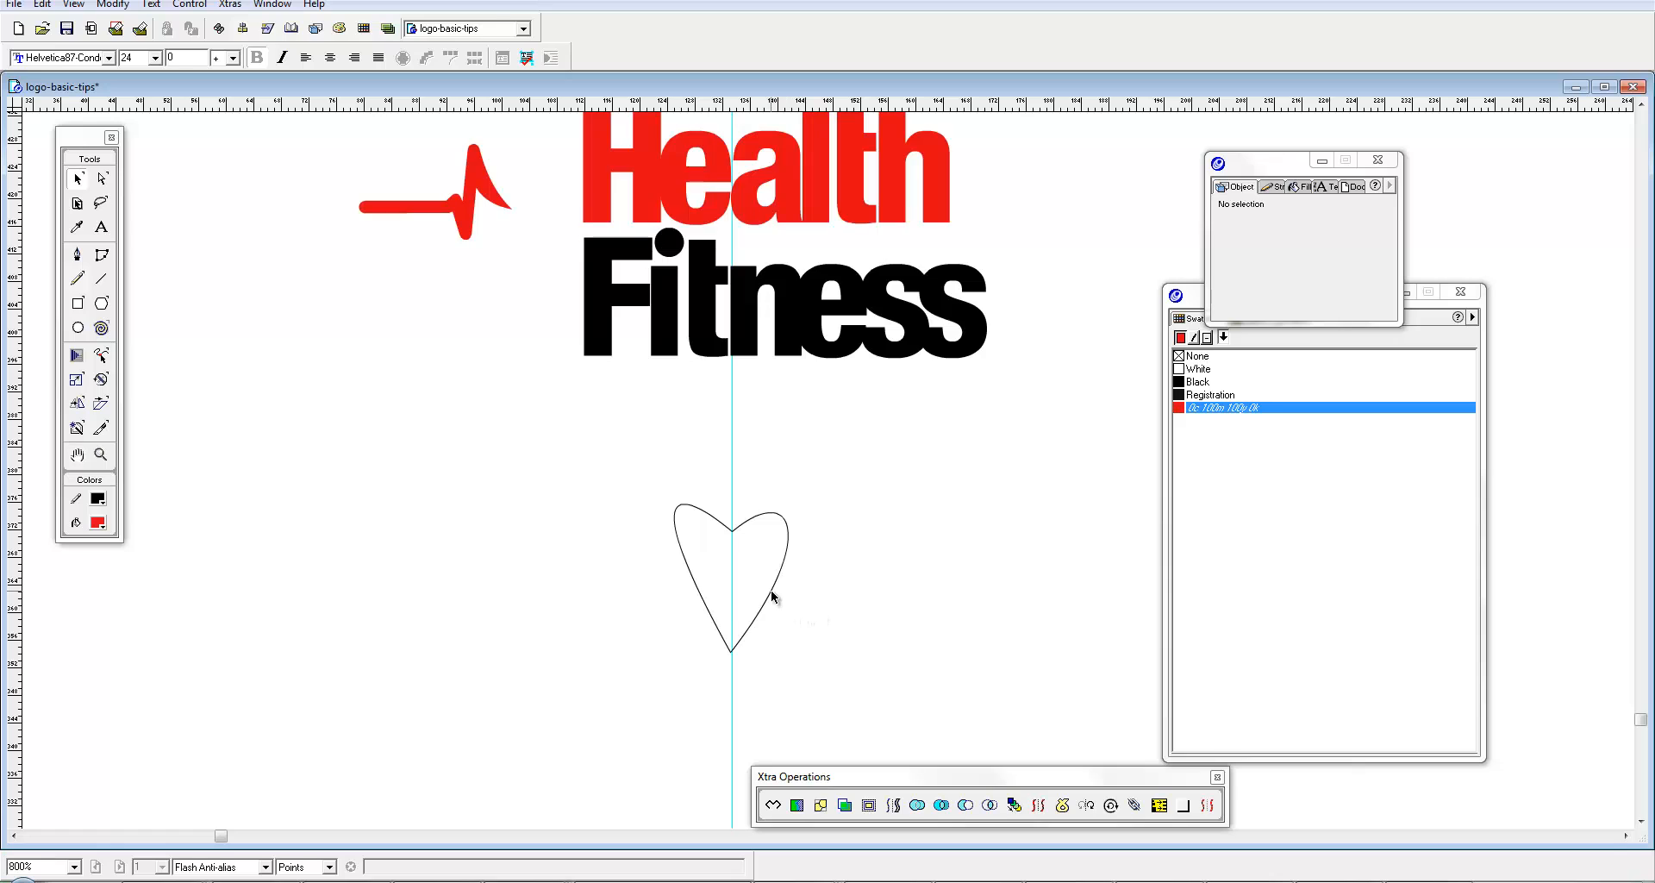
shift+click(701, 582)
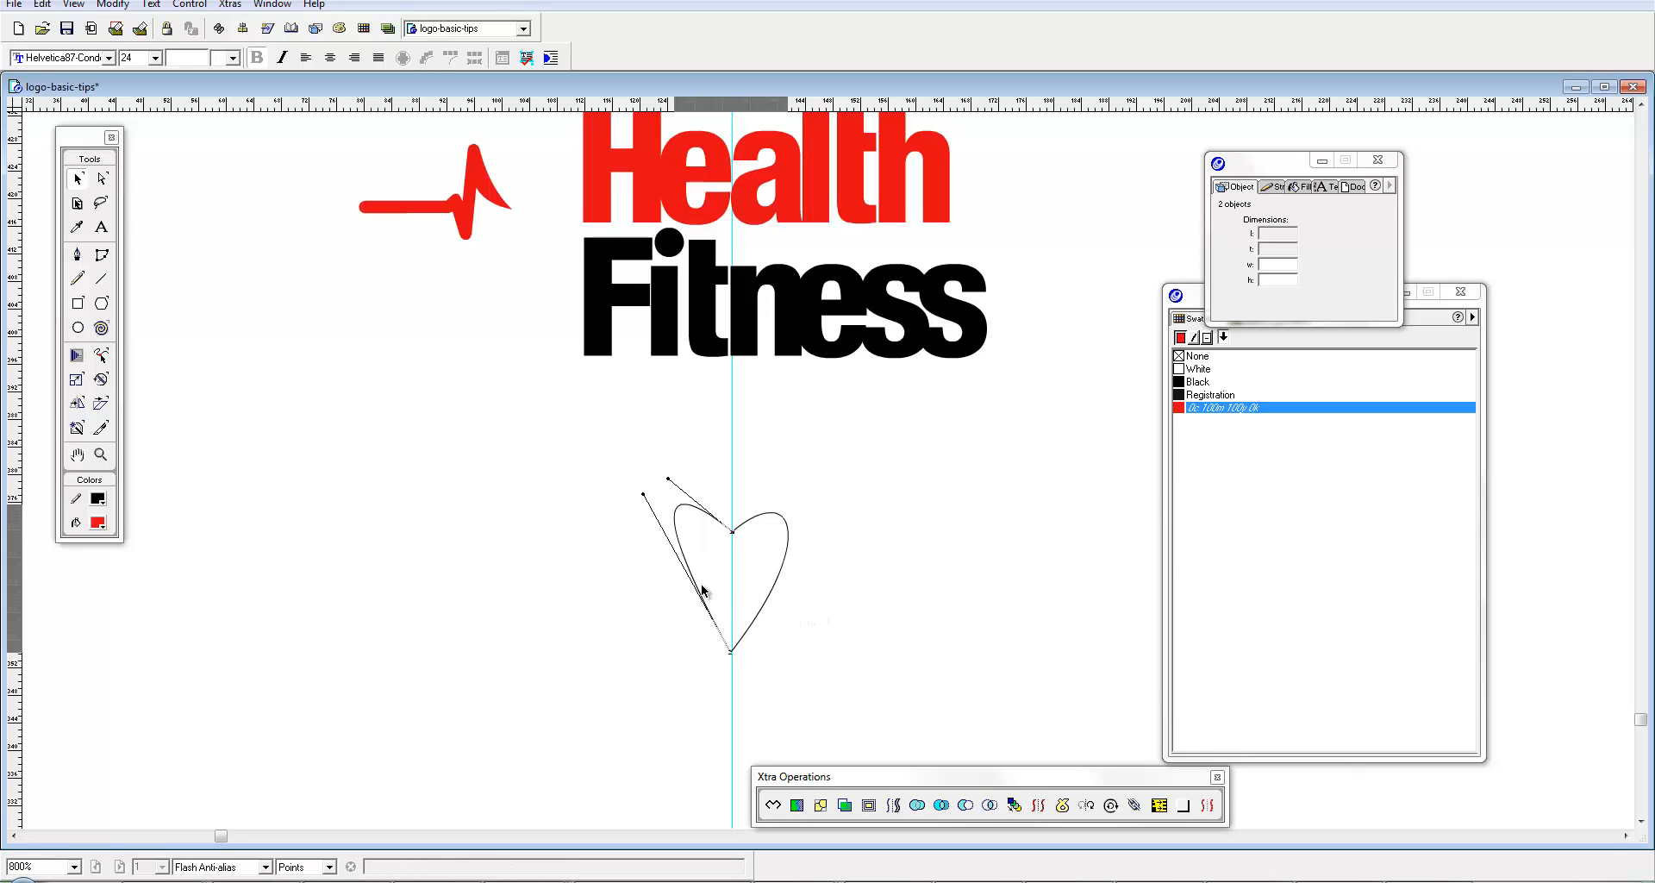
click(1178, 345)
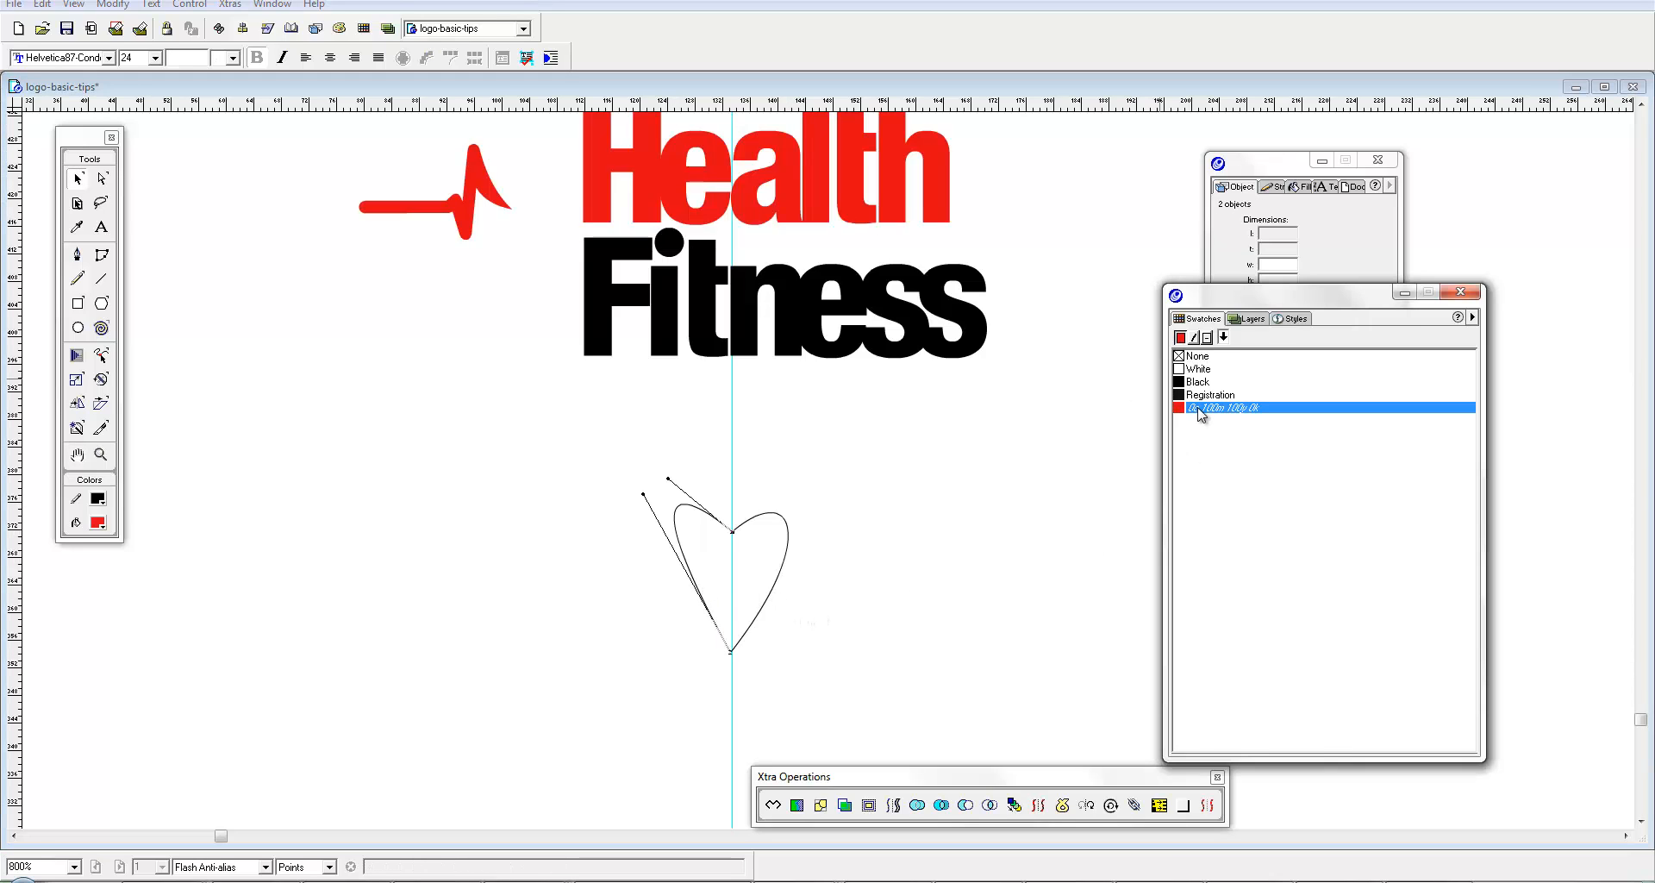
key(ctrl+j)
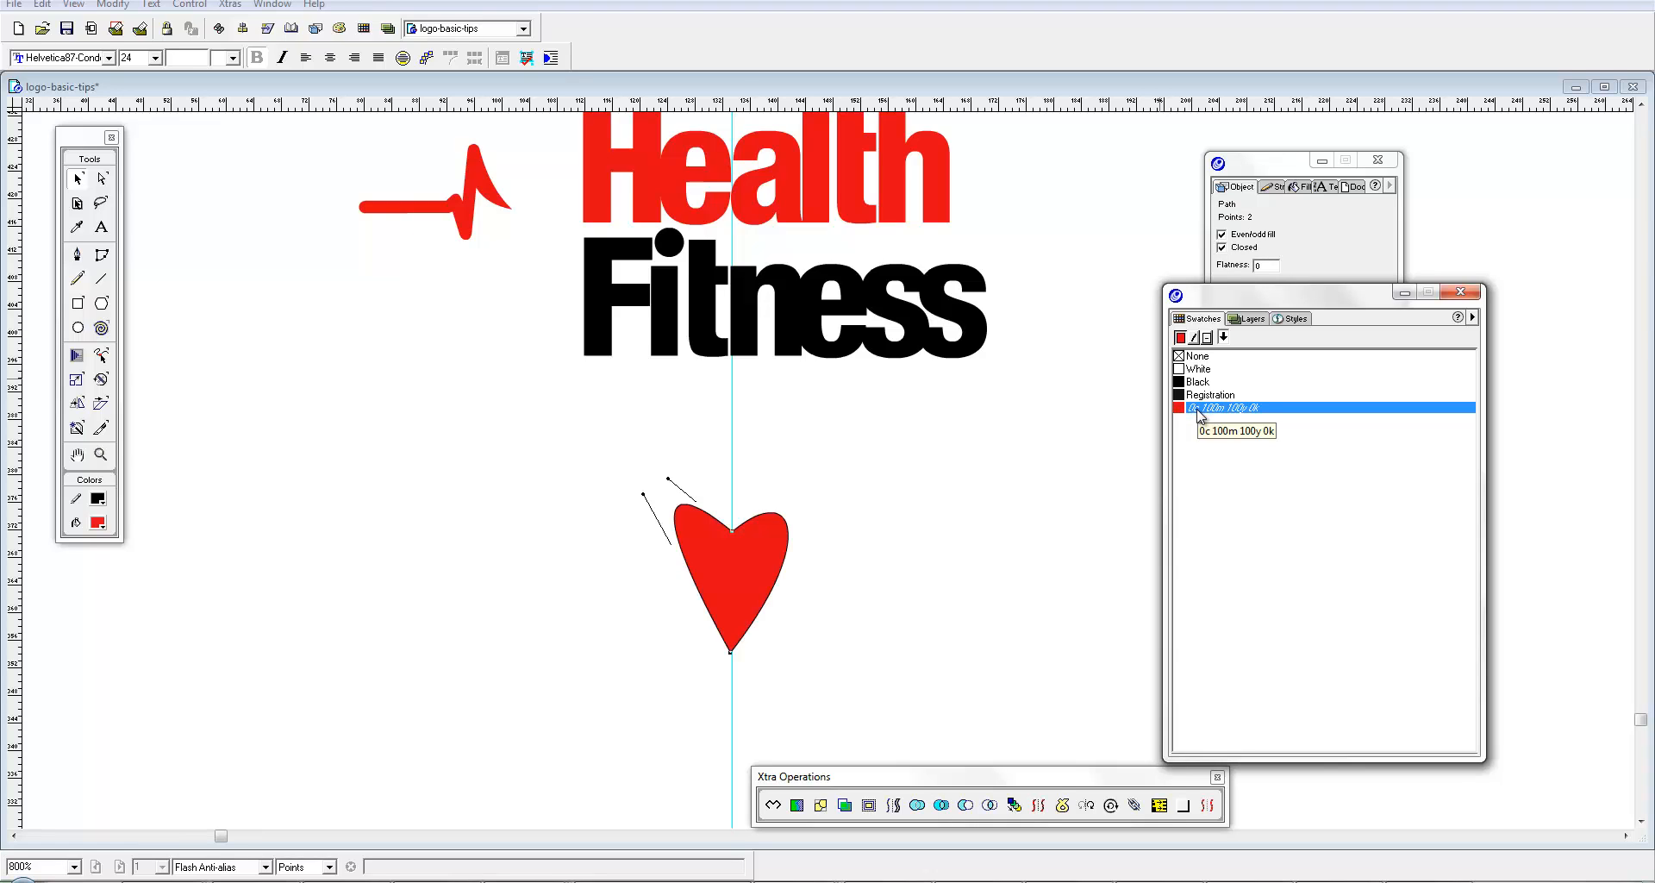
click(1193, 339)
click(1196, 357)
click(1182, 338)
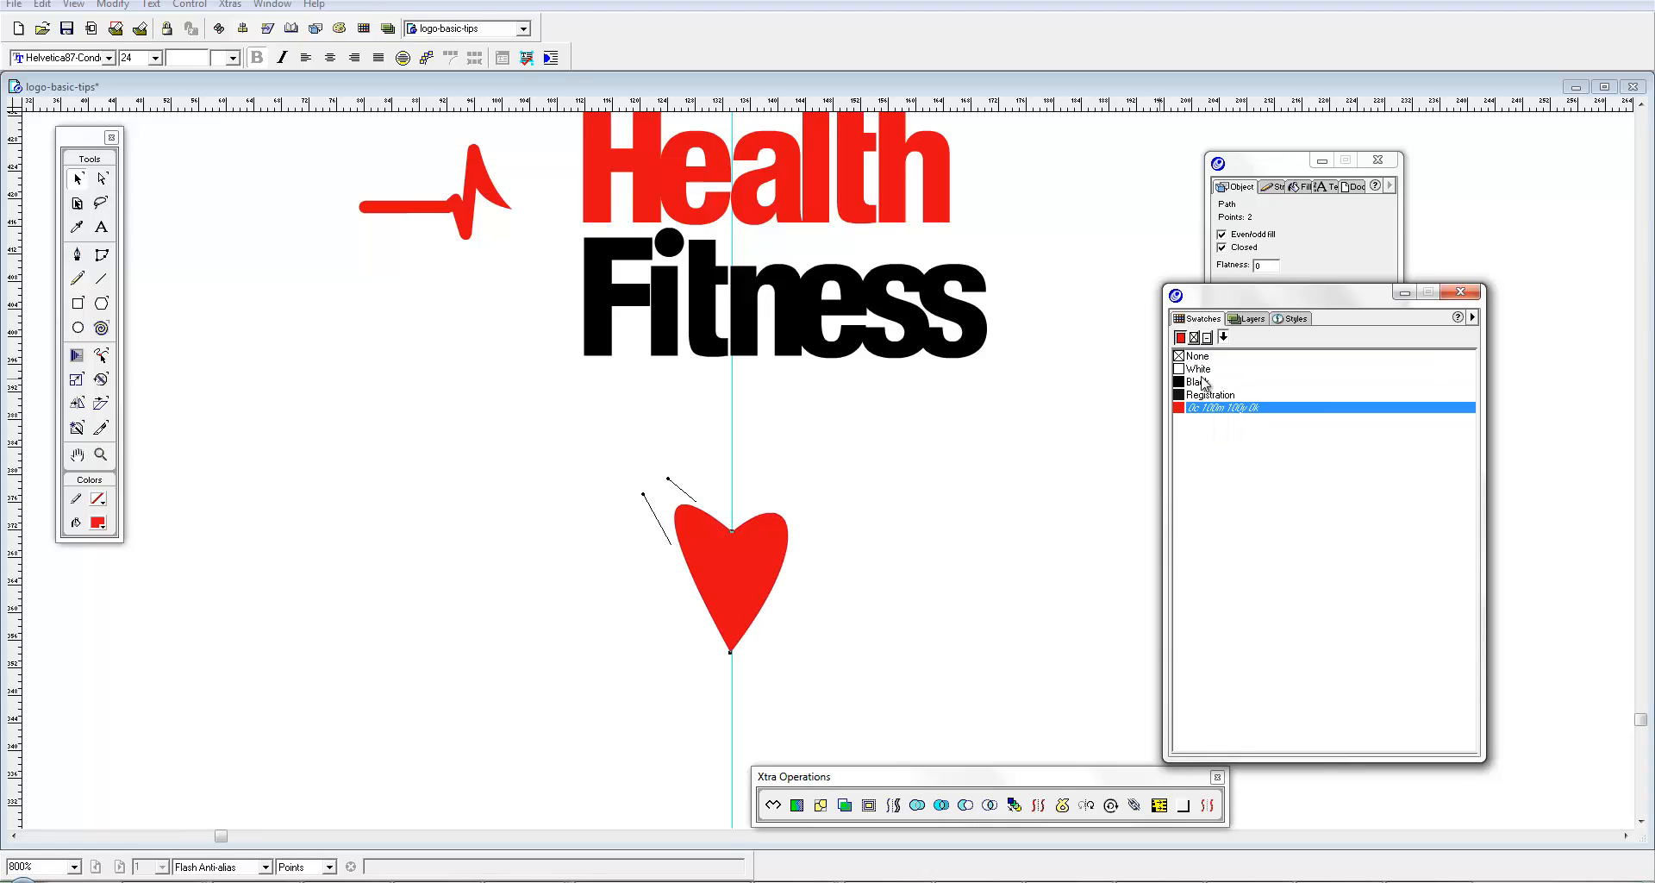
Step: Move the heartbeat shape and the red heart apart below the stacked wordmark, with the heart to the right of the guide
click(986, 481)
drag(764, 569, 474, 494)
mouse_move(469, 214)
mouse_down()
mouse_move(497, 508)
mouse_move(685, 660)
mouse_up()
mouse_move(462, 495)
mouse_down()
mouse_move(574, 382)
mouse_move(551, 269)
mouse_move(523, 468)
mouse_move(503, 402)
mouse_move(521, 610)
mouse_move(1048, 721)
mouse_up()
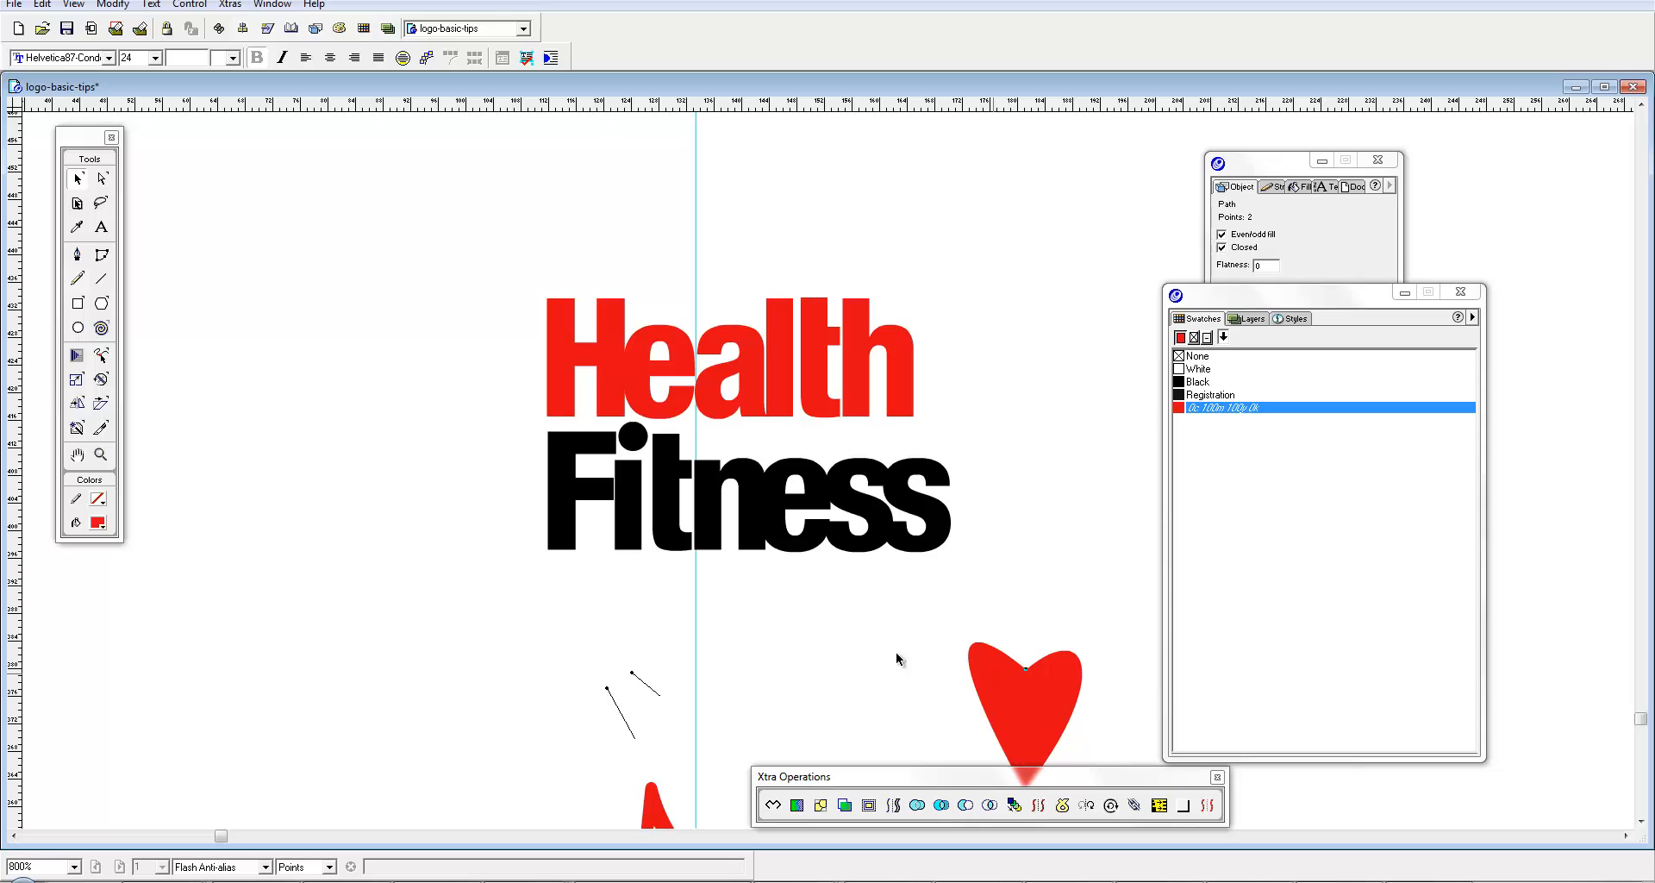
click(853, 649)
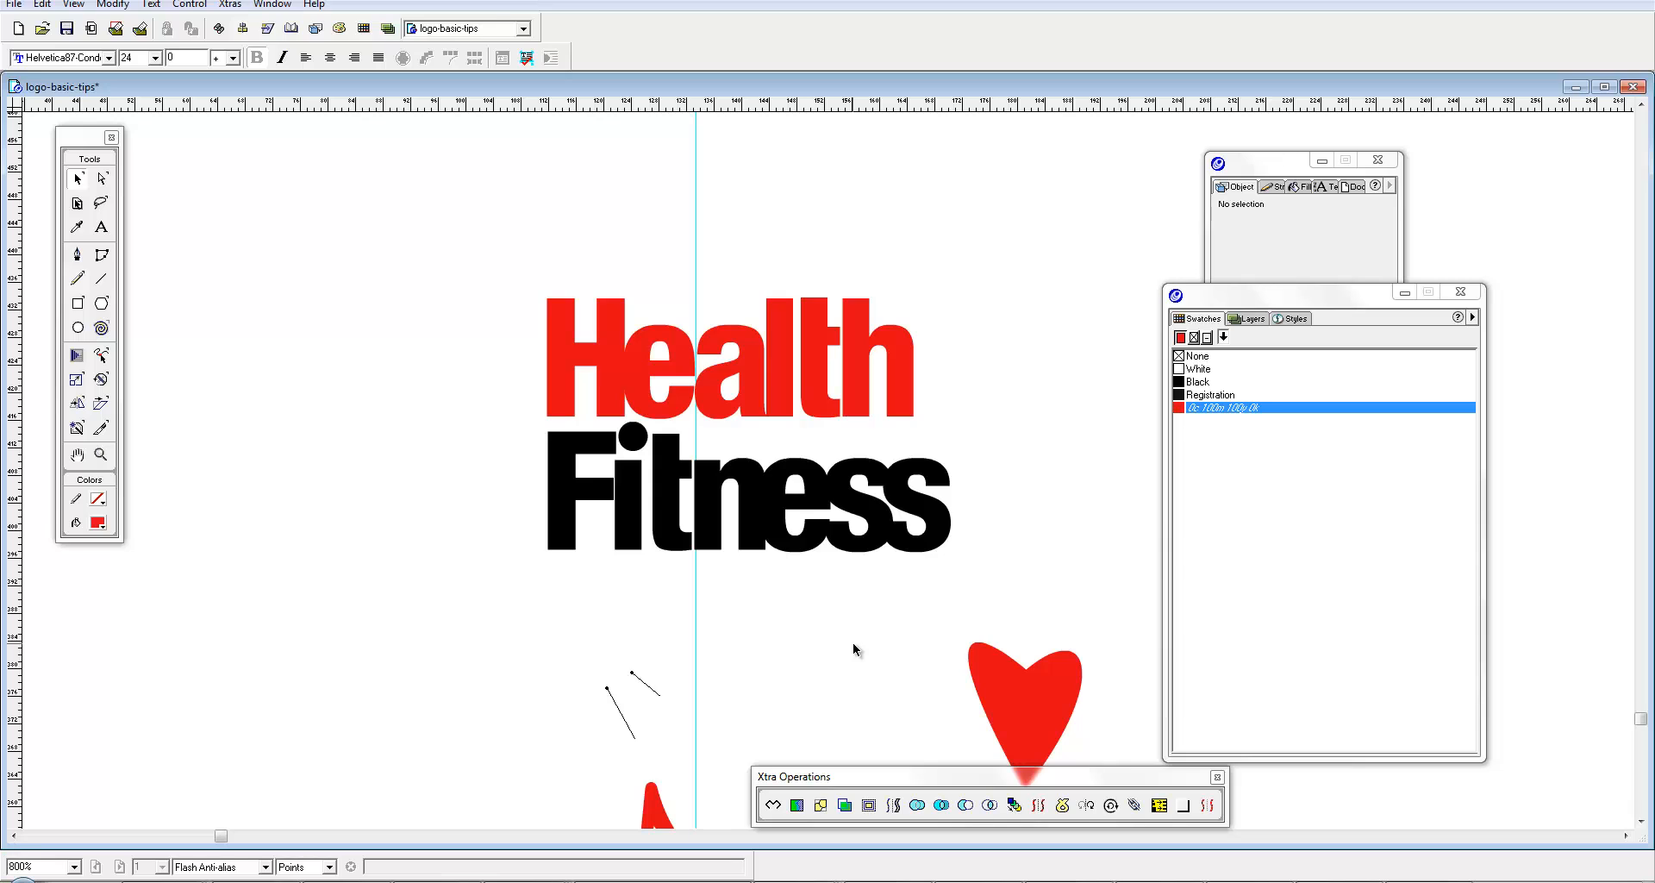
Step: Group the stacked Health Fitness wordmark and place it left of the vertical guide, near the page's left edge
key(z)
alt+click(849, 521)
key(v)
mouse_move(631, 291)
mouse_down()
mouse_move(976, 541)
mouse_move(927, 508)
mouse_move(869, 404)
mouse_move(546, 345)
mouse_up()
key(ctrl+g)
key(space)
key(Tab)
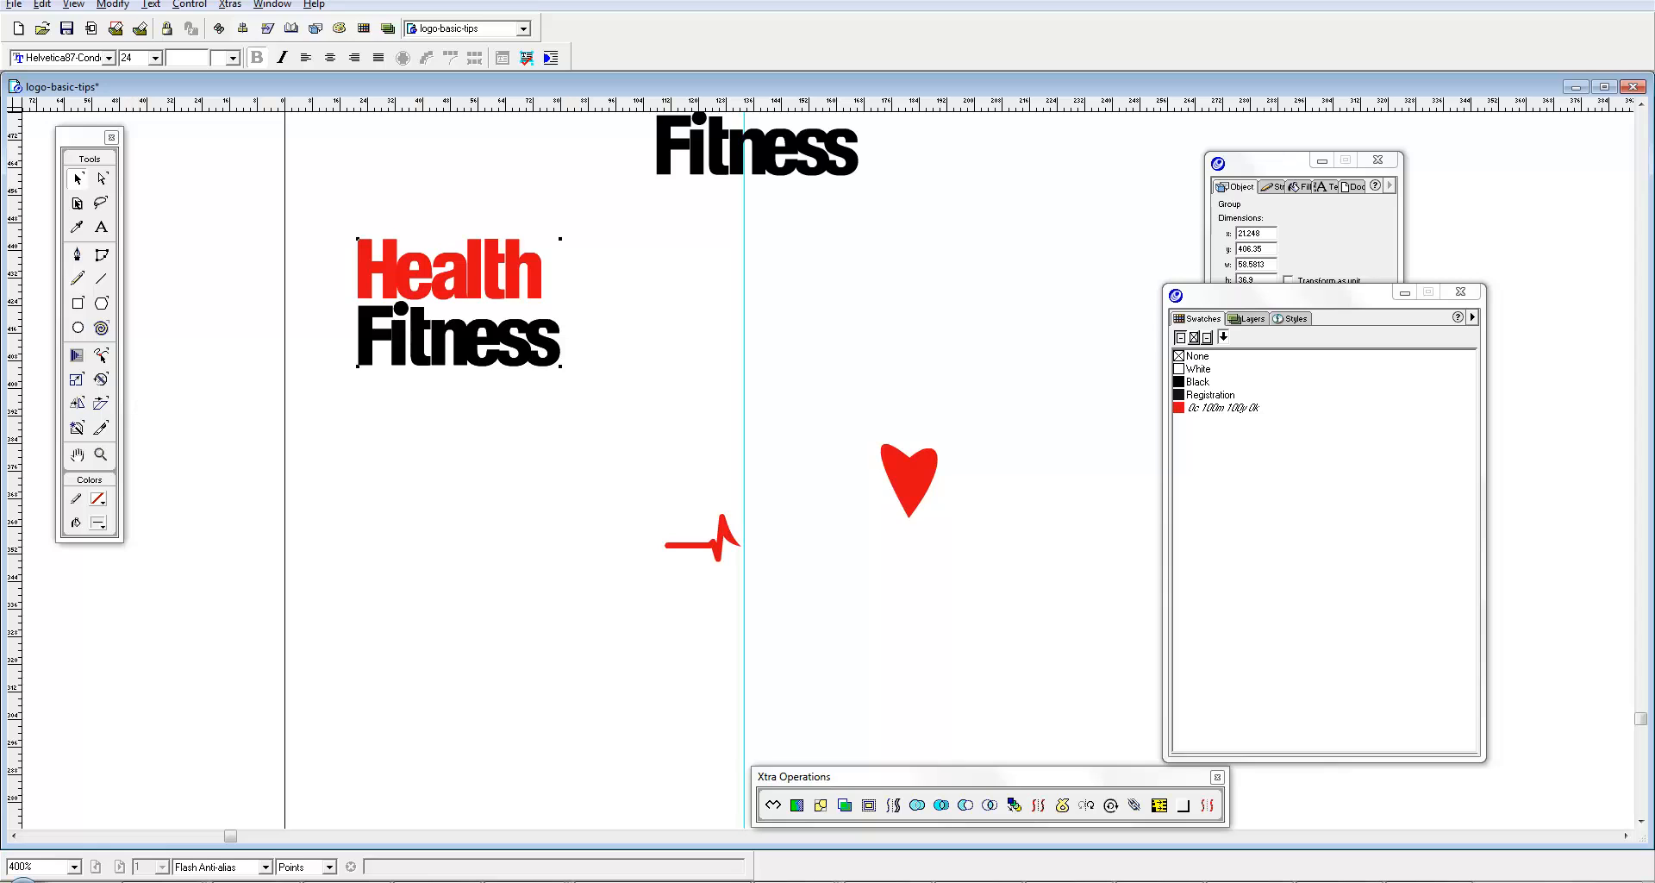
Step: Switch to the browser to examine the enlarged GORĄCY logo on Logopond, and return to FreeHand
click(528, 881)
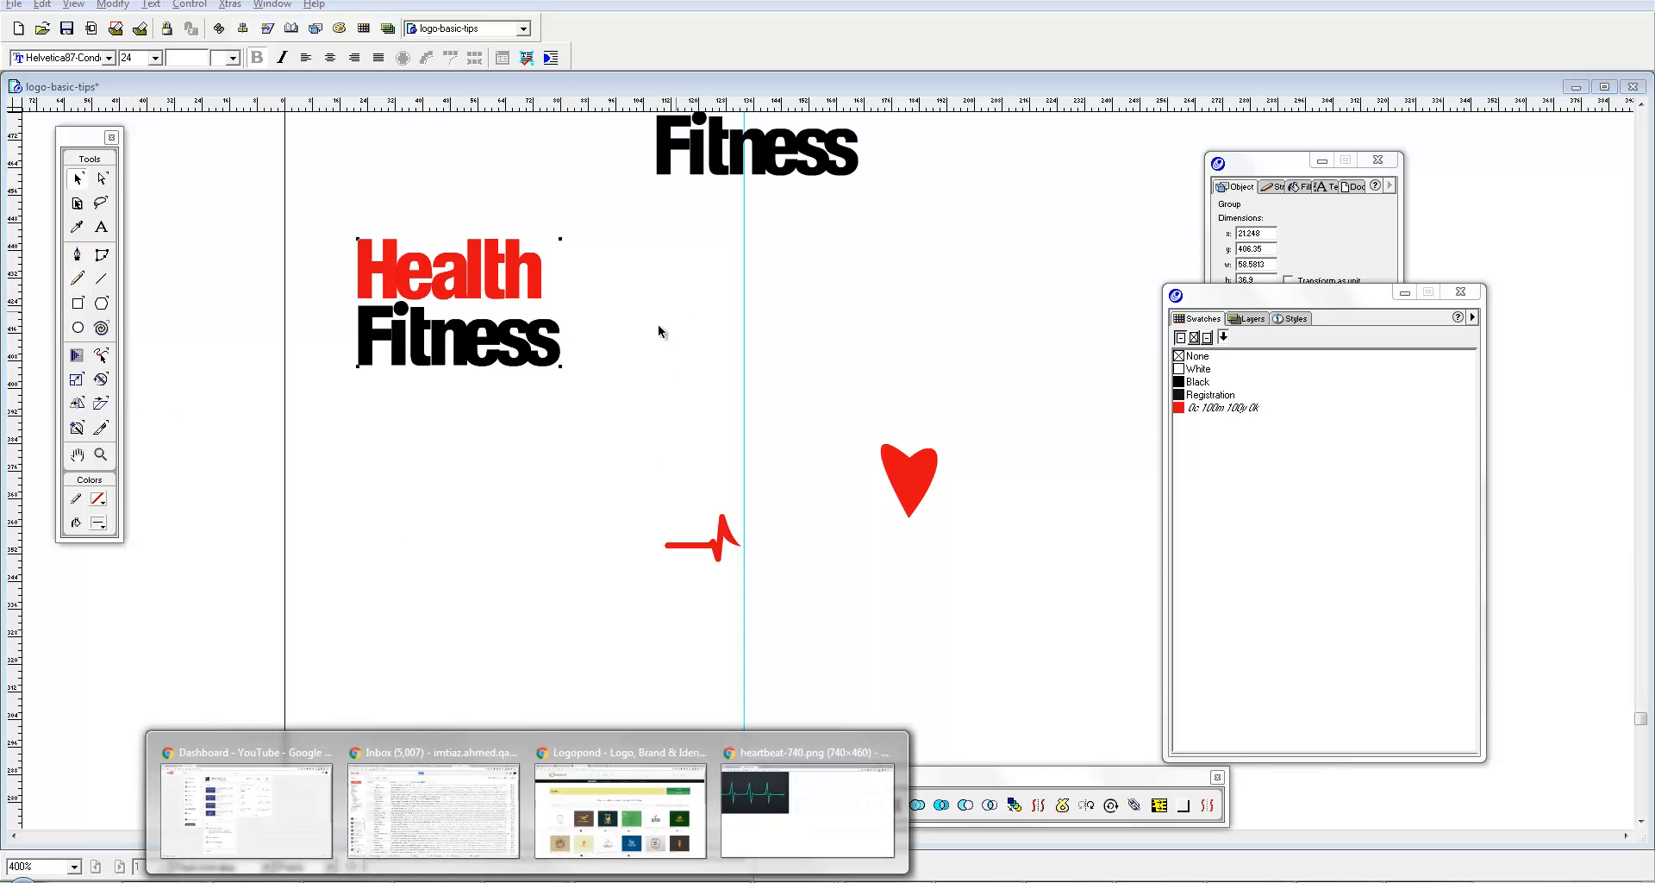
click(678, 785)
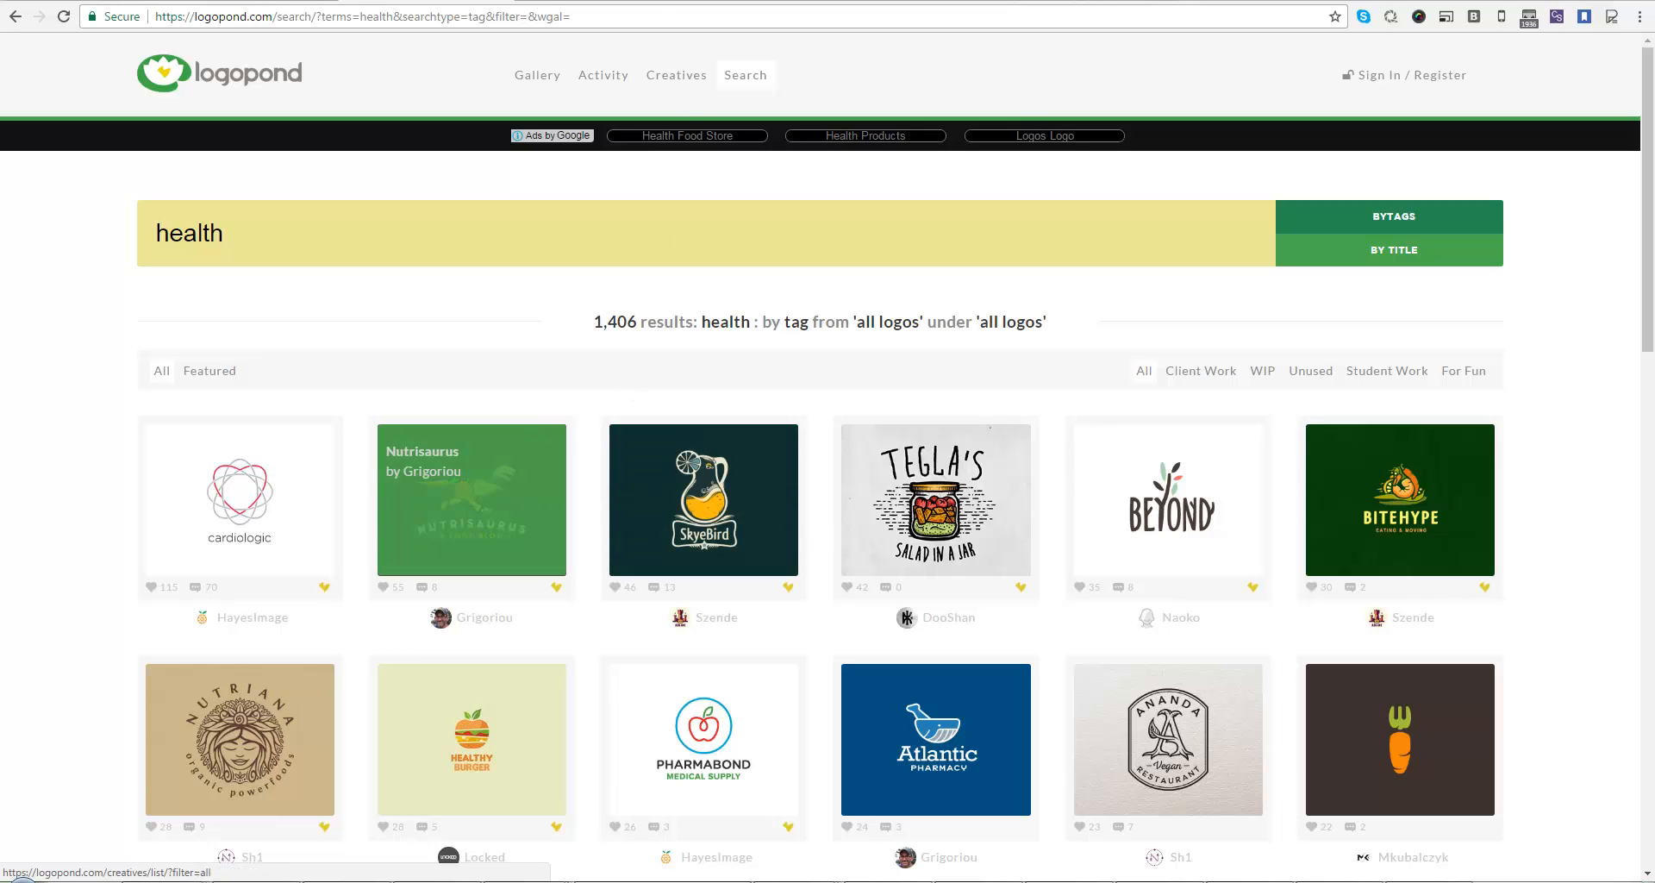
click(602, 1)
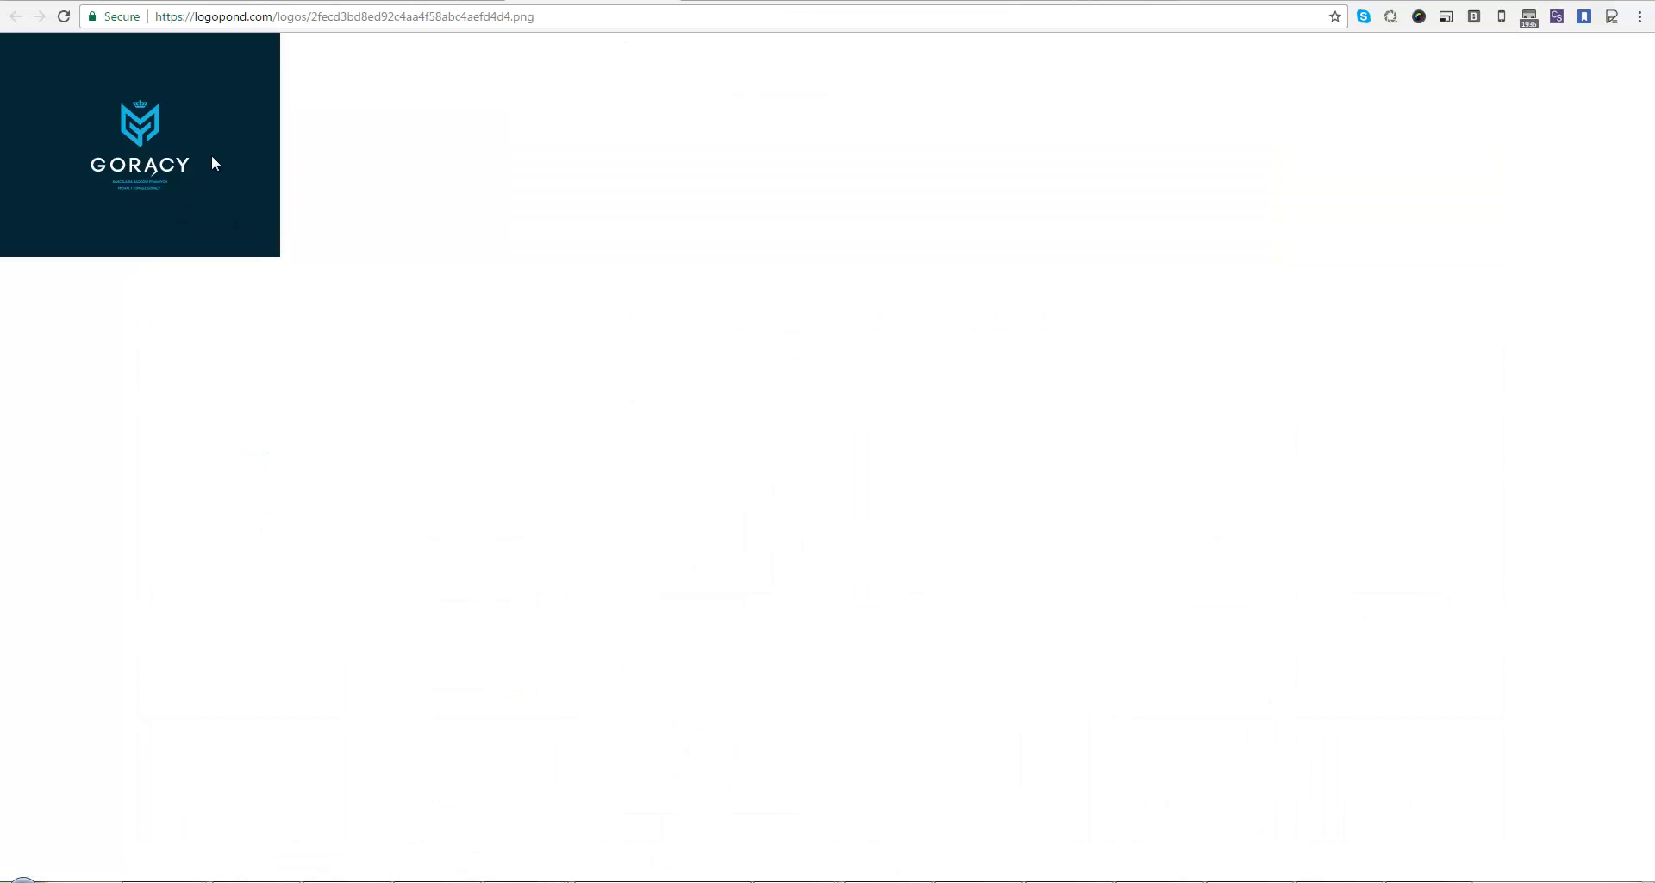
scroll(295, 303, up, 4)
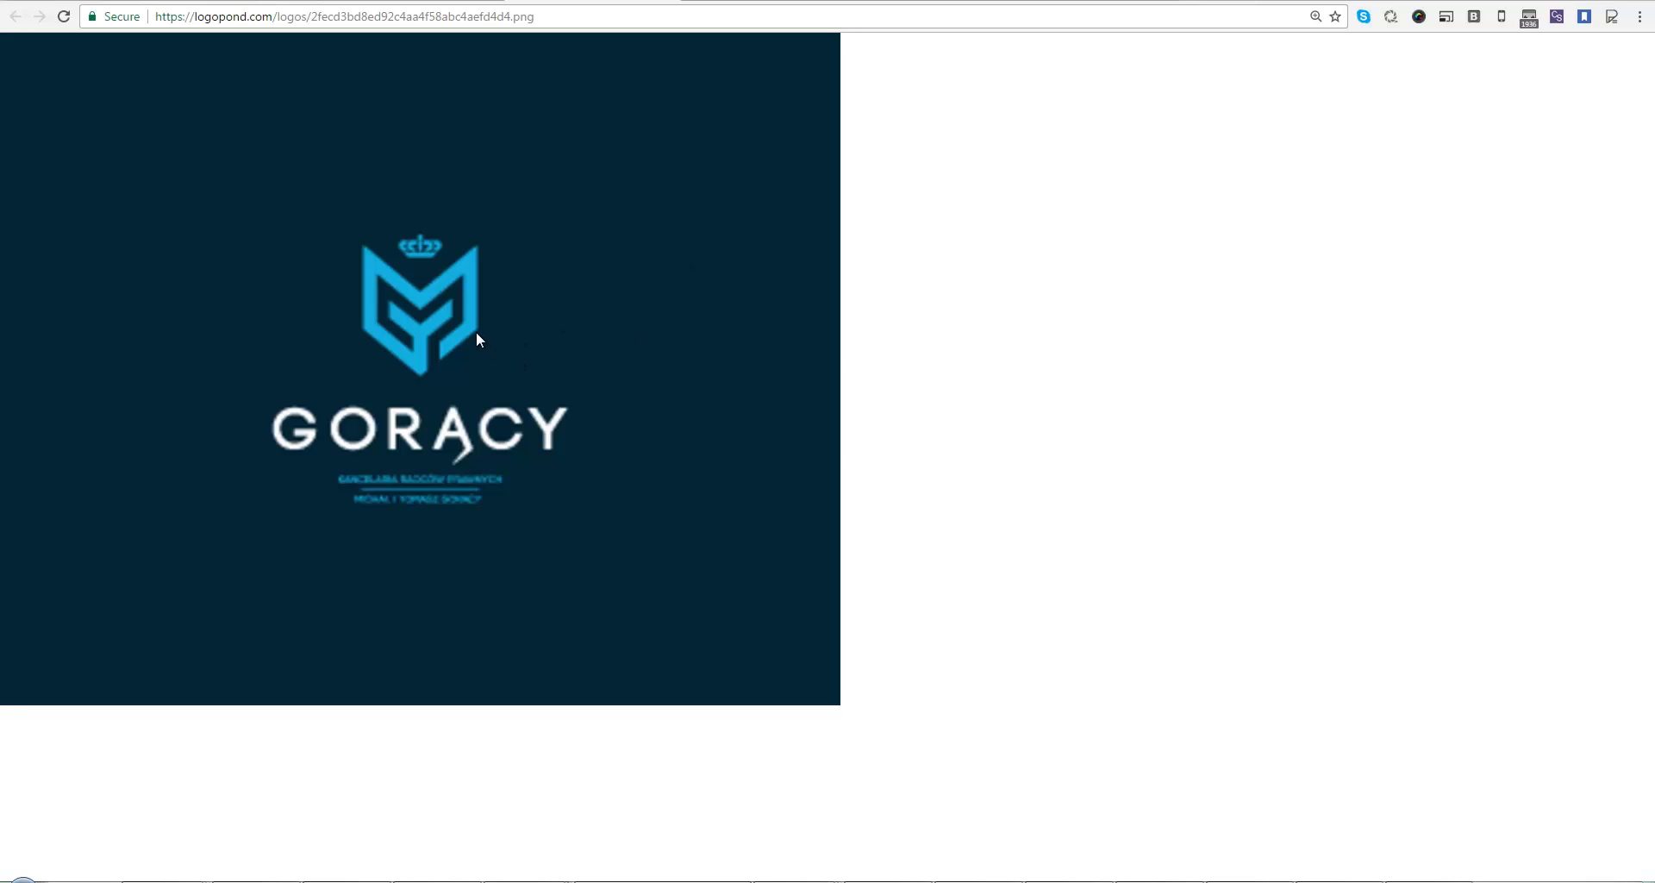
key(alt+Tab)
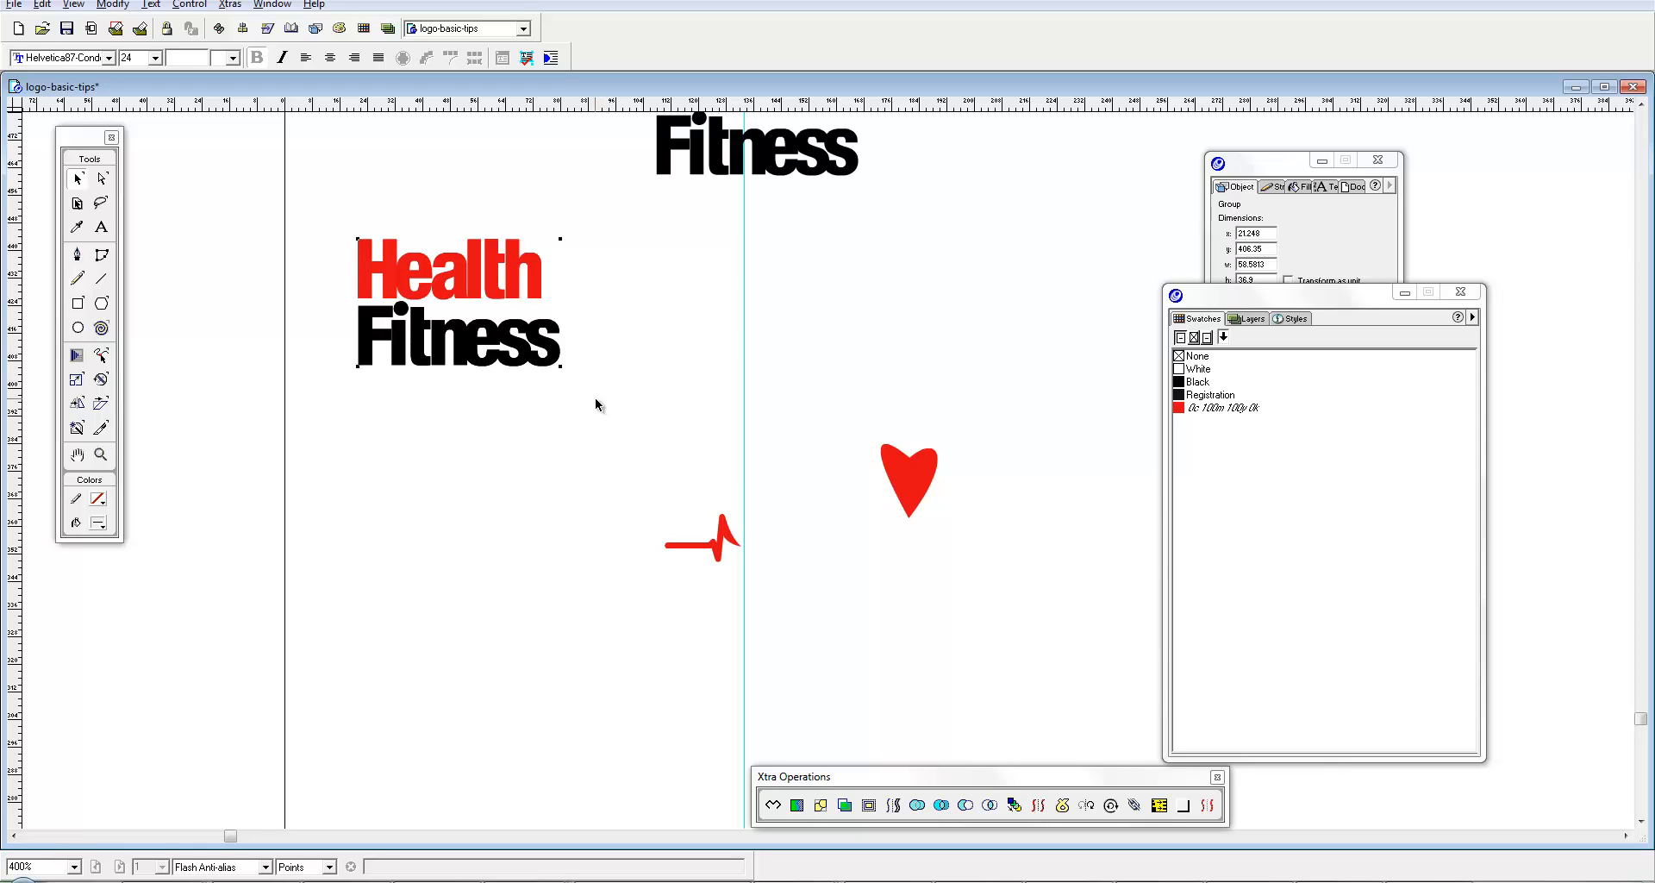
Step: Draw a rectangle about 87.25 wide and 57 high over the stacked wordmark and fill it Black
click(574, 410)
key(r)
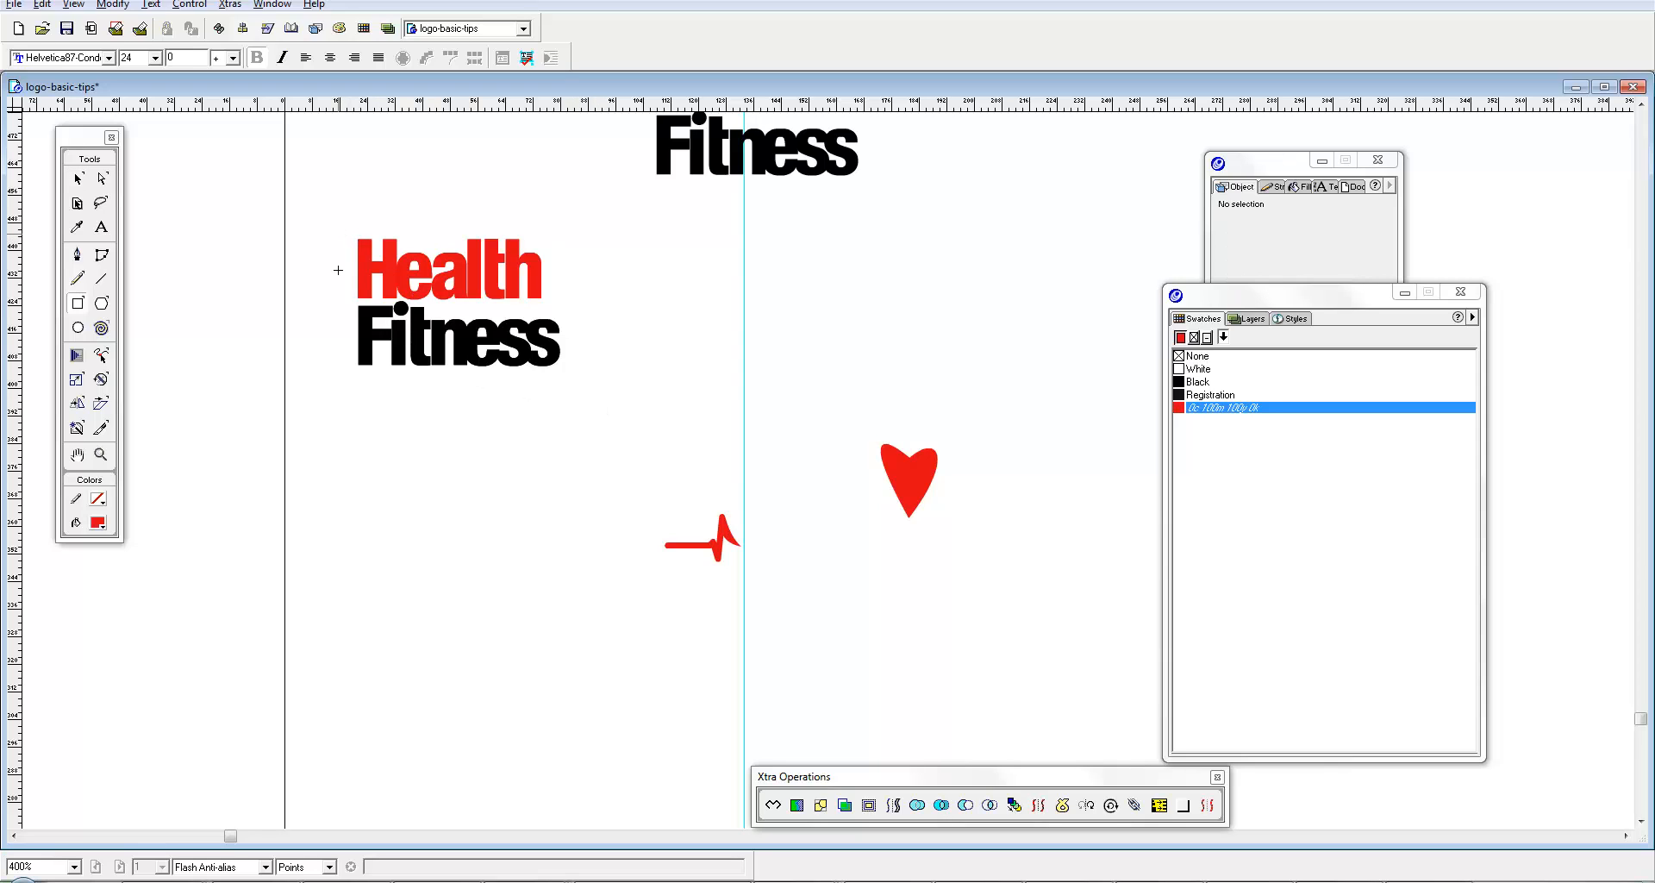
drag(308, 209, 608, 405)
key(Tab)
key(v)
click(555, 369)
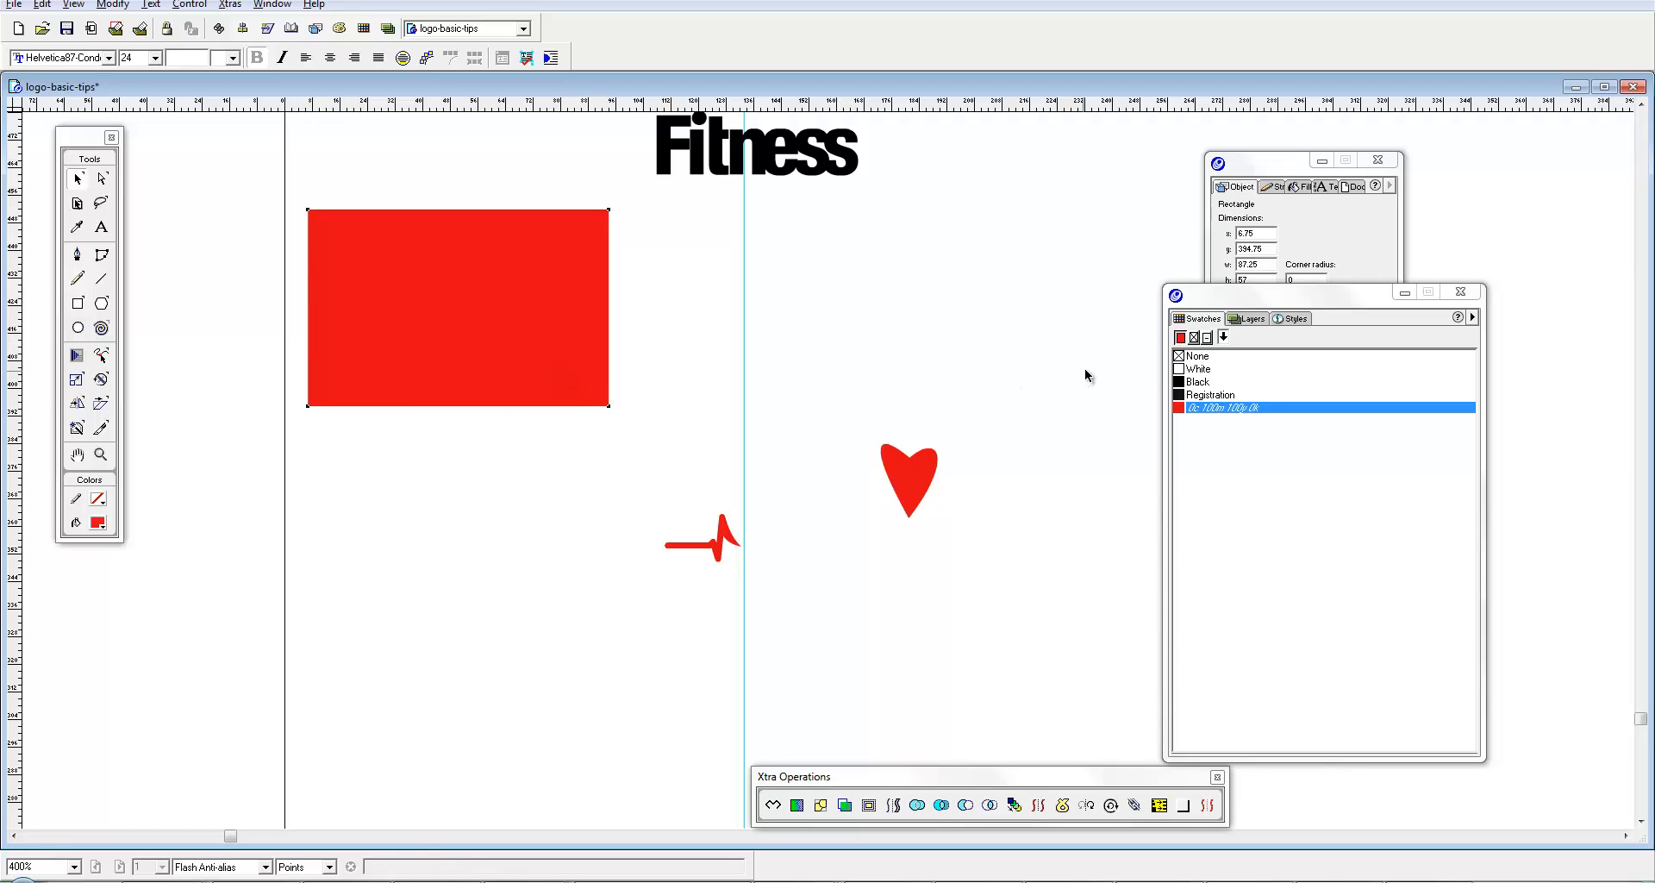
click(1199, 382)
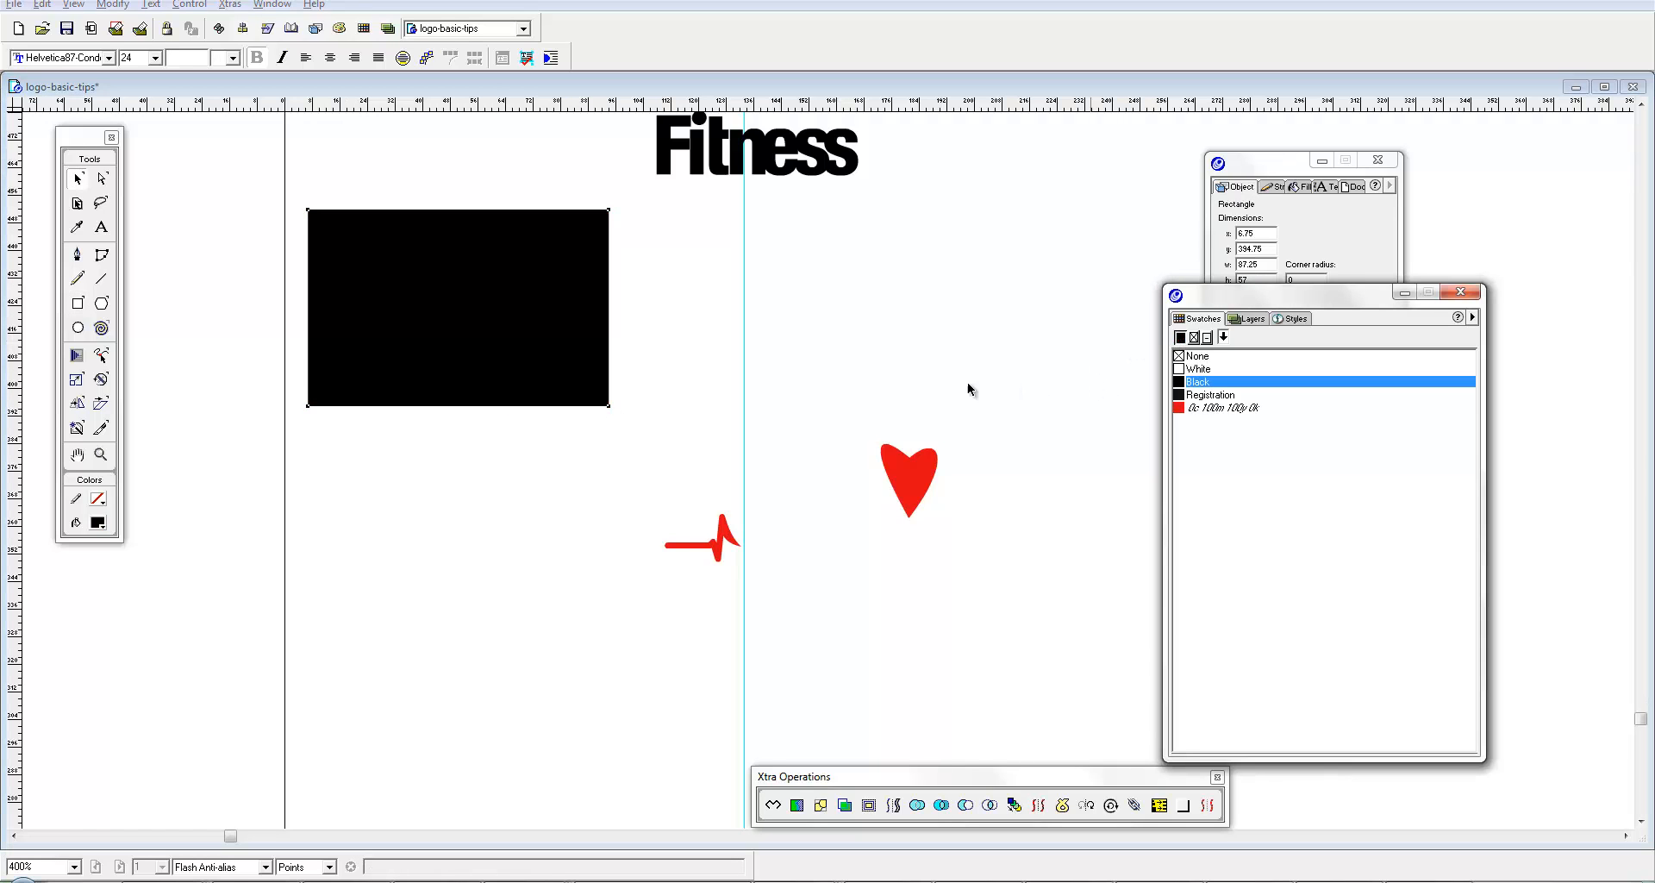
click(1458, 292)
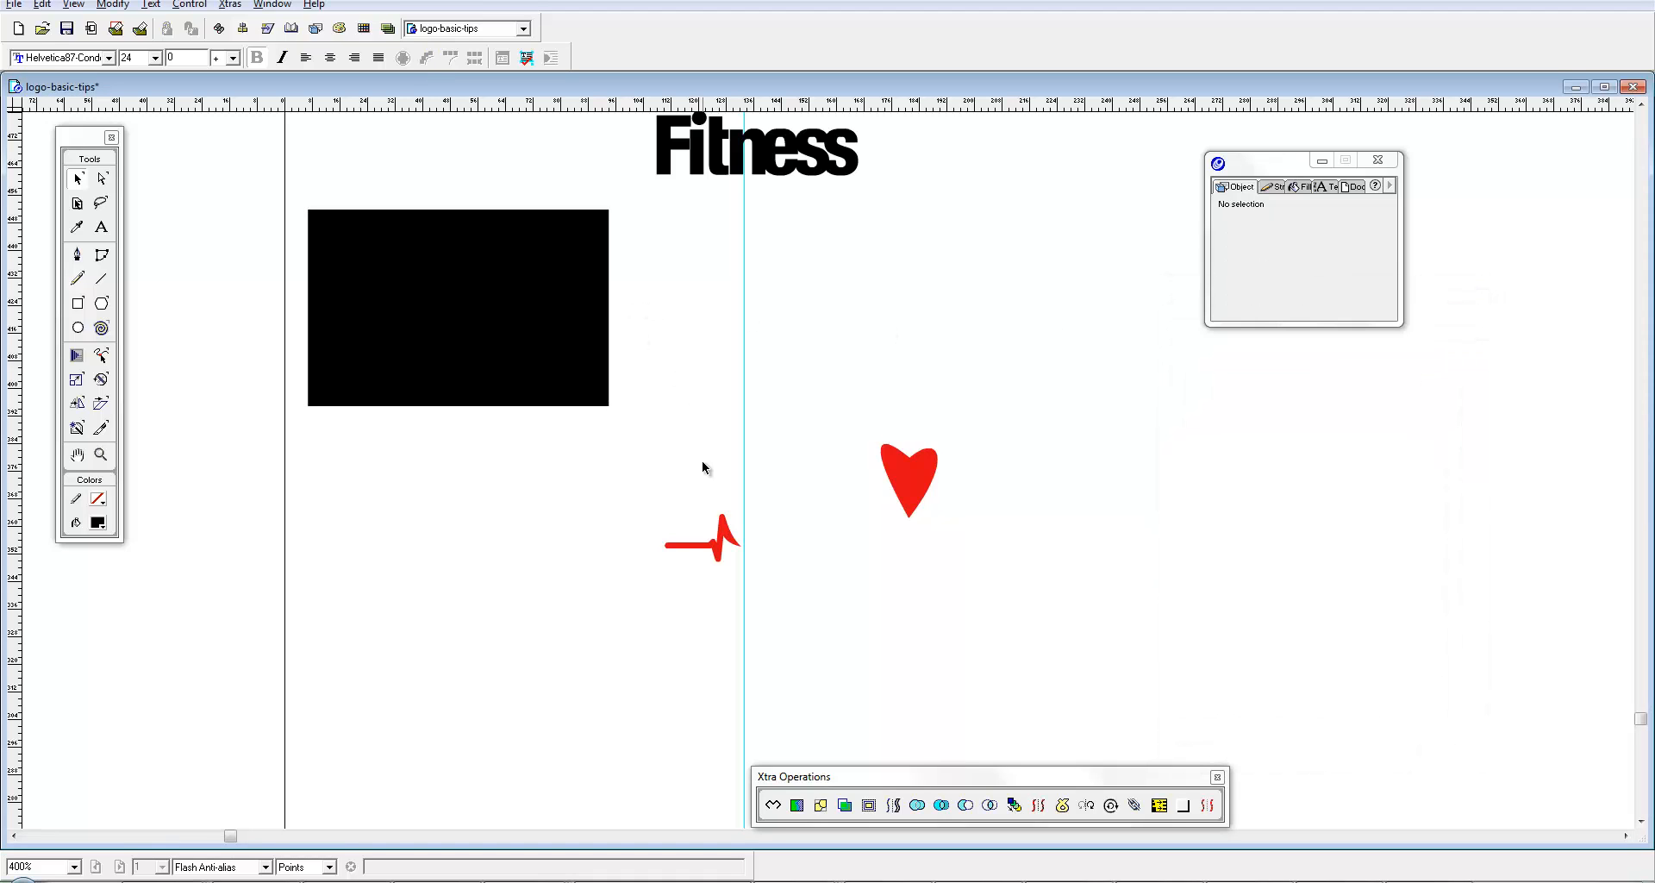
Step: Duplicate the black rectangle and wordmark below the original, and send the copied rectangle behind its wordmark
drag(701, 466, 267, 212)
key(space)
drag(429, 232, 434, 139)
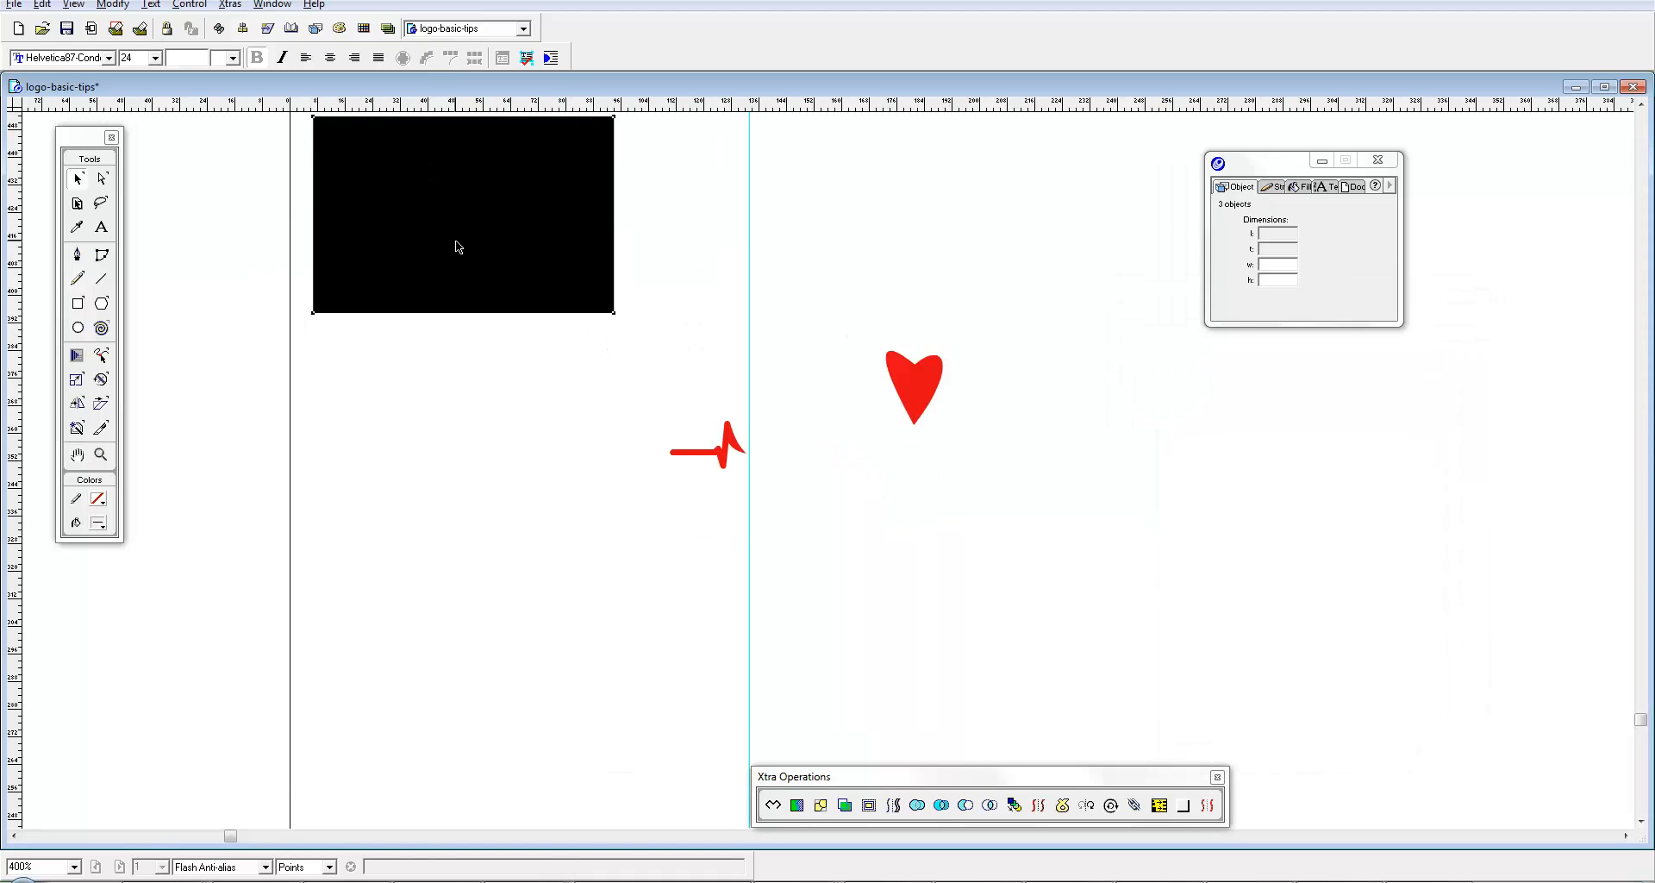
drag(458, 249, 472, 630)
click(576, 518)
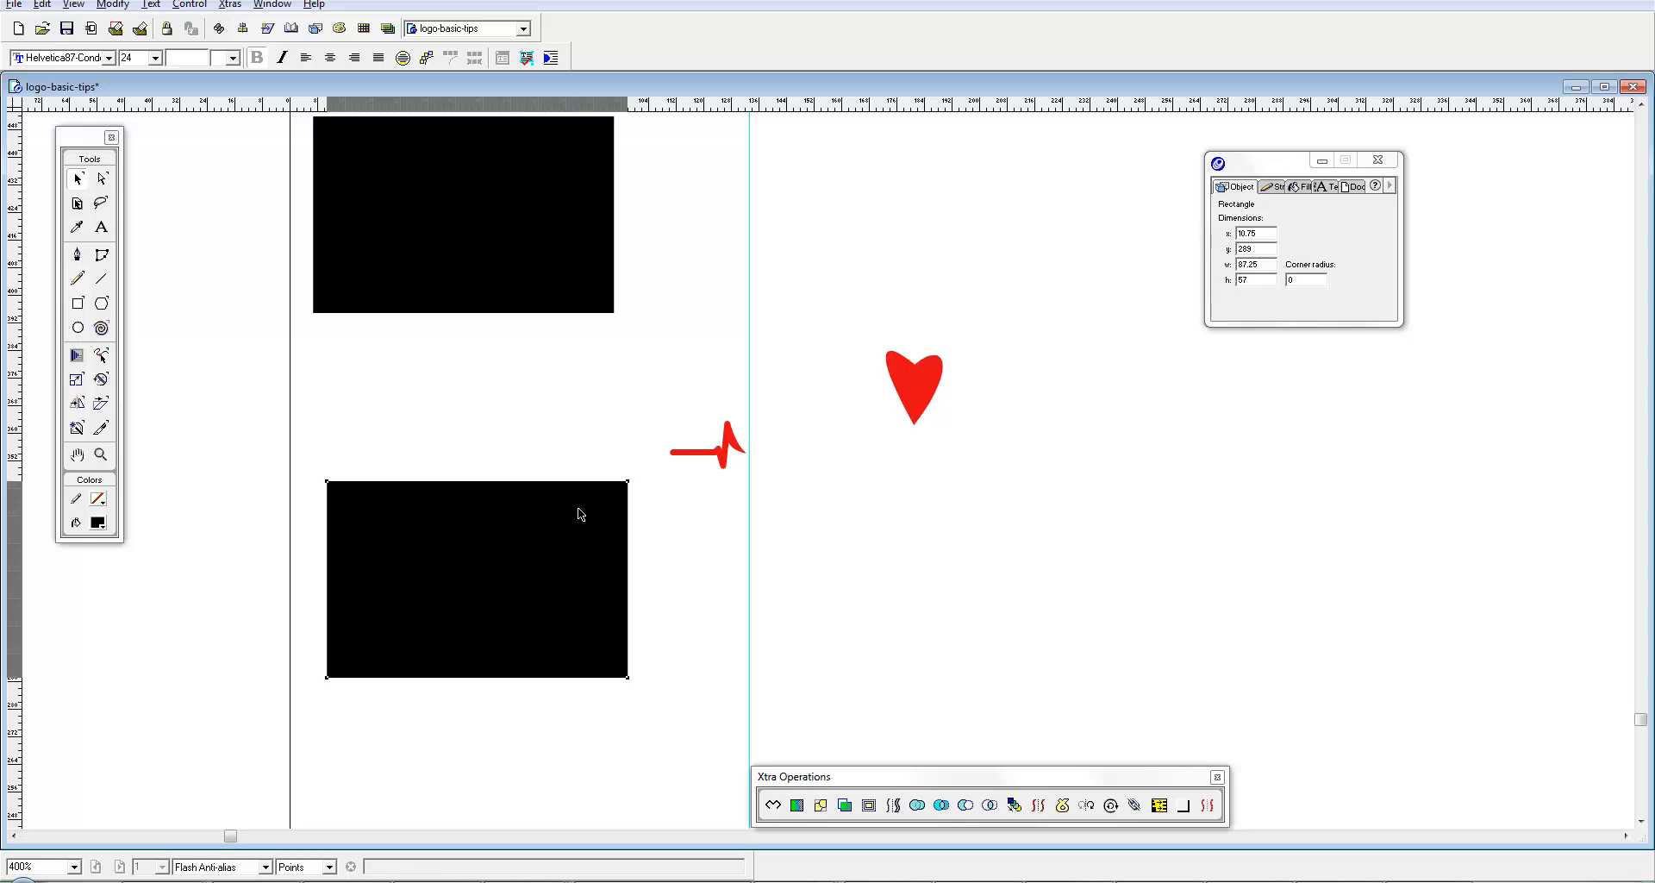
key(Tab)
click(554, 613)
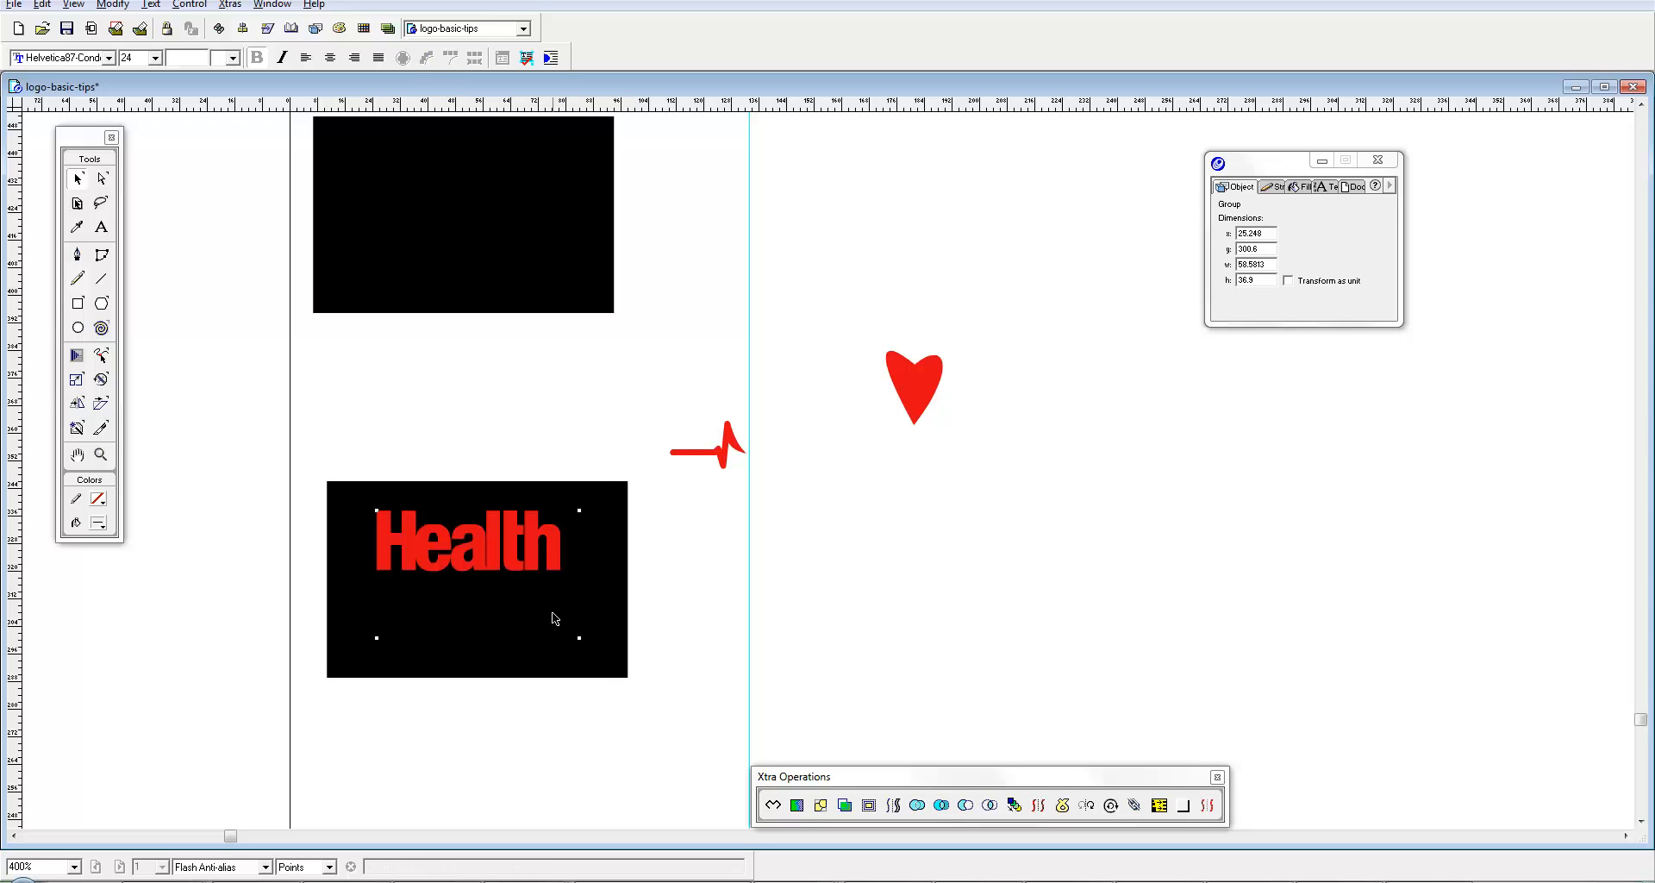
Step: Try moving the wordmark on the lower black rectangle, undoing each move
key(ctrl+9)
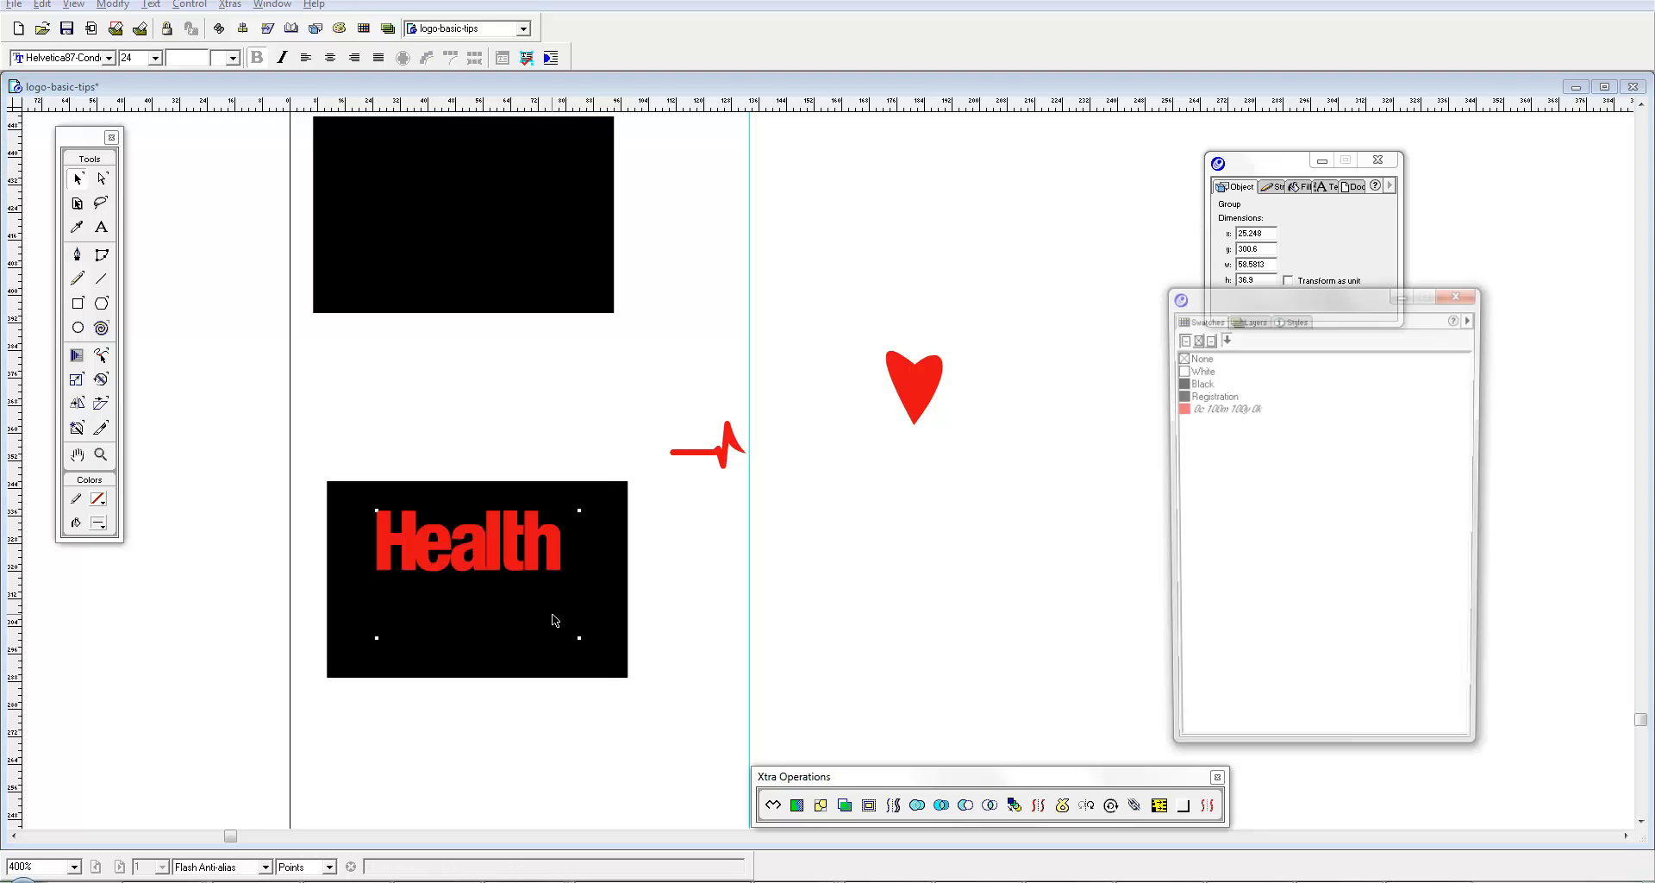
click(748, 671)
drag(557, 627, 504, 655)
key(ctrl+z)
key(Tab)
drag(531, 578, 328, 636)
key(ctrl+z)
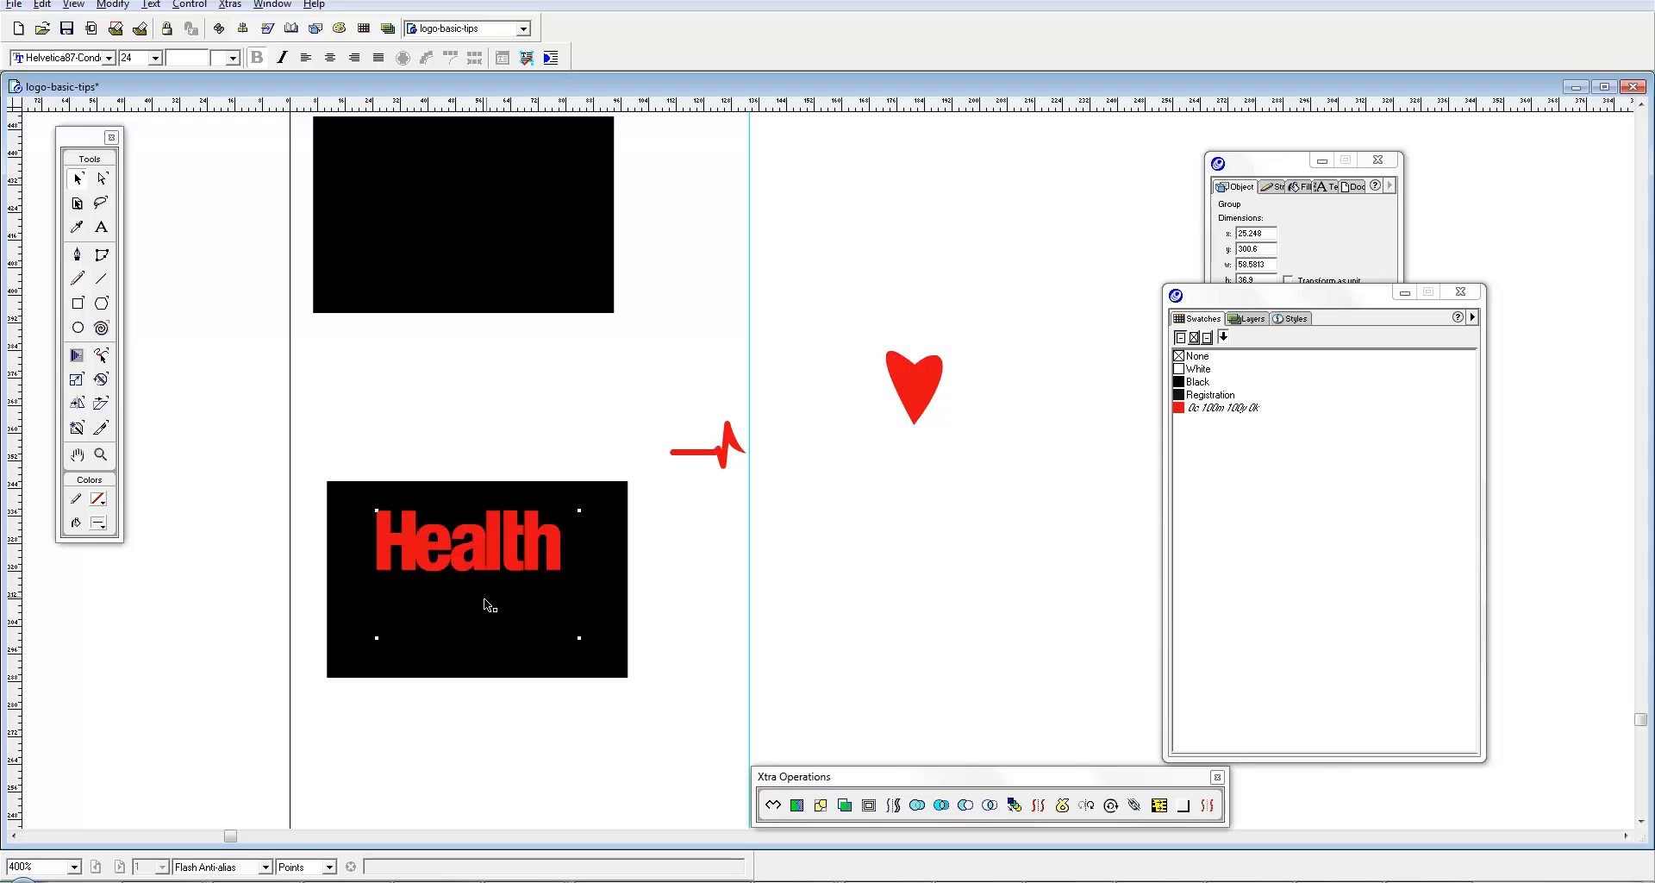
key(Tab)
drag(519, 563, 417, 577)
key(ctrl+z)
Step: Fill the word Fitness on the lower black rectangle with White
click(517, 611)
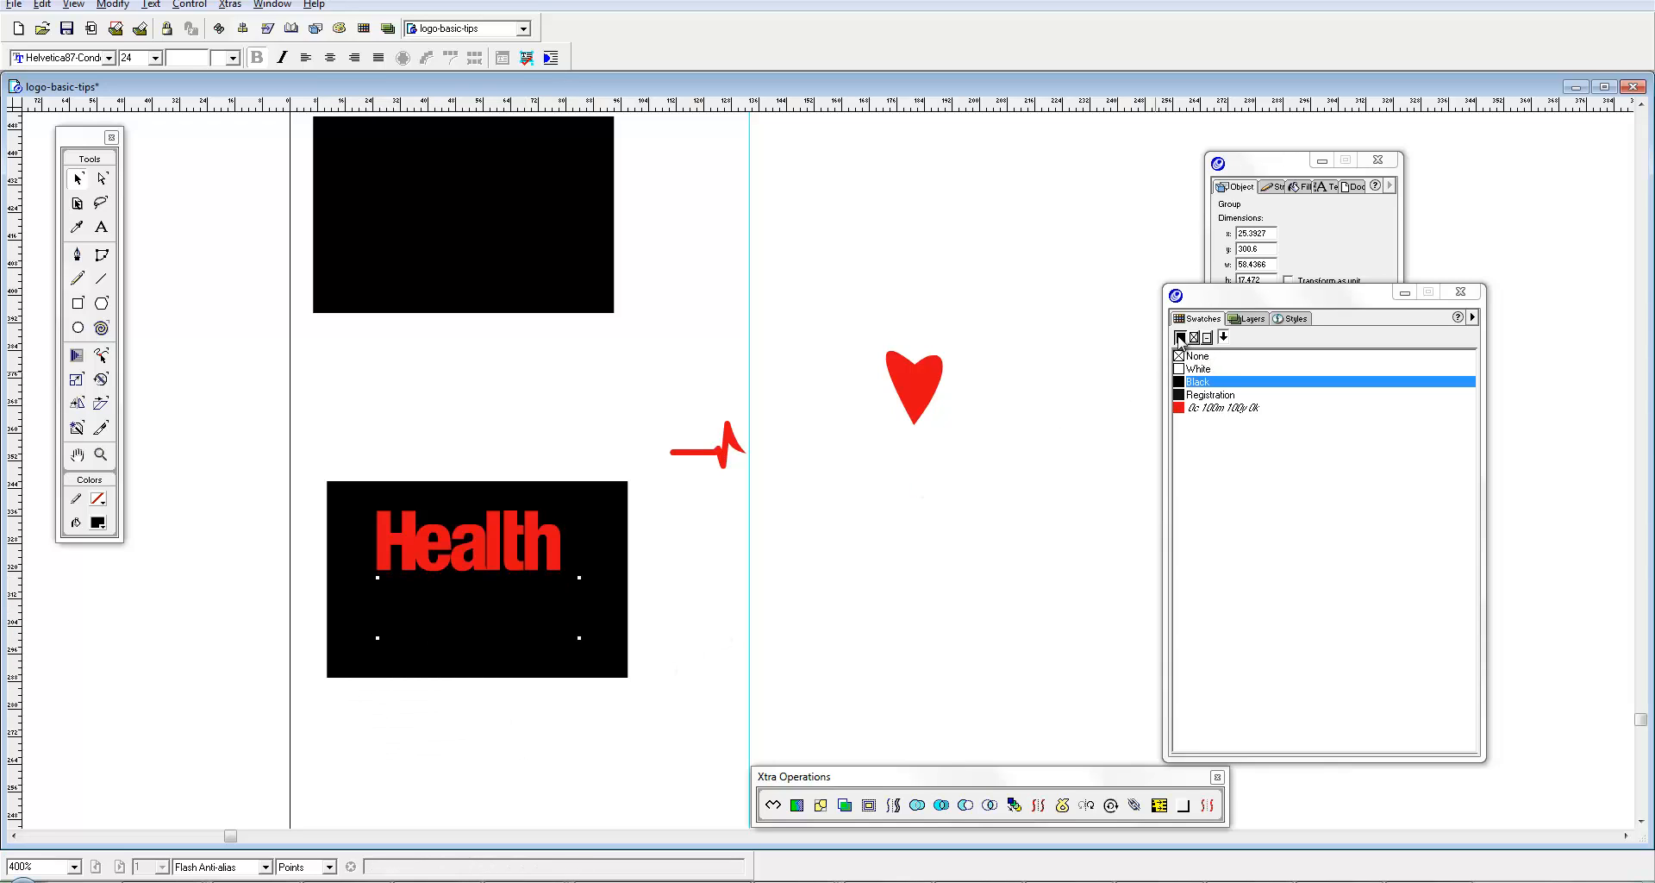
click(1207, 381)
click(1203, 368)
click(886, 560)
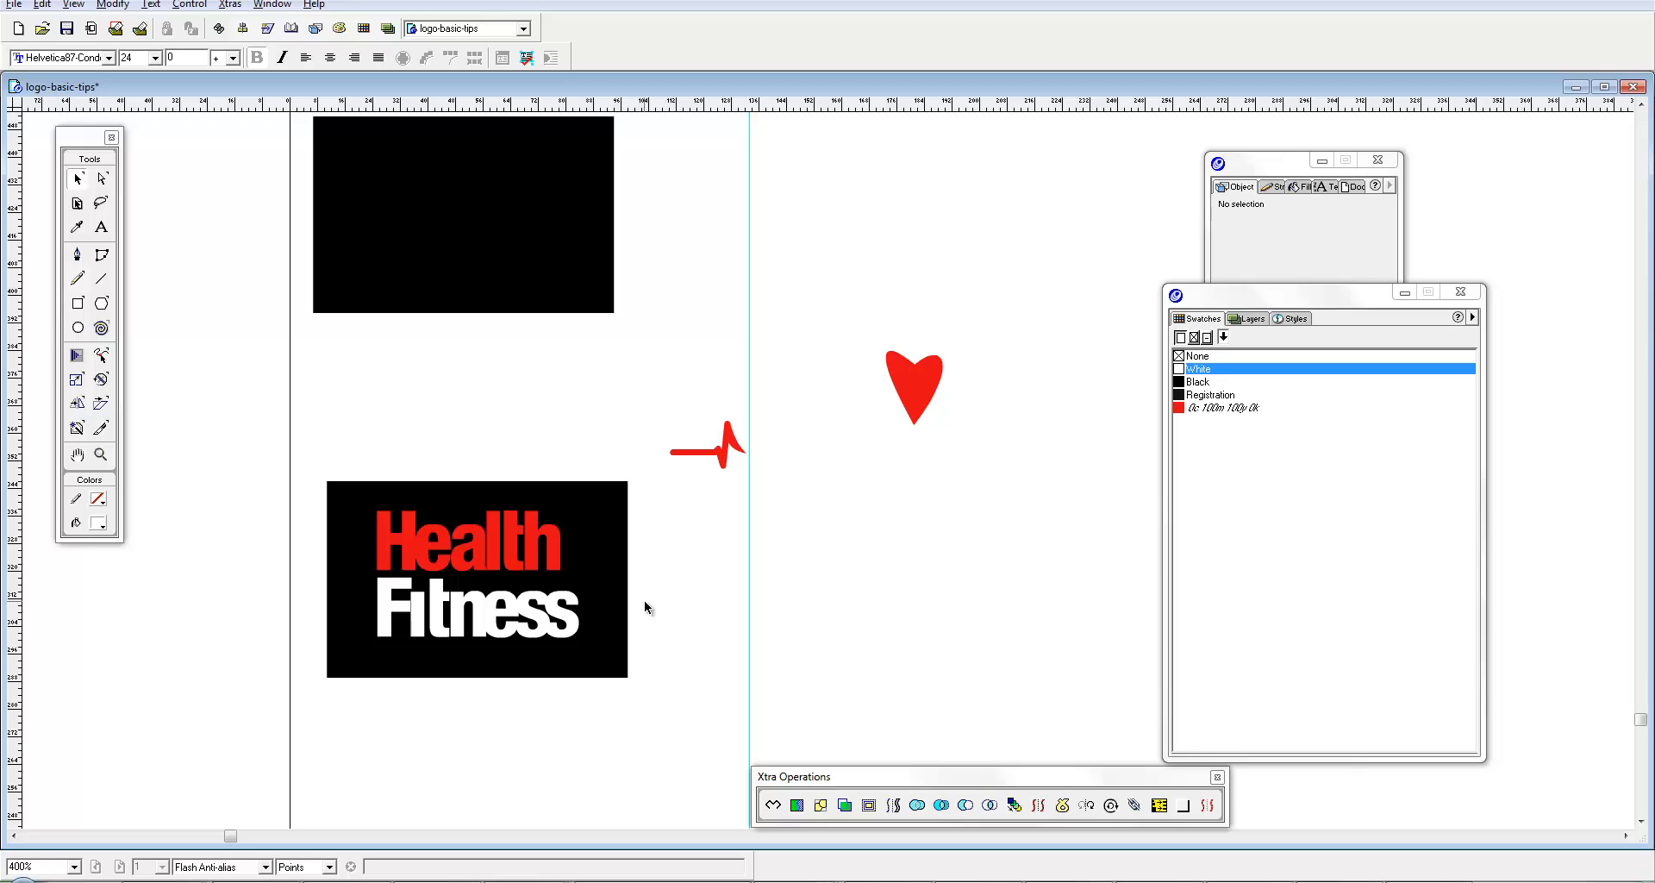
Step: Change the fill of the white word Fitness to a Transparency Lens with 44% opacity
click(574, 624)
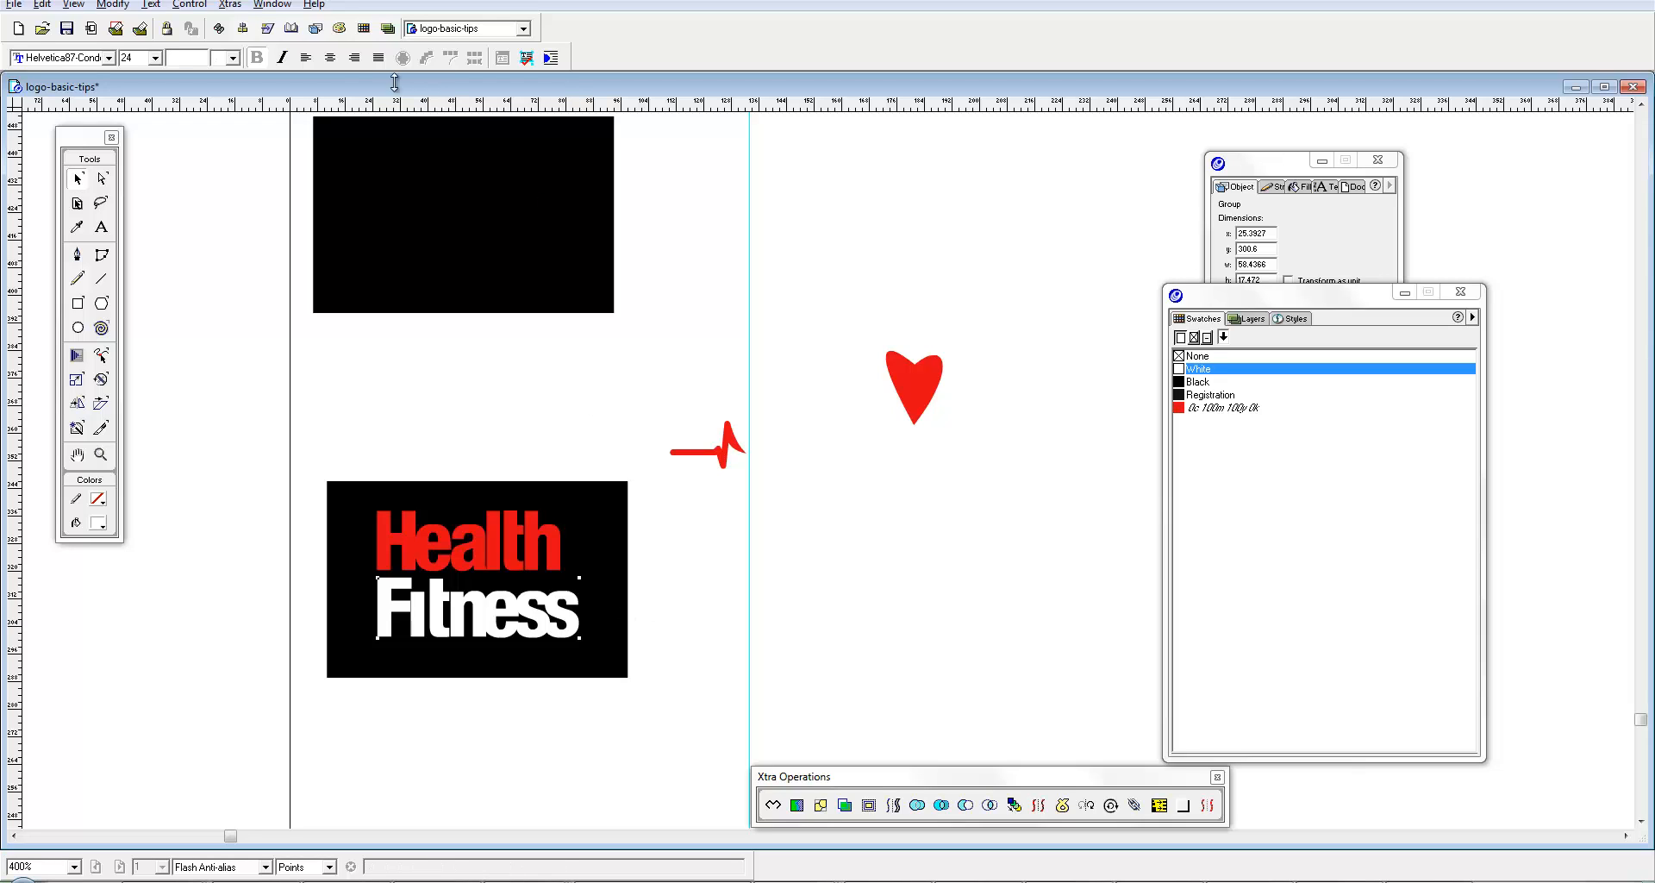
click(229, 5)
mouse_move(283, 131)
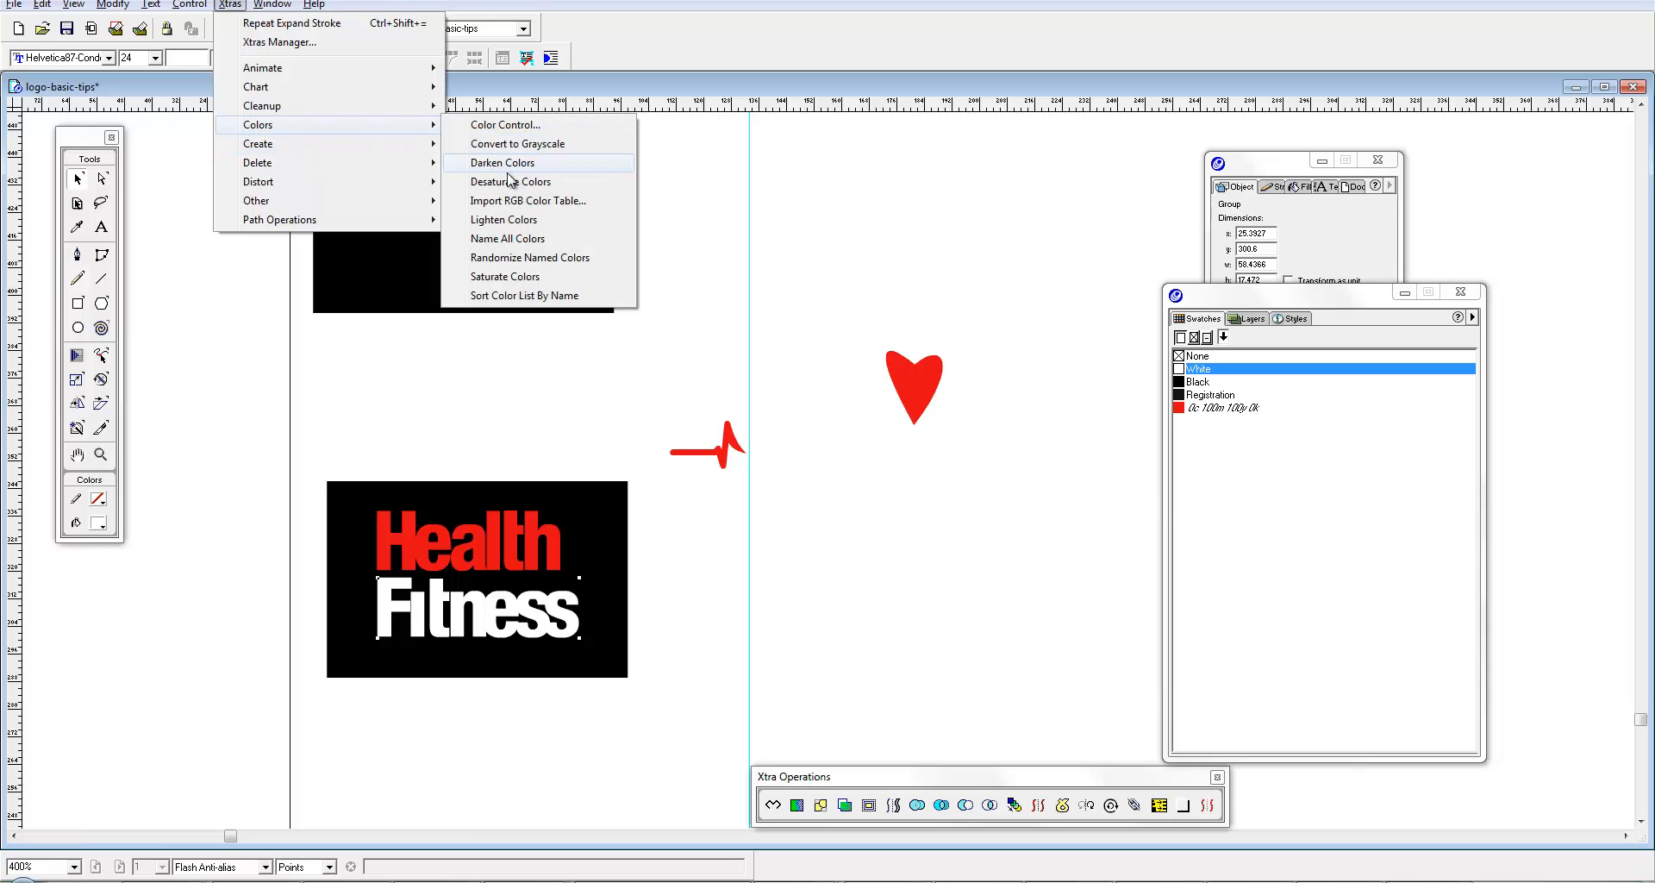
click(786, 138)
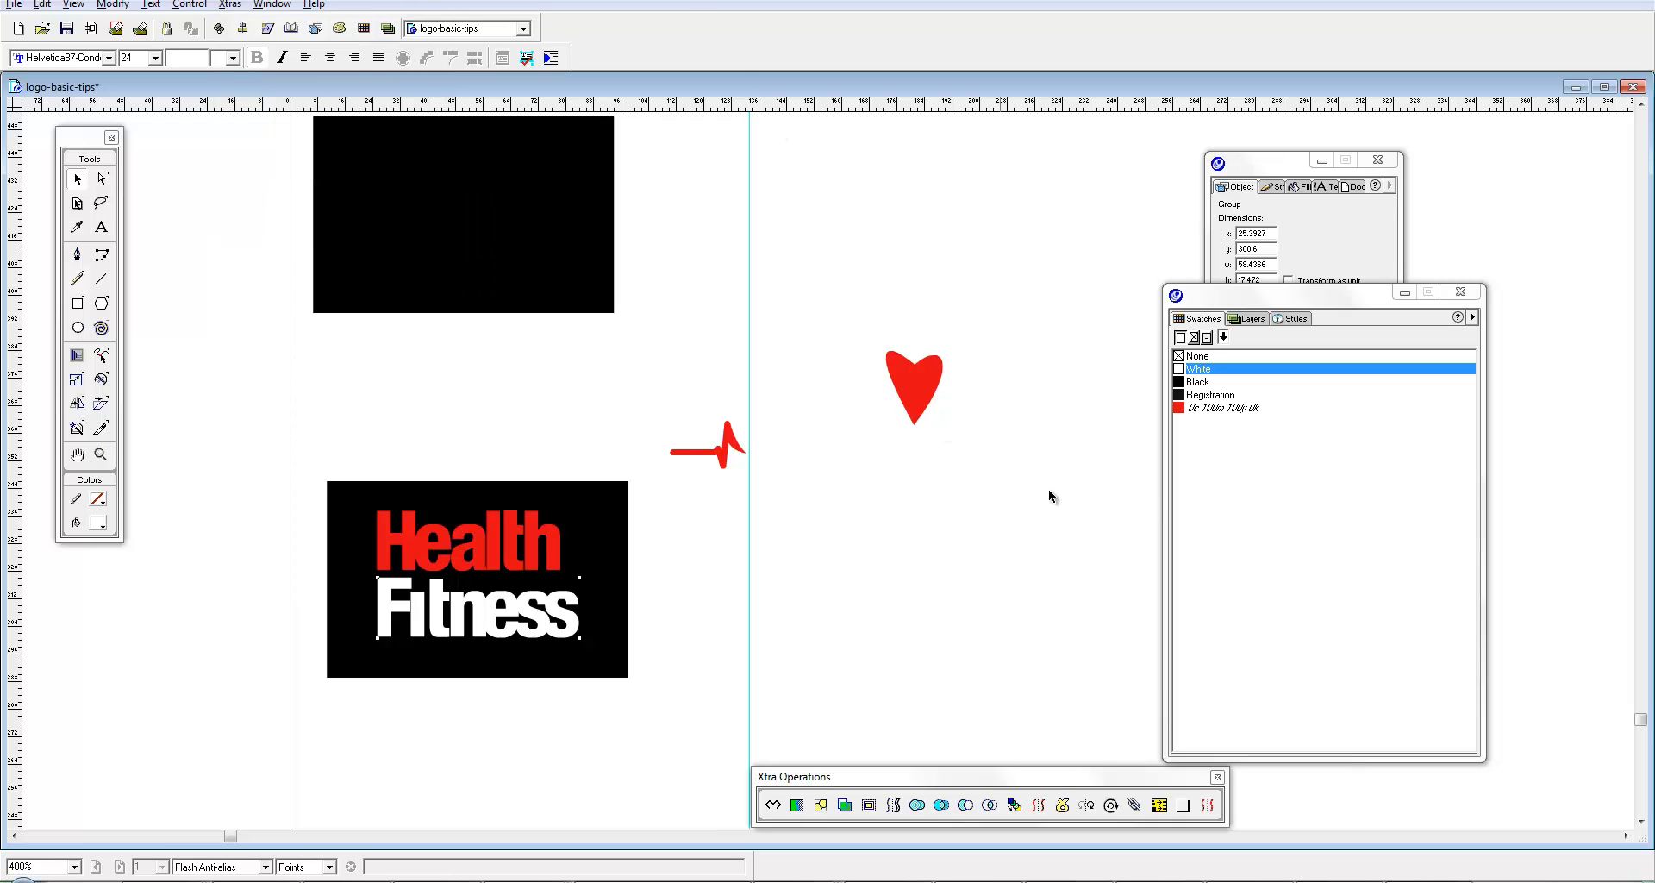
key(ctrl+alt+f)
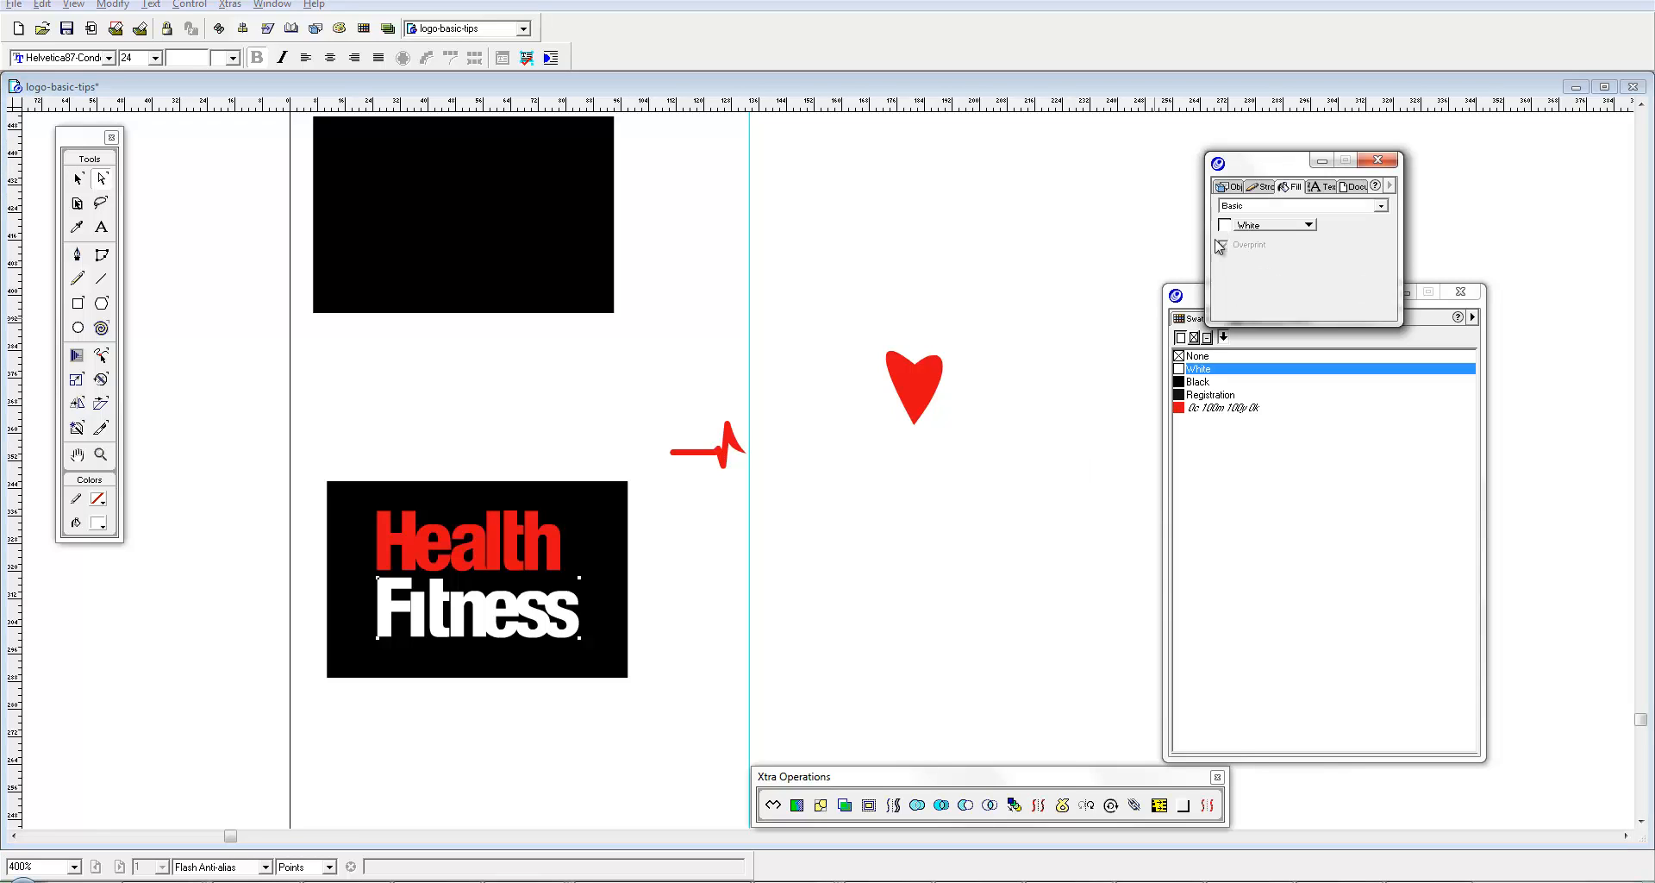
click(1243, 206)
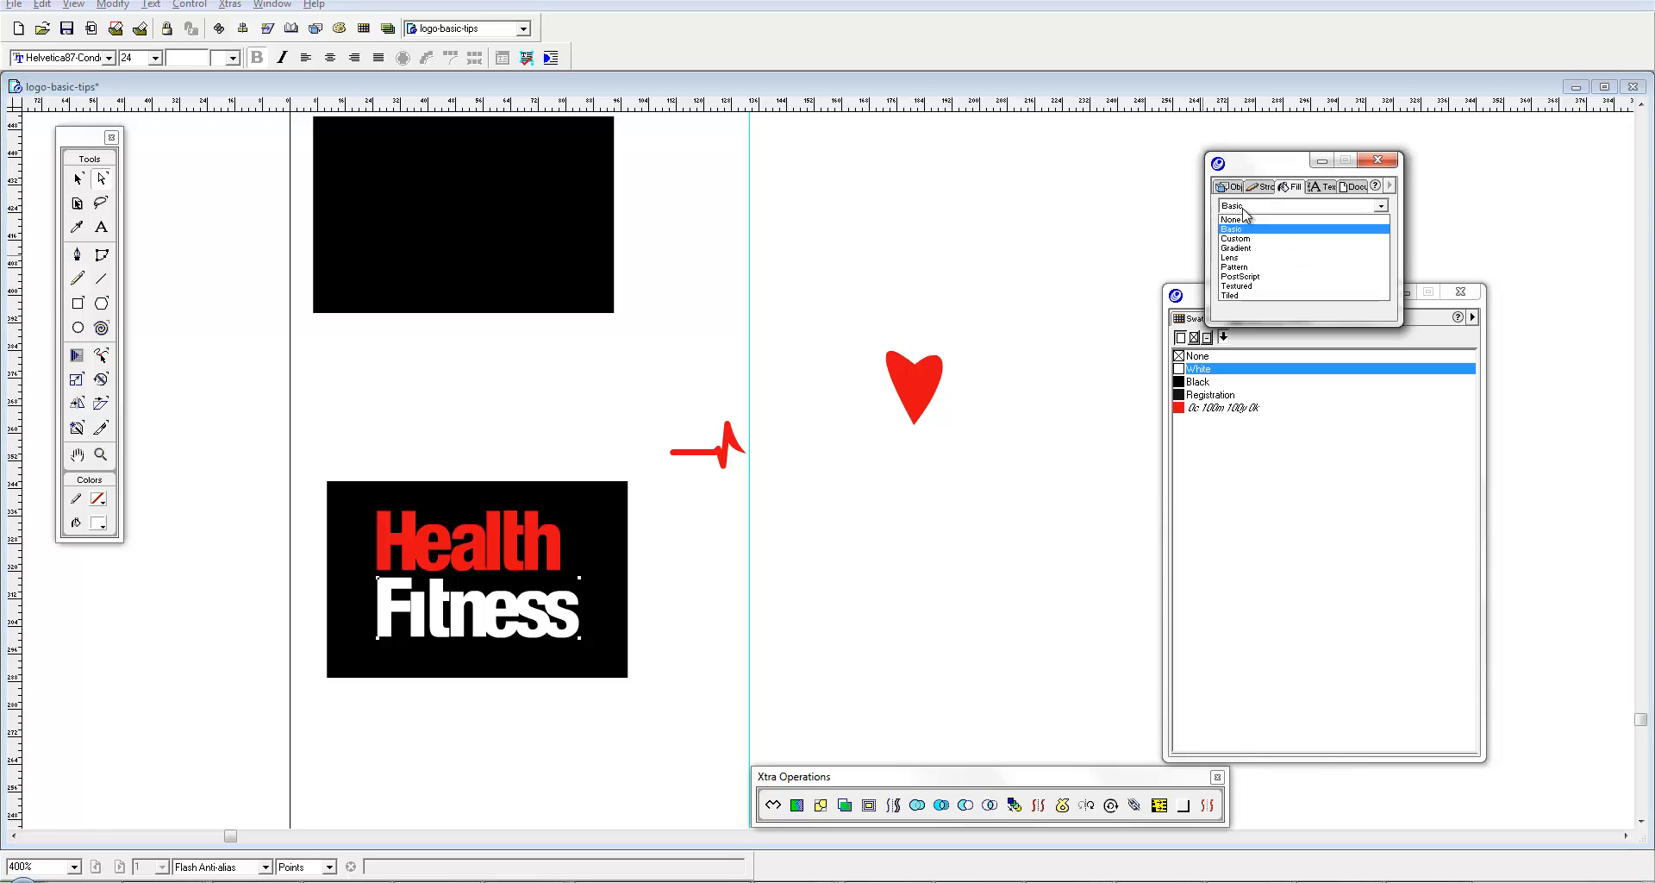
click(1246, 259)
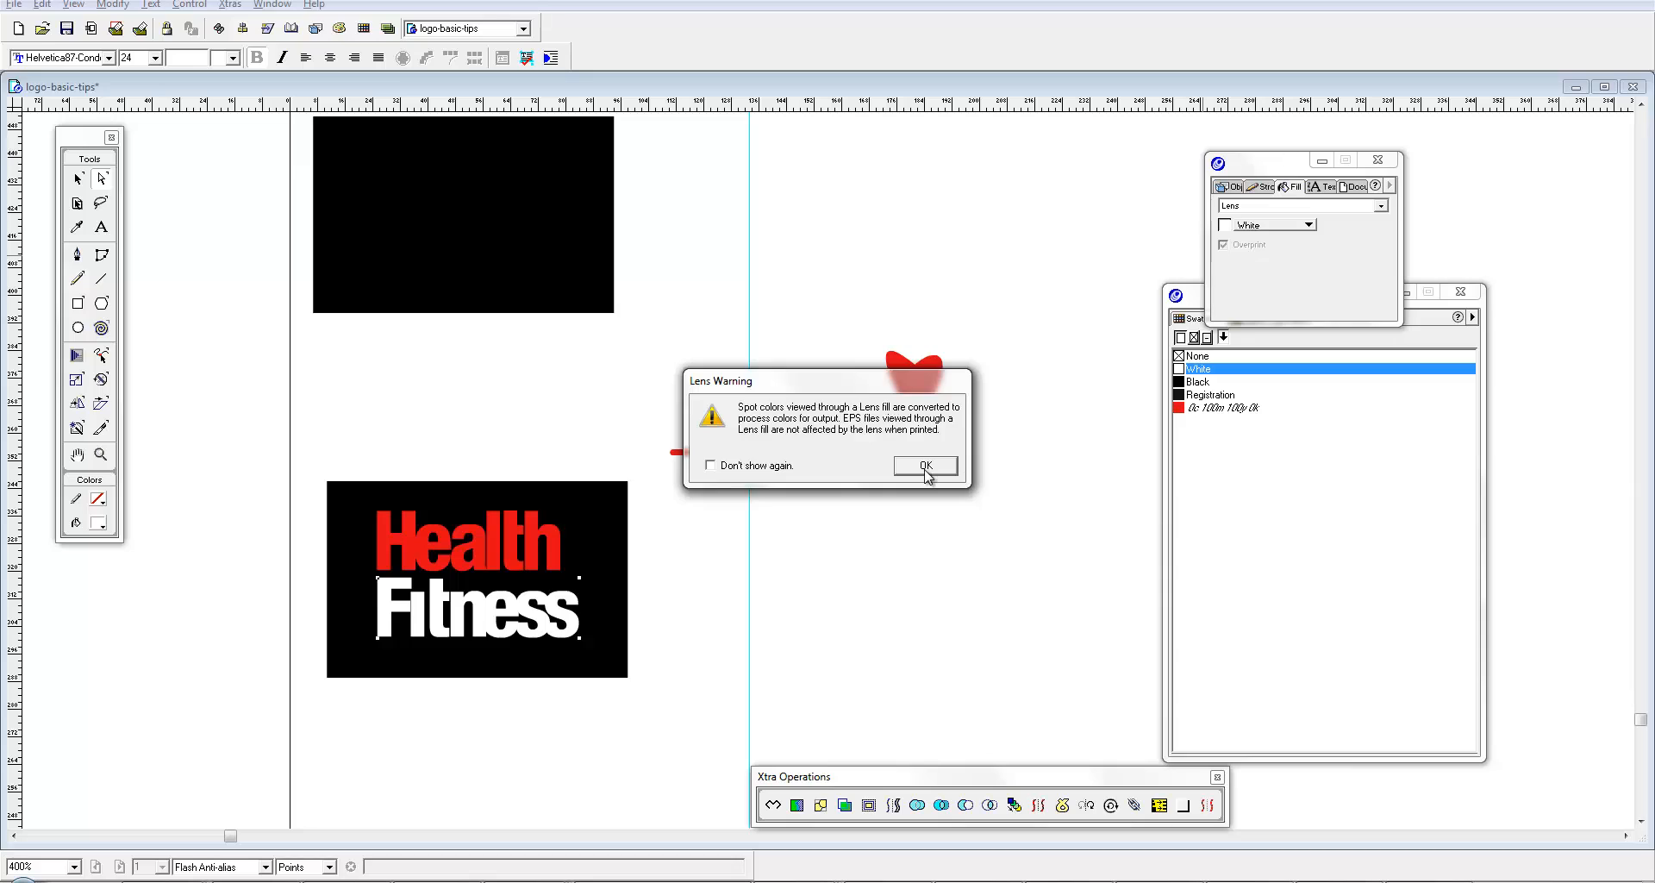
click(924, 466)
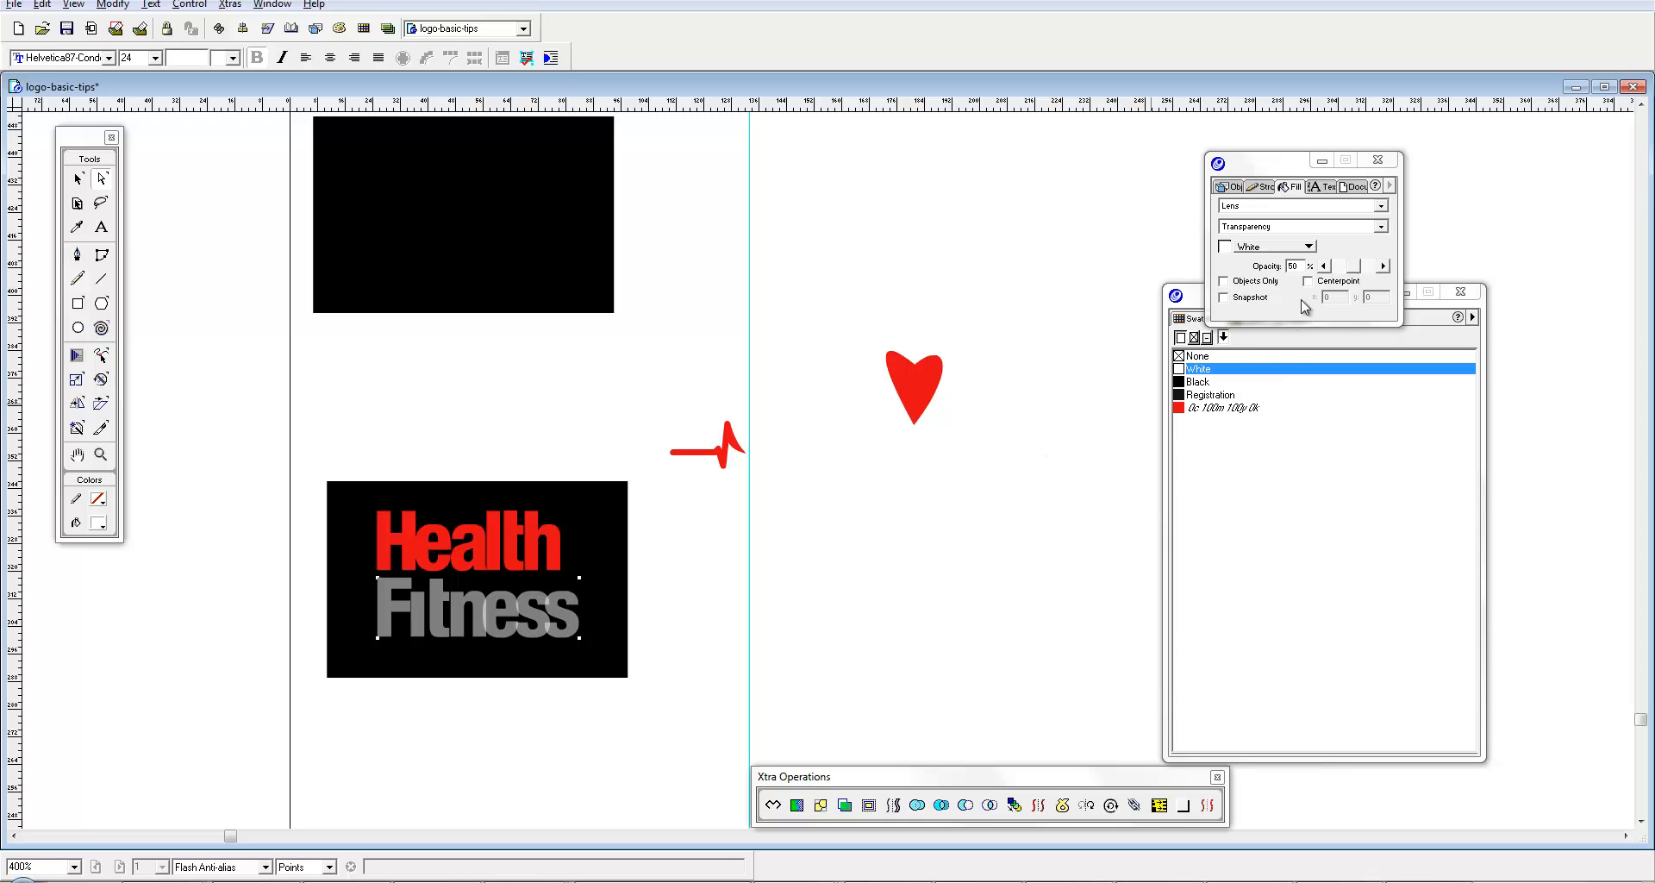
drag(1354, 270, 1349, 272)
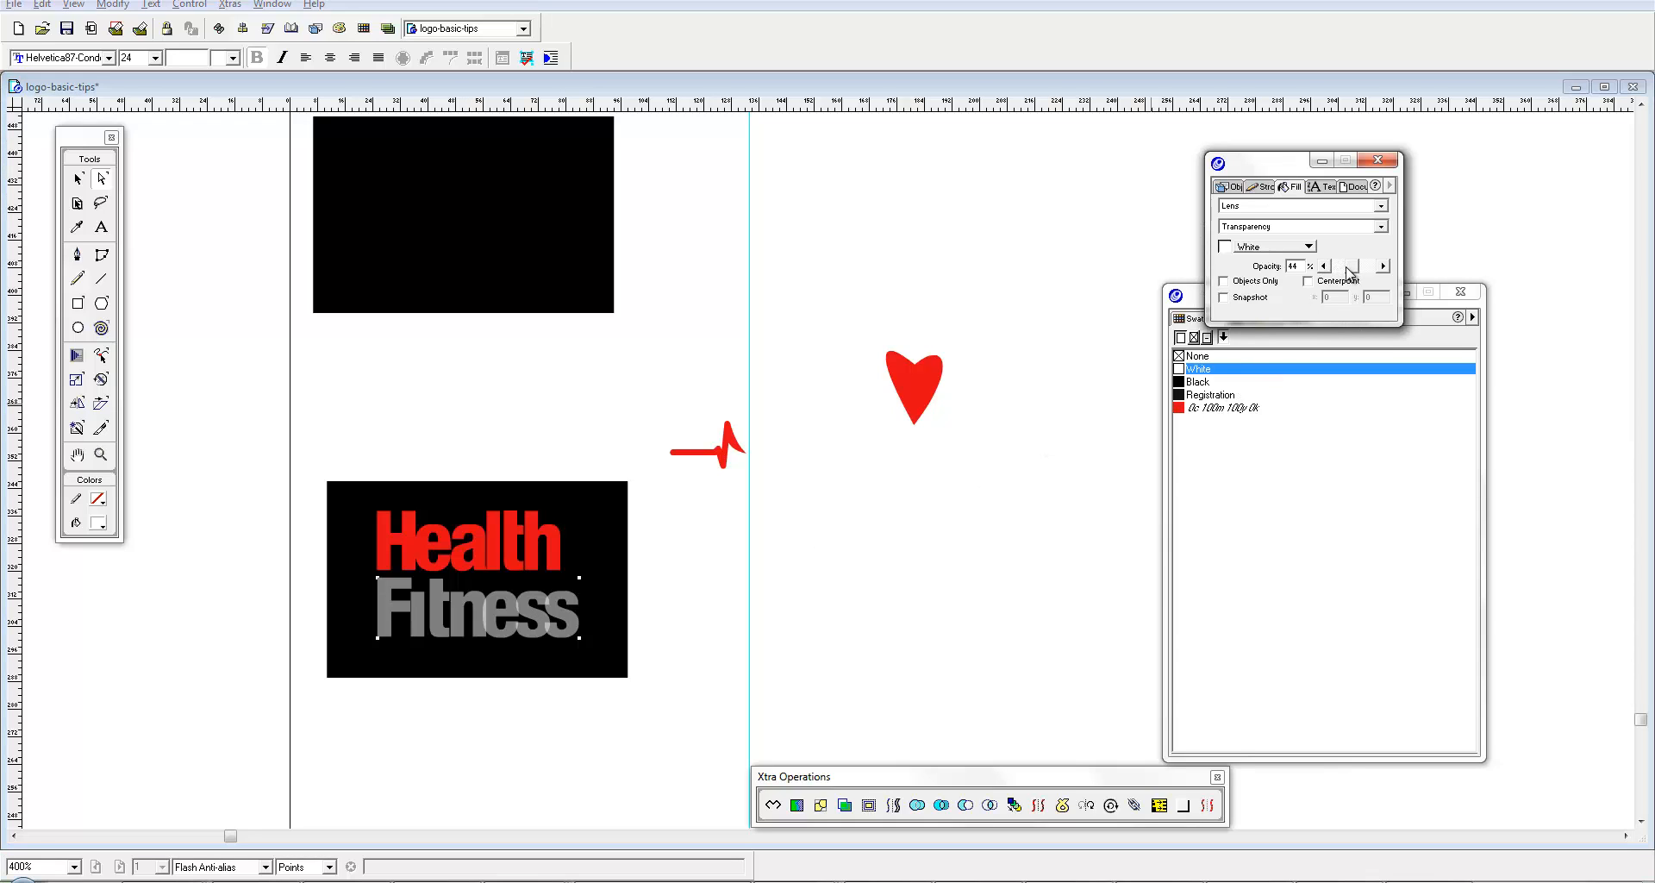
click(902, 572)
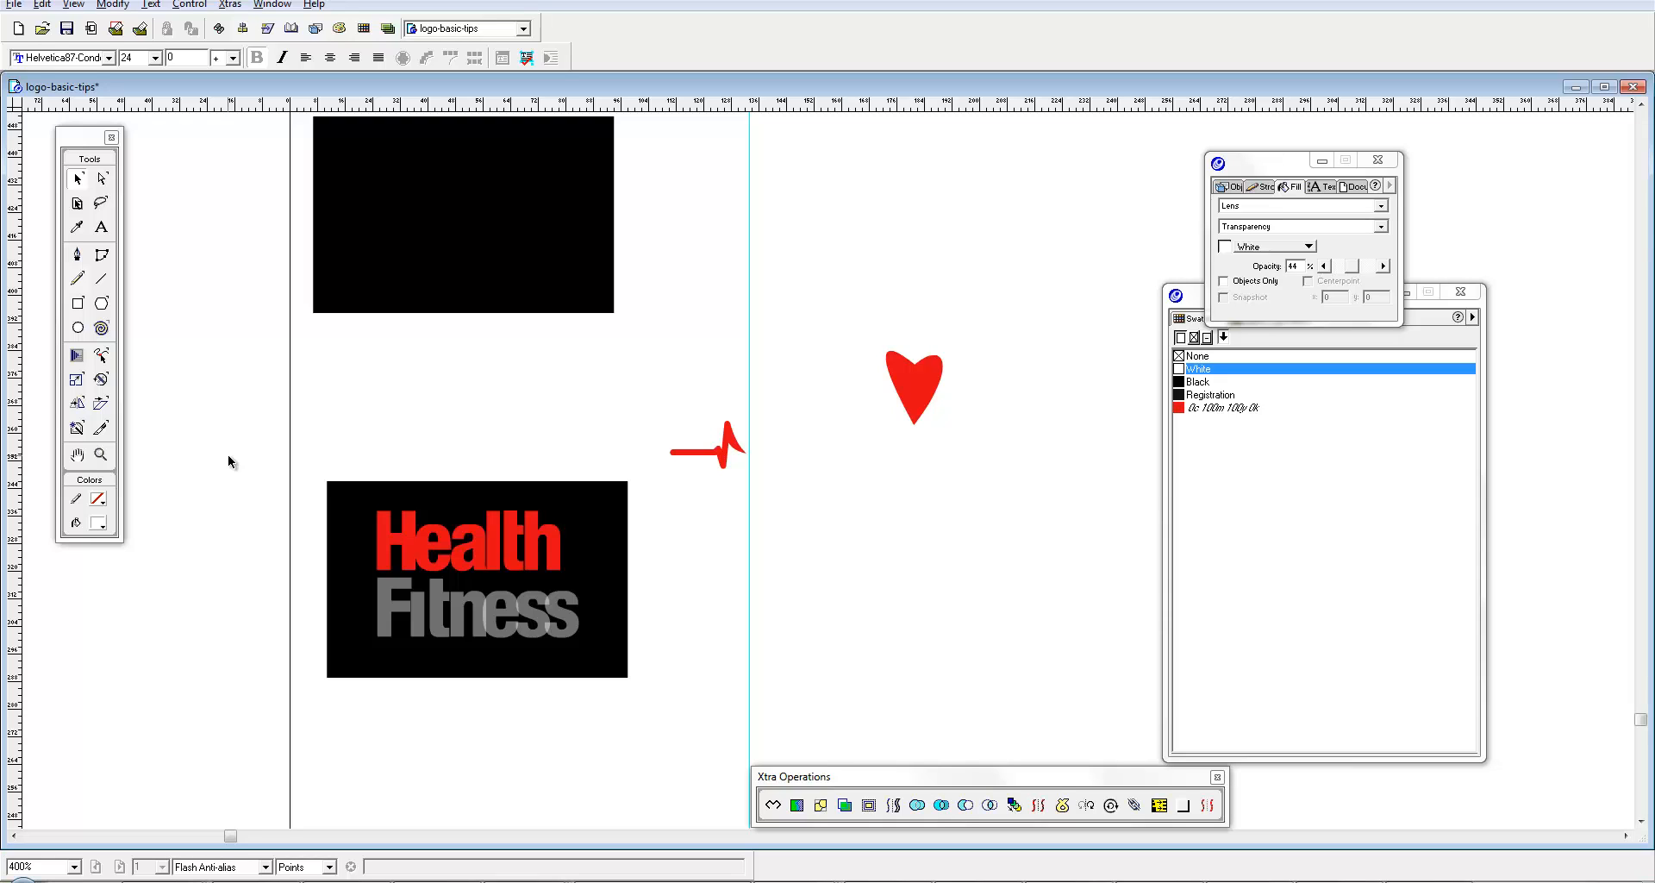
Step: Try sampling the grey of Fitness from a screen capture pasted into a new document, and close that document without saving
key(ctrl+n)
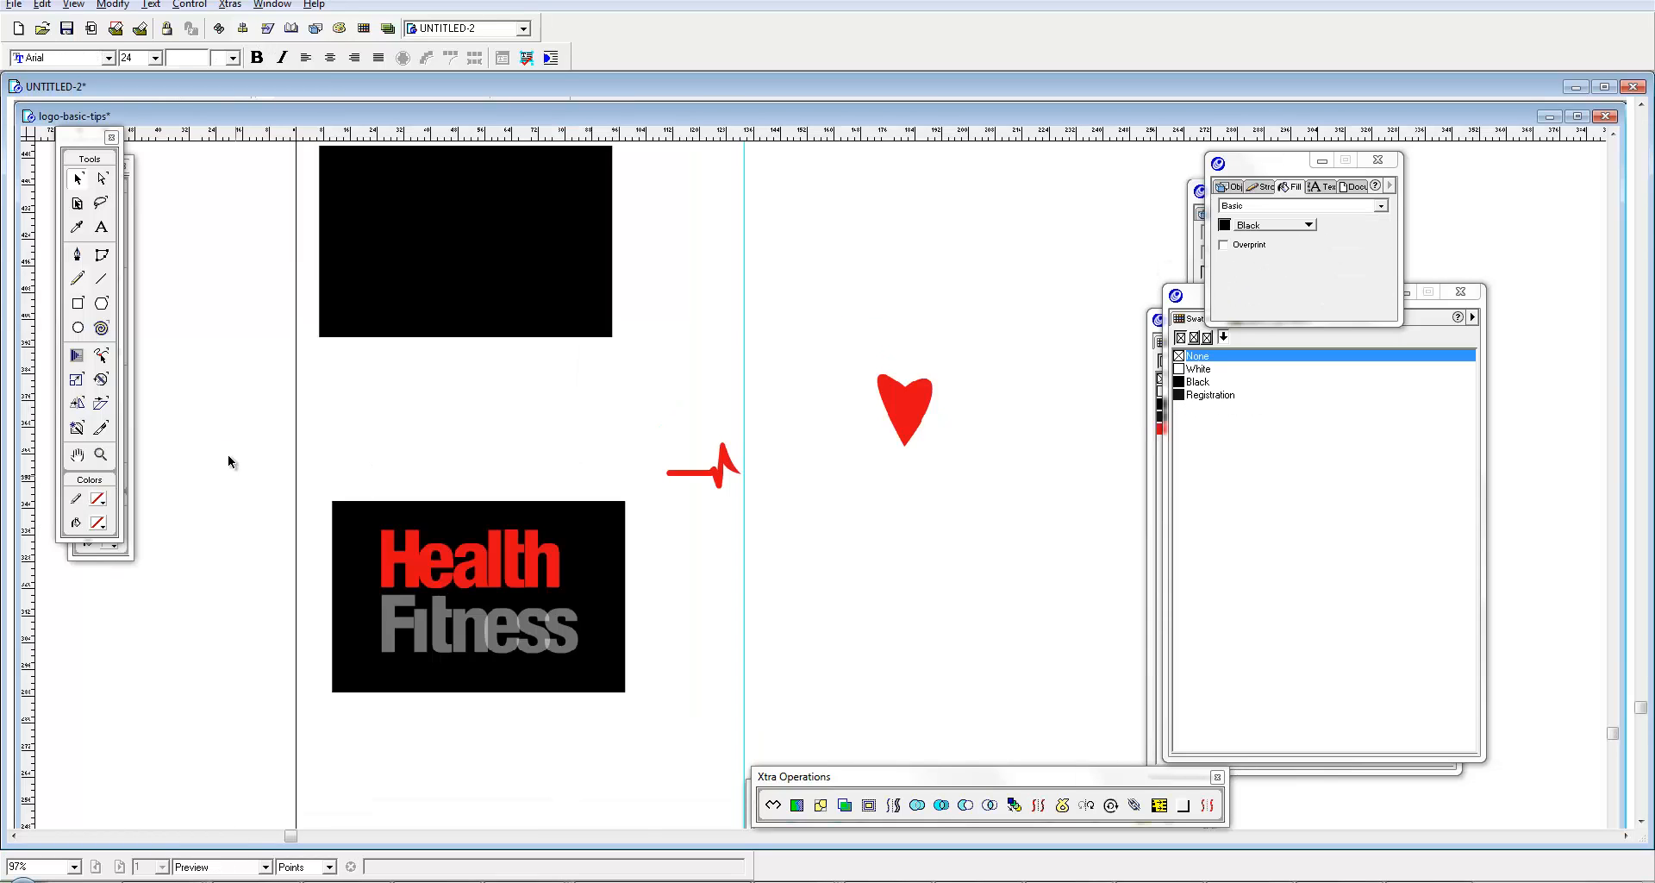
key(ctrl+space)
ctrl+click(470, 512)
click(79, 227)
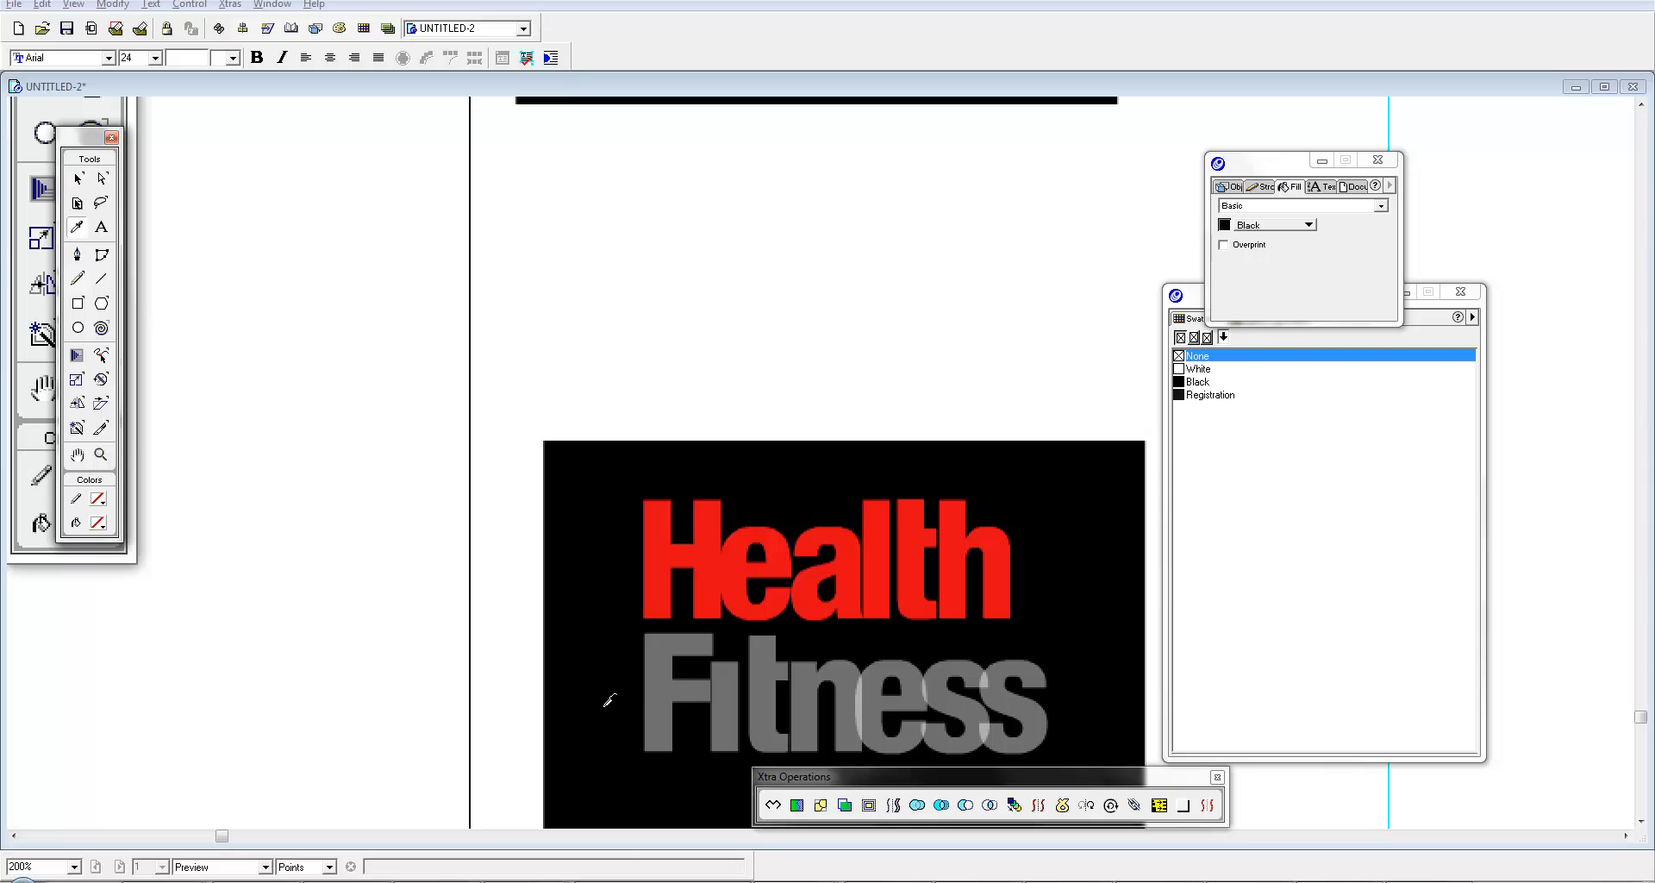
drag(676, 671, 1293, 536)
key(v)
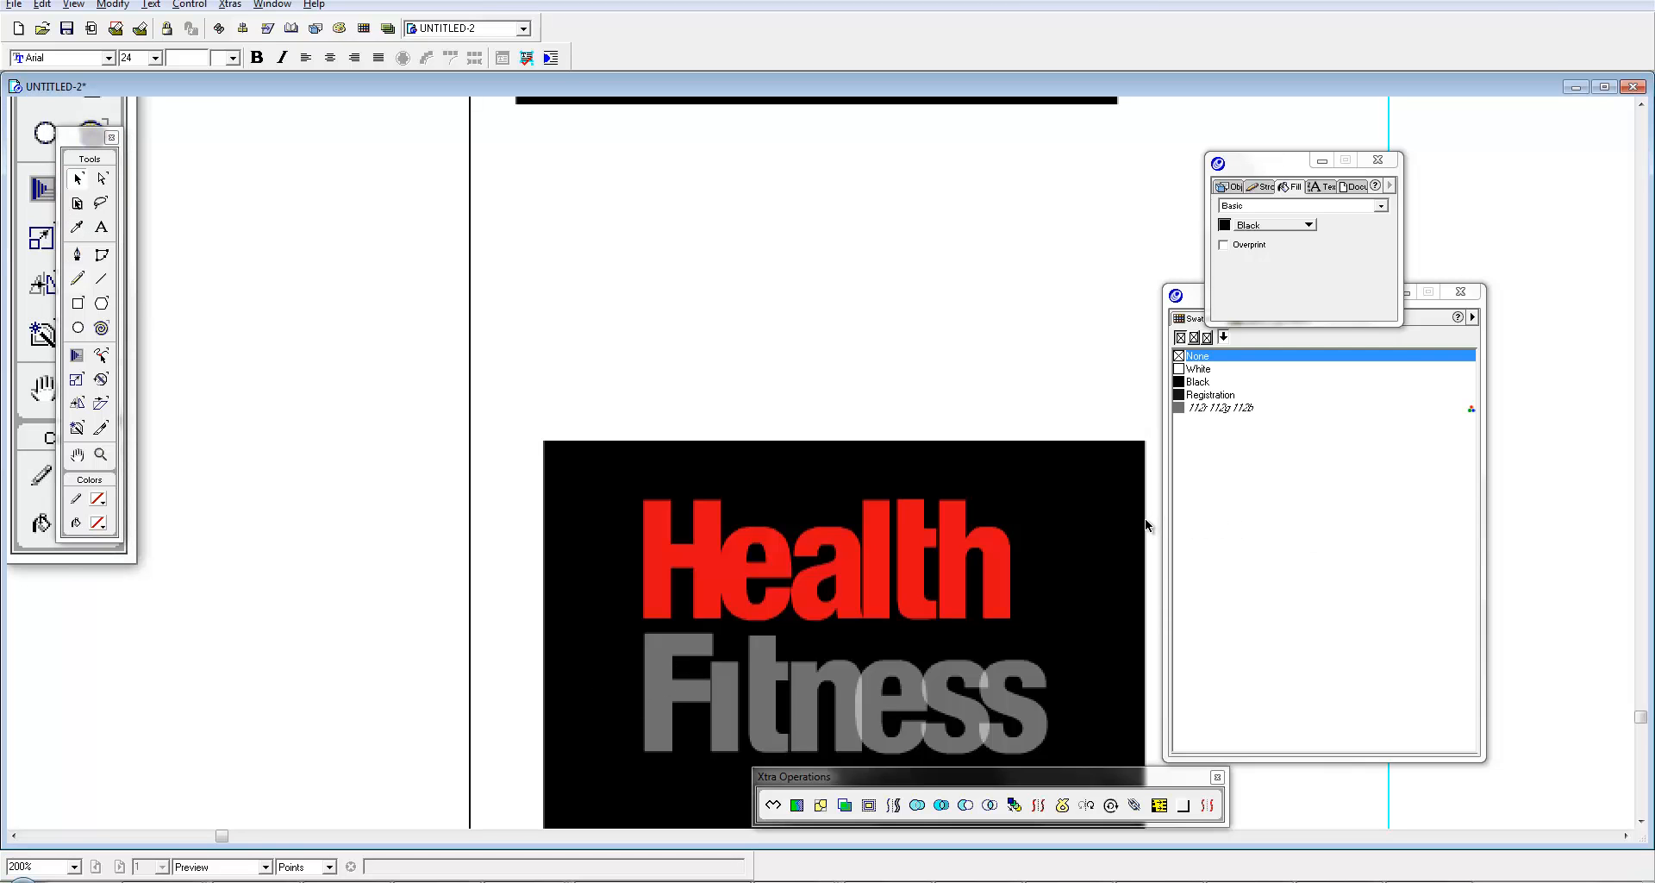
key(ctrl+w)
key(n)
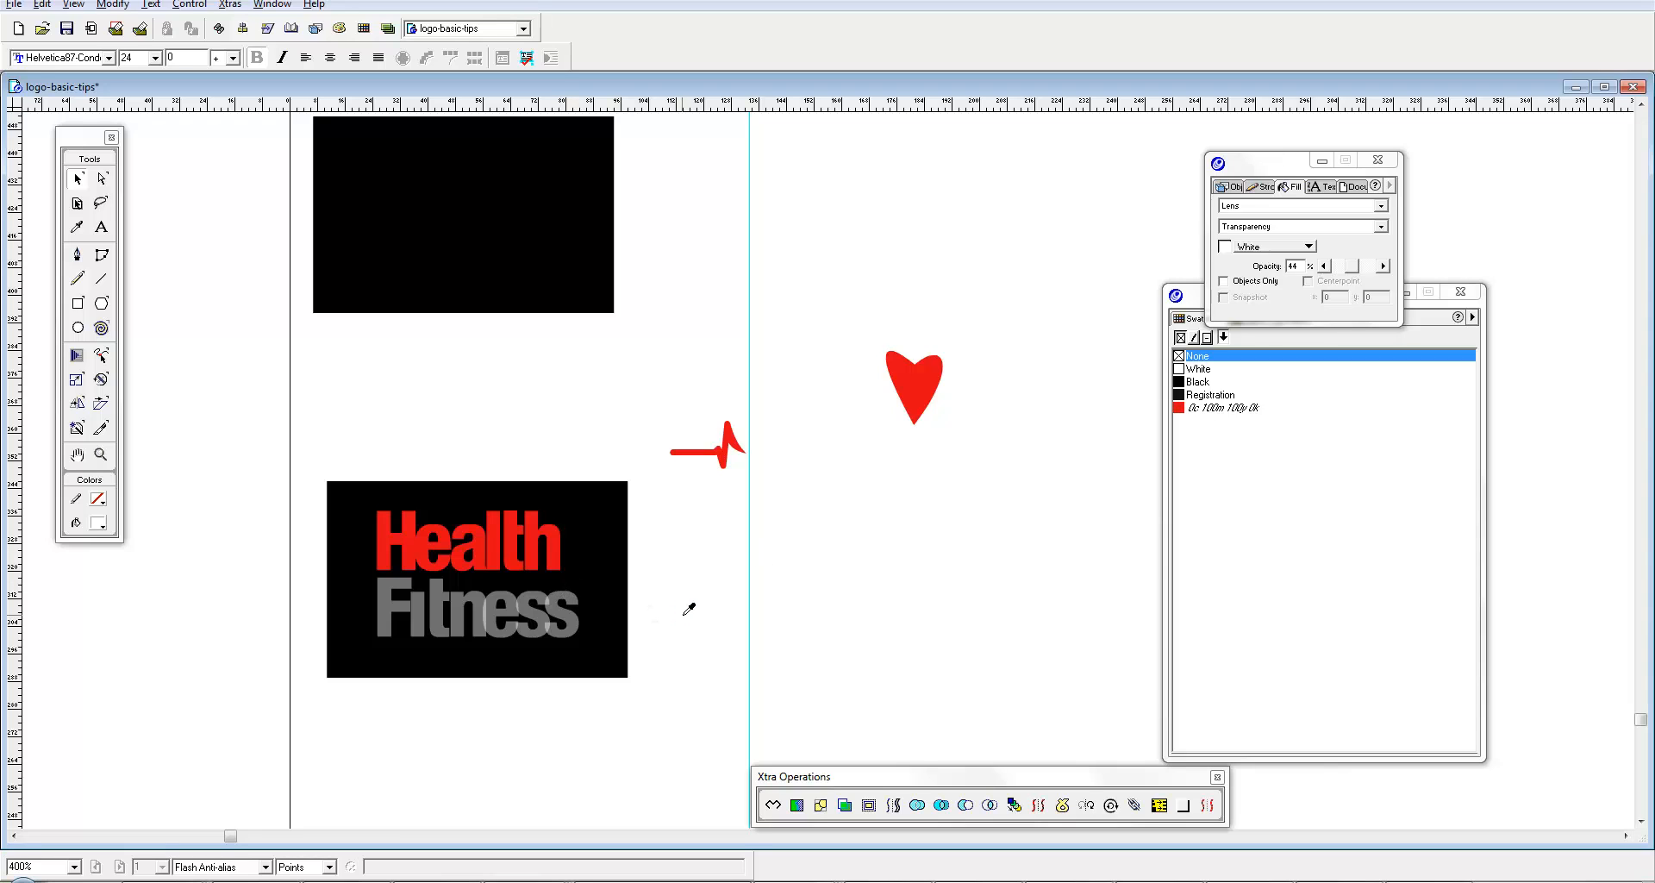
Step: Add the grey 112r 112g 112b to the swatches by sampling Fitness from a pasted screen capture, and remove the capture
key(ctrl+equal)
key(ctrl+equal)
drag(291, 567, 868, 349)
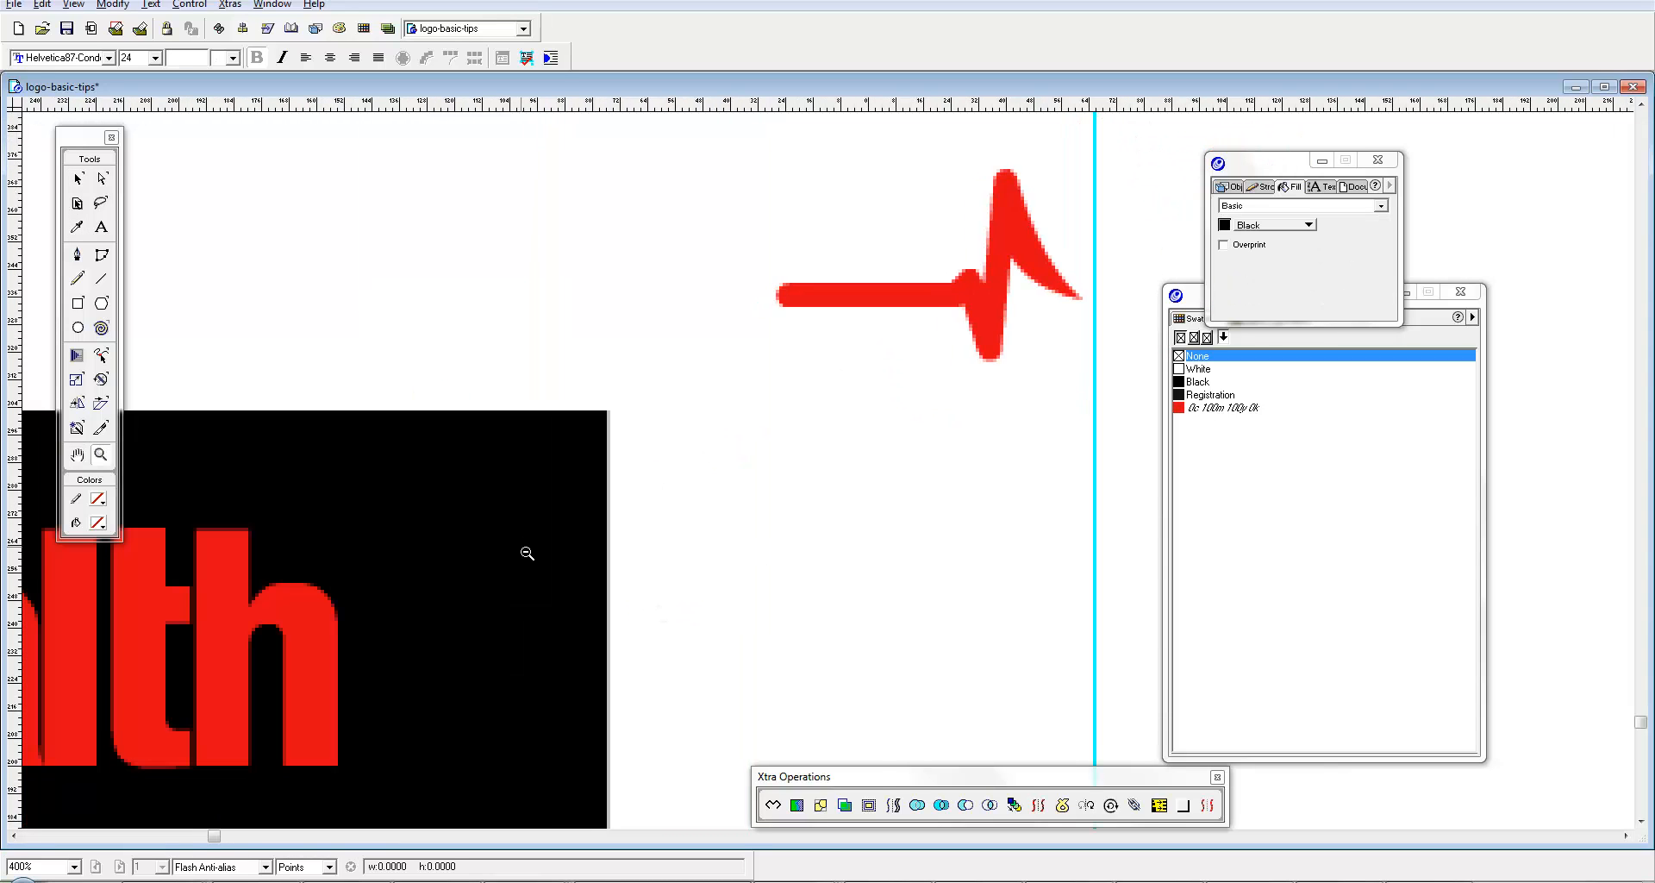
key(ctrl+minus)
key(i)
drag(1253, 540, 1278, 541)
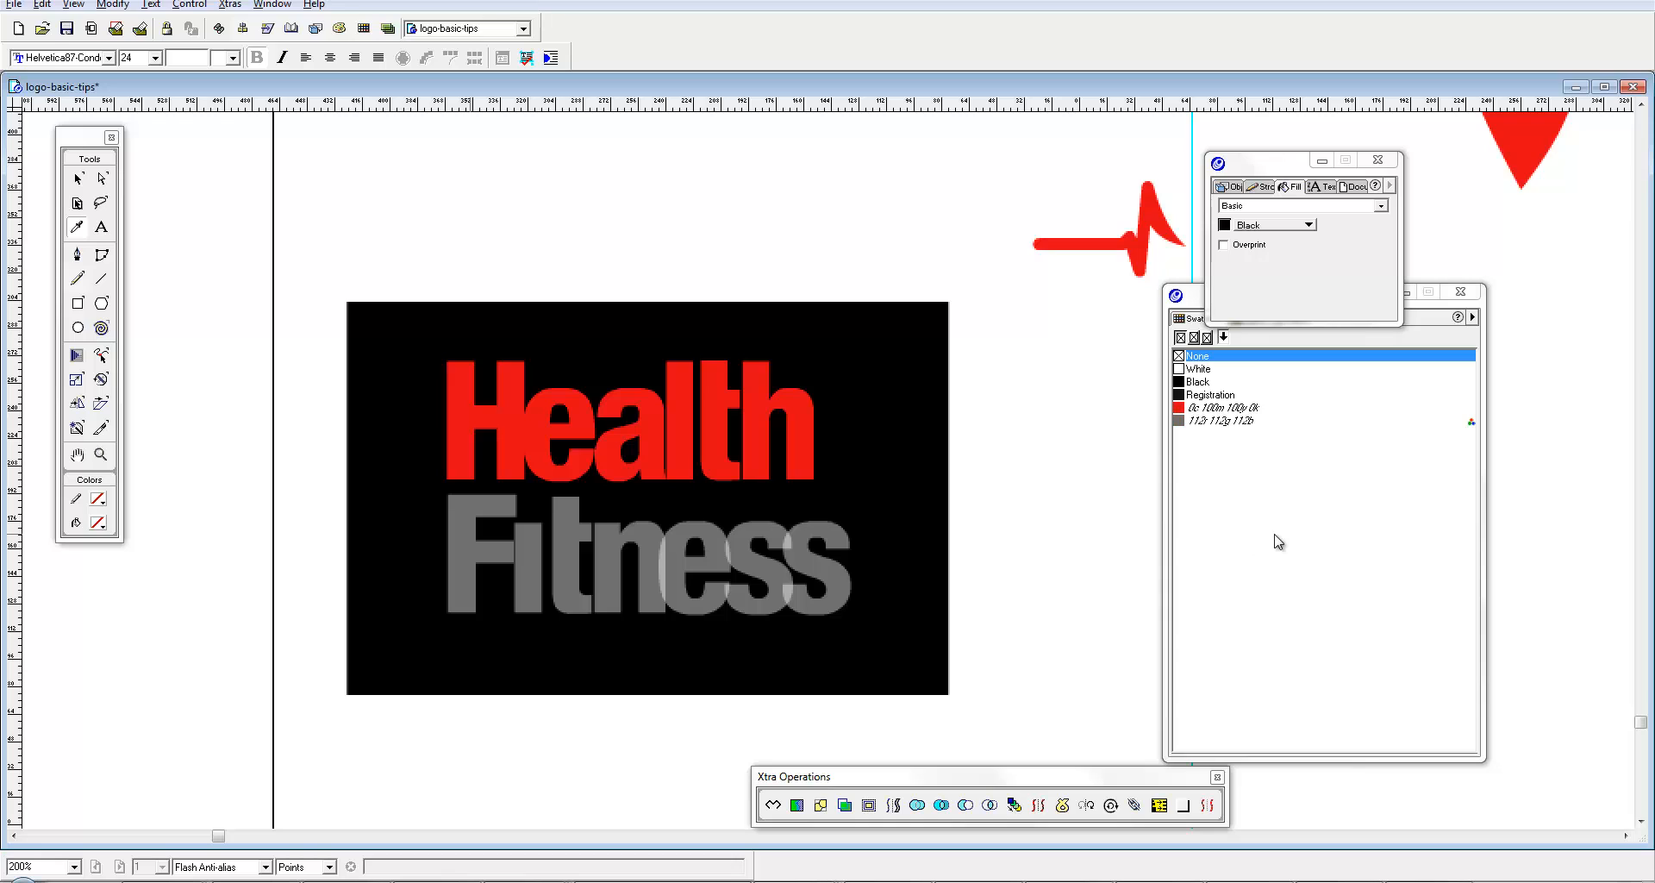
click(758, 471)
key(v)
key(Tab)
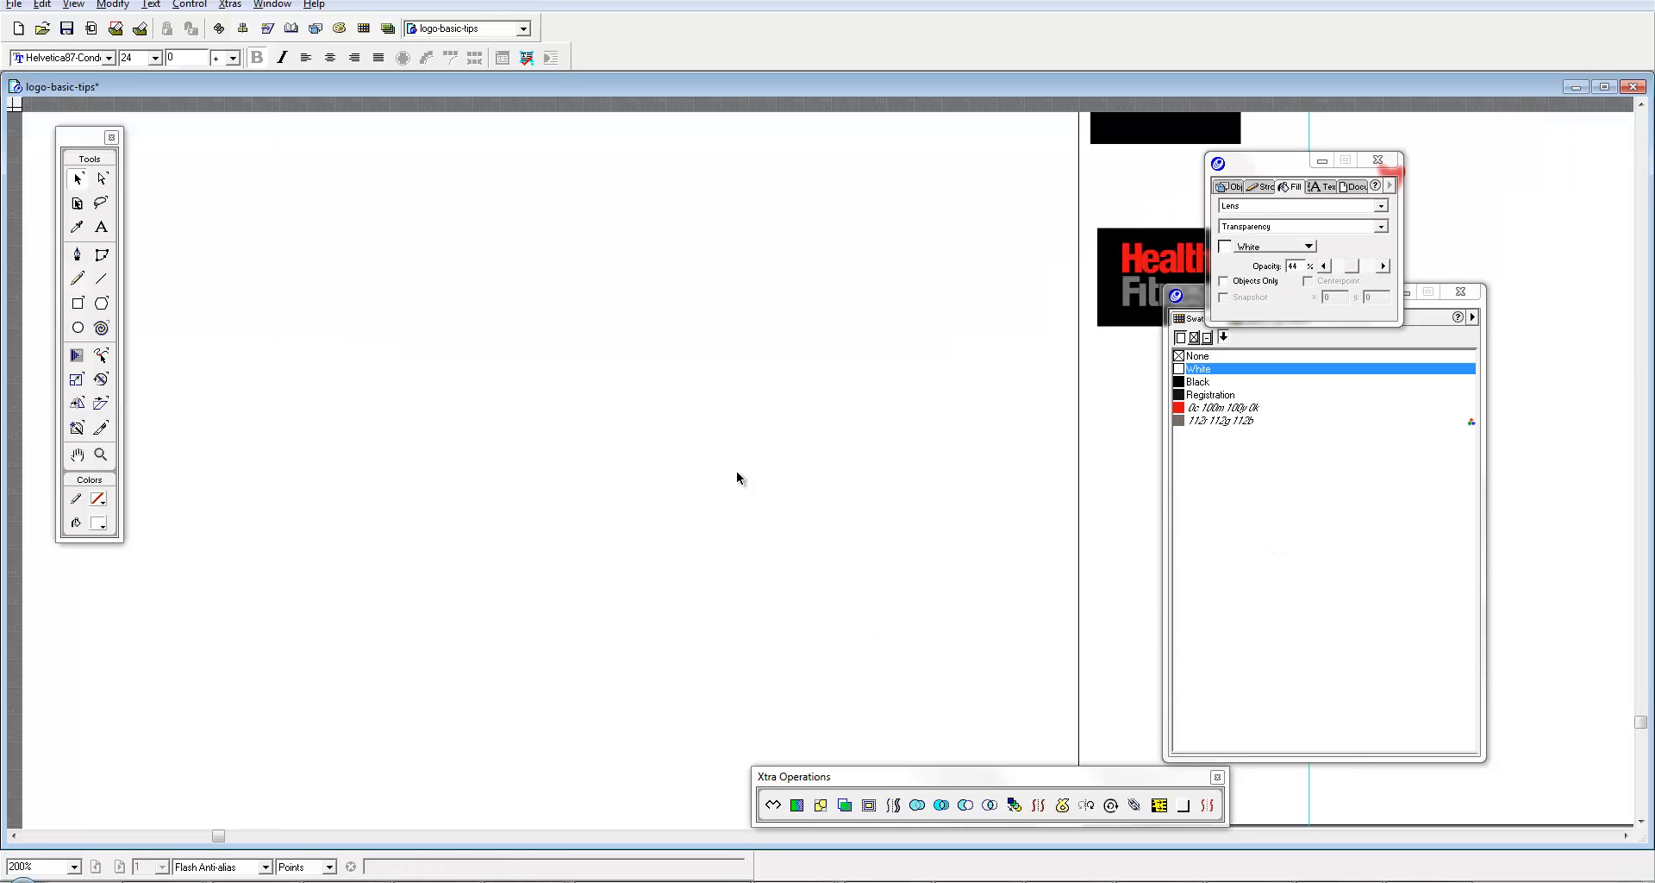
Step: Replace the transparency lens on the word Fitness with a basic fill in the grey swatch 112r 112g 112b
key(z)
alt+click(684, 461)
click(810, 377)
key(v)
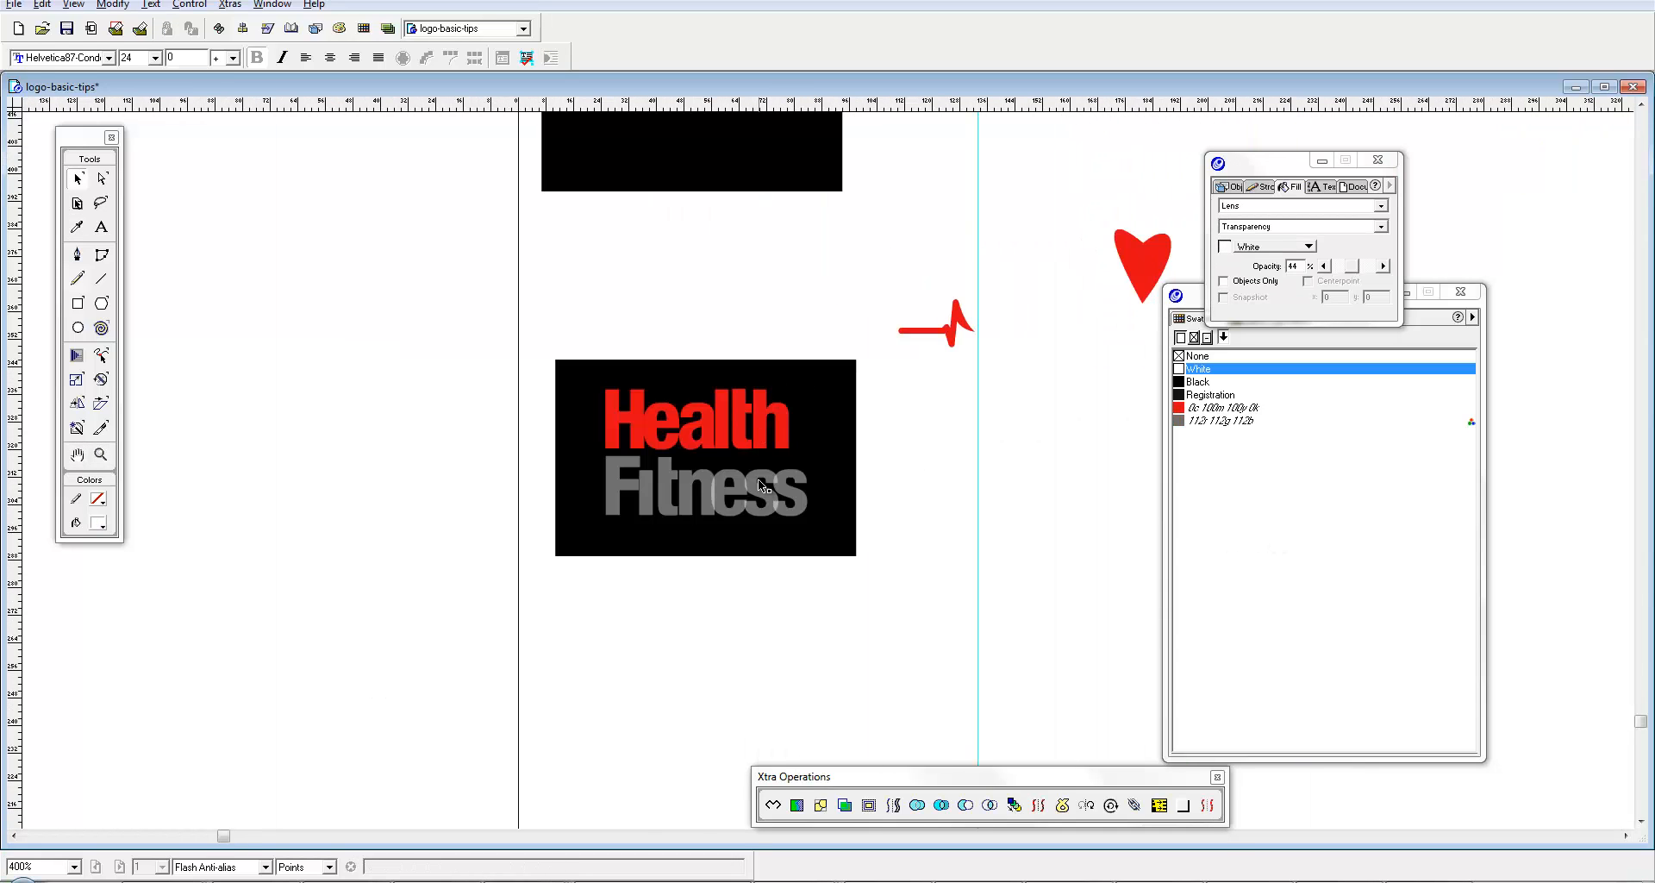
click(757, 480)
click(1306, 206)
click(1259, 216)
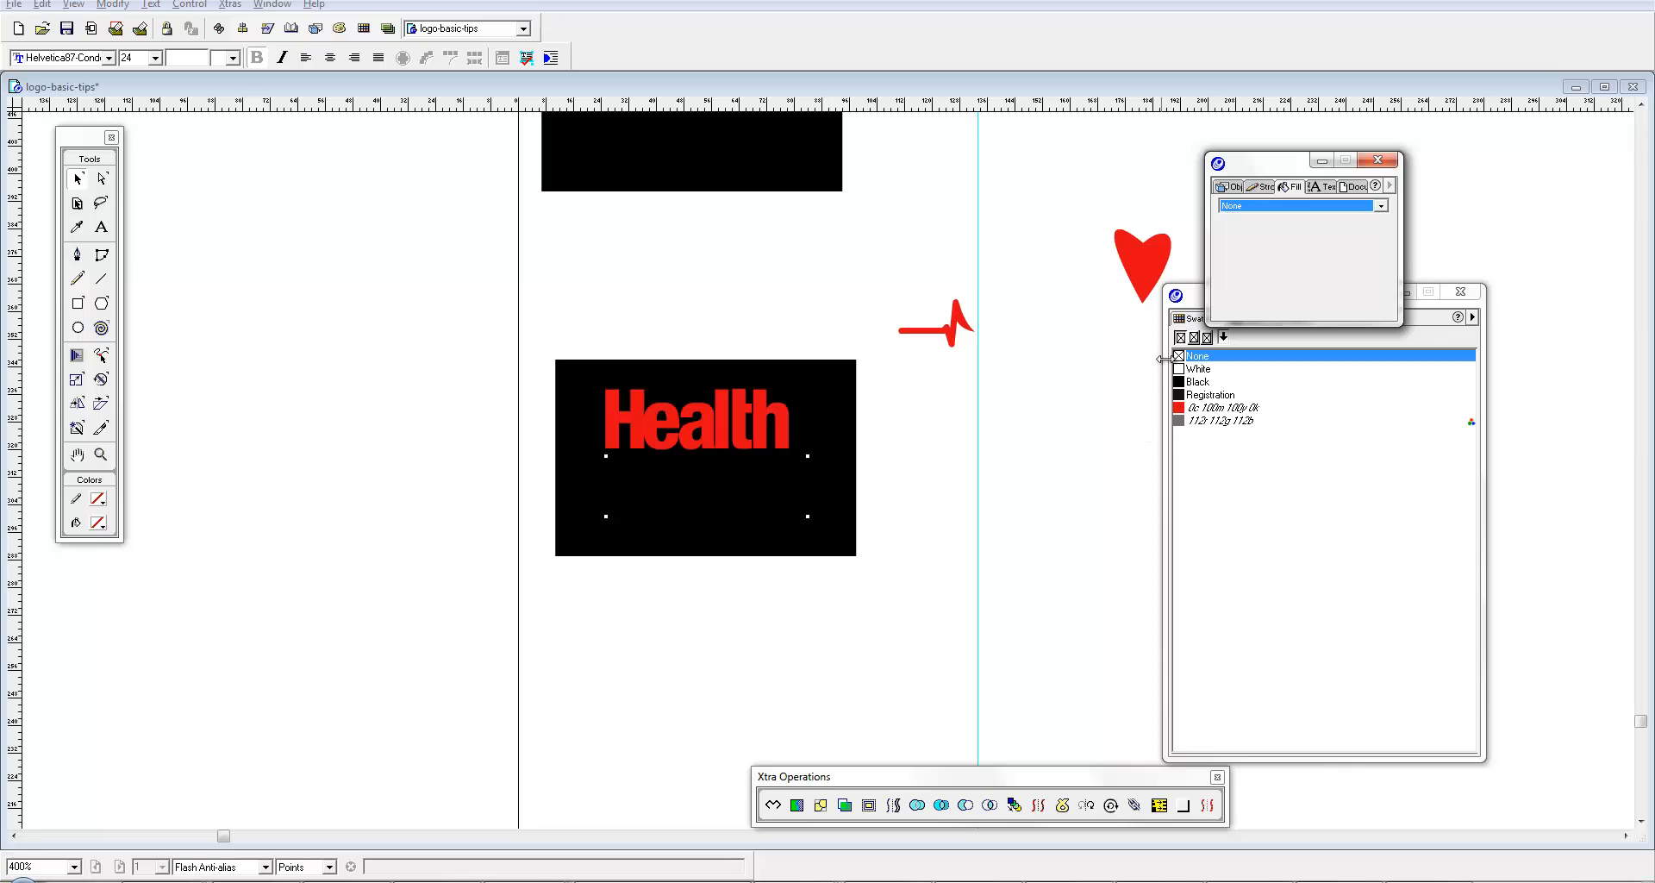
click(1220, 421)
click(901, 559)
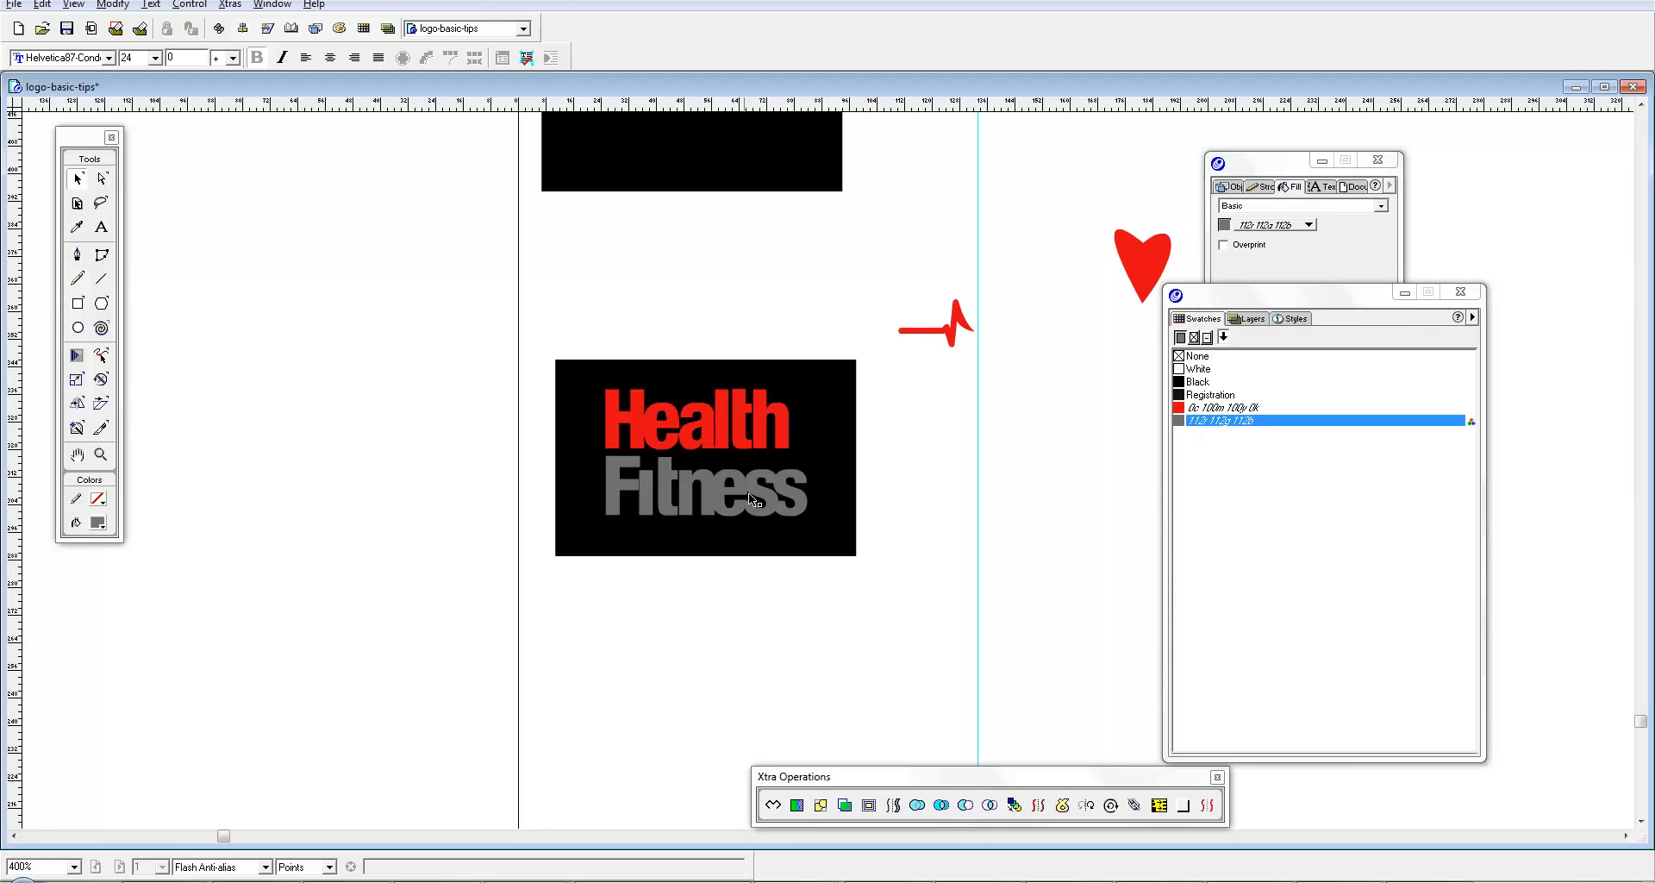
Step: Scale the grey word Fitness down so its width roughly matches the red word Health above it
key(space)
drag(730, 444, 692, 566)
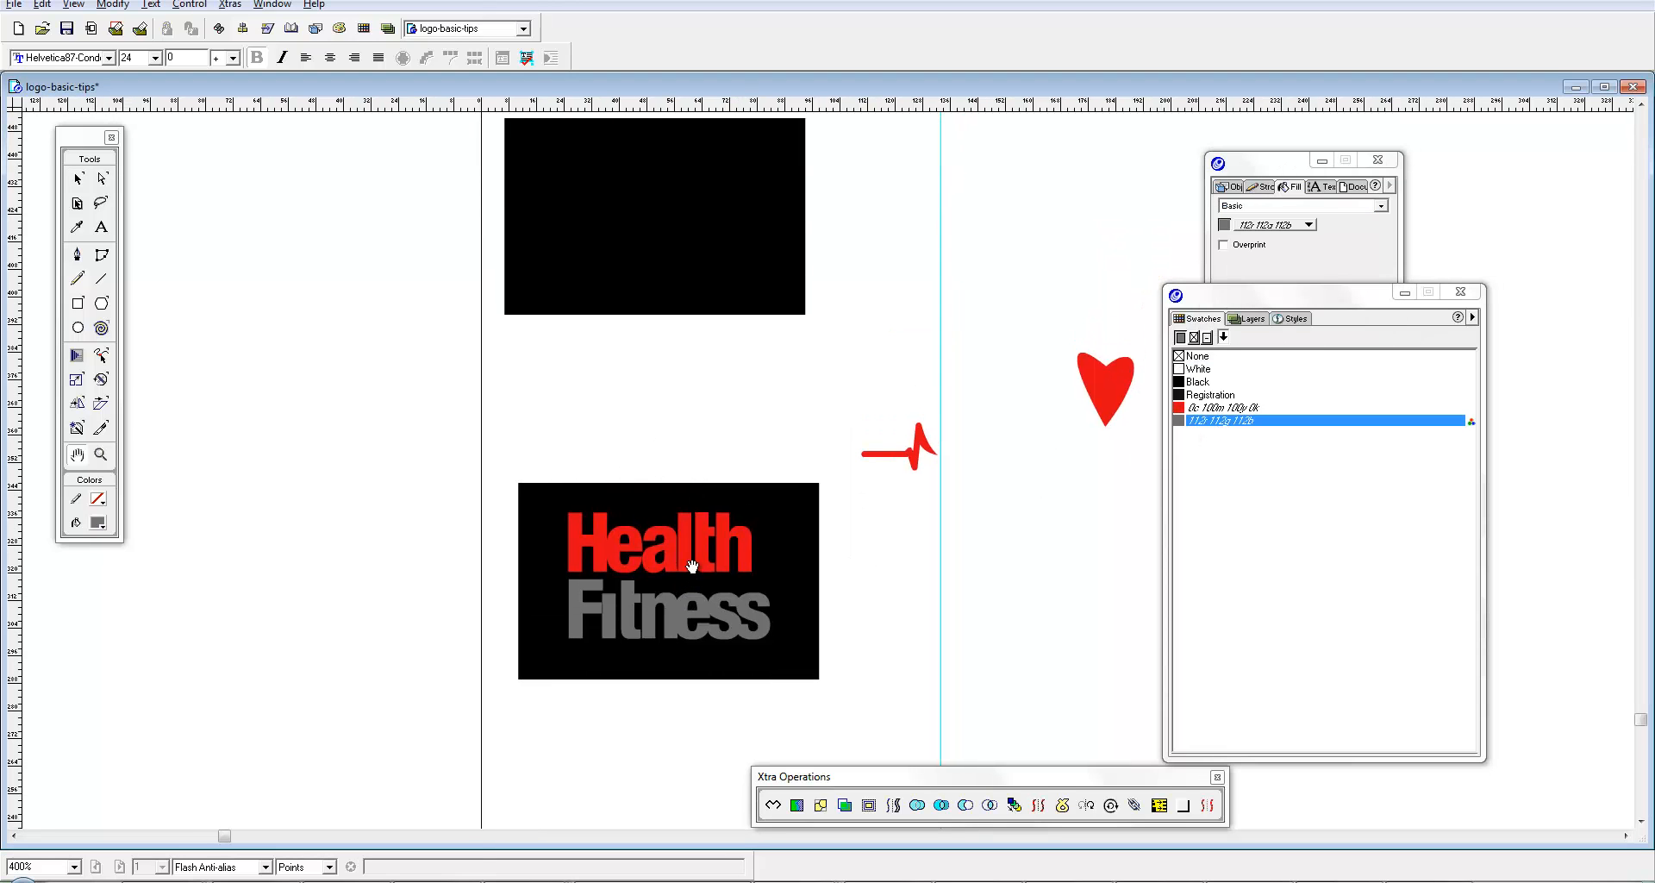
click(767, 624)
drag(775, 648, 757, 608)
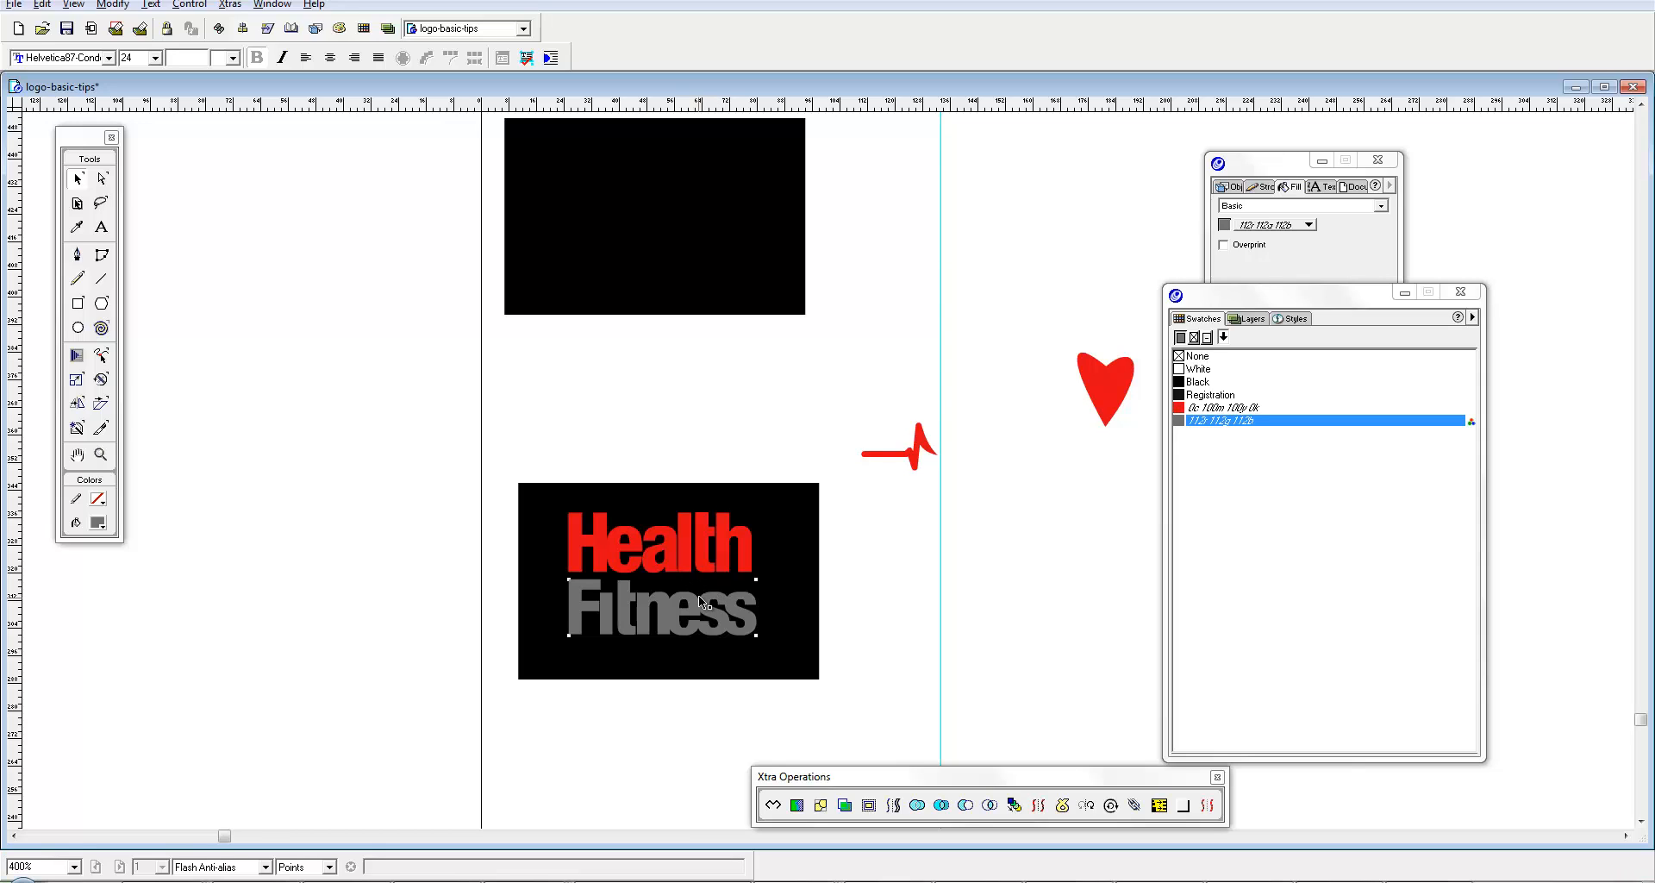
Step: Select the words Health and Fitness together and move them slightly down within the black rectangle
shift+click(720, 545)
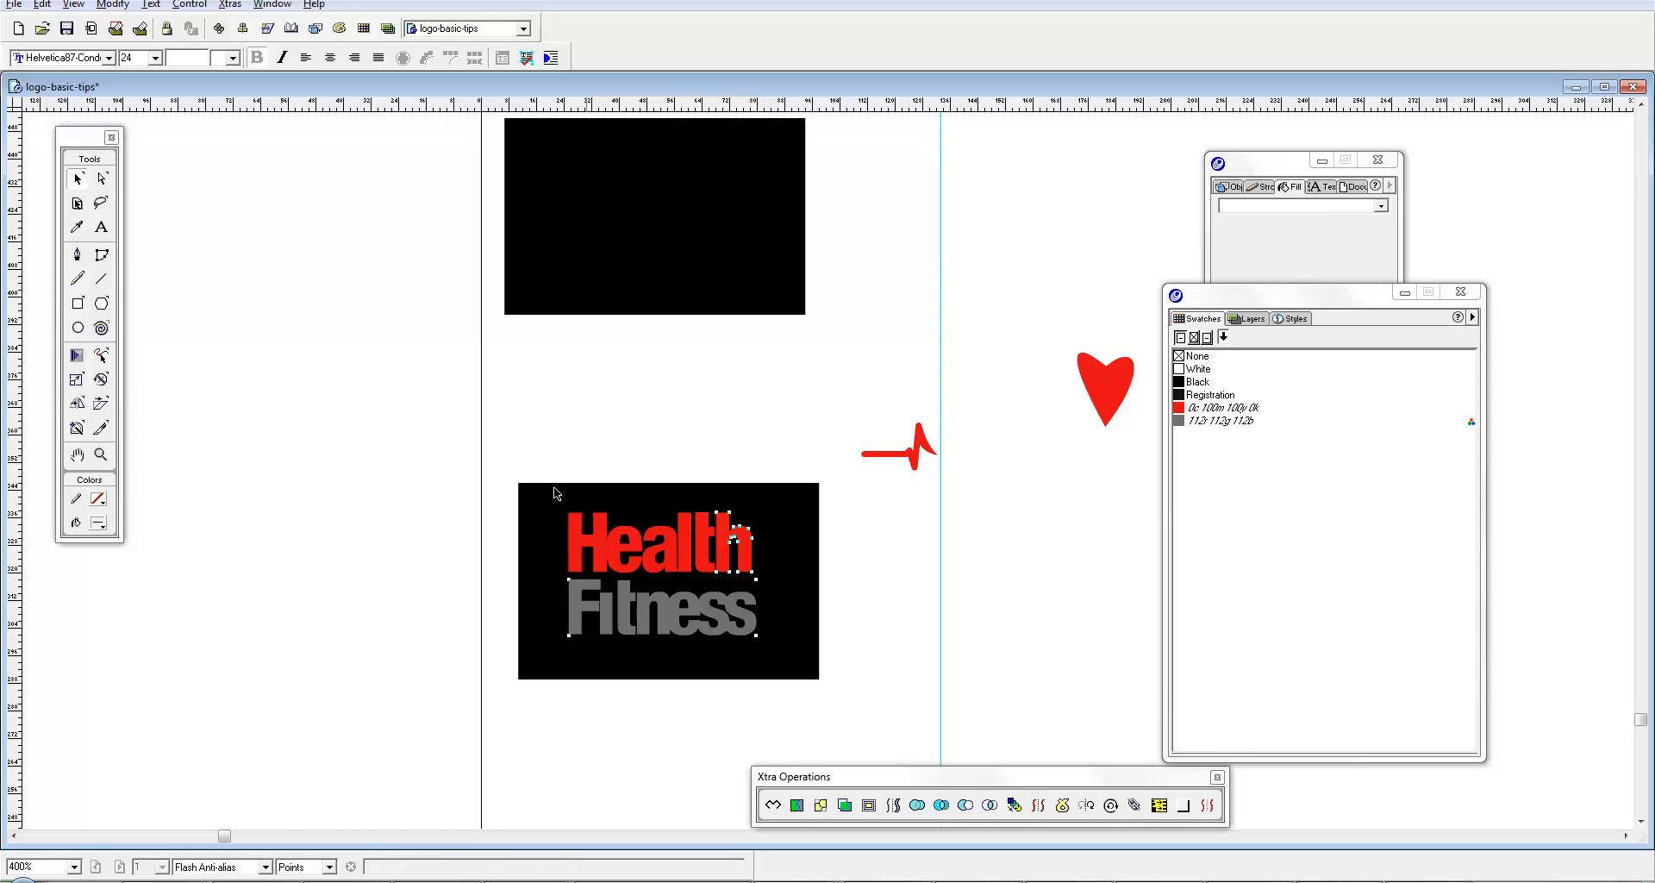
drag(553, 460, 789, 691)
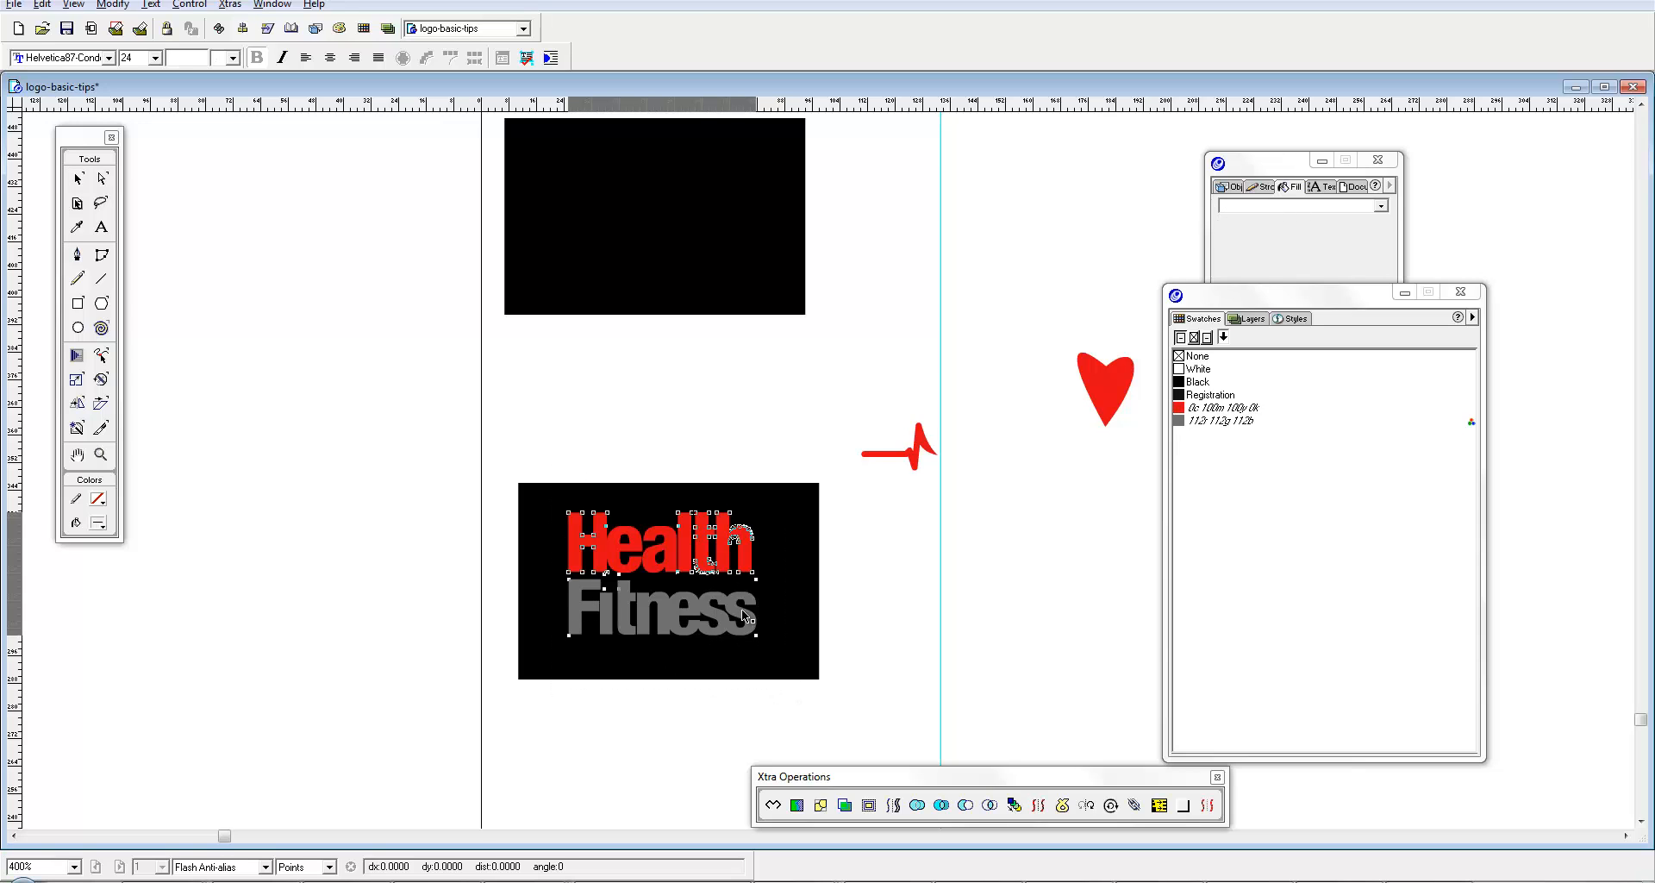
drag(741, 610, 740, 623)
key(Tab)
key(ctrl+space)
ctrl+click(725, 576)
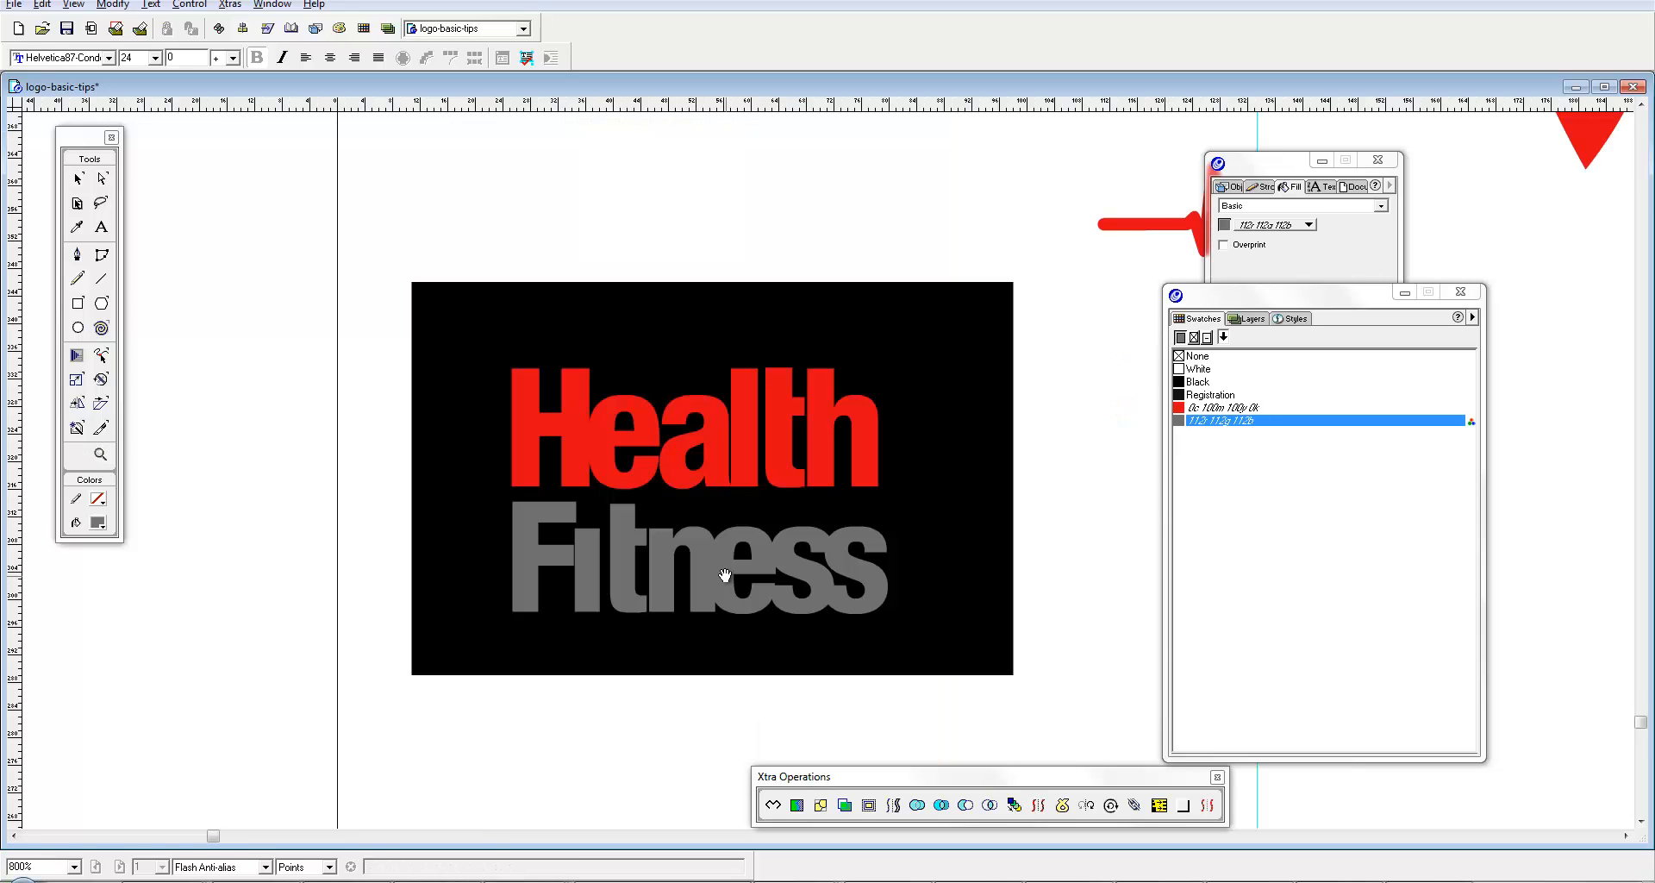